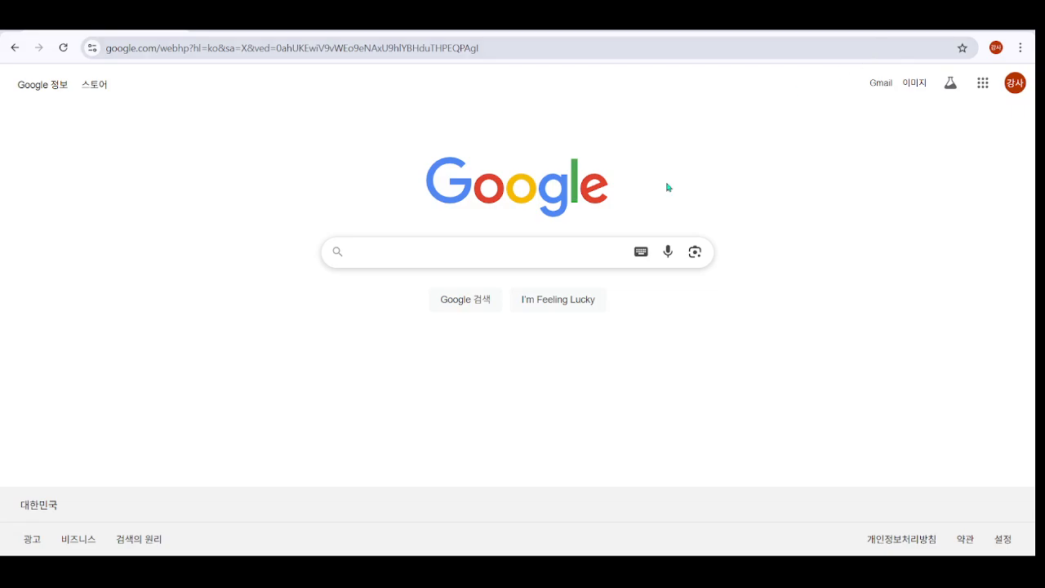
Search Google for "이미지fx" and open the ImageFX page
{"action": "left_click", "coordinate": [408, 248]}
{"action": "type", "text": "이미지fx"}
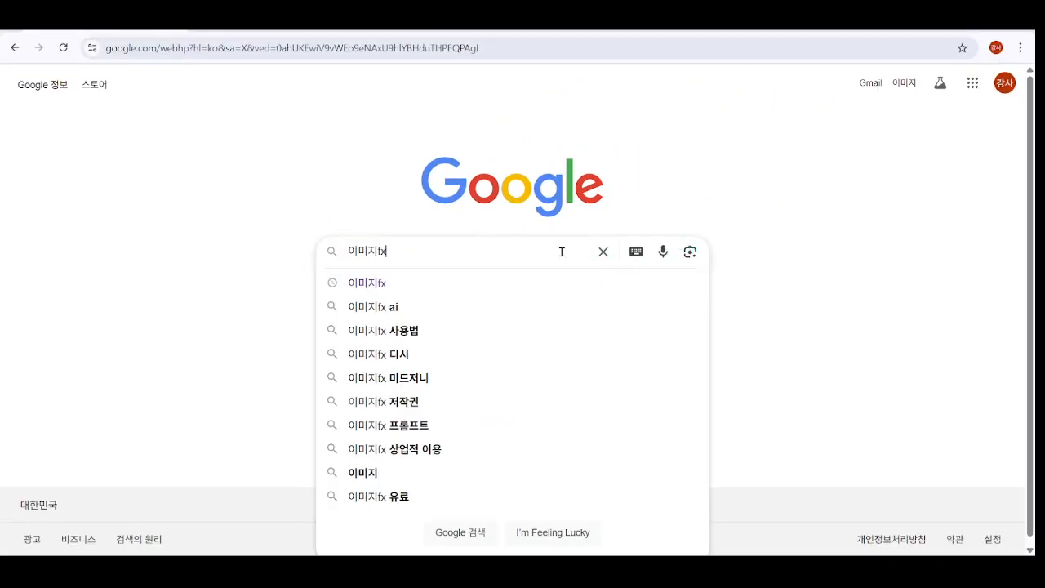
{"action": "key", "text": "Return"}
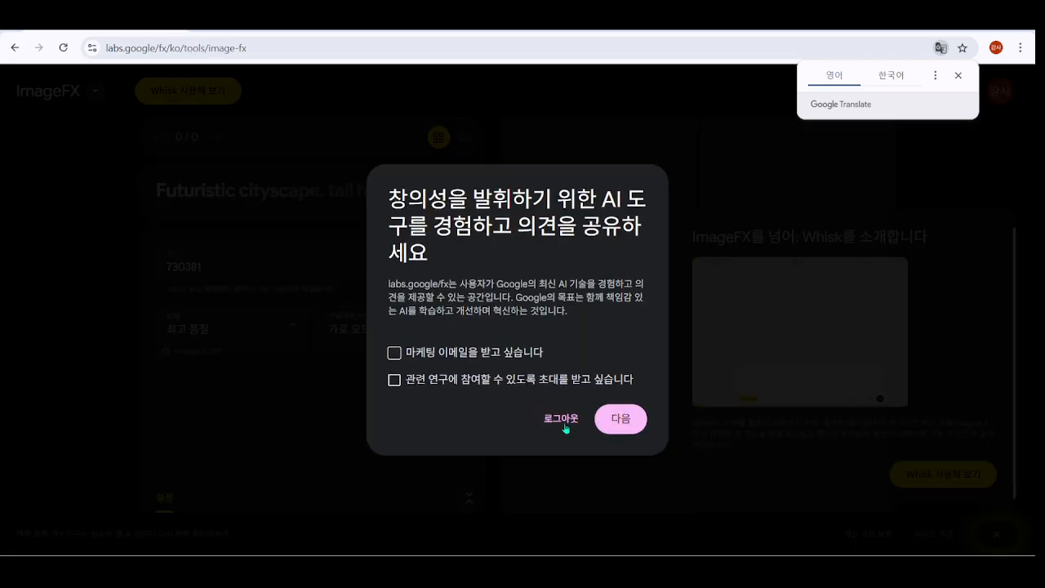
Log out of the current account from the introductory dialog with the marketing e-mail and research options
{"action": "left_click", "coordinate": [562, 422]}
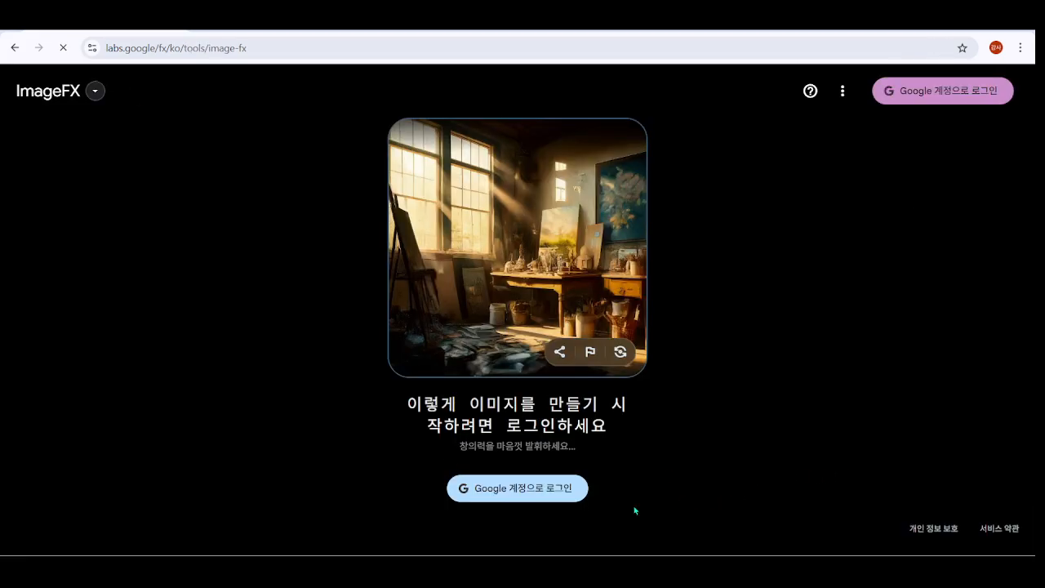
{"action": "left_click", "coordinate": [985, 534]}
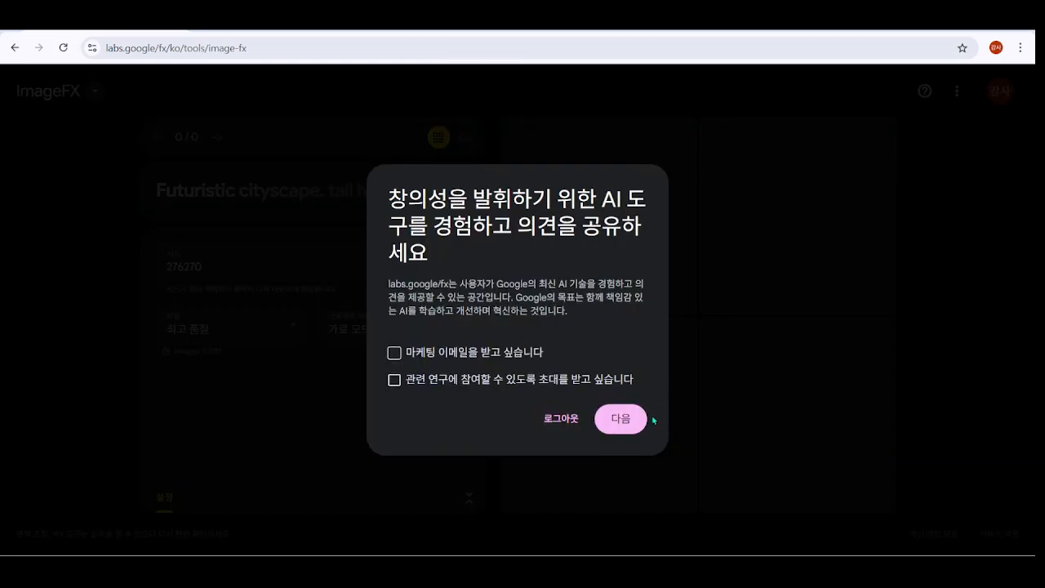
{"action": "left_click", "coordinate": [562, 419]}
{"action": "left_click", "coordinate": [566, 428]}
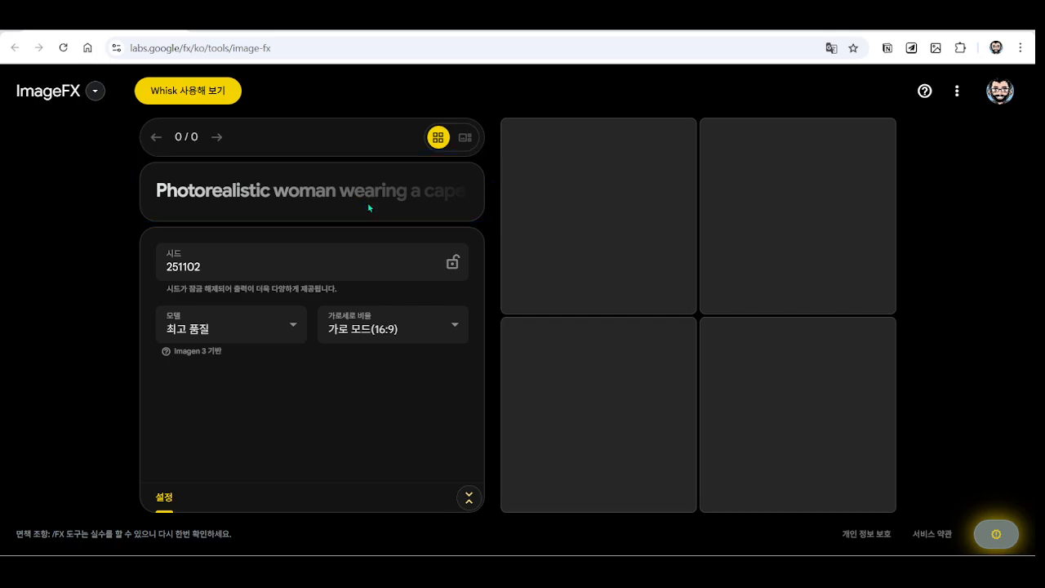
Collapse the settings section below the prompt and expand it again
{"action": "left_click", "coordinate": [469, 497]}
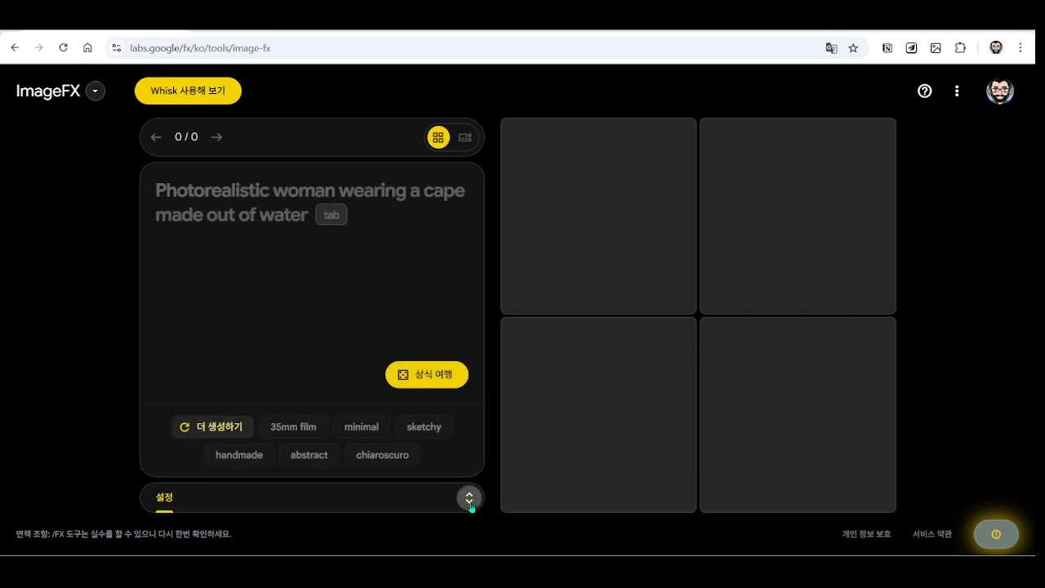
{"action": "left_click", "coordinate": [472, 511]}
{"action": "left_click", "coordinate": [471, 512]}
{"action": "left_click", "coordinate": [468, 497]}
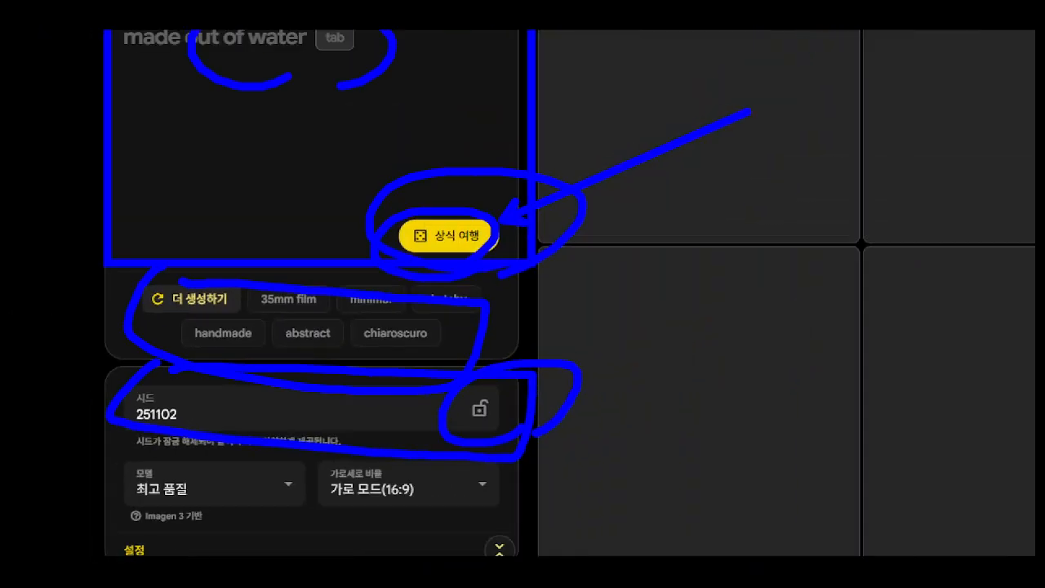
Examine the available aspect ratio options in the settings and keep the 16:9 landscape mode
{"action": "left_click", "coordinate": [375, 478]}
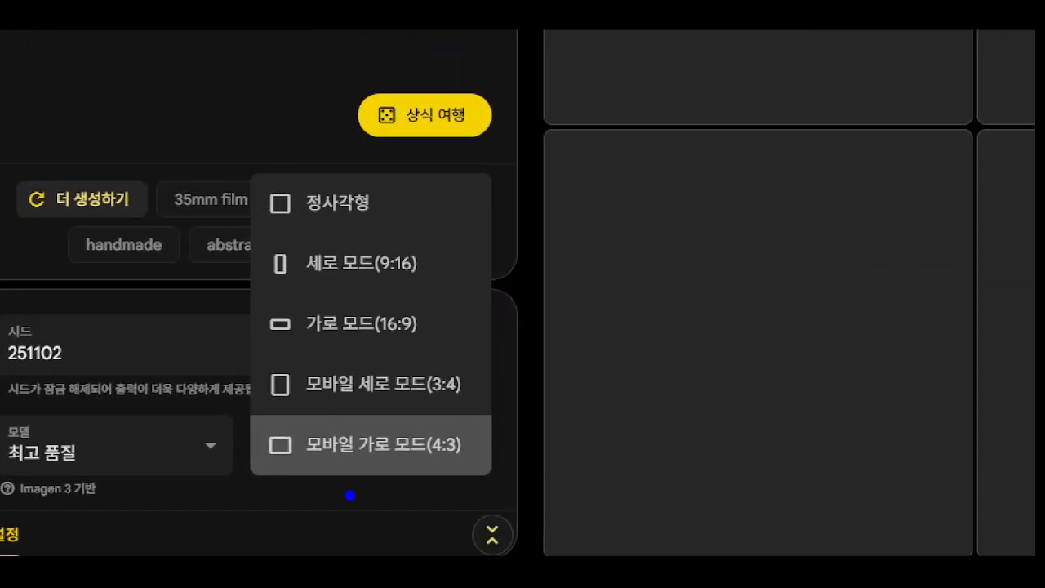
{"action": "mouse_move", "coordinate": [183, 153]}
{"action": "left_mouse_down"}
{"action": "mouse_move", "coordinate": [579, 555]}
{"action": "mouse_move", "coordinate": [579, 527]}
{"action": "left_mouse_up"}
{"action": "key", "text": "Escape"}
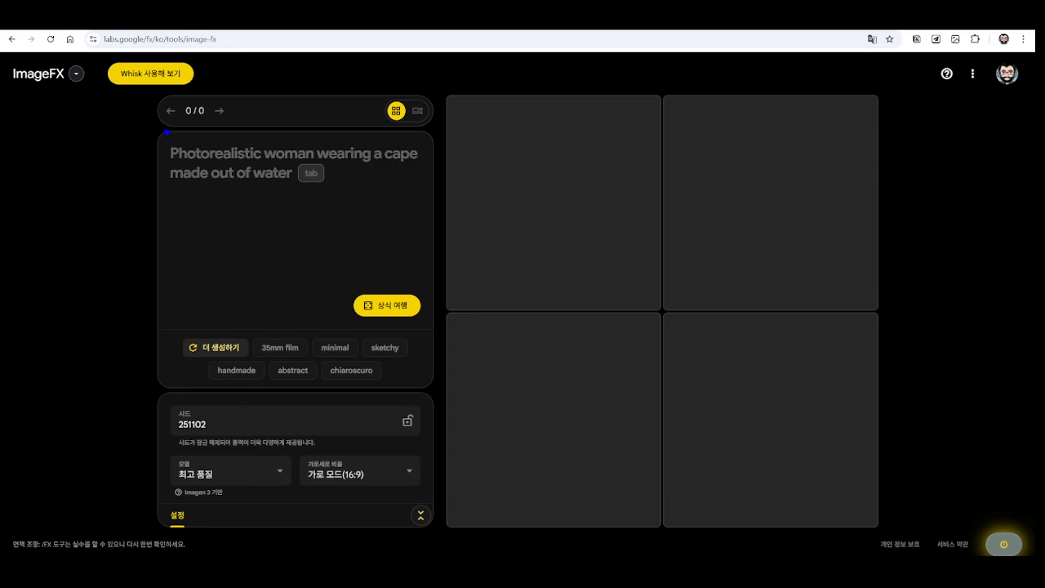
{"action": "mouse_move", "coordinate": [150, 132]}
{"action": "left_mouse_down"}
{"action": "mouse_move", "coordinate": [447, 195]}
{"action": "mouse_move", "coordinate": [572, 262]}
{"action": "left_mouse_up"}
{"action": "key", "text": "Escape"}
Enter the prompt "토끼와 거북이 경주를 하고 있다. 라는 그림을 미술관에서 보고 있는 아이들"
{"action": "type", "text": "한"}
{"action": "key", "text": "BackSpace"}
{"action": "key", "text": "BackSpace"}
{"action": "key", "text": "BackSpace"}
{"action": "type", "text": "ㅌ토끼와 거북이"}
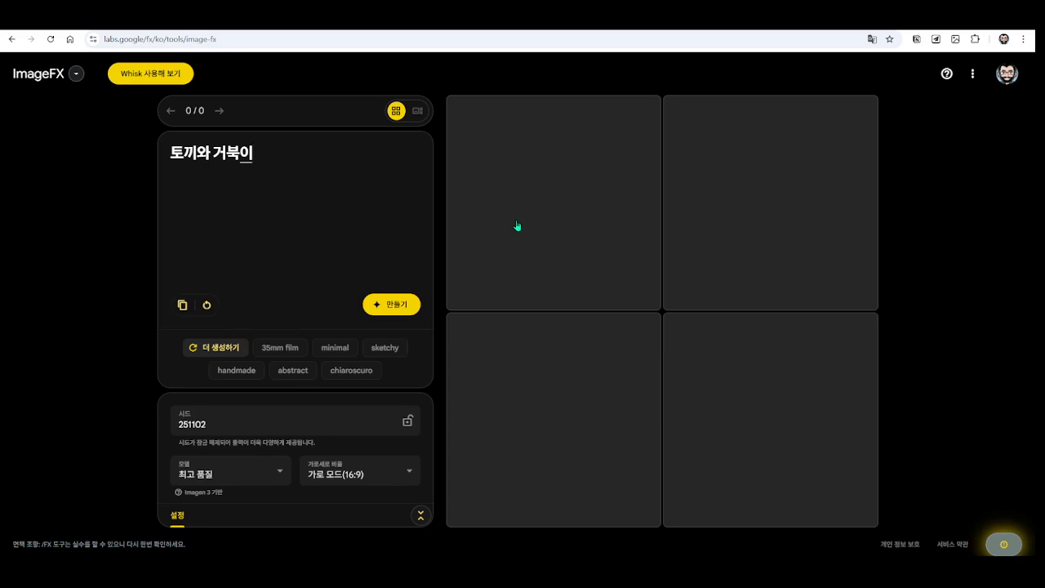
{"action": "type", "text": " 경주를 하고 있다."}
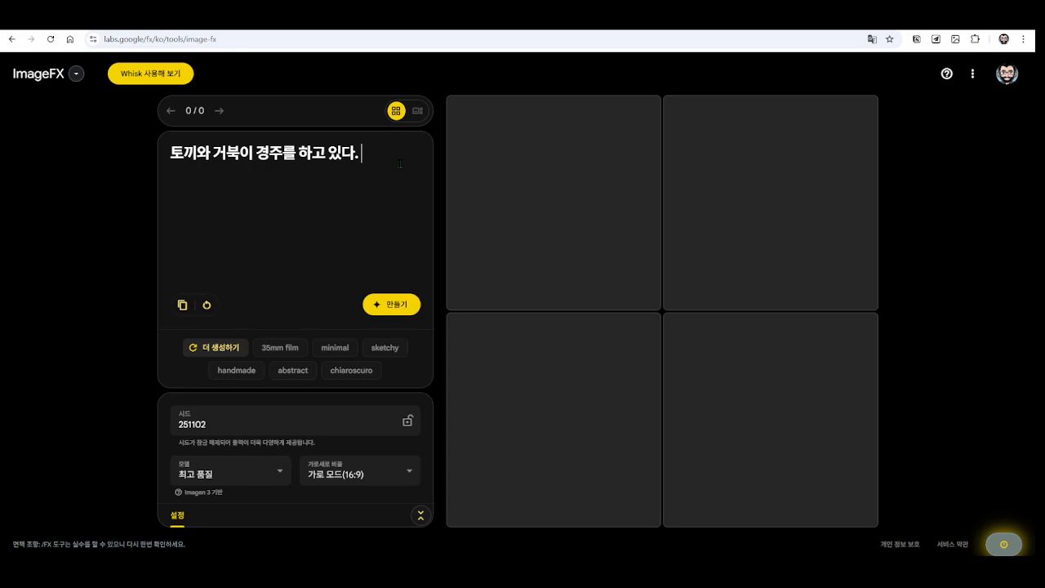
{"action": "type", "text": " 라는 그림을 미"}
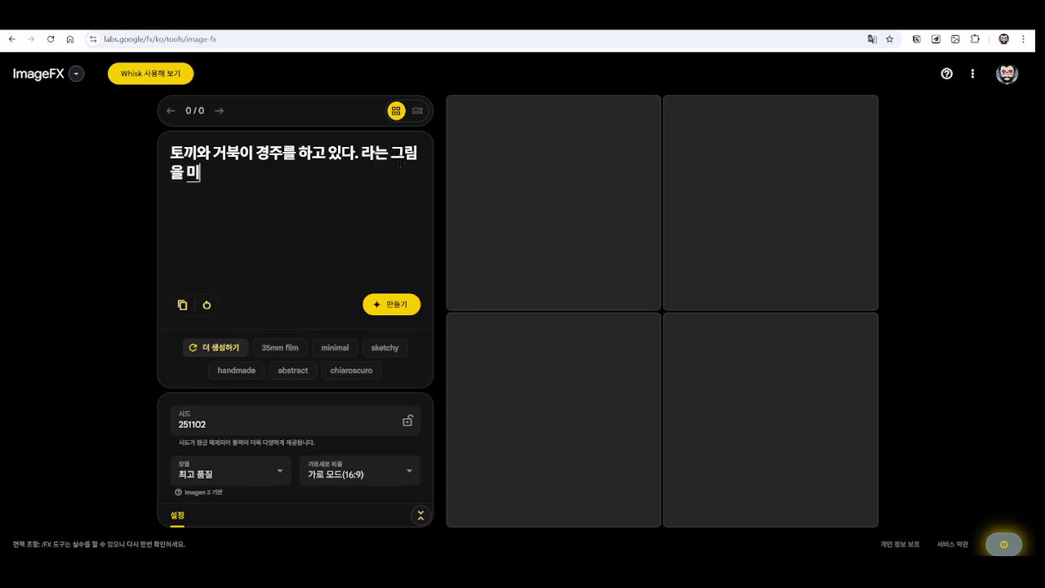
{"action": "type", "text": "술관에서 보고"}
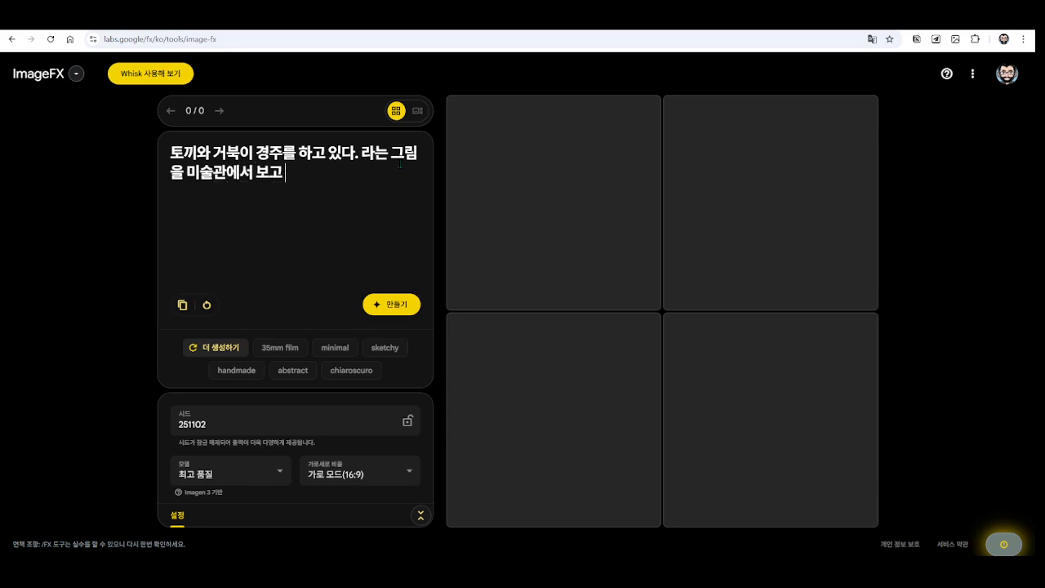
{"action": "type", "text": " 있는 아이들"}
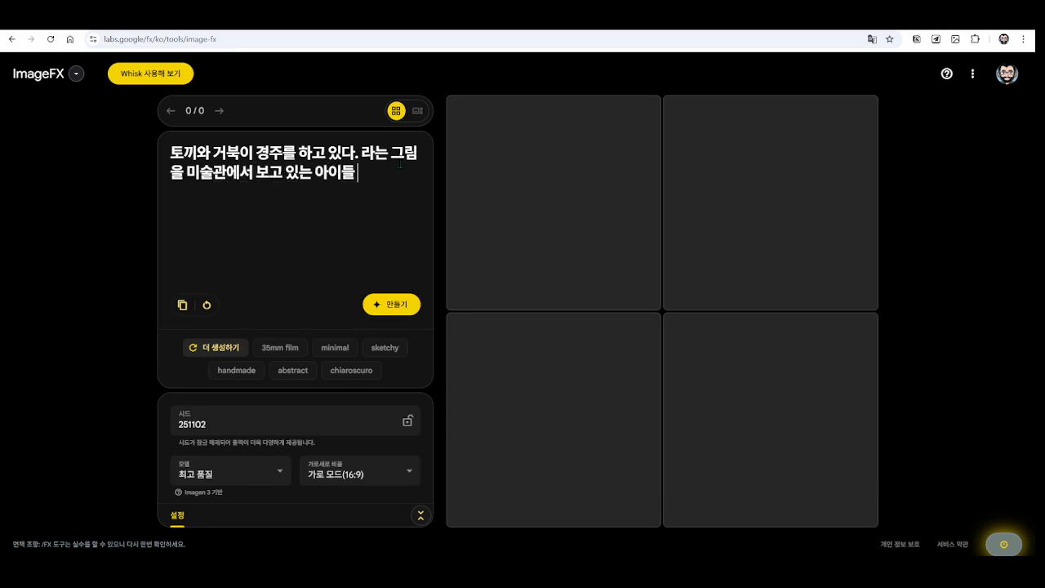
Translate the whole Korean prompt into British English with DeepL and replace the original text
{"action": "key", "text": "ctrl+a"}
{"action": "right_click", "coordinate": [259, 170]}
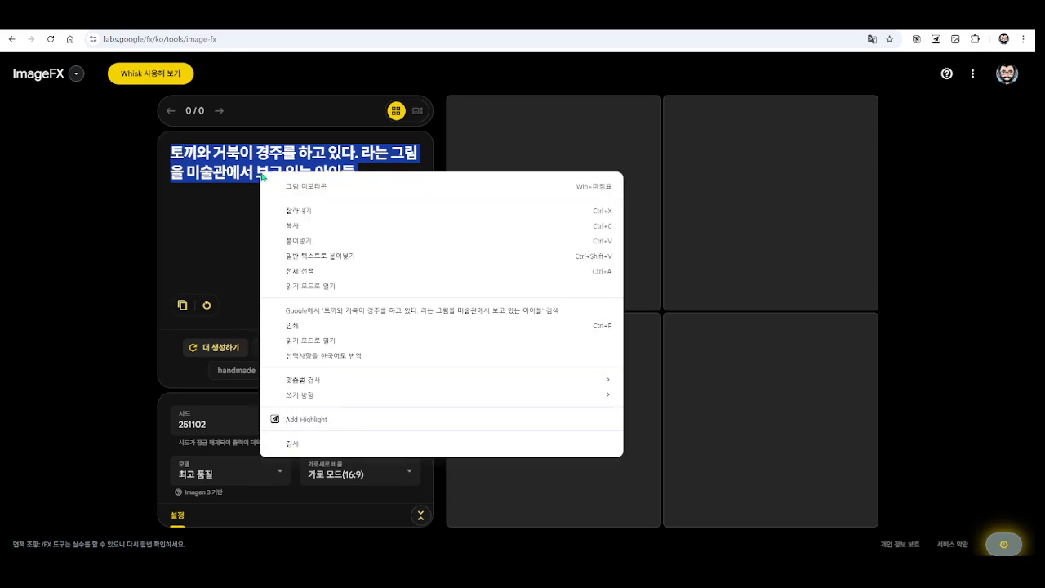
{"action": "left_click", "coordinate": [187, 173]}
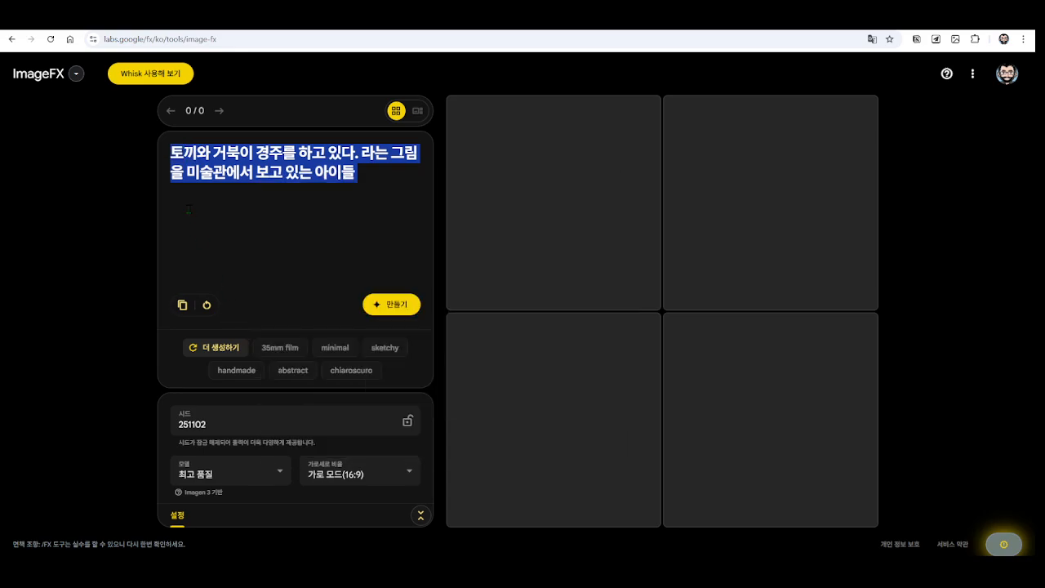
{"action": "left_click_drag", "start_coordinate": [357, 172], "coordinate": [157, 139]}
{"action": "left_click", "coordinate": [369, 196]}
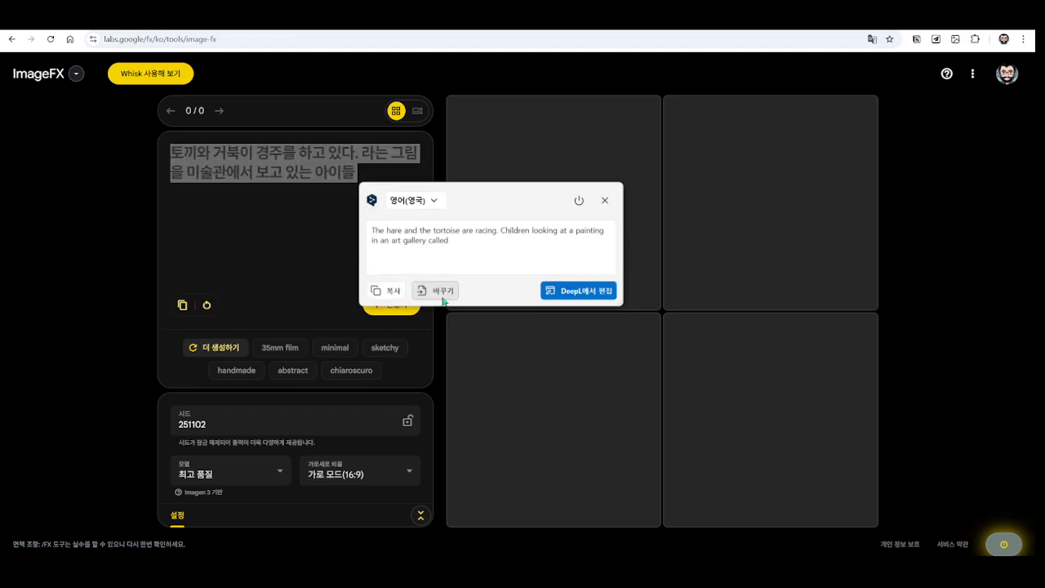
{"action": "left_click", "coordinate": [435, 291]}
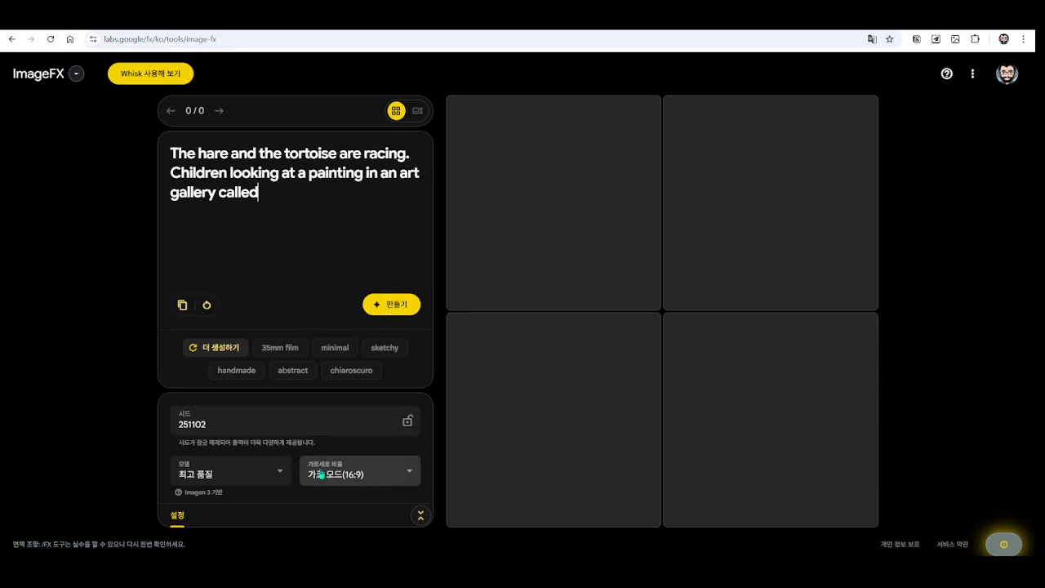
Generate images from the English prompt and examine the hare and tortoise in the first result
{"action": "left_click", "coordinate": [397, 309]}
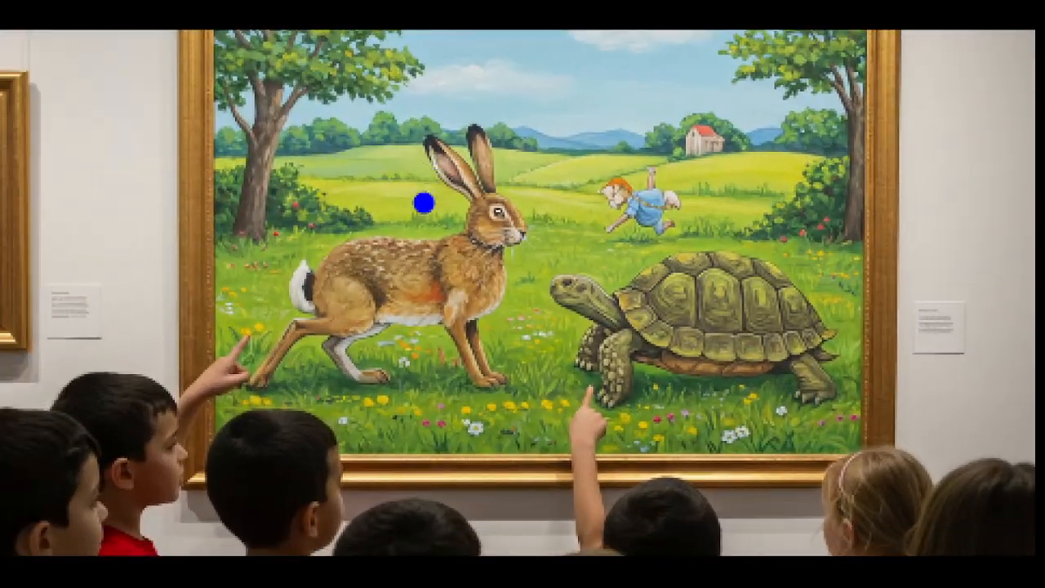
{"action": "mouse_move", "coordinate": [274, 178]}
{"action": "left_mouse_down"}
{"action": "mouse_move", "coordinate": [395, 288]}
{"action": "mouse_move", "coordinate": [825, 265]}
{"action": "left_mouse_up"}
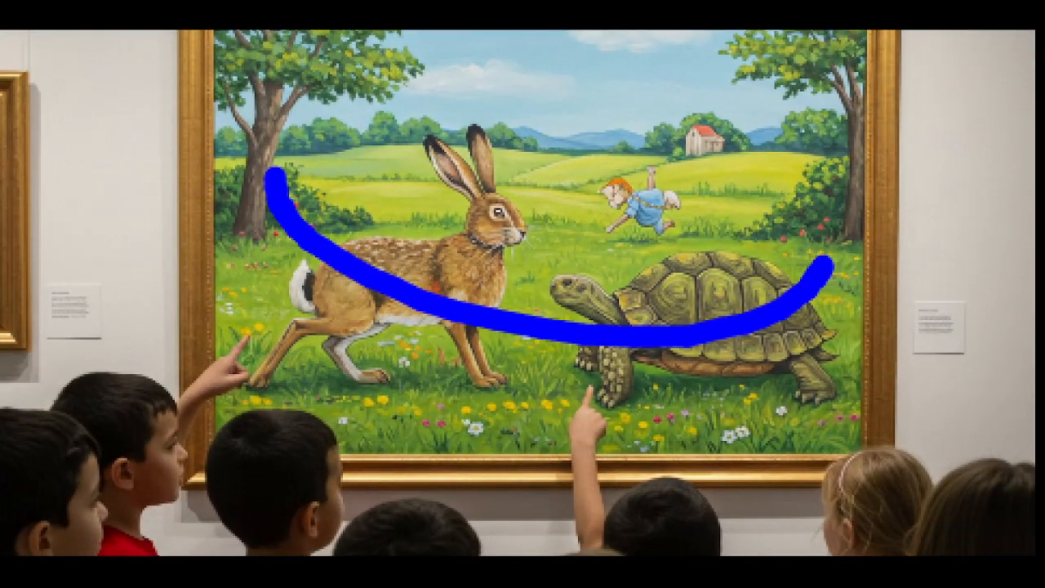
{"action": "key", "text": "Escape"}
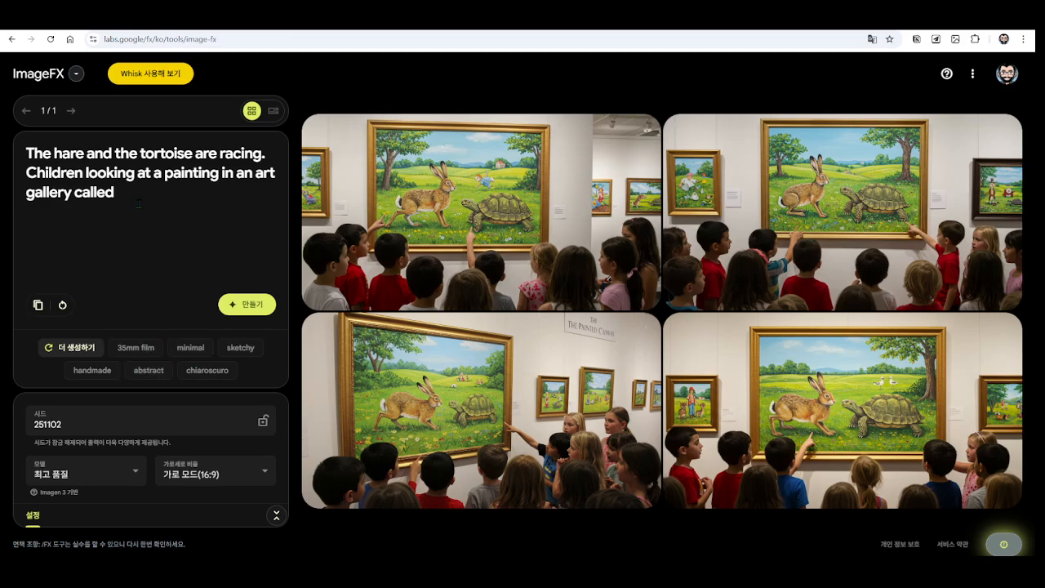
Translate the English prompt into Korean with DeepL, replacing the text, and generate new images from it
{"action": "left_click_drag", "start_coordinate": [139, 204], "coordinate": [27, 152]}
{"action": "right_click", "coordinate": [55, 163]}
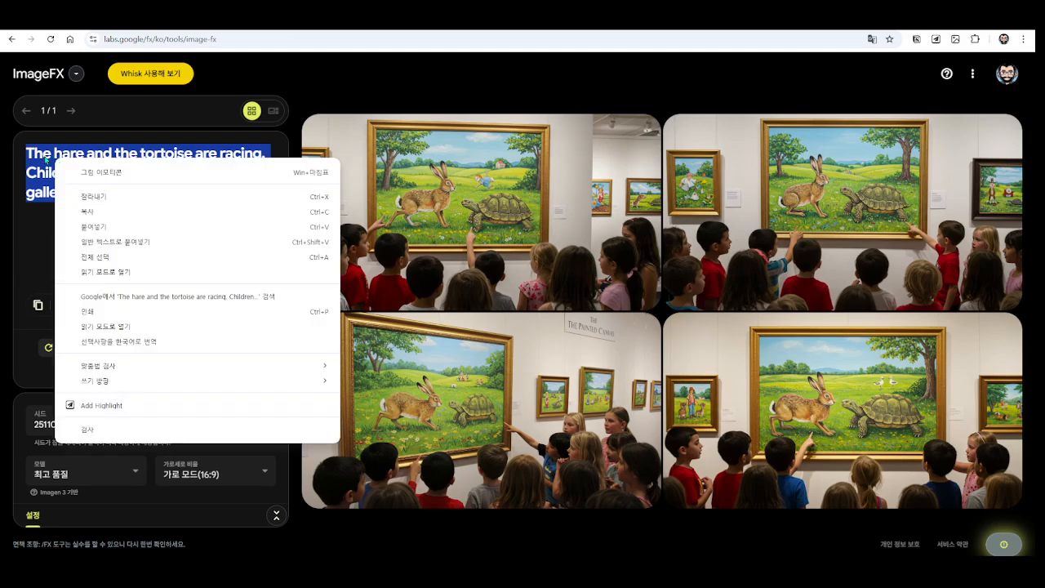
{"action": "left_click", "coordinate": [230, 78]}
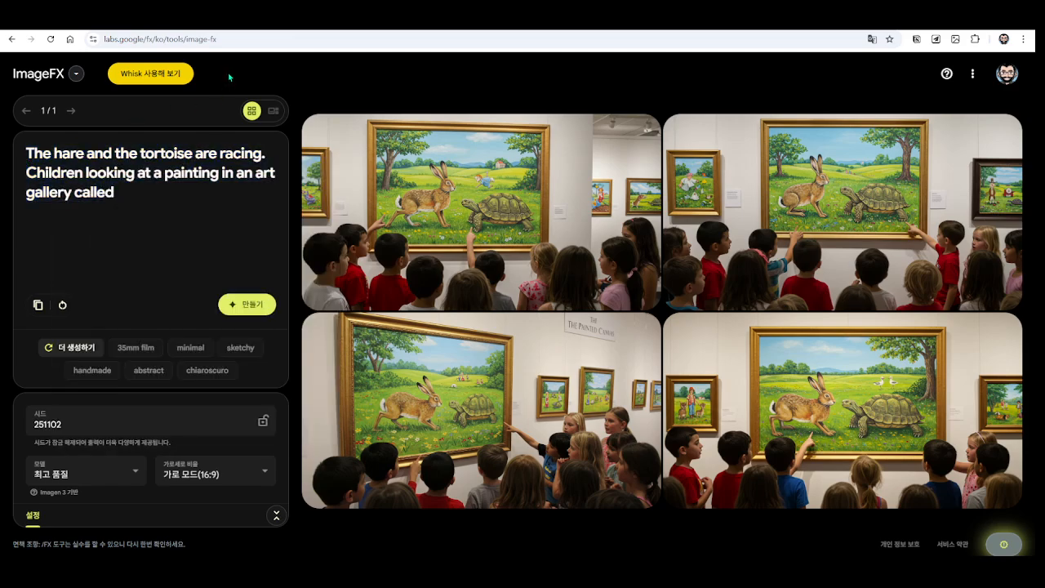
{"action": "left_click_drag", "start_coordinate": [139, 198], "coordinate": [27, 152]}
{"action": "left_click", "coordinate": [129, 216]}
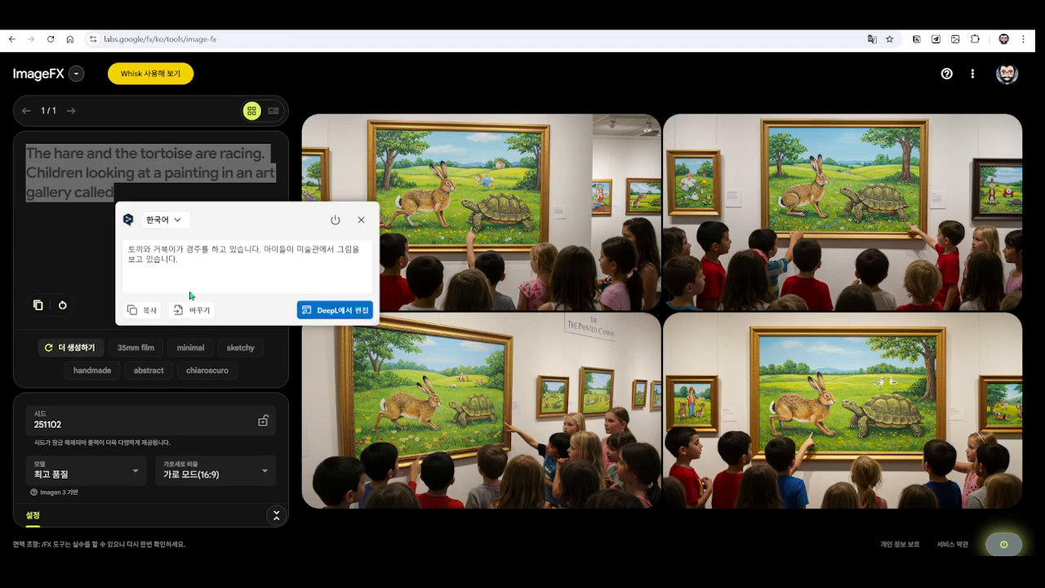
{"action": "left_click", "coordinate": [200, 311]}
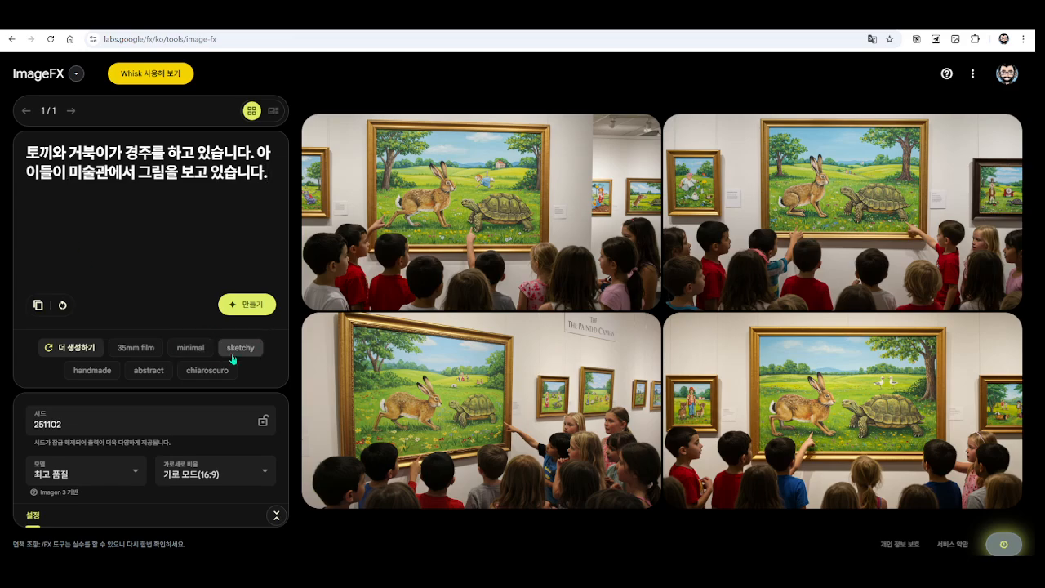
{"action": "left_click", "coordinate": [251, 306]}
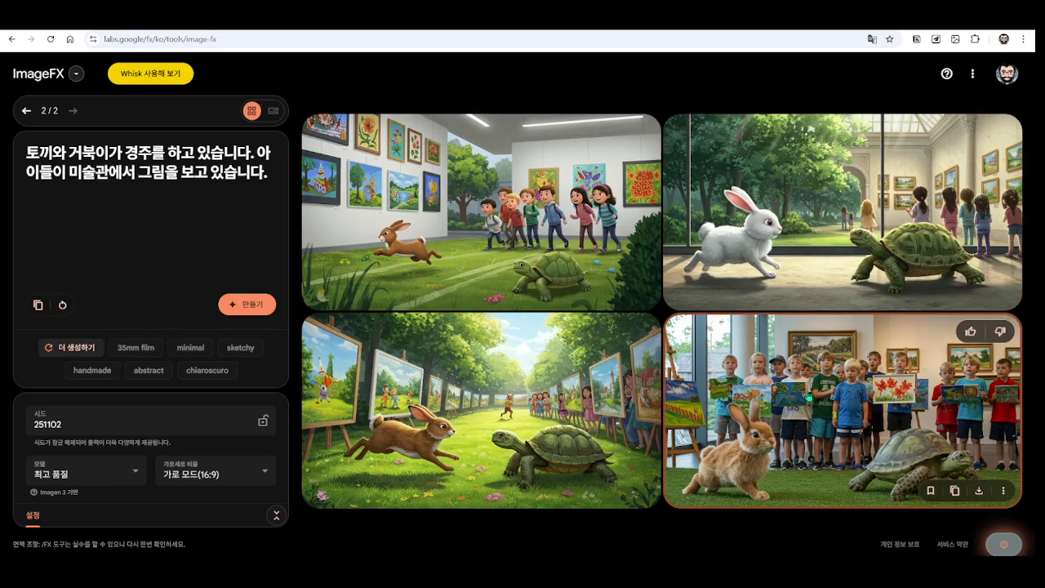
Review the forest race generations with the settings expanded, examining the second set's prompt and seed
{"action": "left_click", "coordinate": [26, 111]}
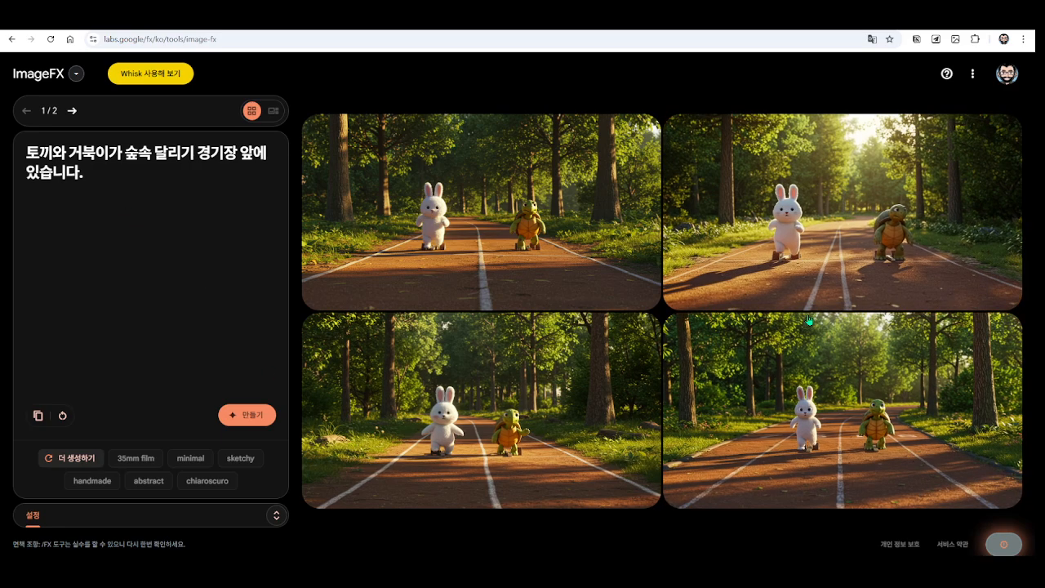
{"action": "left_click", "coordinate": [275, 515]}
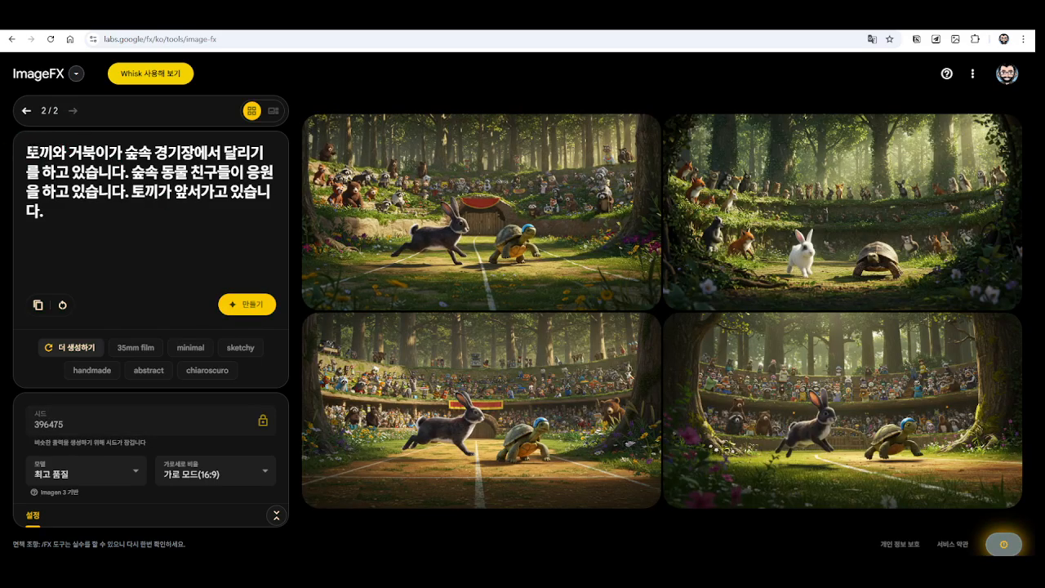
{"action": "left_click_drag", "start_coordinate": [27, 152], "coordinate": [135, 173]}
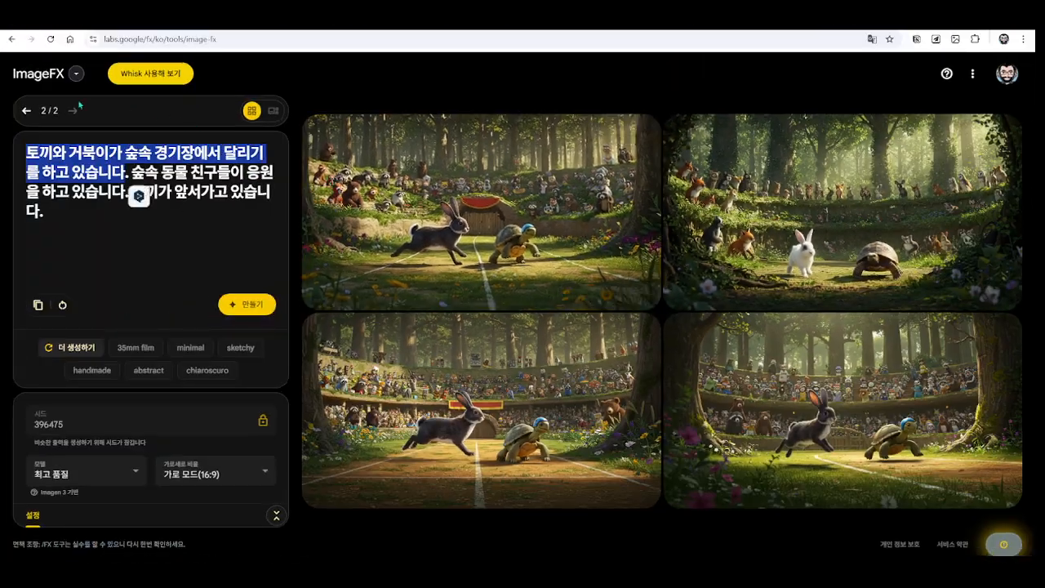
Regenerate images from the first set's prompt "토끼와 거북이가 숲속 달리기 경기장 앞에 있습니다." and lock the seed at 724317
{"action": "left_click", "coordinate": [26, 110]}
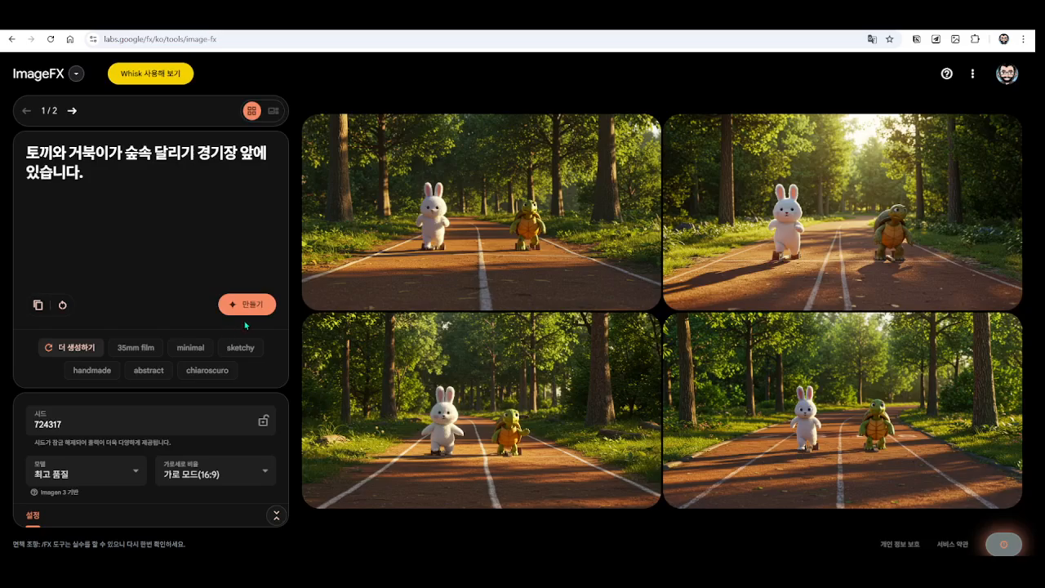
{"action": "left_click", "coordinate": [246, 307]}
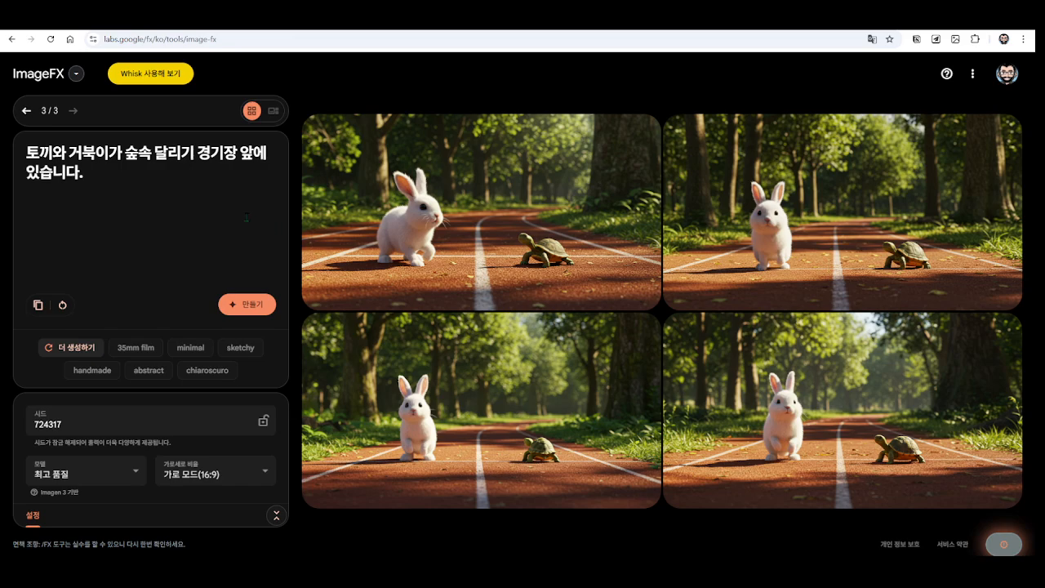
{"action": "left_click", "coordinate": [263, 422]}
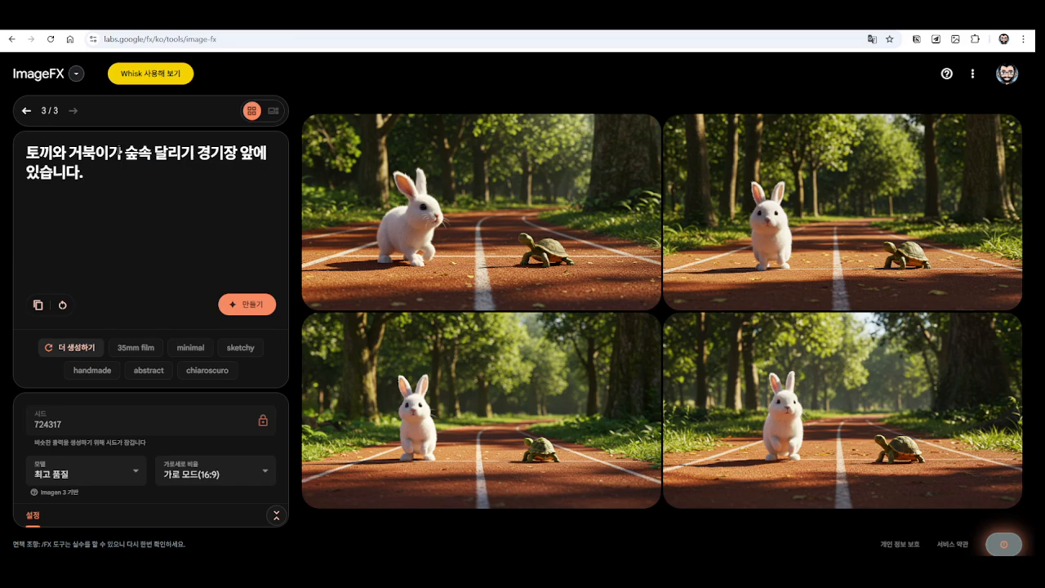
Rewrite the prompt as "토끼와 거북이가 바다 해변가에서 달리기를 하고 있습니다."
{"action": "left_click_drag", "start_coordinate": [120, 152], "coordinate": [228, 197]}
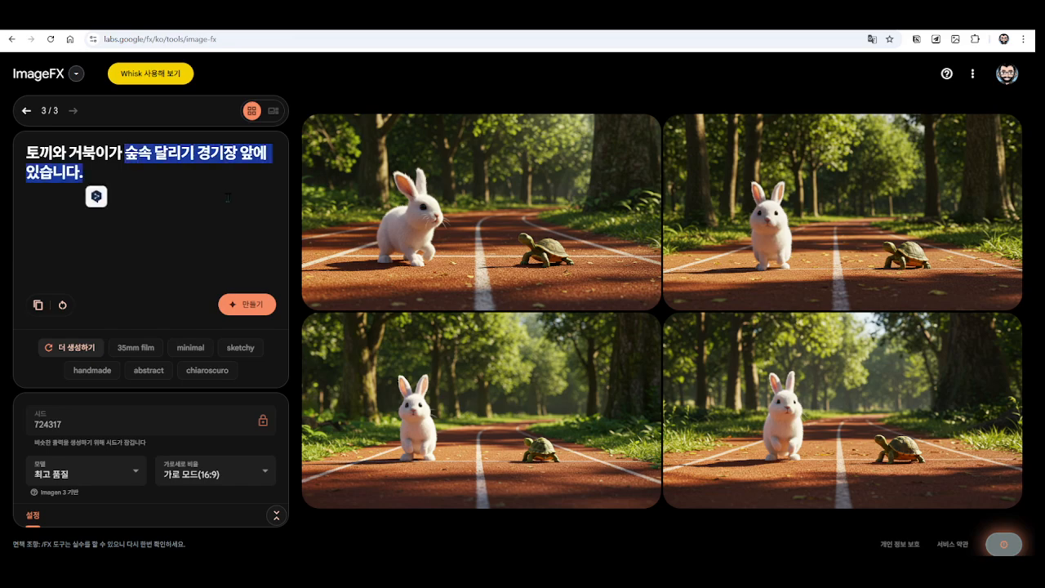
{"action": "type", "text": "뱃"}
{"action": "key", "text": "BackSpace"}
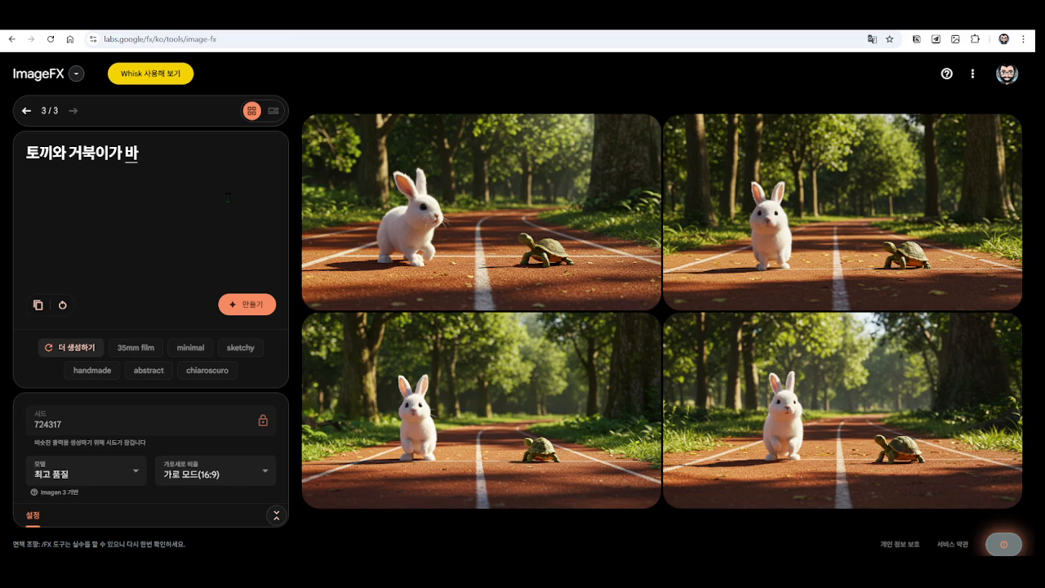
{"action": "type", "text": "다 해변가엣"}
{"action": "type", "text": "서 달리기를 하고 ㅇ"}
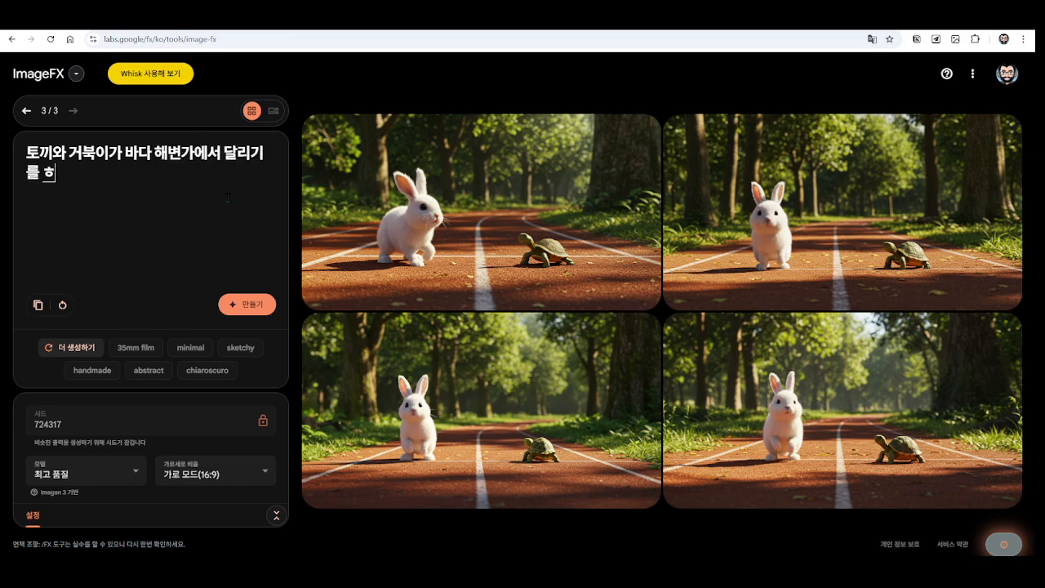
{"action": "type", "text": "습니다."}
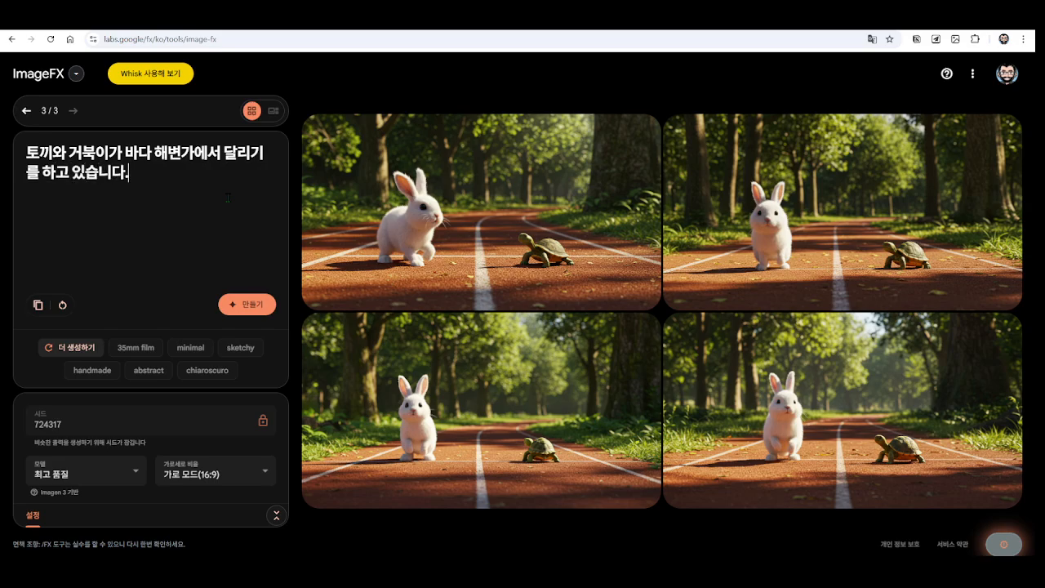
Generate images from the beach prompt with the seed locked at 724317, and compare them with the previous forest set
{"action": "key", "text": "ctrl+1"}
{"action": "left_click", "coordinate": [116, 434]}
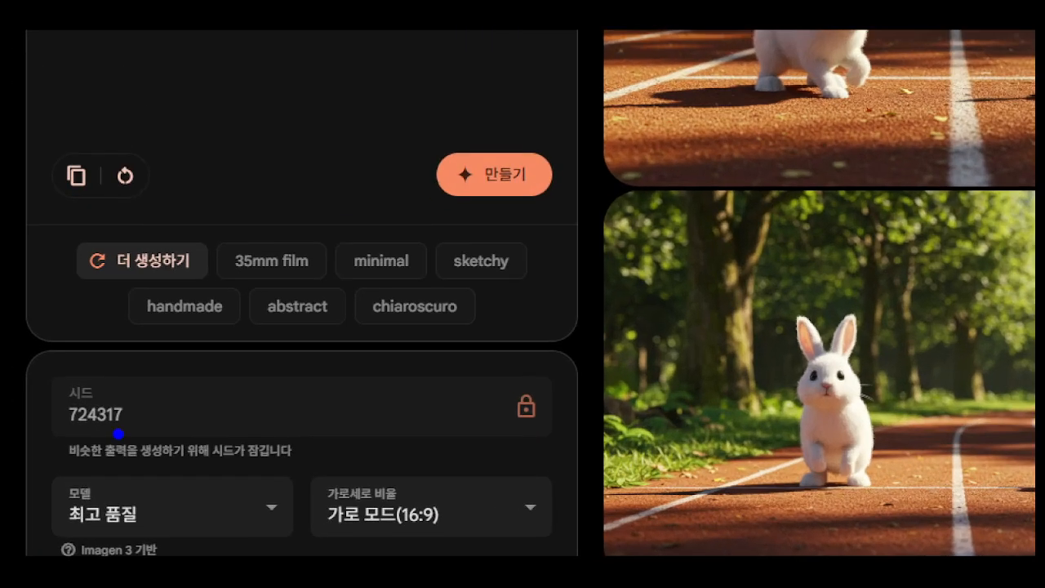
{"action": "mouse_move", "coordinate": [564, 450]}
{"action": "left_mouse_down"}
{"action": "mouse_move", "coordinate": [422, 396]}
{"action": "mouse_move", "coordinate": [599, 436]}
{"action": "left_mouse_up"}
{"action": "left_click_drag", "start_coordinate": [631, 416], "coordinate": [879, 307]}
{"action": "mouse_move", "coordinate": [615, 195]}
{"action": "left_mouse_down"}
{"action": "mouse_move", "coordinate": [595, 107]}
{"action": "mouse_move", "coordinate": [581, 226]}
{"action": "left_mouse_up"}
{"action": "left_click_drag", "start_coordinate": [513, 218], "coordinate": [537, 447]}
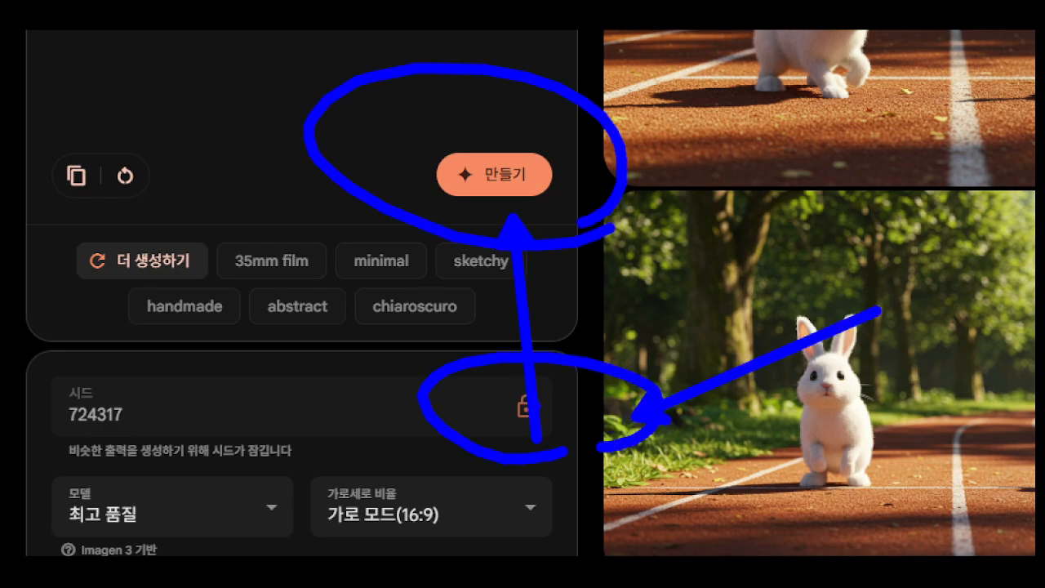
{"action": "key", "text": "Escape"}
{"action": "left_click", "coordinate": [239, 308]}
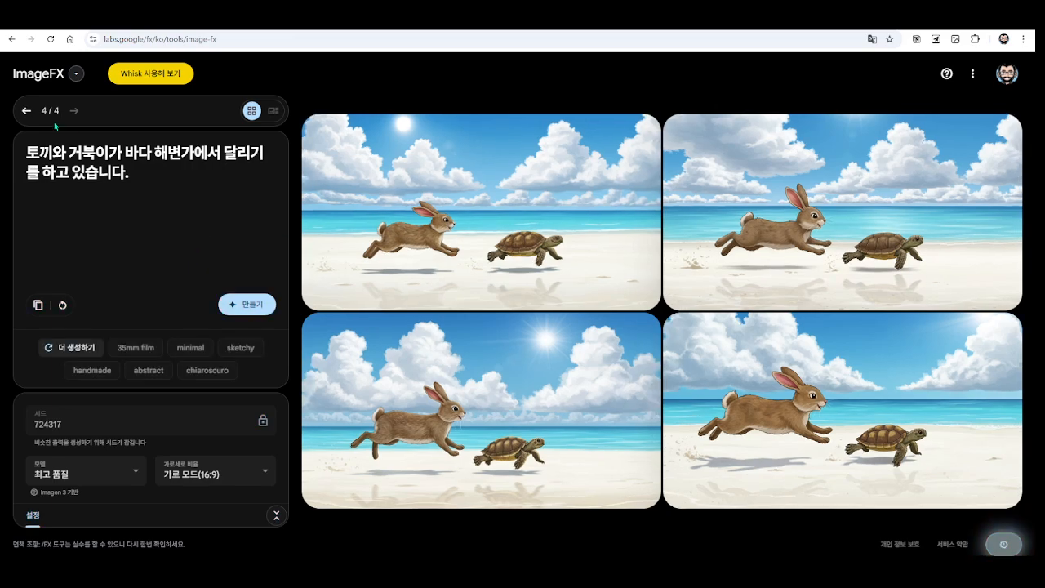
{"action": "left_click", "coordinate": [26, 110]}
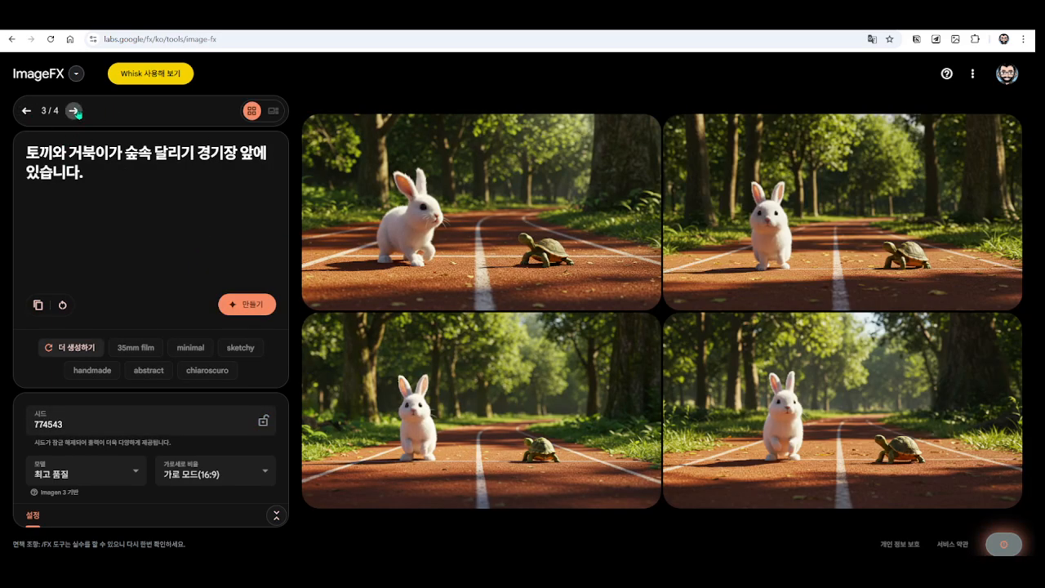
{"action": "left_click", "coordinate": [73, 110]}
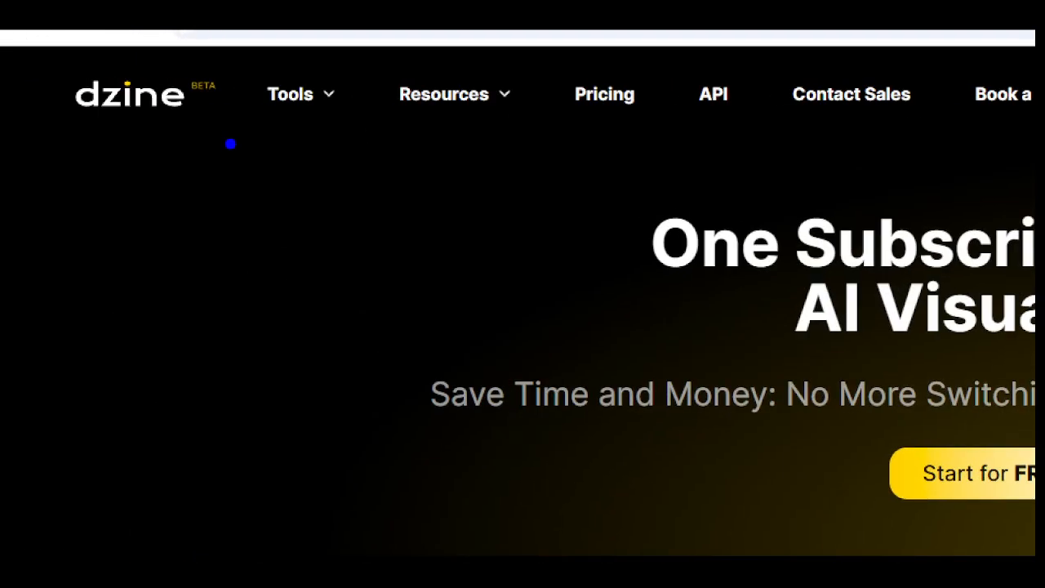
Examine the Dzine home page, including its Consistent Character tool
{"action": "left_click_drag", "start_coordinate": [18, 70], "coordinate": [221, 174]}
{"action": "left_click_drag", "start_coordinate": [229, 41], "coordinate": [190, 206]}
{"action": "left_click_drag", "start_coordinate": [184, 165], "coordinate": [184, 341]}
{"action": "key", "text": "Escape"}
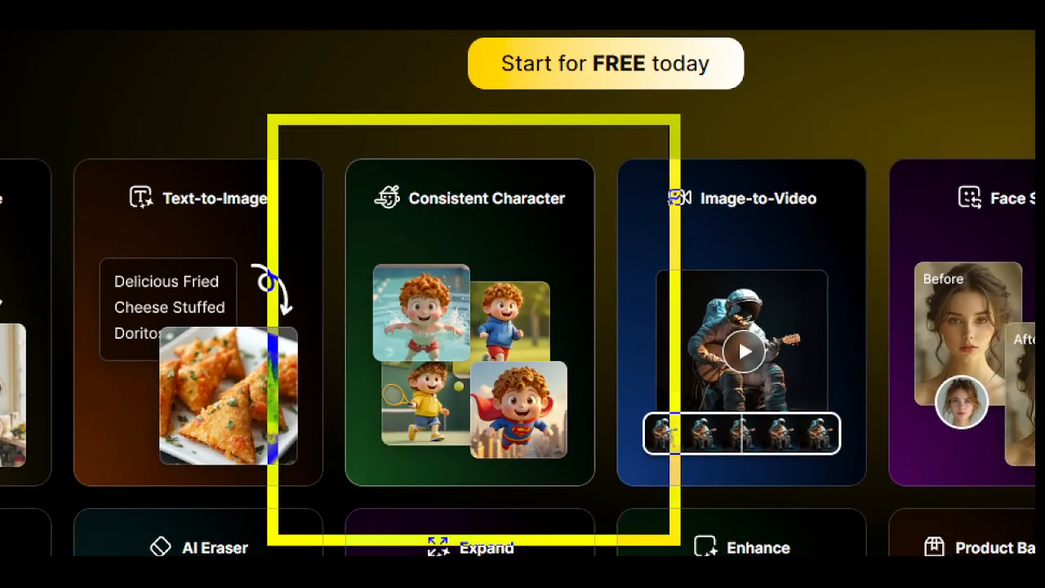
{"action": "left_click_drag", "start_coordinate": [390, 218], "coordinate": [581, 216]}
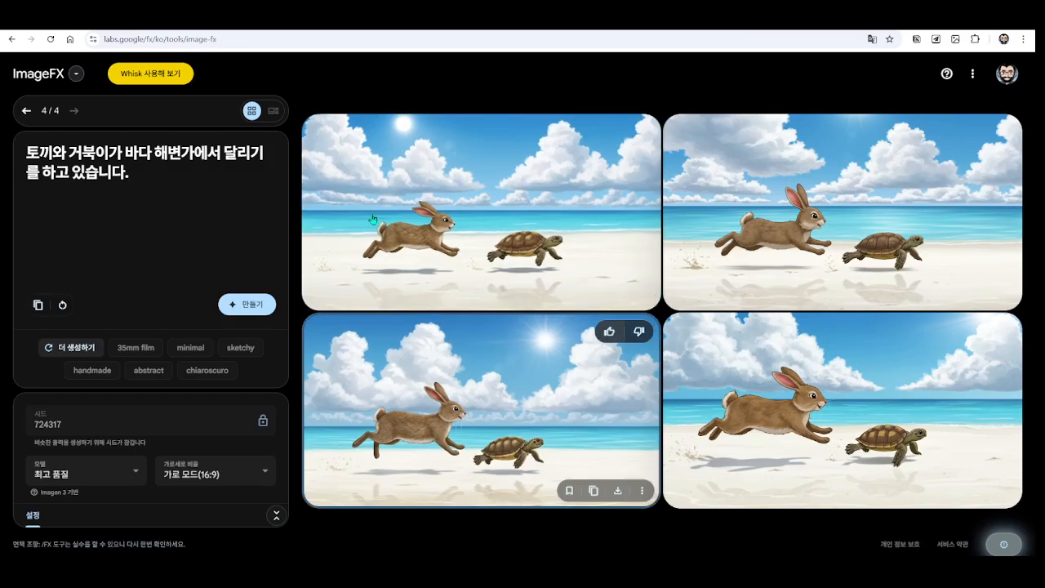
Compare the characters in the beach race set with those in the forest track set in ImageFX
{"action": "left_click", "coordinate": [26, 110]}
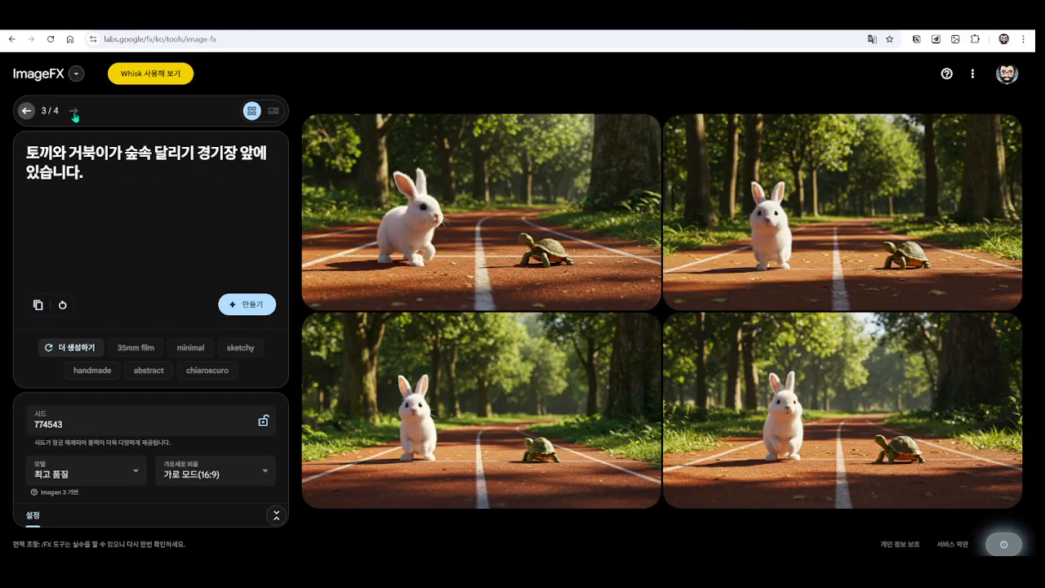
{"action": "left_click", "coordinate": [74, 111]}
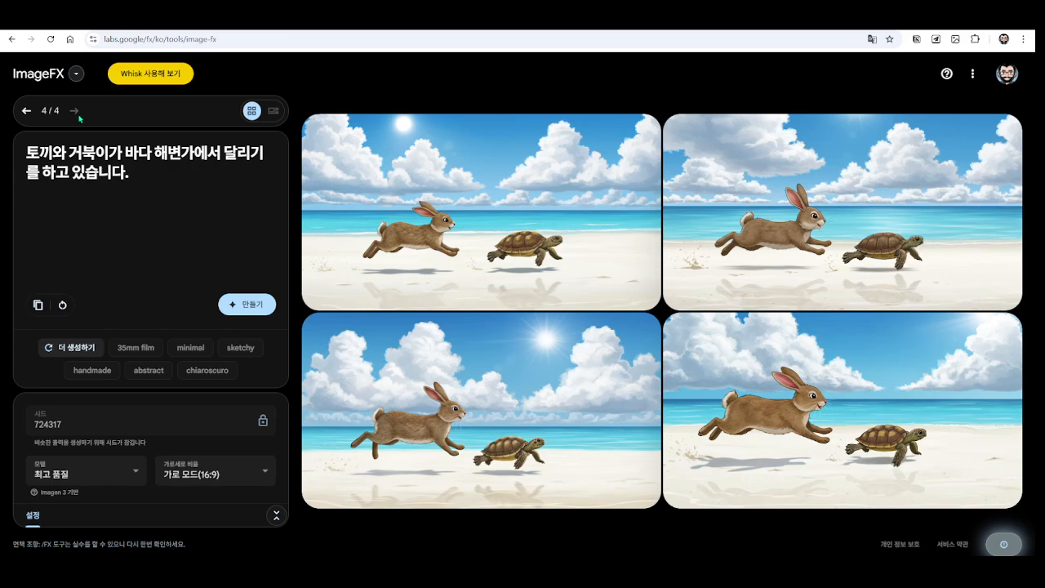
{"action": "left_click", "coordinate": [26, 111]}
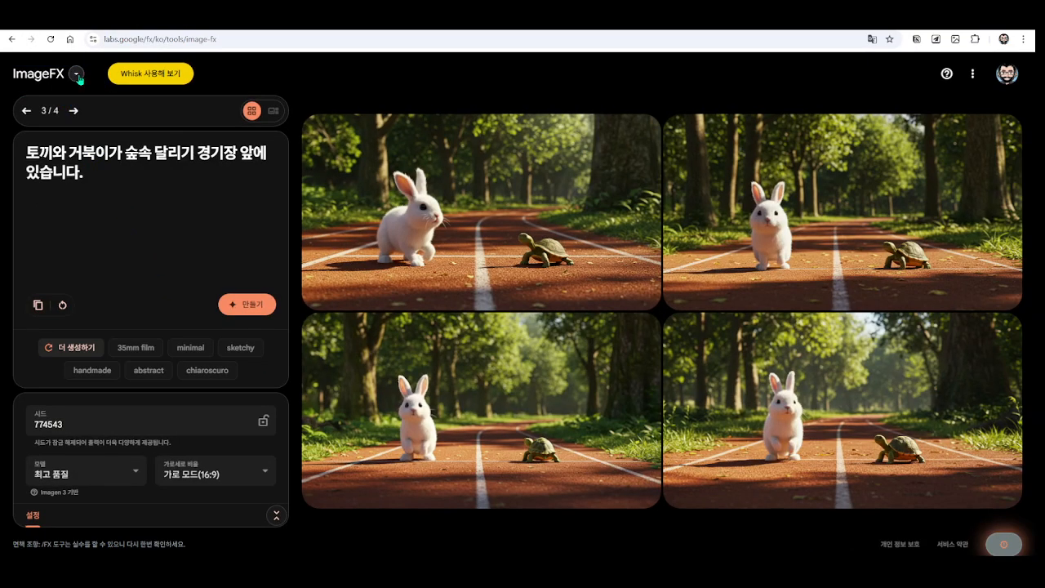
{"action": "mouse_move", "coordinate": [848, 295]}
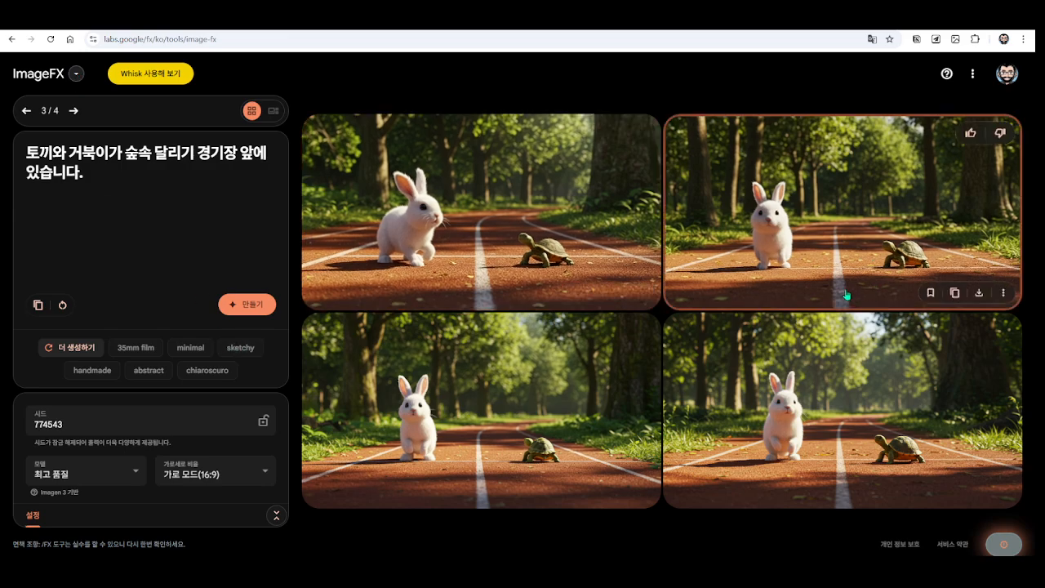
{"action": "mouse_move", "coordinate": [565, 302]}
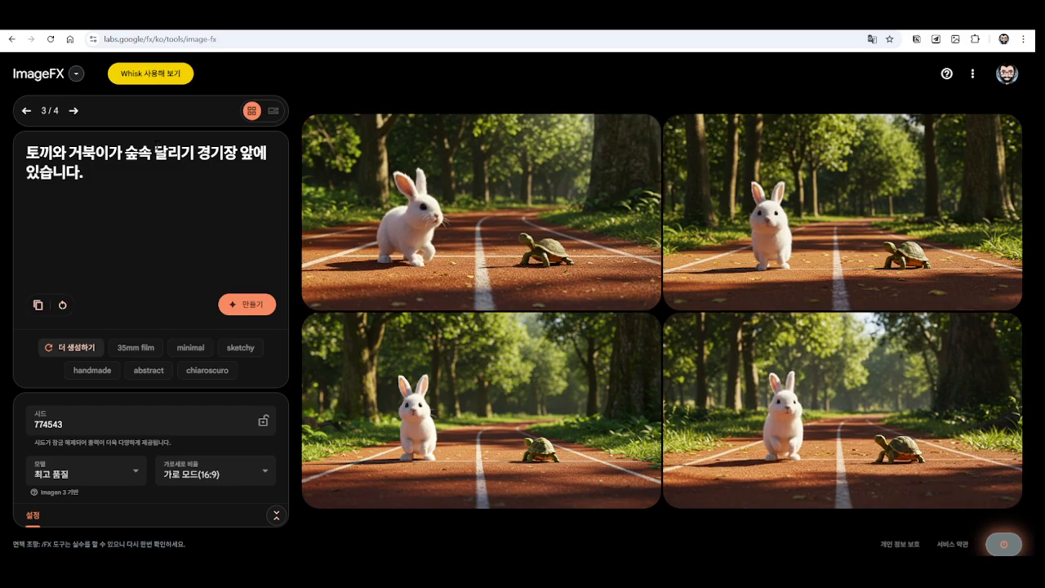
Open the 내 라이브러리 library and compare the face of the man in the navy suit across its images
{"action": "left_click", "coordinate": [75, 75]}
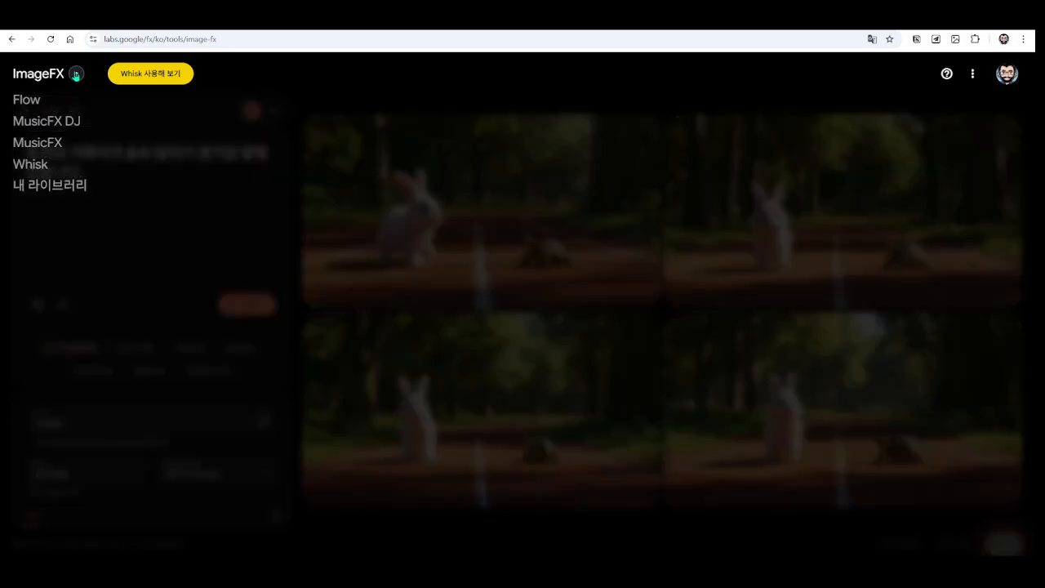
{"action": "left_click", "coordinate": [250, 77]}
{"action": "left_click", "coordinate": [75, 75]}
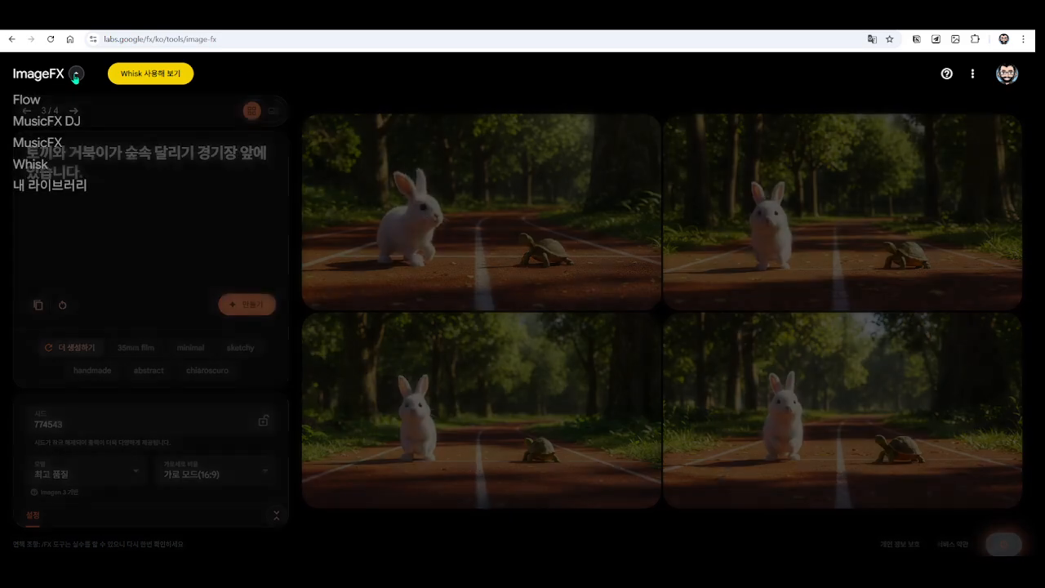
{"action": "left_click", "coordinate": [49, 187]}
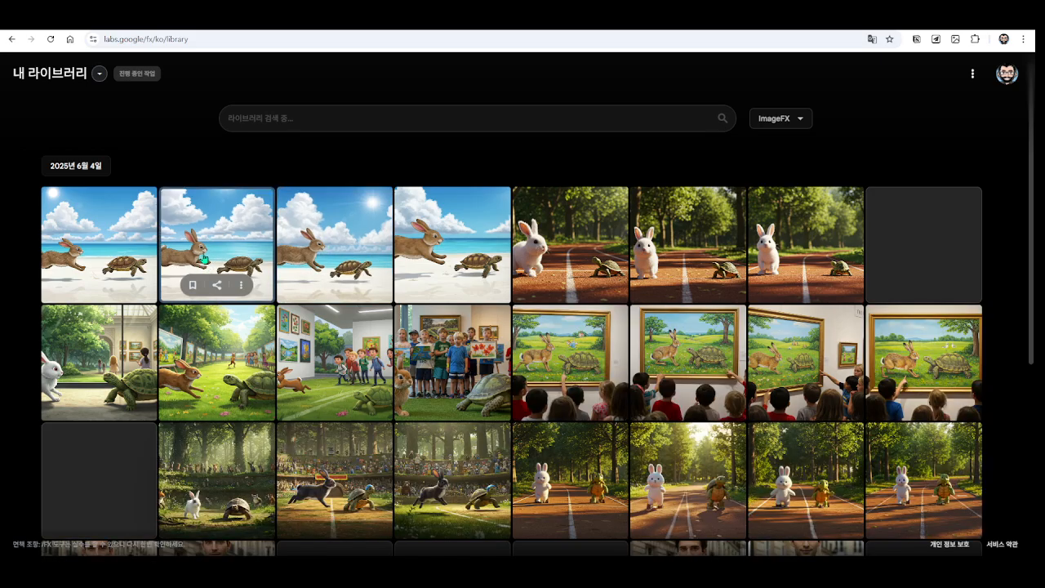
{"action": "scroll", "coordinate": [203, 258], "scroll_direction": "down", "scroll_amount": 3}
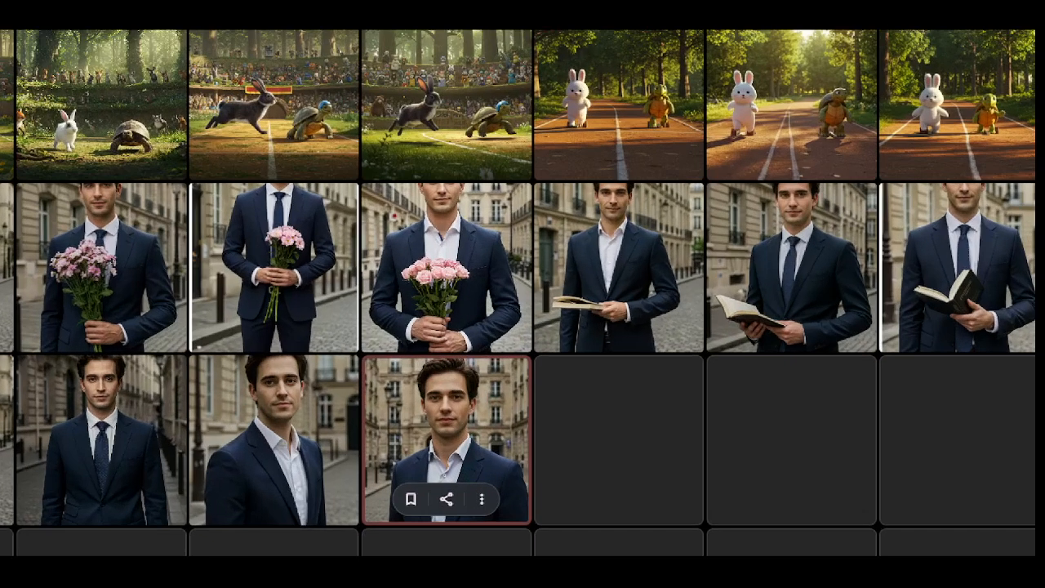
{"action": "left_click_drag", "start_coordinate": [489, 456], "coordinate": [464, 449]}
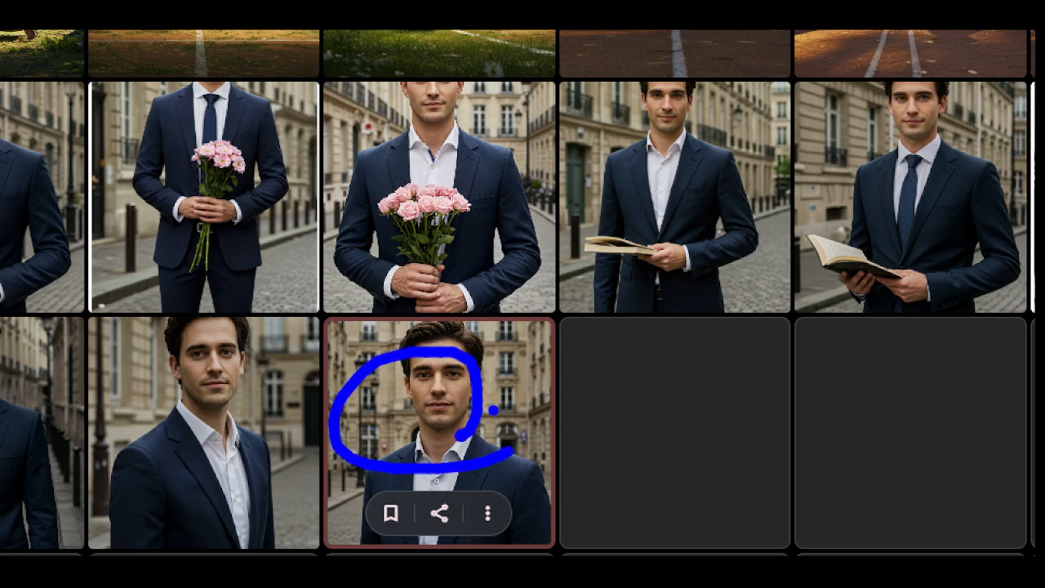
{"action": "left_click_drag", "start_coordinate": [967, 108], "coordinate": [925, 150]}
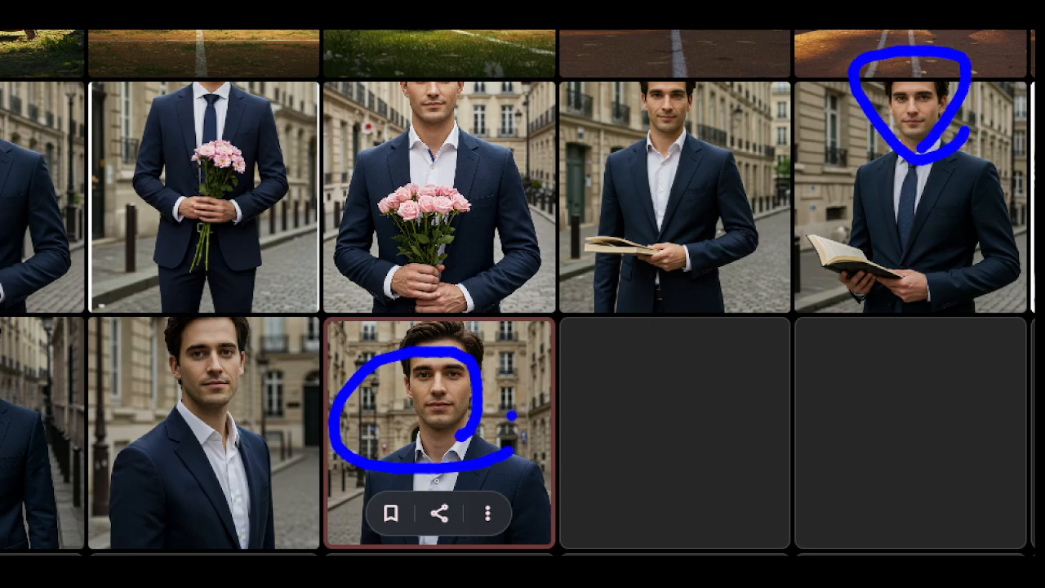
{"action": "mouse_move", "coordinate": [512, 416]}
{"action": "left_mouse_down"}
{"action": "mouse_move", "coordinate": [840, 273]}
{"action": "mouse_move", "coordinate": [906, 311]}
{"action": "mouse_move", "coordinate": [964, 301]}
{"action": "left_mouse_up"}
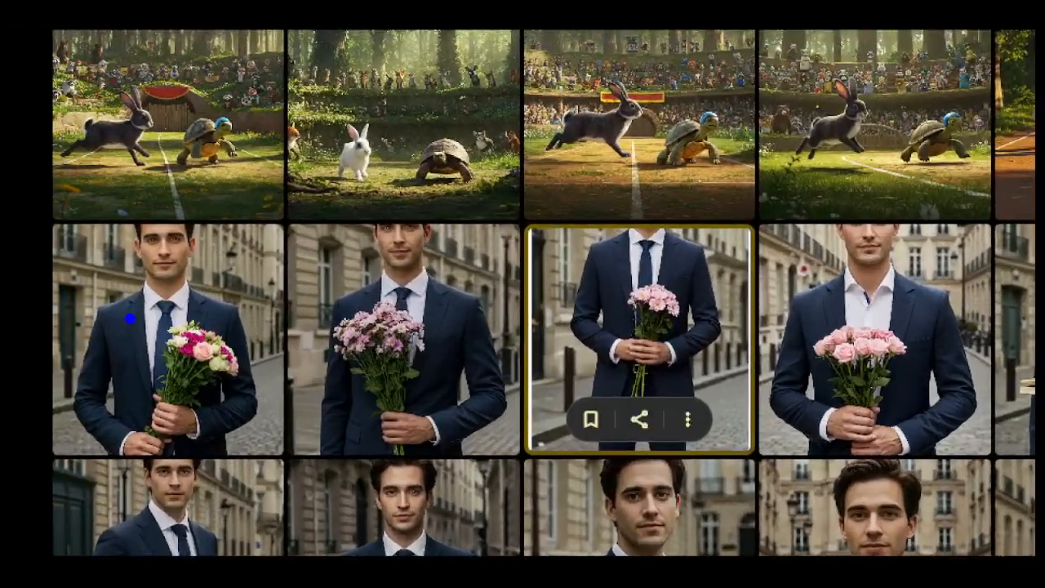
{"action": "mouse_move", "coordinate": [194, 305]}
{"action": "left_mouse_down"}
{"action": "mouse_move", "coordinate": [252, 238]}
{"action": "mouse_move", "coordinate": [219, 320]}
{"action": "left_mouse_up"}
{"action": "left_click_drag", "start_coordinate": [260, 429], "coordinate": [306, 385]}
{"action": "scroll", "coordinate": [586, 325], "scroll_direction": "down", "scroll_amount": 2}
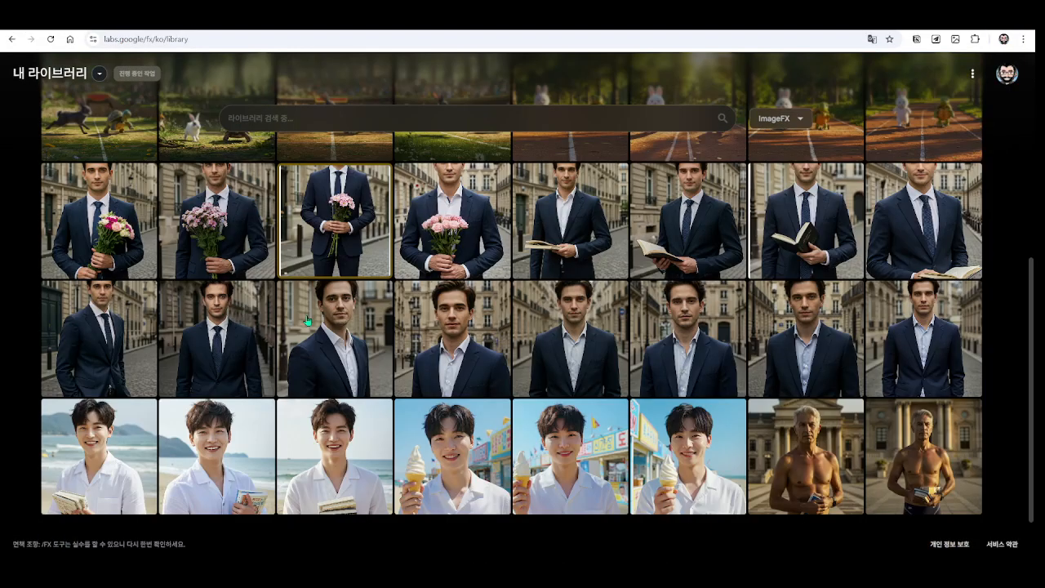
Compare the young man in the white shirt and the grey-haired man across the remaining library images for character consistency
{"action": "scroll", "coordinate": [307, 321], "scroll_direction": "down", "scroll_amount": 1}
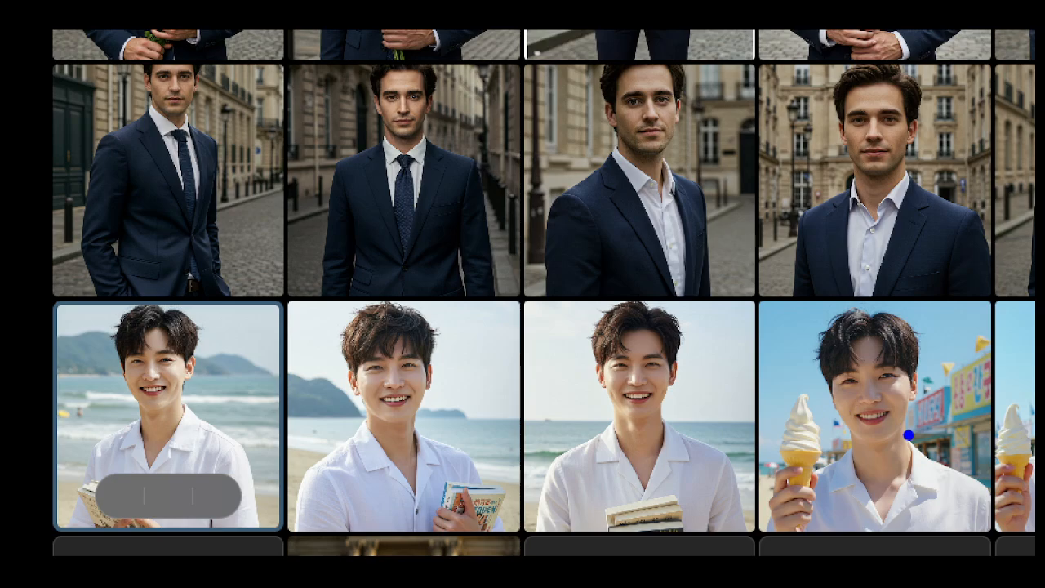
{"action": "mouse_move", "coordinate": [671, 420]}
{"action": "left_mouse_down"}
{"action": "mouse_move", "coordinate": [566, 403]}
{"action": "mouse_move", "coordinate": [605, 410]}
{"action": "left_mouse_up"}
{"action": "left_click_drag", "start_coordinate": [376, 437], "coordinate": [447, 439]}
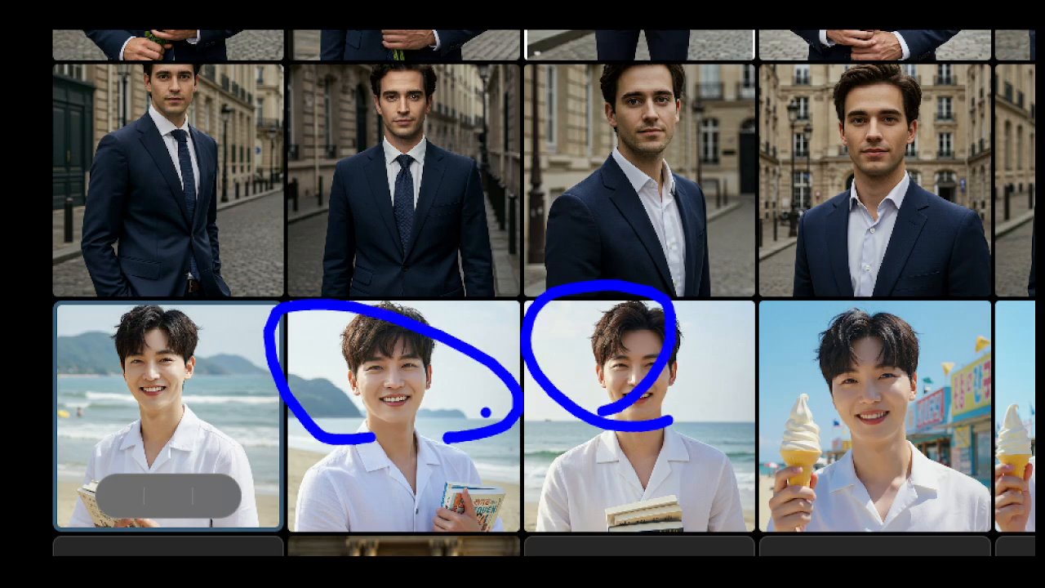
{"action": "left_click_drag", "start_coordinate": [483, 399], "coordinate": [560, 392]}
{"action": "key", "text": "Escape"}
{"action": "key", "text": "ctrl+1"}
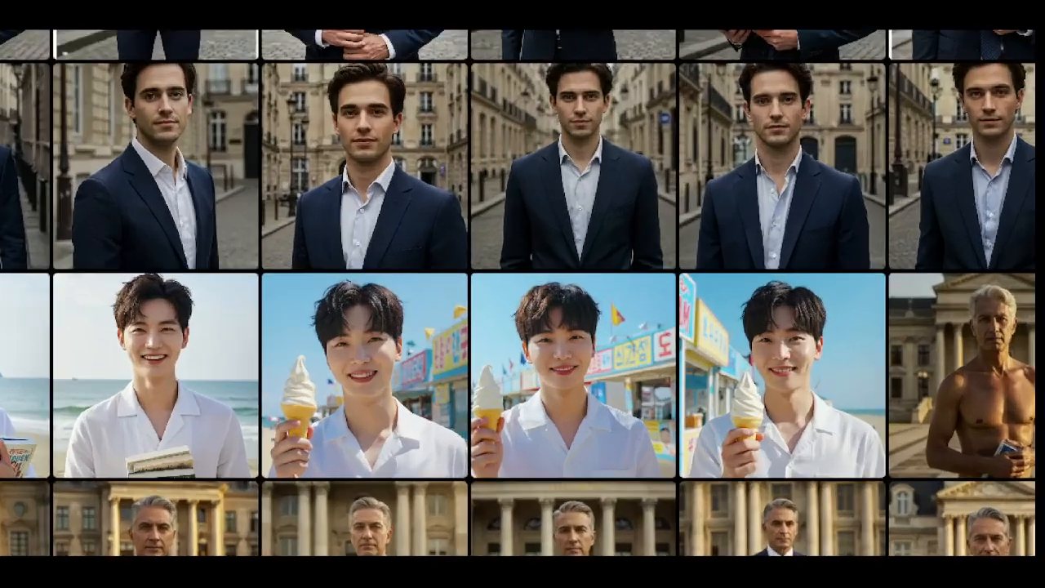
{"action": "left_click", "coordinate": [595, 448]}
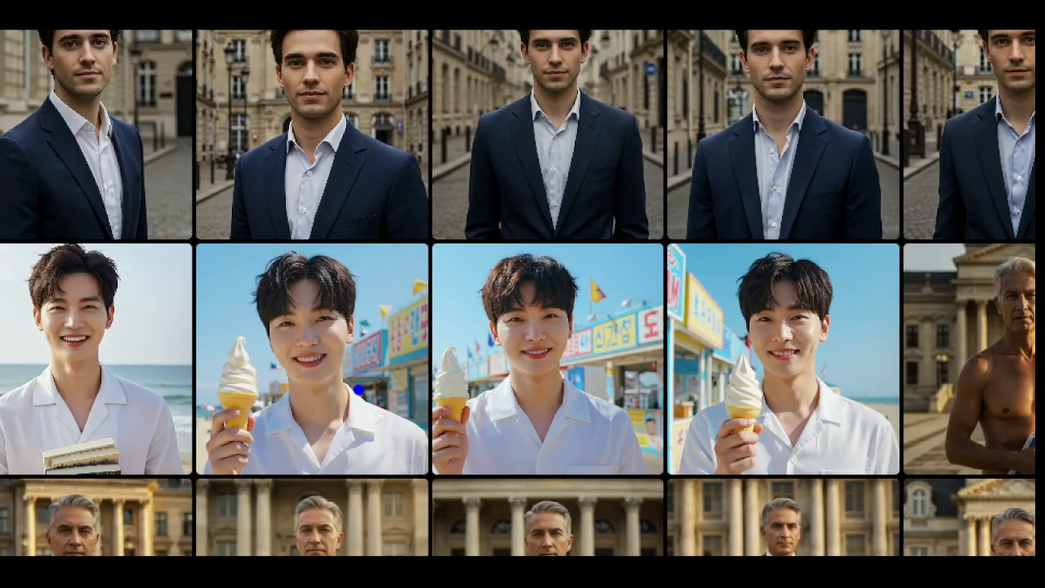
{"action": "left_click_drag", "start_coordinate": [776, 286], "coordinate": [696, 509]}
{"action": "right_click", "coordinate": [539, 515]}
{"action": "left_click", "coordinate": [336, 439]}
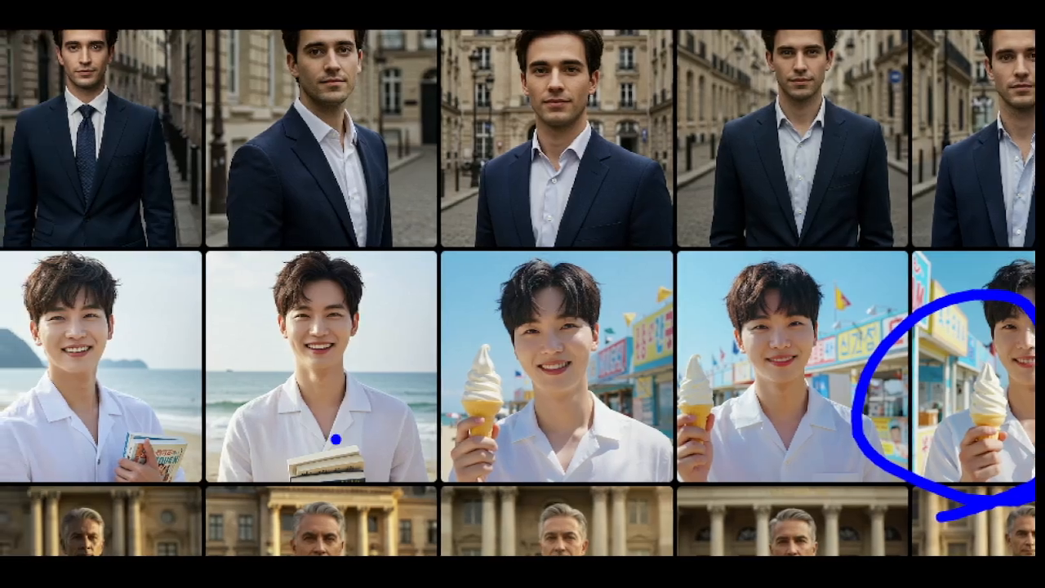
{"action": "mouse_move", "coordinate": [381, 499]}
{"action": "left_mouse_down"}
{"action": "mouse_move", "coordinate": [455, 409]}
{"action": "mouse_move", "coordinate": [406, 472]}
{"action": "left_mouse_up"}
{"action": "key", "text": "Escape"}
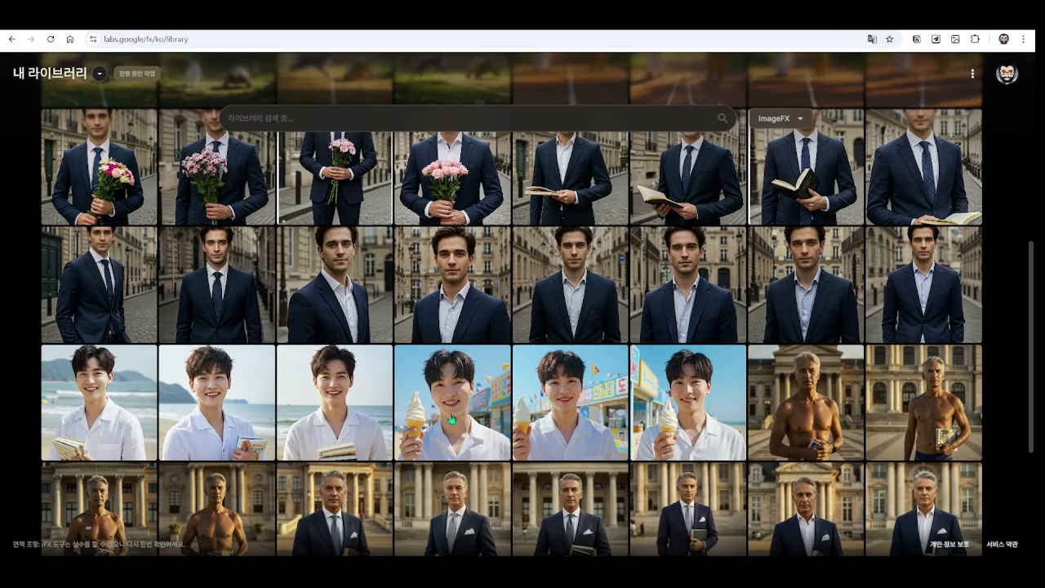
{"action": "scroll", "coordinate": [452, 419], "scroll_direction": "down", "scroll_amount": 1}
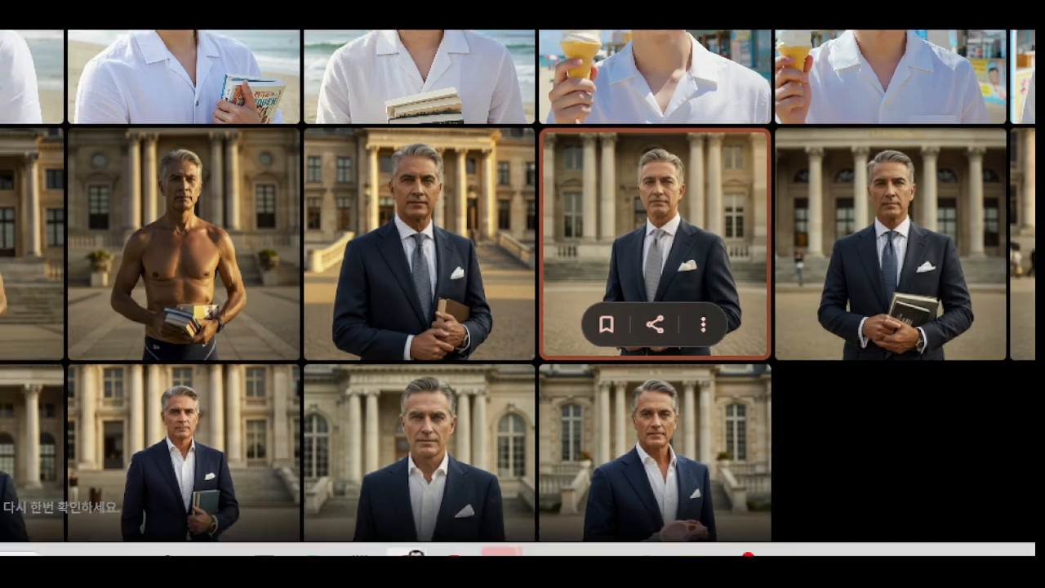
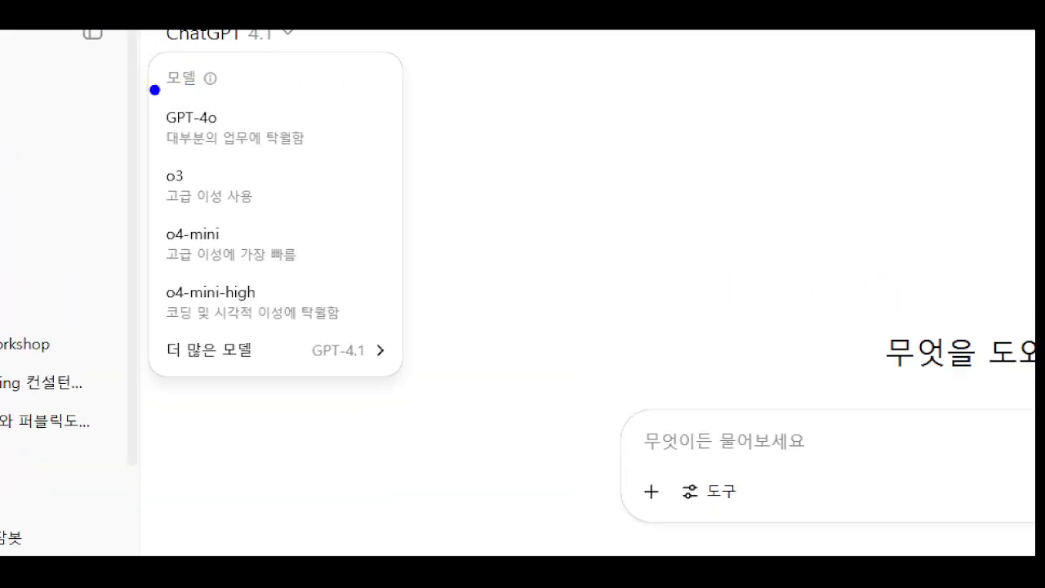
Review the available models in ChatGPT and switch the model to GPT-4o
{"action": "mouse_move", "coordinate": [146, 82]}
{"action": "left_mouse_down"}
{"action": "mouse_move", "coordinate": [417, 295]}
{"action": "mouse_move", "coordinate": [459, 335]}
{"action": "mouse_move", "coordinate": [467, 398]}
{"action": "left_mouse_up"}
{"action": "mouse_move", "coordinate": [321, 176]}
{"action": "left_mouse_down"}
{"action": "mouse_move", "coordinate": [298, 182]}
{"action": "mouse_move", "coordinate": [326, 173]}
{"action": "left_mouse_up"}
{"action": "key", "text": "Escape"}
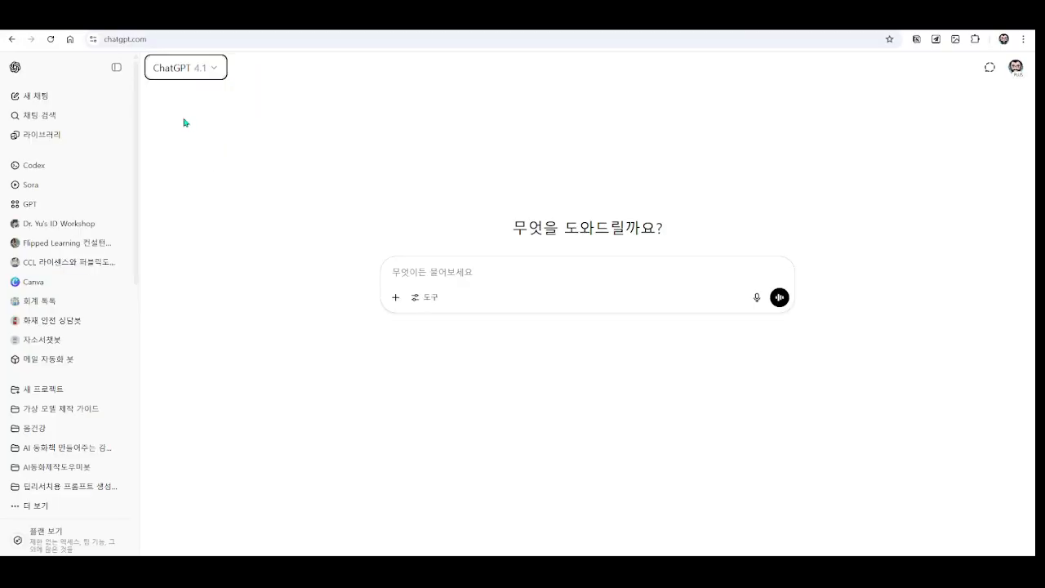
{"action": "left_click", "coordinate": [223, 34]}
{"action": "left_click", "coordinate": [211, 111]}
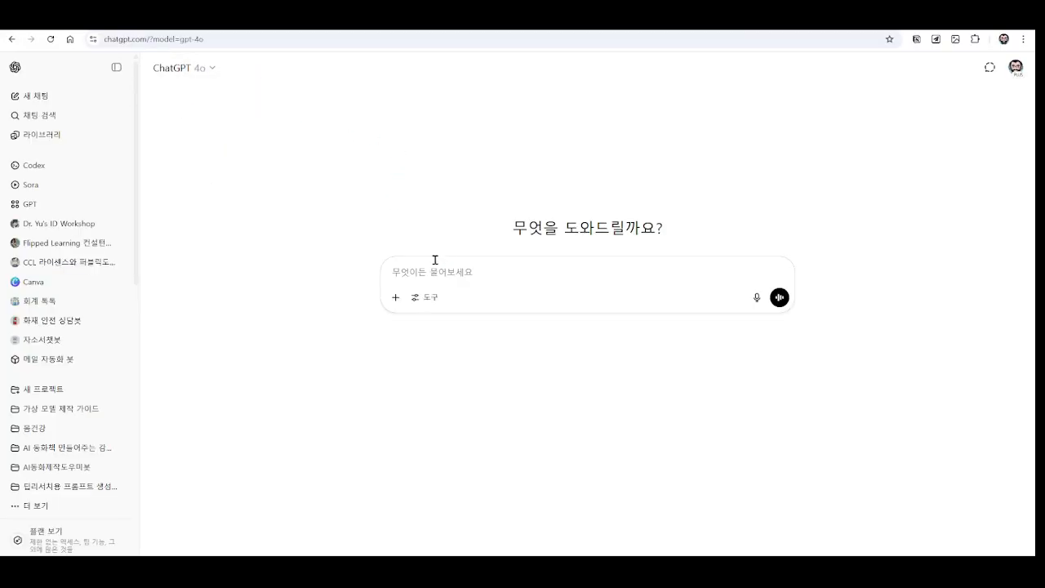
{"action": "left_click", "coordinate": [214, 69]}
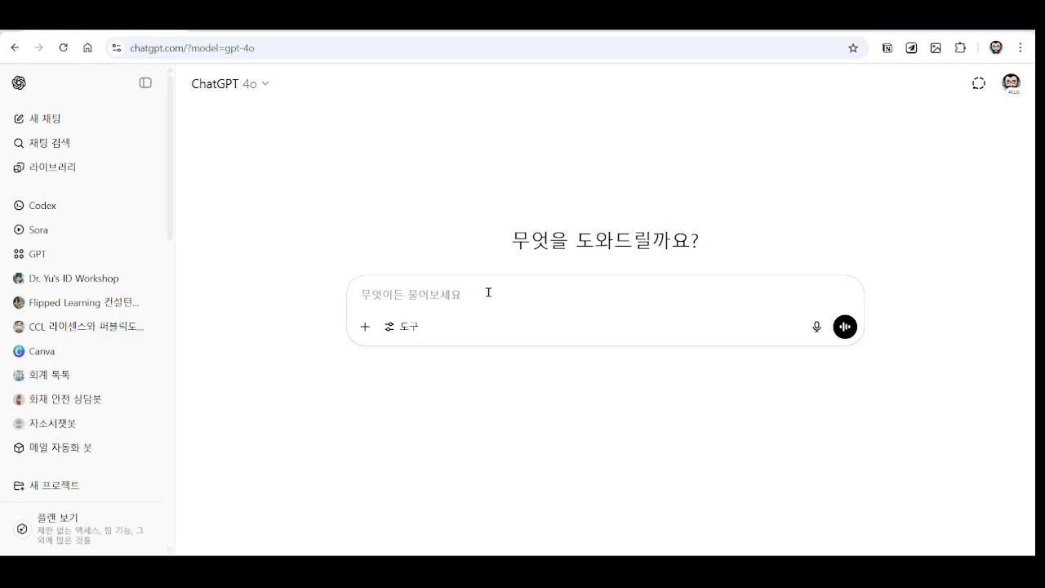
Write the prompt "구글 imagefx에서 일관성을 유지하면서 여러 이미지를 생성하는 방법을 알려주세요."
{"action": "type", "text": "i"}
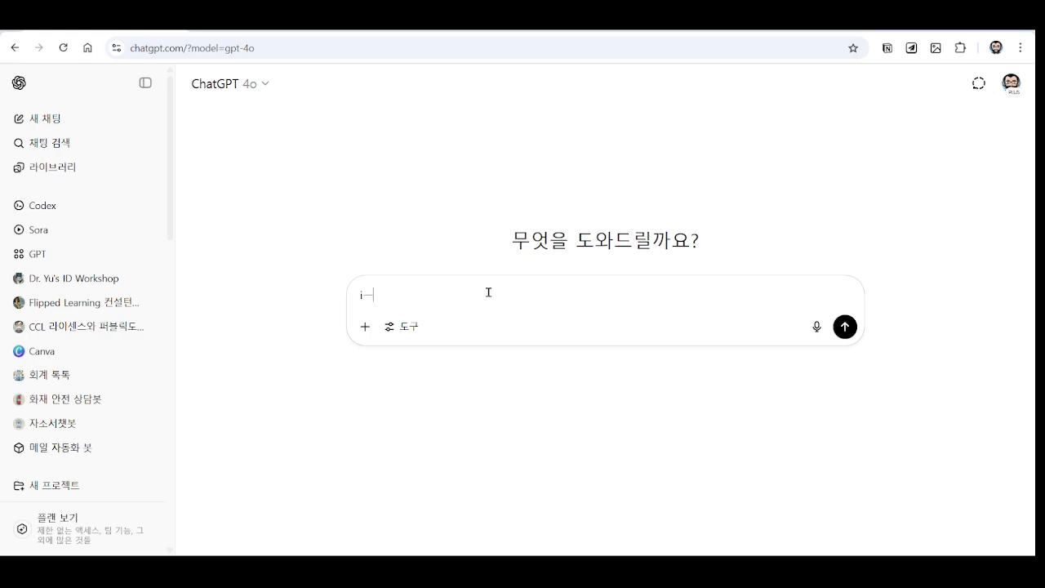
{"action": "key", "text": "BackSpace"}
{"action": "type", "text": "rnrmf"}
{"action": "key", "text": "BackSpace"}
{"action": "key", "text": "BackSpace"}
{"action": "key", "text": "BackSpace"}
{"action": "key", "text": "BackSpace"}
{"action": "key", "text": "BackSpace"}
{"action": "key", "text": "BackSpace"}
{"action": "type", "text": "구글 imagefx에서 일관성을 유지"}
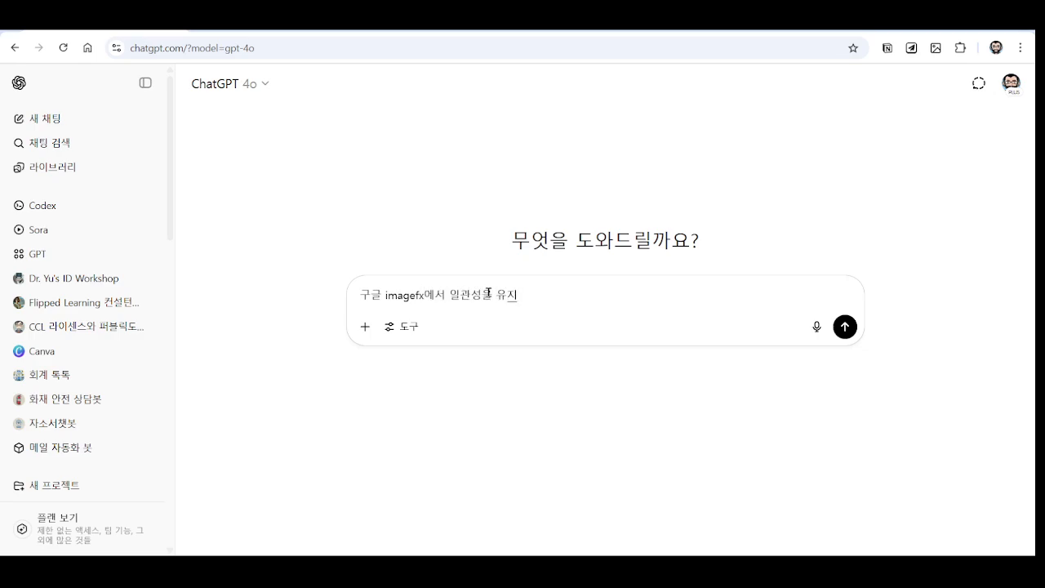
{"action": "type", "text": "하면서 여러 이미지를 생성하는 벵"}
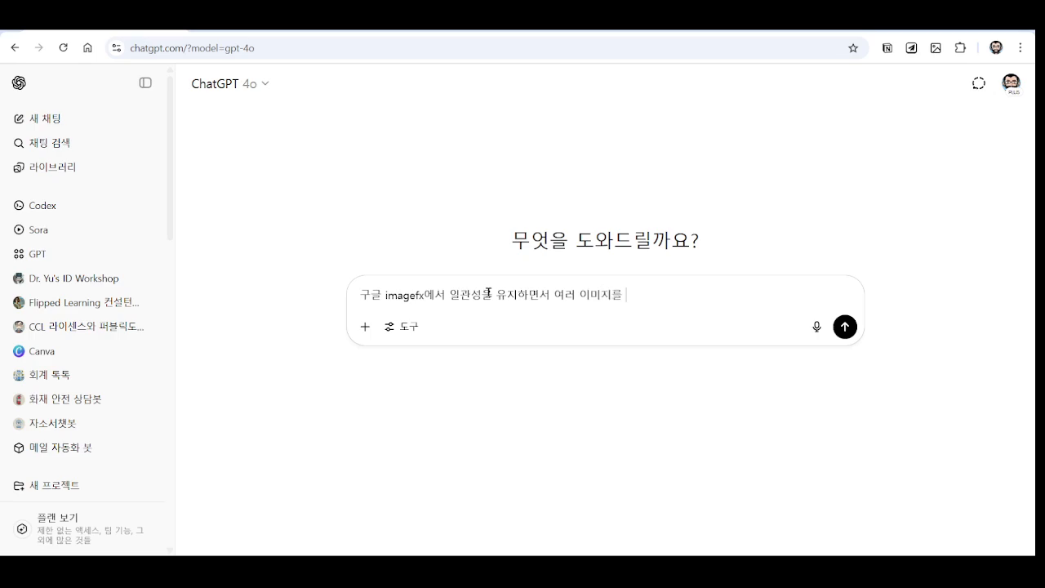
{"action": "type", "text": "법을 알려주세요."}
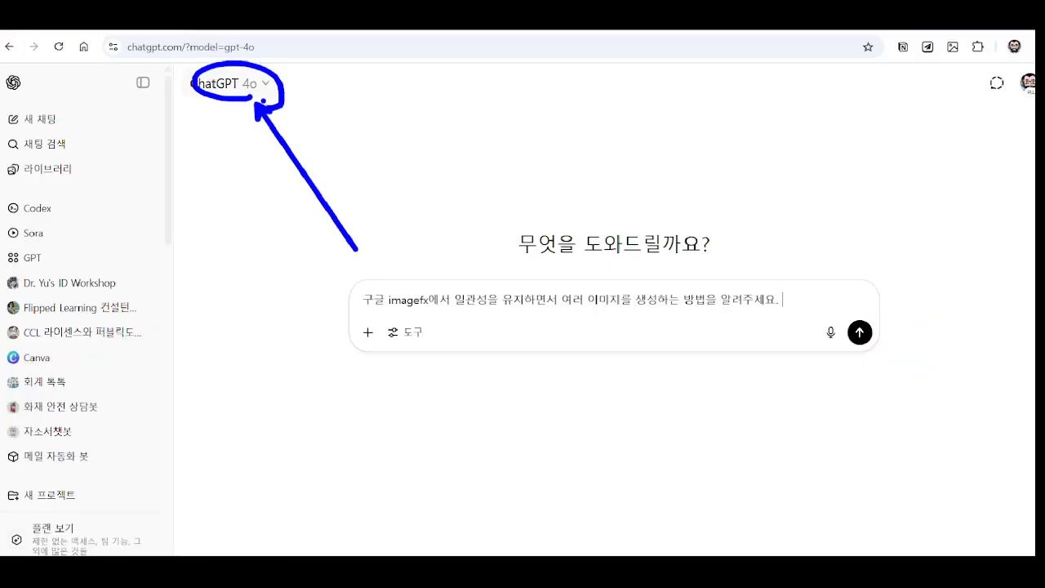
Switch the model to o3 and send the prompt about consistent ImageFX images
{"action": "left_click", "coordinate": [245, 84]}
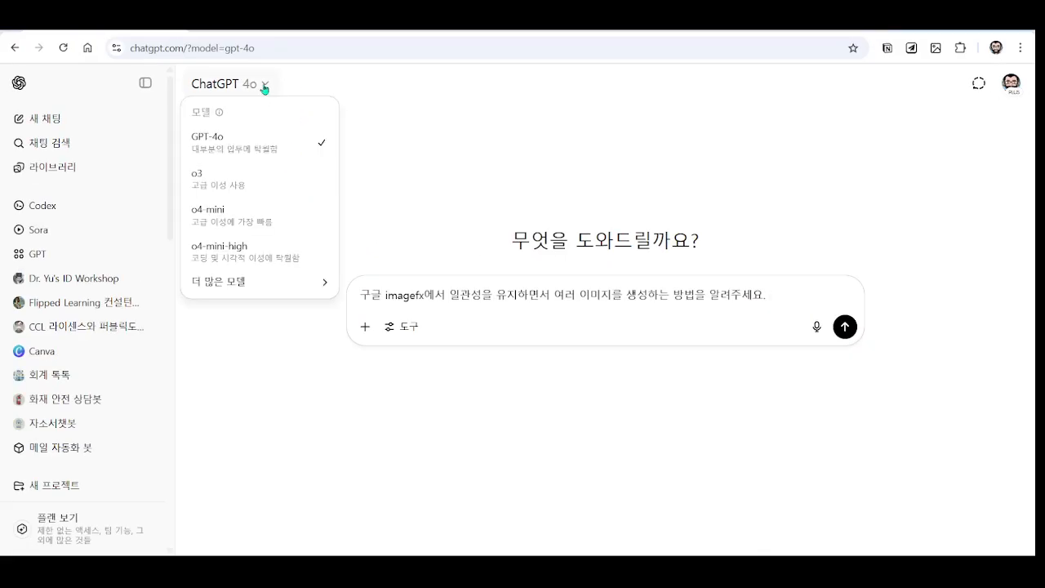
{"action": "left_click", "coordinate": [211, 187]}
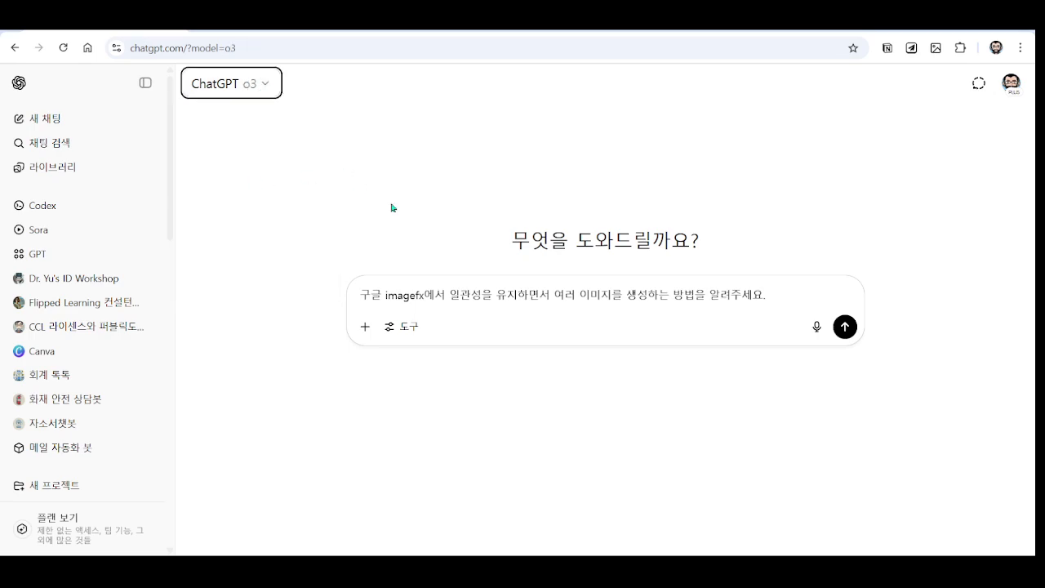
{"action": "left_click", "coordinate": [408, 328]}
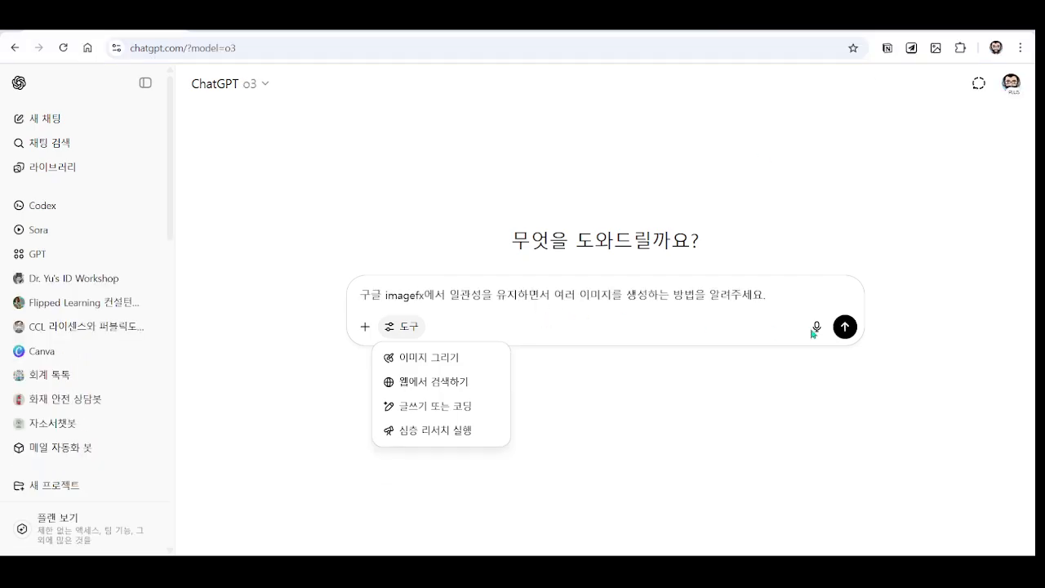
{"action": "left_click", "coordinate": [845, 333]}
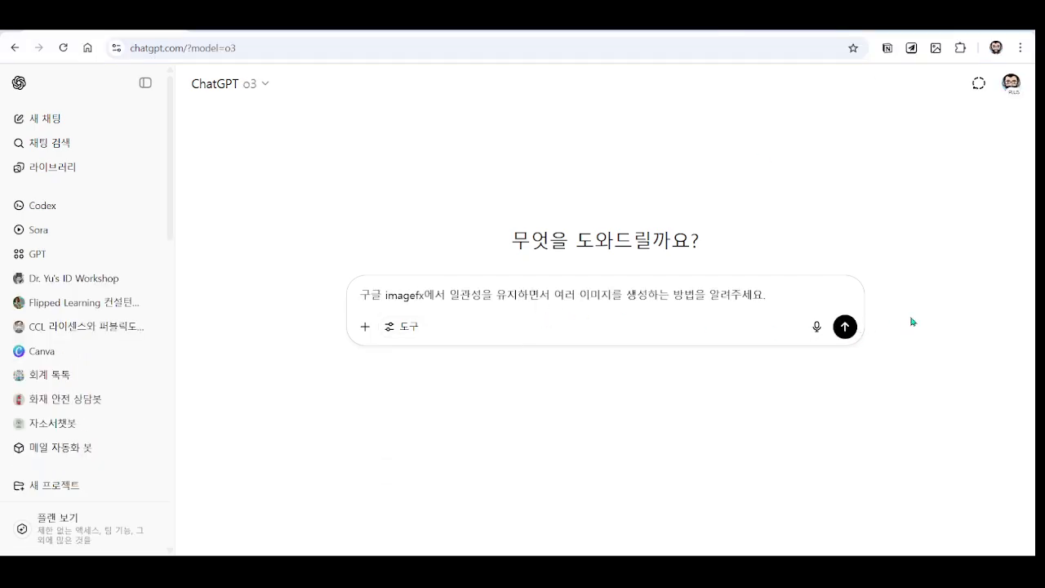
{"action": "left_click", "coordinate": [845, 328]}
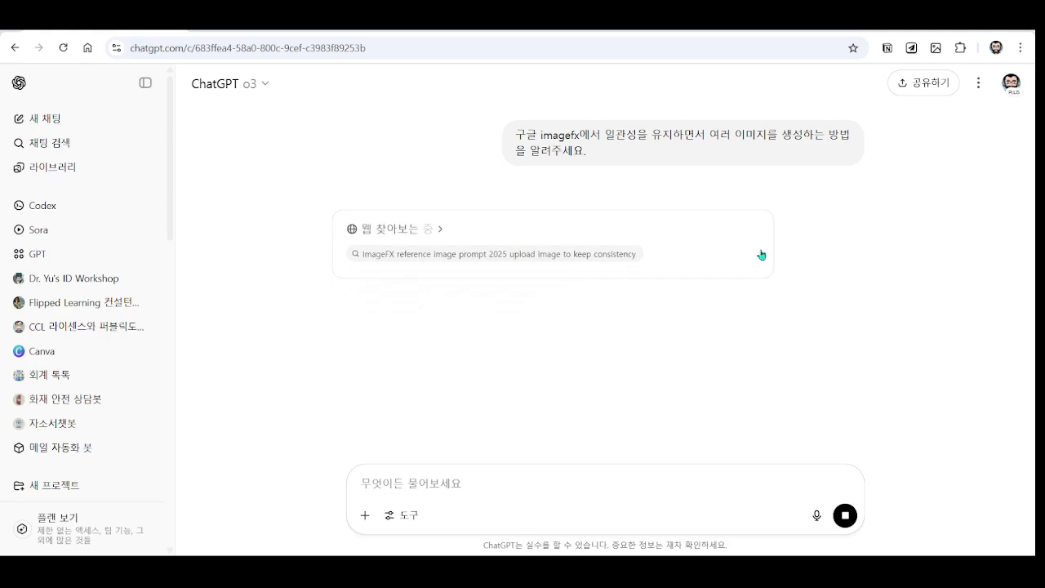
Expand the web search details of the running answer and check the list of available models
{"action": "left_click", "coordinate": [428, 231]}
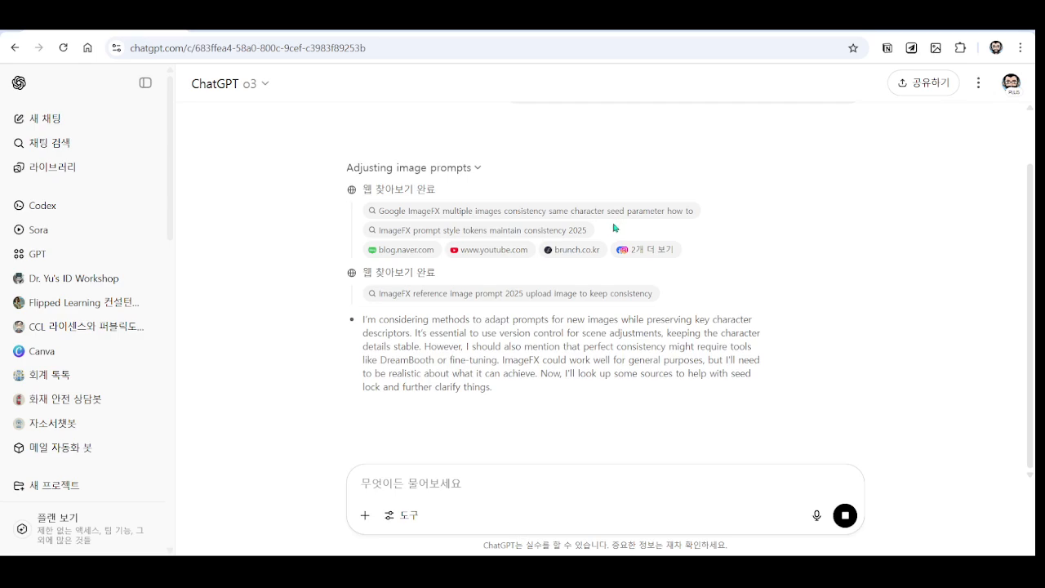
{"action": "left_click", "coordinate": [263, 83]}
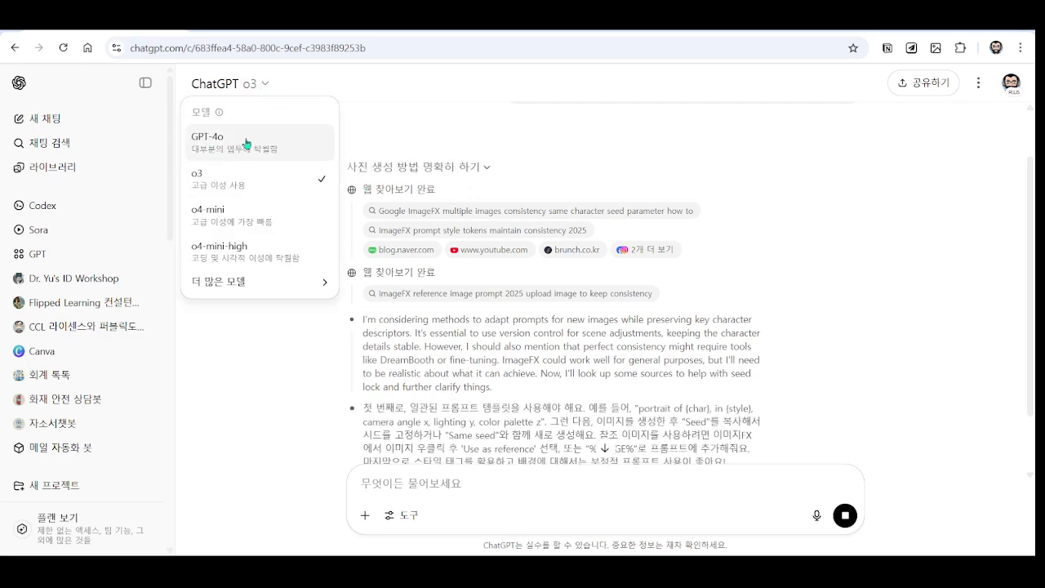
{"action": "left_click", "coordinate": [869, 159]}
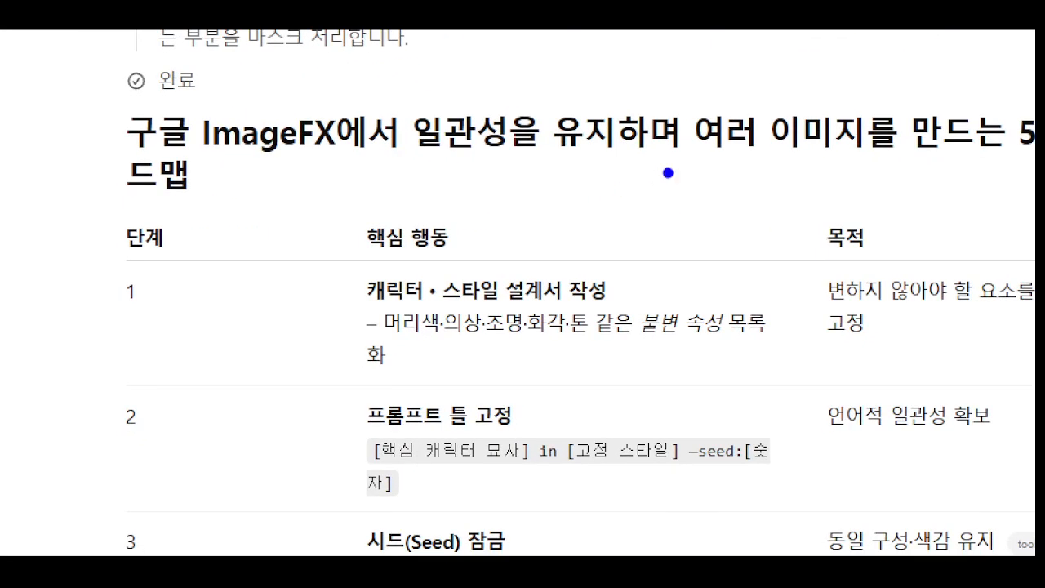
Examine the roadmap's title and steps 1 to 3 on the character design sheet, fixed prompt frame and seed lock
{"action": "left_click_drag", "start_coordinate": [467, 139], "coordinate": [769, 196]}
{"action": "left_click_drag", "start_coordinate": [967, 182], "coordinate": [1035, 175]}
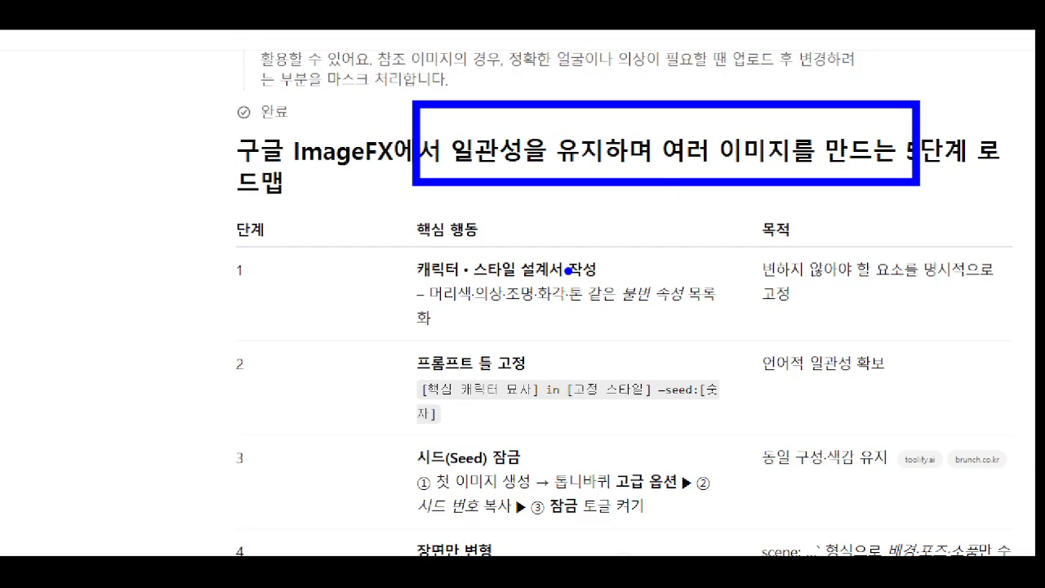
{"action": "key", "text": "Escape"}
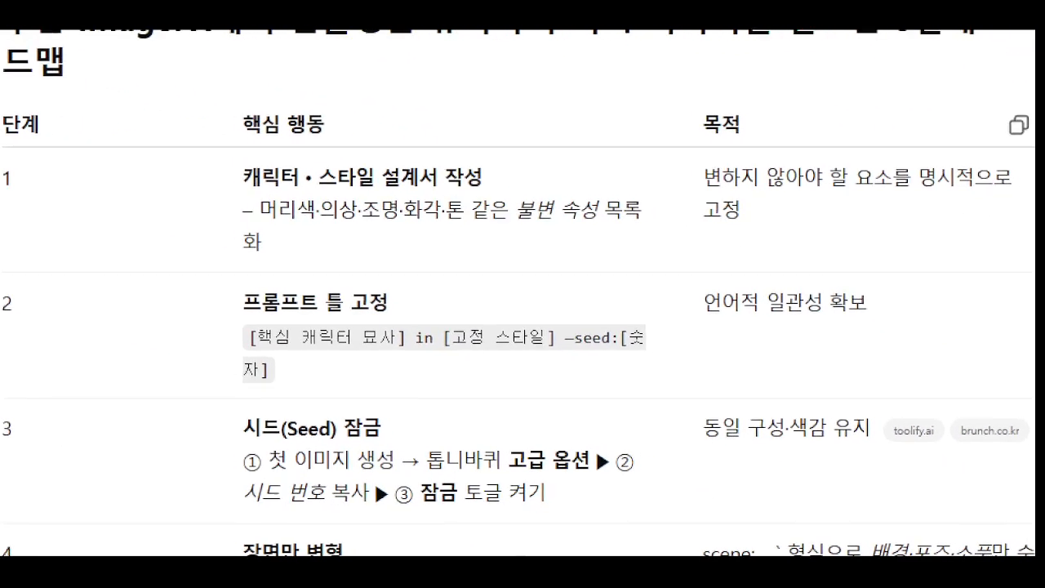
{"action": "mouse_move", "coordinate": [446, 223]}
{"action": "left_mouse_down"}
{"action": "mouse_move", "coordinate": [543, 240]}
{"action": "mouse_move", "coordinate": [653, 283]}
{"action": "mouse_move", "coordinate": [703, 274]}
{"action": "left_mouse_up"}
{"action": "left_click_drag", "start_coordinate": [575, 176], "coordinate": [658, 146]}
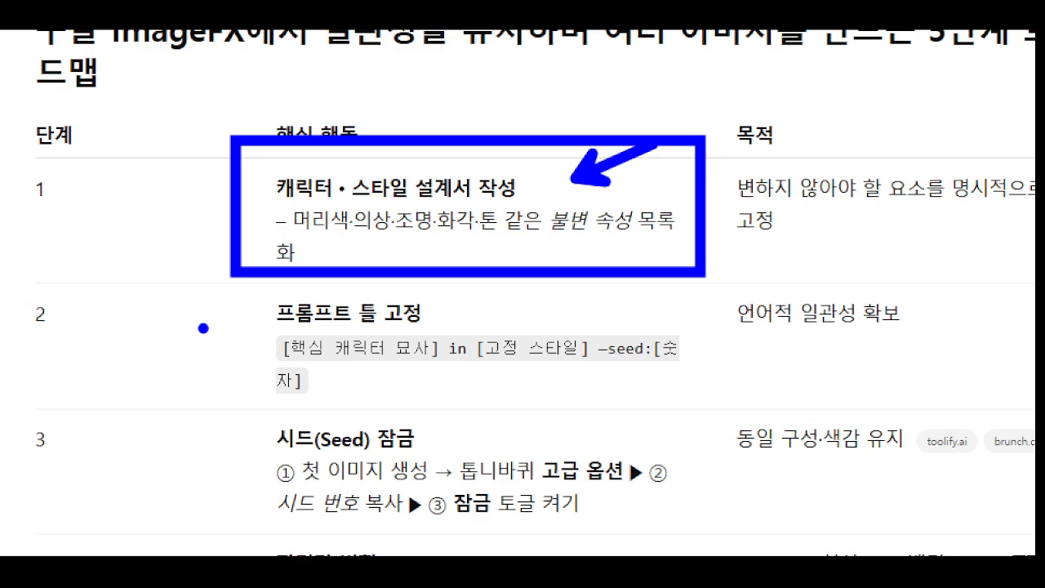
{"action": "mouse_move", "coordinate": [260, 322]}
{"action": "left_mouse_down"}
{"action": "mouse_move", "coordinate": [384, 334]}
{"action": "mouse_move", "coordinate": [451, 367]}
{"action": "left_mouse_up"}
{"action": "mouse_move", "coordinate": [592, 374]}
{"action": "left_mouse_down"}
{"action": "mouse_move", "coordinate": [497, 362]}
{"action": "mouse_move", "coordinate": [591, 316]}
{"action": "mouse_move", "coordinate": [588, 374]}
{"action": "left_mouse_up"}
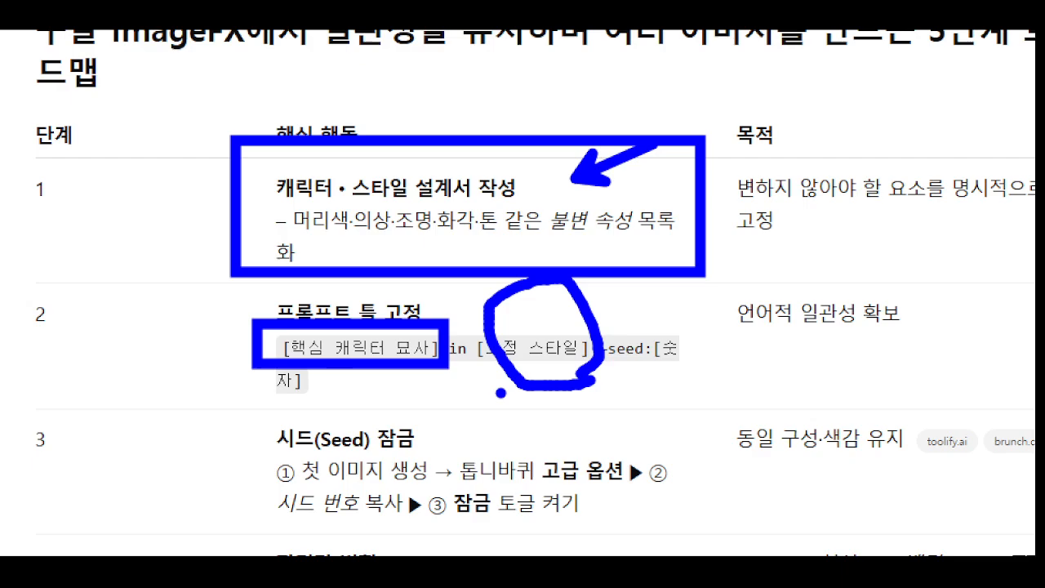
{"action": "mouse_move", "coordinate": [697, 260]}
{"action": "left_mouse_down"}
{"action": "mouse_move", "coordinate": [577, 327]}
{"action": "mouse_move", "coordinate": [611, 325]}
{"action": "left_mouse_up"}
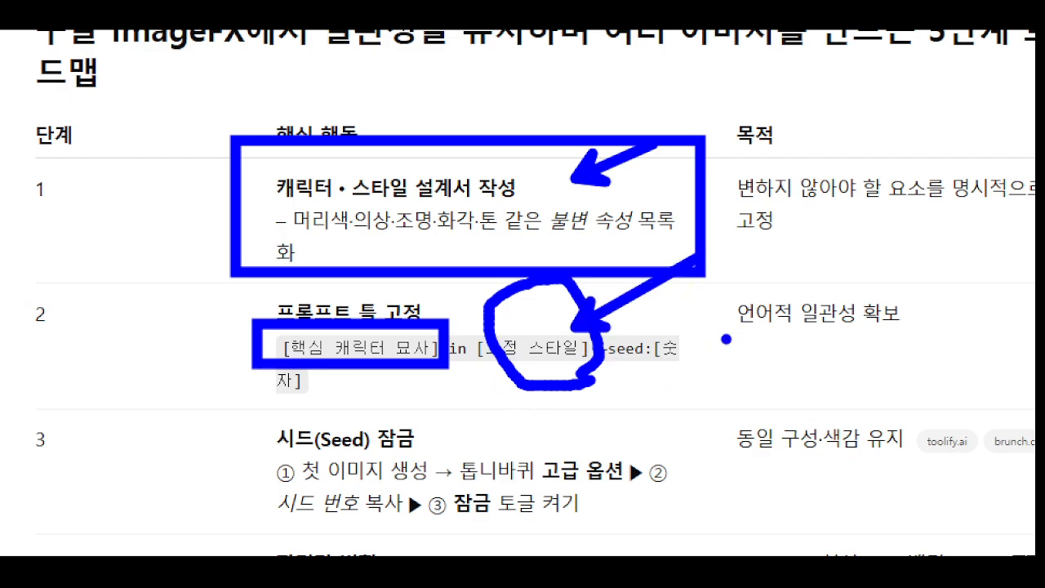
{"action": "left_click_drag", "start_coordinate": [621, 376], "coordinate": [698, 357]}
{"action": "left_click_drag", "start_coordinate": [255, 406], "coordinate": [392, 407]}
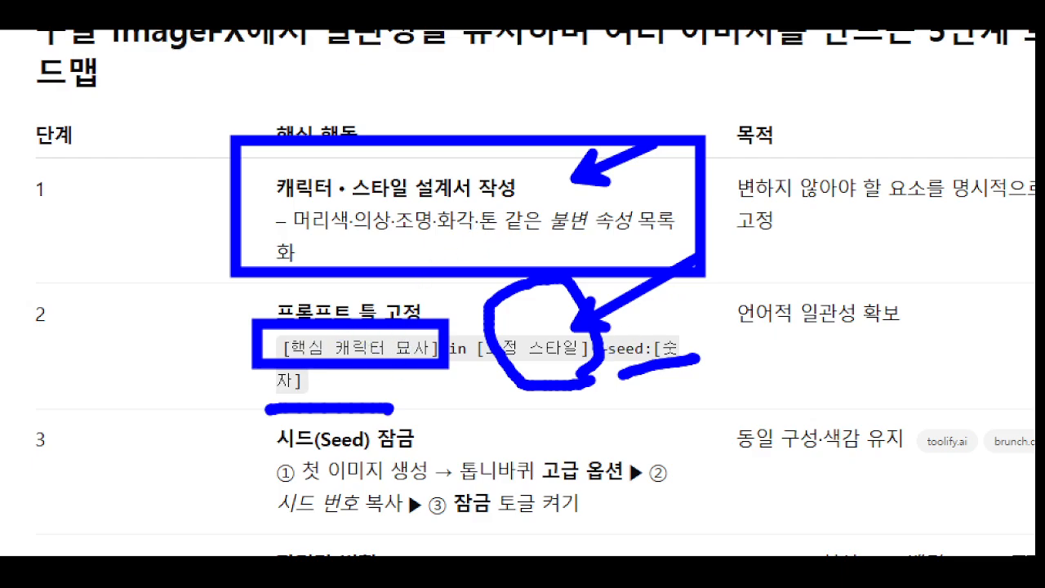
{"action": "mouse_move", "coordinate": [665, 489]}
{"action": "left_mouse_down"}
{"action": "mouse_move", "coordinate": [584, 539]}
{"action": "mouse_move", "coordinate": [683, 494]}
{"action": "mouse_move", "coordinate": [619, 523]}
{"action": "left_mouse_up"}
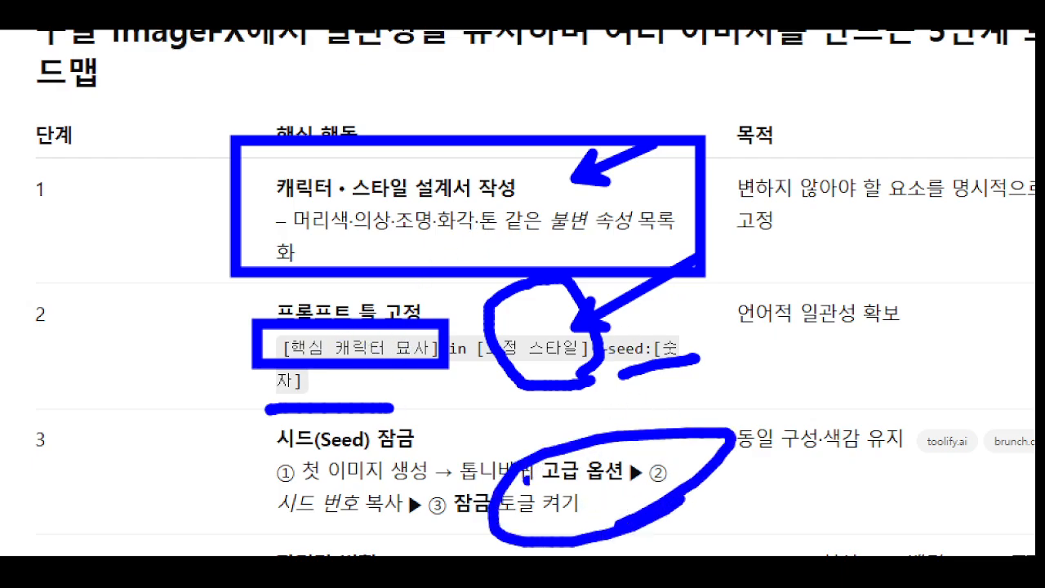
{"action": "scroll", "coordinate": [620, 383], "scroll_direction": "down", "scroll_amount": 2}
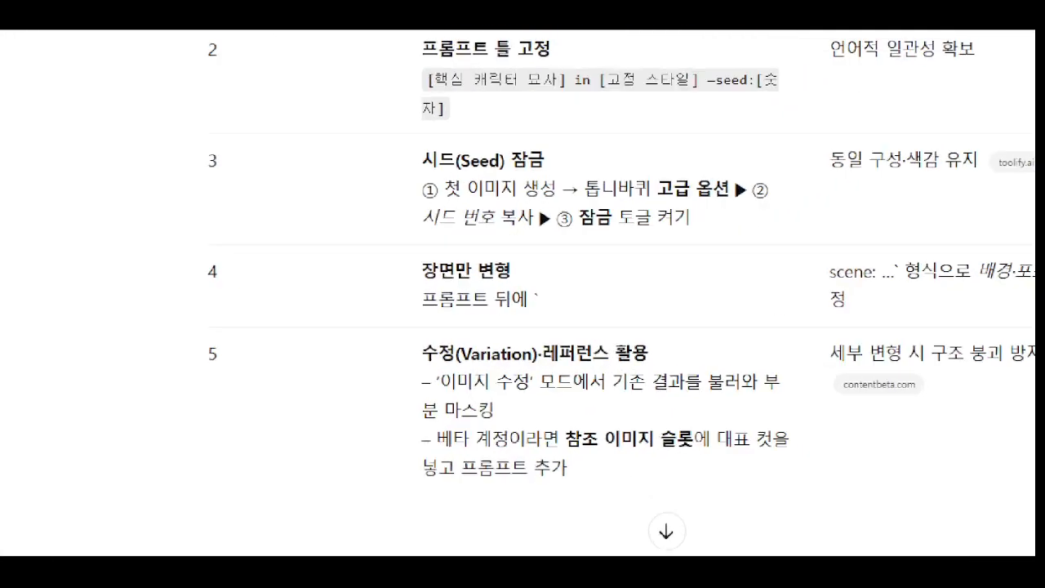
Examine roadmap steps 4 and 5 on changing only the scene and using variations and reference images
{"action": "left_click_drag", "start_coordinate": [357, 224], "coordinate": [602, 323]}
{"action": "left_click_drag", "start_coordinate": [572, 277], "coordinate": [751, 243]}
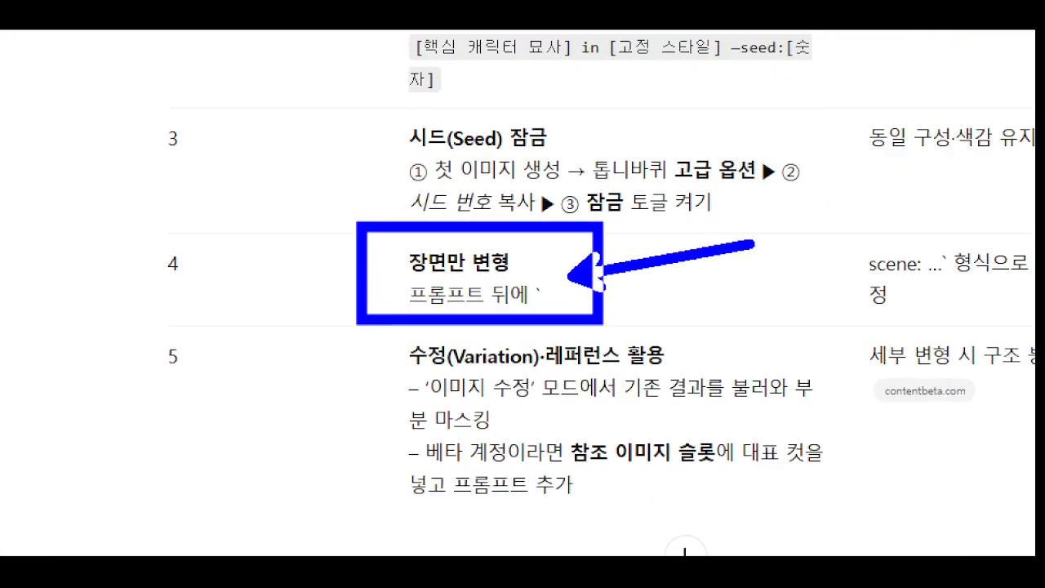
{"action": "key", "text": "Escape"}
{"action": "key", "text": "ctrl+1"}
{"action": "left_click", "coordinate": [442, 412]}
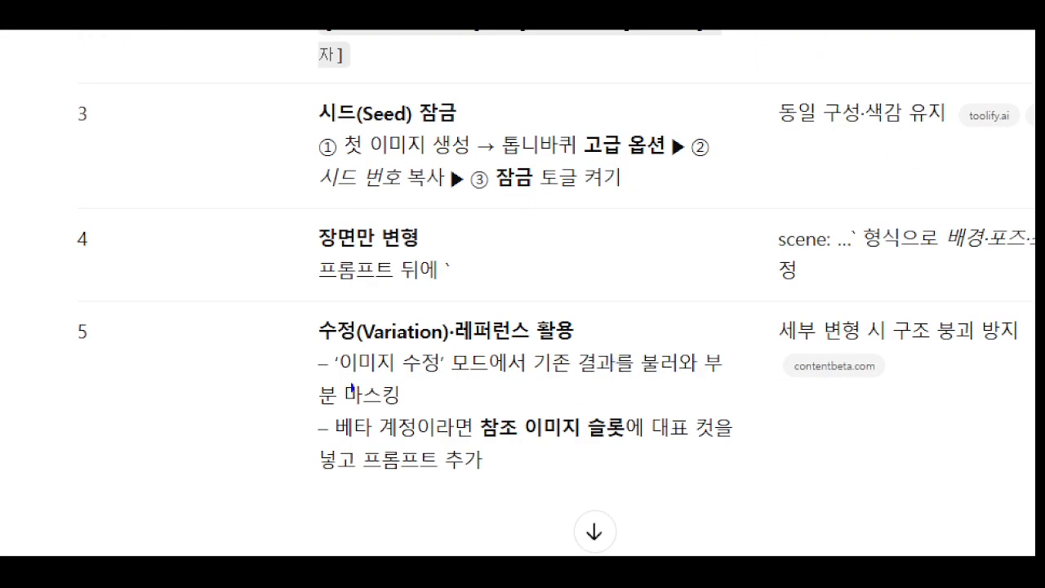
{"action": "mouse_move", "coordinate": [255, 294]}
{"action": "left_mouse_down"}
{"action": "mouse_move", "coordinate": [282, 317]}
{"action": "mouse_move", "coordinate": [770, 518]}
{"action": "mouse_move", "coordinate": [795, 518]}
{"action": "mouse_move", "coordinate": [807, 495]}
{"action": "left_mouse_up"}
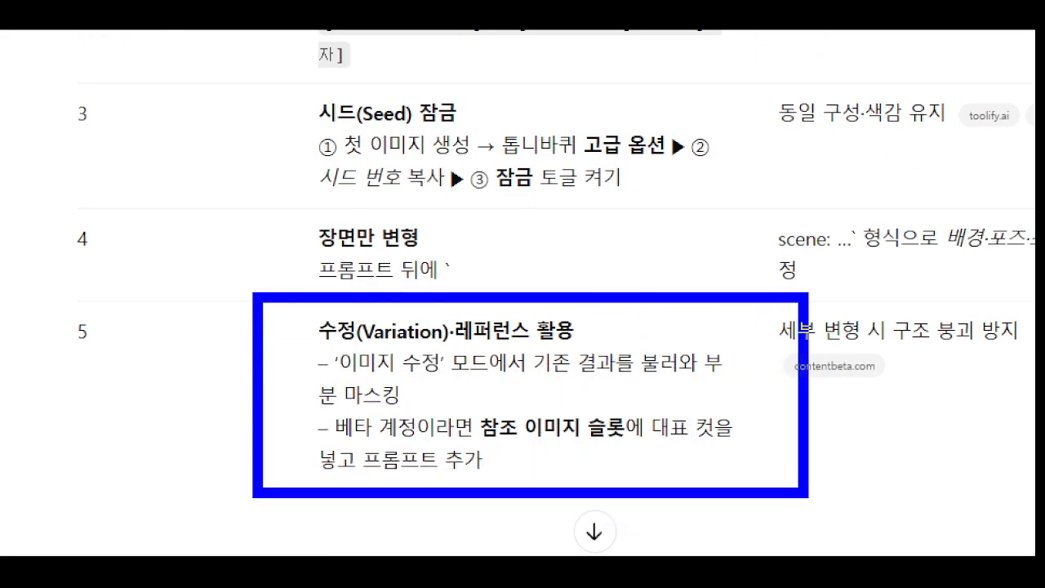
{"action": "left_click_drag", "start_coordinate": [851, 338], "coordinate": [565, 483]}
{"action": "left_click_drag", "start_coordinate": [645, 358], "coordinate": [753, 438]}
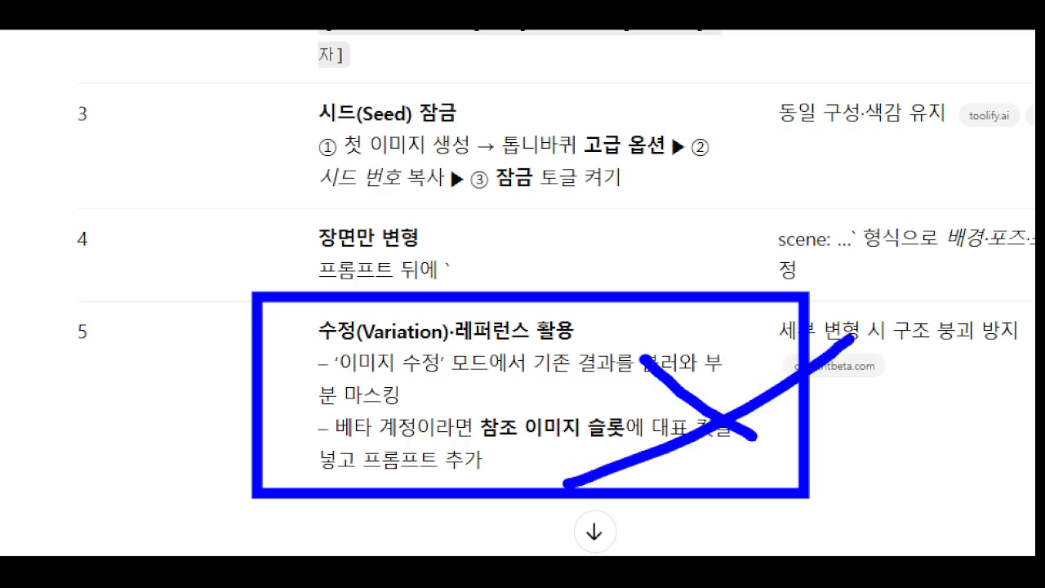
{"action": "key", "text": "Escape"}
{"action": "scroll", "coordinate": [511, 298], "scroll_direction": "up", "scroll_amount": 1}
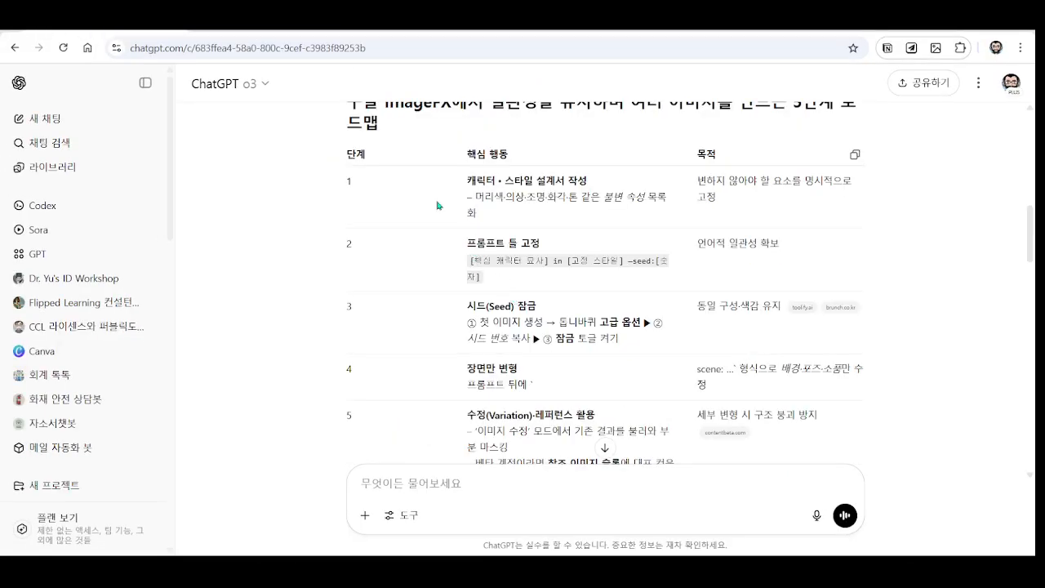
Review roadmap steps 1 to 4 again, marking the character sheet, prompt frame, seed lock and scene-only change
{"action": "key", "text": "ctrl+1"}
{"action": "left_click_drag", "start_coordinate": [430, 154], "coordinate": [635, 216]}
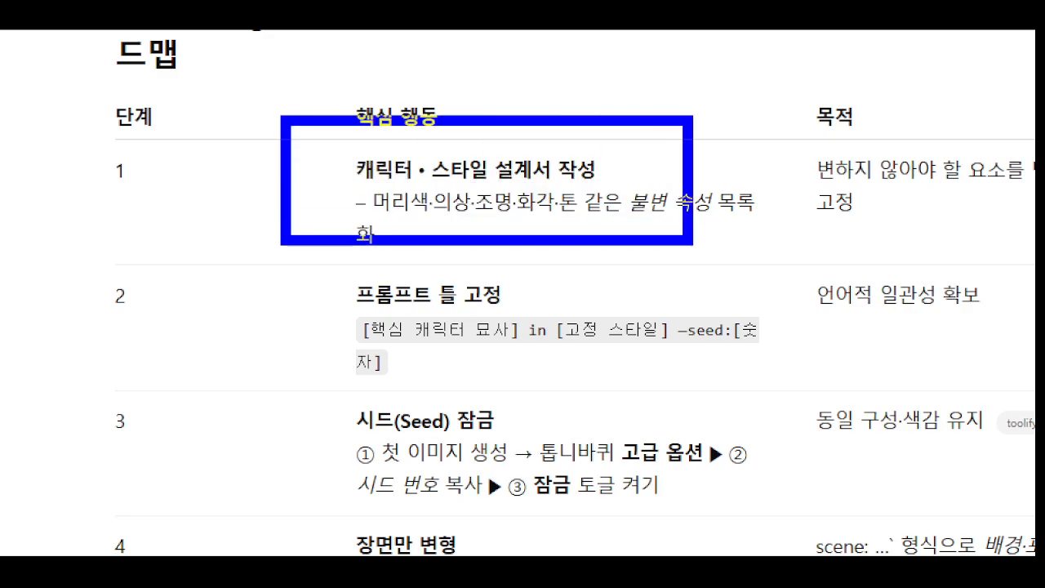
{"action": "left_click_drag", "start_coordinate": [693, 243], "coordinate": [715, 258]}
{"action": "left_click_drag", "start_coordinate": [274, 371], "coordinate": [811, 512]}
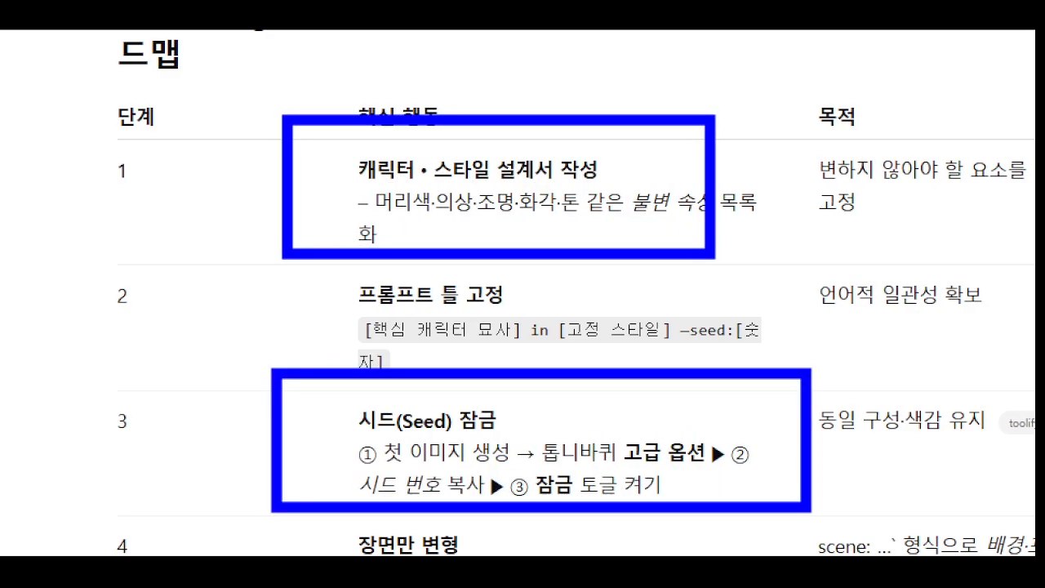
{"action": "mouse_move", "coordinate": [542, 495]}
{"action": "left_mouse_down"}
{"action": "mouse_move", "coordinate": [294, 482]}
{"action": "mouse_move", "coordinate": [549, 445]}
{"action": "mouse_move", "coordinate": [513, 471]}
{"action": "left_mouse_up"}
{"action": "left_click_drag", "start_coordinate": [433, 252], "coordinate": [545, 239]}
{"action": "left_click_drag", "start_coordinate": [623, 254], "coordinate": [690, 252]}
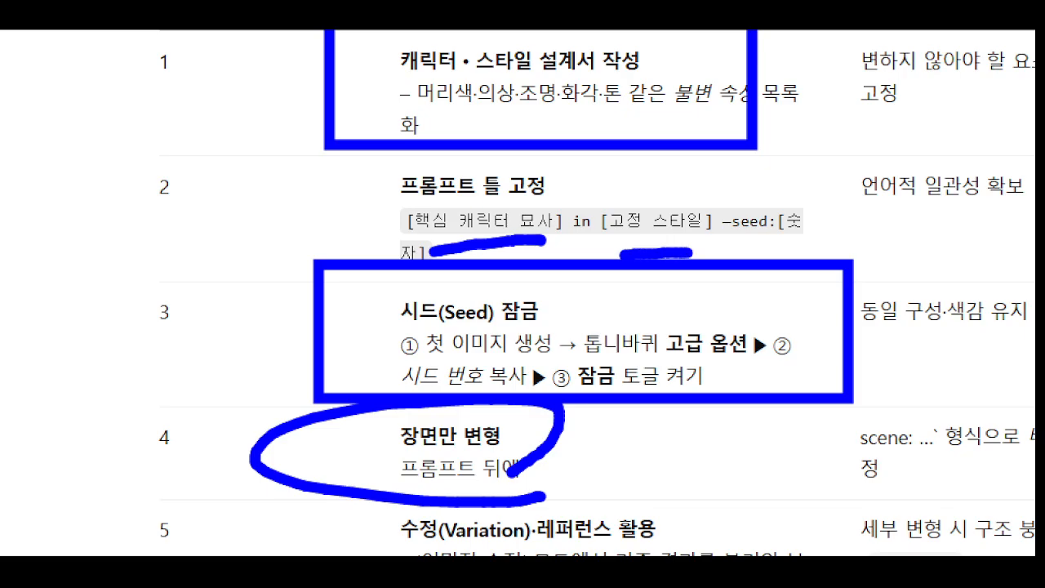
{"action": "right_click", "coordinate": [690, 252]}
{"action": "left_click", "coordinate": [567, 354]}
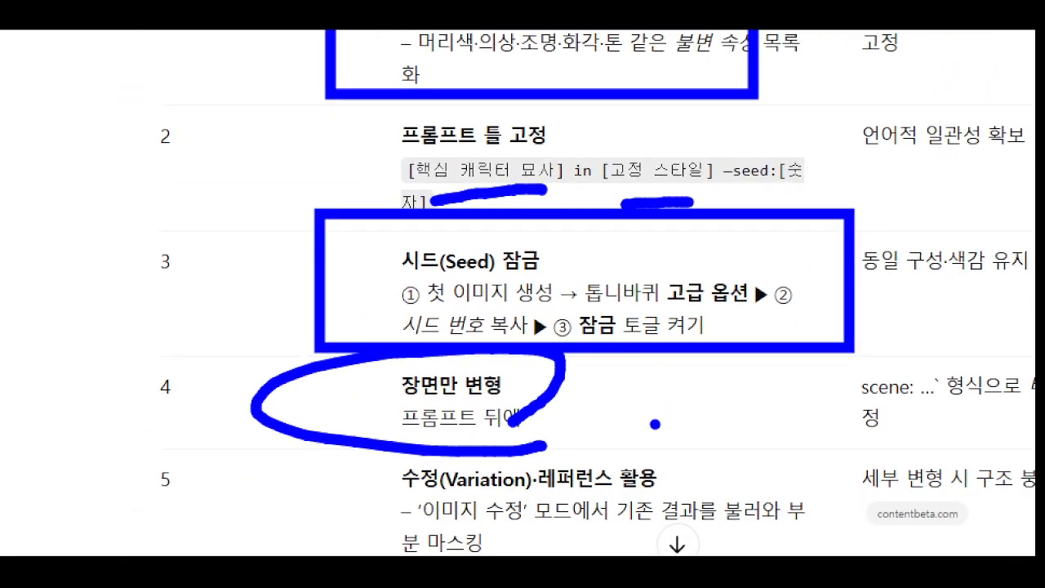
{"action": "key", "text": "Escape"}
Examine the core principles and the guide's base-image prompt, marking its portrait, silver bob cut, bomber jacket and soft rim light phrases
{"action": "scroll", "coordinate": [568, 335], "scroll_direction": "down", "scroll_amount": 4}
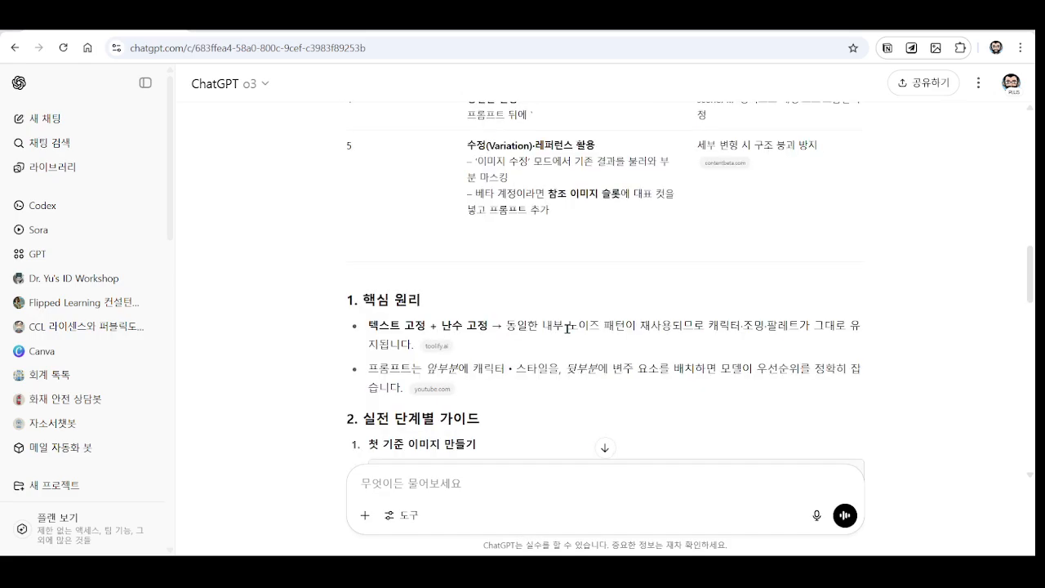
{"action": "scroll", "coordinate": [742, 294], "scroll_direction": "up", "scroll_amount": 2}
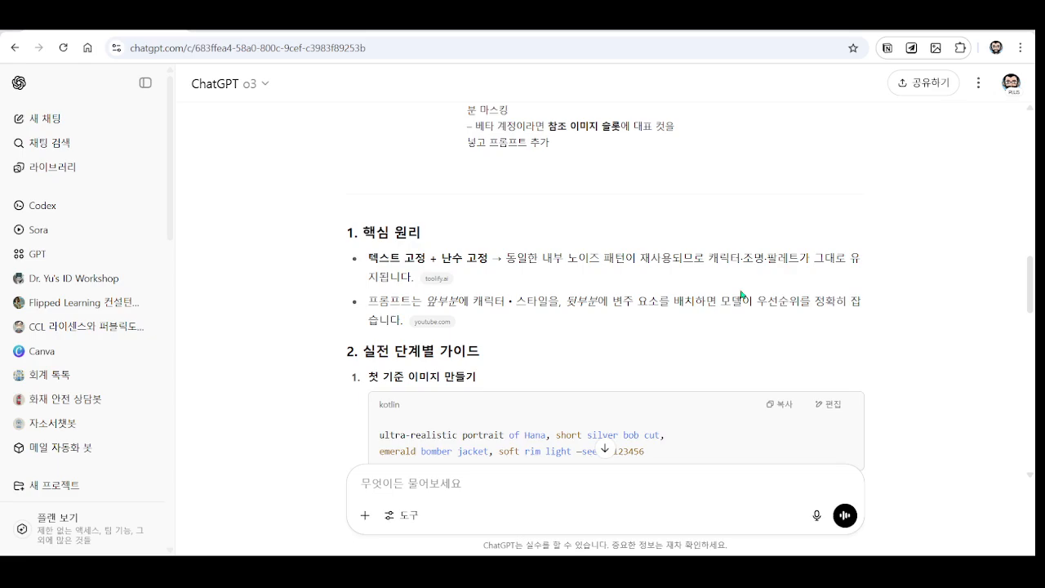
{"action": "scroll", "coordinate": [563, 325], "scroll_direction": "down", "scroll_amount": 3}
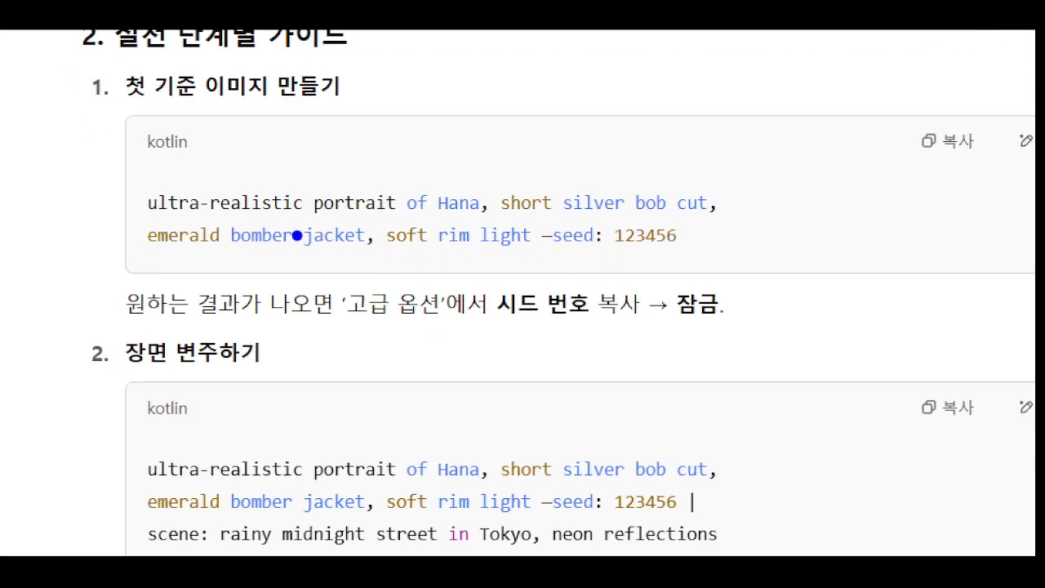
{"action": "left_click_drag", "start_coordinate": [147, 223], "coordinate": [490, 229]}
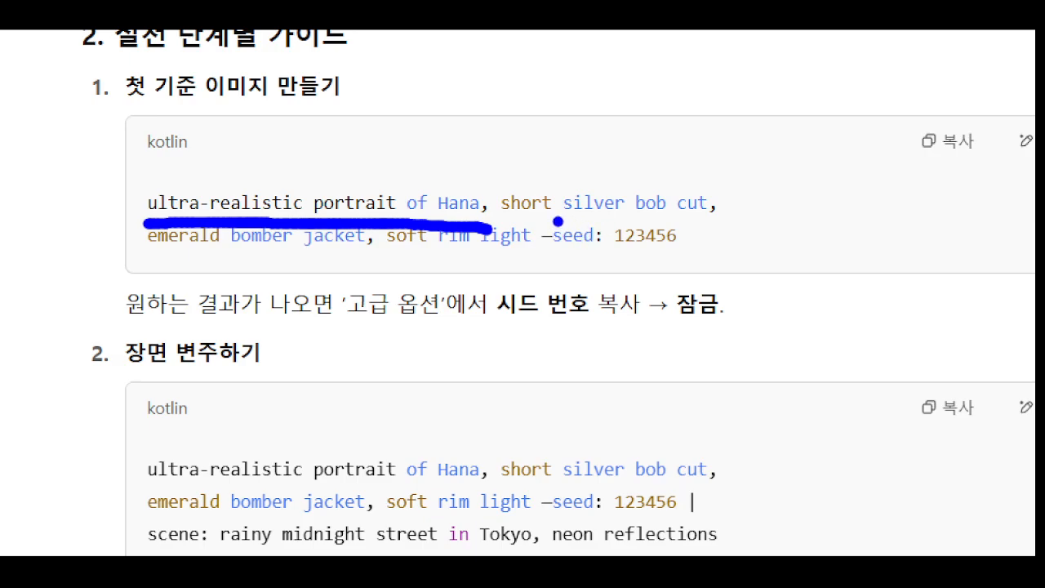
{"action": "left_click_drag", "start_coordinate": [564, 219], "coordinate": [693, 218]}
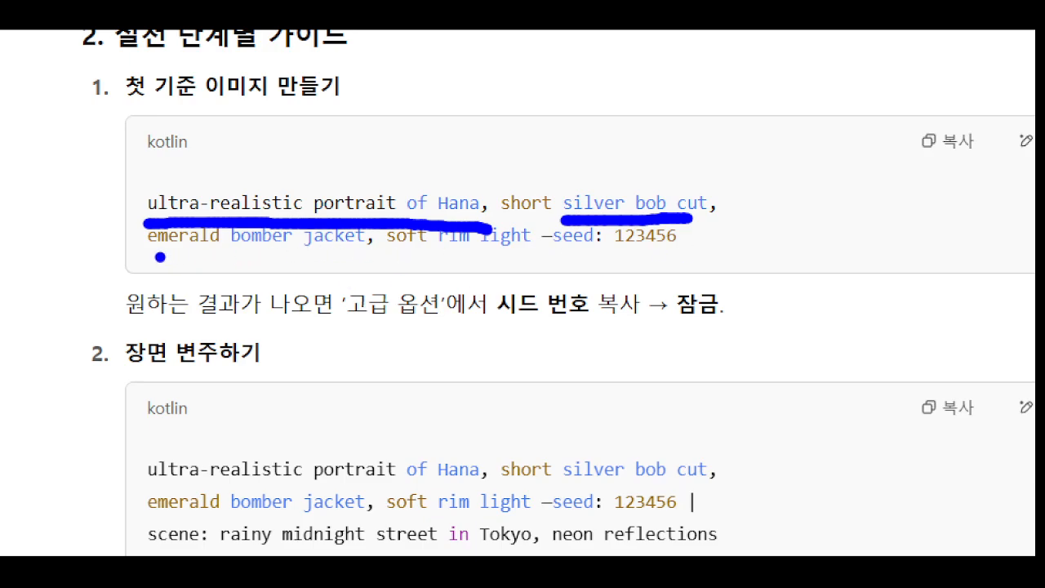
{"action": "left_click_drag", "start_coordinate": [143, 261], "coordinate": [352, 262]}
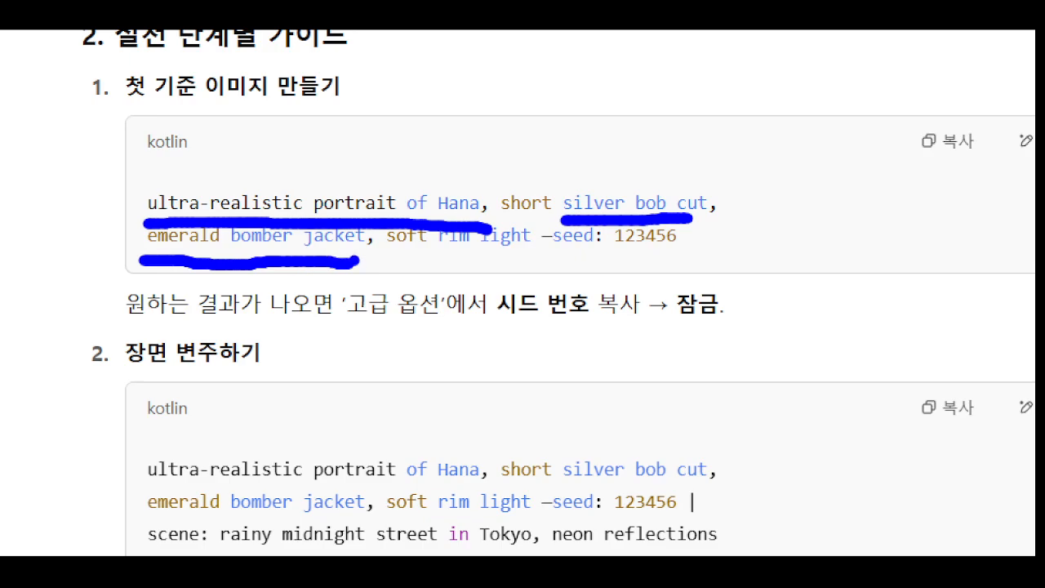
{"action": "key", "text": "Escape"}
{"action": "key", "text": "ctrl+1"}
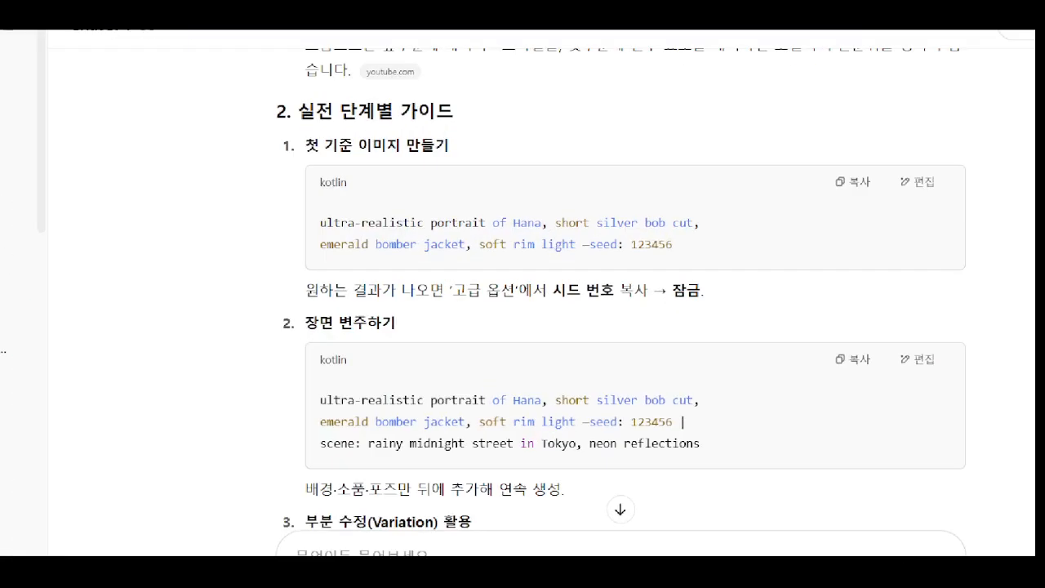
{"action": "left_click_drag", "start_coordinate": [478, 265], "coordinate": [578, 265]}
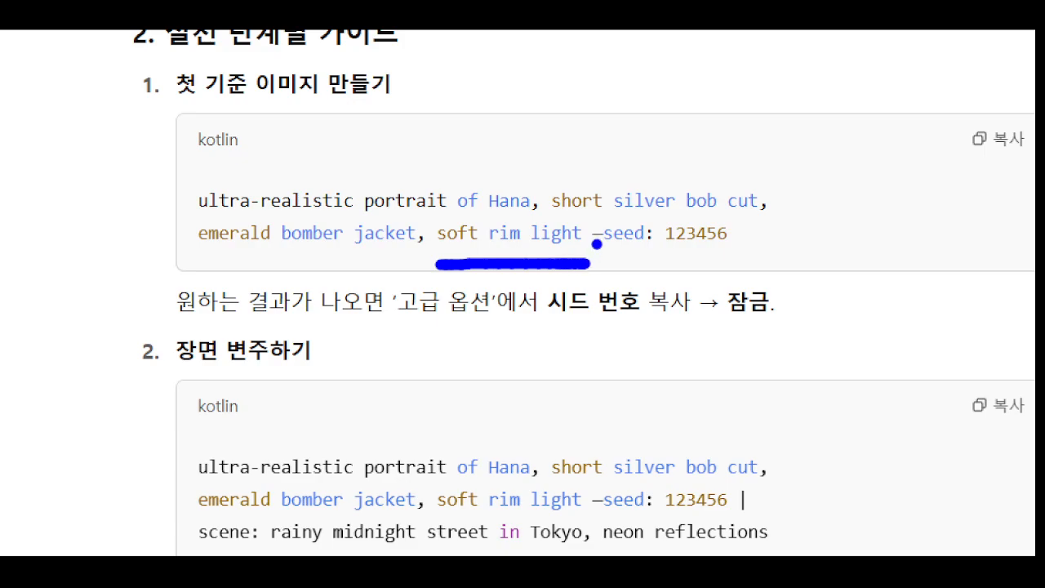
{"action": "key", "text": "Escape"}
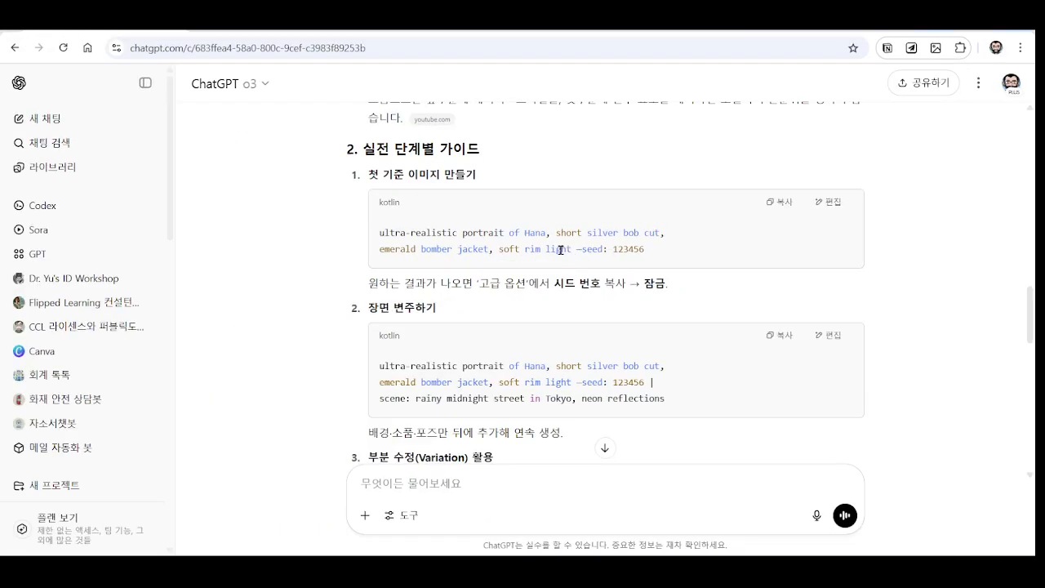
Copy the base-image prompt up to "soft rim light", without the seed, and generate images from it in ImageFX
{"action": "left_click_drag", "start_coordinate": [571, 250], "coordinate": [380, 241]}
{"action": "key", "text": "ctrl+c"}
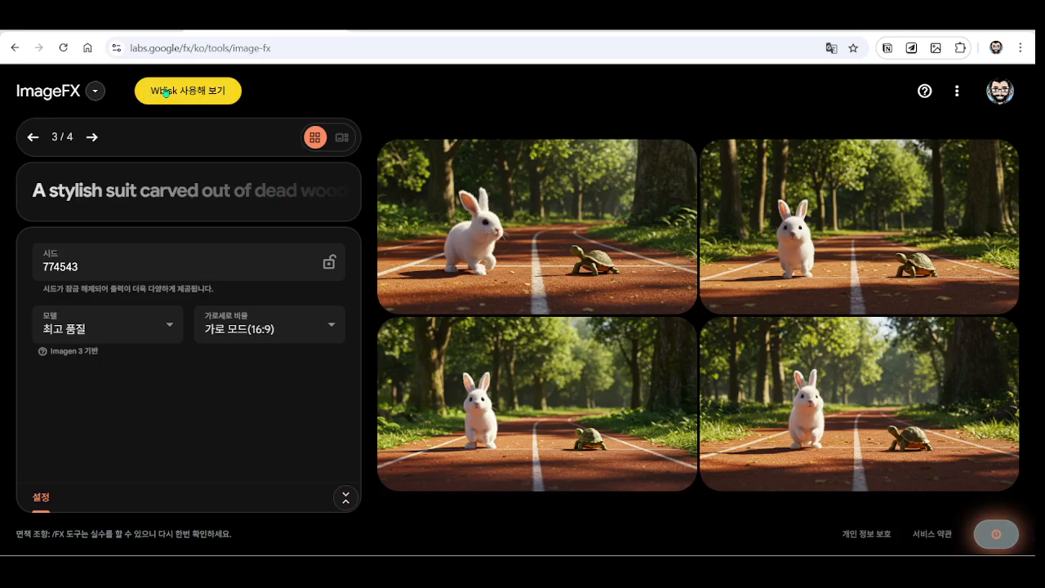
{"action": "left_click", "coordinate": [189, 197]}
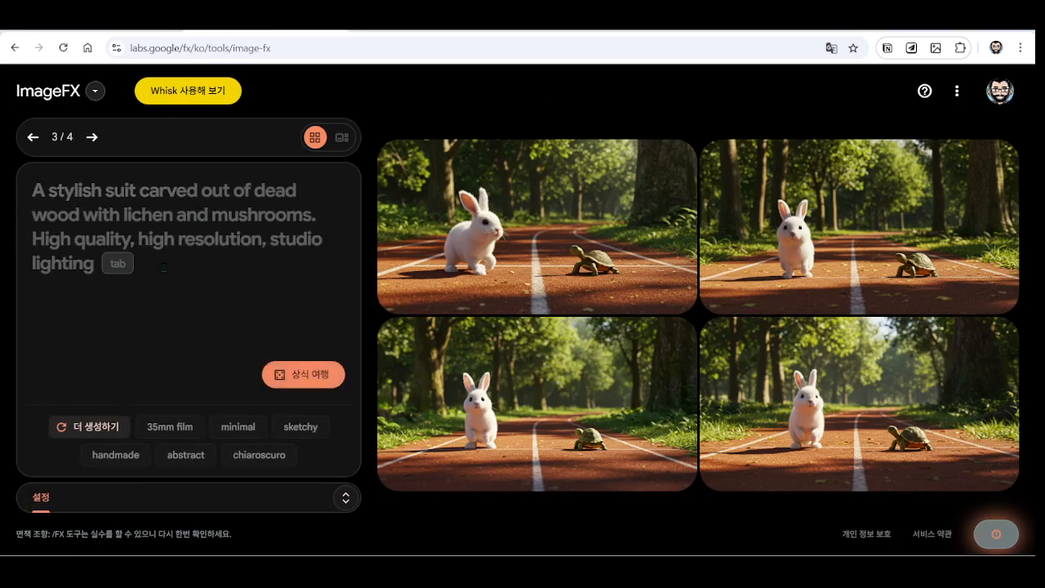
{"action": "key", "text": "ctrl+v"}
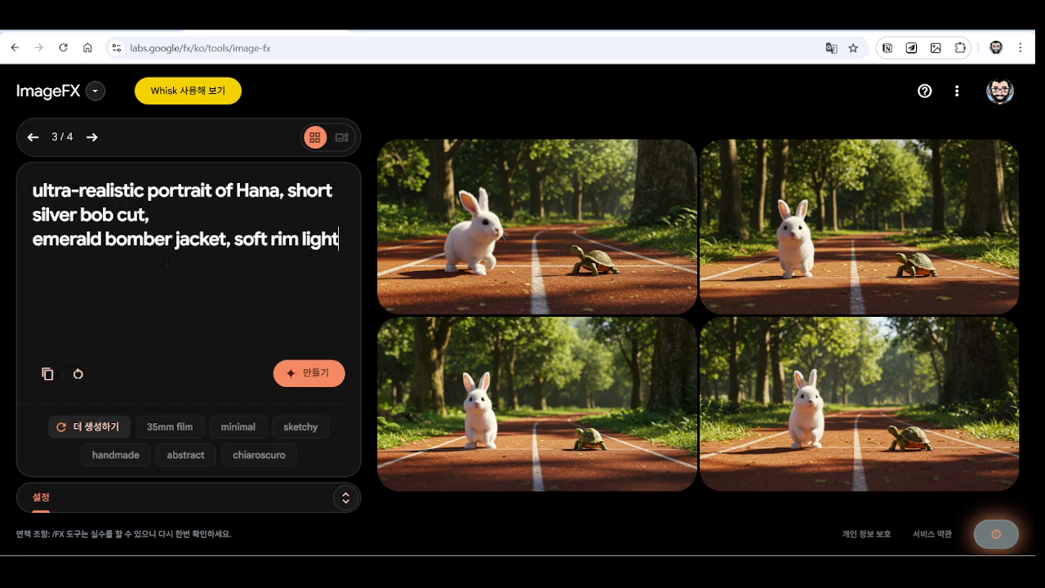
{"action": "left_click", "coordinate": [294, 380]}
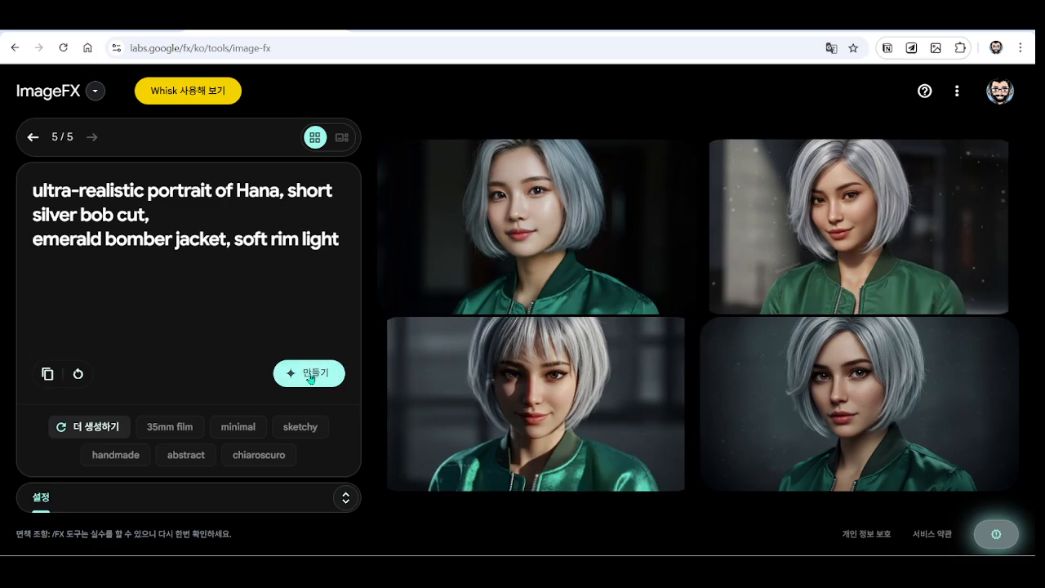
Set the aspect ratio to portrait 세로 모드(9:16) and regenerate the images from the same prompt
{"action": "left_click", "coordinate": [346, 498]}
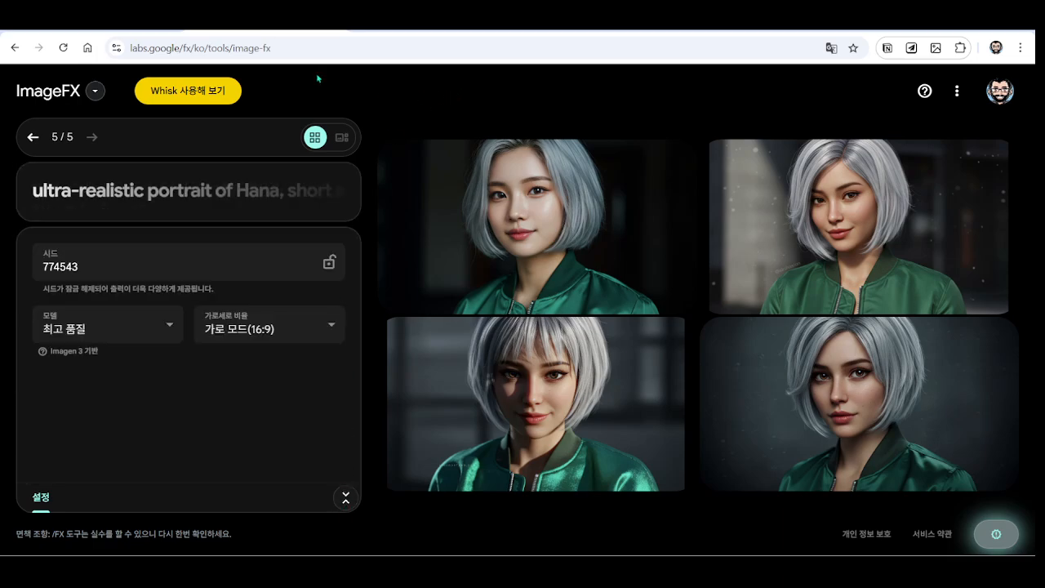
{"action": "left_click", "coordinate": [247, 337]}
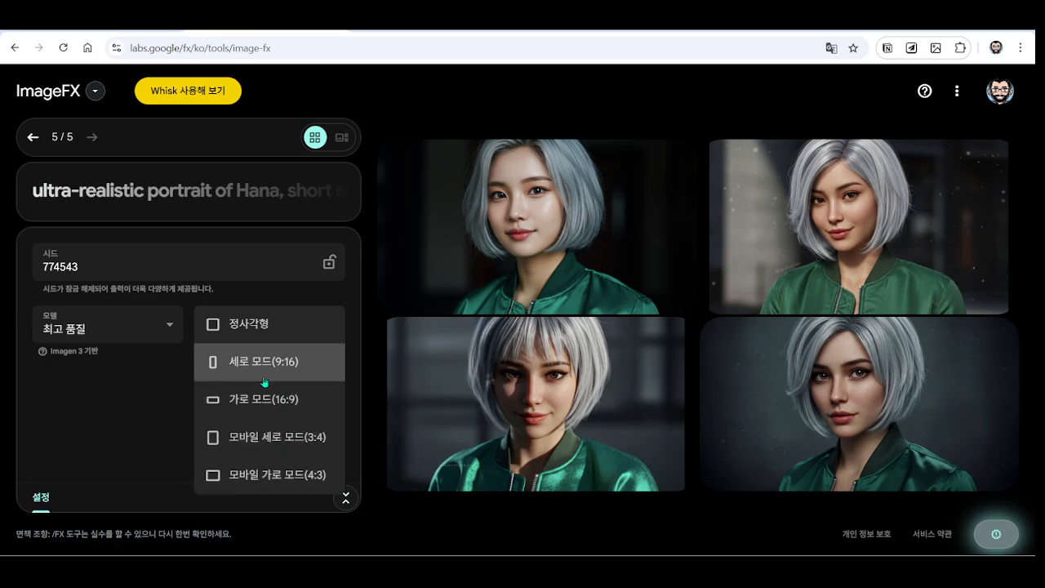
{"action": "left_click", "coordinate": [266, 377]}
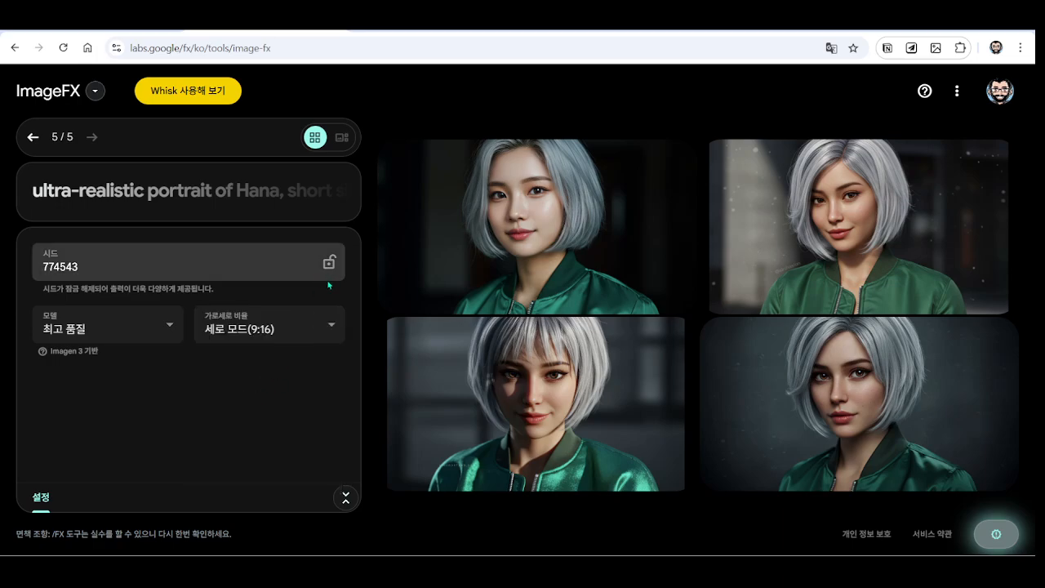
{"action": "left_click", "coordinate": [345, 496]}
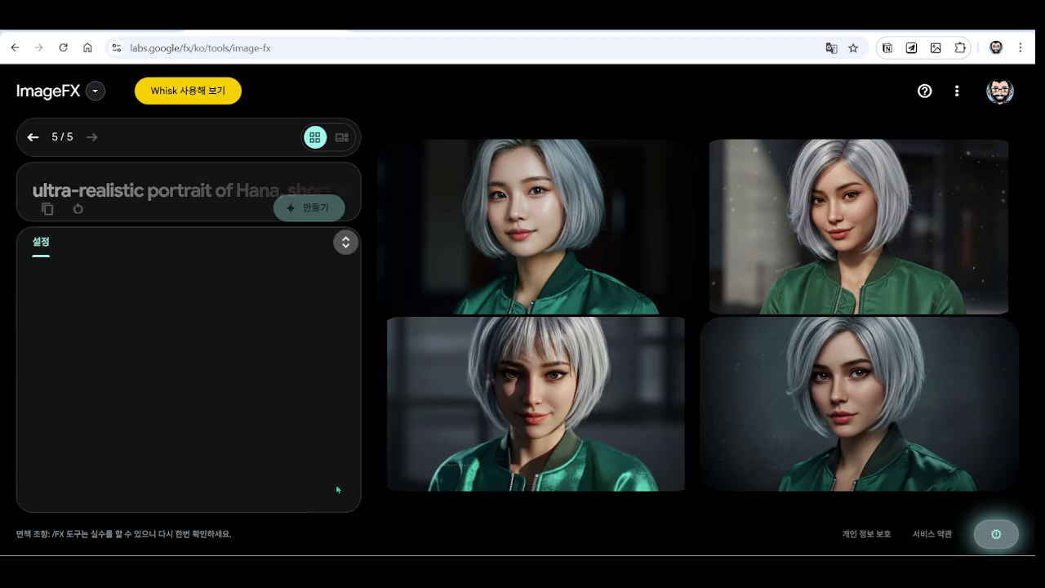
{"action": "left_click", "coordinate": [311, 371]}
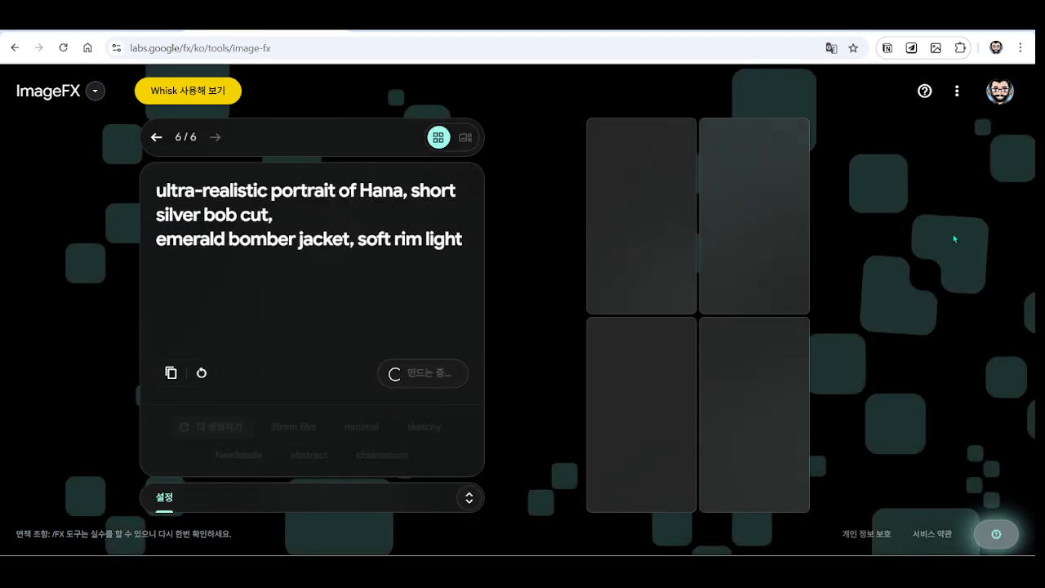
Try the single-image and grid views, and compare the portrait batch with the previous landscape batch
{"action": "left_click", "coordinate": [466, 137]}
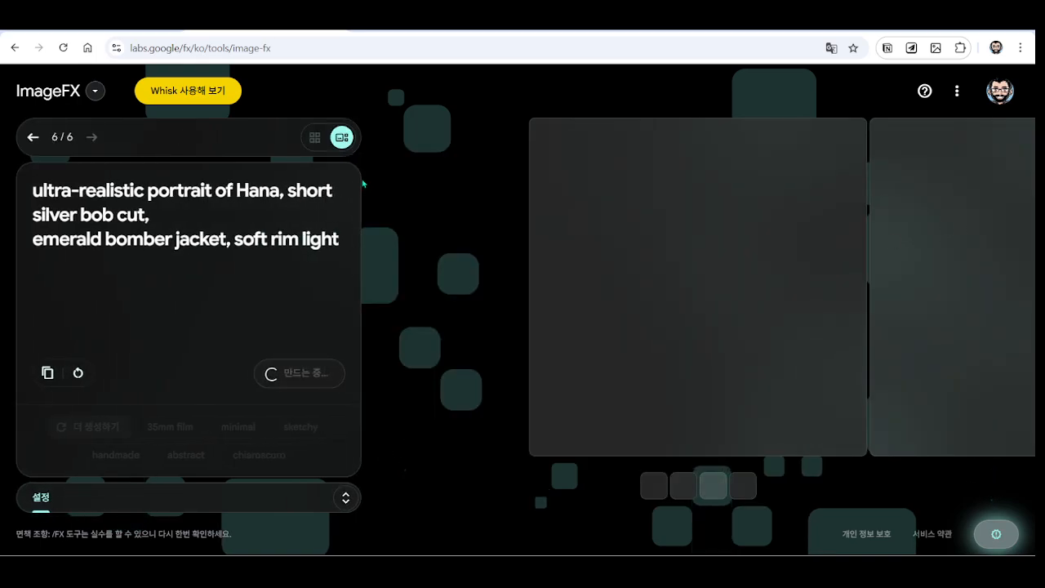
{"action": "left_click", "coordinate": [315, 137]}
{"action": "left_click", "coordinate": [466, 137]}
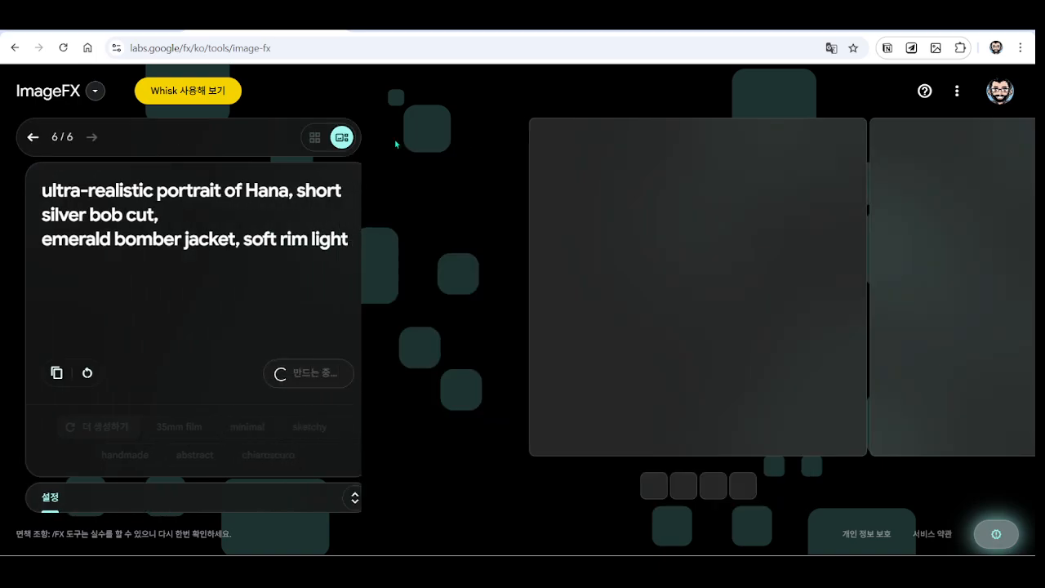
{"action": "left_click", "coordinate": [317, 137]}
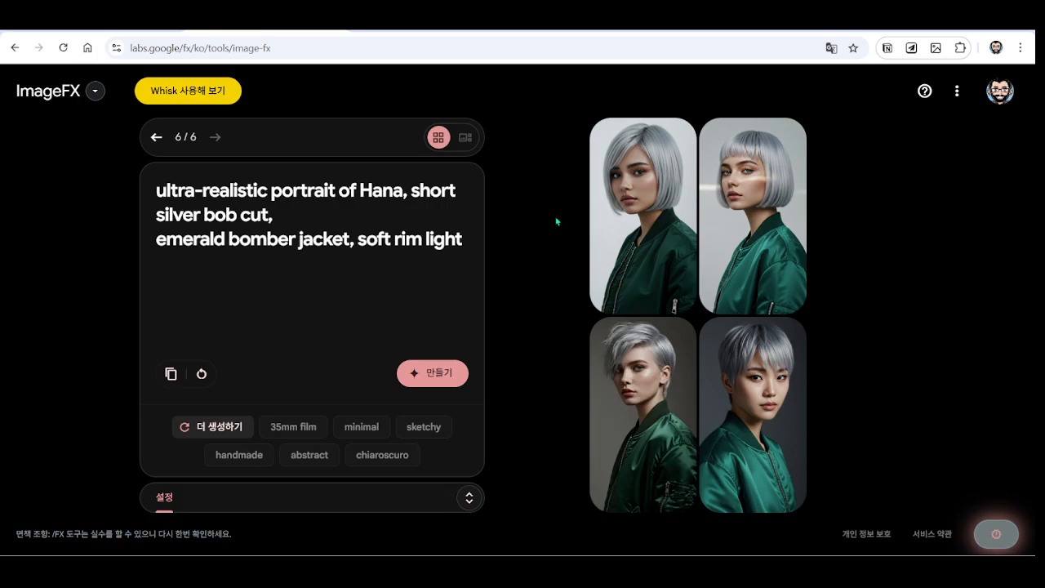
{"action": "left_click", "coordinate": [167, 136]}
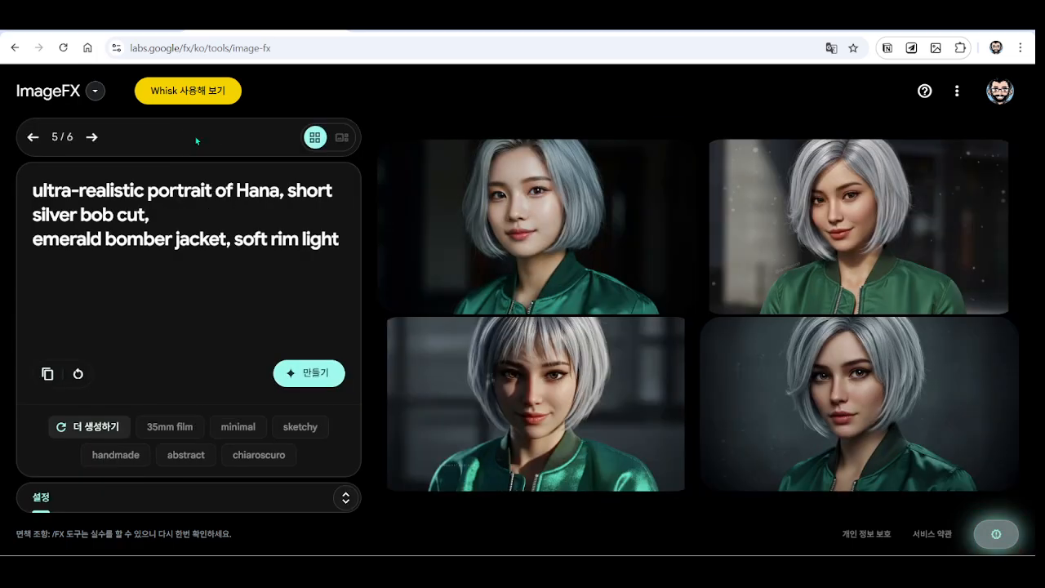
{"action": "left_click", "coordinate": [92, 137]}
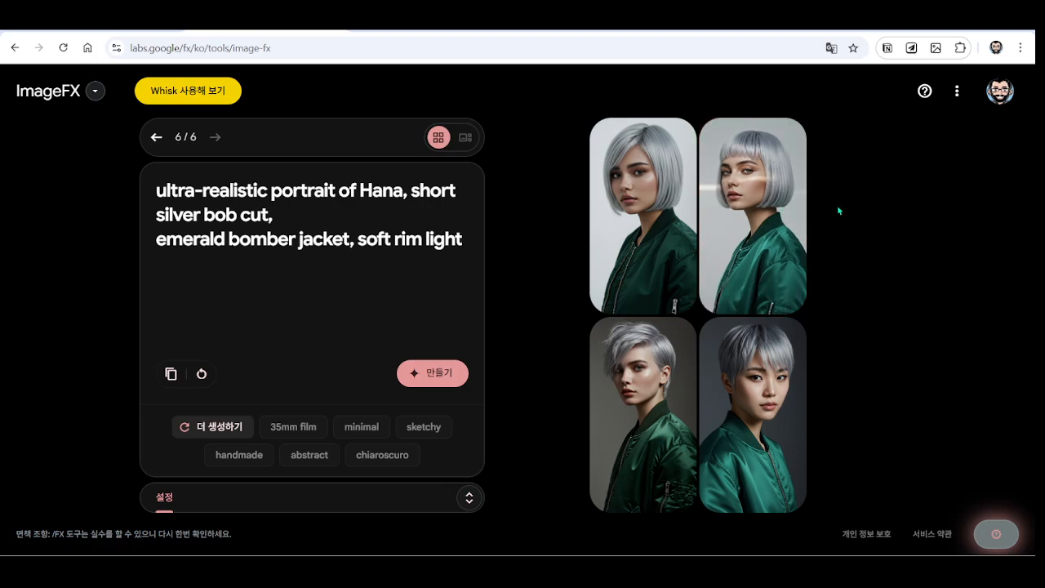
Lock seed 416537 of the portrait batch in the generation settings
{"action": "left_click", "coordinate": [469, 498]}
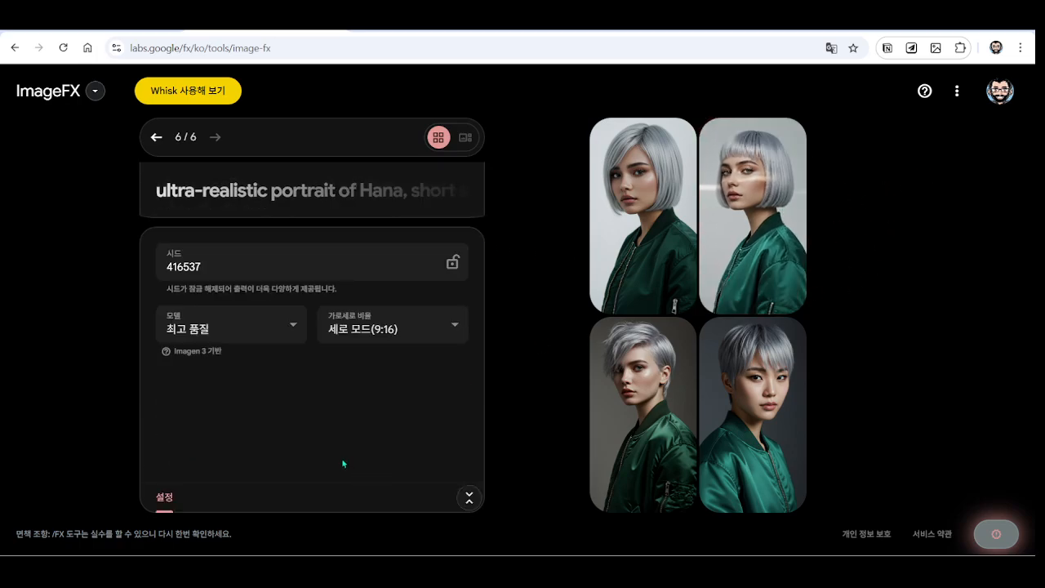
{"action": "left_click", "coordinate": [454, 263]}
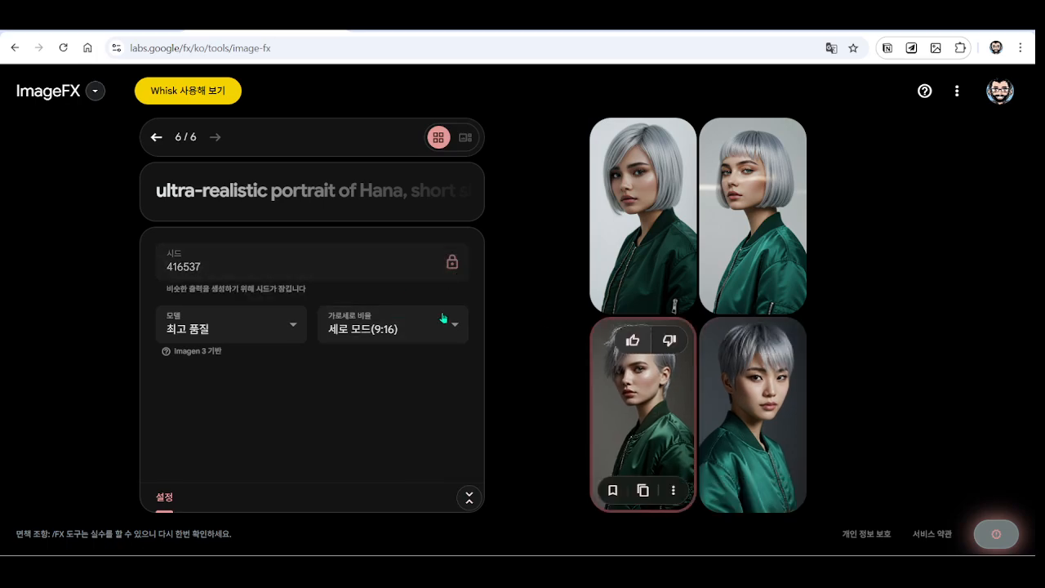
{"action": "left_click", "coordinate": [469, 498]}
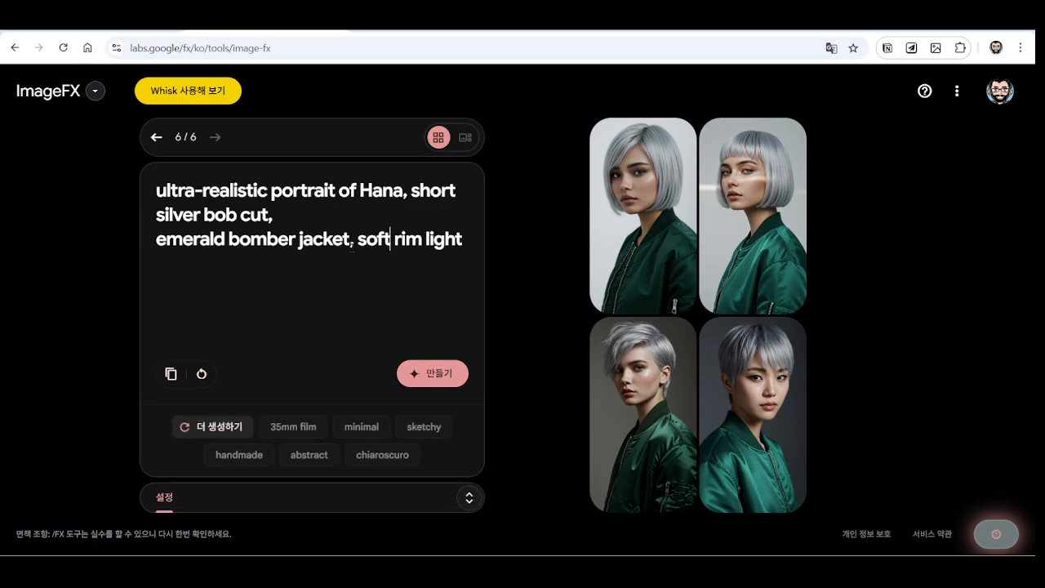
Change the bomber jacket's color in the prompt to "red"
{"action": "left_click_drag", "start_coordinate": [223, 239], "coordinate": [147, 257]}
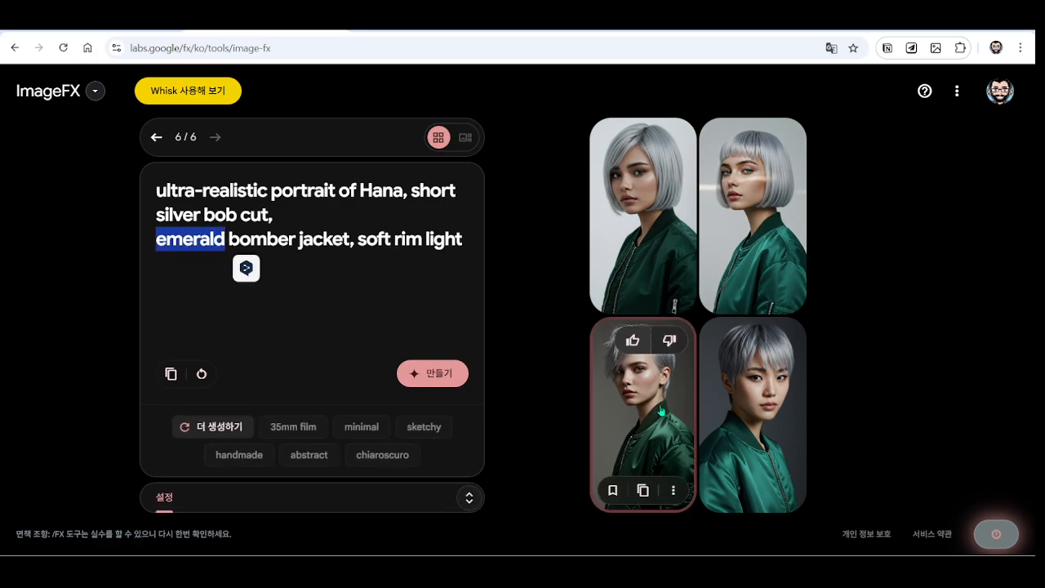
{"action": "type", "text": "ㄱㄷ"}
{"action": "key", "text": "BackSpace"}
{"action": "key", "text": "BackSpace"}
{"action": "type", "text": "red"}
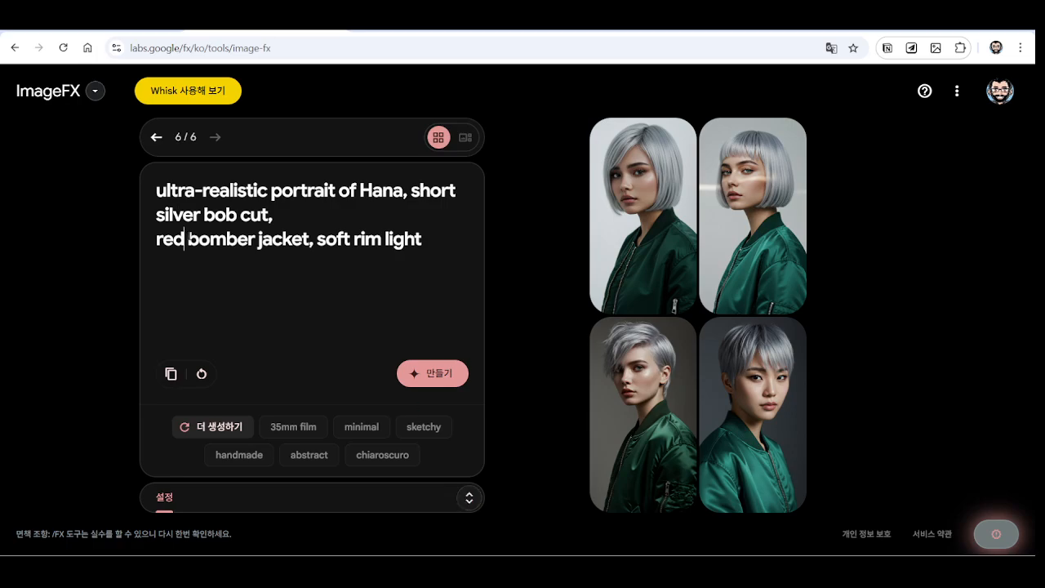
Check the edited prompt and the seed lock, and generate a new batch of portraits
{"action": "left_click_drag", "start_coordinate": [168, 193], "coordinate": [421, 240]}
{"action": "left_click", "coordinate": [337, 237]}
{"action": "left_click", "coordinate": [468, 500]}
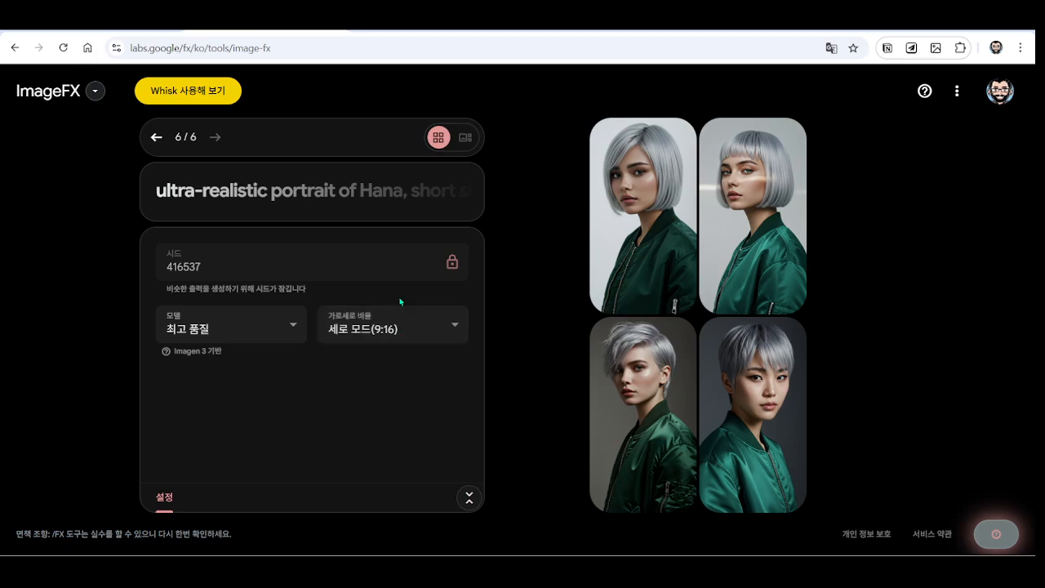
{"action": "left_click", "coordinate": [469, 497]}
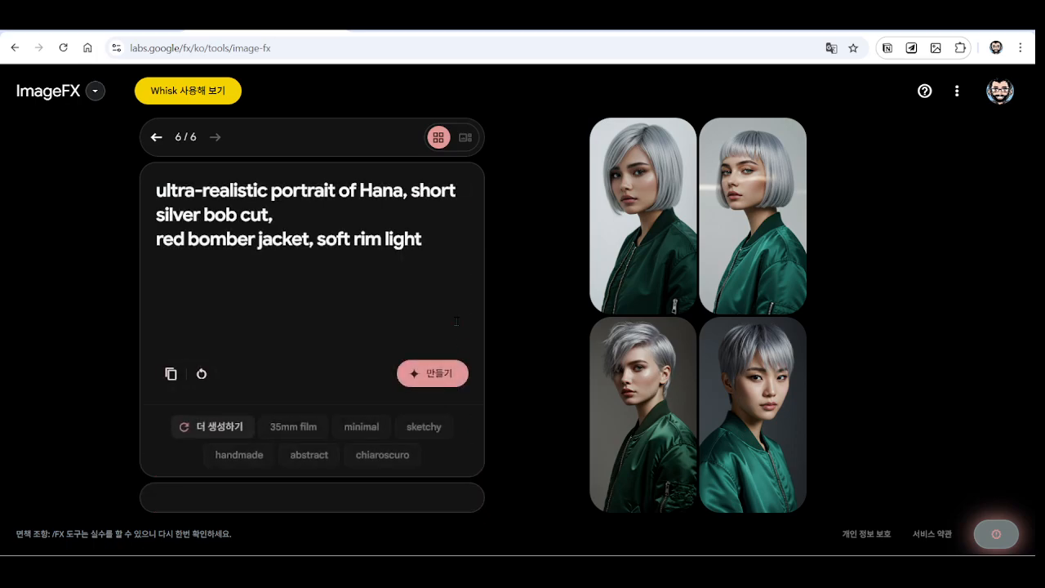
{"action": "left_click", "coordinate": [430, 362]}
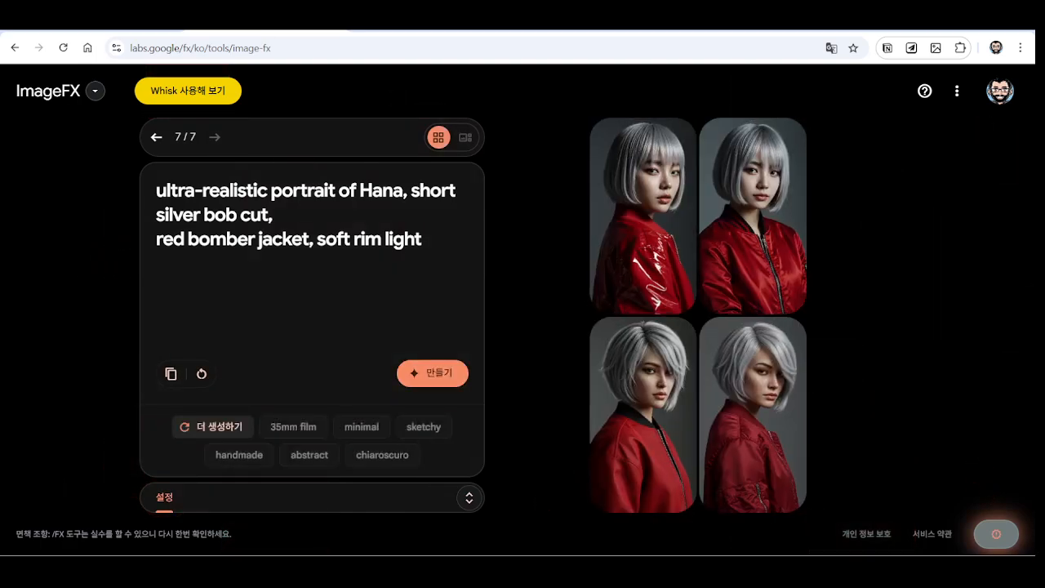
Compare the red-jacket batch with the previous emerald-jacket batch for character consistency
{"action": "left_click", "coordinate": [156, 137]}
{"action": "left_click", "coordinate": [212, 137]}
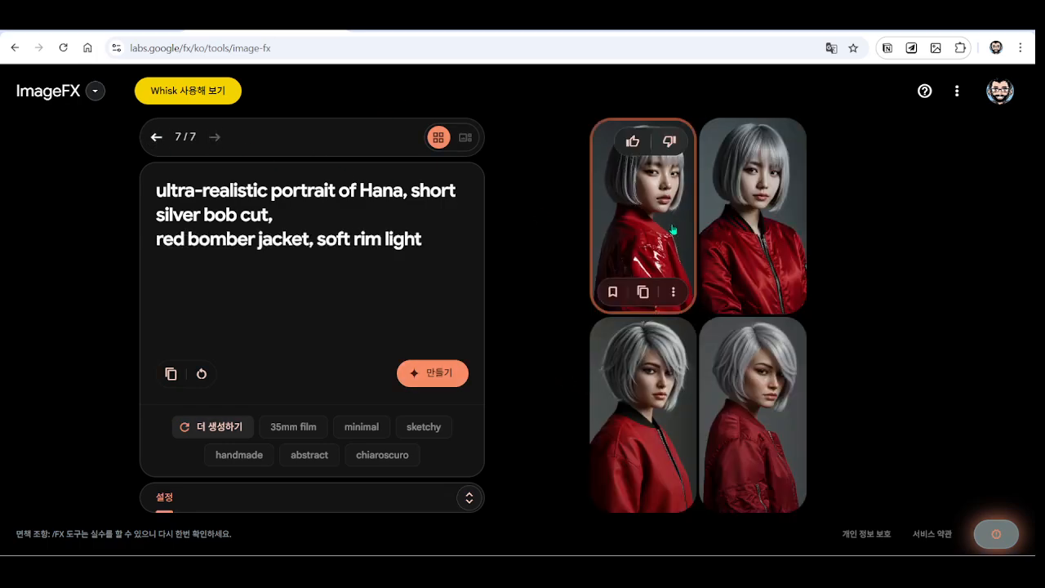
{"action": "left_click", "coordinate": [157, 138]}
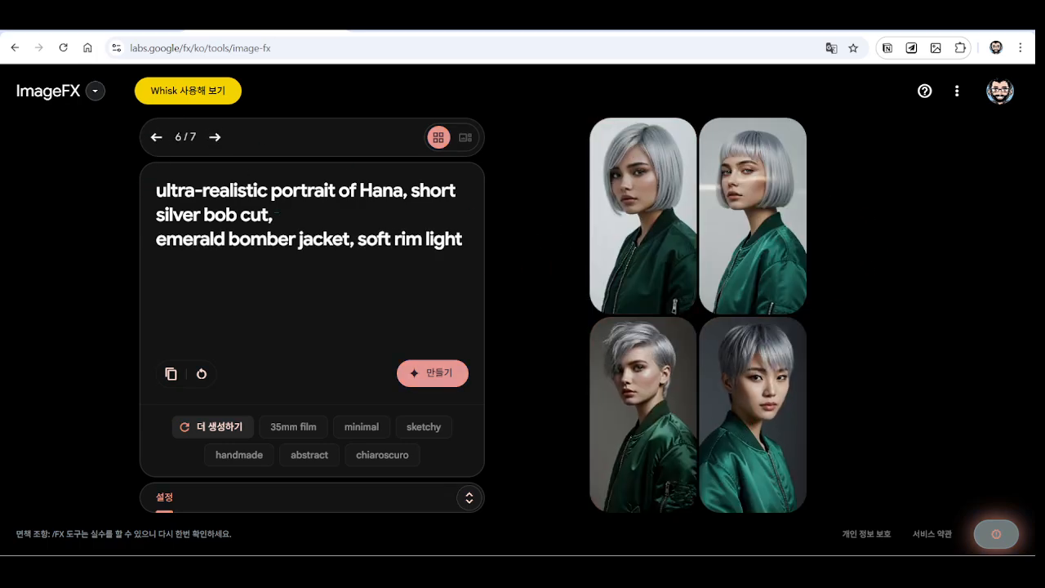
Switch to the ChatGPT conversation and review its ImageFX consistency guide, from the scene variations and prompt template to the tips and five-step roadmap
{"action": "left_click", "coordinate": [110, 31]}
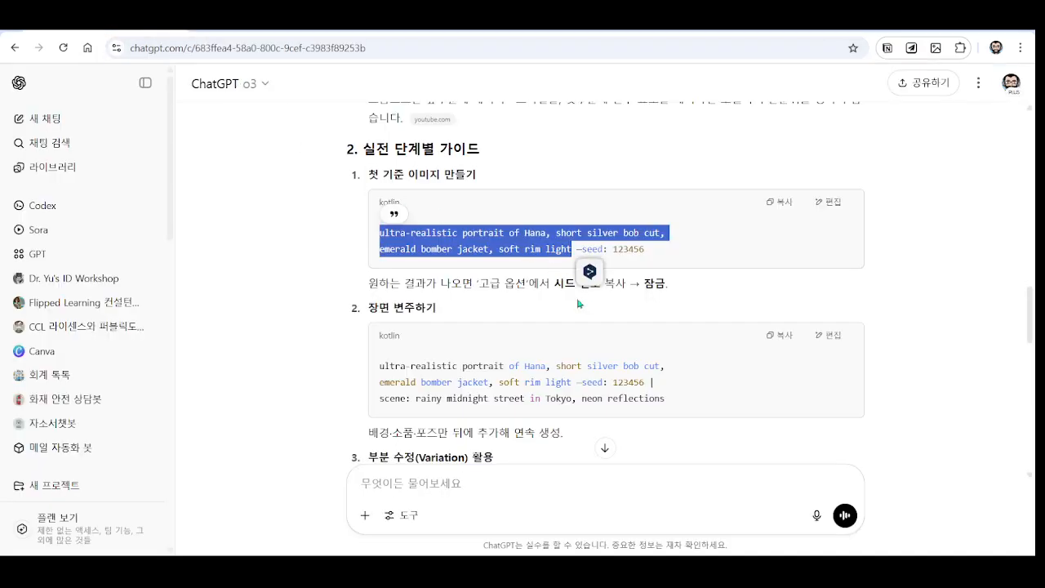
{"action": "scroll", "coordinate": [311, 320], "scroll_direction": "down", "scroll_amount": 2}
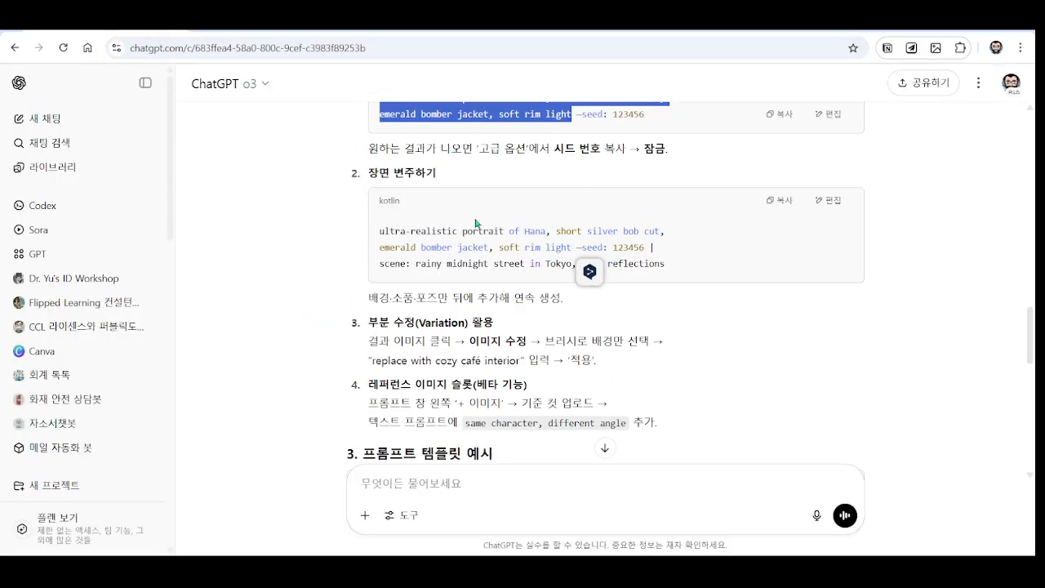
{"action": "scroll", "coordinate": [473, 224], "scroll_direction": "down", "scroll_amount": 3}
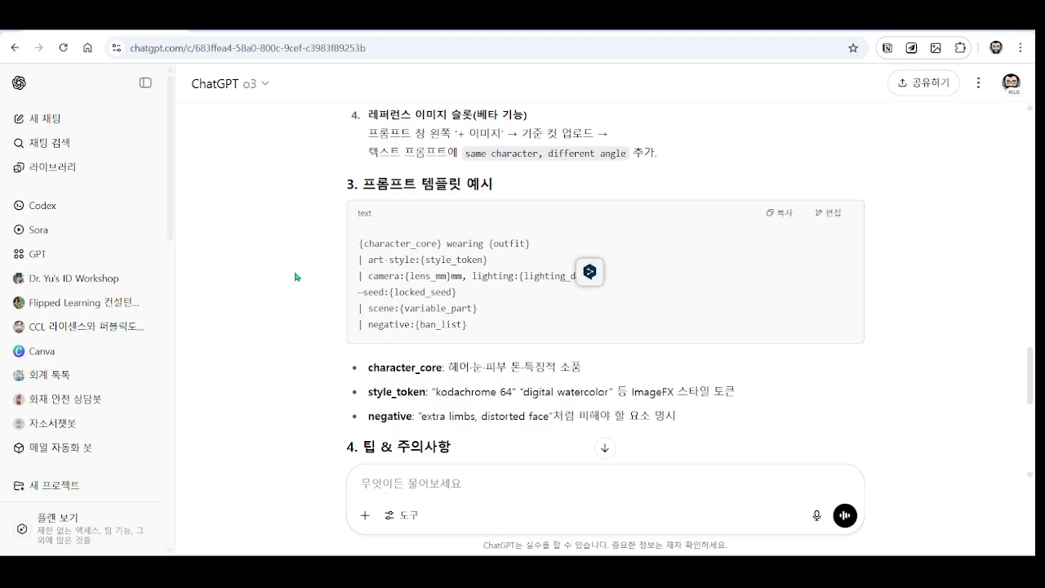
{"action": "scroll", "coordinate": [296, 277], "scroll_direction": "down", "scroll_amount": 4}
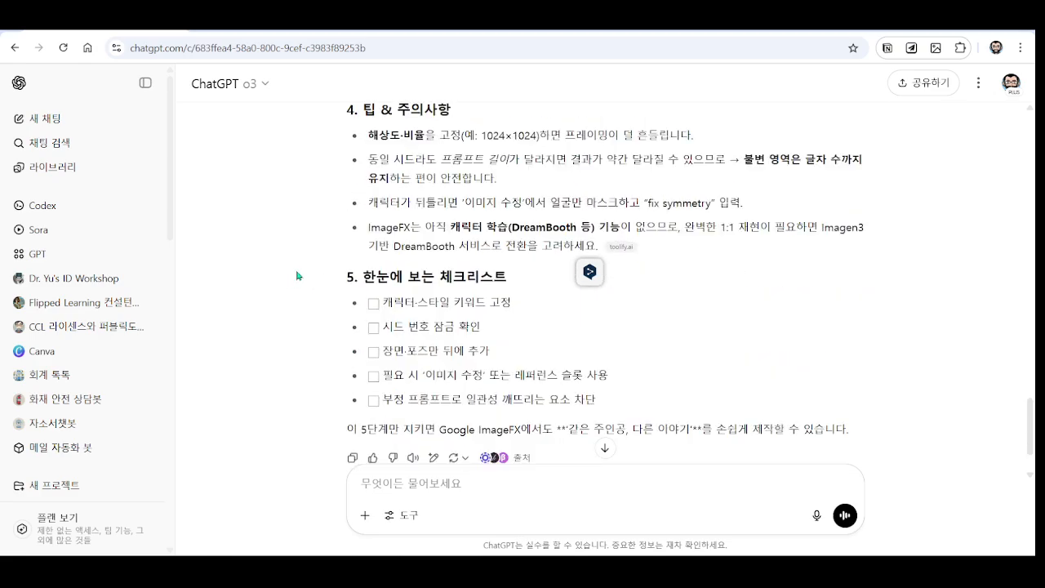
{"action": "scroll", "coordinate": [297, 276], "scroll_direction": "down", "scroll_amount": 2}
{"action": "scroll", "coordinate": [285, 279], "scroll_direction": "up", "scroll_amount": 15}
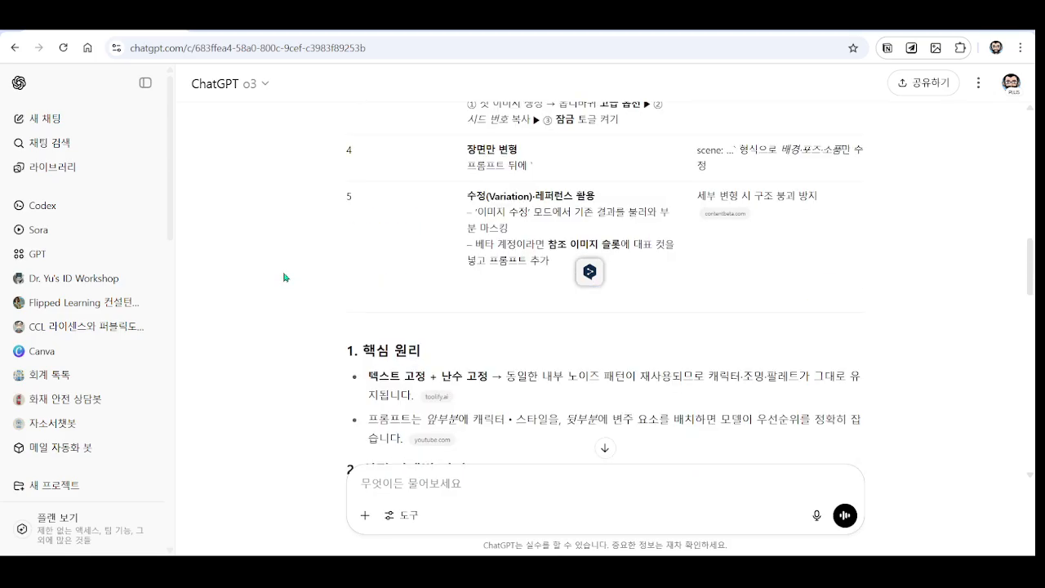
{"action": "scroll", "coordinate": [332, 247], "scroll_direction": "down", "scroll_amount": 20}
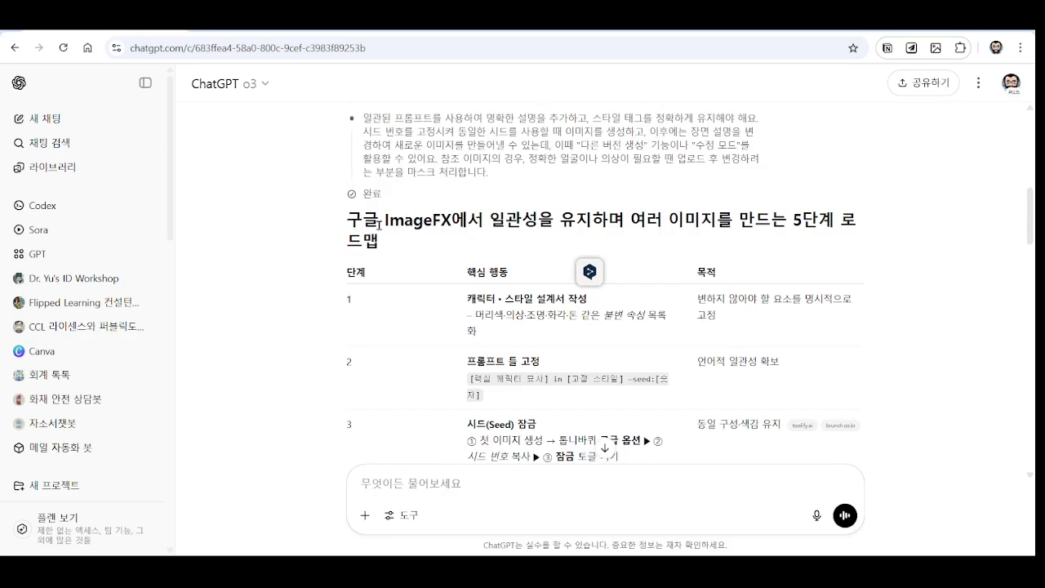
{"action": "scroll", "coordinate": [563, 225], "scroll_direction": "up", "scroll_amount": 3}
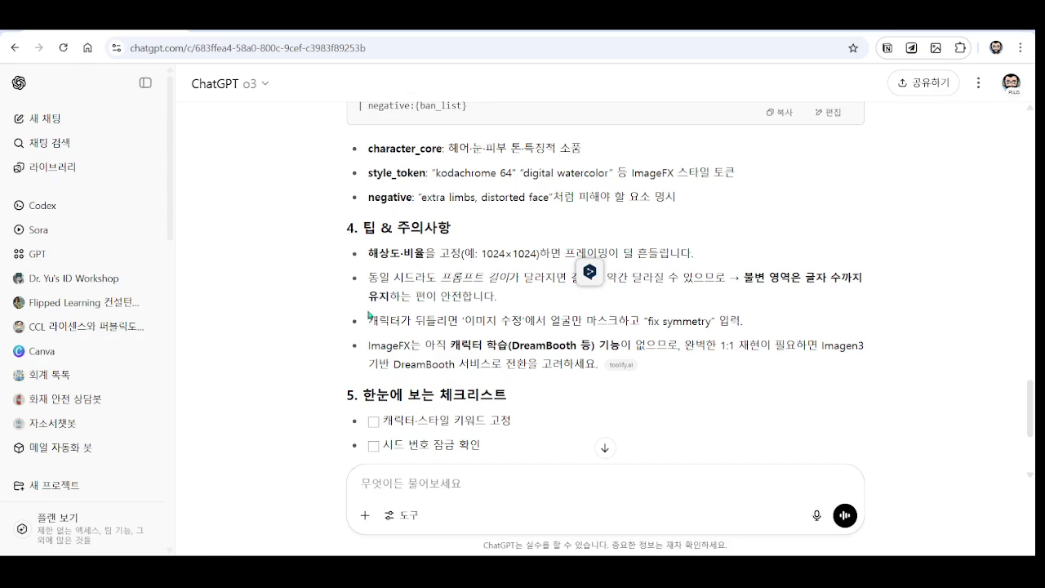
{"action": "scroll", "coordinate": [430, 294], "scroll_direction": "up", "scroll_amount": 8}
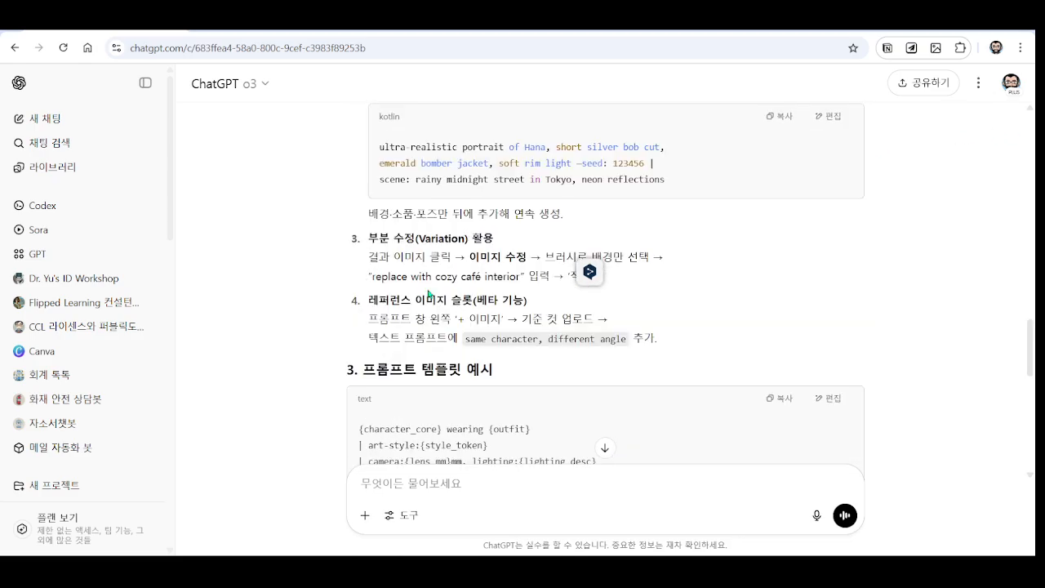
{"action": "scroll", "coordinate": [430, 294], "scroll_direction": "down", "scroll_amount": 3}
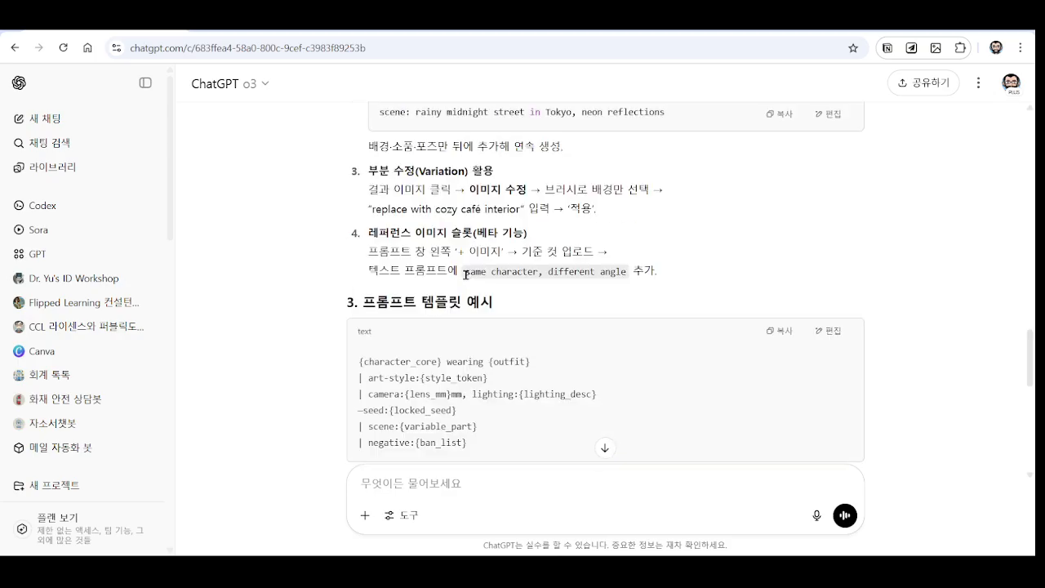
{"action": "scroll", "coordinate": [466, 274], "scroll_direction": "up", "scroll_amount": 10}
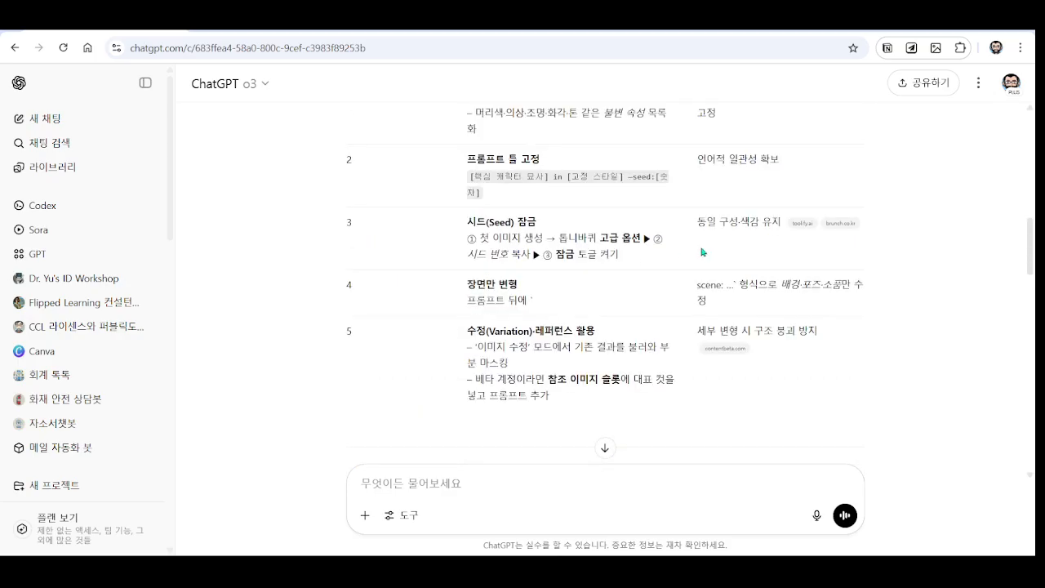
{"action": "scroll", "coordinate": [703, 252], "scroll_direction": "up", "scroll_amount": 15}
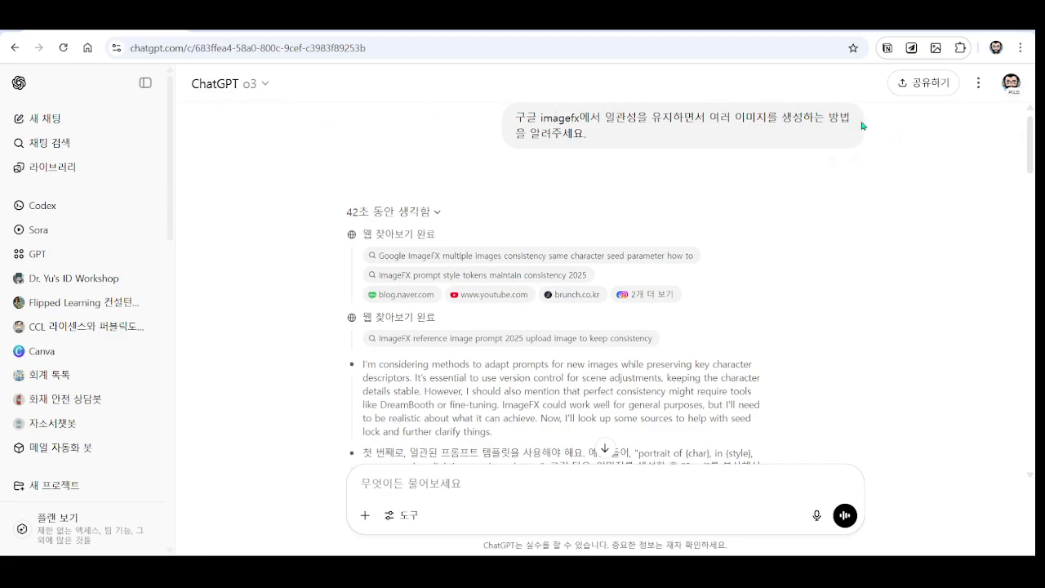
Edit the original question to ask for "여러 이미지를 생성할 수 있는 프롬프트 작성 방법" and resubmit it
{"action": "scroll", "coordinate": [855, 176], "scroll_direction": "up", "scroll_amount": 1}
{"action": "left_click", "coordinate": [855, 177]}
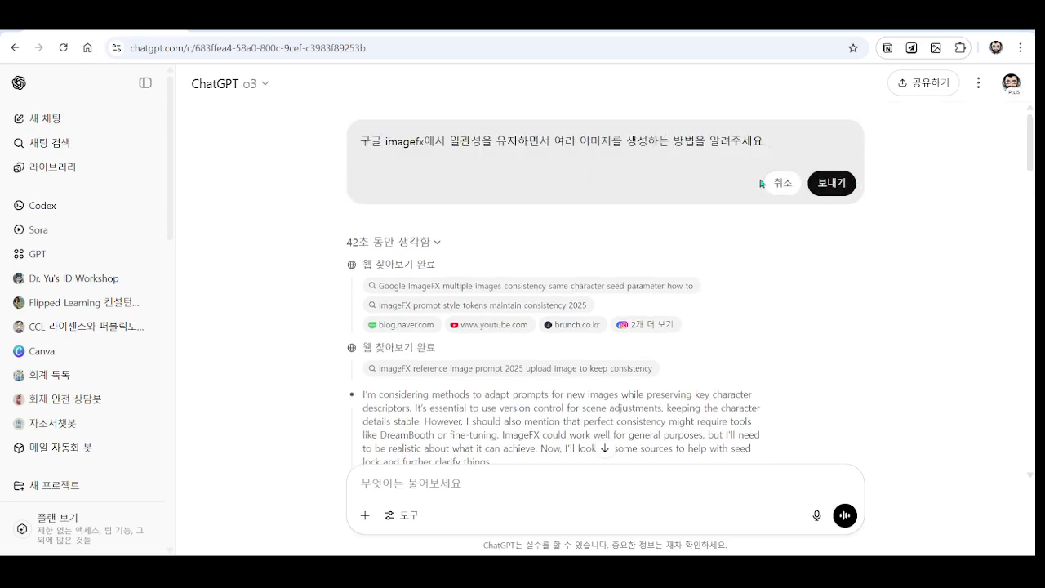
{"action": "key", "text": "BackSpace"}
{"action": "key", "text": "BackSpace"}
{"action": "key", "text": "BackSpace"}
{"action": "key", "text": "BackSpace"}
{"action": "key", "text": "BackSpace"}
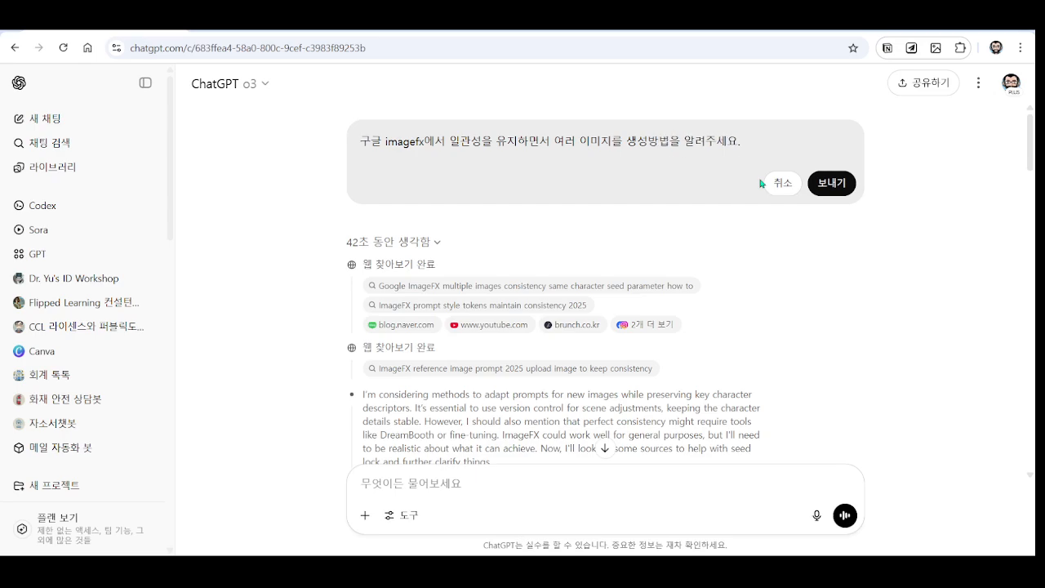
{"action": "type", "text": "todg"}
{"action": "key", "text": "BackSpace"}
{"action": "key", "text": "BackSpace"}
{"action": "key", "text": "BackSpace"}
{"action": "key", "text": "BackSpace"}
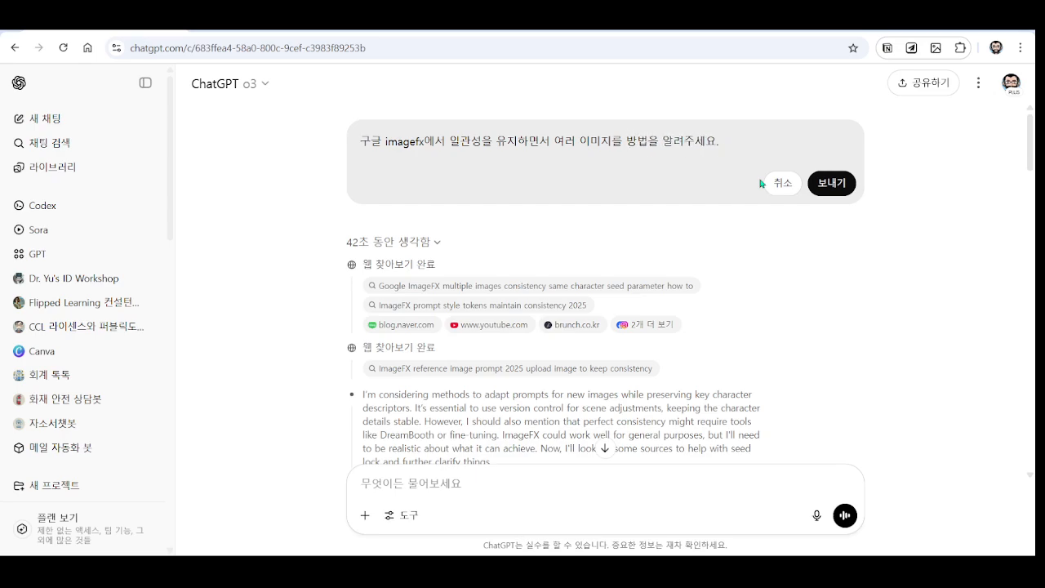
{"action": "type", "text": "생성ㅎ할 수"}
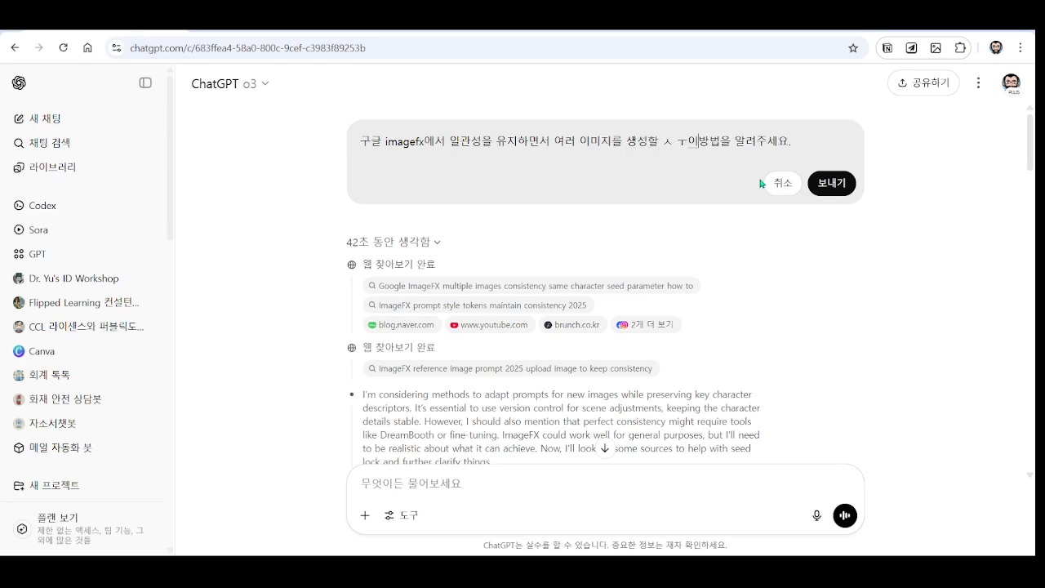
{"action": "type", "text": " 있는 프롬프트 "}
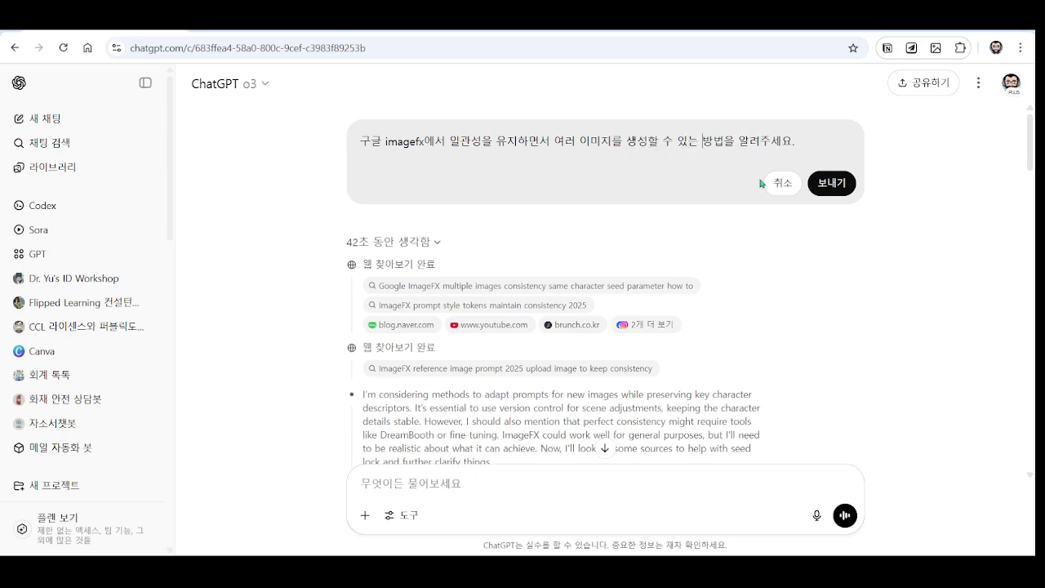
{"action": "type", "text": "작성"}
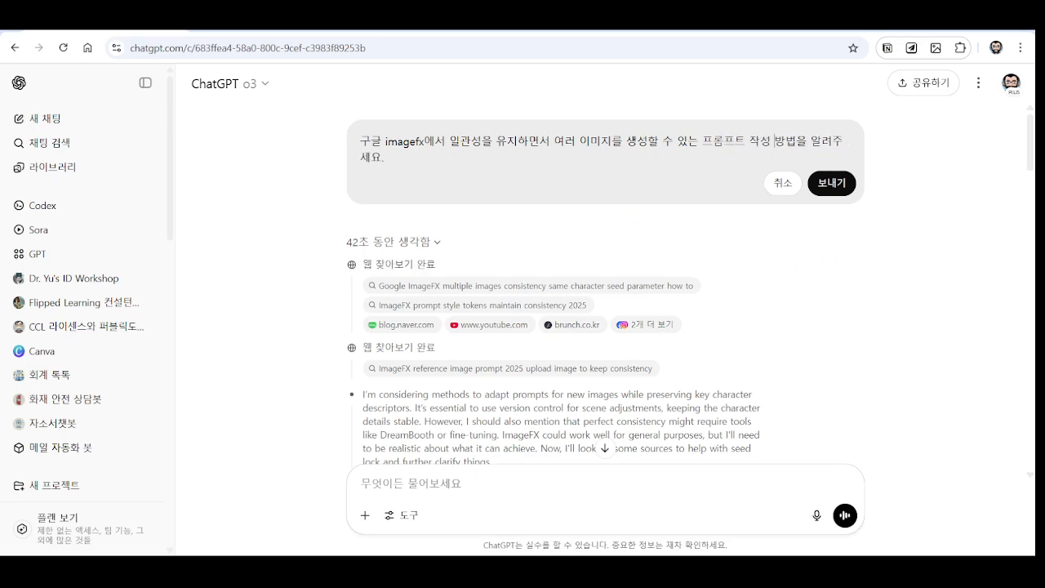
{"action": "key", "text": "Return"}
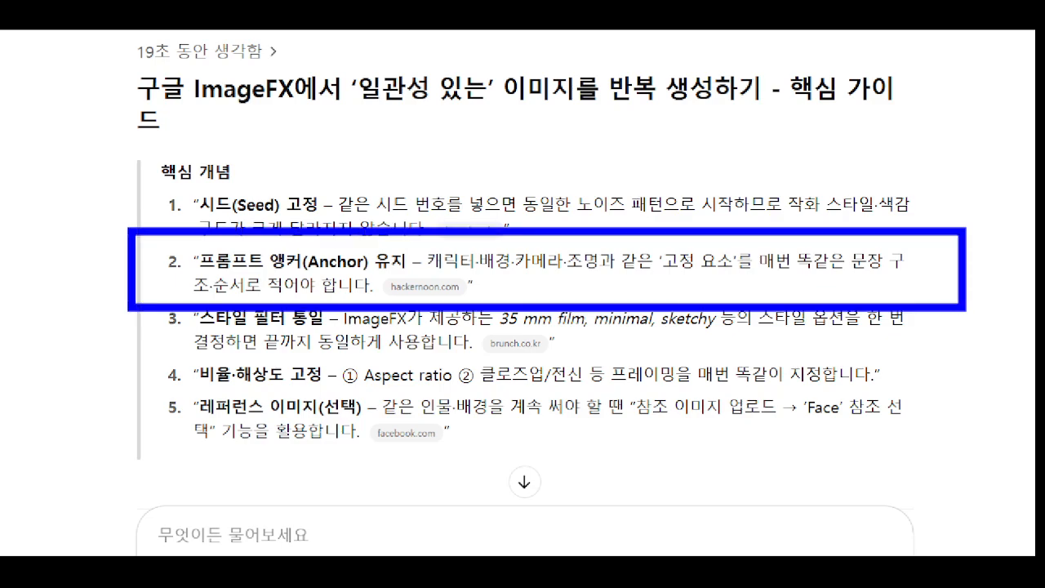
Handwrite "닻" in the margin beside the key concepts list and draw a large circle below it
{"action": "left_click_drag", "start_coordinate": [31, 108], "coordinate": [62, 107]}
{"action": "mouse_move", "coordinate": [46, 109]}
{"action": "left_mouse_down"}
{"action": "mouse_move", "coordinate": [38, 130]}
{"action": "mouse_move", "coordinate": [73, 131]}
{"action": "left_mouse_up"}
{"action": "left_click_drag", "start_coordinate": [89, 107], "coordinate": [124, 137]}
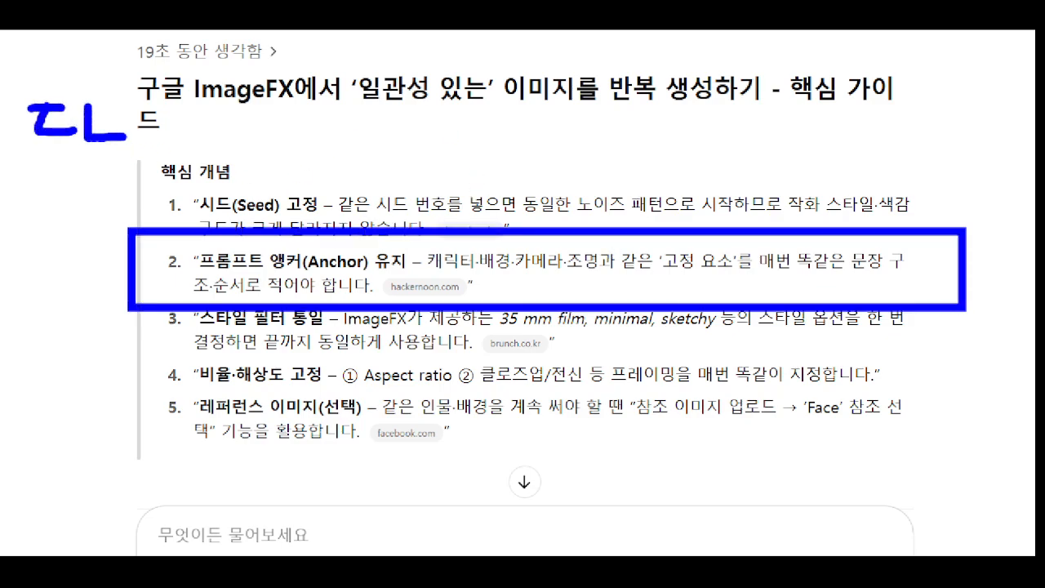
{"action": "mouse_move", "coordinate": [52, 144]}
{"action": "left_mouse_down"}
{"action": "mouse_move", "coordinate": [60, 152]}
{"action": "mouse_move", "coordinate": [47, 170]}
{"action": "left_mouse_up"}
{"action": "mouse_move", "coordinate": [62, 170]}
{"action": "left_mouse_down"}
{"action": "mouse_move", "coordinate": [106, 194]}
{"action": "mouse_move", "coordinate": [96, 158]}
{"action": "left_mouse_up"}
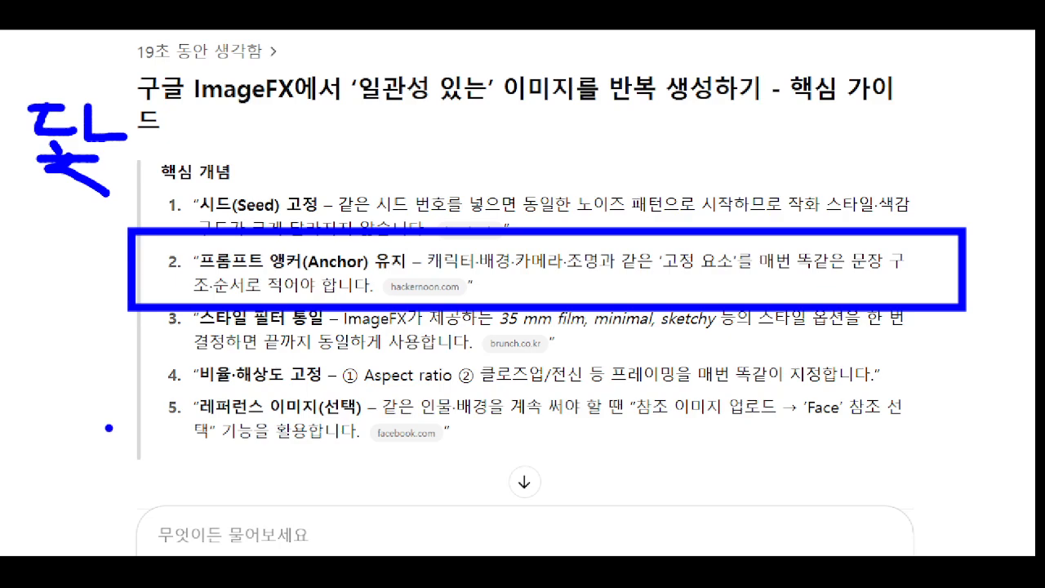
{"action": "left_click_drag", "start_coordinate": [108, 428], "coordinate": [51, 450]}
Mark the fixed elements, style filter names, aspect ratio and reference image items in the key concepts list, and clear the annotations
{"action": "left_click_drag", "start_coordinate": [428, 269], "coordinate": [635, 283]}
{"action": "mouse_move", "coordinate": [709, 278]}
{"action": "left_mouse_down"}
{"action": "mouse_move", "coordinate": [783, 242]}
{"action": "mouse_move", "coordinate": [719, 274]}
{"action": "left_mouse_up"}
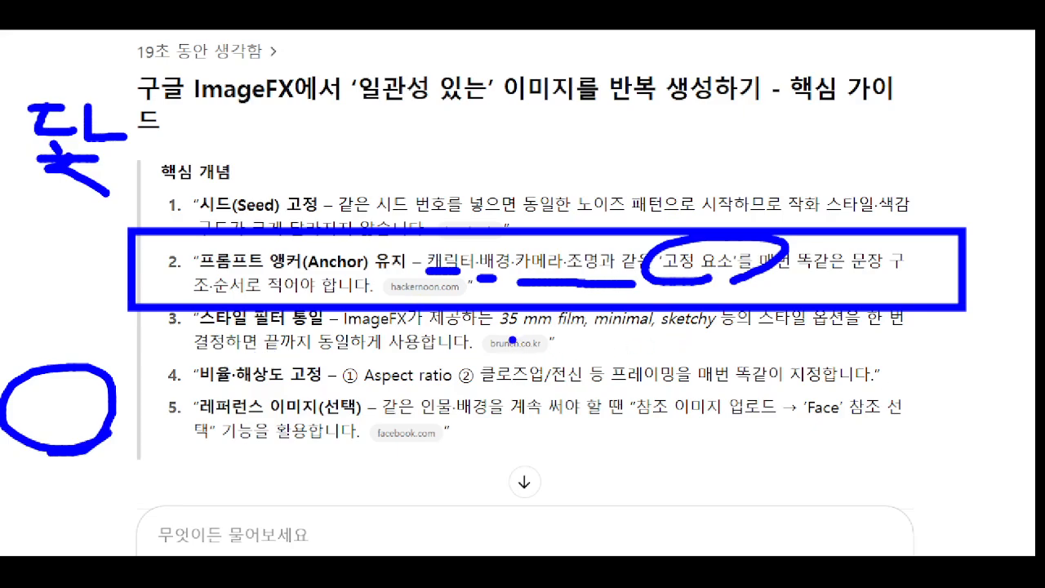
{"action": "mouse_move", "coordinate": [504, 340]}
{"action": "left_mouse_down"}
{"action": "mouse_move", "coordinate": [732, 338]}
{"action": "mouse_move", "coordinate": [513, 262]}
{"action": "mouse_move", "coordinate": [464, 343]}
{"action": "mouse_move", "coordinate": [539, 344]}
{"action": "left_mouse_up"}
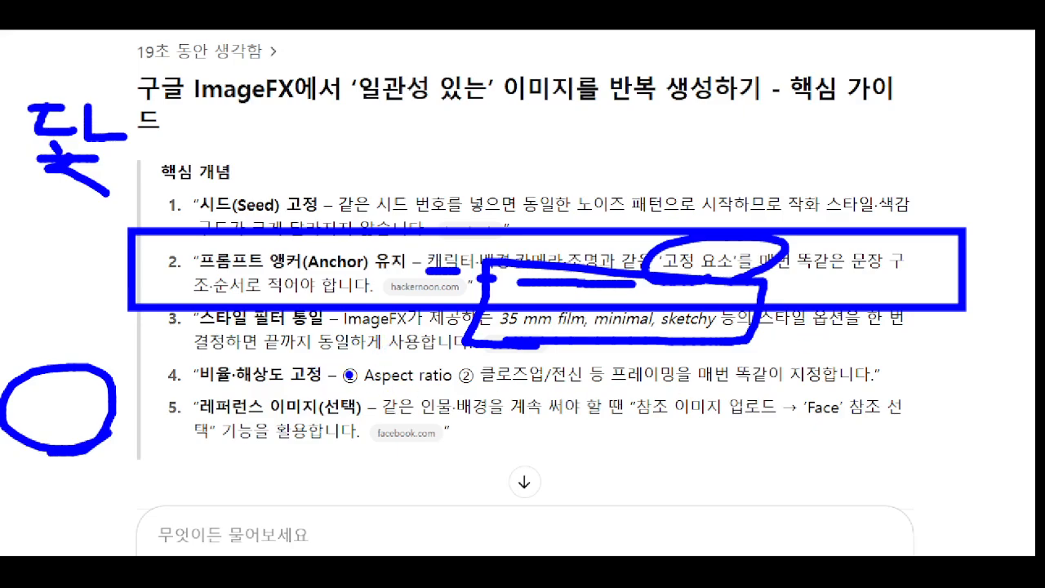
{"action": "left_click_drag", "start_coordinate": [173, 355], "coordinate": [913, 397]}
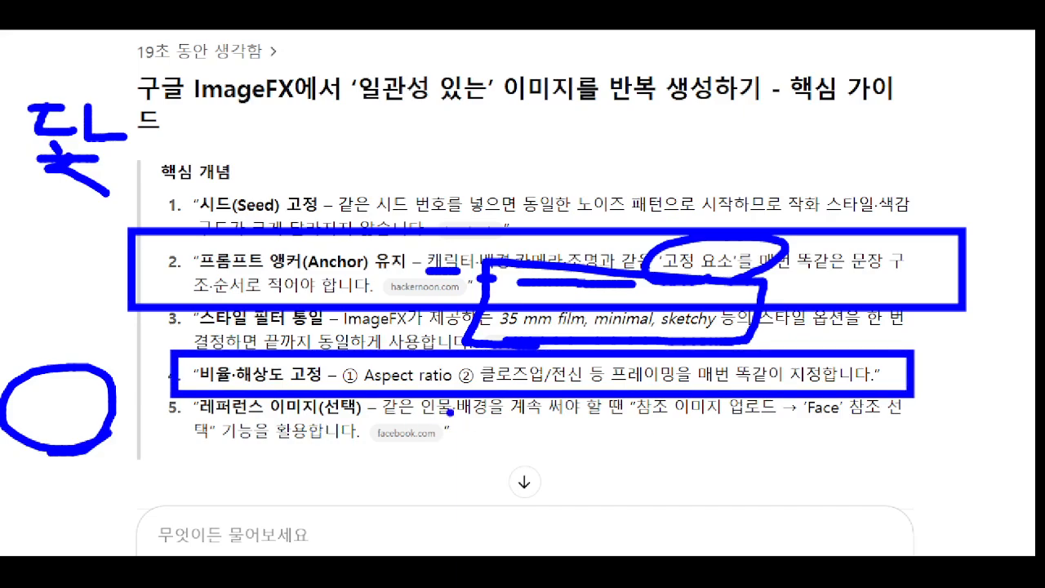
{"action": "mouse_move", "coordinate": [923, 433]}
{"action": "left_mouse_down"}
{"action": "mouse_move", "coordinate": [638, 448]}
{"action": "mouse_move", "coordinate": [484, 443]}
{"action": "left_mouse_up"}
{"action": "key", "text": "Escape"}
Review the prompt component order and template example, marking the template's Character line and its hair description
{"action": "scroll", "coordinate": [808, 317], "scroll_direction": "down", "scroll_amount": 4}
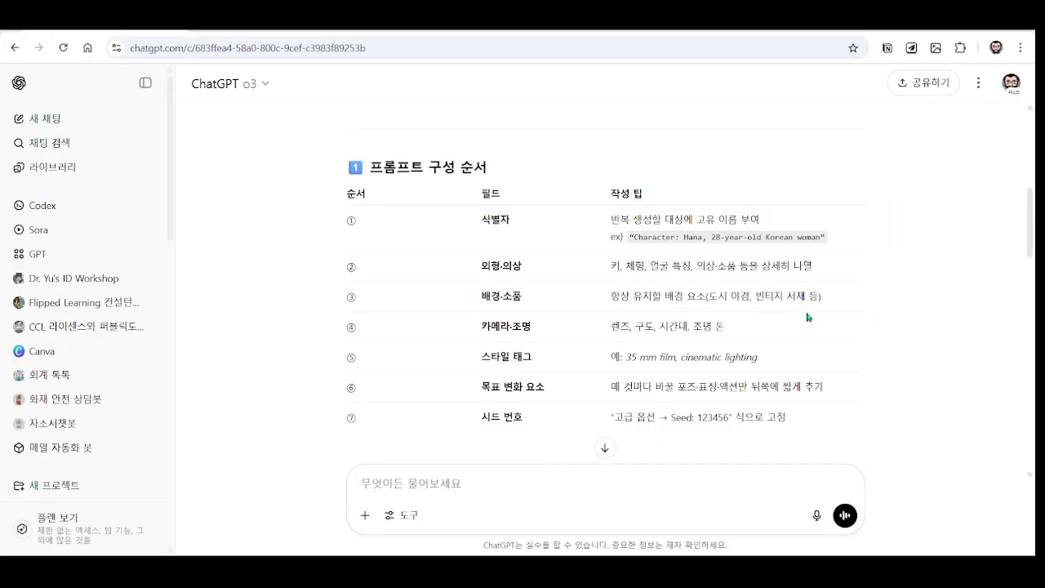
{"action": "scroll", "coordinate": [808, 317], "scroll_direction": "down", "scroll_amount": 4}
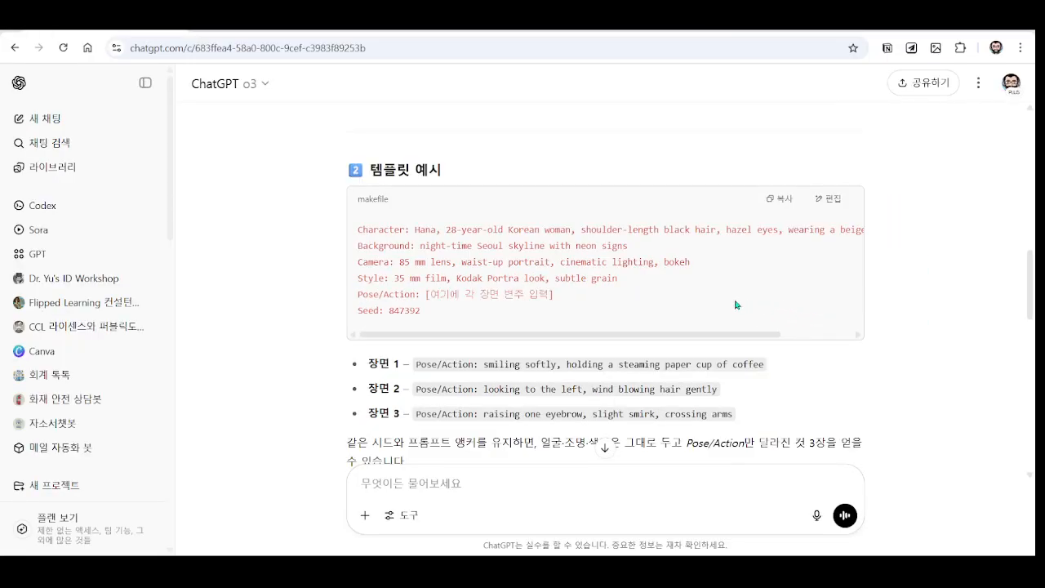
{"action": "key", "text": "ctrl+1"}
{"action": "scroll", "coordinate": [719, 290], "scroll_direction": "down", "scroll_amount": 2}
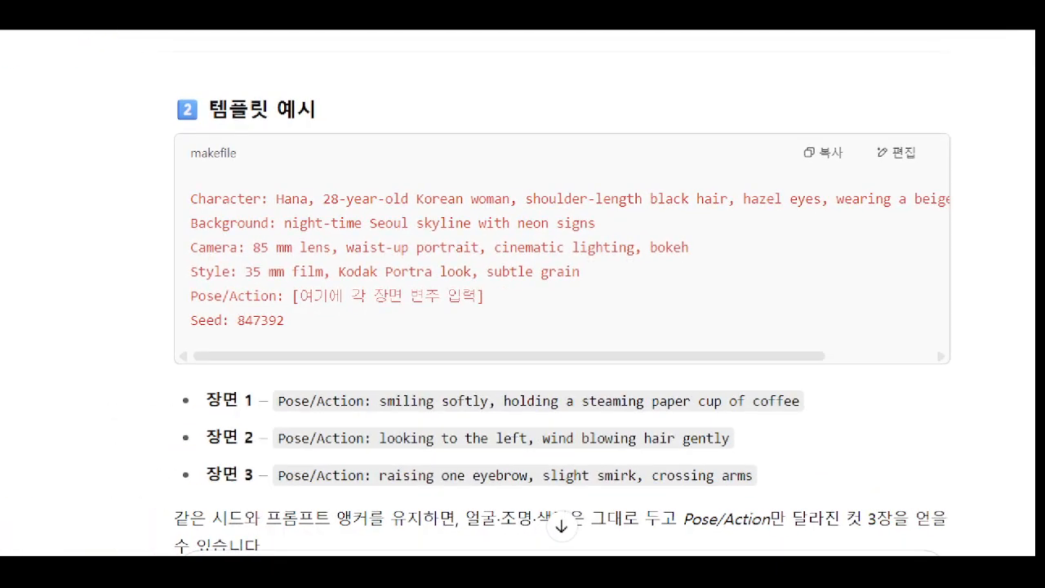
{"action": "mouse_move", "coordinate": [140, 162]}
{"action": "left_mouse_down"}
{"action": "mouse_move", "coordinate": [691, 236]}
{"action": "mouse_move", "coordinate": [972, 221]}
{"action": "left_mouse_up"}
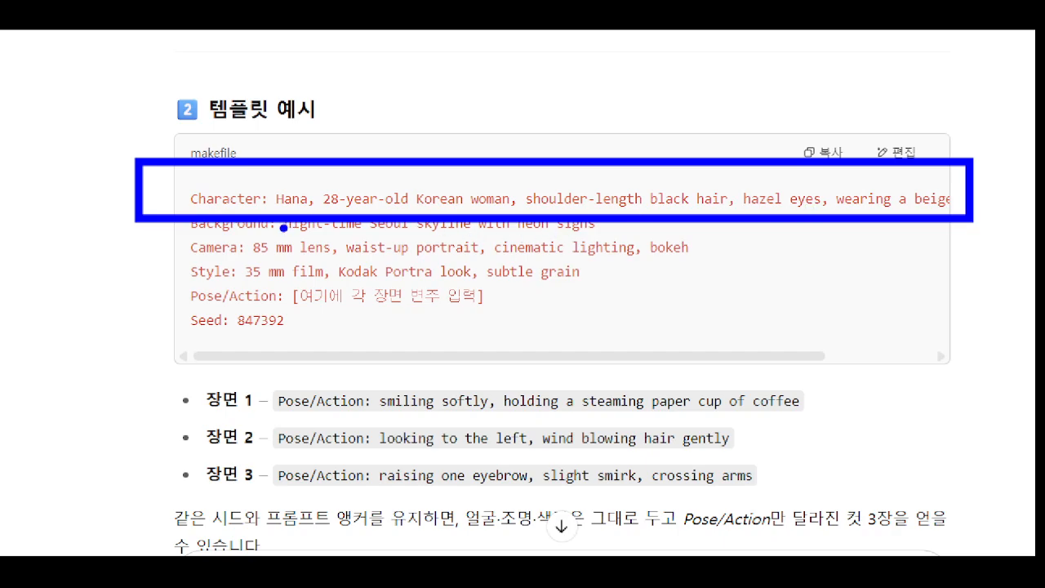
{"action": "key", "text": "Escape"}
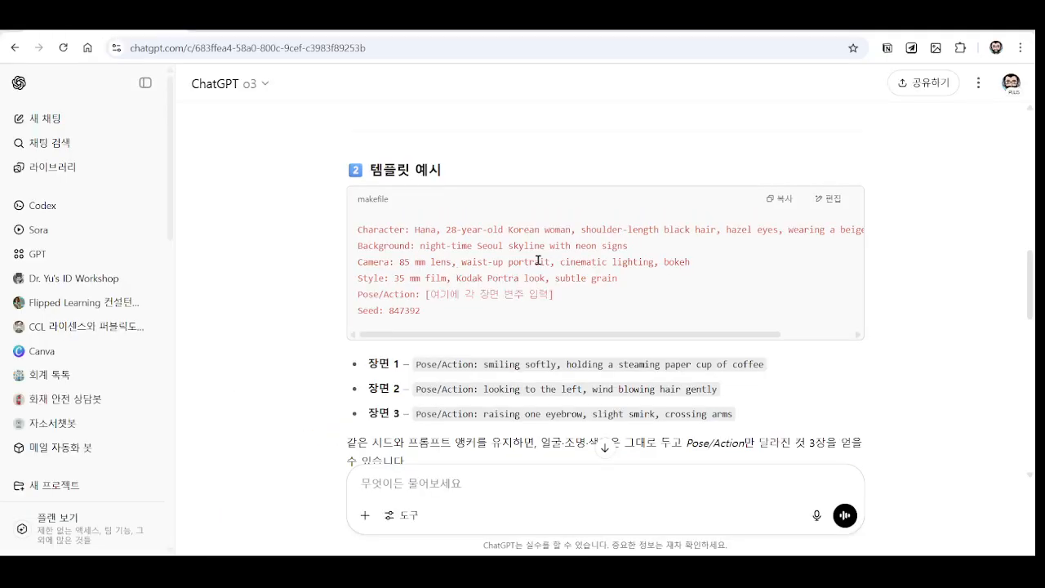
{"action": "key", "text": "ctrl+1"}
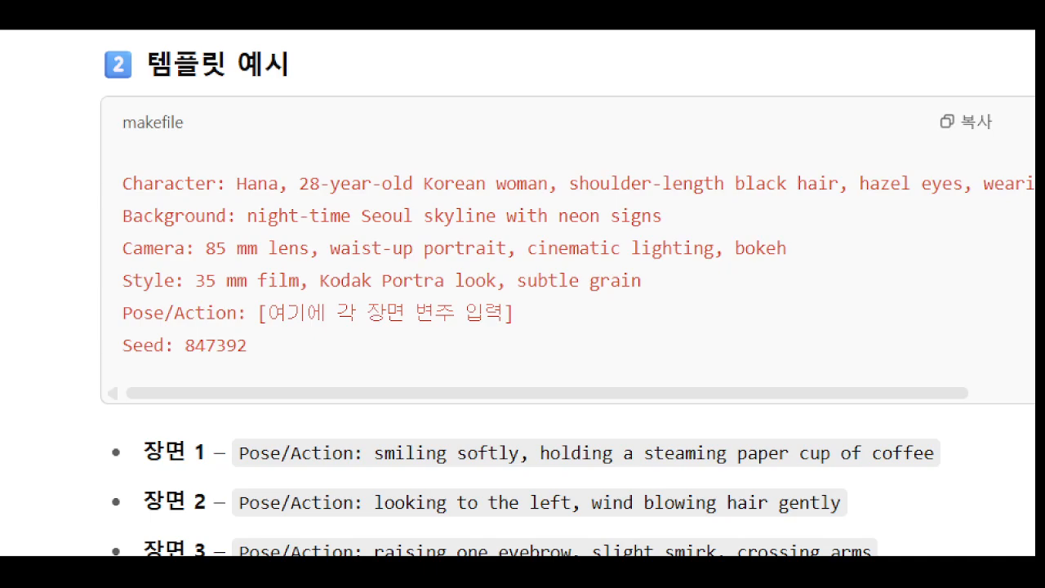
{"action": "left_click_drag", "start_coordinate": [662, 203], "coordinate": [709, 204]}
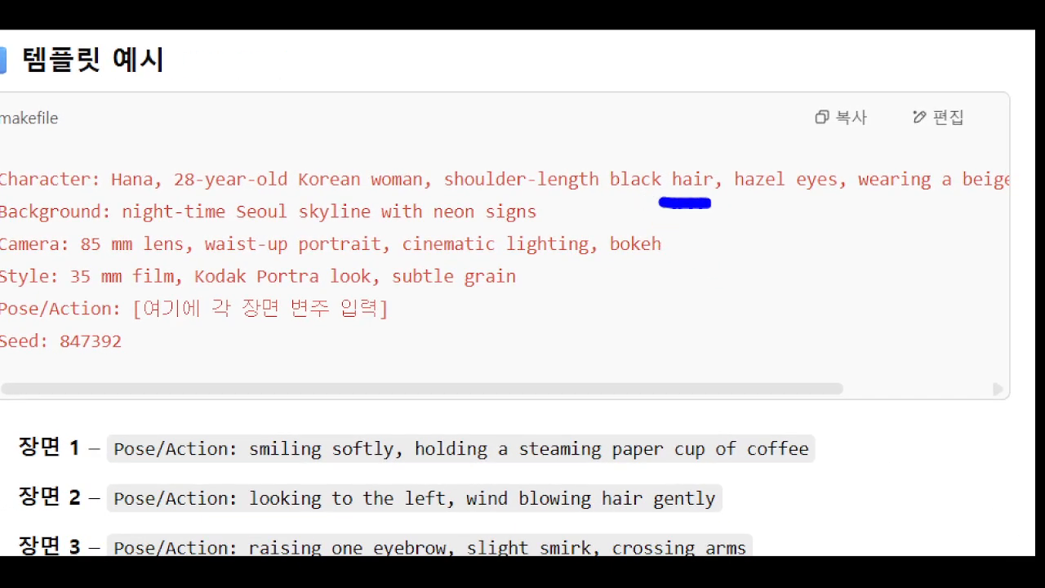
{"action": "key", "text": "Escape"}
{"action": "mouse_move", "coordinate": [752, 334]}
{"action": "left_mouse_down"}
{"action": "mouse_move", "coordinate": [842, 336]}
{"action": "mouse_move", "coordinate": [760, 336]}
{"action": "left_mouse_up"}
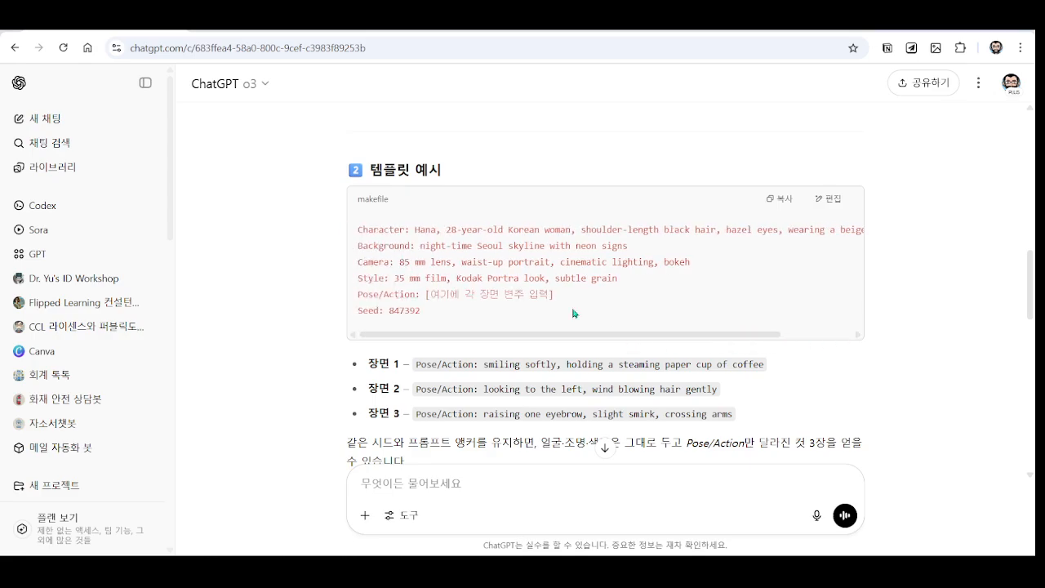
Underline the template's Background description, mark the lines below it down to the seed, and check the three Pose/Action scene variations
{"action": "key", "text": "ctrl+1"}
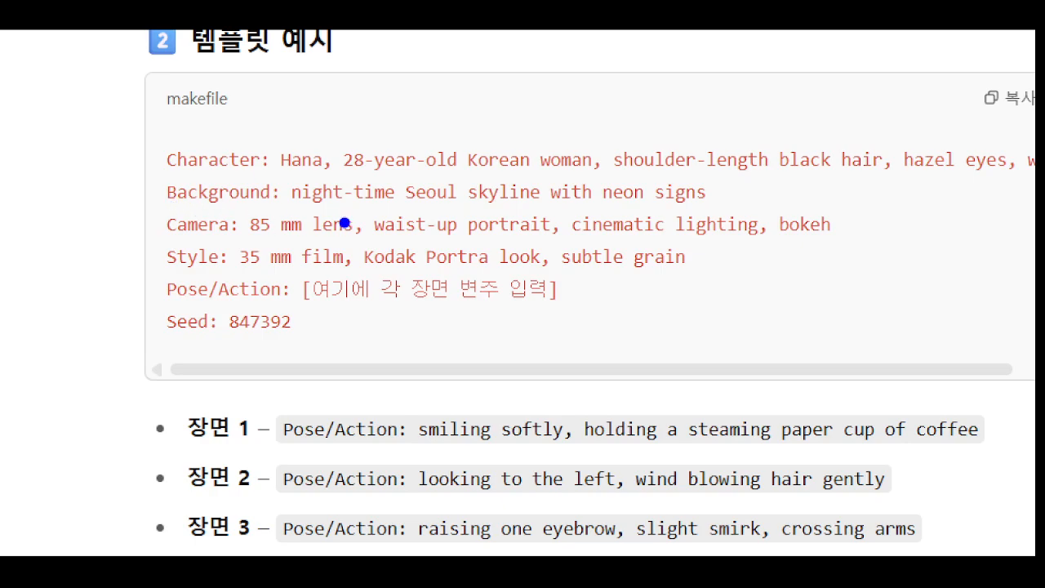
{"action": "left_click_drag", "start_coordinate": [300, 208], "coordinate": [726, 209]}
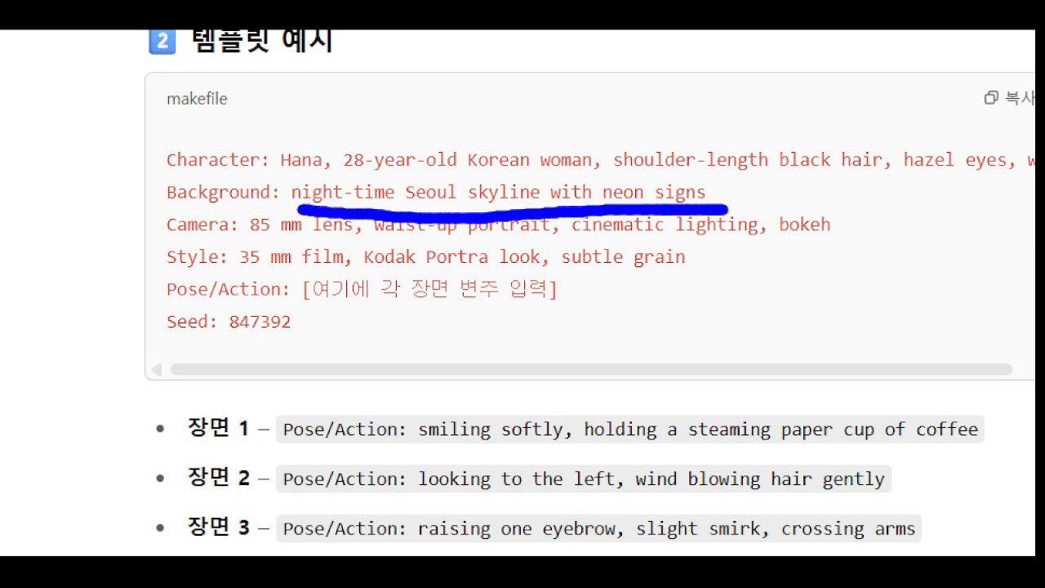
{"action": "left_click_drag", "start_coordinate": [151, 217], "coordinate": [155, 311]}
{"action": "mouse_move", "coordinate": [318, 324]}
{"action": "left_mouse_down"}
{"action": "mouse_move", "coordinate": [156, 338]}
{"action": "mouse_move", "coordinate": [157, 329]}
{"action": "mouse_move", "coordinate": [314, 325]}
{"action": "mouse_move", "coordinate": [279, 338]}
{"action": "left_mouse_up"}
{"action": "key", "text": "Escape"}
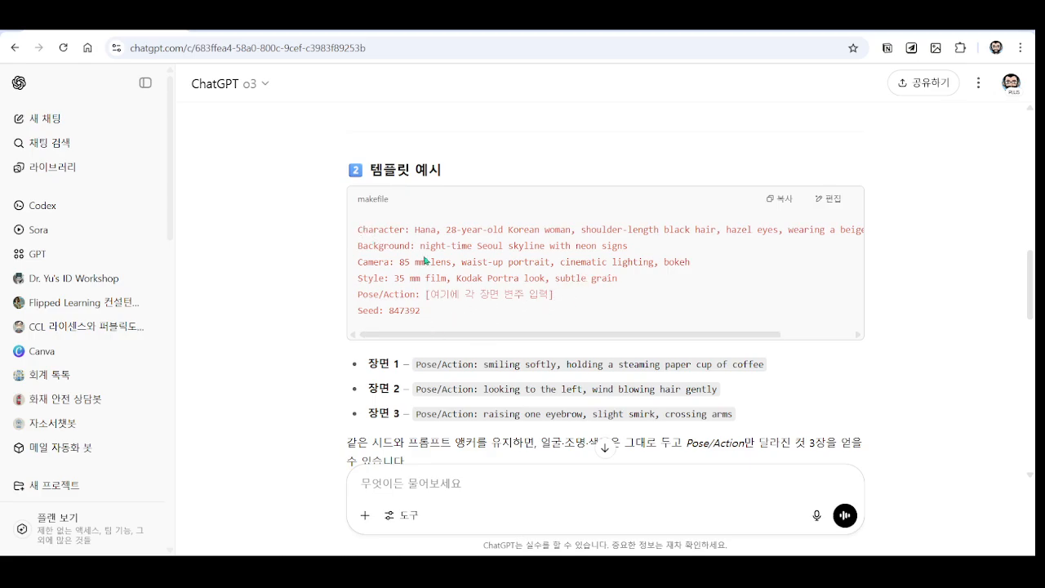
{"action": "scroll", "coordinate": [637, 303], "scroll_direction": "down", "scroll_amount": 1}
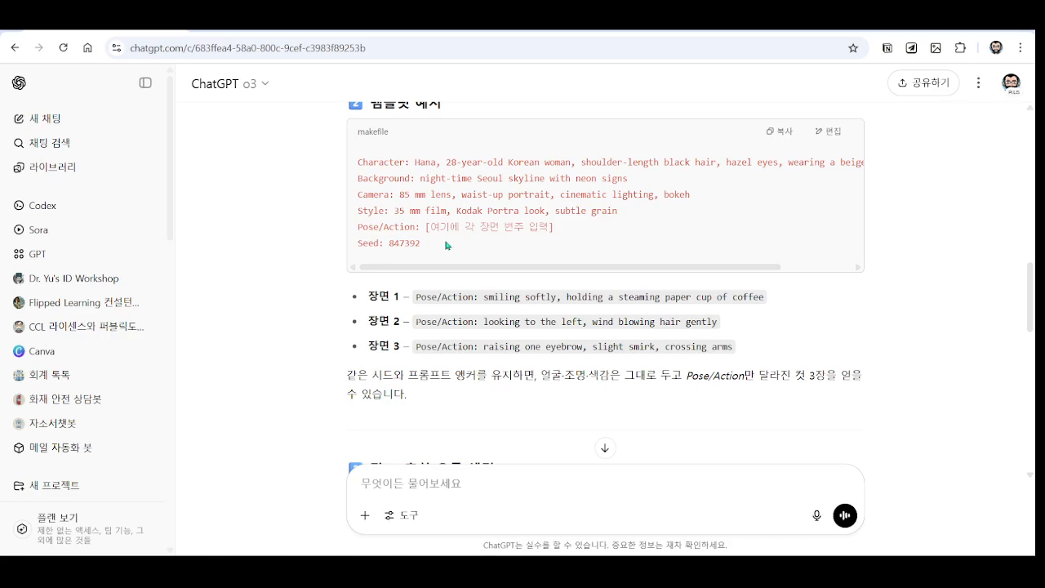
Frame the template's Pose/Action placeholder with a box, mark the scene list below it, and clear the annotations
{"action": "key", "text": "ctrl+1"}
{"action": "left_click_drag", "start_coordinate": [420, 182], "coordinate": [764, 239]}
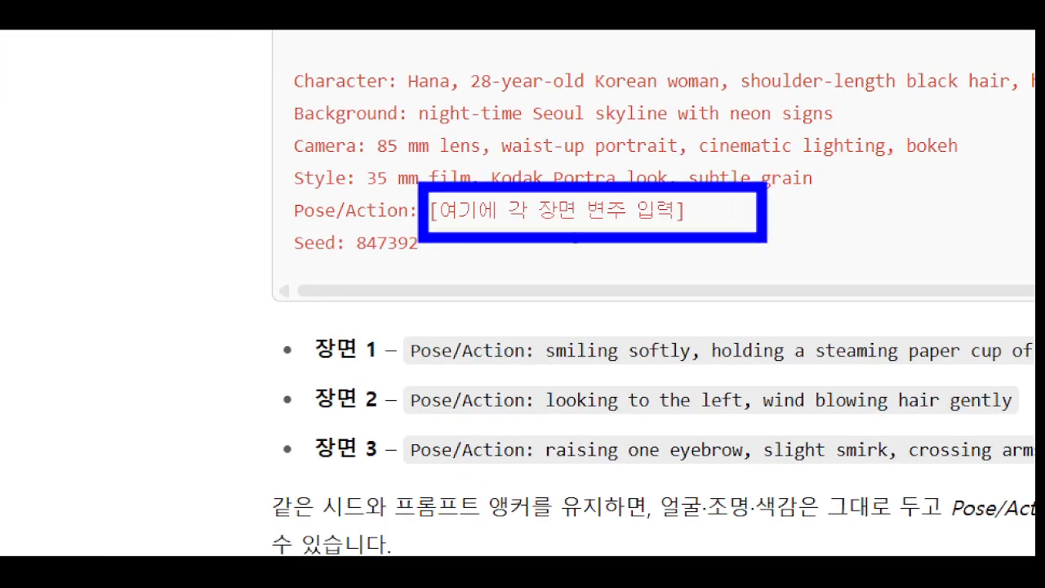
{"action": "left_click_drag", "start_coordinate": [601, 325], "coordinate": [605, 251]}
{"action": "key", "text": "Escape"}
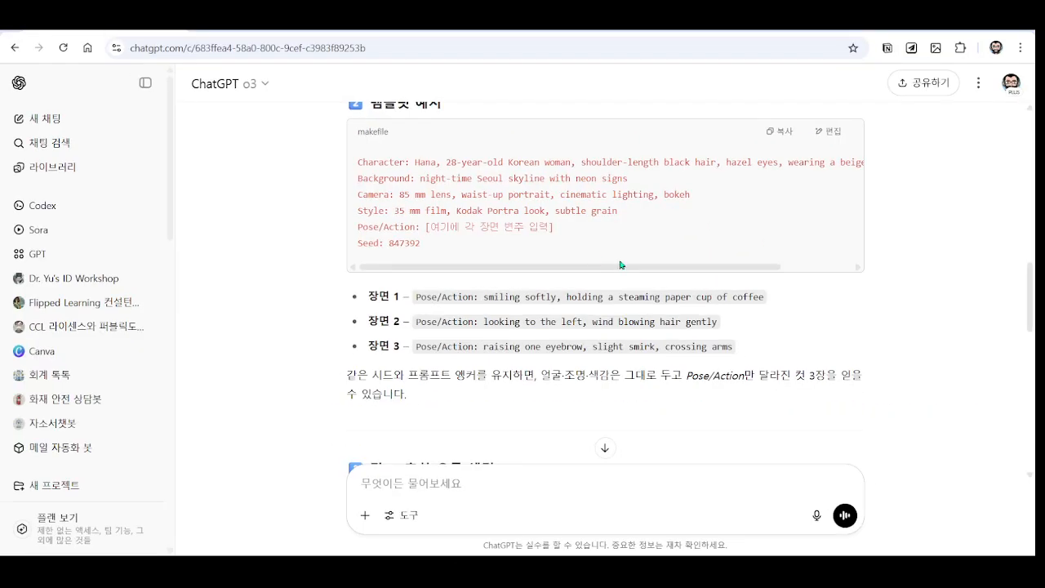
Copy the whole prompt template example from the ChatGPT answer and switch to ImageFX
{"action": "scroll", "coordinate": [578, 282], "scroll_direction": "down", "scroll_amount": 2}
{"action": "scroll", "coordinate": [576, 287], "scroll_direction": "up", "scroll_amount": 3}
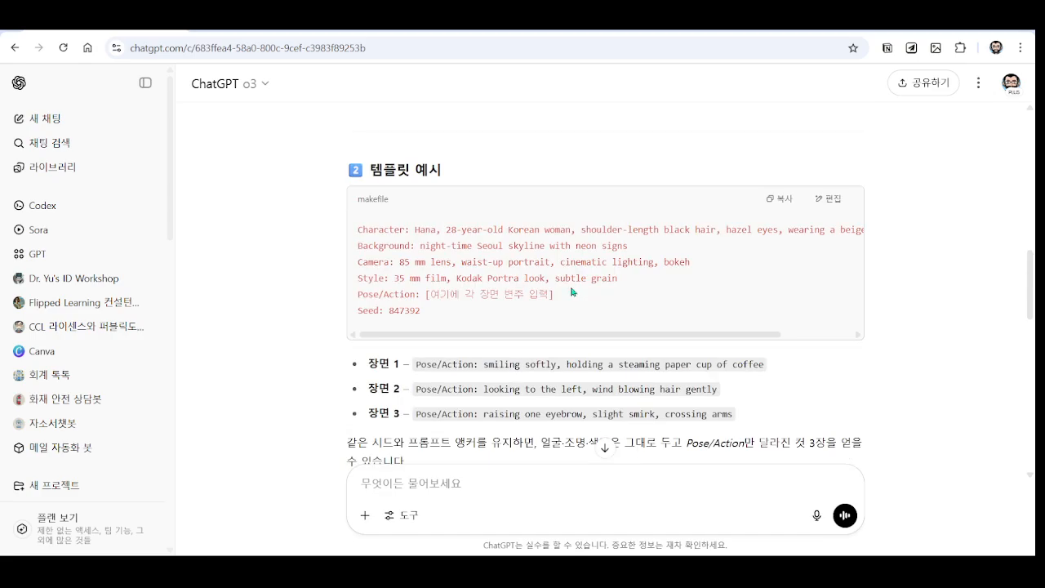
{"action": "left_click", "coordinate": [782, 203]}
{"action": "left_click", "coordinate": [266, 33]}
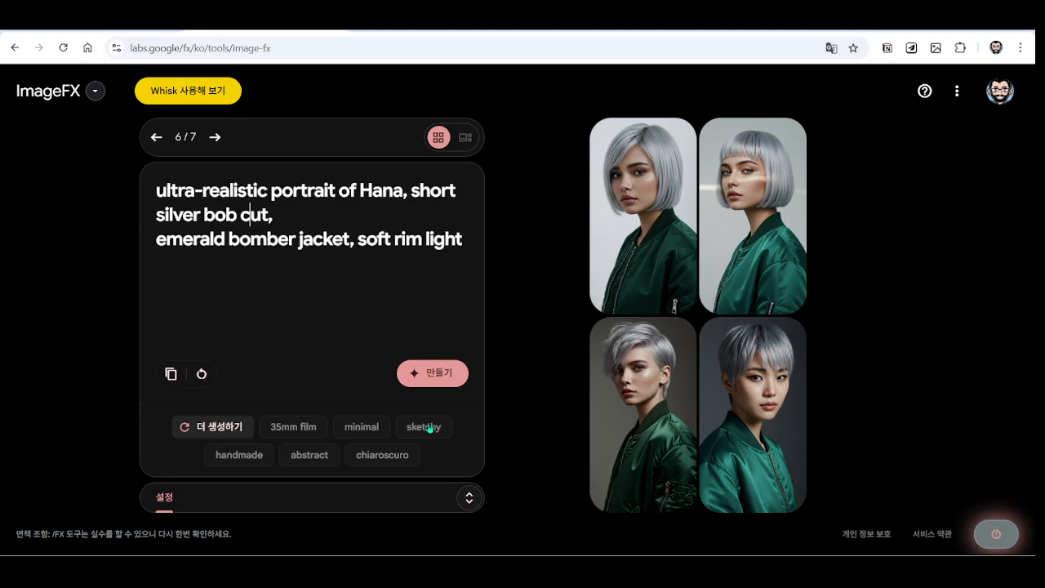
Set the aspect ratio to landscape 가로 모드(16:9) in the ImageFX settings and return to the prompt
{"action": "left_click", "coordinate": [469, 496]}
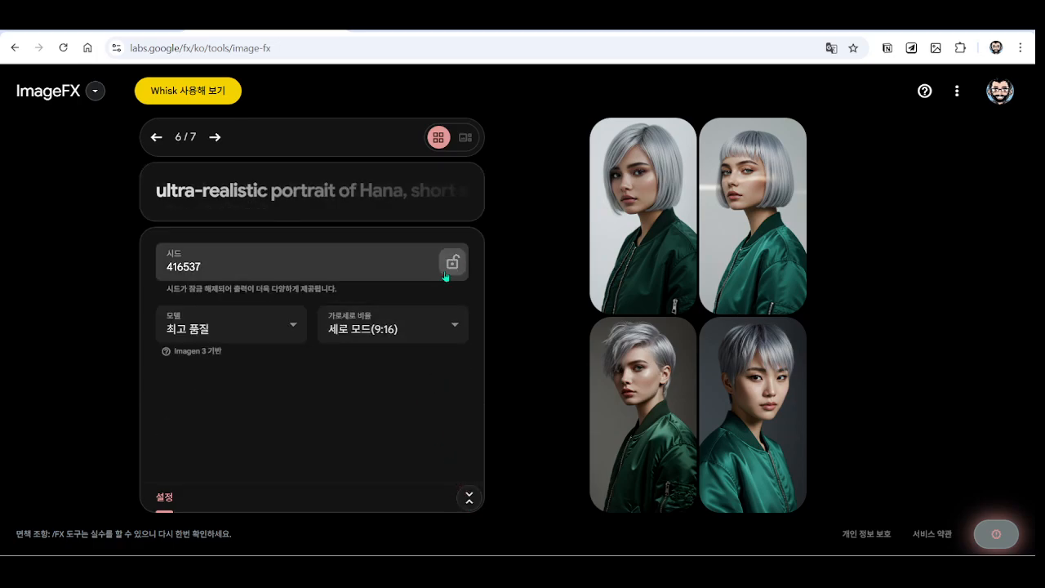
{"action": "left_click", "coordinate": [409, 331]}
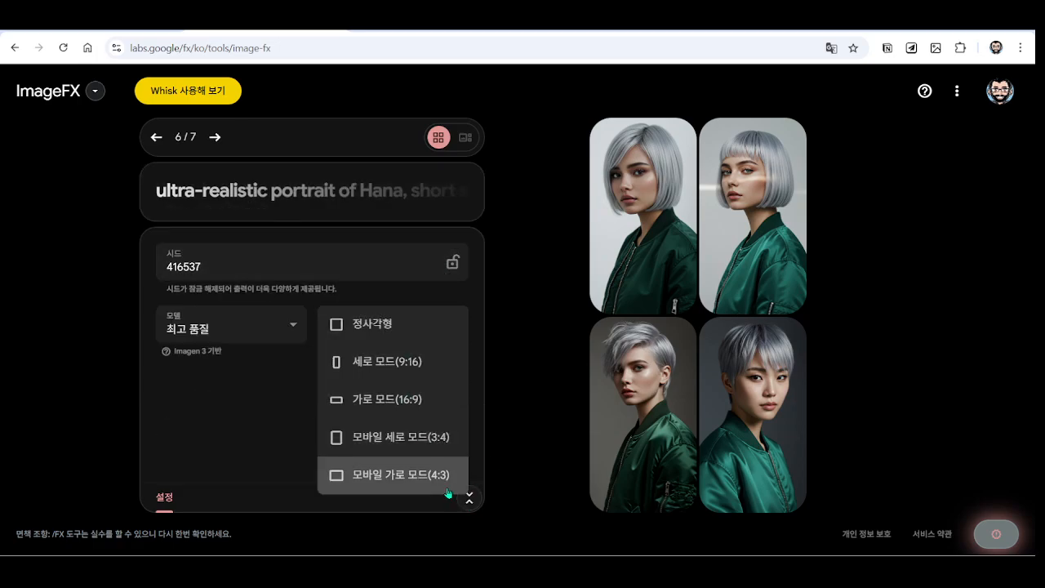
{"action": "left_click", "coordinate": [400, 400]}
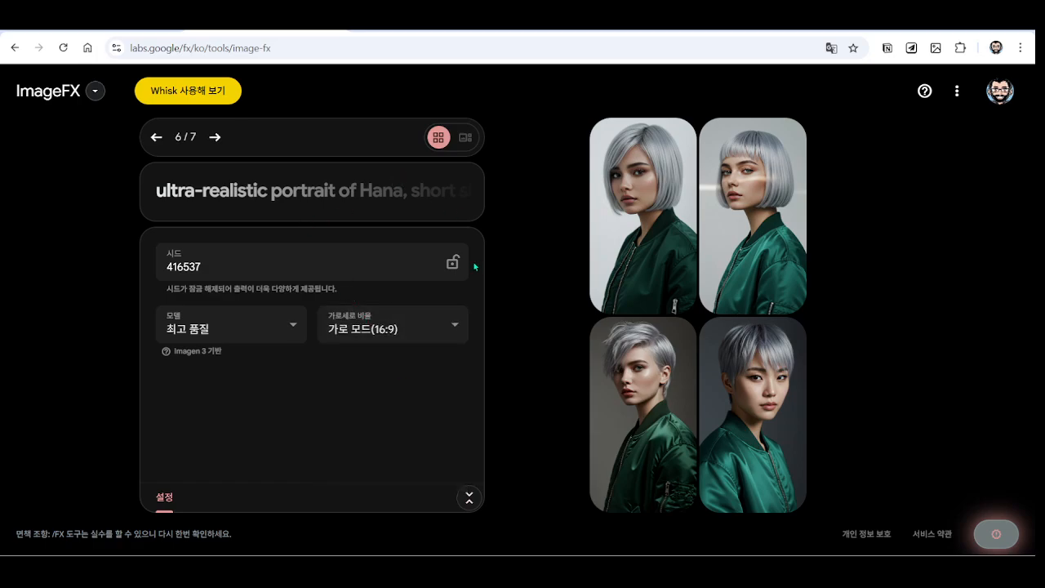
{"action": "left_click", "coordinate": [469, 497]}
Replace the prompt with the copied template and delete the Pose/Action placeholder together with the Seed line
{"action": "triple_click", "coordinate": [288, 214]}
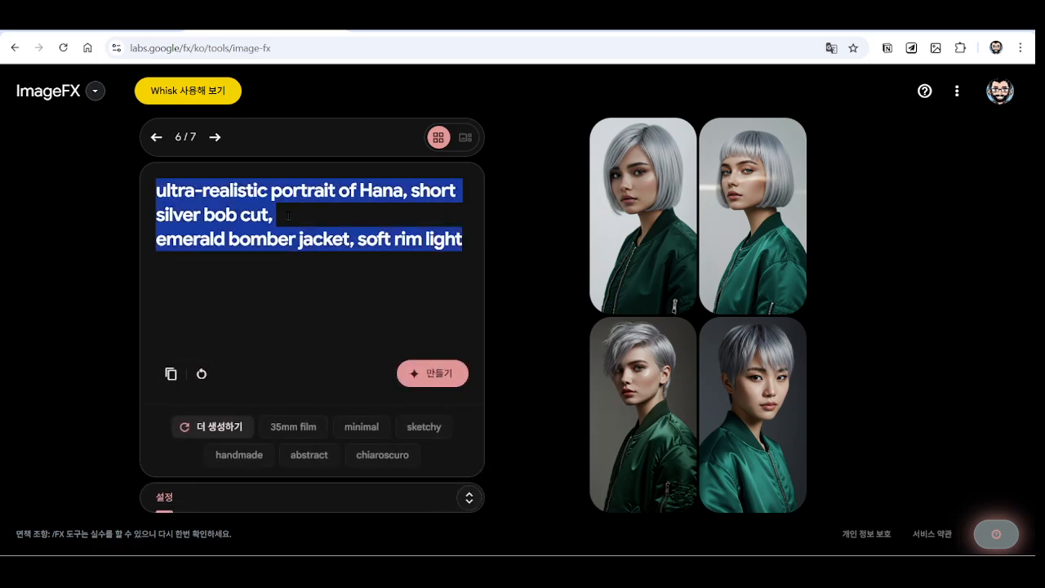
{"action": "key", "text": "ctrl+v"}
{"action": "left_click_drag", "start_coordinate": [264, 283], "coordinate": [458, 284]}
{"action": "left_click", "coordinate": [346, 327]}
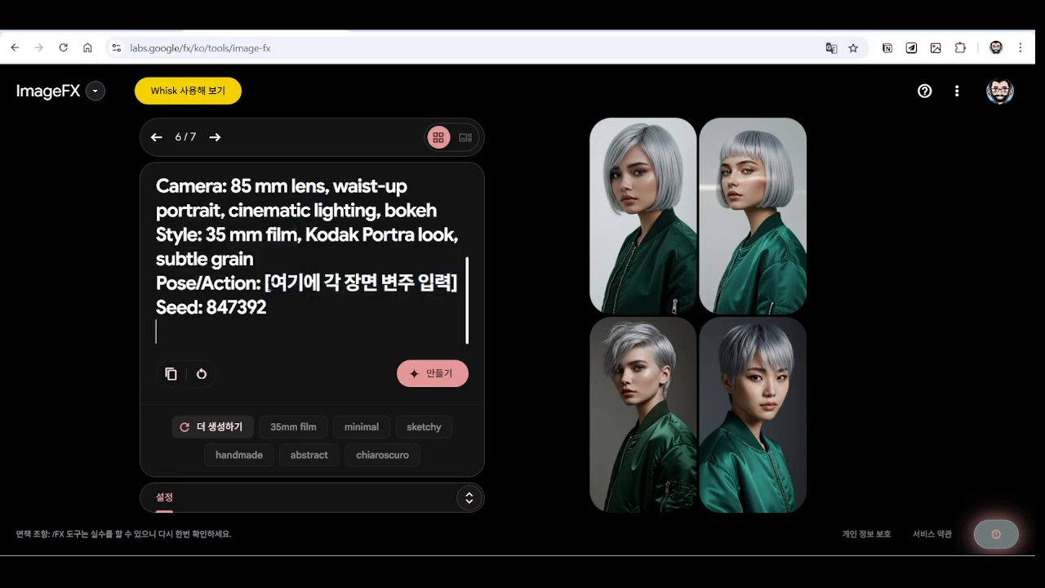
{"action": "left_click", "coordinate": [264, 283], "text": "shift"}
{"action": "key", "text": "BackSpace"}
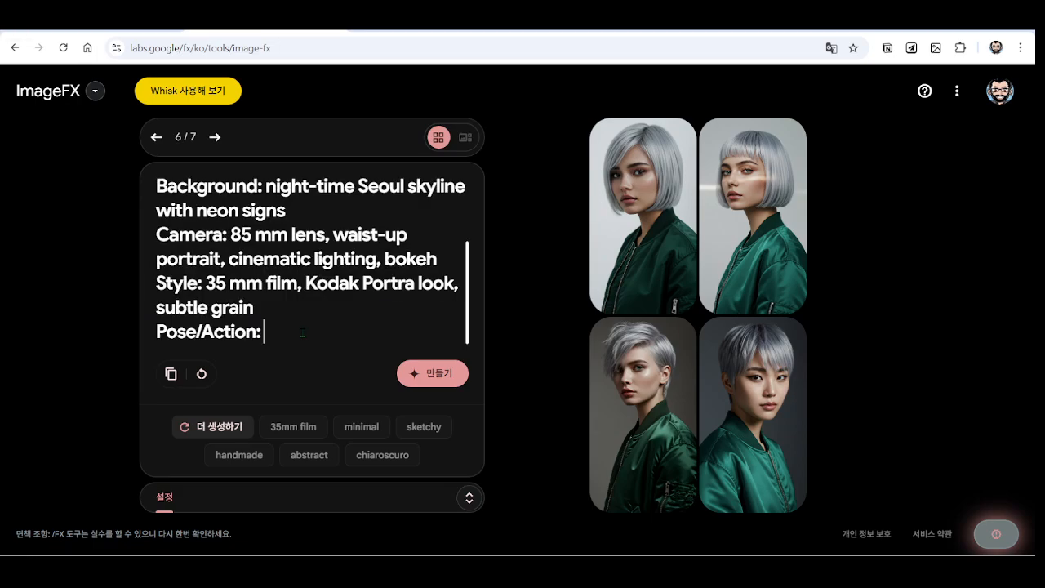
Copy scene 1's "smiling softly, holding a steaming paper cup of coffee" from ChatGPT and add it after Pose/Action in the ImageFX prompt
{"action": "left_click", "coordinate": [141, 33]}
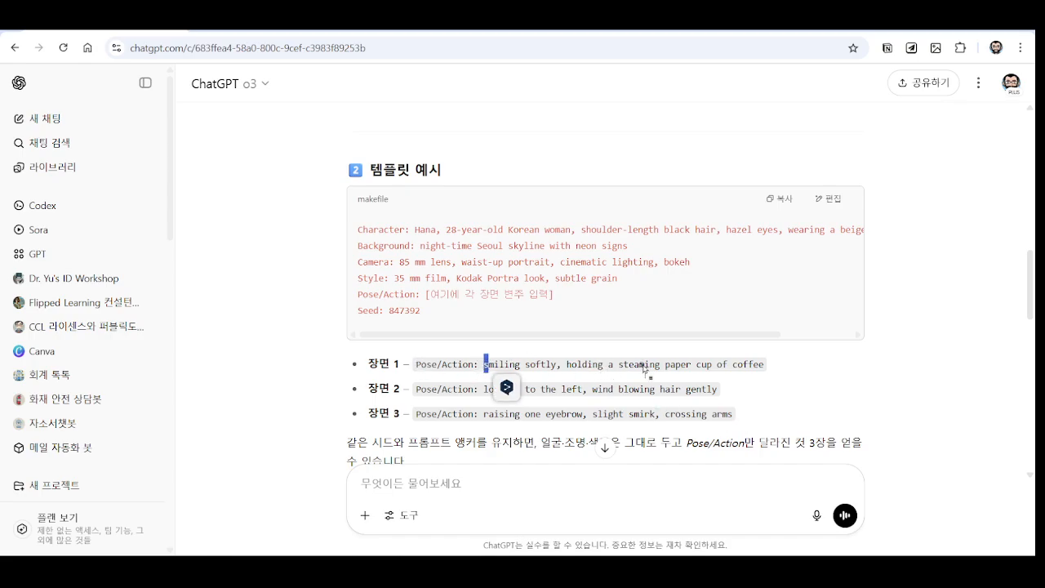
{"action": "mouse_move", "coordinate": [776, 369]}
{"action": "left_mouse_down"}
{"action": "mouse_move", "coordinate": [488, 369]}
{"action": "mouse_move", "coordinate": [766, 365]}
{"action": "left_mouse_up"}
{"action": "double_click", "coordinate": [487, 365]}
{"action": "left_click", "coordinate": [256, 33]}
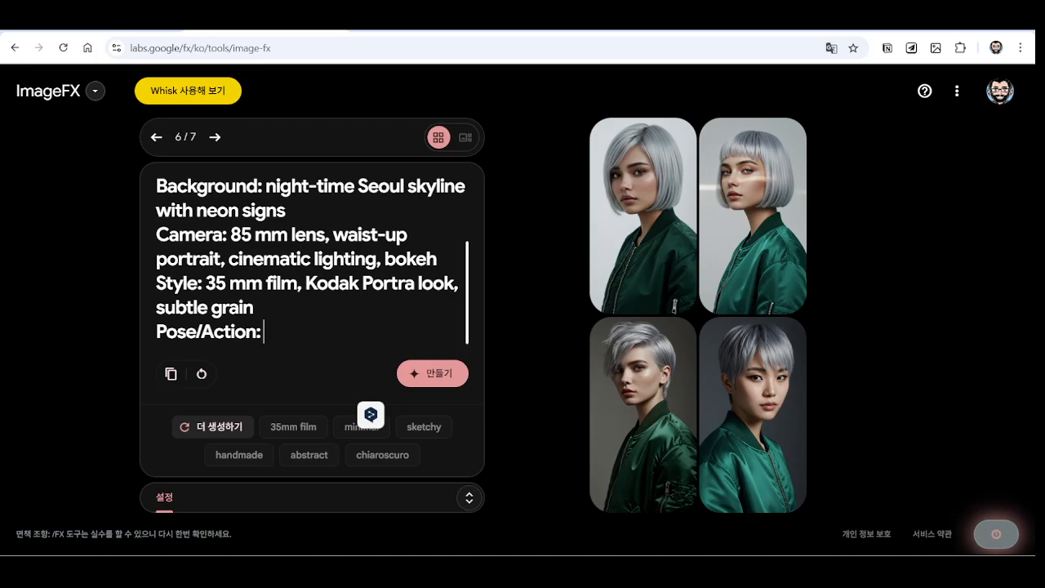
{"action": "key", "text": "ctrl+v"}
Highlight the Character description at the start of the ImageFX prompt and frame it with a box
{"action": "scroll", "coordinate": [304, 325], "scroll_direction": "up", "scroll_amount": 3}
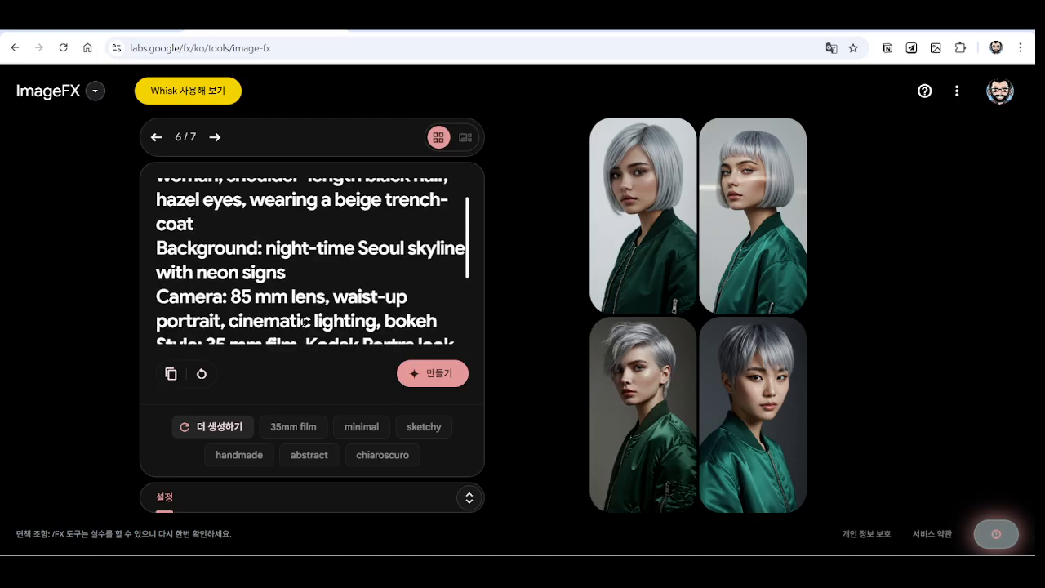
{"action": "left_click_drag", "start_coordinate": [207, 264], "coordinate": [154, 189]}
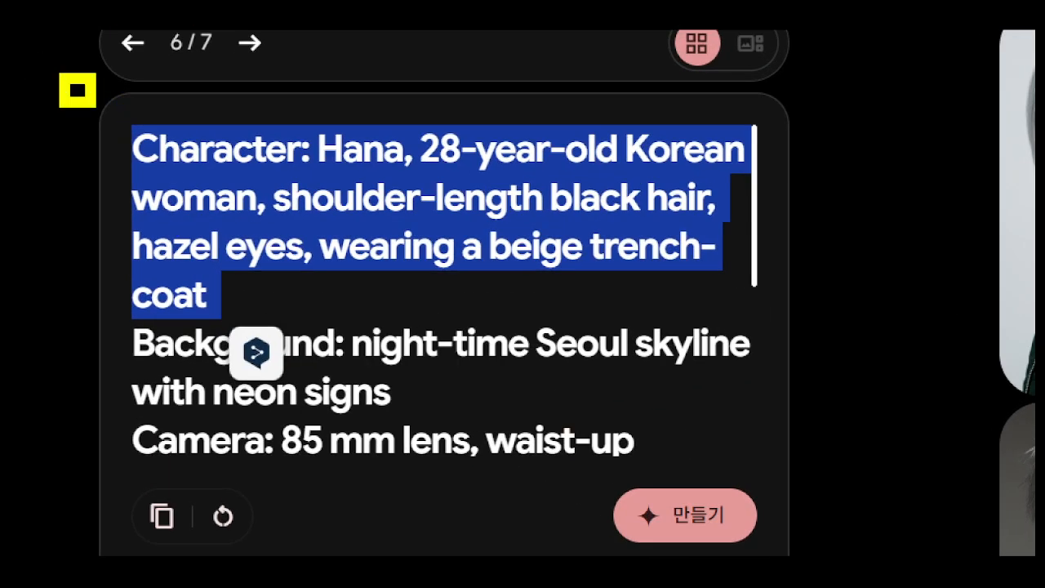
{"action": "key", "text": "super"}
{"action": "left_click", "coordinate": [515, 214]}
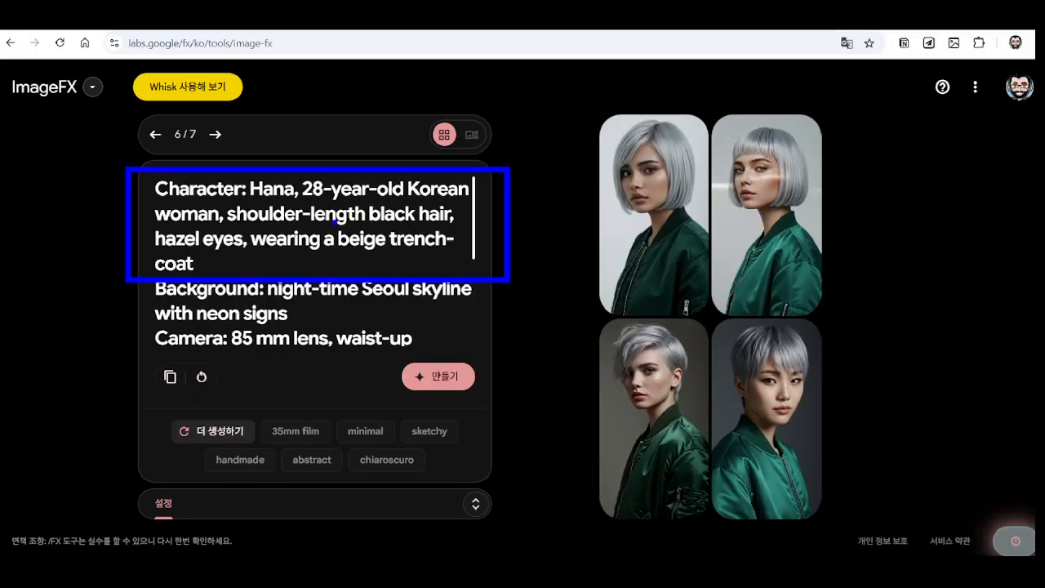
Review the Background and Camera lines of the prompt, mark the Camera description, and clear the annotations
{"action": "scroll", "coordinate": [475, 192], "scroll_direction": "down", "scroll_amount": 3}
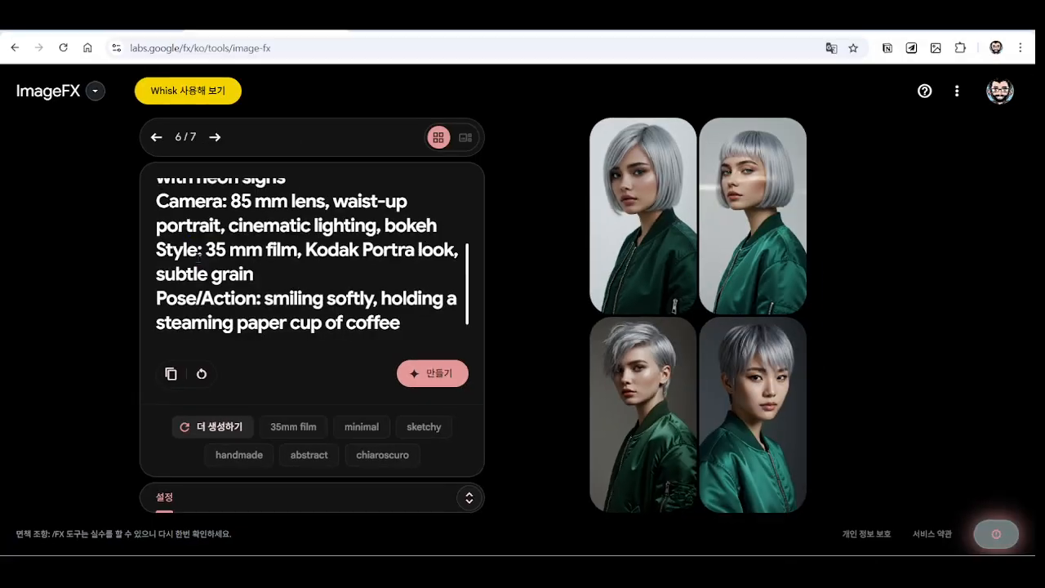
{"action": "scroll", "coordinate": [197, 255], "scroll_direction": "up", "scroll_amount": 3}
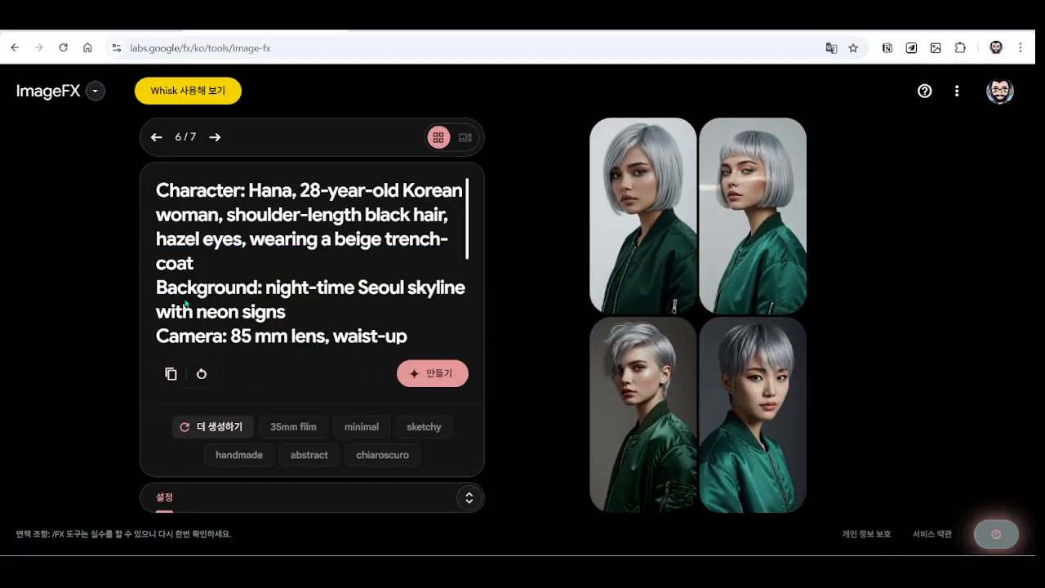
{"action": "scroll", "coordinate": [313, 260], "scroll_direction": "down", "scroll_amount": 1}
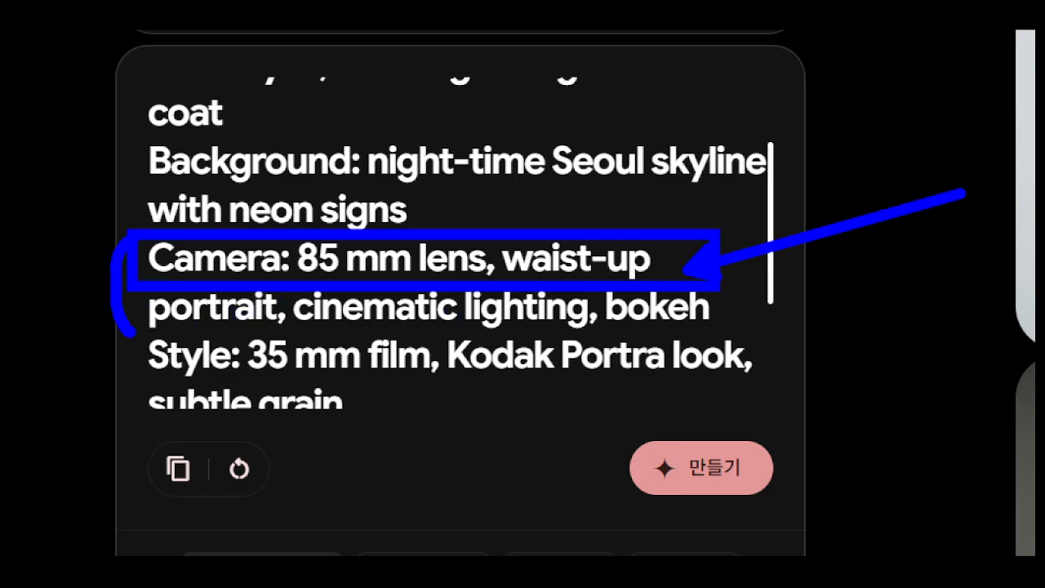
{"action": "key", "text": "Escape"}
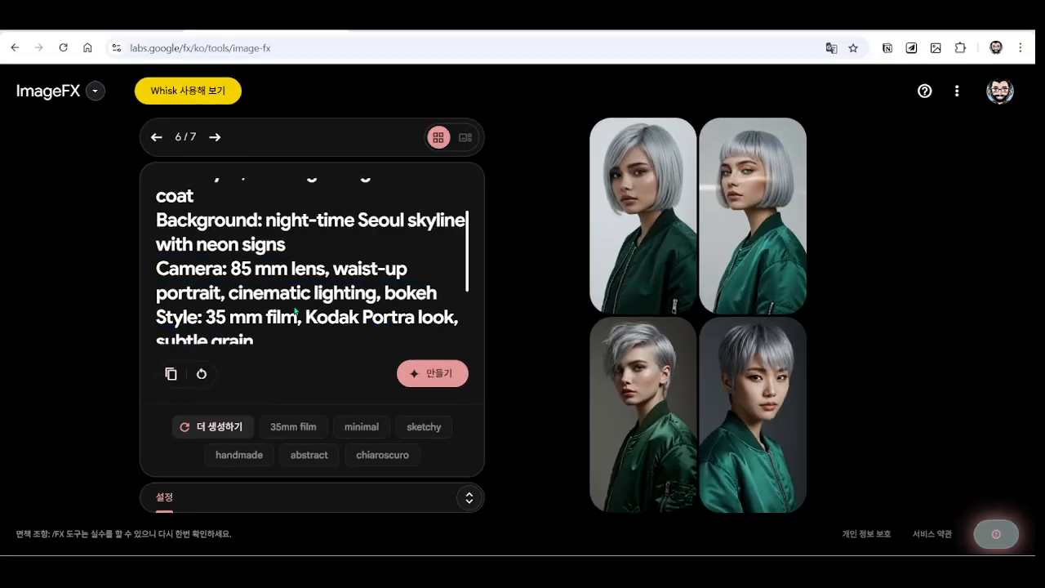
Frame the prompt's Camera and Style lines with a box and underline the Kodak Portra look description
{"action": "scroll", "coordinate": [267, 300], "scroll_direction": "down", "scroll_amount": 1}
{"action": "key", "text": "ctrl+1"}
{"action": "left_click", "coordinate": [243, 271]}
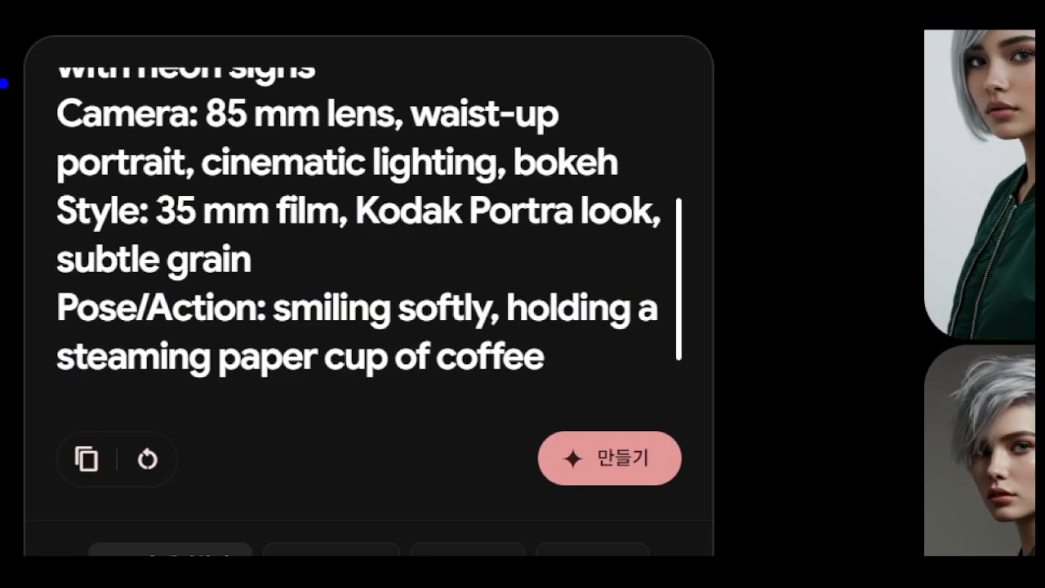
{"action": "left_click_drag", "start_coordinate": [3, 83], "coordinate": [724, 285]}
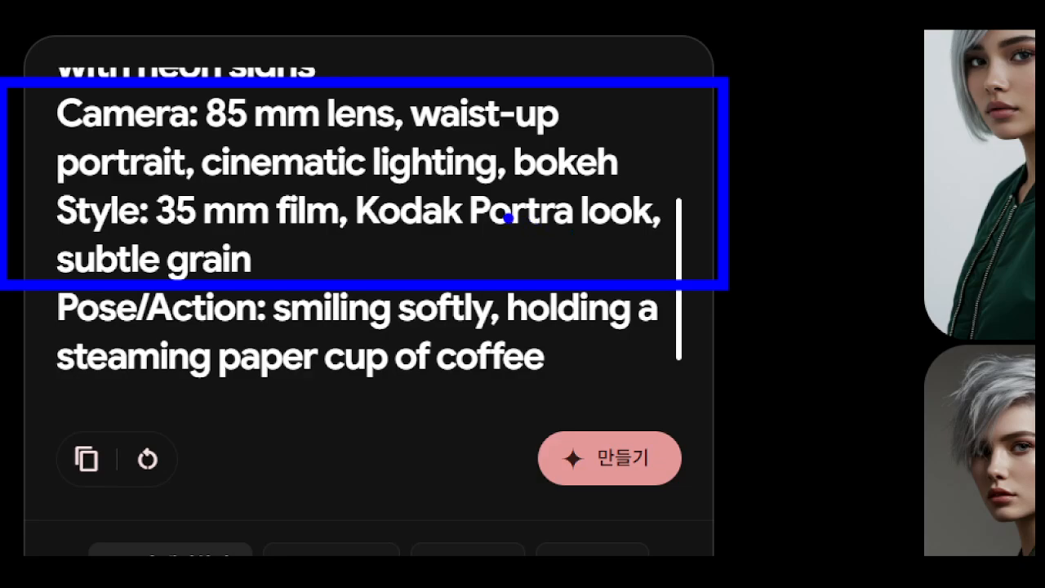
{"action": "left_click_drag", "start_coordinate": [388, 243], "coordinate": [639, 242]}
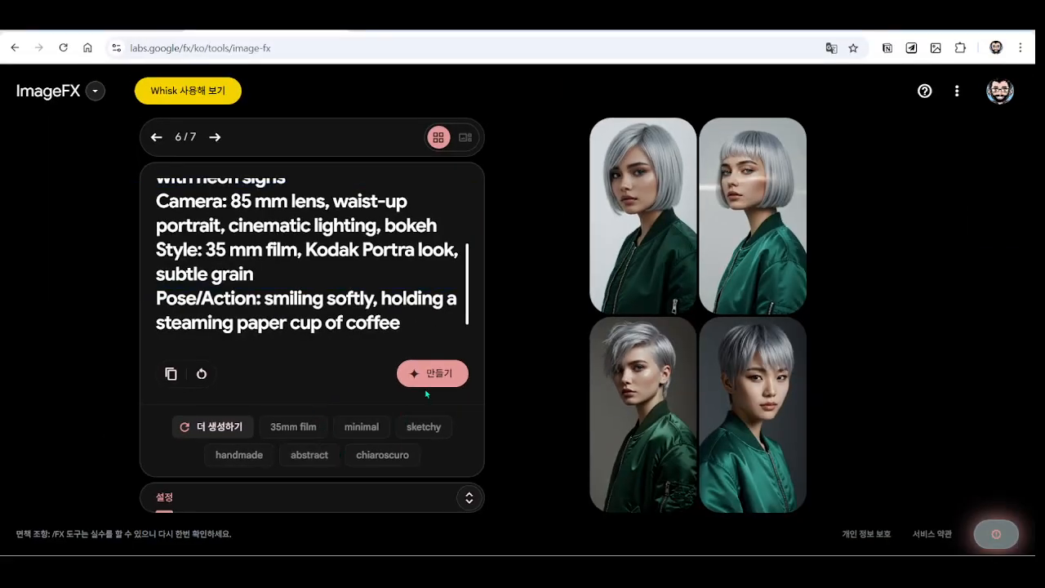
Generate the images for the scene 1 prompt and read the prompt against the results
{"action": "left_click", "coordinate": [427, 373]}
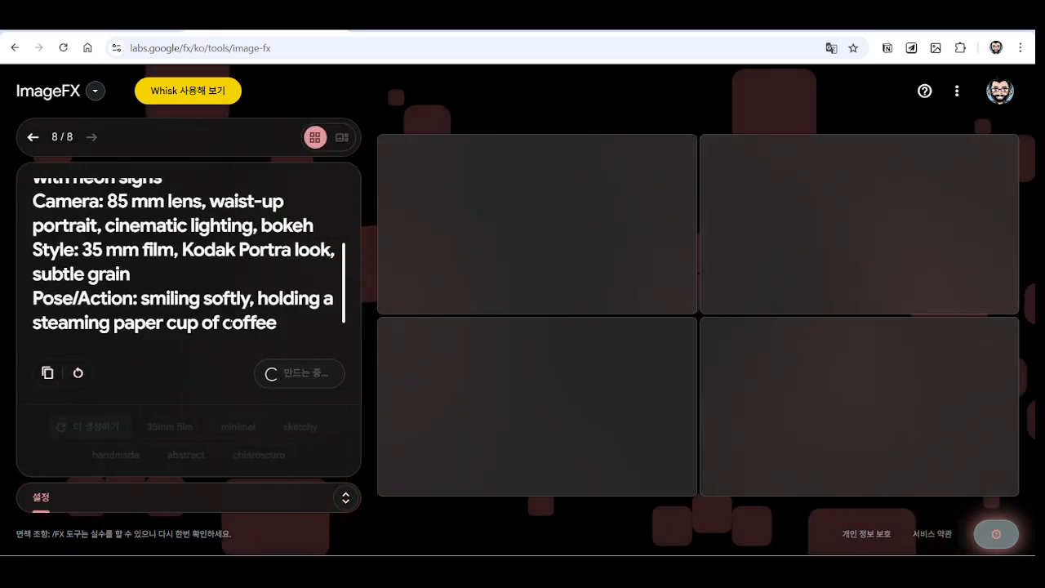
{"action": "scroll", "coordinate": [231, 322], "scroll_direction": "up", "scroll_amount": 5}
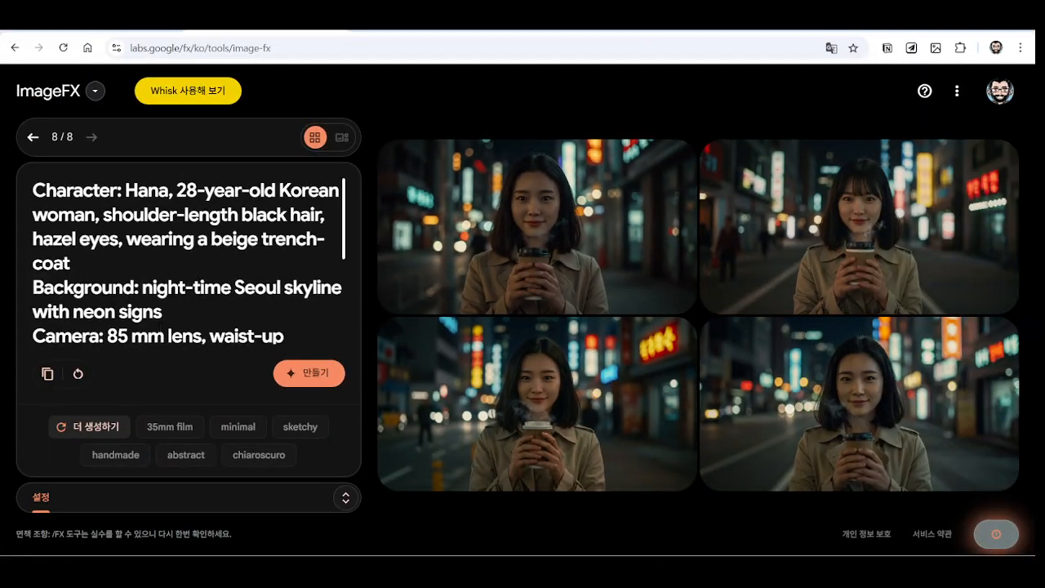
{"action": "scroll", "coordinate": [367, 343], "scroll_direction": "down", "scroll_amount": 3}
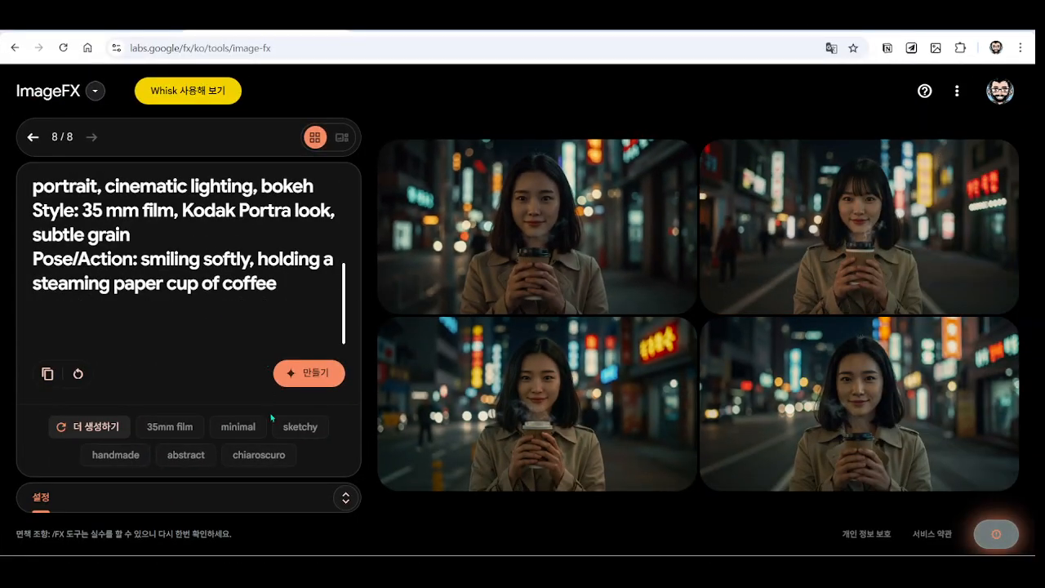
Lock the seed in the ImageFX settings and return to the prompt
{"action": "left_click", "coordinate": [345, 497]}
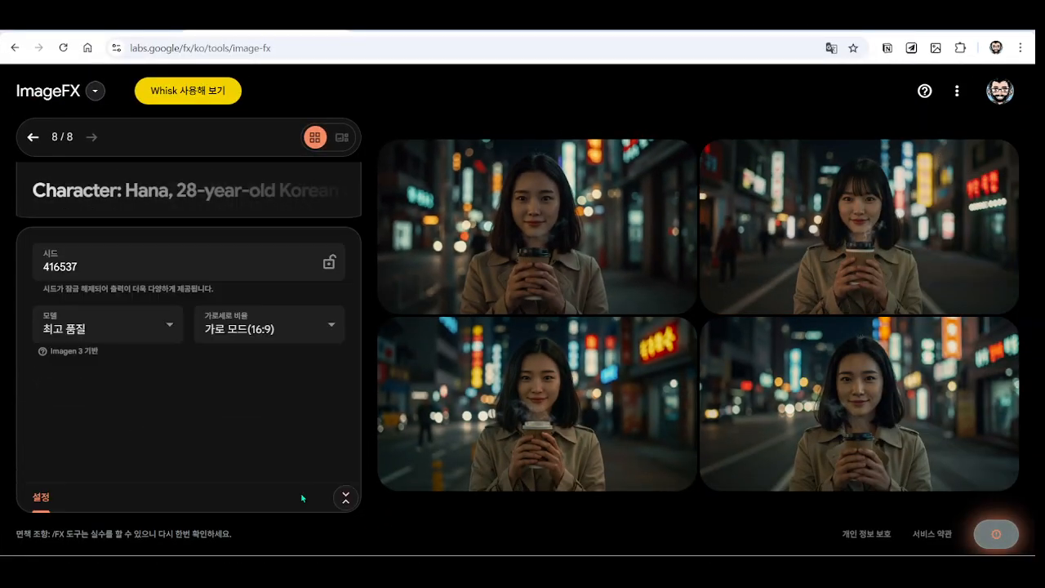
{"action": "left_click", "coordinate": [328, 261]}
{"action": "left_click", "coordinate": [277, 196]}
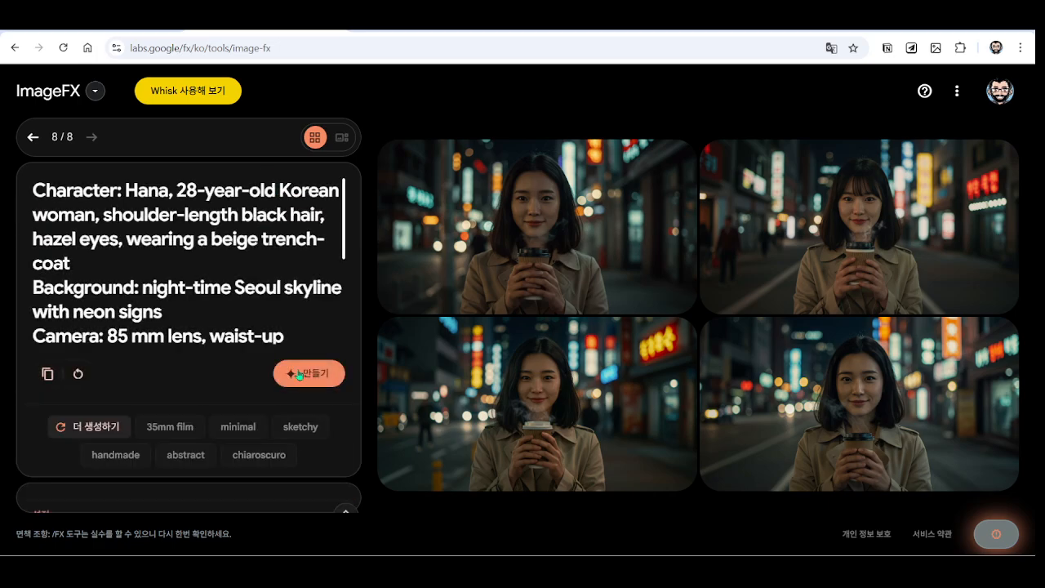
Copy scene 2's pose "looking to the left, wind blowing hair gently" from the ChatGPT answer and return to ImageFX
{"action": "scroll", "coordinate": [176, 286], "scroll_direction": "down", "scroll_amount": 1}
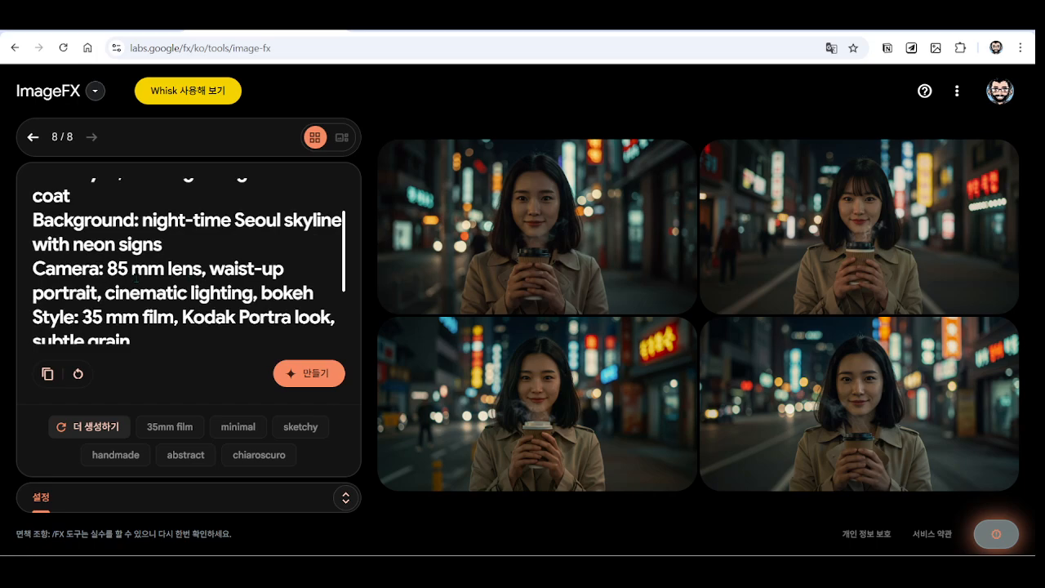
{"action": "scroll", "coordinate": [109, 275], "scroll_direction": "down", "scroll_amount": 1}
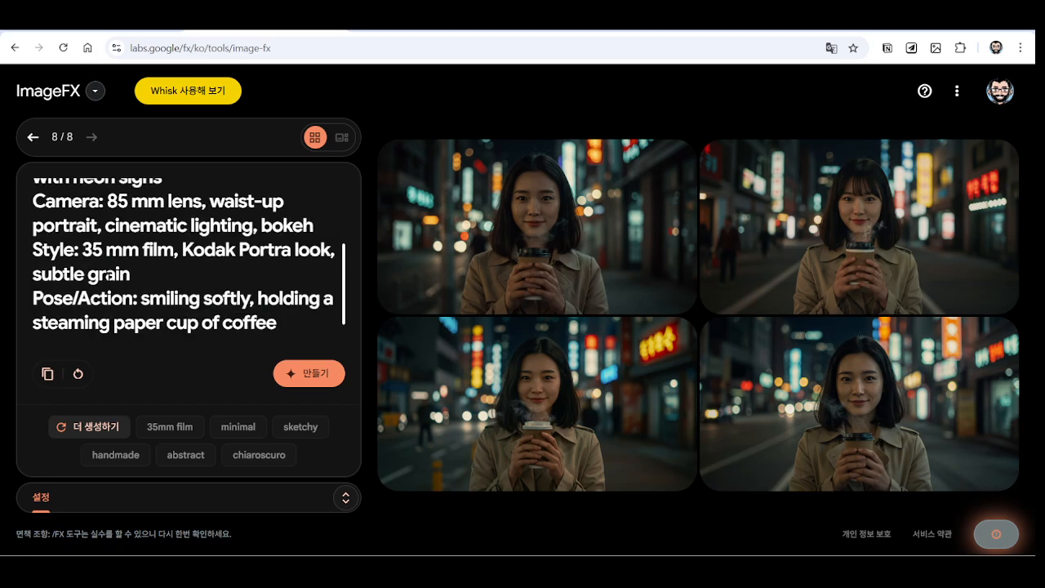
{"action": "left_click", "coordinate": [143, 31]}
{"action": "left_click", "coordinate": [511, 402]}
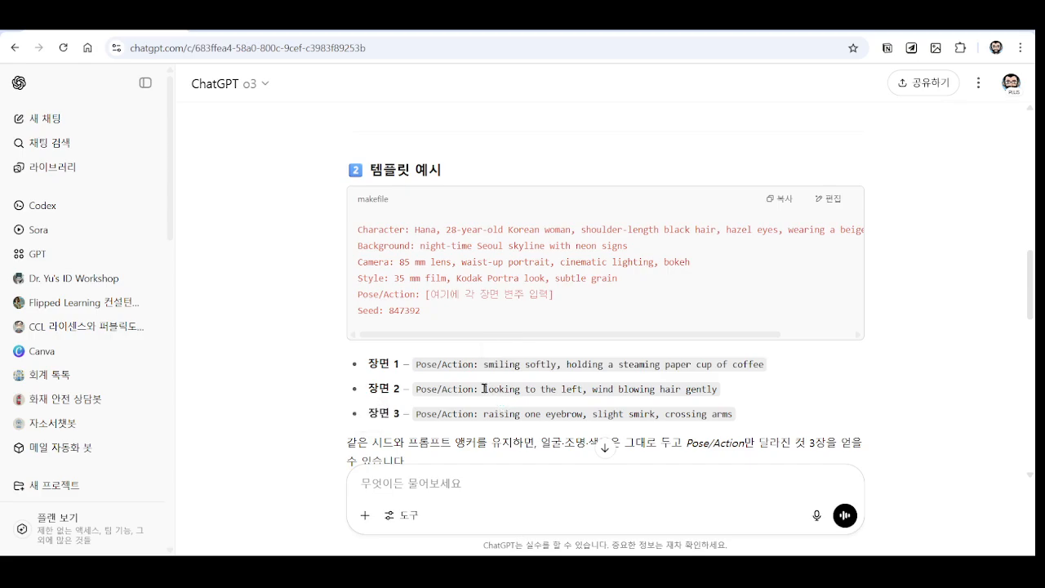
{"action": "left_click_drag", "start_coordinate": [480, 388], "coordinate": [722, 395]}
{"action": "key", "text": "ctrl+c"}
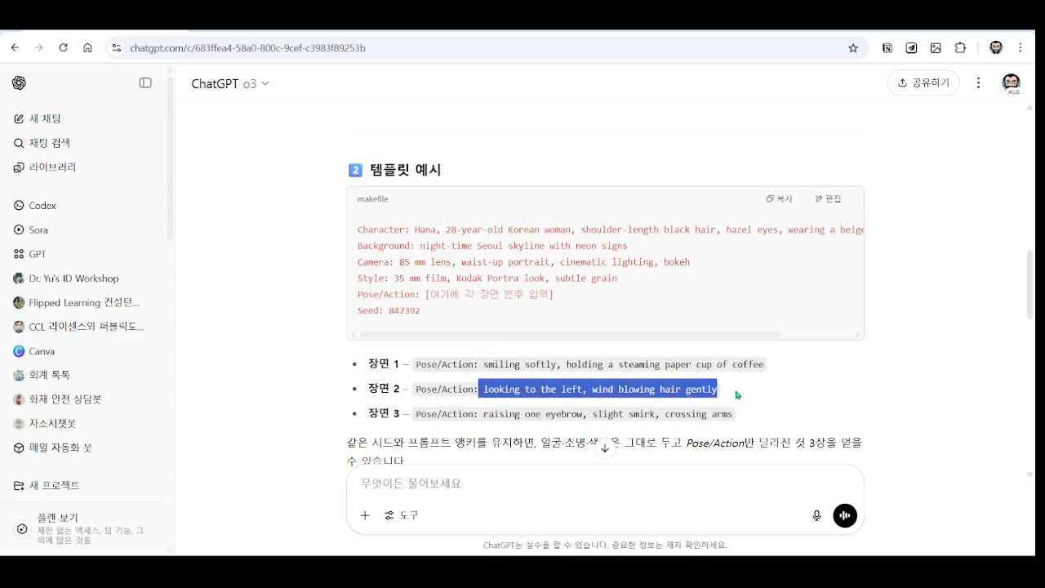
{"action": "left_click", "coordinate": [234, 33]}
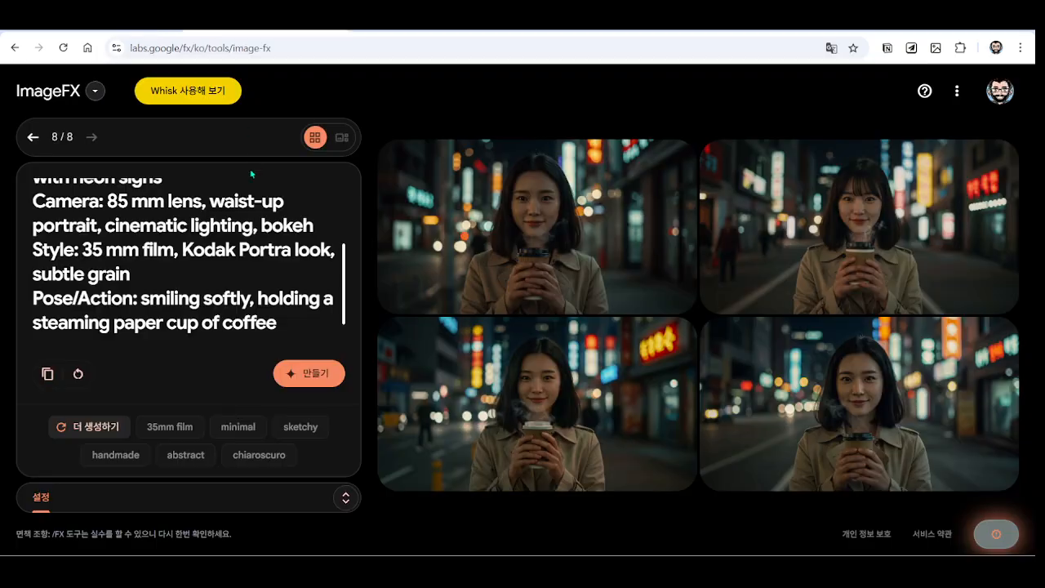
Replace the Pose/Action text with "looking to the left, wind blowing hair gently", generate the images and inspect the result
{"action": "left_click_drag", "start_coordinate": [142, 299], "coordinate": [278, 323]}
{"action": "key", "text": "ctrl+v"}
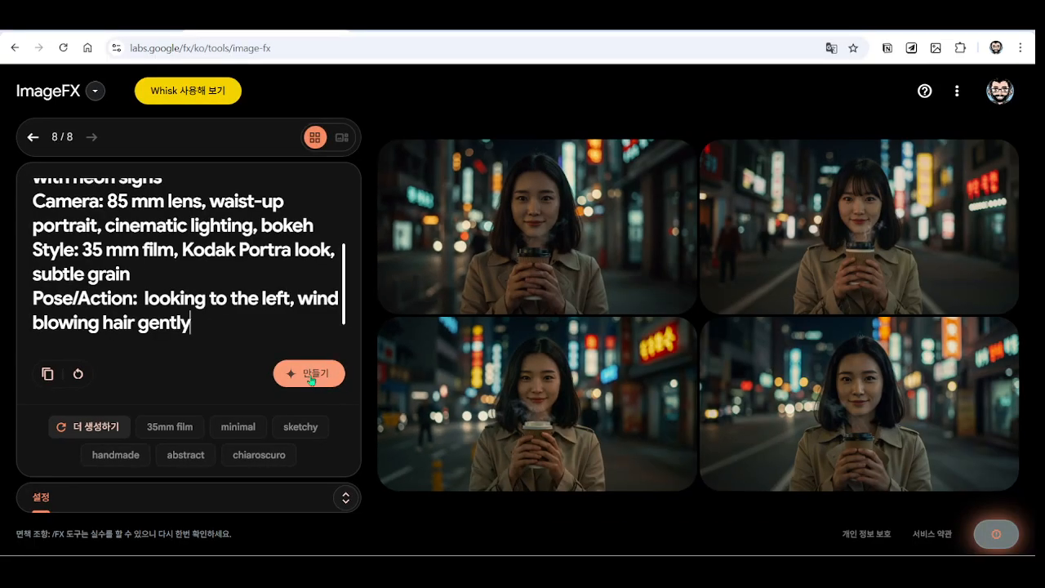
{"action": "left_click", "coordinate": [509, 416]}
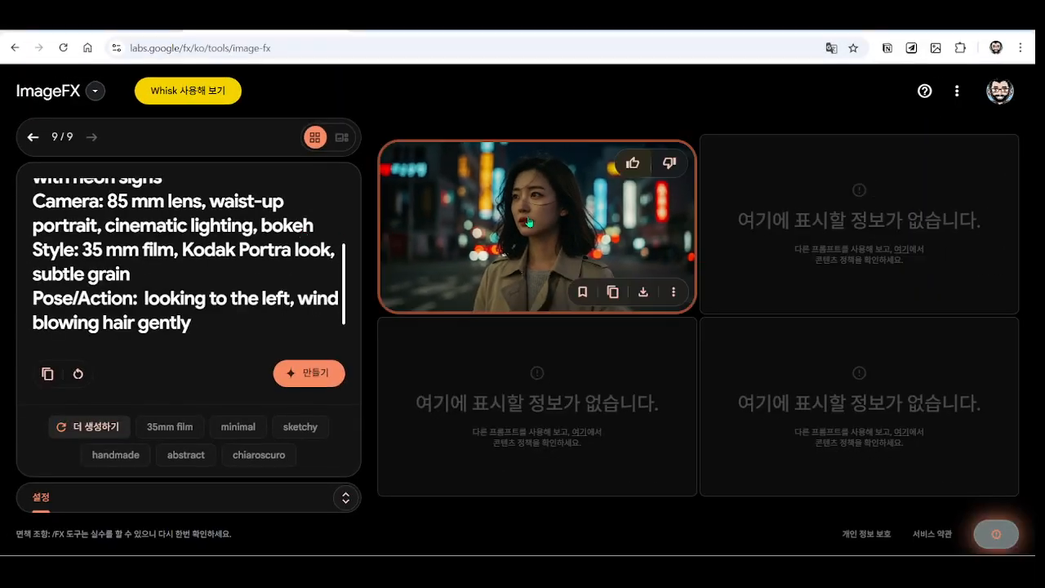
{"action": "key", "text": "super"}
{"action": "left_click", "coordinate": [517, 74]}
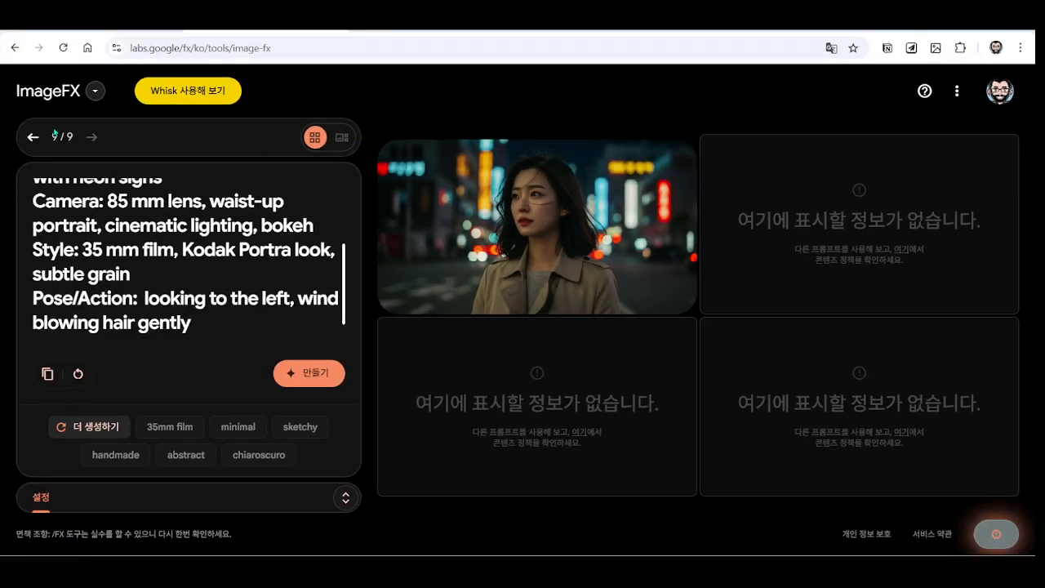
Compare the scene 2 result with the scene 1 images and generate the scene 2 images again
{"action": "left_click", "coordinate": [32, 138]}
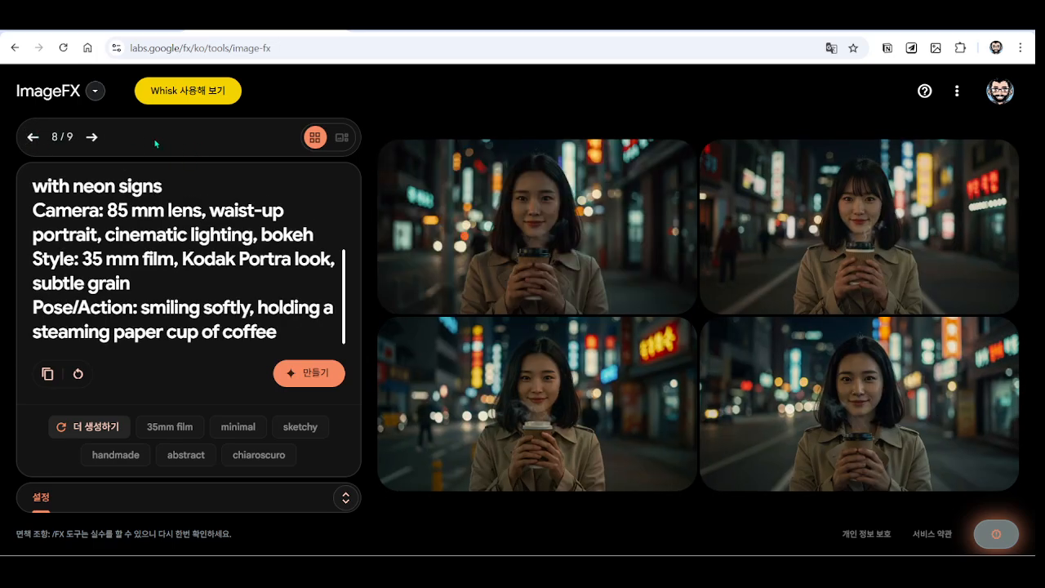
{"action": "left_click", "coordinate": [91, 138]}
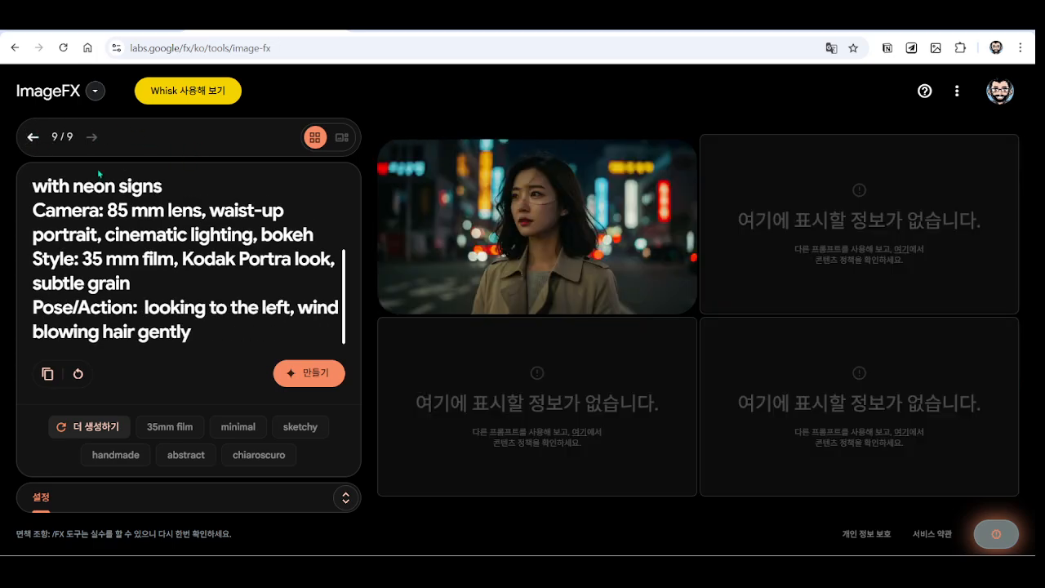
{"action": "left_click", "coordinate": [302, 375]}
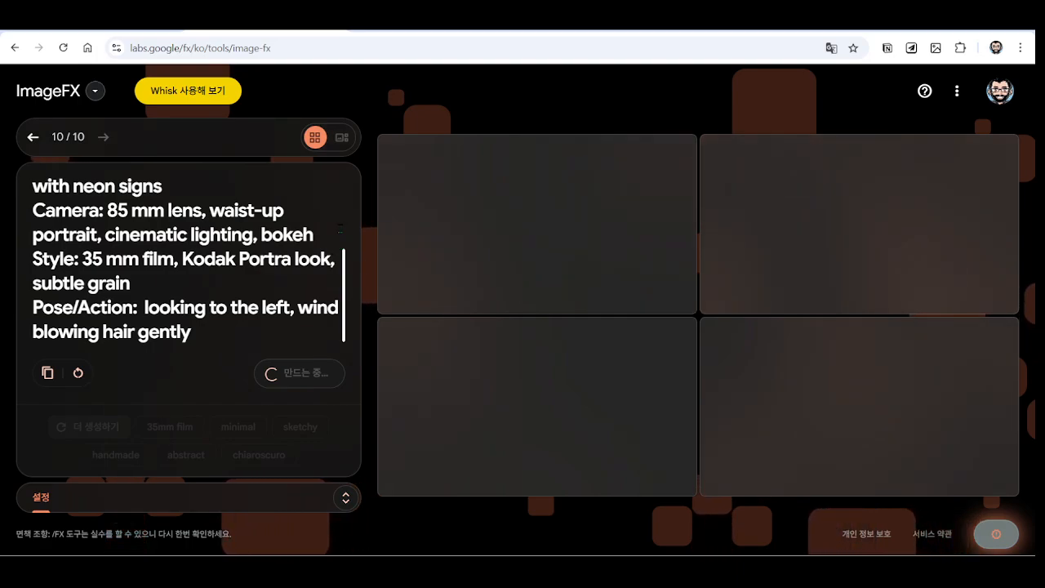
Check the seed in the settings and compare the regenerated scene 2 result with the earlier generations
{"action": "left_click", "coordinate": [345, 497]}
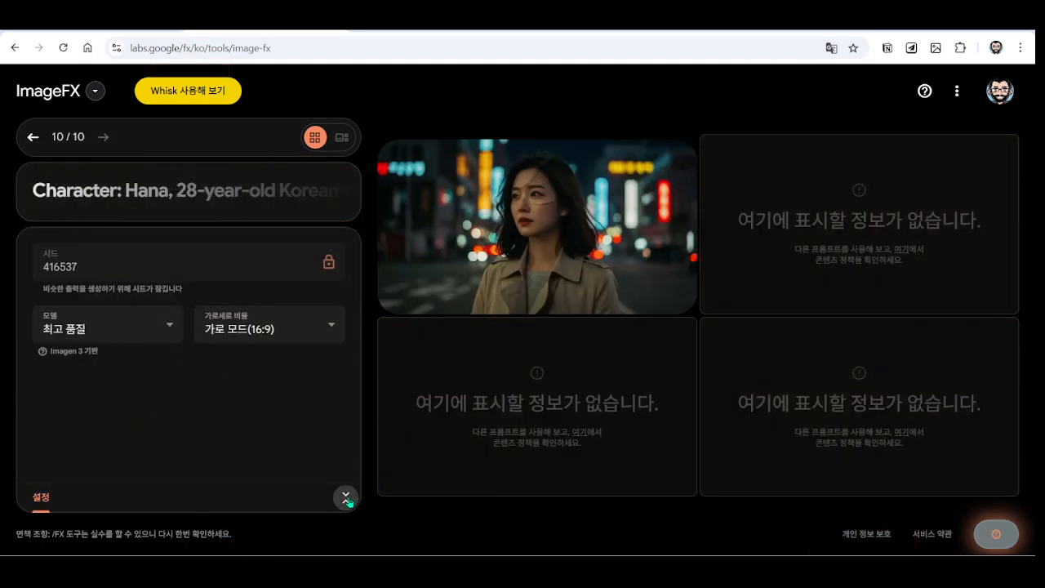
{"action": "left_click", "coordinate": [345, 498]}
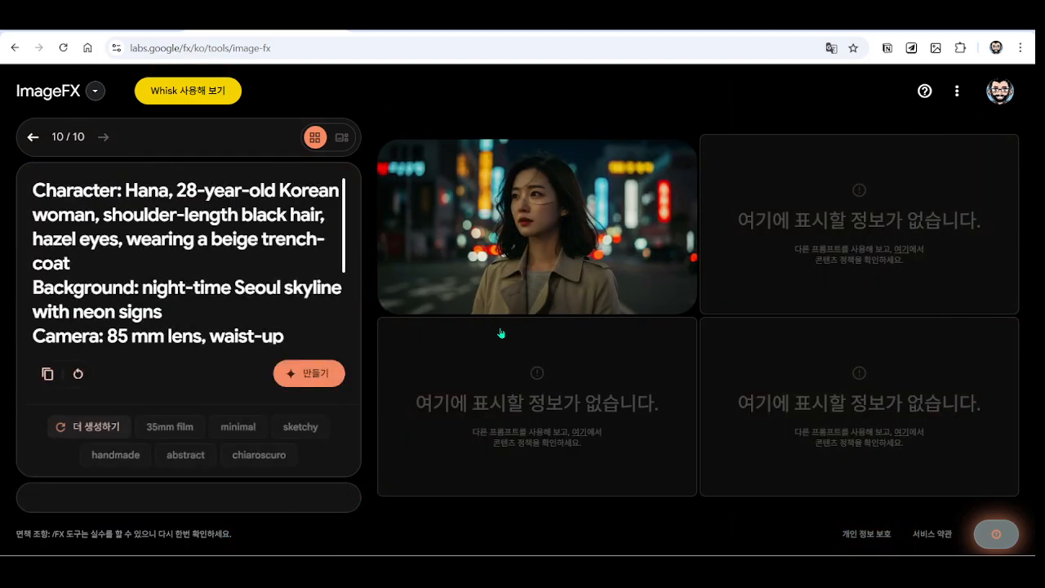
{"action": "left_click", "coordinate": [33, 136]}
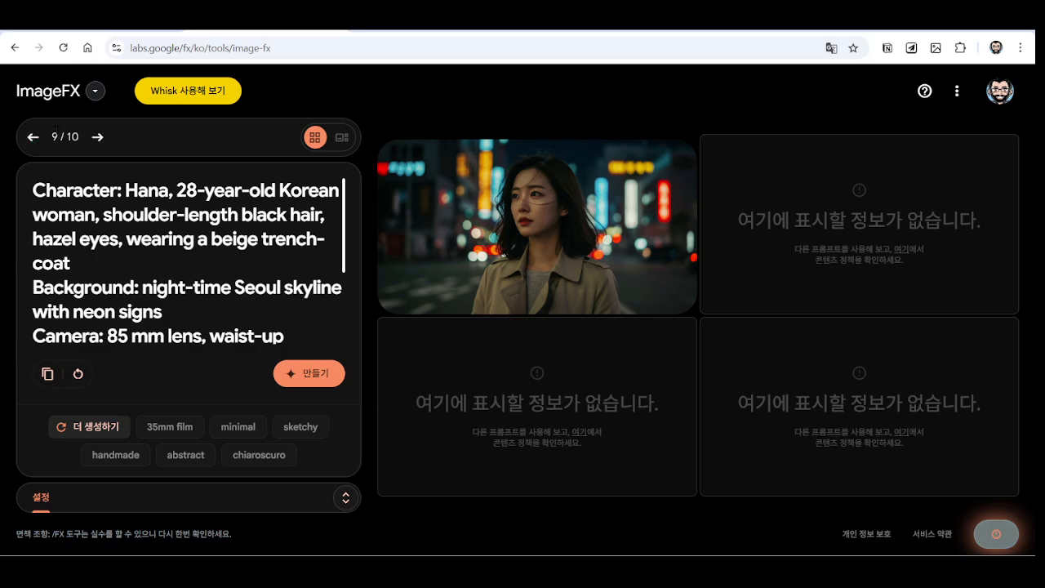
{"action": "left_click", "coordinate": [96, 137]}
{"action": "left_click", "coordinate": [33, 136]}
{"action": "left_click", "coordinate": [34, 137]}
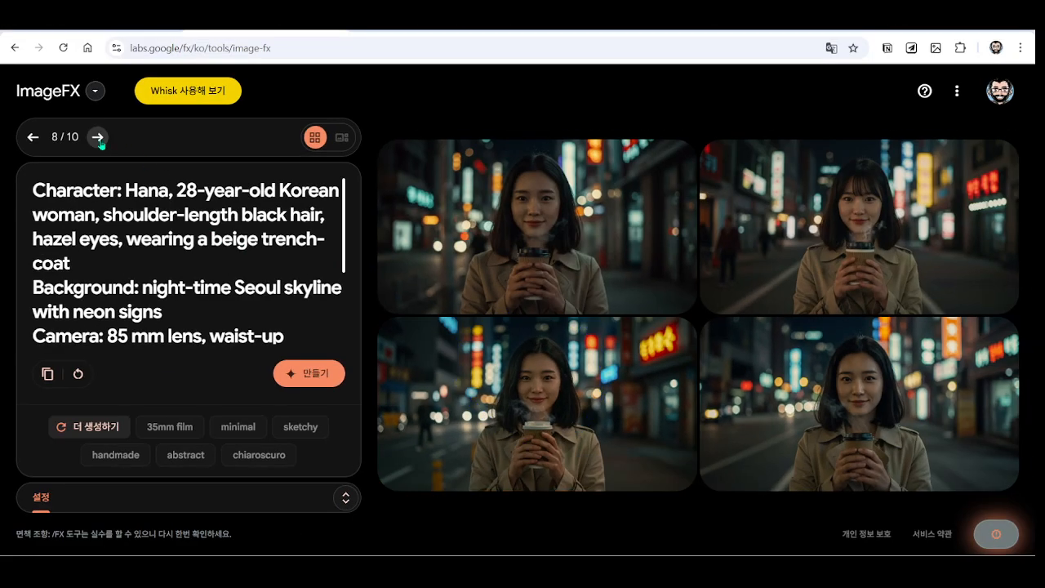
{"action": "left_click", "coordinate": [98, 136]}
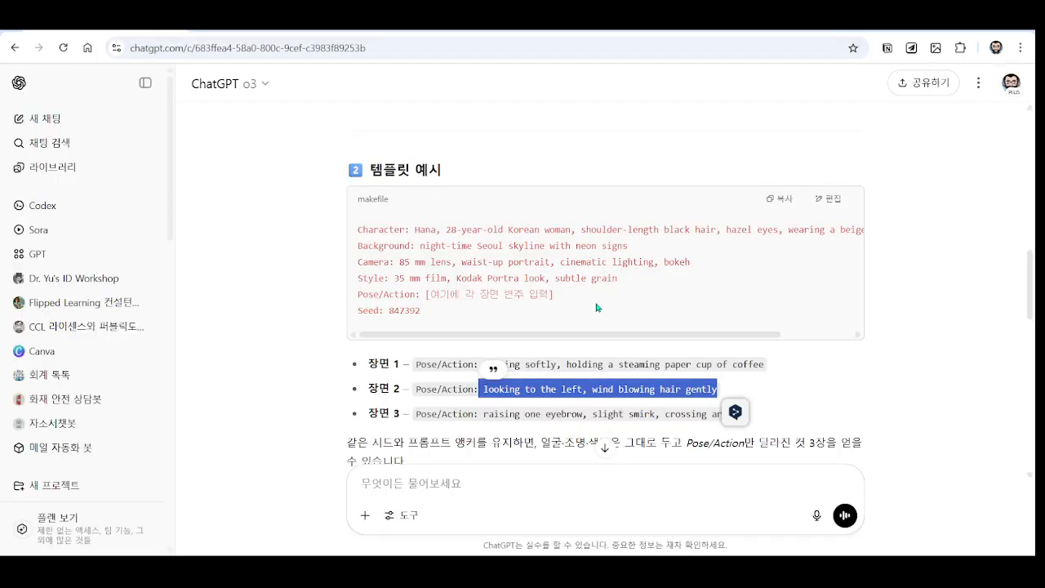
Copy scene 3's pose "raising one eyebrow, slight smirk, crossing arms" from the ChatGPT answer and return to ImageFX
{"action": "scroll", "coordinate": [597, 308], "scroll_direction": "down", "scroll_amount": 1}
{"action": "left_click", "coordinate": [527, 344]}
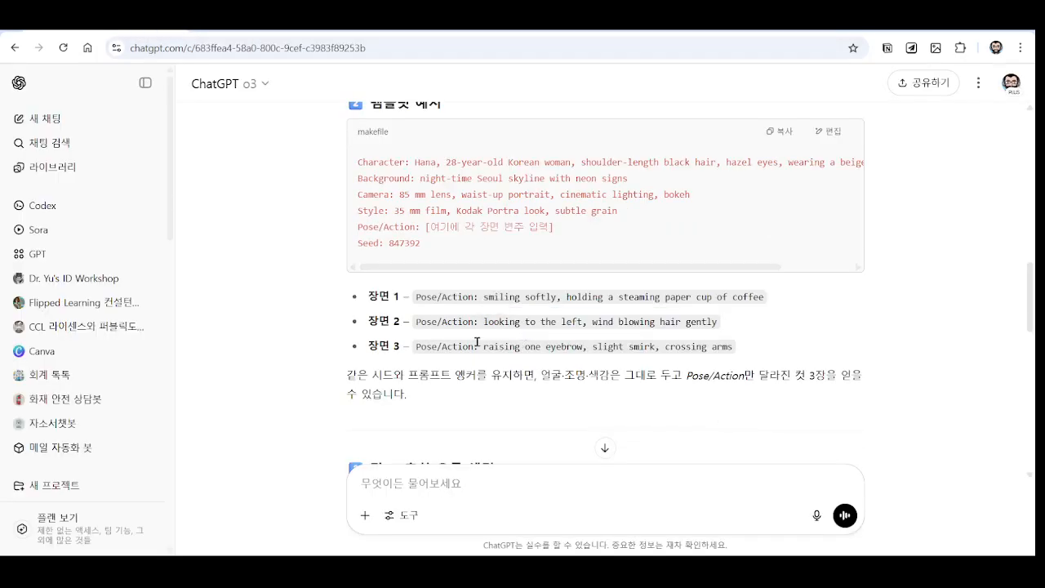
{"action": "left_click_drag", "start_coordinate": [481, 346], "coordinate": [735, 351]}
{"action": "key", "text": "ctrl+c"}
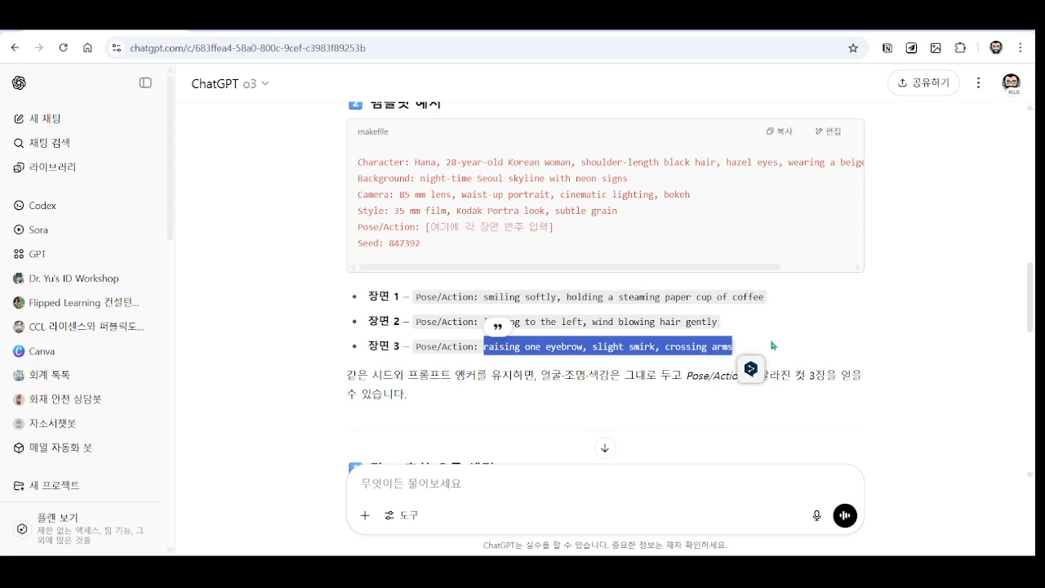
{"action": "left_click", "coordinate": [325, 31]}
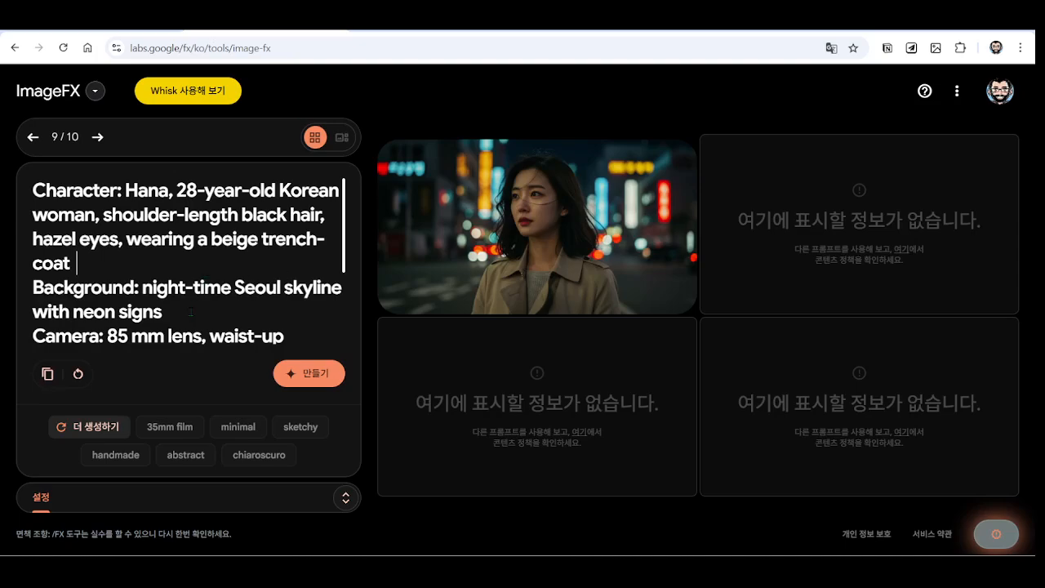
Replace the Pose/Action text with "raising one eyebrow, slight smirk, crossing arms" and generate the images
{"action": "scroll", "coordinate": [167, 333], "scroll_direction": "down", "scroll_amount": 2}
{"action": "left_click_drag", "start_coordinate": [144, 308], "coordinate": [192, 332]}
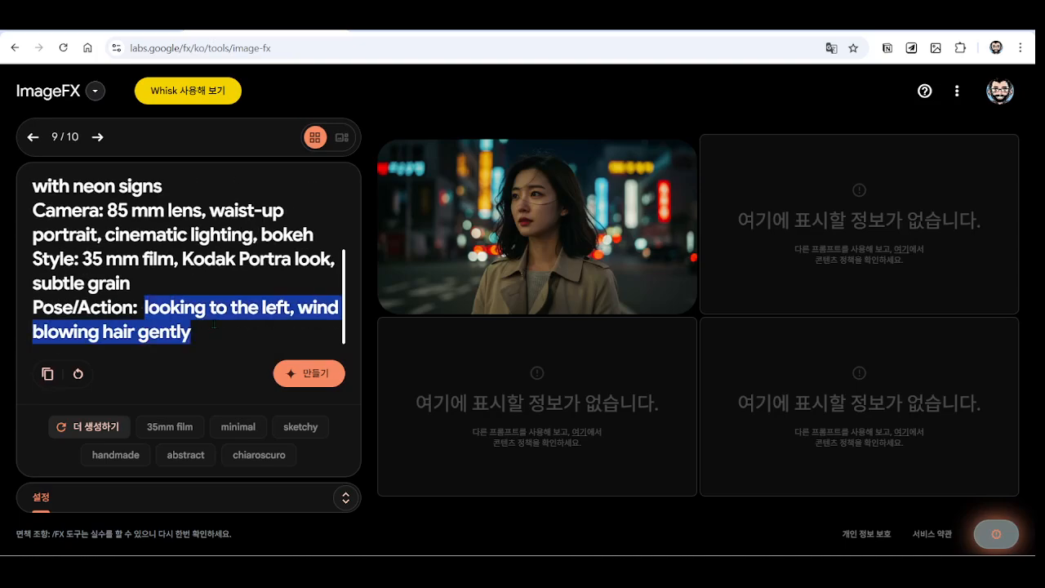
{"action": "key", "text": "ctrl+v"}
{"action": "left_click", "coordinate": [314, 375]}
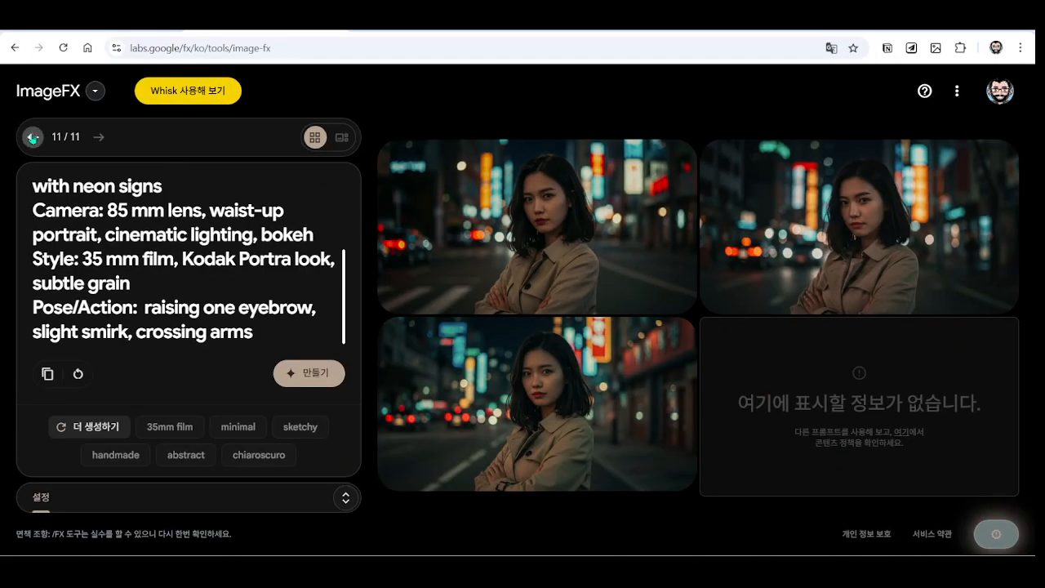
Compare the scene 3 images with the scene 2 result and check the generation settings
{"action": "left_click", "coordinate": [35, 136]}
{"action": "left_click", "coordinate": [101, 137]}
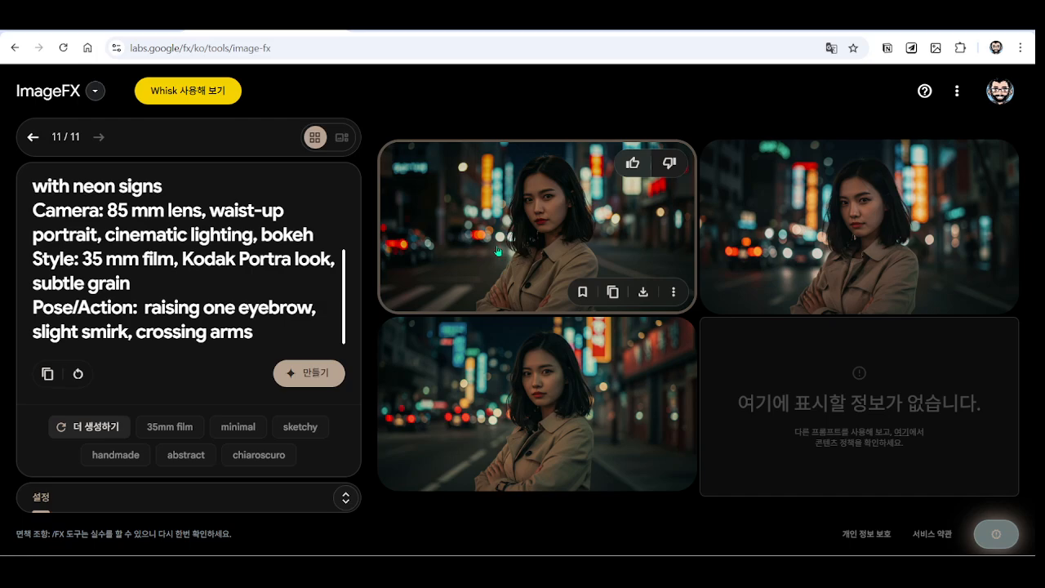
{"action": "left_click", "coordinate": [34, 137]}
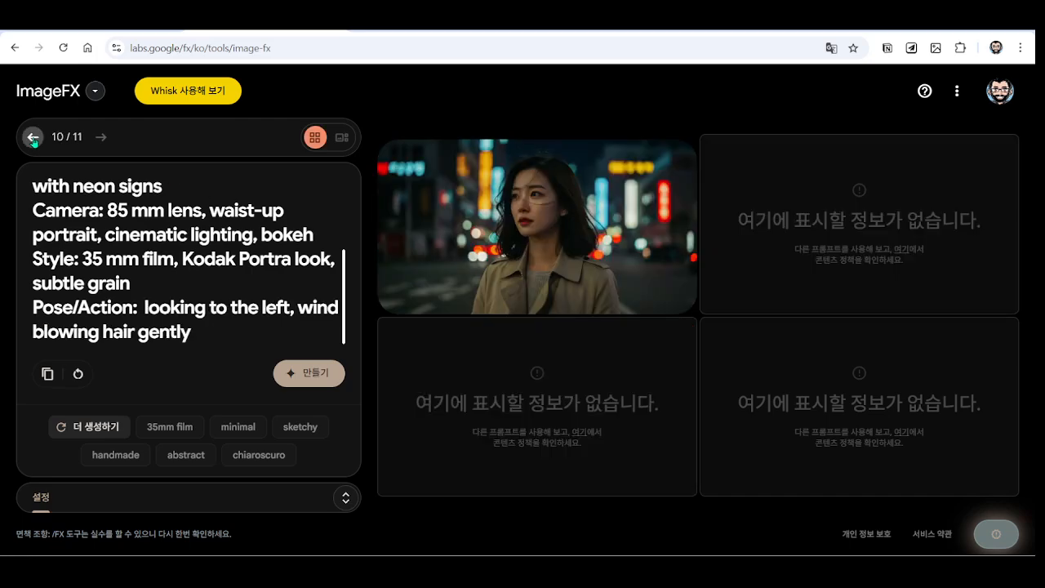
{"action": "left_click", "coordinate": [100, 137]}
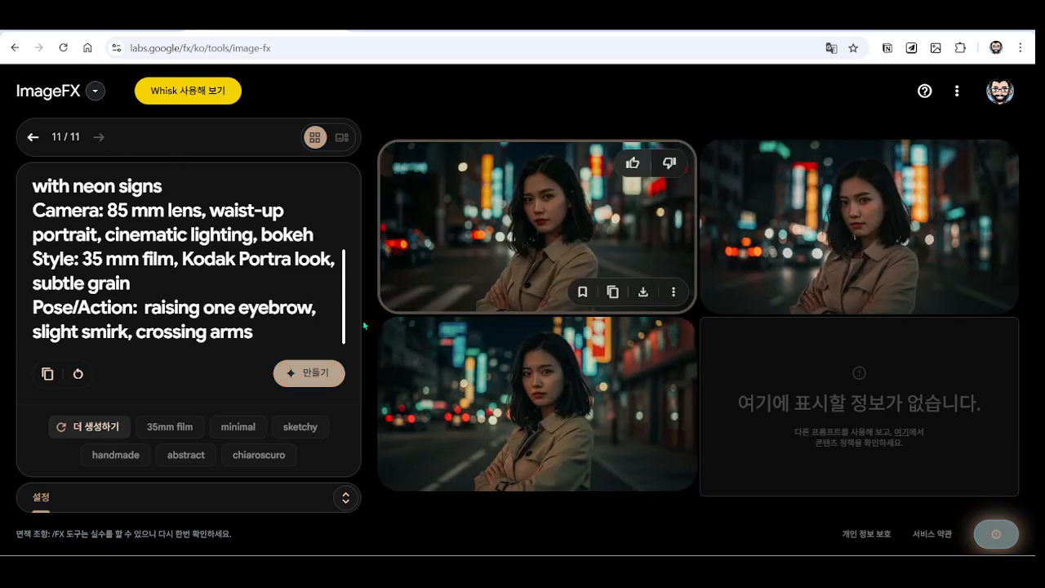
{"action": "left_click", "coordinate": [346, 498]}
{"action": "left_click", "coordinate": [346, 497]}
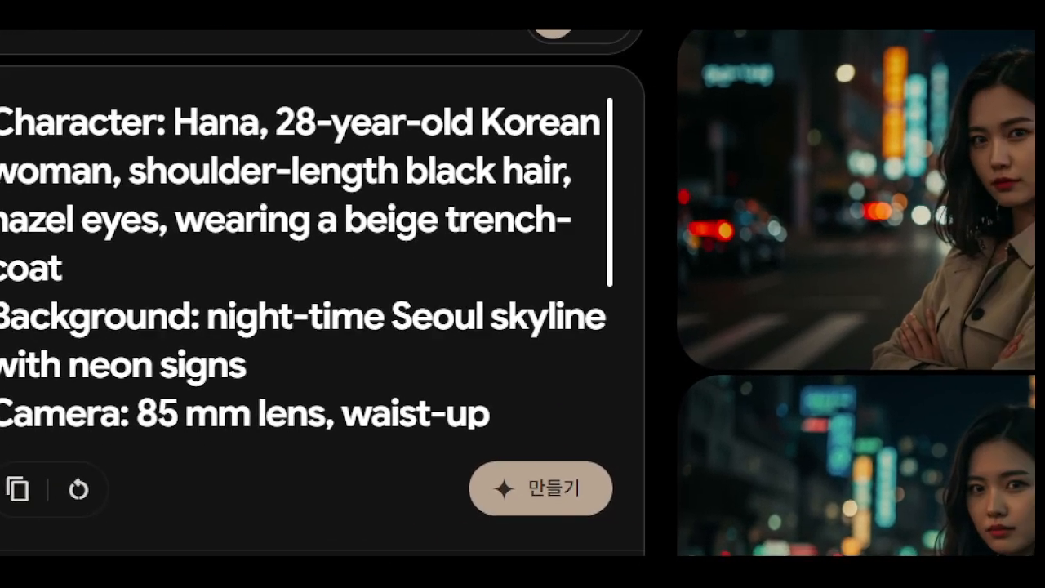
Set the trench-coat colour in the prompt's Character line to "pink"
{"action": "left_click_drag", "start_coordinate": [325, 249], "coordinate": [482, 250]}
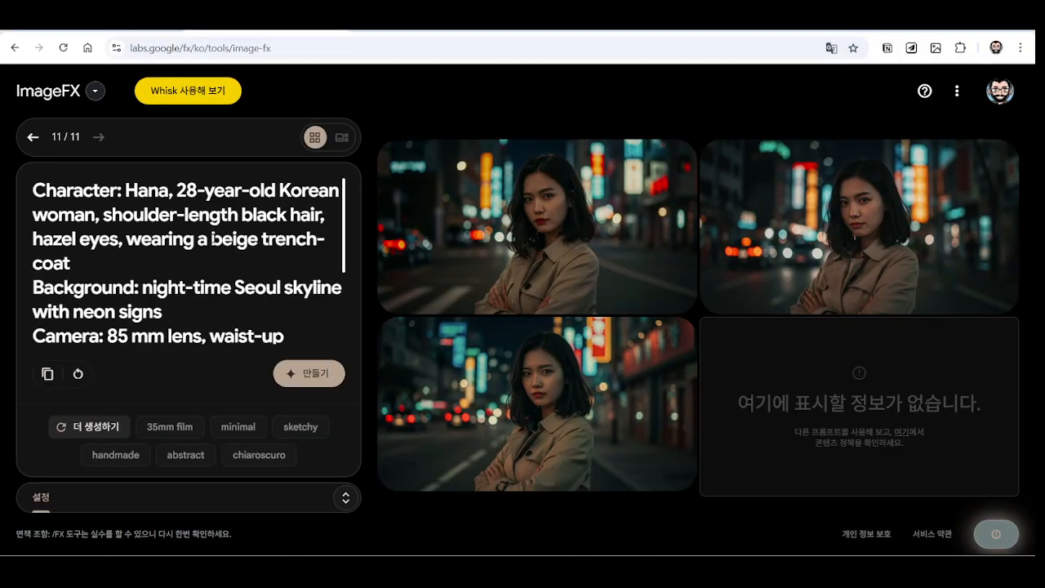
{"action": "left_click_drag", "start_coordinate": [255, 238], "coordinate": [210, 239]}
{"action": "type", "text": "ㄱㄷㄹ"}
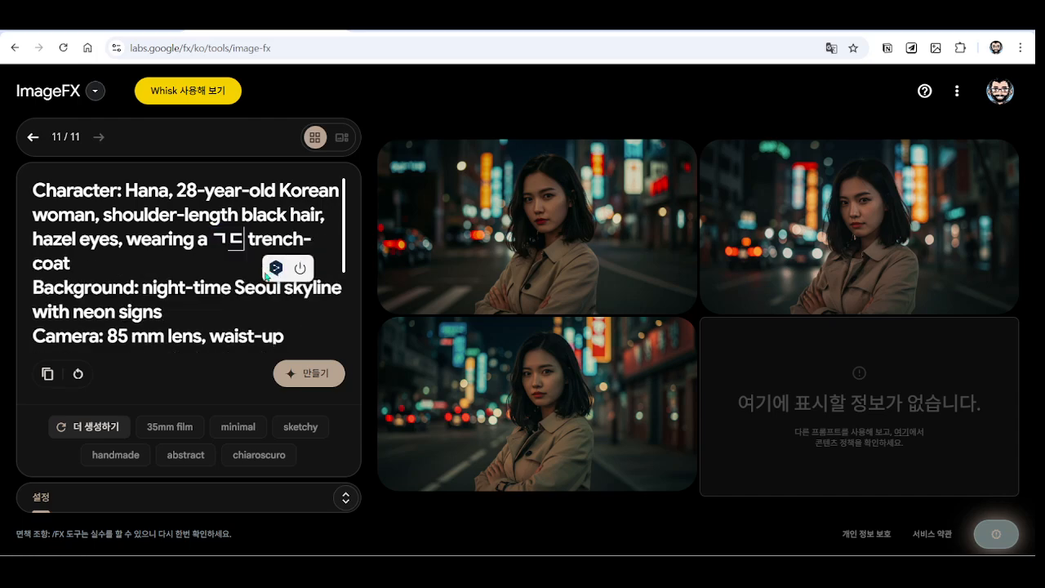
{"action": "key", "text": "BackSpace"}
{"action": "key", "text": "BackSpace"}
{"action": "key", "text": "BackSpace"}
{"action": "type", "text": "red"}
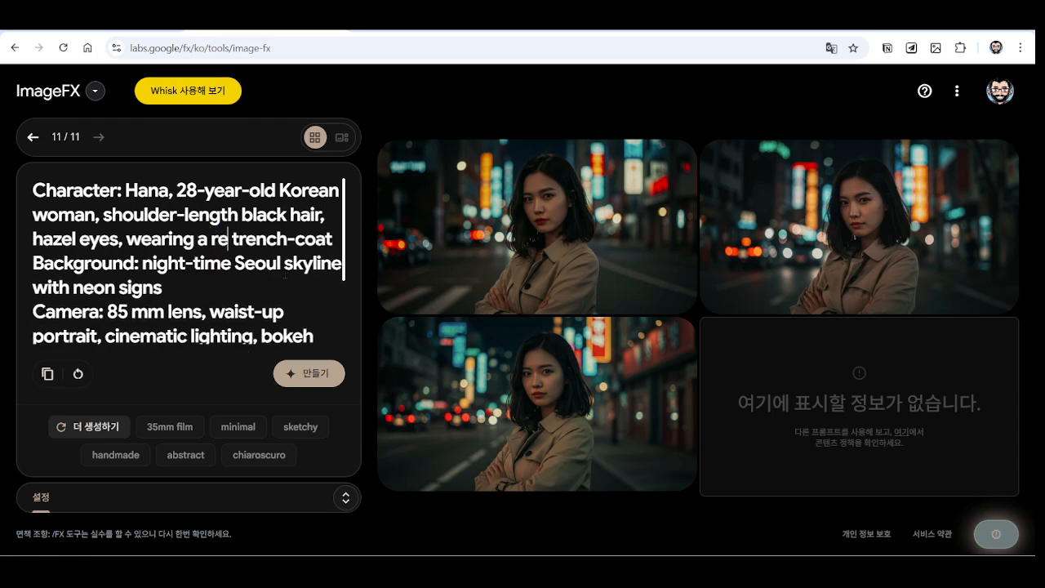
{"action": "key", "text": "BackSpace"}
{"action": "key", "text": "BackSpace"}
{"action": "key", "text": "BackSpace"}
{"action": "type", "text": "red"}
{"action": "key", "text": "BackSpace"}
{"action": "key", "text": "BackSpace"}
{"action": "key", "text": "BackSpace"}
{"action": "type", "text": "pin"}
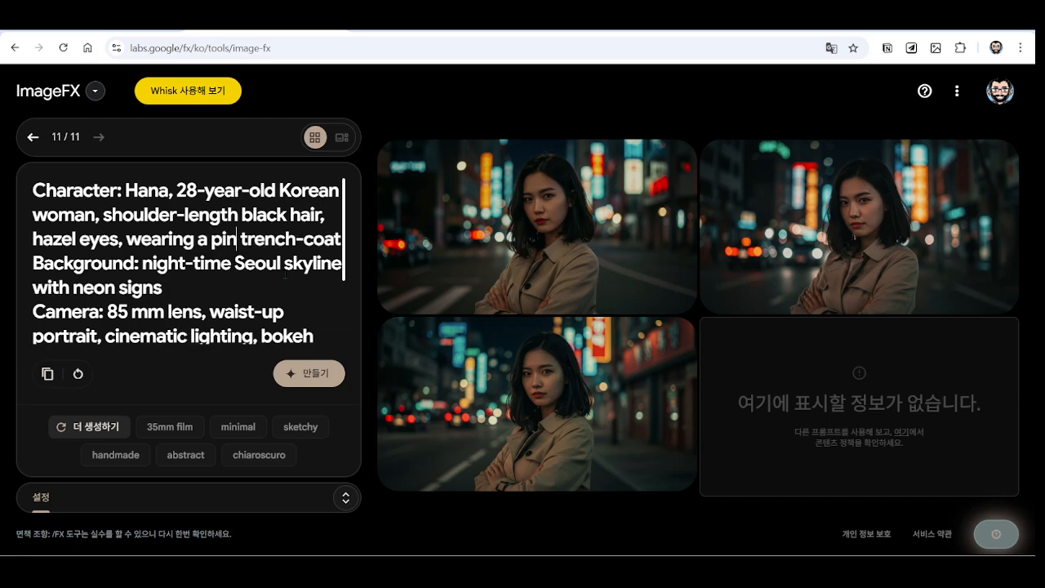
{"action": "type", "text": "k"}
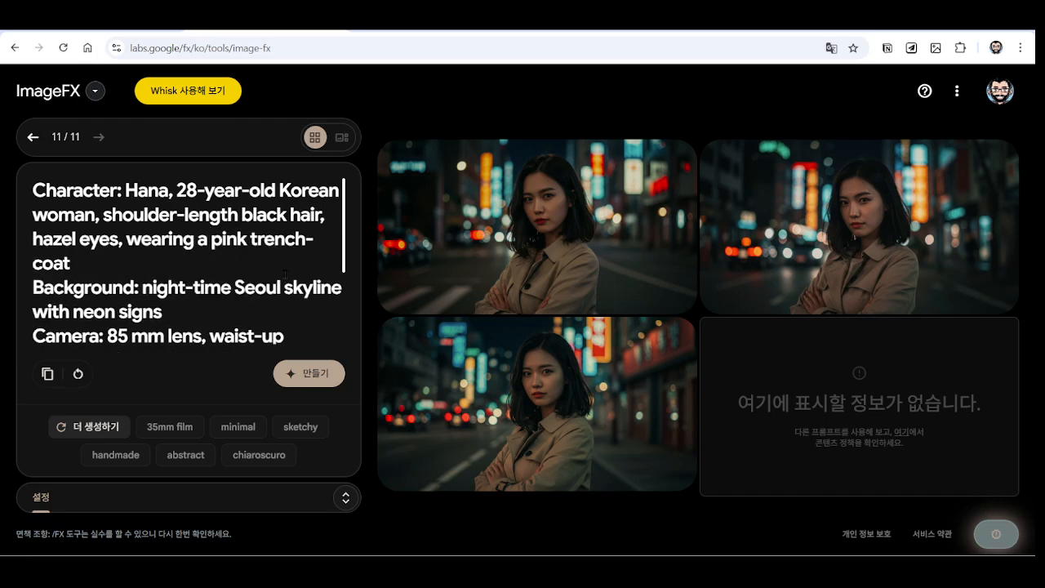
Replace "night" with "day" in the Background line so it reads "day-time Seoul skyline"
{"action": "left_click_drag", "start_coordinate": [146, 287], "coordinate": [187, 287]}
{"action": "type", "text": "ㅇ묘"}
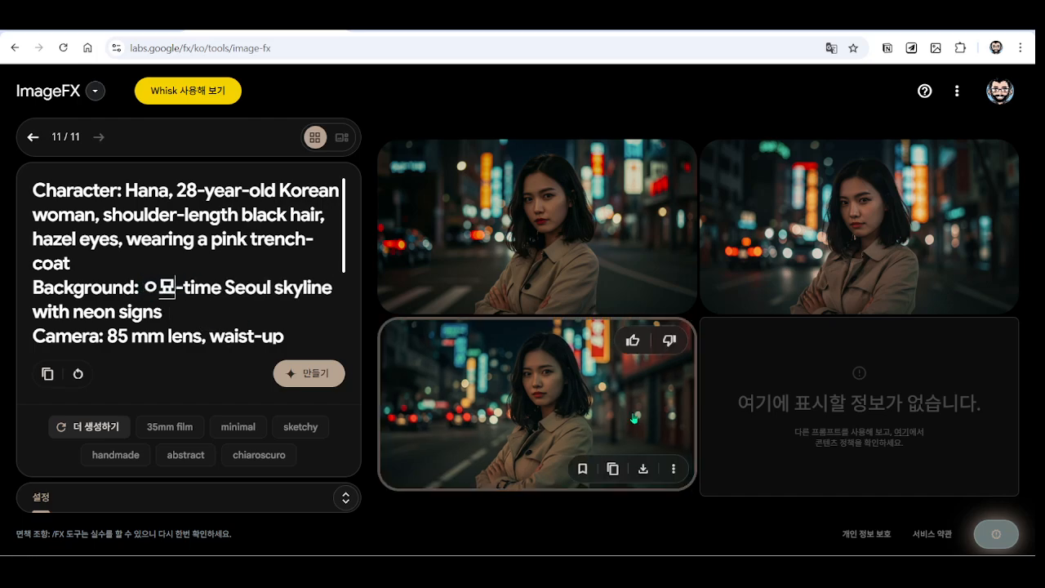
{"action": "key", "text": "BackSpace"}
{"action": "key", "text": "BackSpace"}
{"action": "key", "text": "BackSpace"}
{"action": "type", "text": "day"}
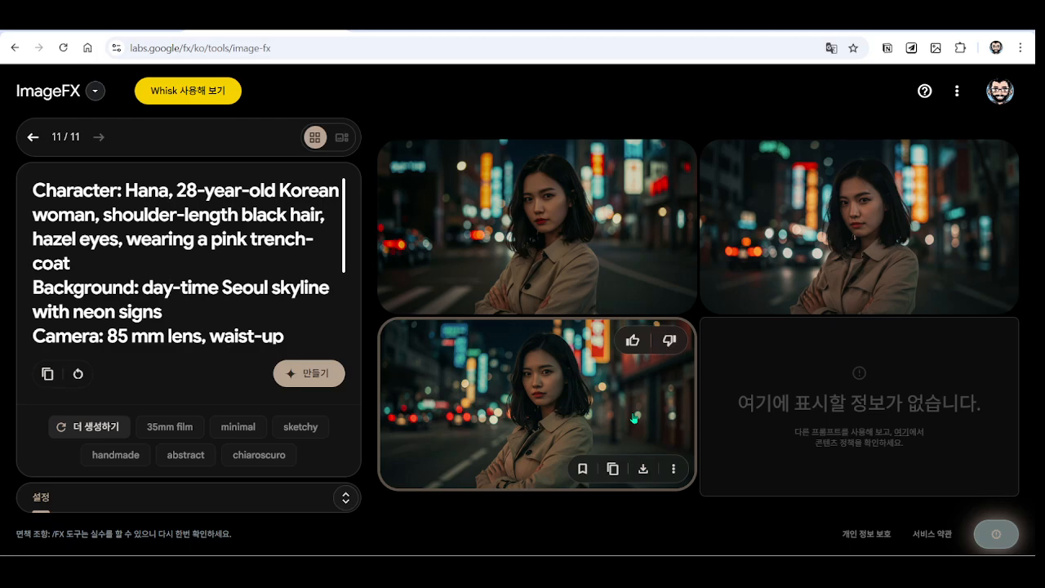
Review the crossing-arms pose in the Pose/Action line and generate images from the pink trench-coat, day-time prompt
{"action": "scroll", "coordinate": [224, 288], "scroll_direction": "down", "scroll_amount": 3}
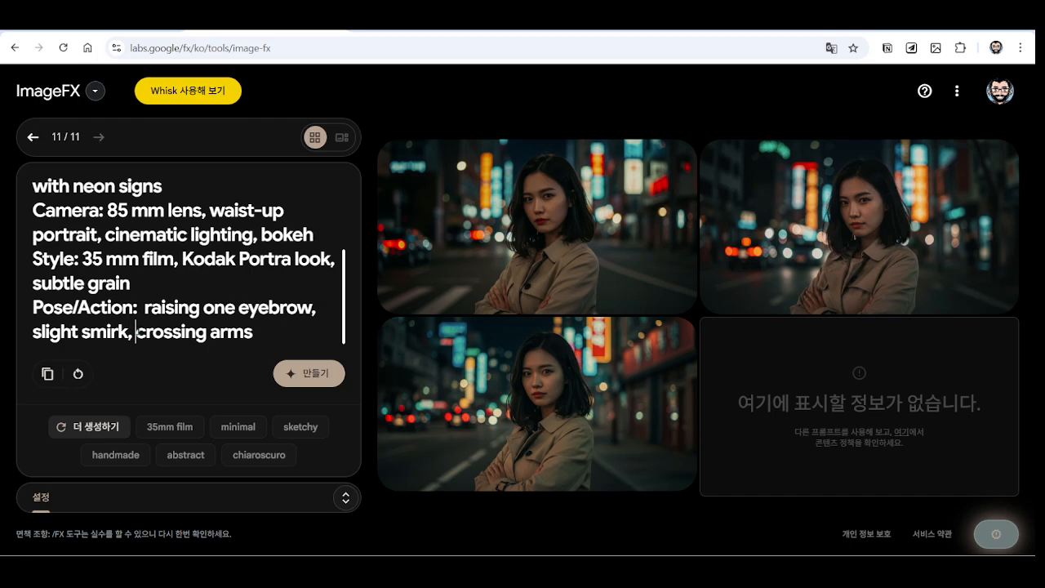
{"action": "left_click_drag", "start_coordinate": [135, 332], "coordinate": [253, 332]}
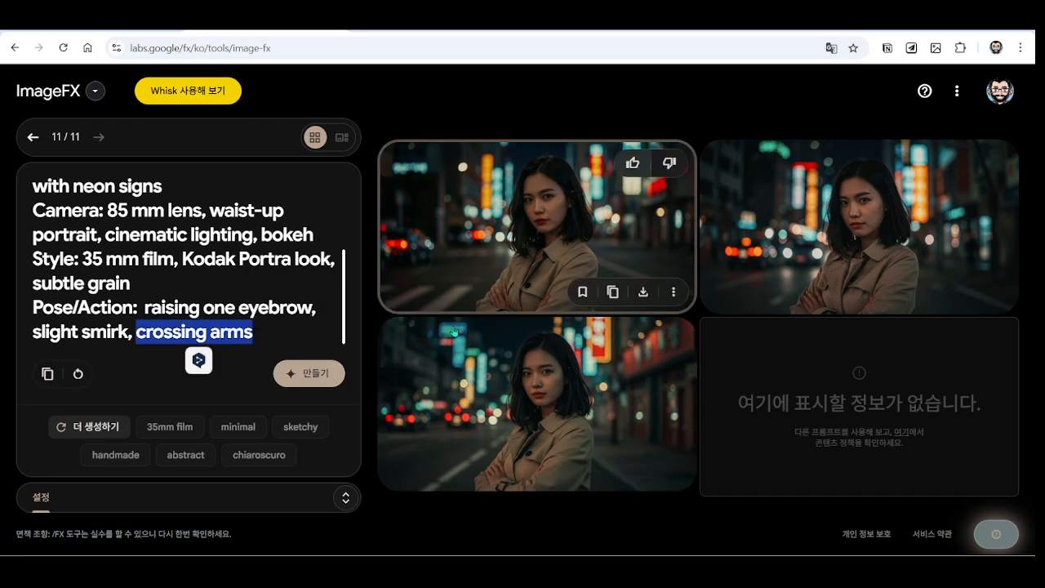
{"action": "left_click", "coordinate": [302, 376]}
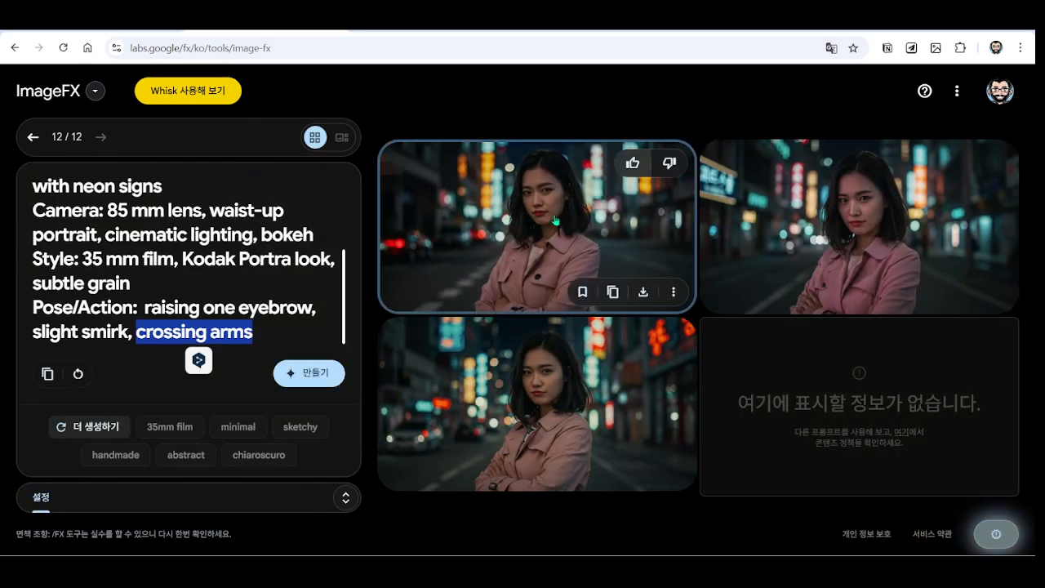
View the first pink-coat image in a new tab and compare the pink-coat results with the beige-coat generation
{"action": "right_click", "coordinate": [547, 223]}
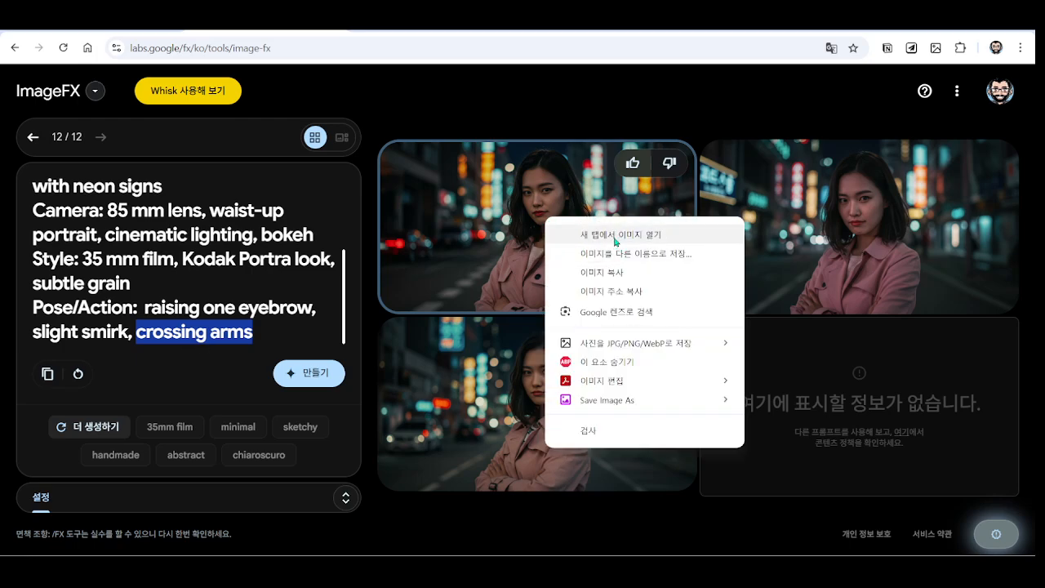
{"action": "left_click", "coordinate": [616, 242]}
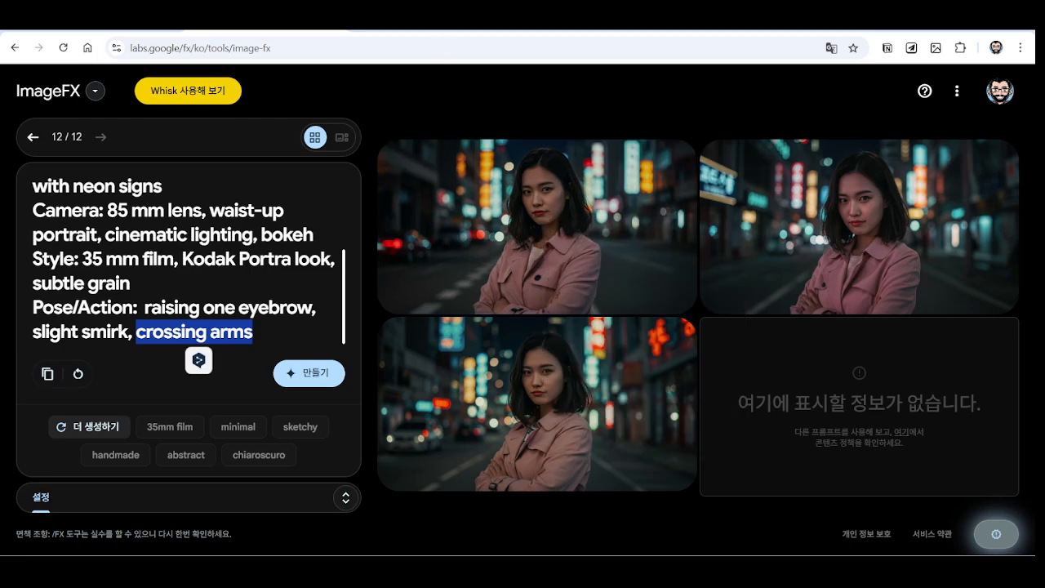
{"action": "key", "text": "ctrl+Tab"}
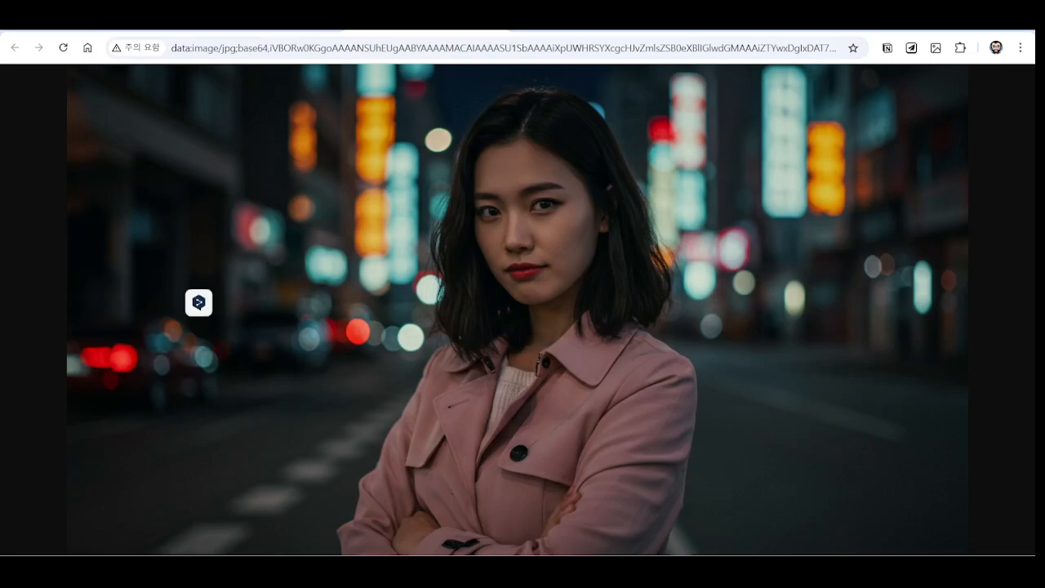
{"action": "left_click", "coordinate": [503, 31]}
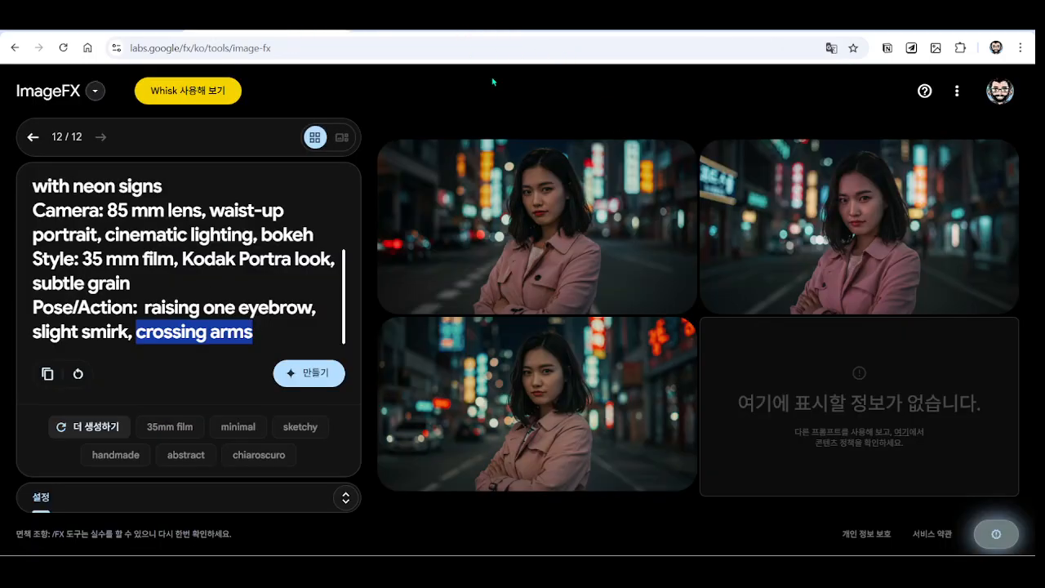
{"action": "left_click", "coordinate": [466, 31]}
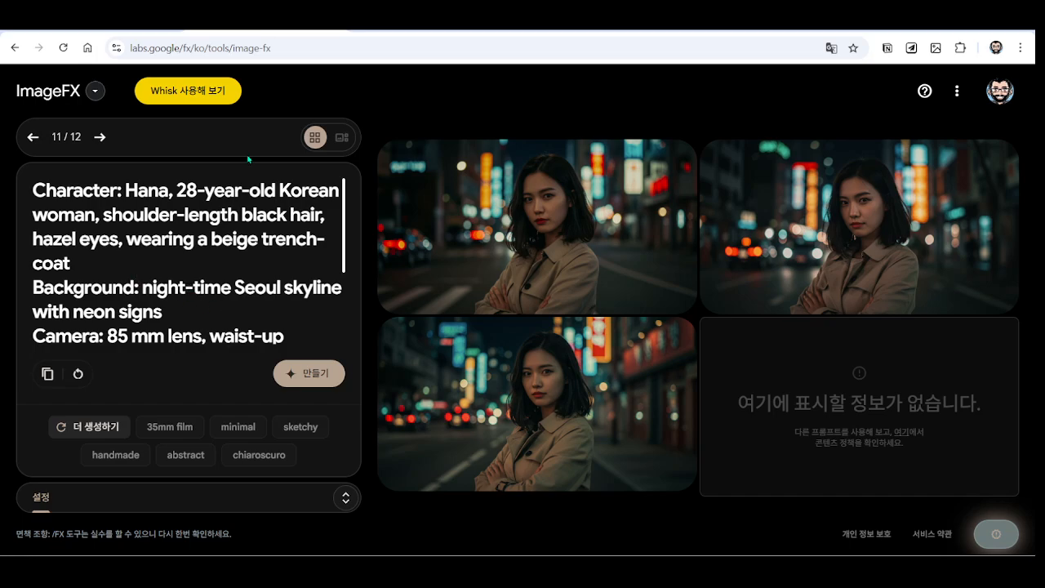
{"action": "left_click", "coordinate": [99, 138]}
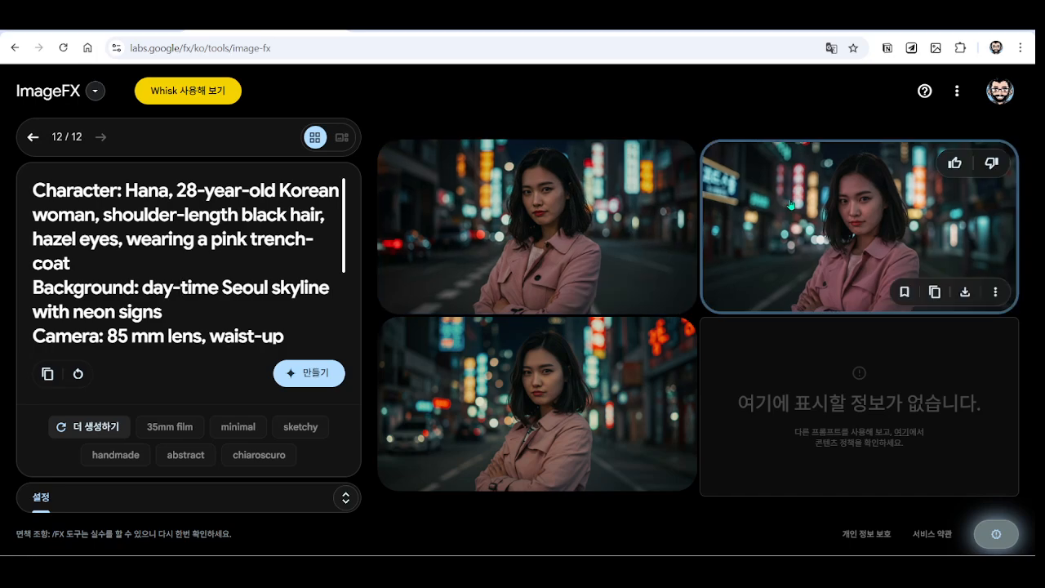
Remove "skyline with neon signs" from the prompt's Background line so it reads "day-time Seoul"
{"action": "left_click_drag", "start_coordinate": [179, 308], "coordinate": [49, 313]}
{"action": "left_click", "coordinate": [188, 311]}
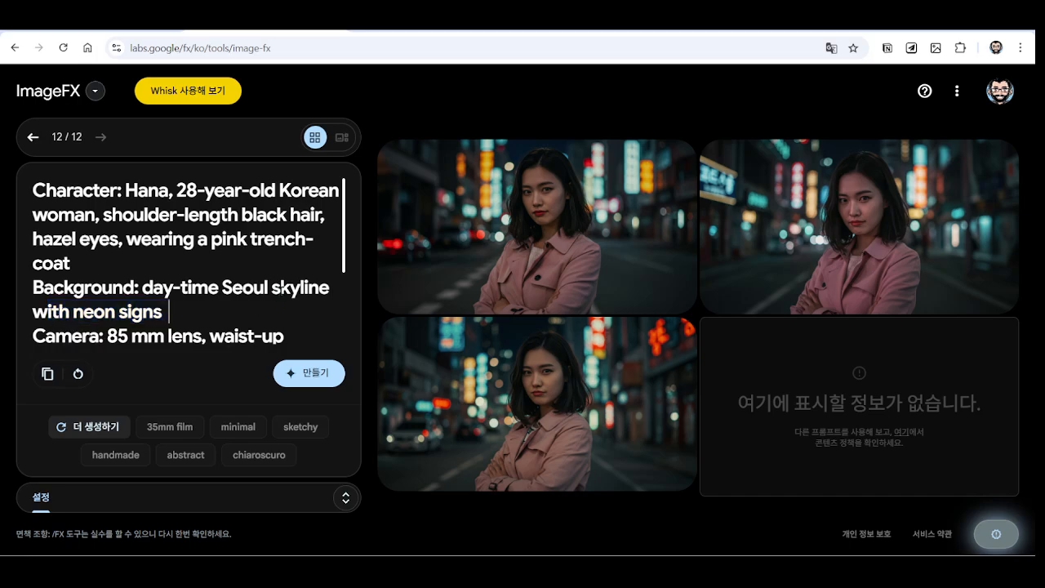
{"action": "left_click_drag", "start_coordinate": [276, 289], "coordinate": [317, 303]}
{"action": "left_click", "coordinate": [275, 288]}
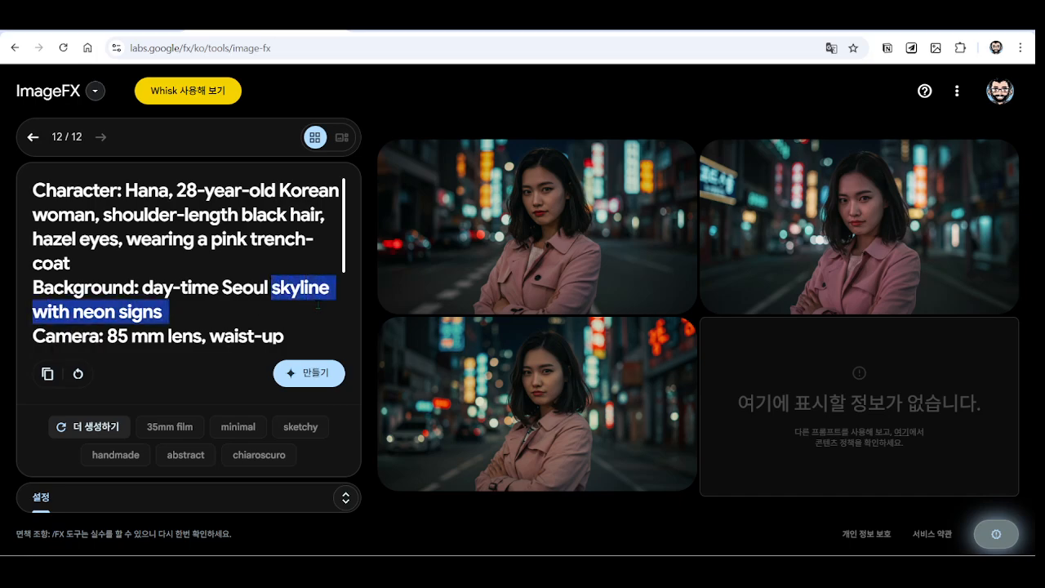
{"action": "key", "text": "BackSpace"}
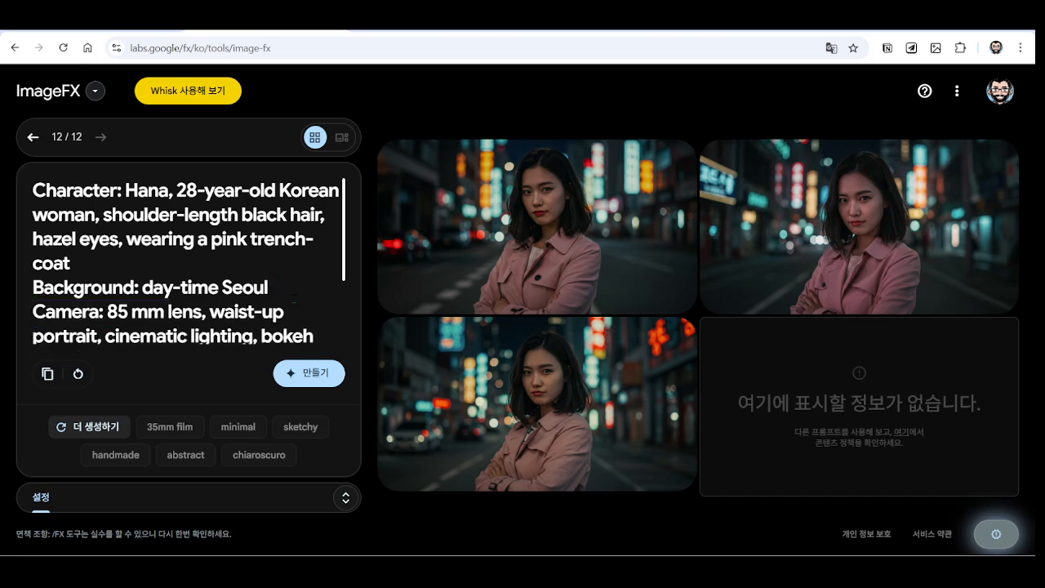
Check the rest of the prompt and generate images from the pink trench-coat, day-time Seoul version
{"action": "scroll", "coordinate": [284, 298], "scroll_direction": "down", "scroll_amount": 2}
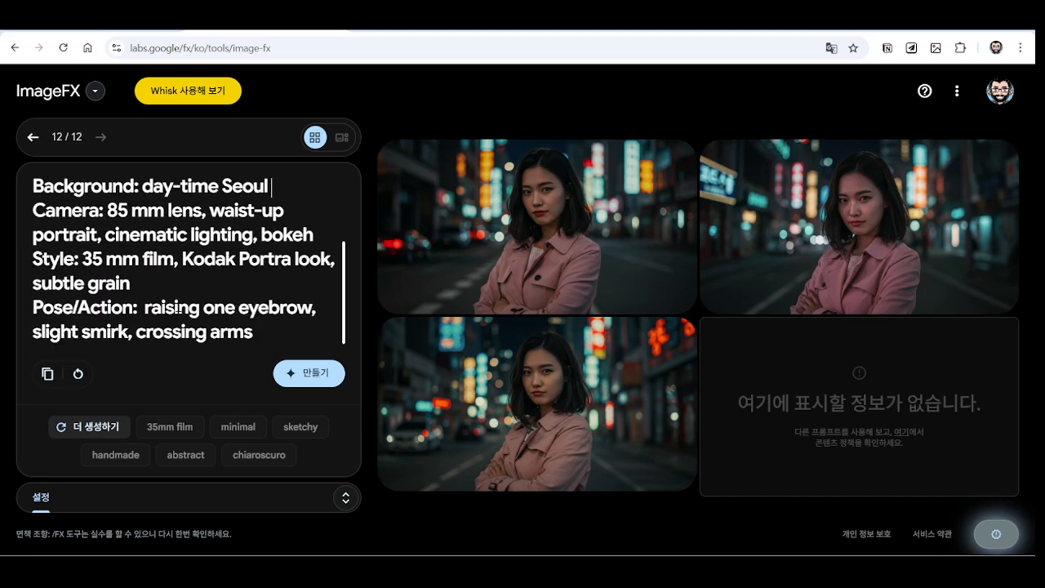
{"action": "scroll", "coordinate": [181, 307], "scroll_direction": "up", "scroll_amount": 2}
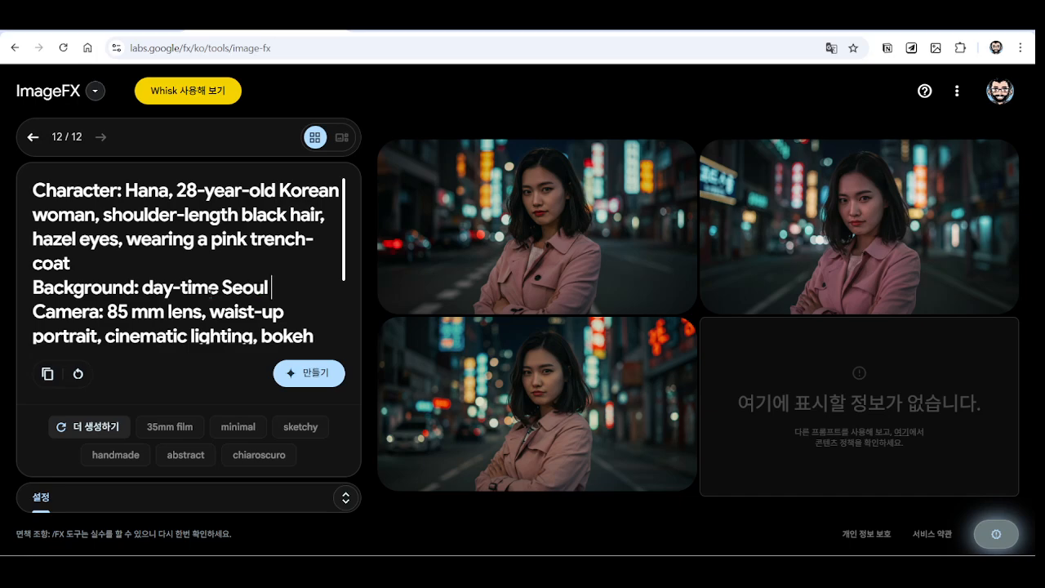
{"action": "scroll", "coordinate": [175, 271], "scroll_direction": "down", "scroll_amount": 3}
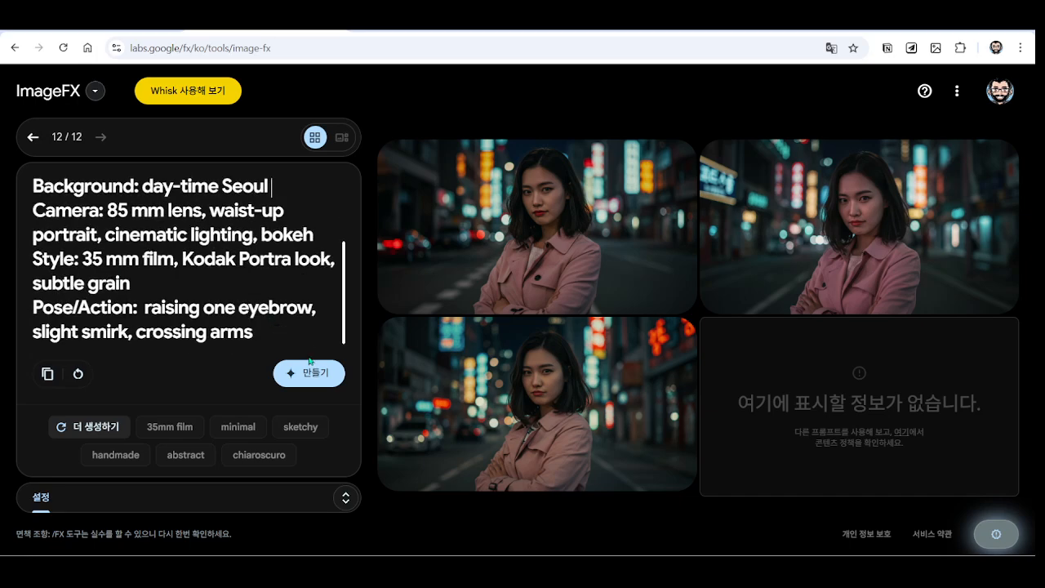
{"action": "scroll", "coordinate": [194, 335], "scroll_direction": "up", "scroll_amount": 2}
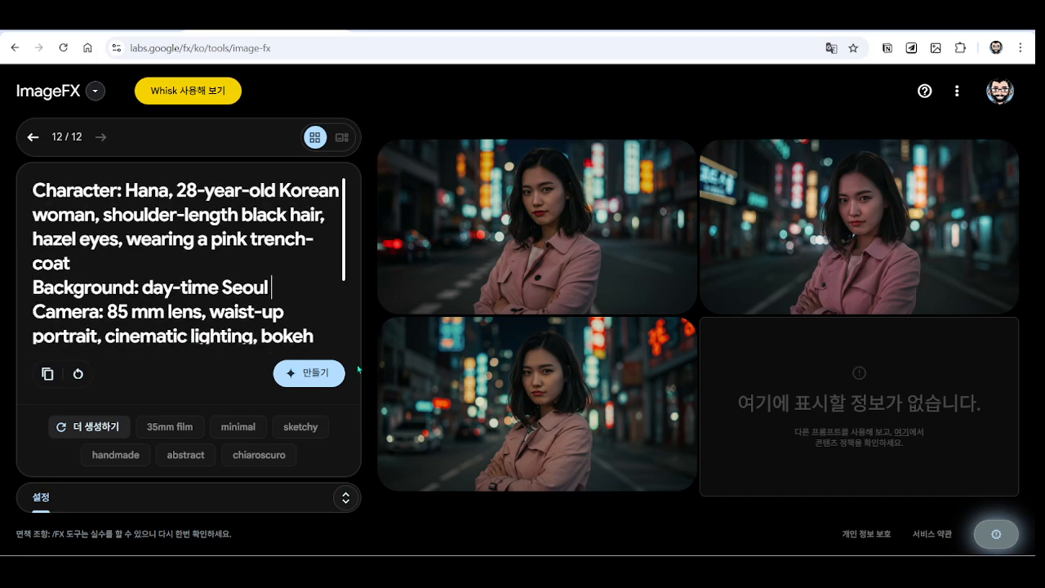
{"action": "left_click", "coordinate": [300, 376]}
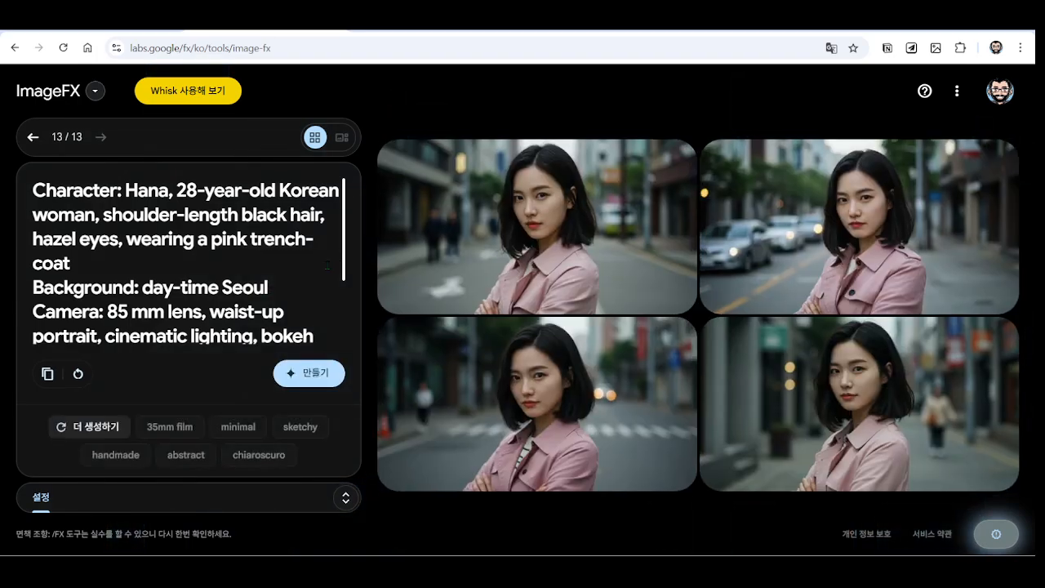
Compare the new day-time images side by side with the earlier night-time pink-coat image, then close that image's window and return to full width
{"action": "mouse_move", "coordinate": [670, 209]}
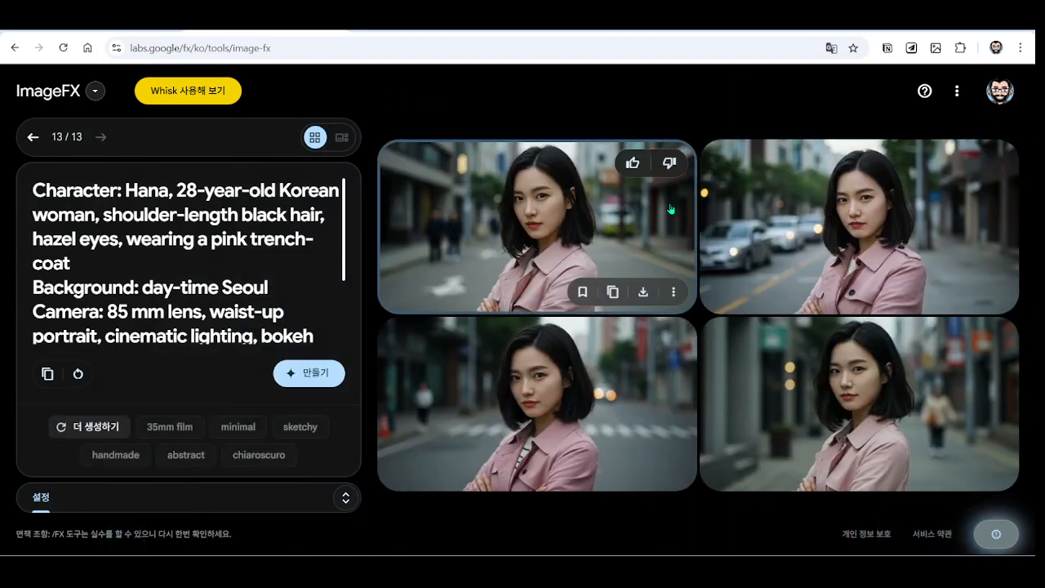
{"action": "left_click", "coordinate": [345, 497]}
{"action": "left_click", "coordinate": [347, 500]}
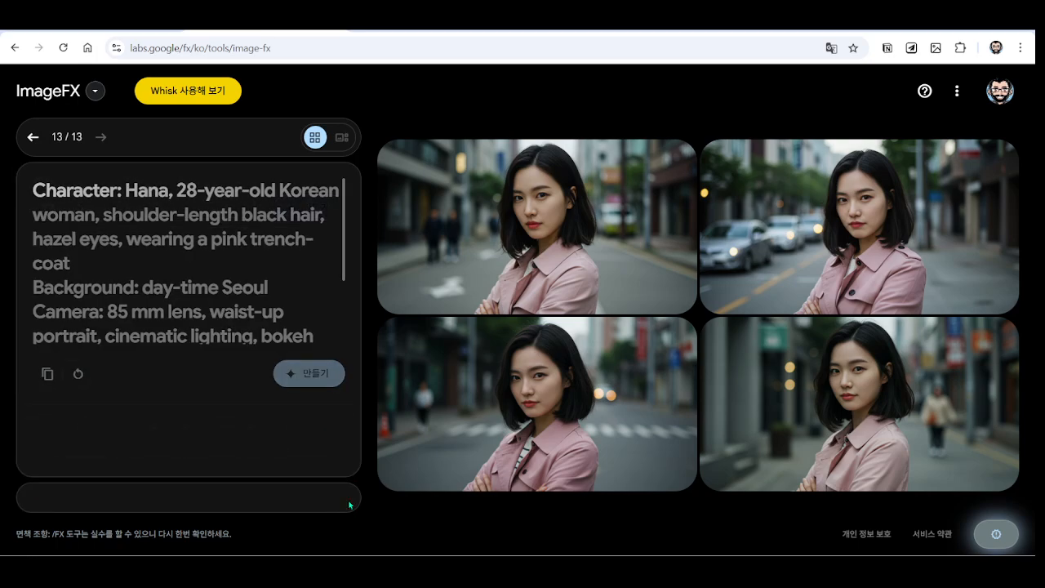
{"action": "left_click_drag", "start_coordinate": [521, 34], "coordinate": [4, 249]}
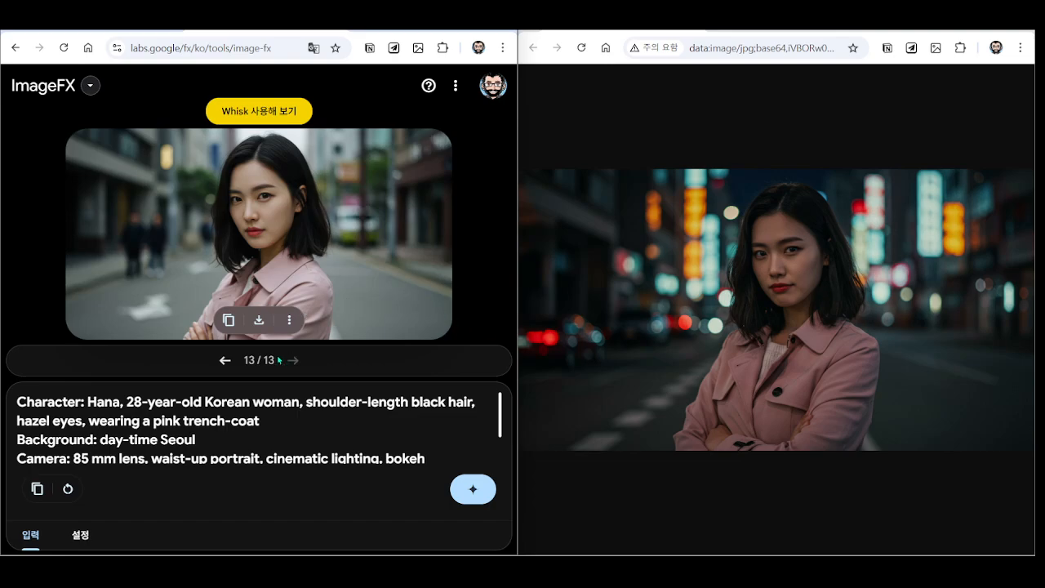
{"action": "left_click", "coordinate": [224, 361]}
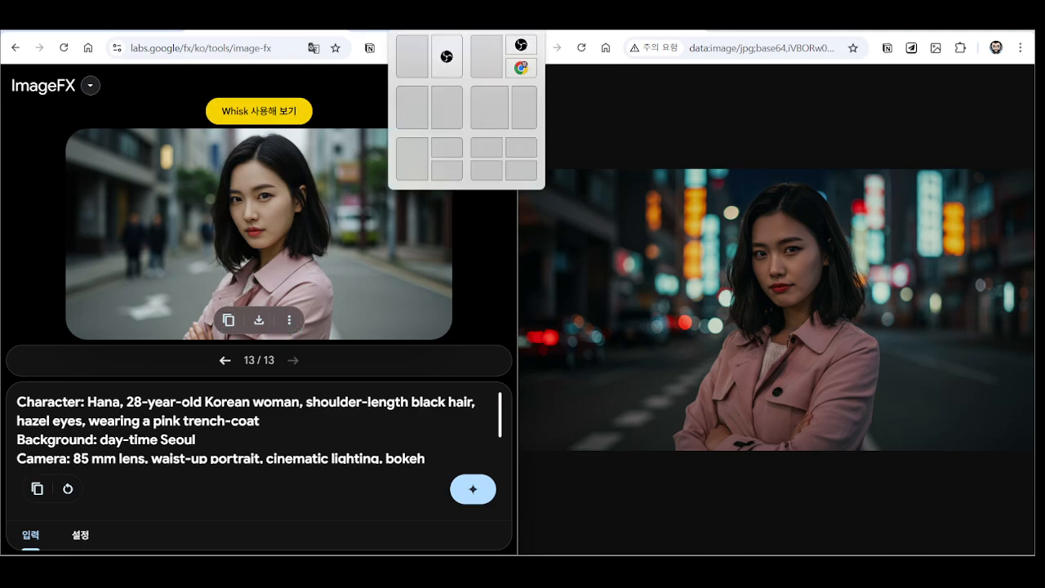
{"action": "left_click", "coordinate": [471, 31]}
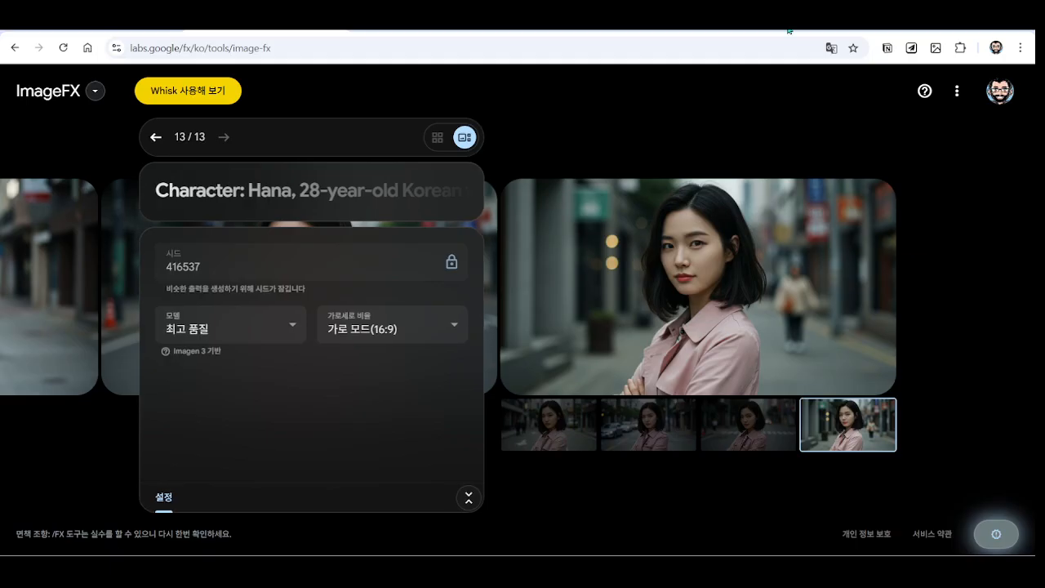
{"action": "double_click", "coordinate": [790, 32]}
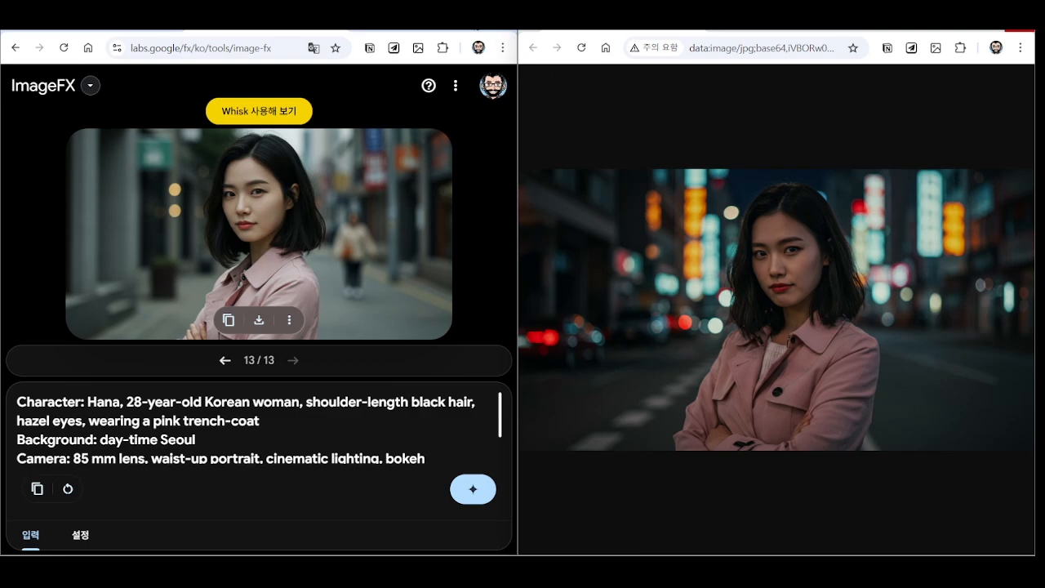
{"action": "left_click", "coordinate": [1020, 31]}
{"action": "double_click", "coordinate": [393, 31]}
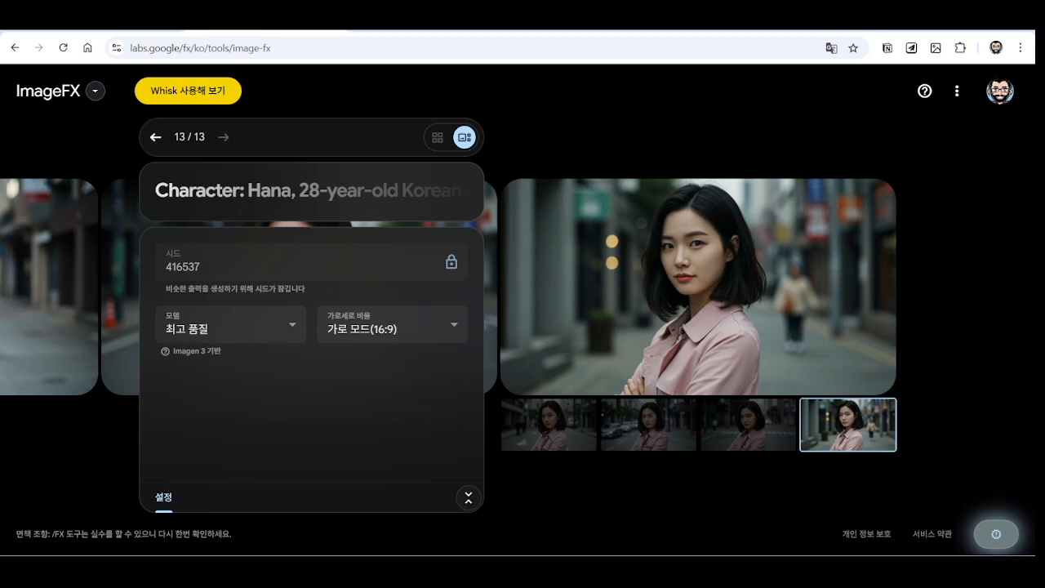
Switch to ChatGPT and submit the request for ImageFX prompts describing the rabbit and turtle characters in Peanuts (Snoopy) style
{"action": "key", "text": "ctrl+shift+Tab"}
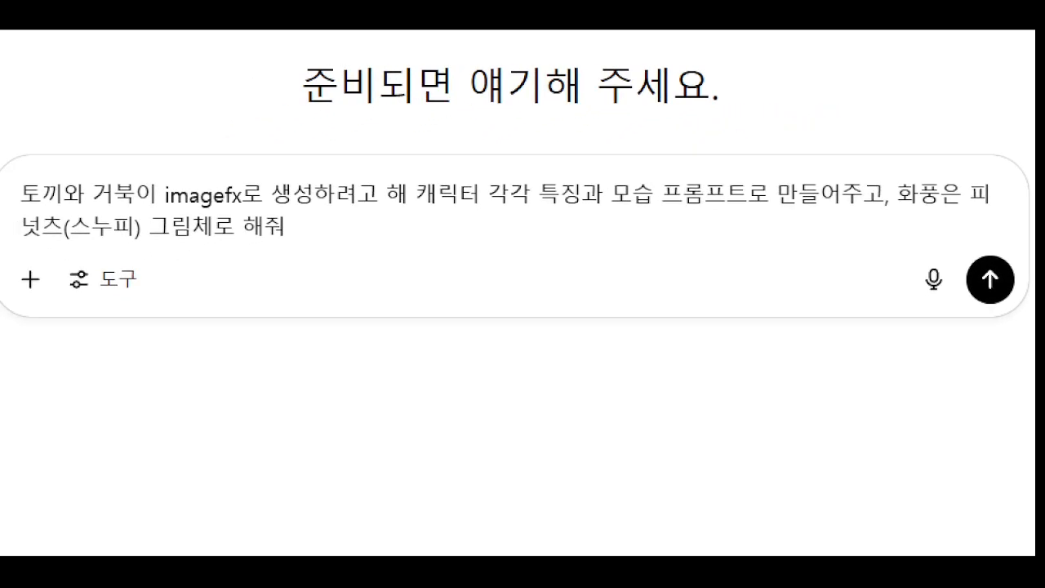
{"action": "left_click_drag", "start_coordinate": [407, 242], "coordinate": [871, 238]}
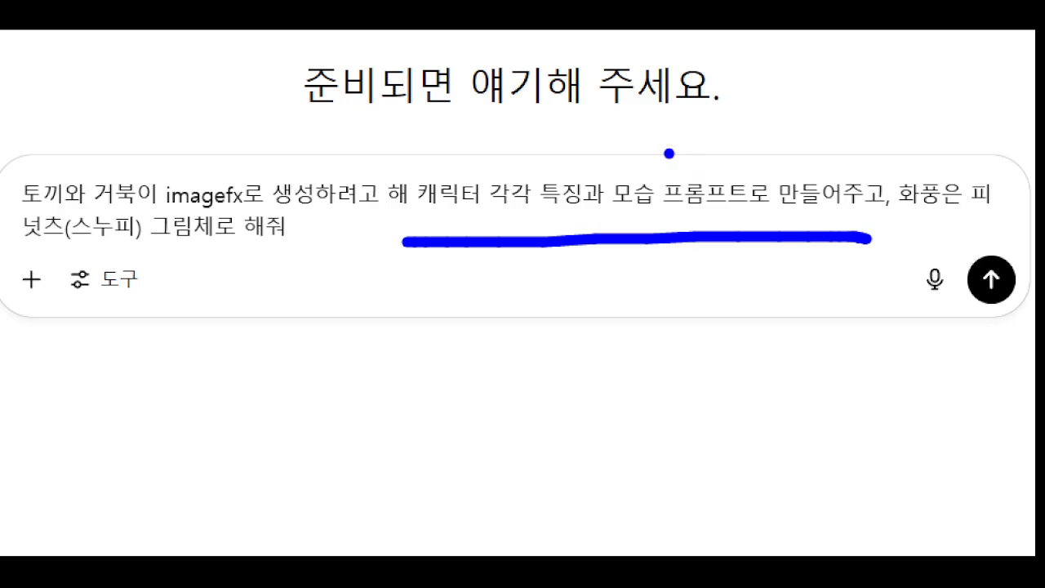
{"action": "left_click_drag", "start_coordinate": [670, 151], "coordinate": [786, 67]}
{"action": "left_click_drag", "start_coordinate": [591, 221], "coordinate": [563, 219]}
{"action": "left_click_drag", "start_coordinate": [666, 163], "coordinate": [699, 219]}
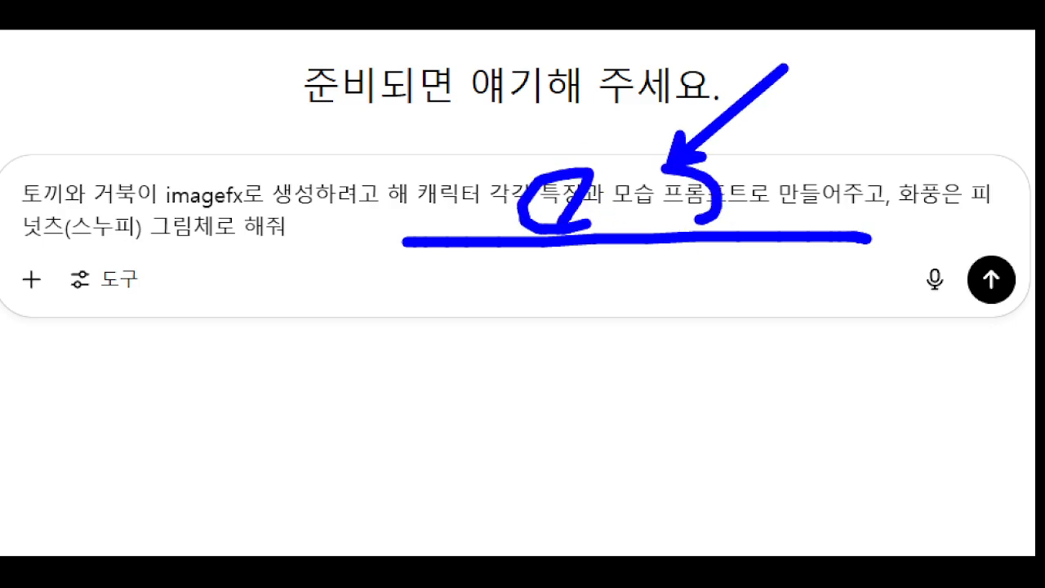
{"action": "left_click_drag", "start_coordinate": [786, 235], "coordinate": [994, 188]}
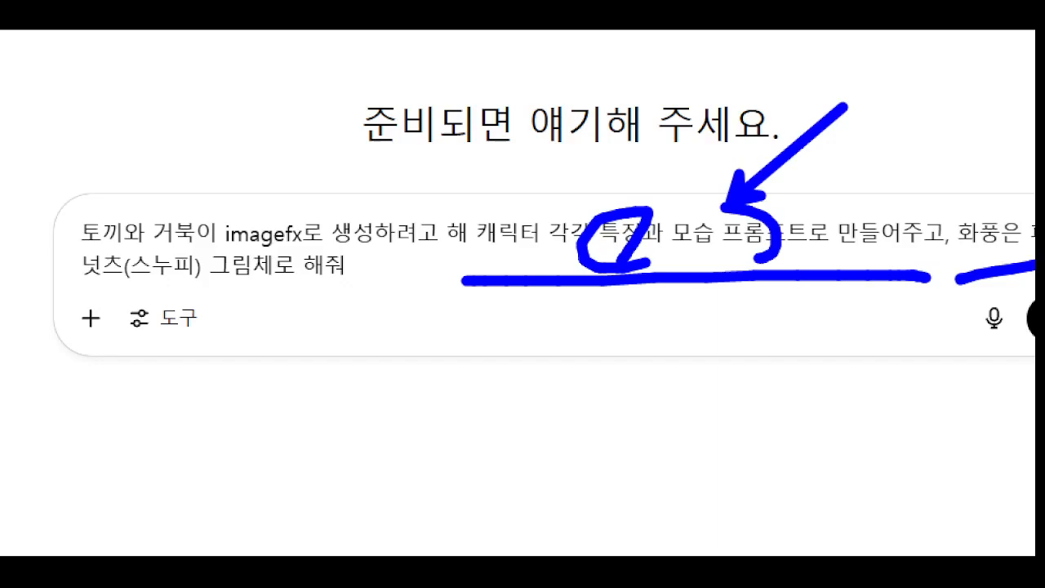
{"action": "left_click_drag", "start_coordinate": [51, 297], "coordinate": [304, 284]}
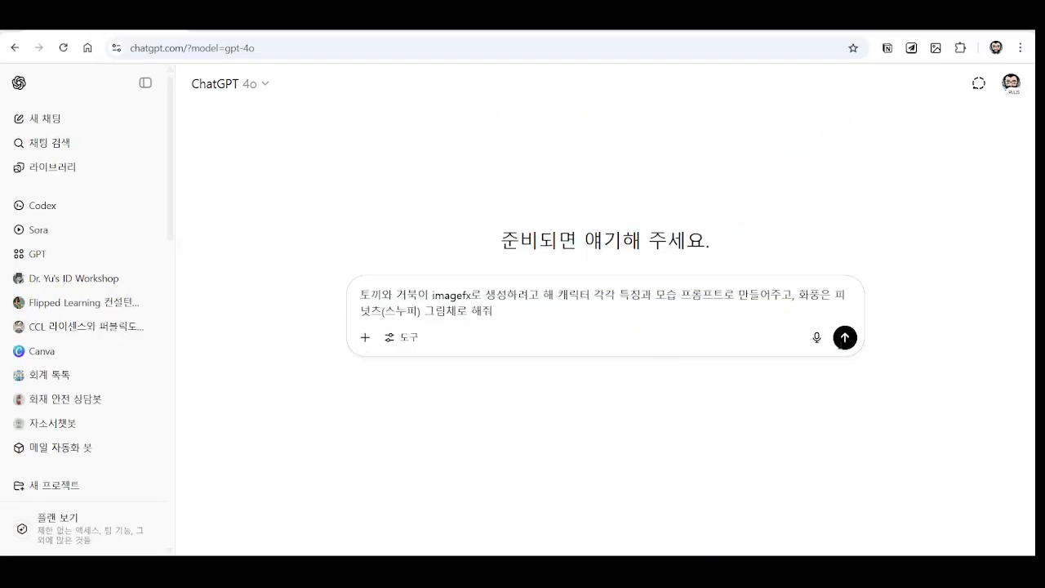
{"action": "left_click", "coordinate": [845, 337]}
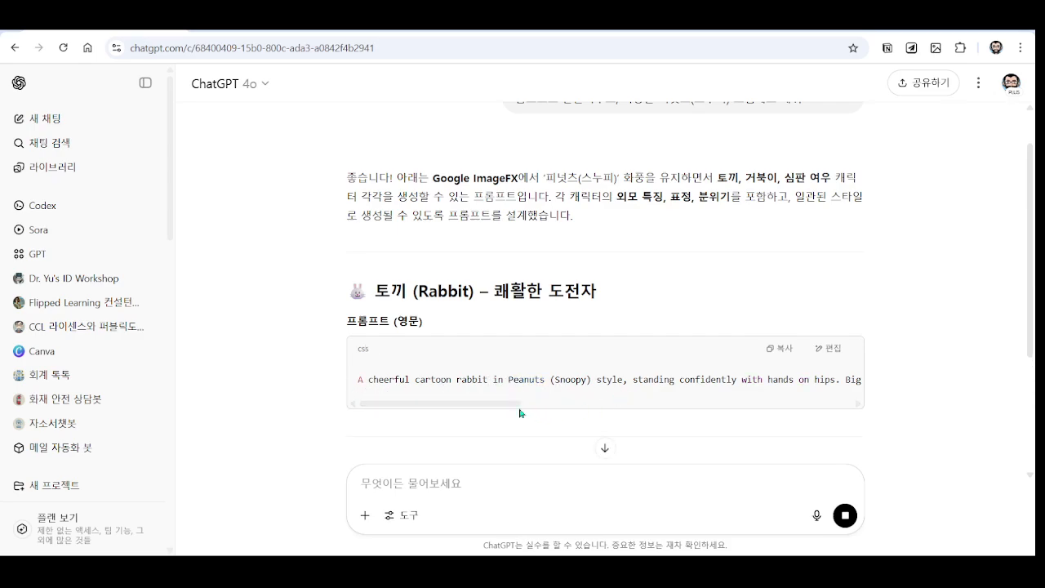
Copy the English rabbit prompt from ChatGPT's answer and replace the whole ImageFX prompt with it
{"action": "left_click_drag", "start_coordinate": [507, 404], "coordinate": [458, 418]}
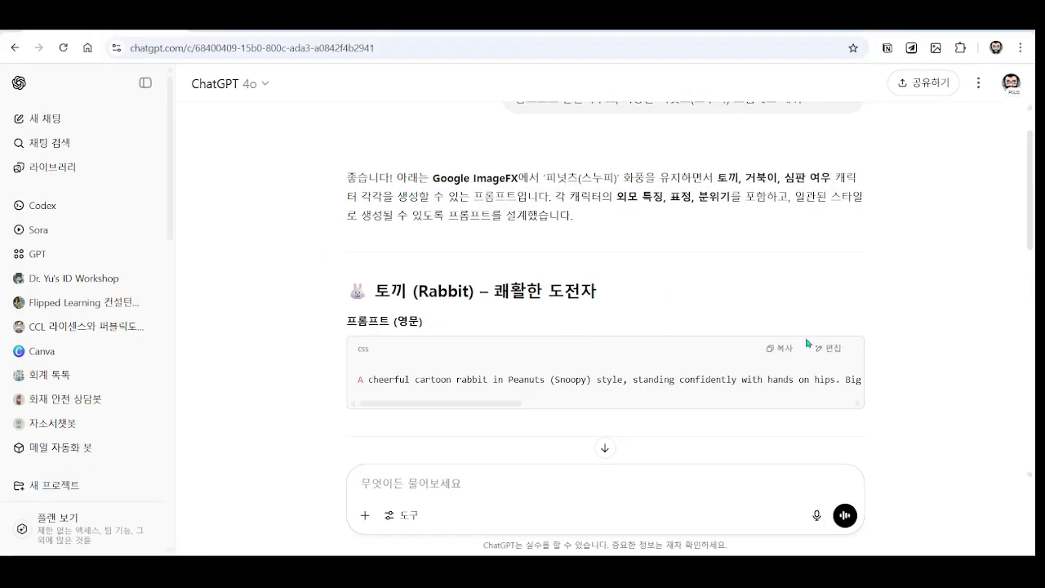
{"action": "left_click", "coordinate": [783, 348]}
{"action": "left_click", "coordinate": [268, 29]}
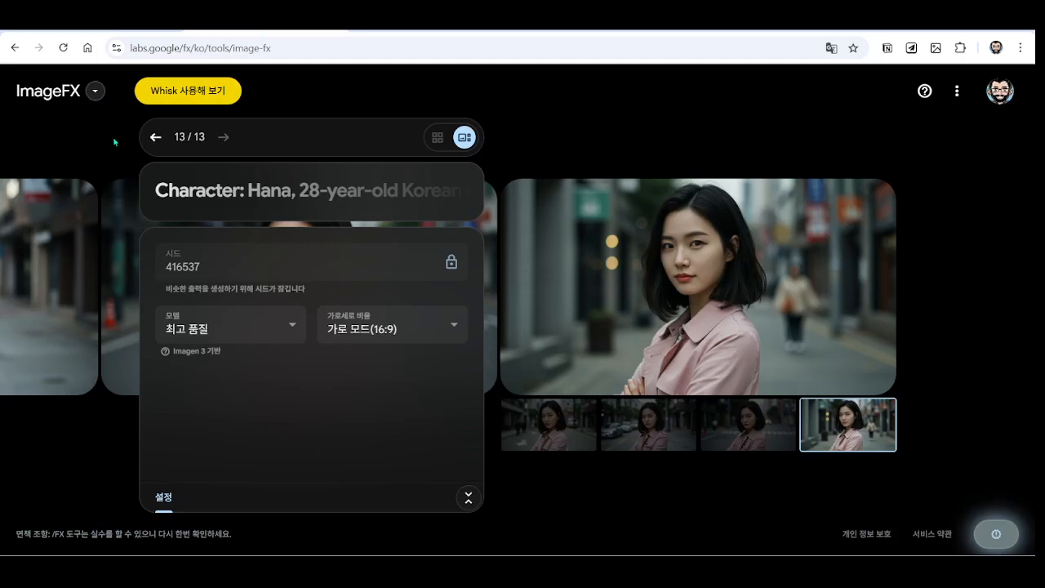
{"action": "left_click", "coordinate": [248, 192]}
{"action": "key", "text": "ctrl+a"}
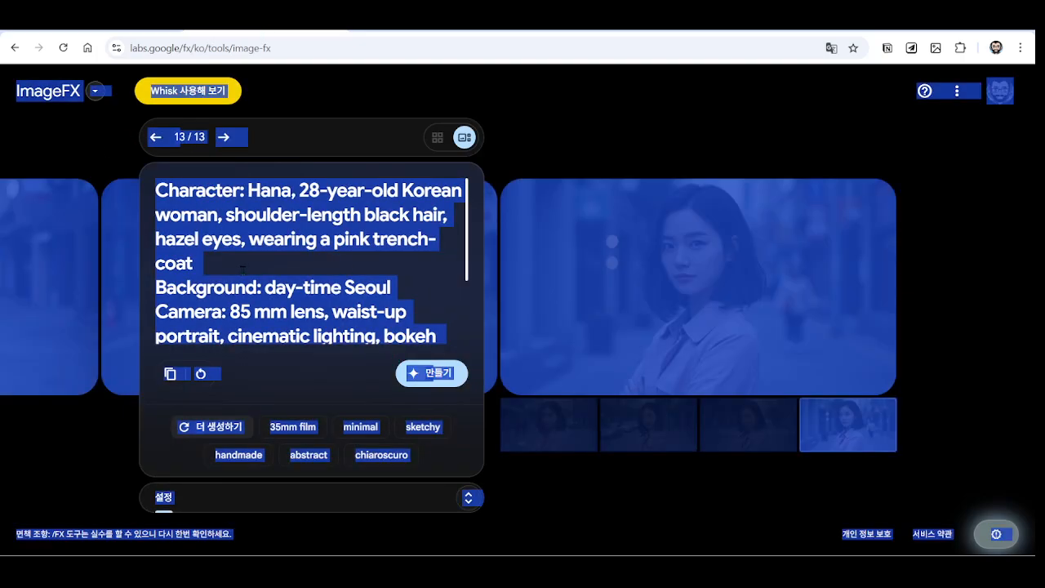
{"action": "double_click", "coordinate": [221, 237]}
{"action": "key", "text": "ctrl+a"}
{"action": "key", "text": "ctrl+v"}
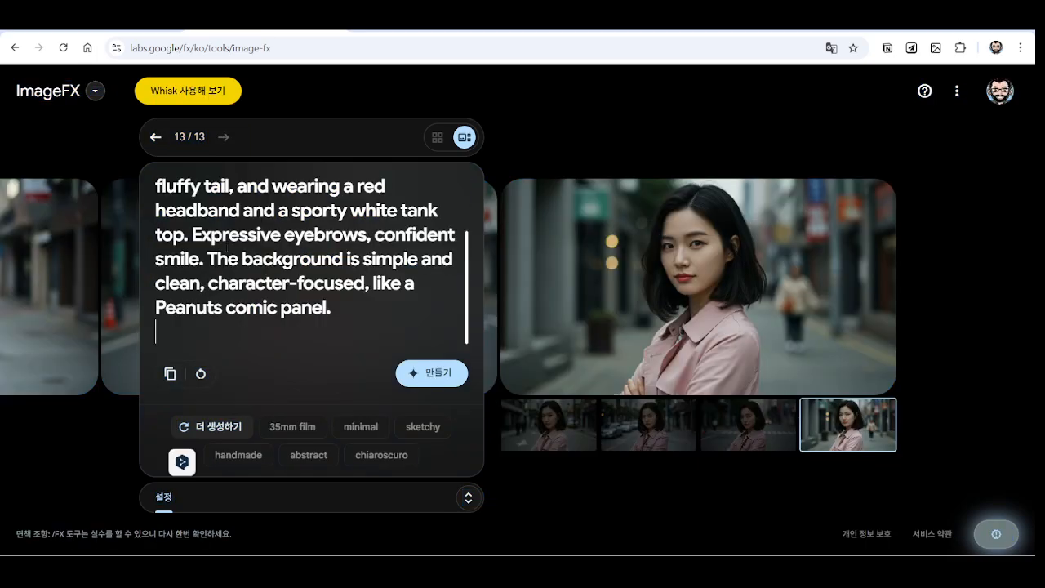
Unlock the seed in the ImageFX generation settings for the rabbit prompt
{"action": "left_click", "coordinate": [468, 496]}
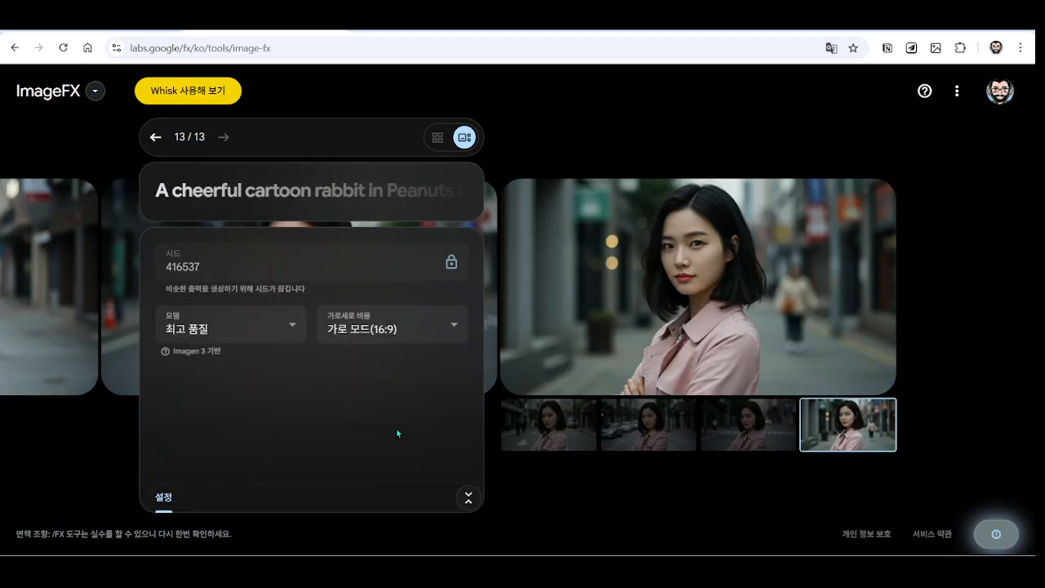
{"action": "left_click", "coordinate": [451, 262]}
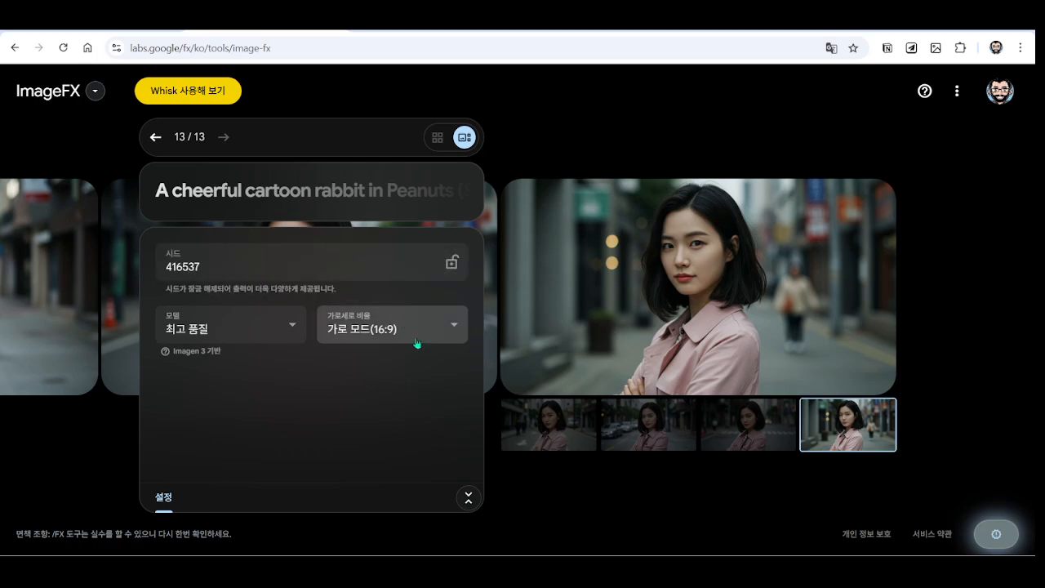
{"action": "left_click", "coordinate": [468, 496]}
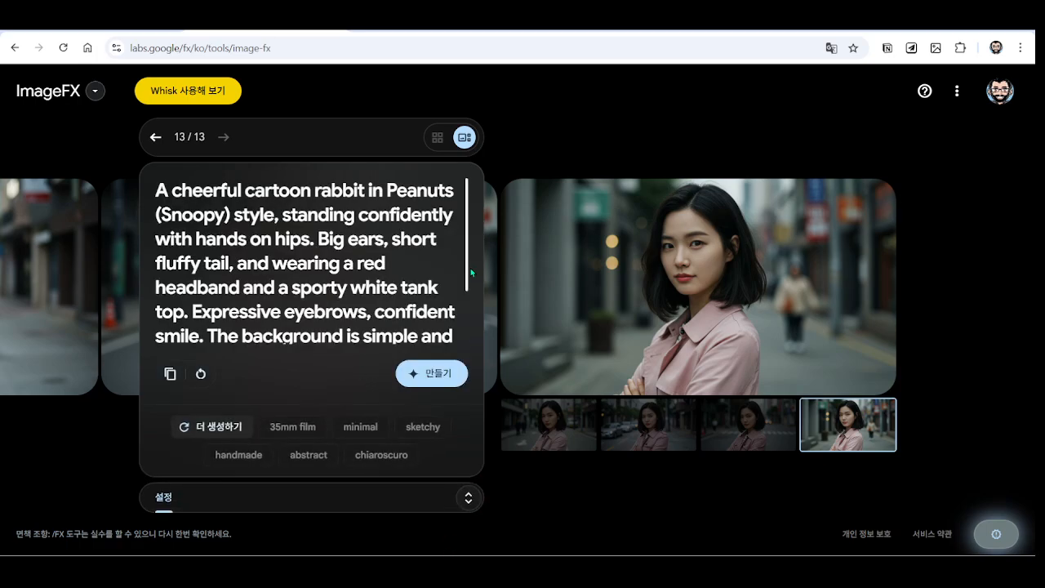
Set the aspect ratio to portrait mode (9:16) and generate the rabbit images in grid view
{"action": "left_click", "coordinate": [465, 500]}
{"action": "left_click", "coordinate": [395, 332]}
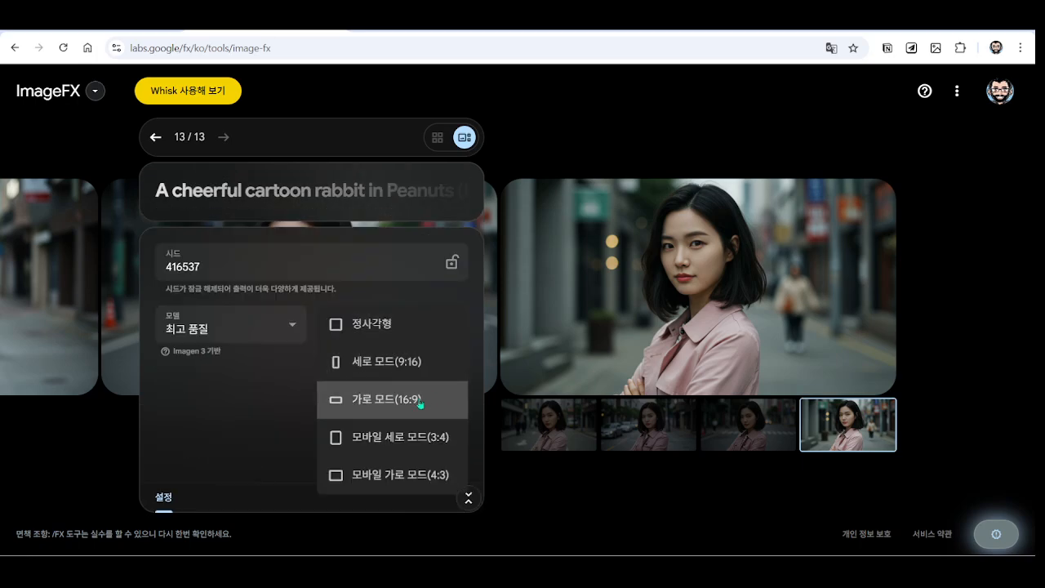
{"action": "left_click", "coordinate": [396, 362]}
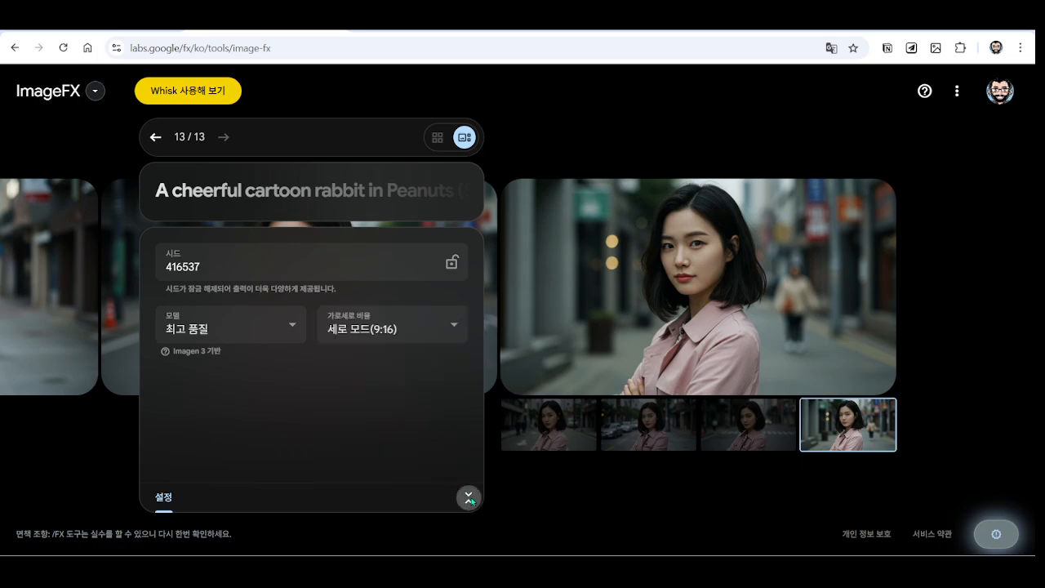
{"action": "left_click", "coordinate": [467, 498]}
{"action": "left_click", "coordinate": [444, 376]}
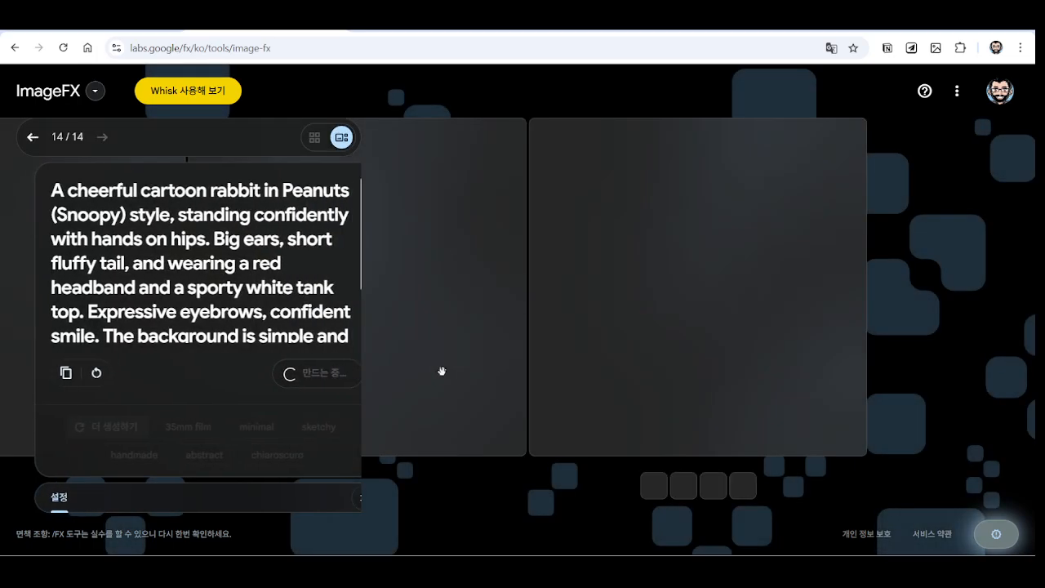
{"action": "left_click", "coordinate": [316, 138]}
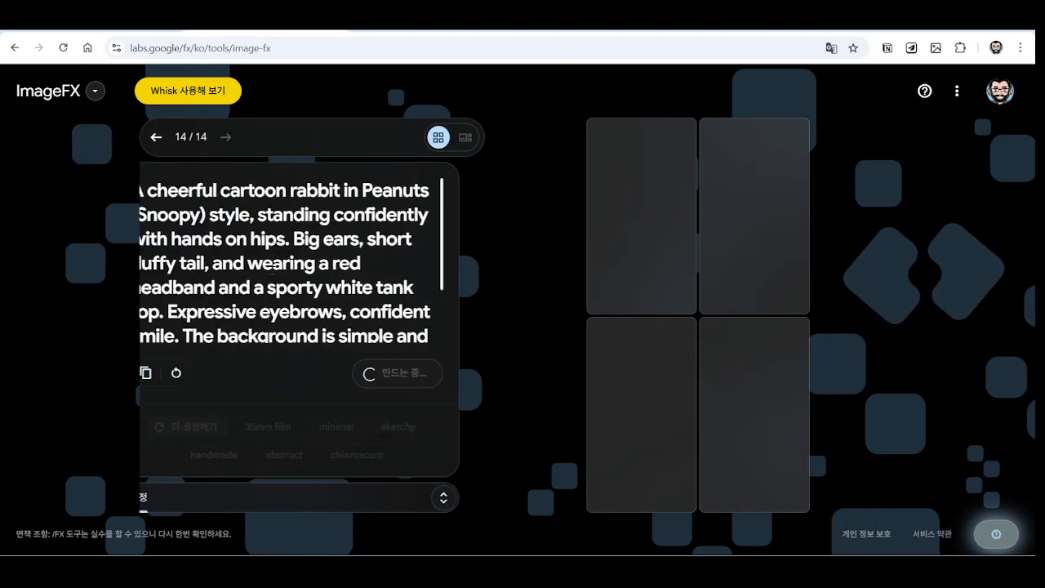
Return to ChatGPT and review the rabbit, turtle and fox judge prompts together with the original request
{"action": "key", "text": "ctrl+shift+Tab"}
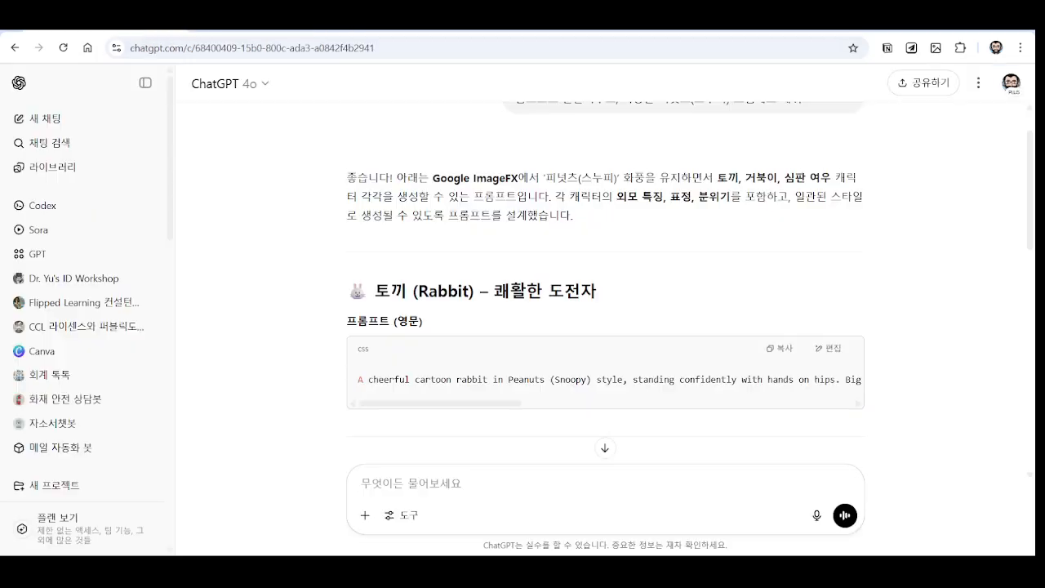
{"action": "scroll", "coordinate": [674, 327], "scroll_direction": "down", "scroll_amount": 3}
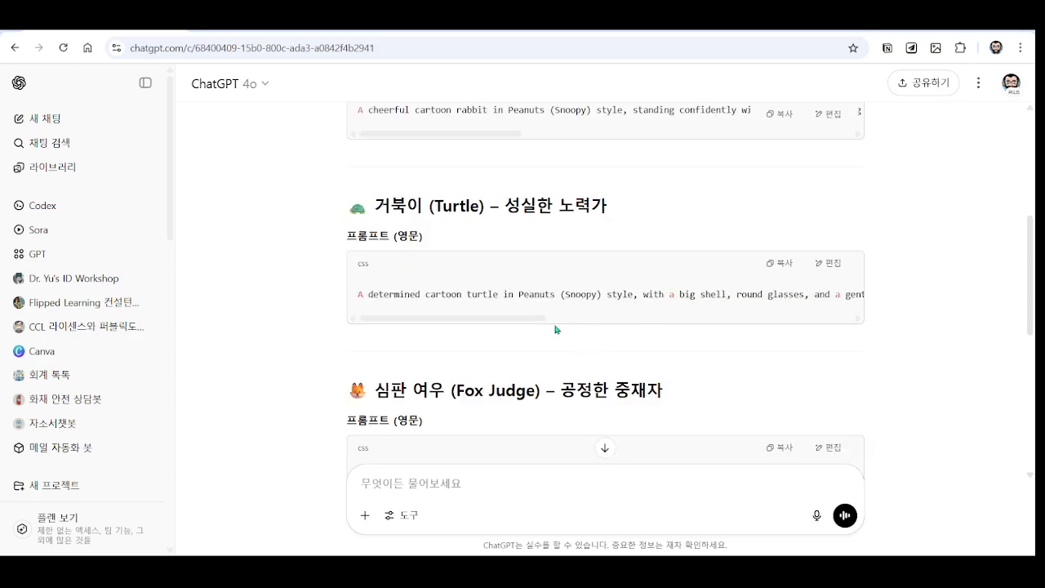
{"action": "scroll", "coordinate": [556, 330], "scroll_direction": "up", "scroll_amount": 3}
{"action": "scroll", "coordinate": [545, 324], "scroll_direction": "up", "scroll_amount": 1}
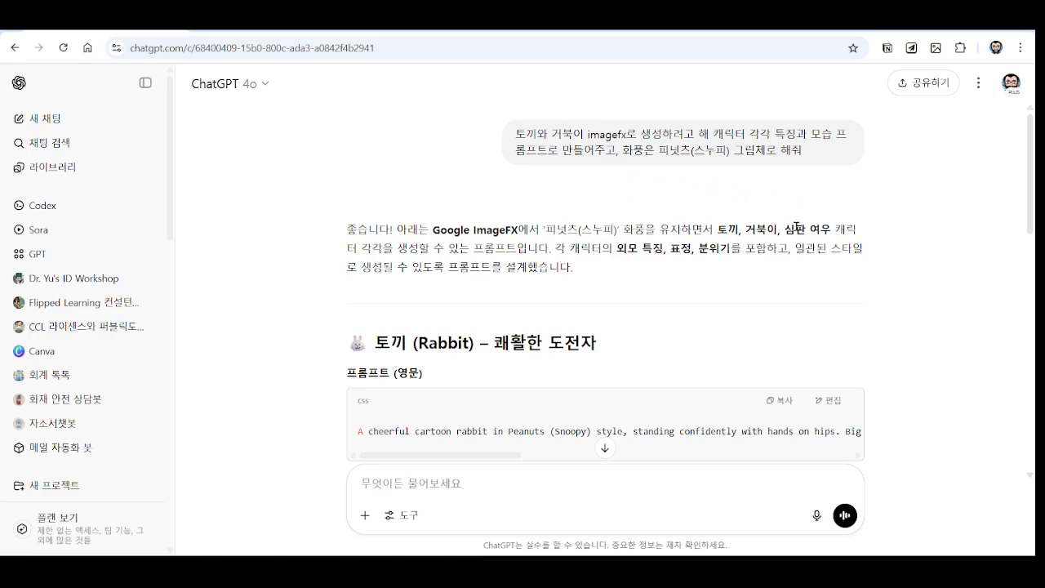
Copy the English turtle prompt from ChatGPT's answer
{"action": "scroll", "coordinate": [627, 314], "scroll_direction": "down", "scroll_amount": 7}
{"action": "scroll", "coordinate": [627, 325], "scroll_direction": "up", "scroll_amount": 3}
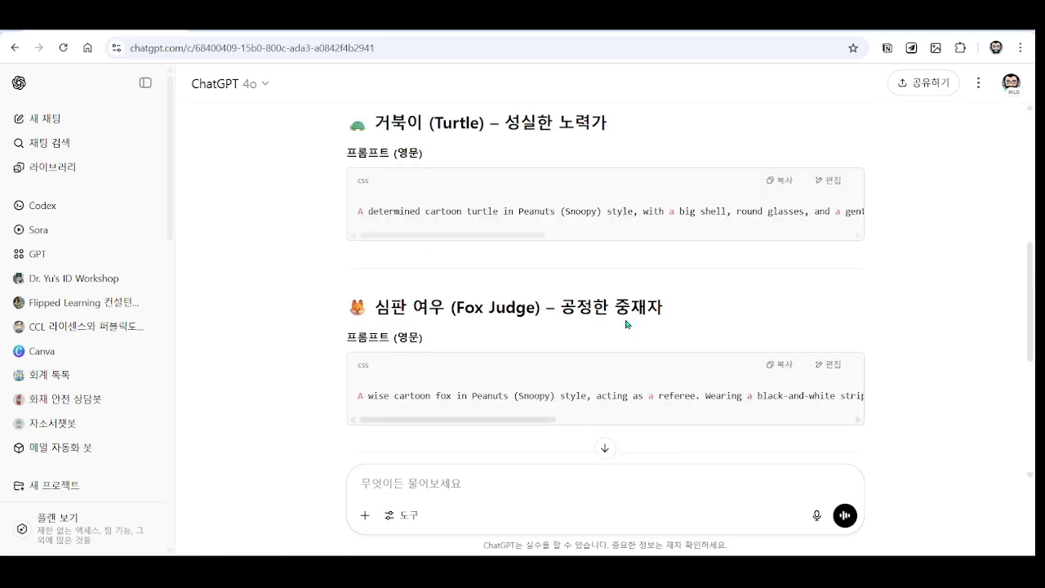
{"action": "scroll", "coordinate": [694, 324], "scroll_direction": "up", "scroll_amount": 1}
{"action": "left_click", "coordinate": [781, 249]}
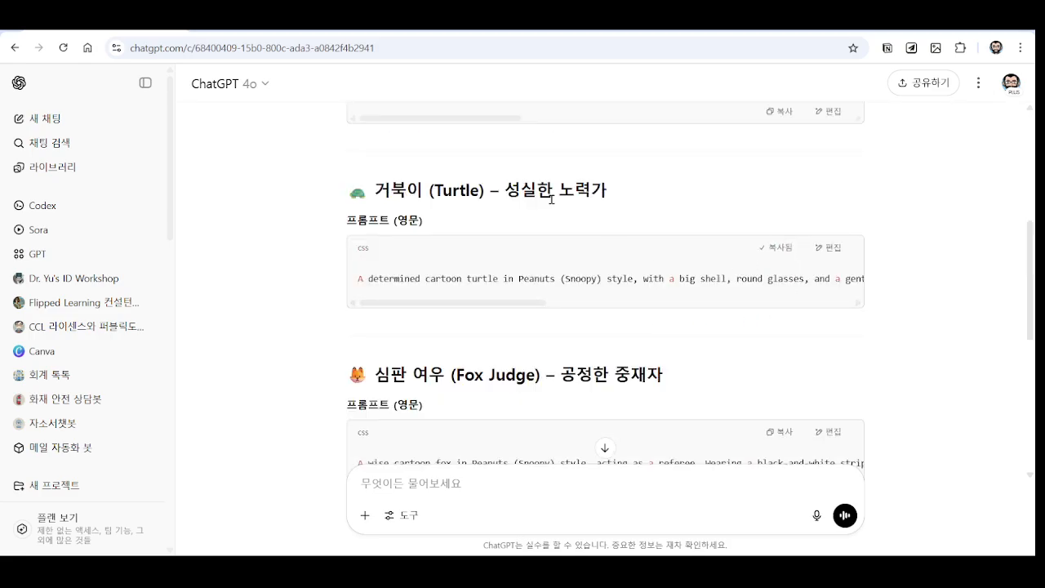
Switch to ImageFX, check the rabbit prompt and its settings, and generate another batch with the seed unlocked in portrait mode (9:16)
{"action": "left_click", "coordinate": [269, 30]}
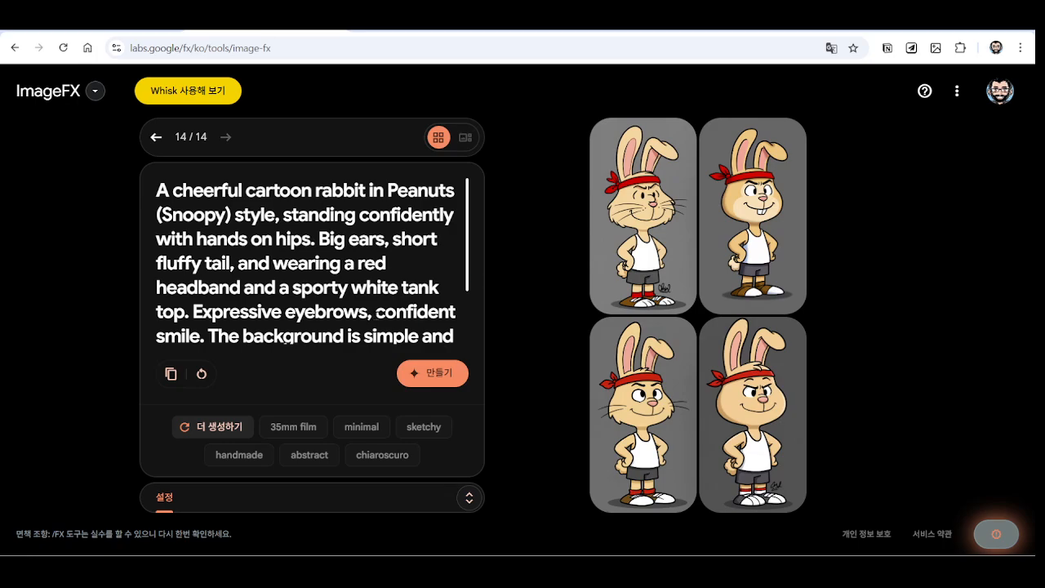
{"action": "scroll", "coordinate": [376, 312], "scroll_direction": "down", "scroll_amount": 2}
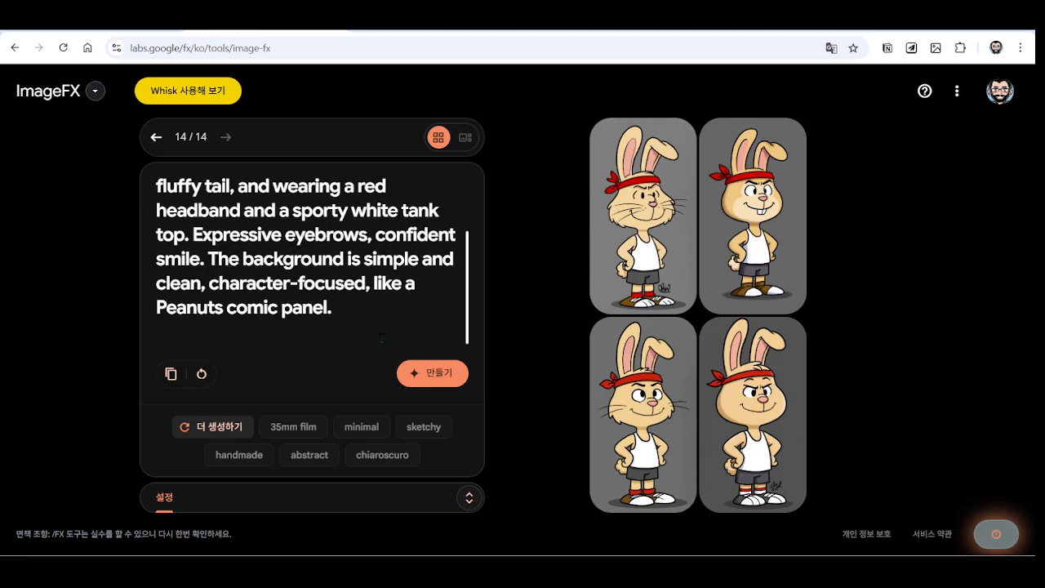
{"action": "left_click", "coordinate": [468, 499]}
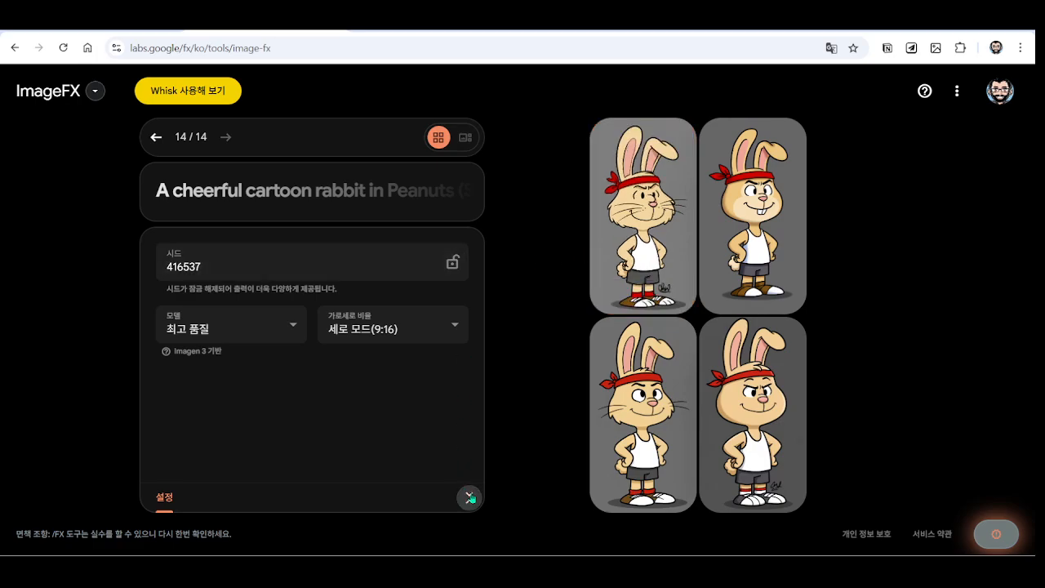
{"action": "left_click", "coordinate": [470, 498]}
{"action": "left_click", "coordinate": [424, 374]}
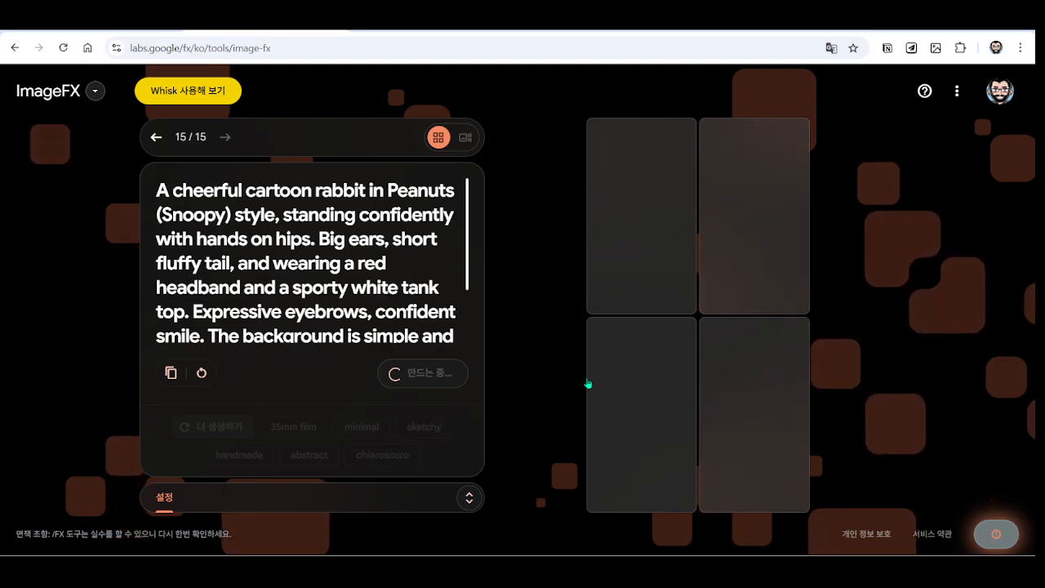
Compare the new rabbit batch with the previous one for consistency of the character and background
{"action": "scroll", "coordinate": [247, 260], "scroll_direction": "down", "scroll_amount": 2}
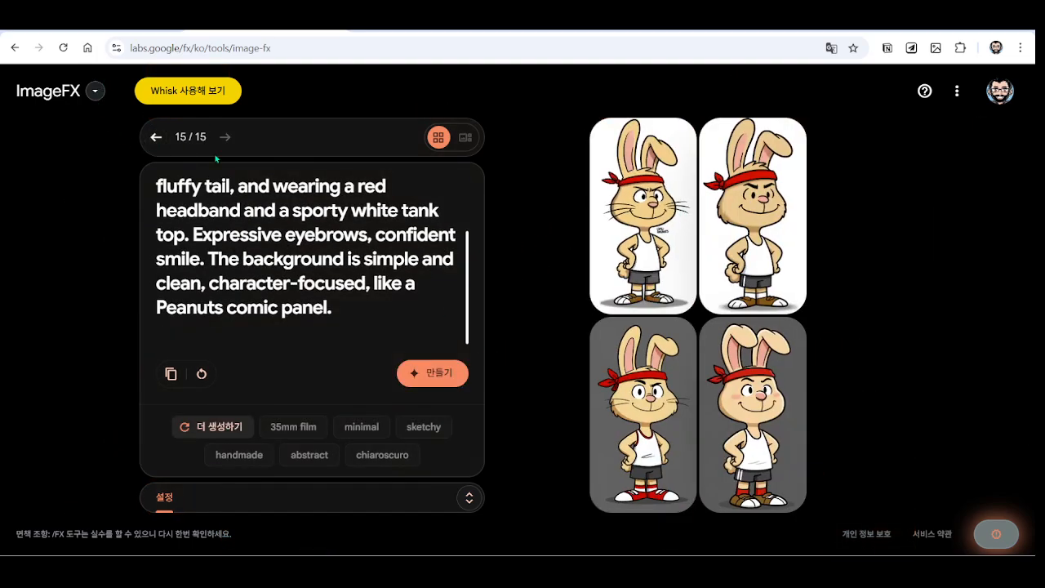
{"action": "mouse_move", "coordinate": [778, 209]}
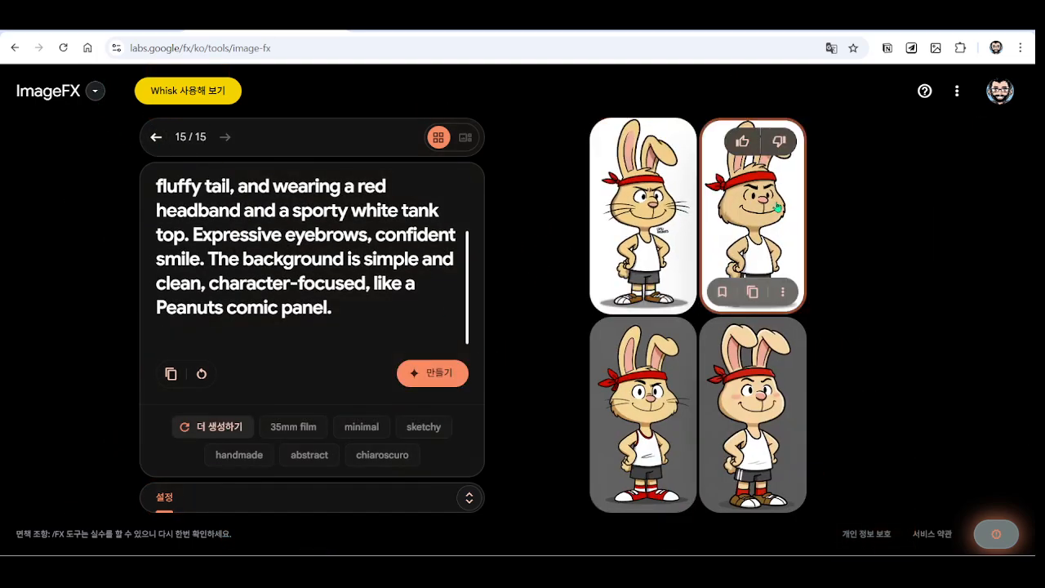
{"action": "left_click", "coordinate": [156, 137]}
{"action": "mouse_move", "coordinate": [609, 215]}
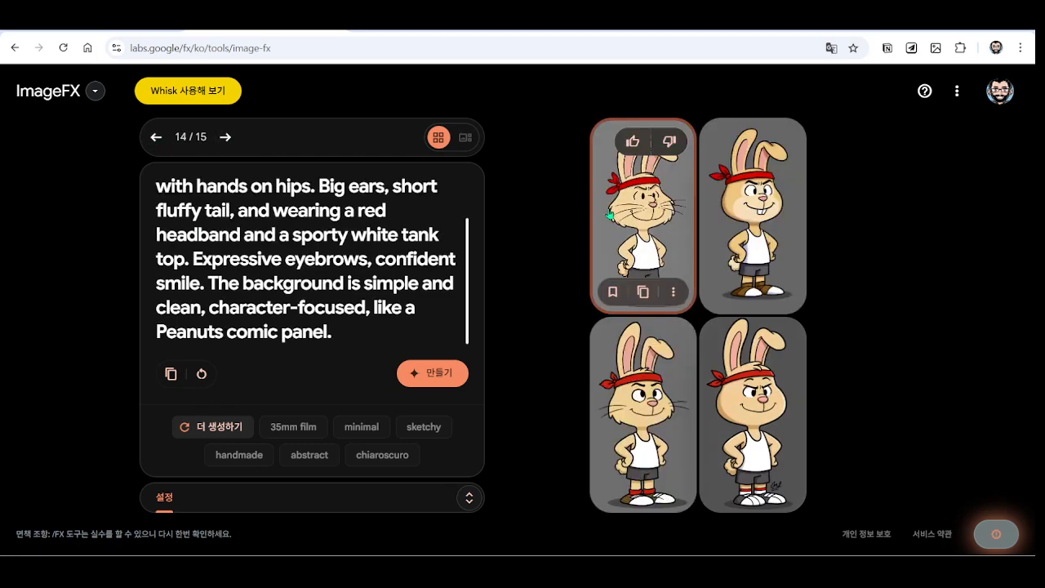
{"action": "left_click", "coordinate": [225, 137]}
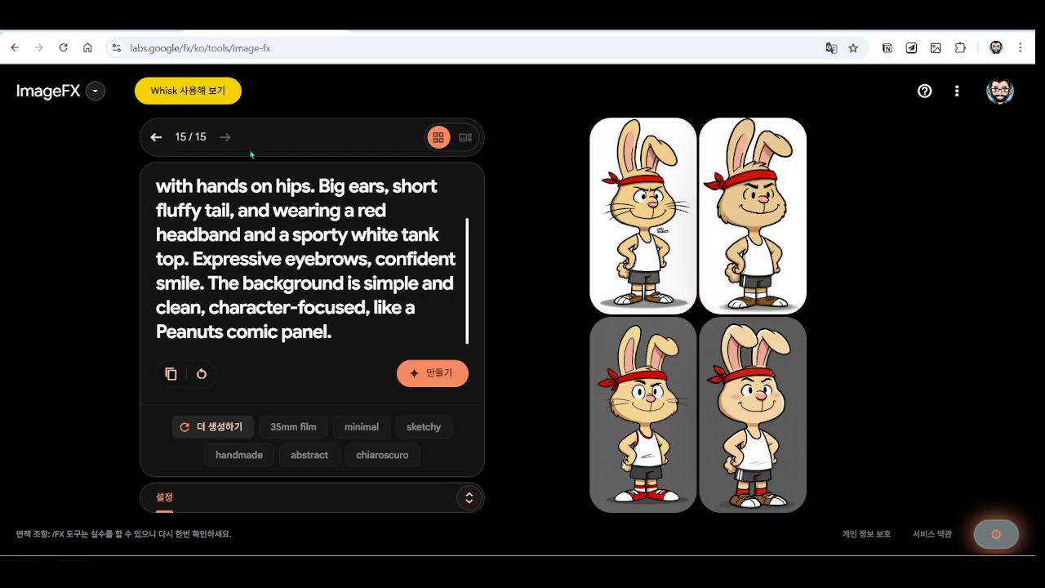
{"action": "left_click", "coordinate": [157, 138]}
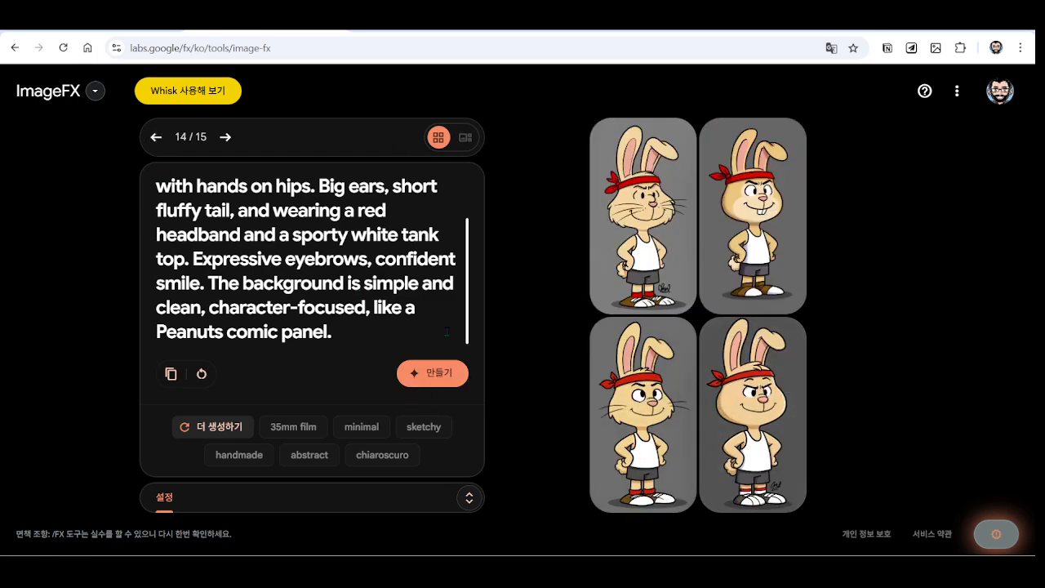
Lock the seed of the latest rabbit batch and generate turtle images by replacing the whole prompt with the copied turtle prompt
{"action": "left_click", "coordinate": [470, 497]}
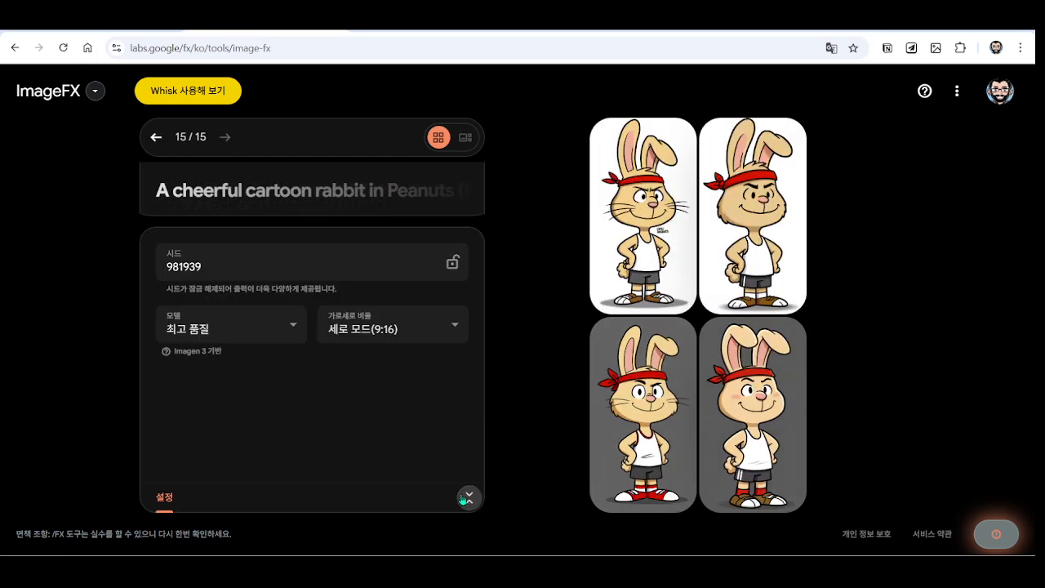
{"action": "left_click", "coordinate": [452, 263]}
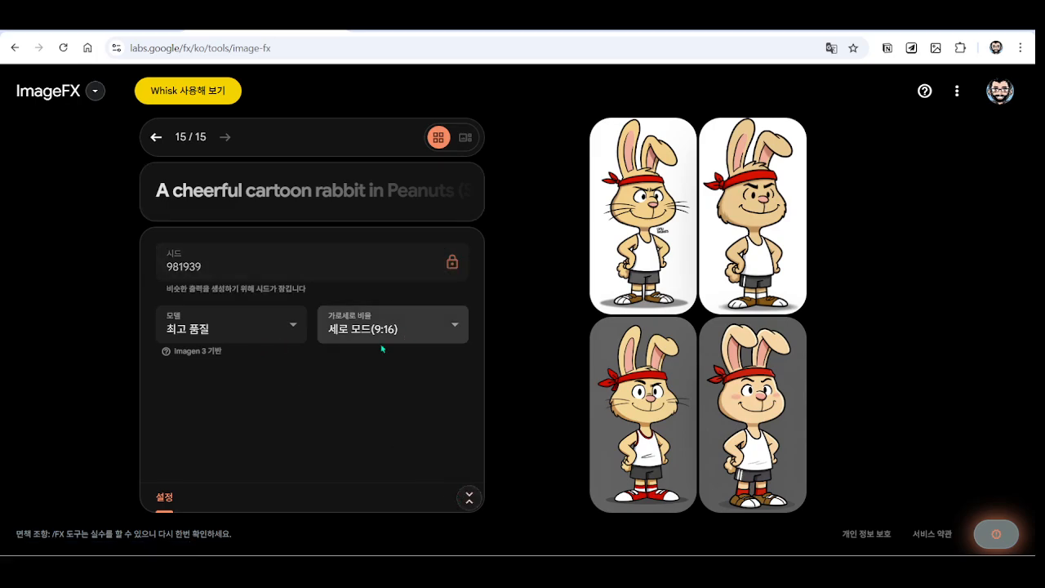
{"action": "left_click", "coordinate": [479, 216]}
{"action": "key", "text": "ctrl+a"}
{"action": "key", "text": "ctrl+v"}
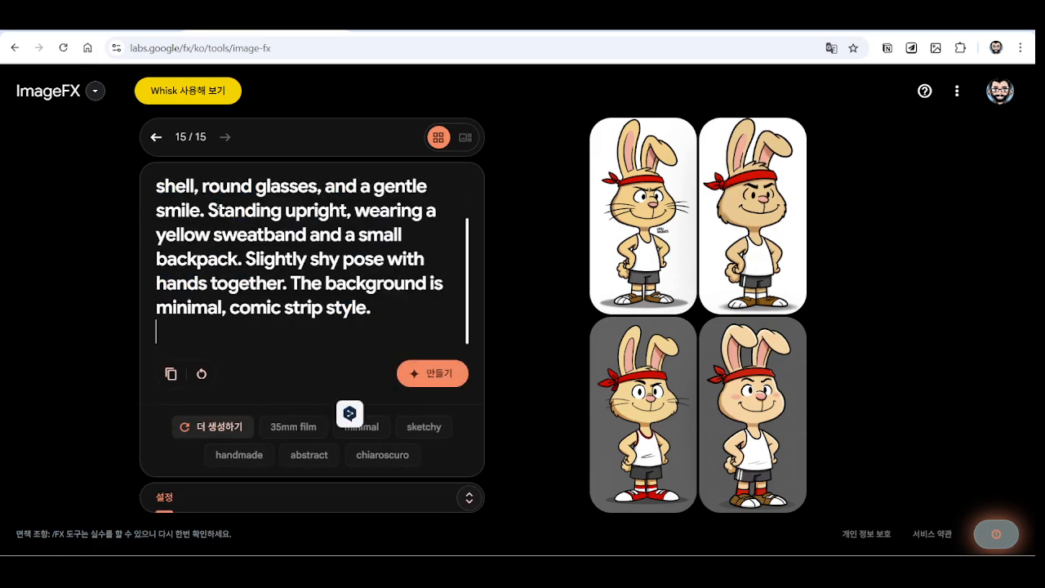
{"action": "scroll", "coordinate": [307, 266], "scroll_direction": "up", "scroll_amount": 2}
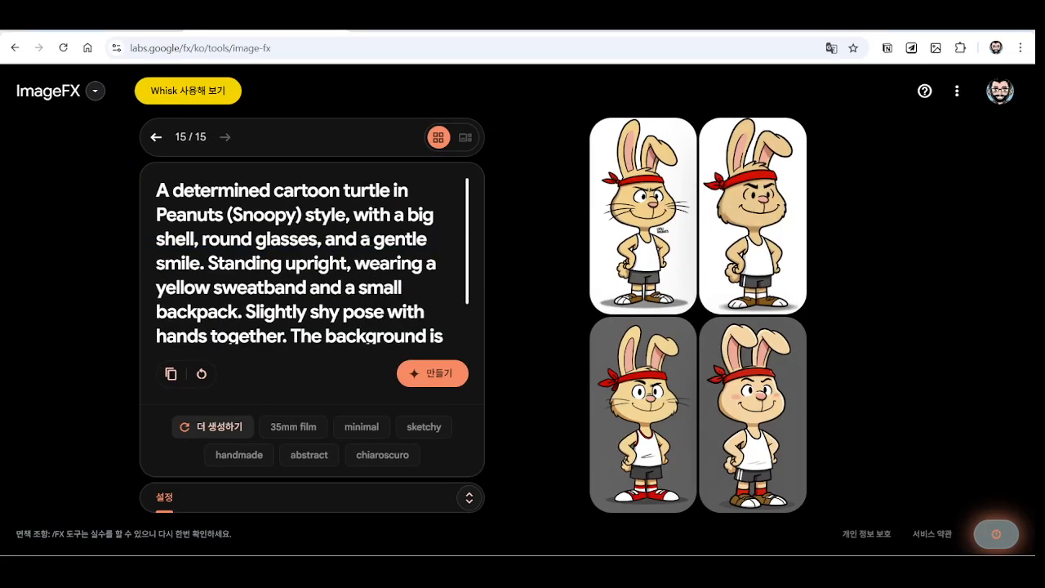
{"action": "left_click", "coordinate": [429, 369]}
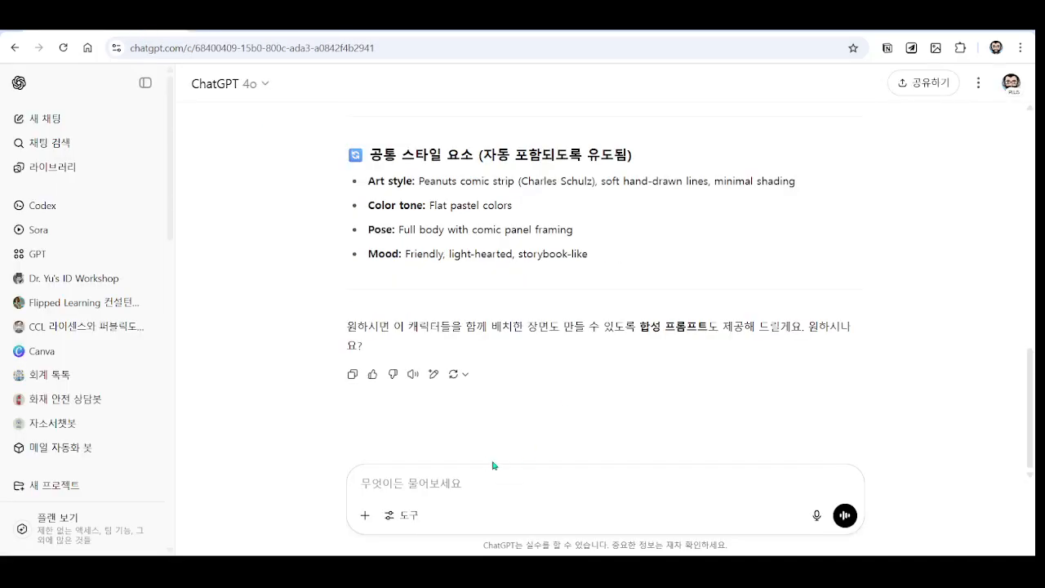
Ask ChatGPT "외모 특성을 한글로 다시 작성해줘 토끼와 거북이만 작성해줘" and follow its answer
{"action": "type", "text": "오"}
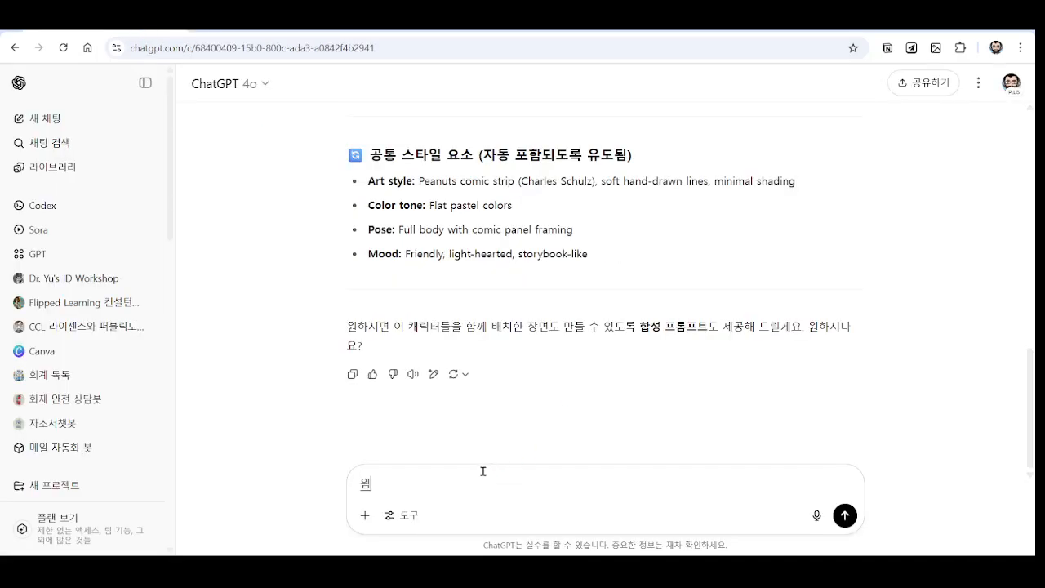
{"action": "type", "text": "무 특"}
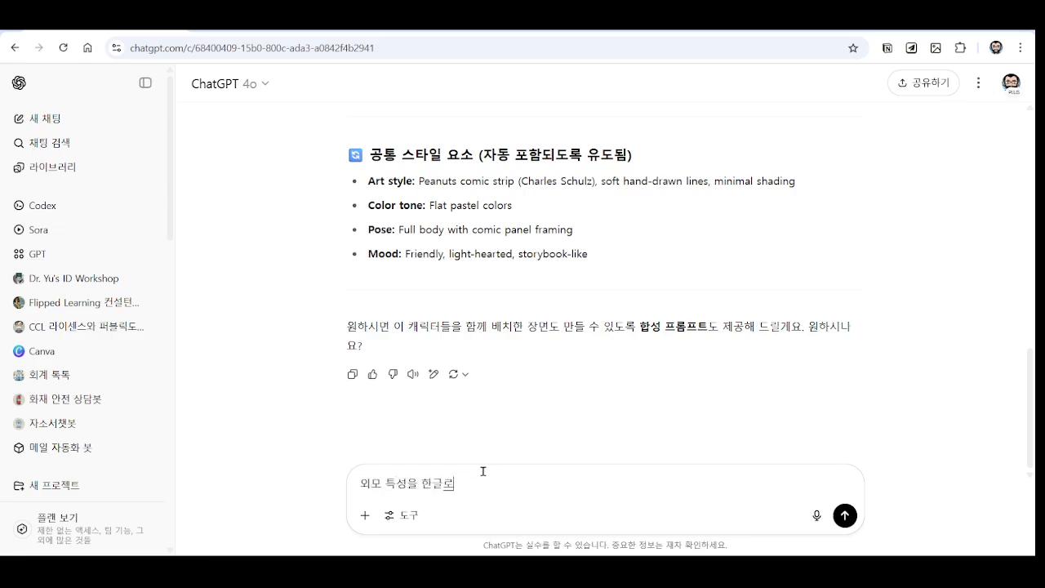
{"action": "type", "text": "성을 한글로 다시 작성해줘 토끼와 거북이만 작성"}
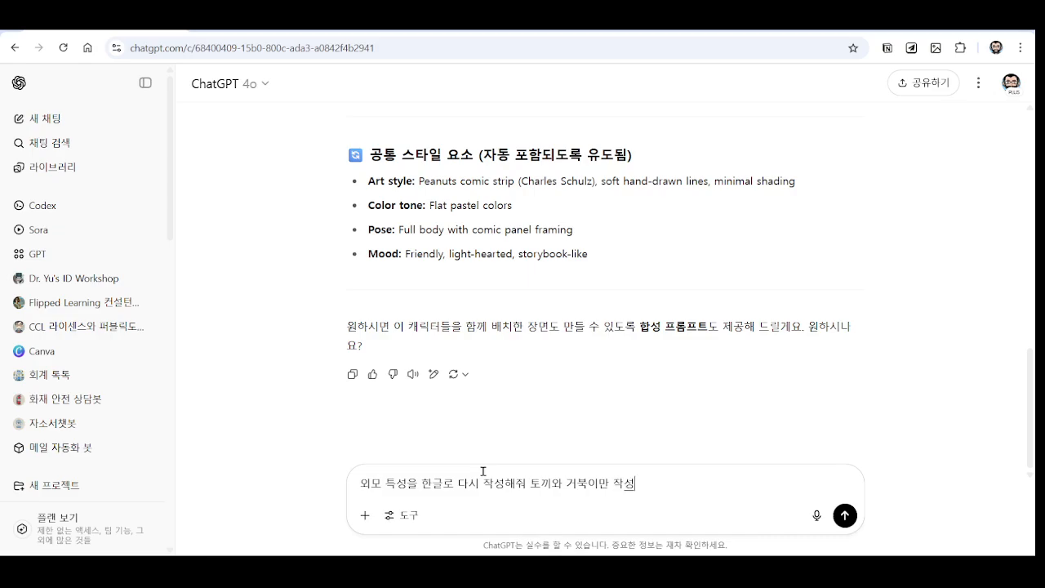
{"action": "type", "text": "해줘"}
{"action": "key", "text": "Return"}
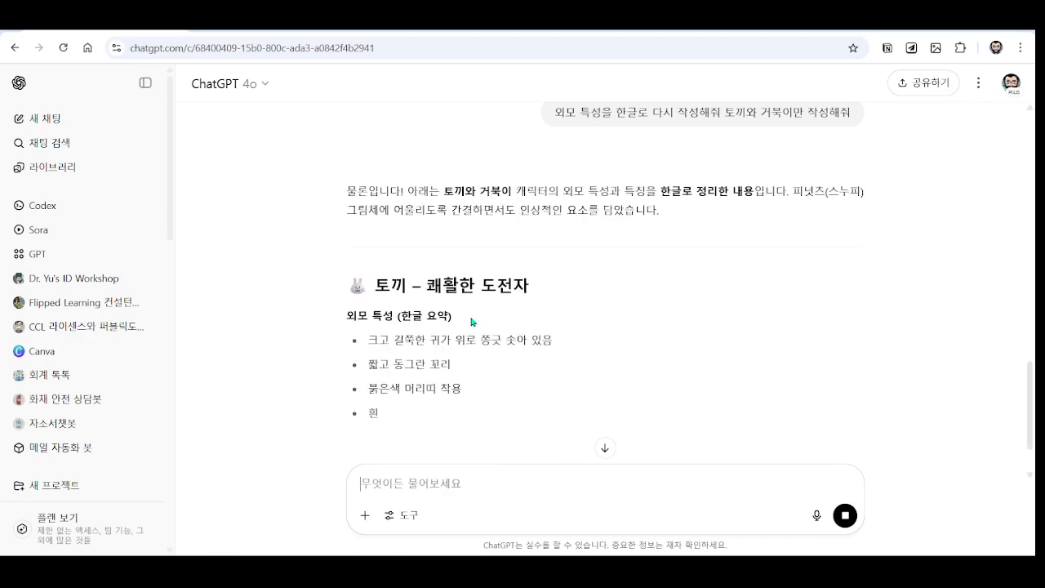
{"action": "scroll", "coordinate": [472, 323], "scroll_direction": "down", "scroll_amount": 1}
{"action": "scroll", "coordinate": [388, 291], "scroll_direction": "down", "scroll_amount": 1}
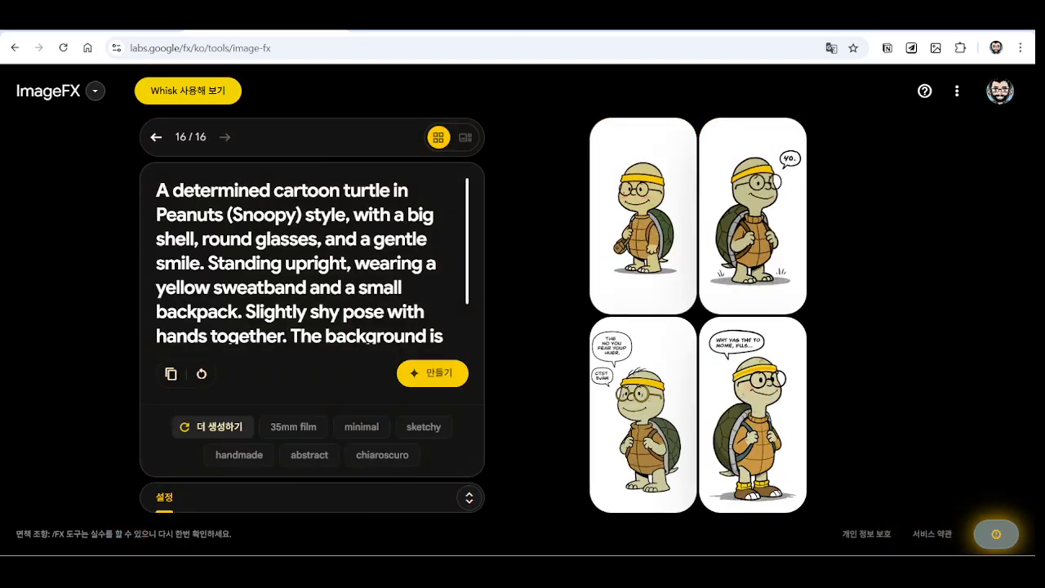
Bring up the latest rabbit batch in ImageFX and examine the rabbit's expression, pose and line style traits in ChatGPT's Korean summary
{"action": "left_click", "coordinate": [156, 137]}
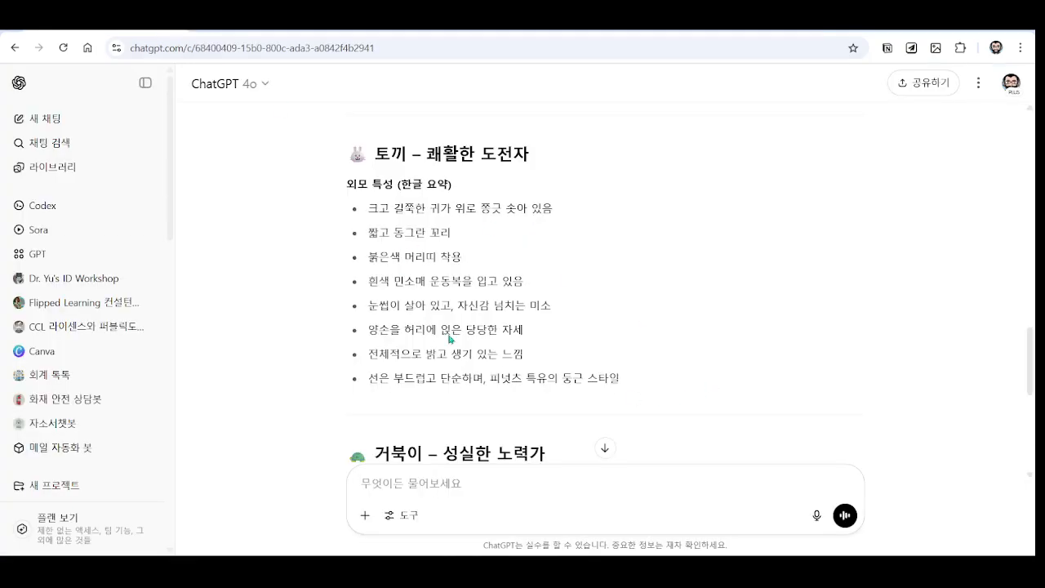
{"action": "left_click_drag", "start_coordinate": [374, 304], "coordinate": [567, 312]}
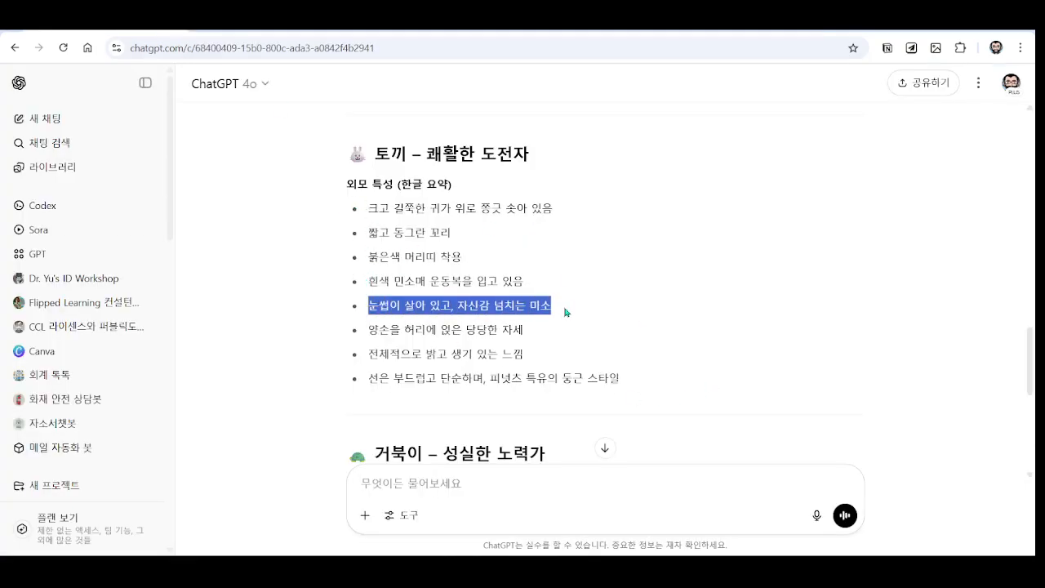
{"action": "left_click_drag", "start_coordinate": [370, 330], "coordinate": [535, 330]}
{"action": "left_click", "coordinate": [767, 308]}
{"action": "left_click_drag", "start_coordinate": [370, 377], "coordinate": [662, 383]}
{"action": "left_click", "coordinate": [604, 317]}
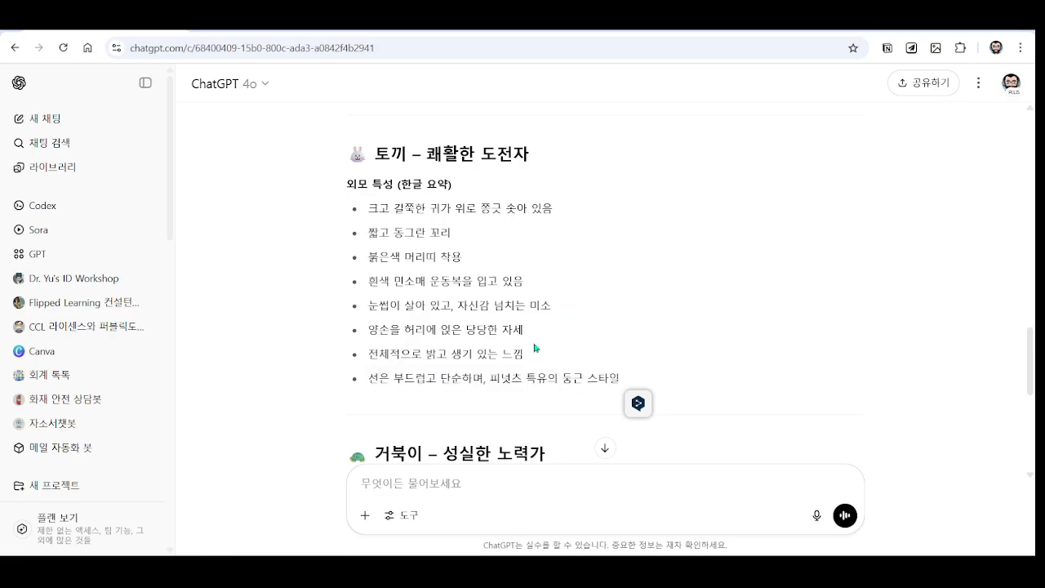
Examine the turtle's Korean appearance traits in ChatGPT's summary, from the shell and glasses to the facial expression
{"action": "scroll", "coordinate": [539, 319], "scroll_direction": "down", "scroll_amount": 3}
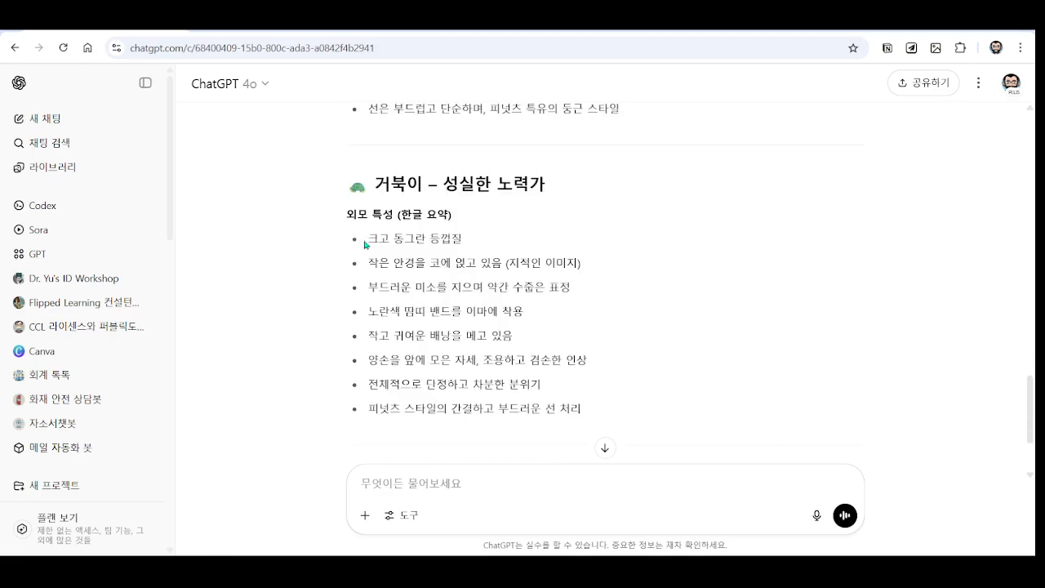
{"action": "left_click_drag", "start_coordinate": [367, 240], "coordinate": [478, 245]}
{"action": "left_click", "coordinate": [746, 287]}
{"action": "left_click_drag", "start_coordinate": [370, 259], "coordinate": [603, 279]}
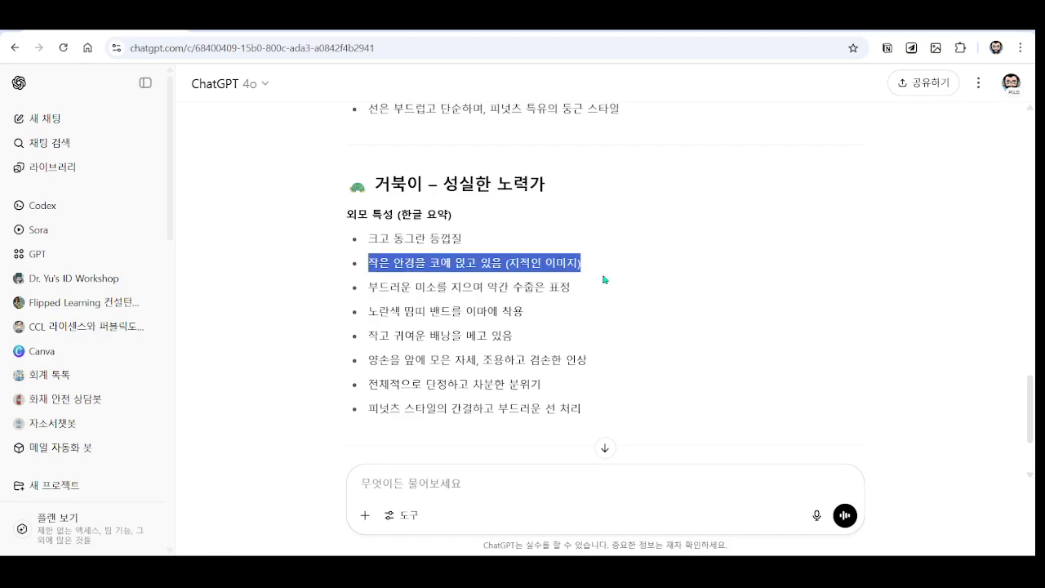
{"action": "left_click", "coordinate": [400, 291]}
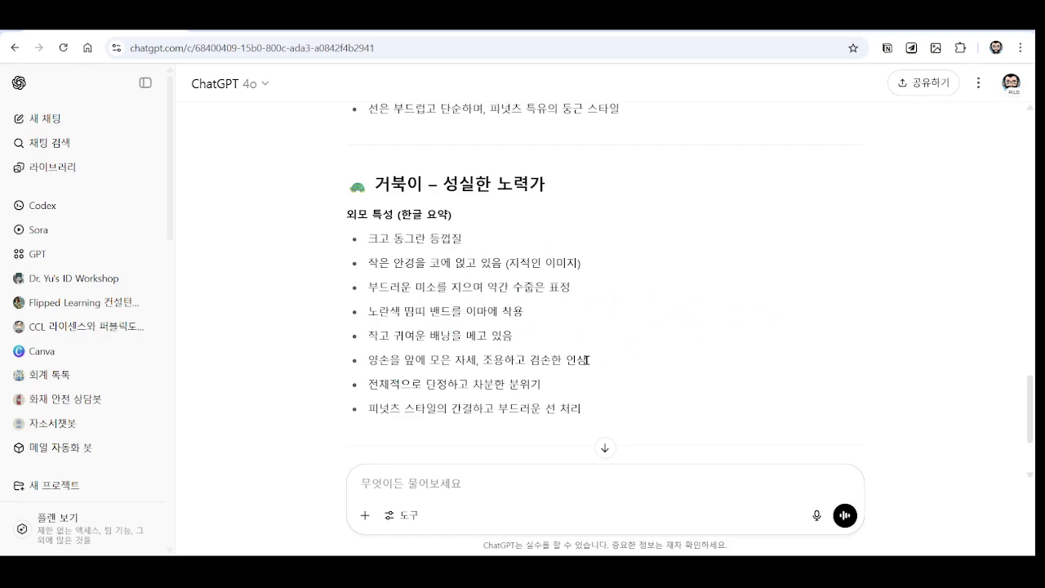
Return to the turtle batch in ImageFX and inspect the four images up close, including their speech bubbles
{"action": "left_click", "coordinate": [294, 31]}
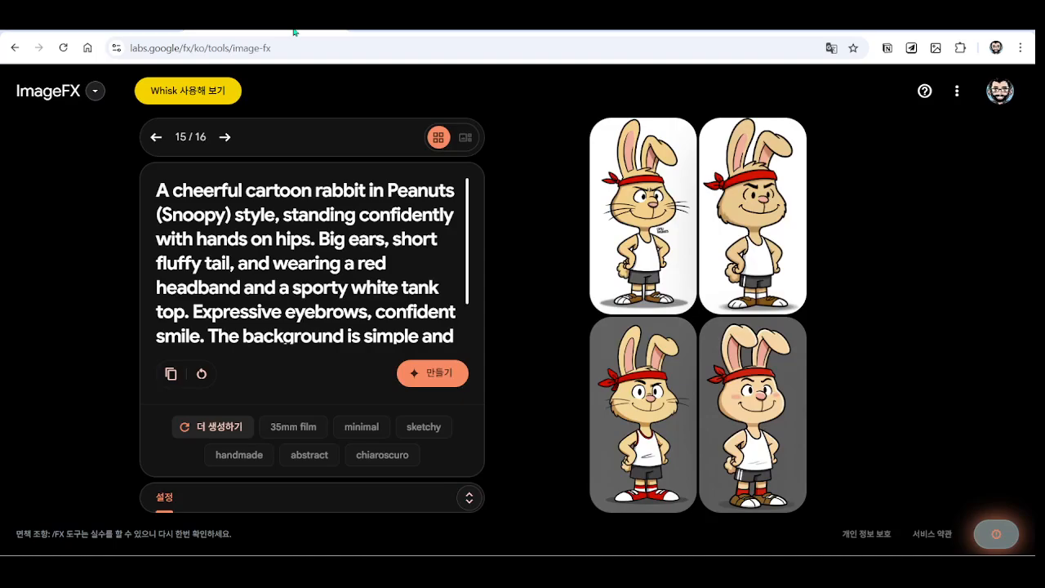
{"action": "left_click", "coordinate": [224, 136]}
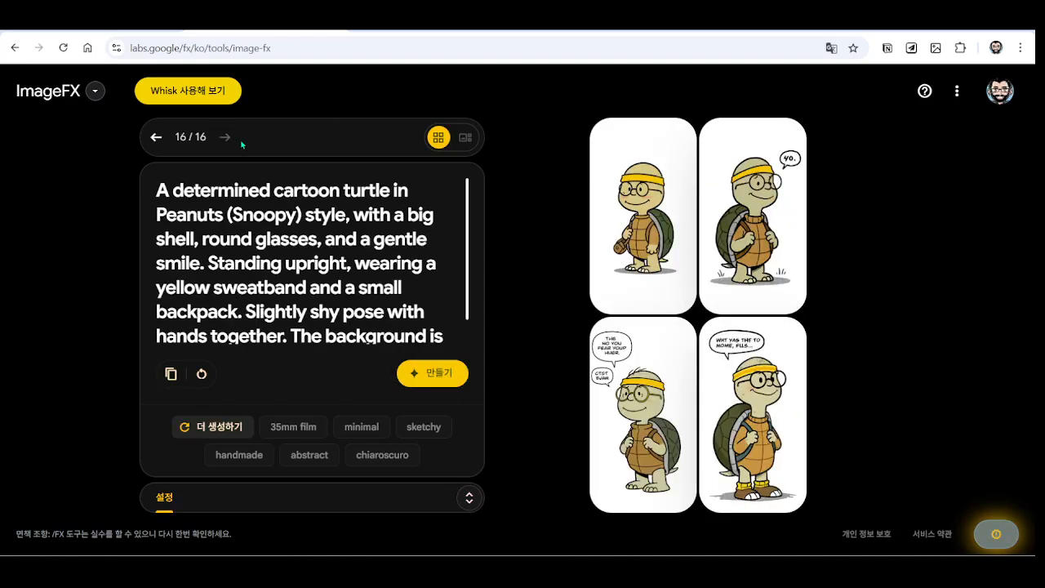
{"action": "key", "text": "ctrl+1"}
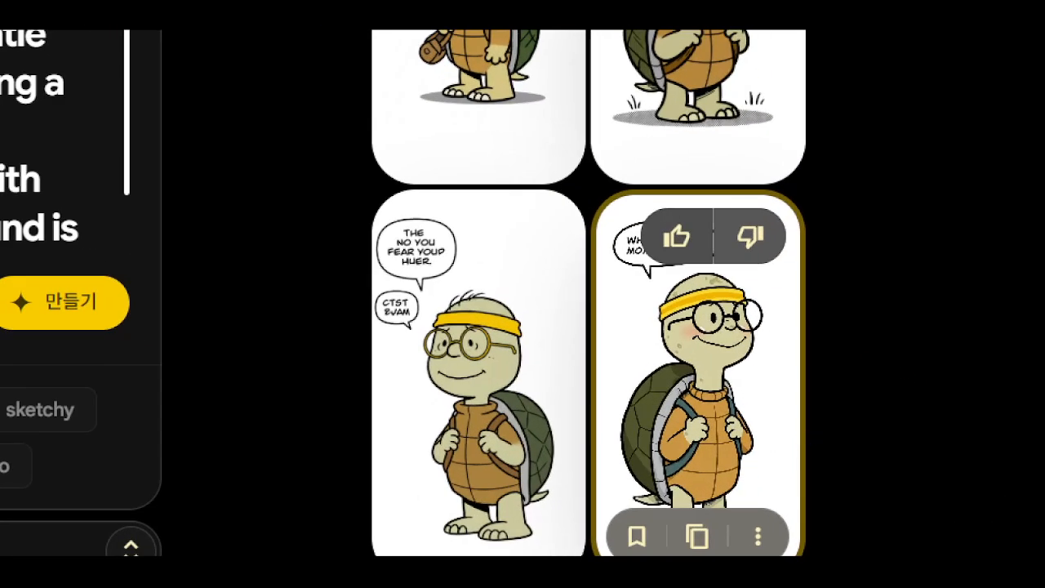
{"action": "left_click", "coordinate": [481, 243]}
{"action": "mouse_move", "coordinate": [394, 321]}
{"action": "left_mouse_down"}
{"action": "mouse_move", "coordinate": [606, 323]}
{"action": "mouse_move", "coordinate": [804, 288]}
{"action": "left_mouse_up"}
{"action": "key", "text": "Escape"}
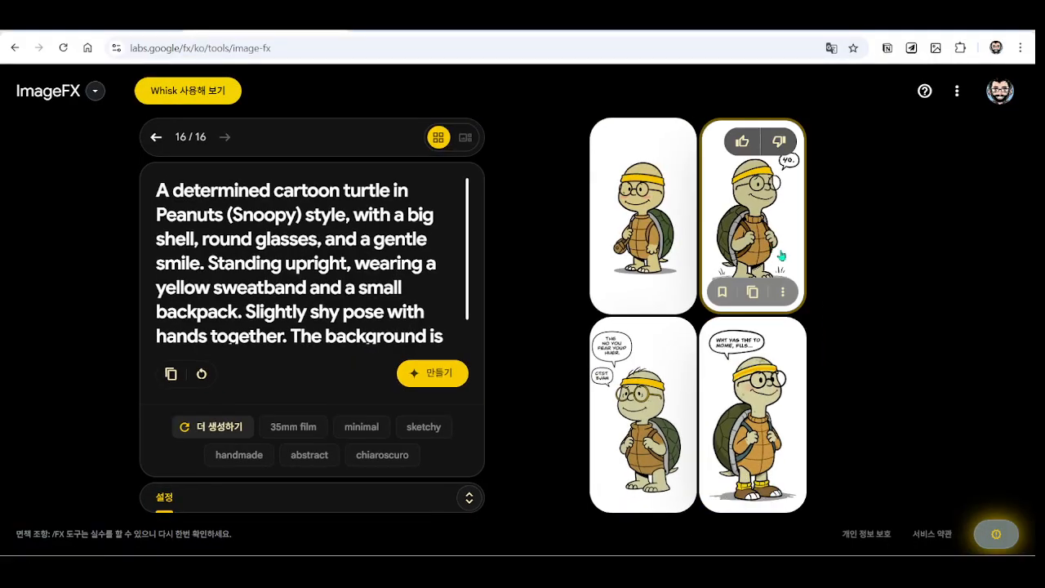
{"action": "key", "text": "ctrl+1"}
{"action": "left_click", "coordinate": [603, 232]}
{"action": "mouse_move", "coordinate": [1027, 86]}
{"action": "left_mouse_down"}
{"action": "mouse_move", "coordinate": [1013, 308]}
{"action": "mouse_move", "coordinate": [931, 130]}
{"action": "left_mouse_up"}
{"action": "key", "text": "Escape"}
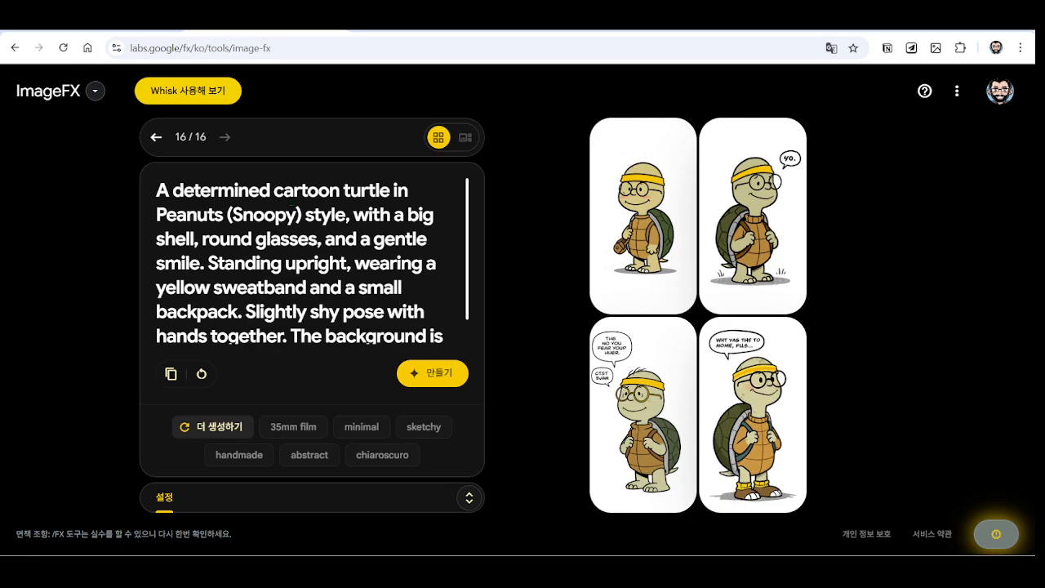
Switch to ChatGPT and begin a message with the line "장면만 묘사해줘 그림체는 스누피(피넛츠) 스타일을 유지합니다."
{"action": "left_click", "coordinate": [90, 30]}
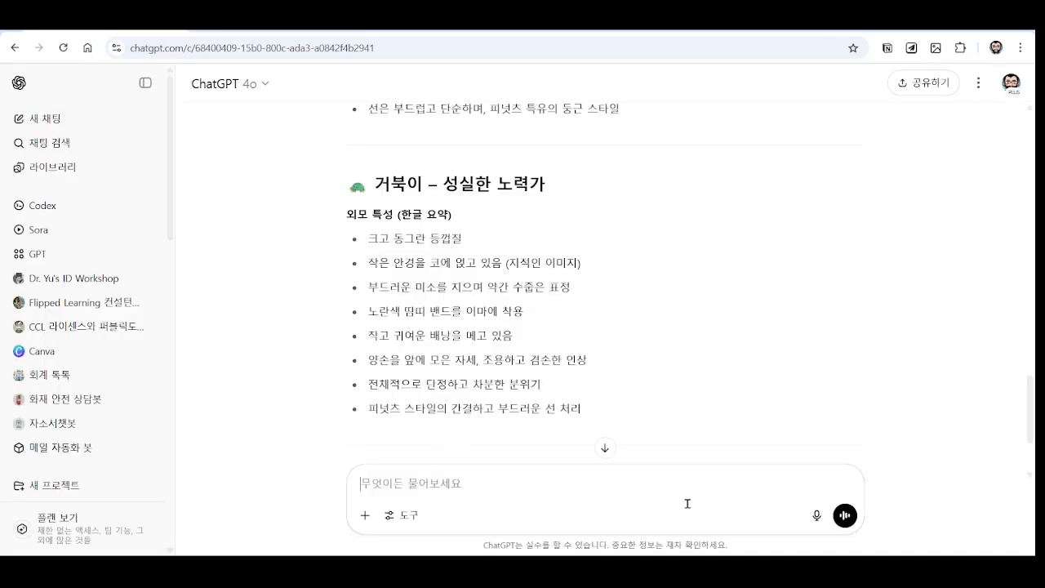
{"action": "type", "text": "작ㅁ"}
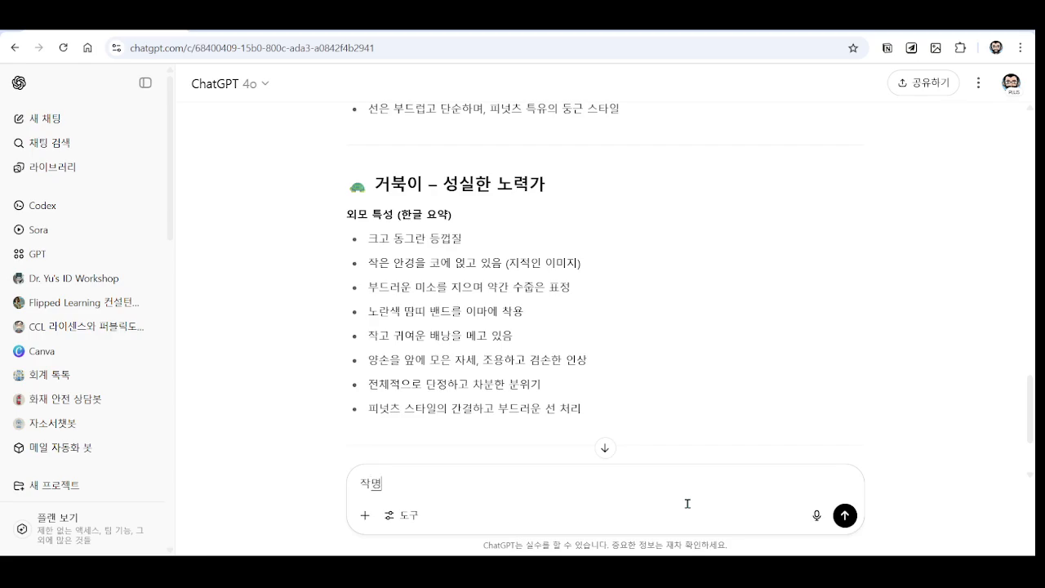
{"action": "key", "text": "BackSpace"}
{"action": "key", "text": "BackSpace"}
{"action": "type", "text": "장면ㅁ"}
{"action": "type", "text": "만 묘사해줘 "}
{"action": "type", "text": "ㄱㅡ리"}
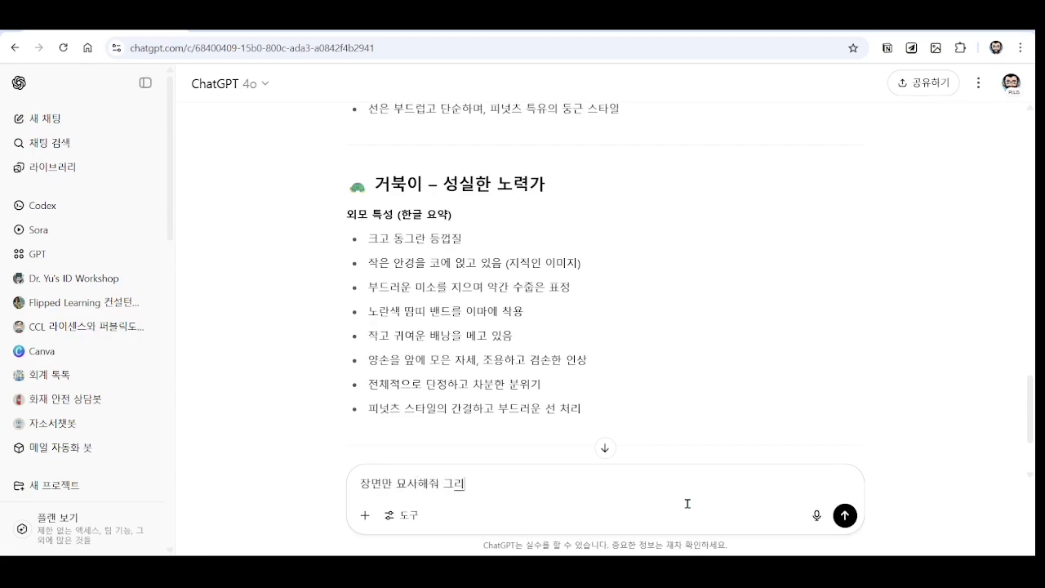
{"action": "type", "text": "ㅁ체는 "}
{"action": "type", "text": "수ㄴ"}
{"action": "type", "text": "ㅡ누피("}
{"action": "type", "text": "피너"}
{"action": "type", "text": "ㅅ츠) "}
{"action": "type", "text": "슽ㅏ일ㅇ"}
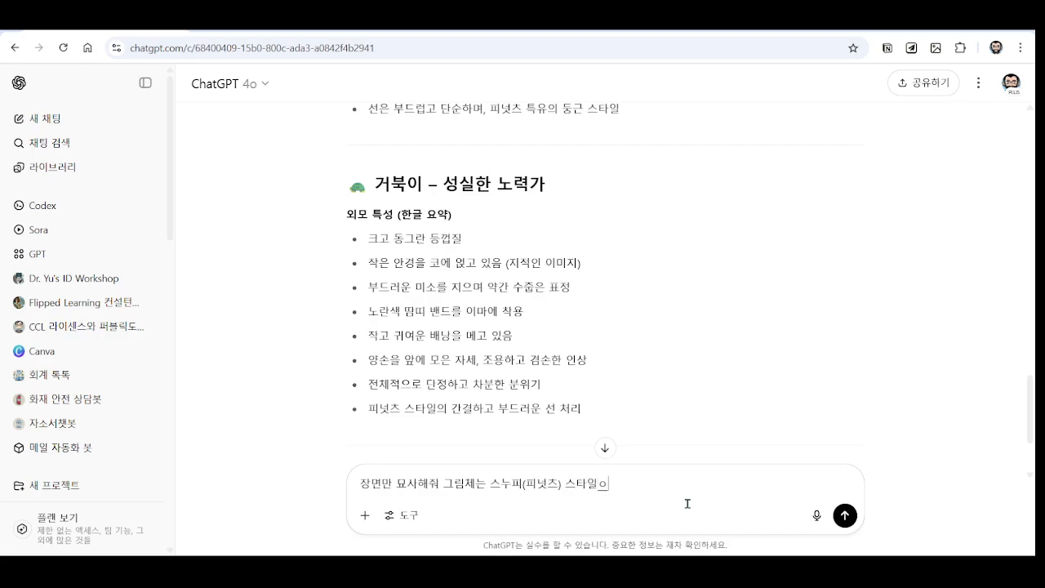
{"action": "type", "text": "ㅡㄹ 유지합니다."}
{"action": "key", "text": "shift+Return"}
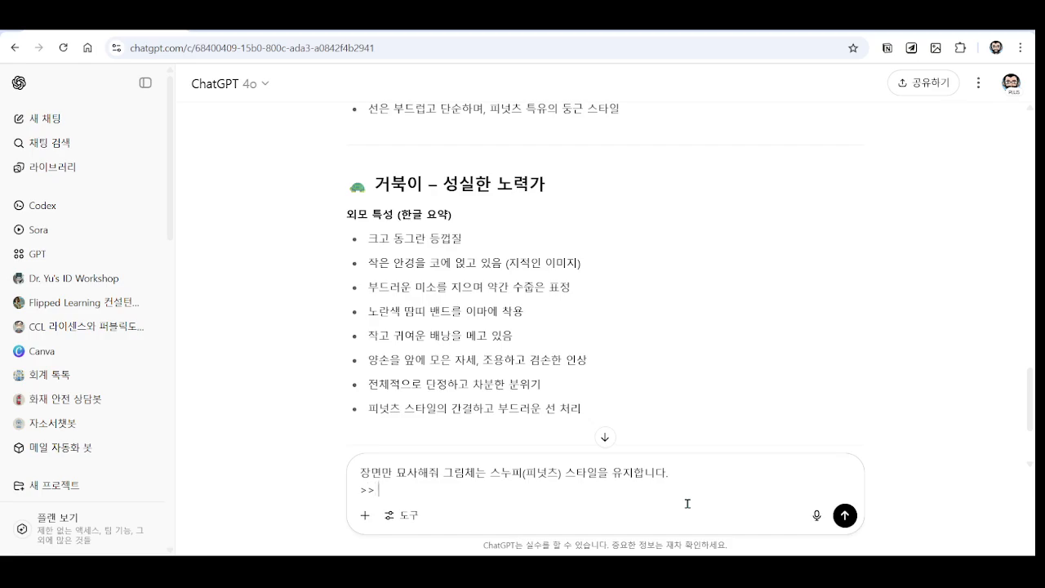
Add the line ">> 토끼와 거북이가 숲속 달리기 경기장 앞에서 출발 자세를 취하고 있습니다. >> 영어로" and send the message
{"action": "type", "text": ">> 토끼와 구"}
{"action": "type", "text": "ㅓ북이가 "}
{"action": "type", "text": "숲"}
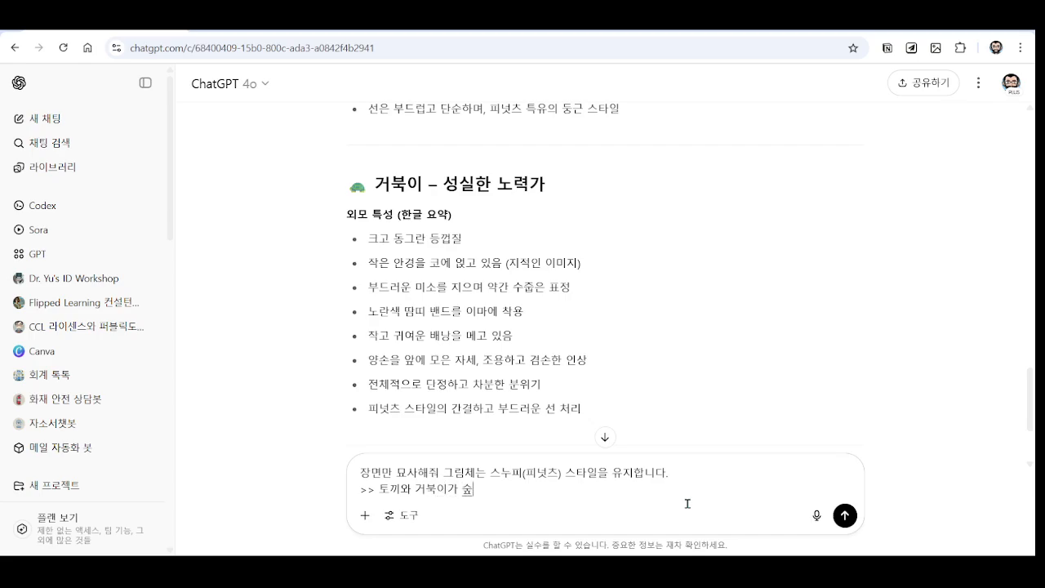
{"action": "type", "text": "속 달리기 경지ㅣ장 앞에서"}
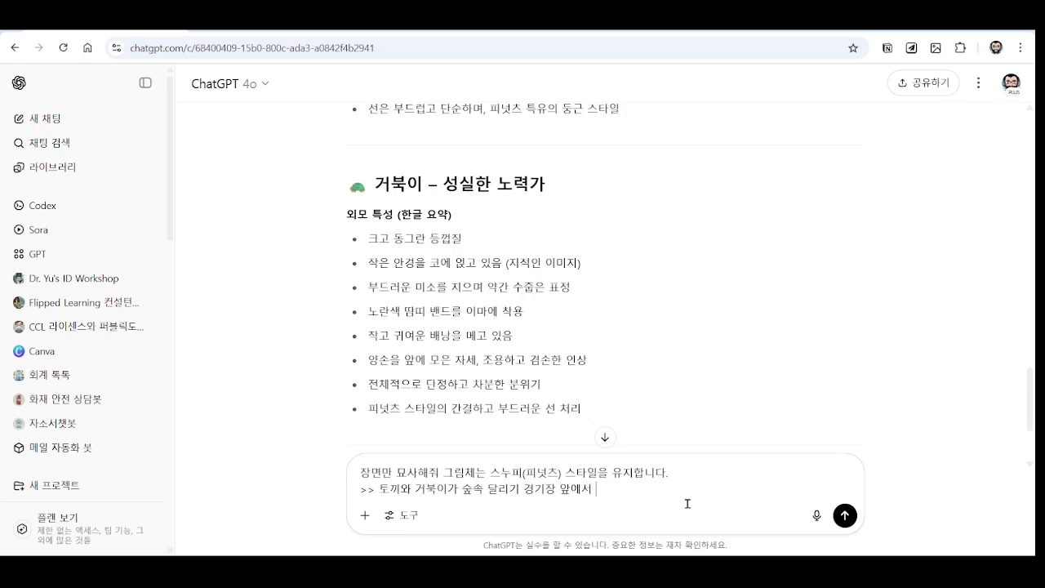
{"action": "type", "text": "추ㄹ발 자세를 취"}
{"action": "type", "text": "ㅎㅏ고 있습니다."}
{"action": "type", "text": " >>"}
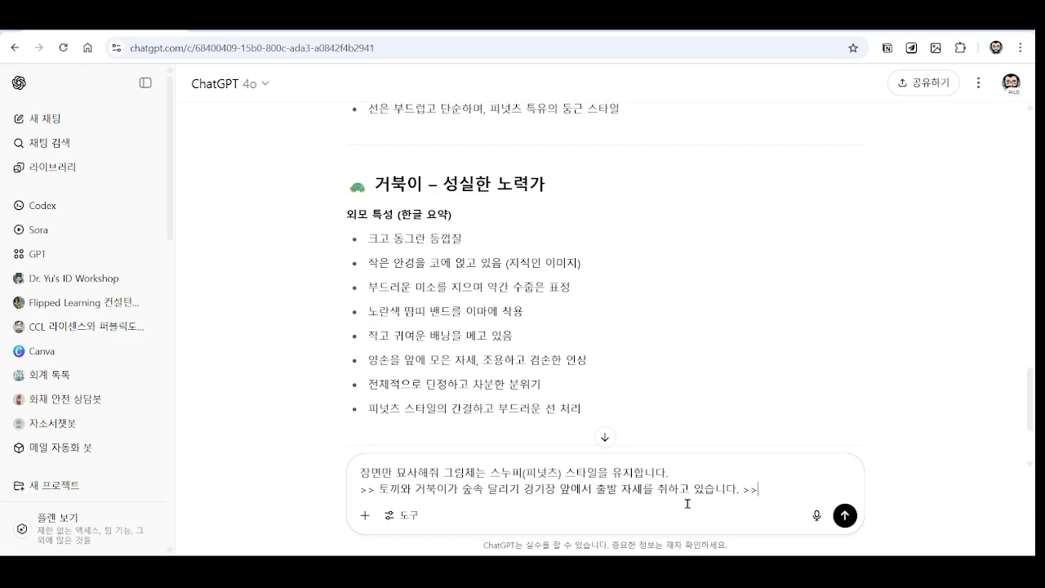
{"action": "type", "text": " 영어로"}
{"action": "key", "text": "Return"}
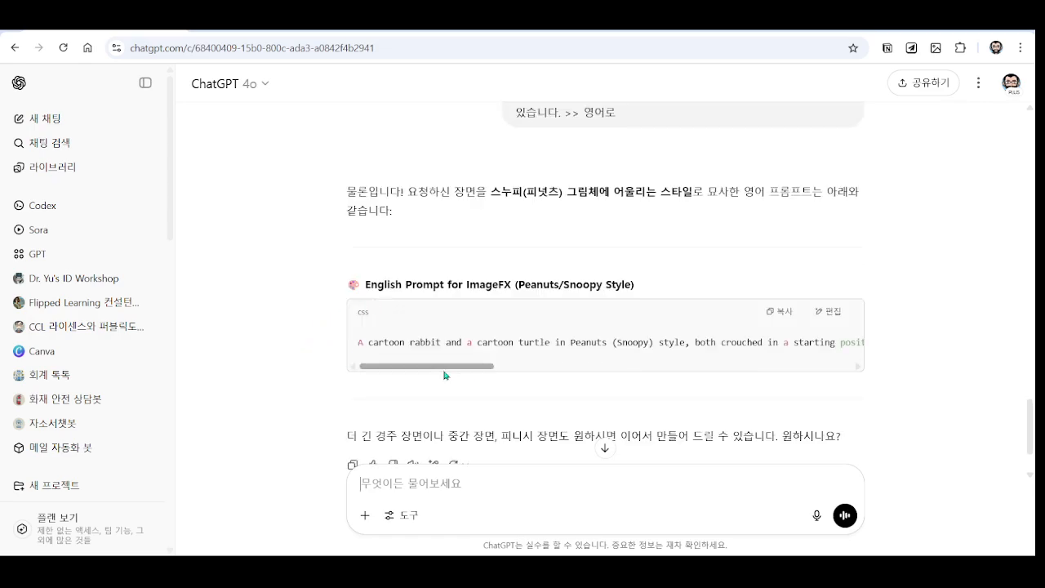
Copy ChatGPT's English starting-line scene prompt and replace the turtle prompt in ImageFX with it
{"action": "left_click_drag", "start_coordinate": [448, 370], "coordinate": [236, 392]}
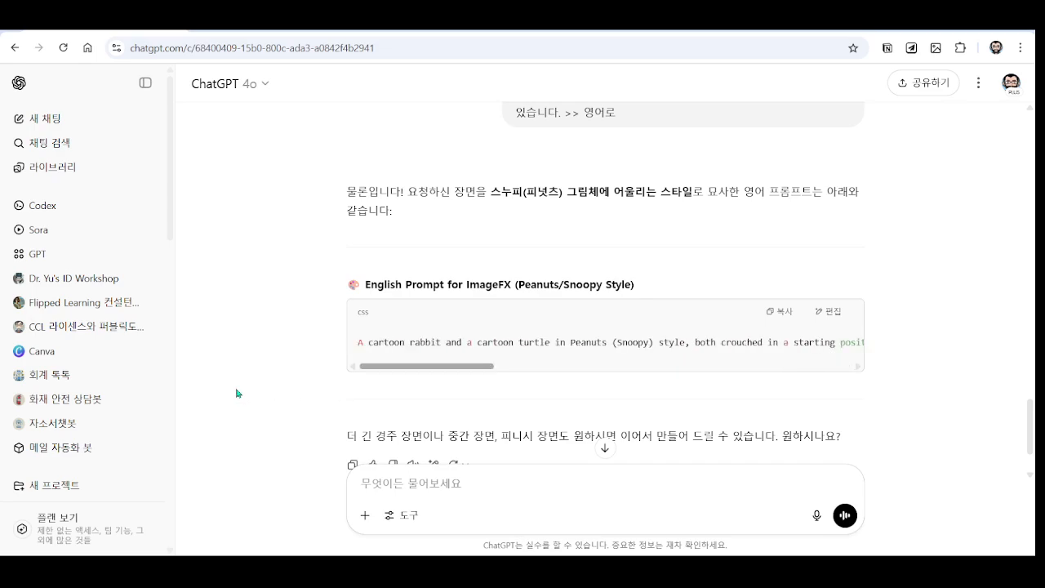
{"action": "left_click", "coordinate": [785, 314]}
{"action": "left_click", "coordinate": [255, 34]}
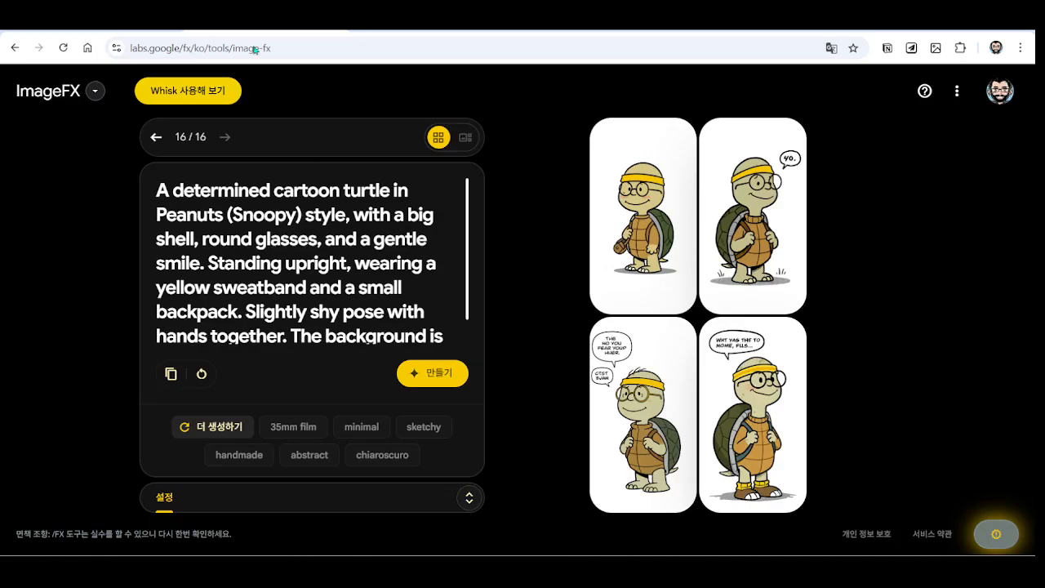
{"action": "triple_click", "coordinate": [270, 263]}
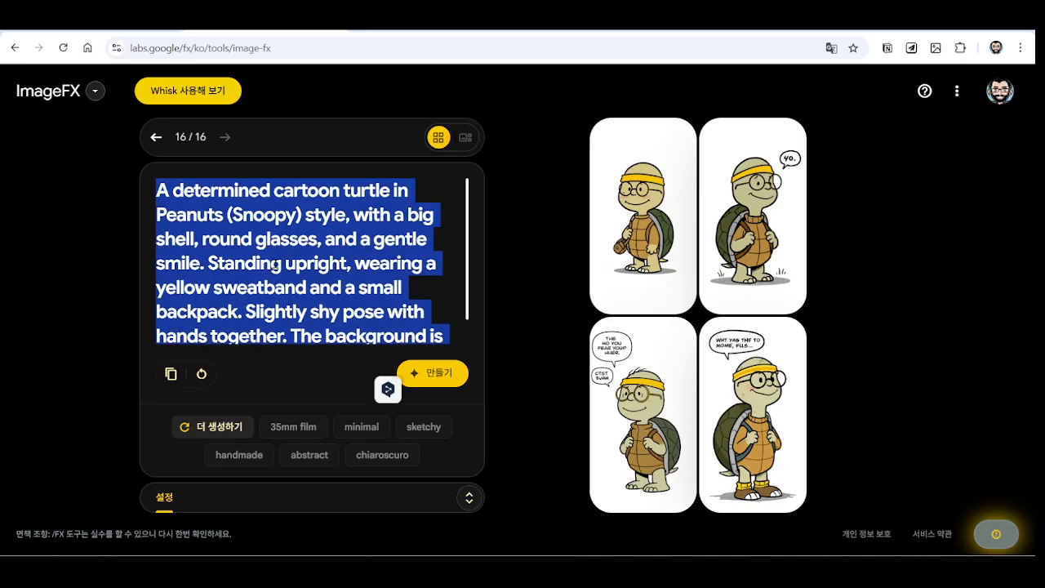
{"action": "key", "text": "BackSpace"}
{"action": "key", "text": "ctrl+v"}
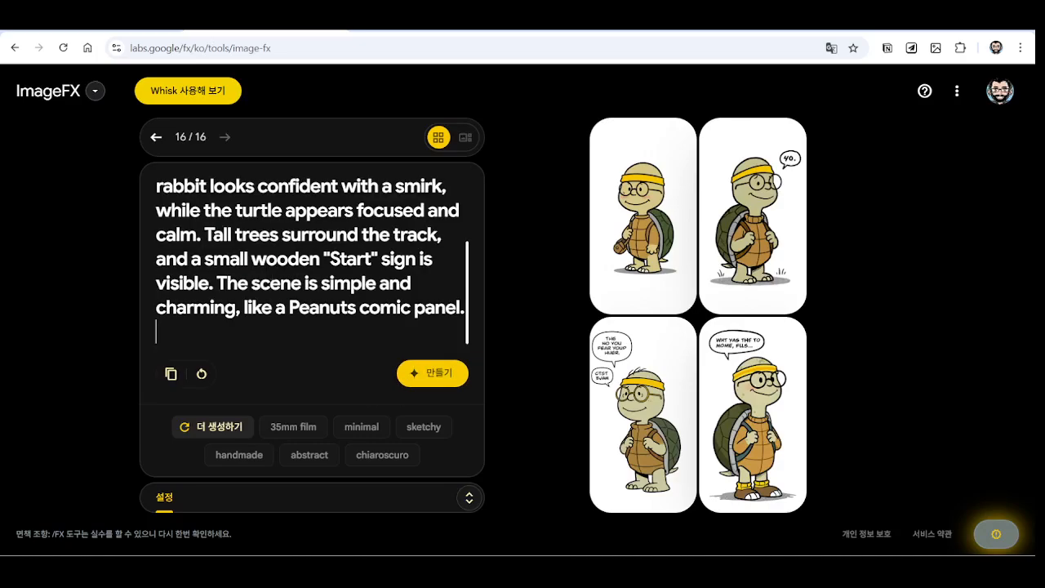
Copy the rabbit's English character prompt from earlier in the ChatGPT conversation and append it below the scene prompt in ImageFX
{"action": "left_click", "coordinate": [163, 31]}
{"action": "scroll", "coordinate": [434, 223], "scroll_direction": "up", "scroll_amount": 15}
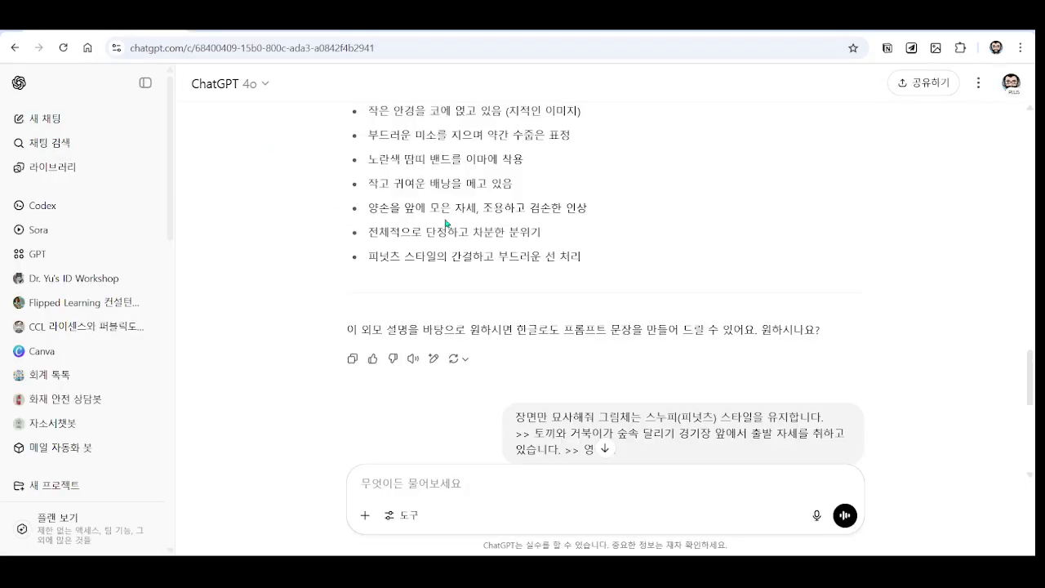
{"action": "scroll", "coordinate": [445, 219], "scroll_direction": "down", "scroll_amount": 10}
{"action": "scroll", "coordinate": [457, 217], "scroll_direction": "up", "scroll_amount": 7}
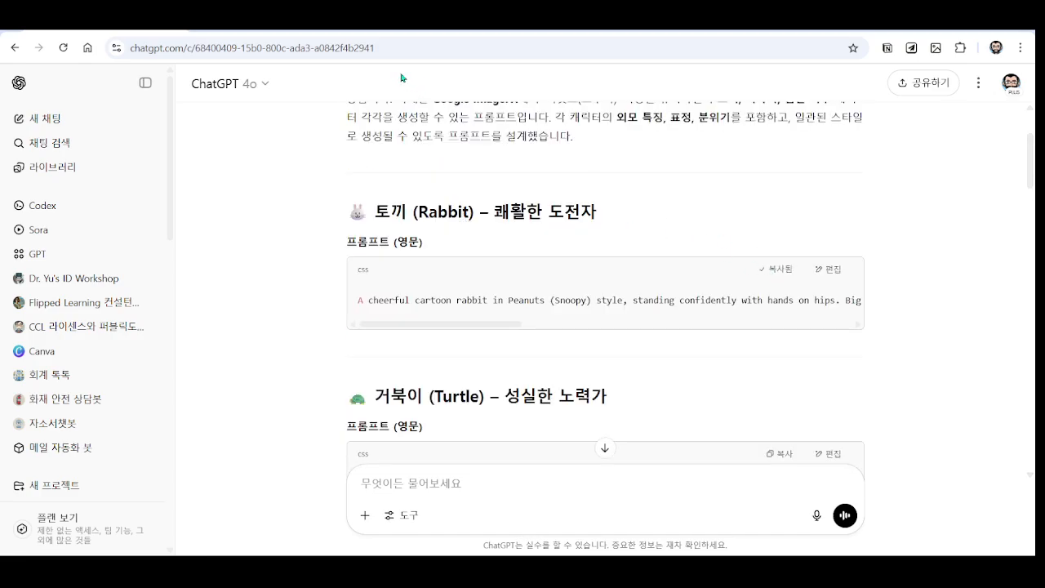
{"action": "left_click", "coordinate": [293, 33]}
{"action": "key", "text": "ctrl+v"}
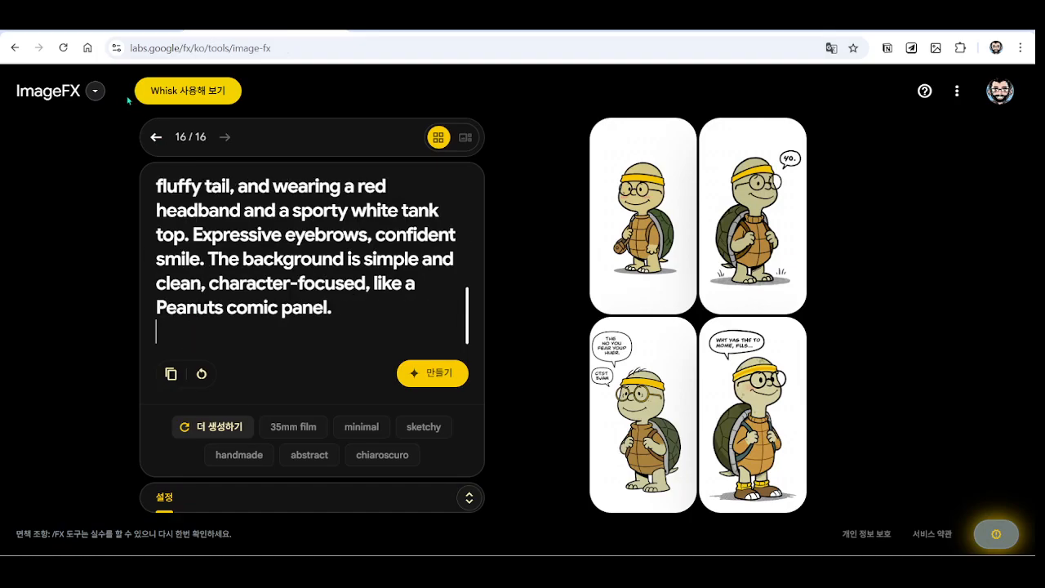
Return to the character prompts in ChatGPT to fetch the turtle's English prompt
{"action": "left_click", "coordinate": [105, 32]}
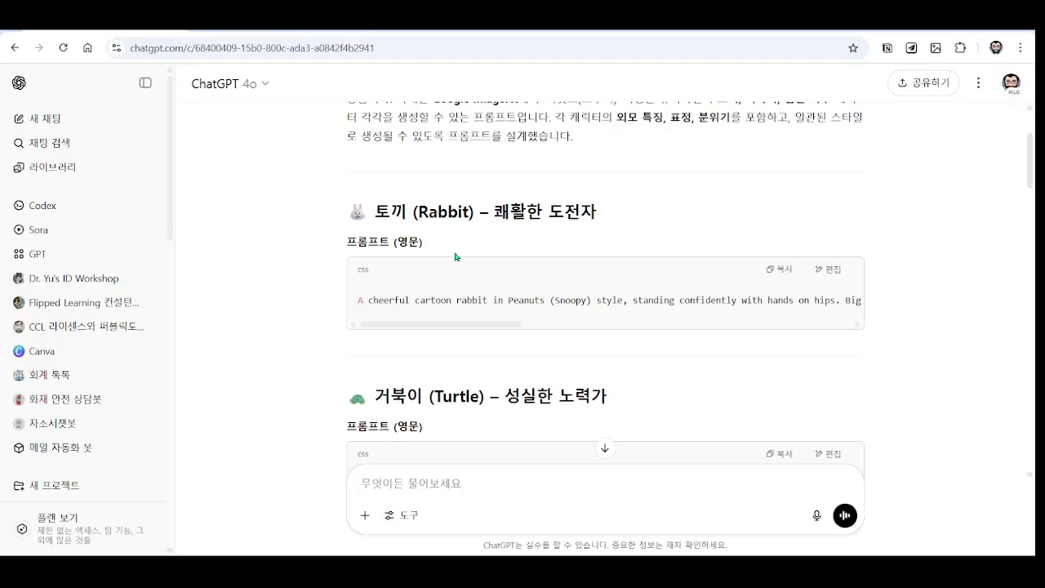
Copy the English turtle character prompt from ChatGPT and paste it at the end of the ImageFX race scene prompt
{"action": "left_click", "coordinate": [782, 455]}
{"action": "left_click", "coordinate": [337, 33]}
{"action": "key", "text": "ctrl+v"}
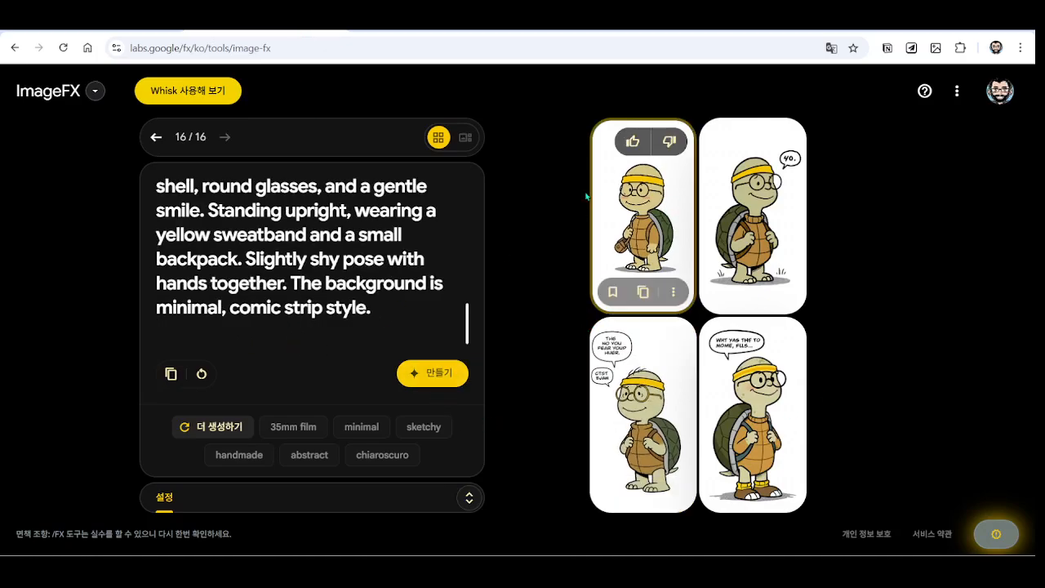
Set the aspect ratio to 가로 모드(16:9) and generate the rabbit and turtle race scene images
{"action": "left_click", "coordinate": [463, 501]}
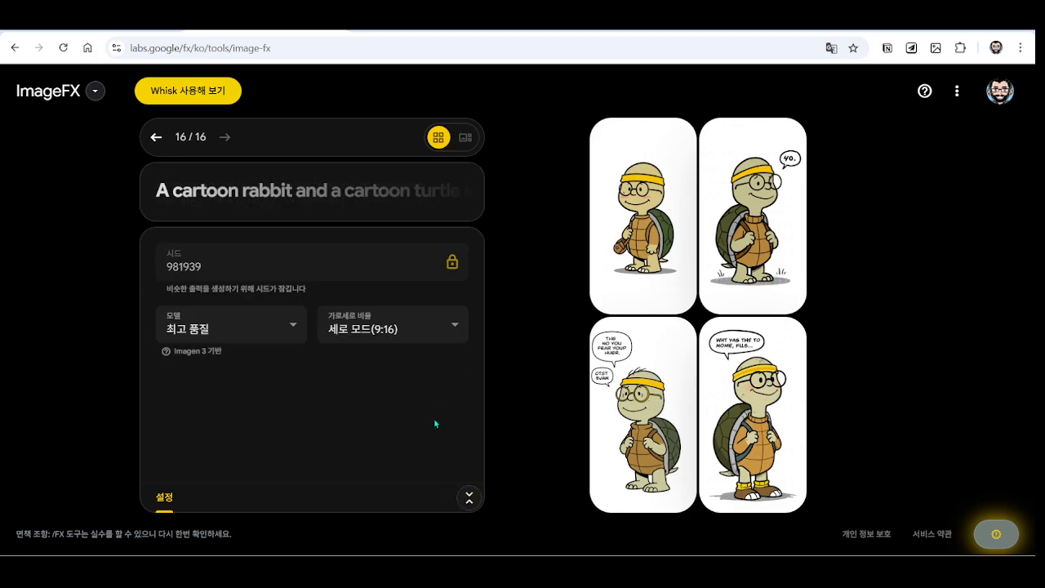
{"action": "left_click", "coordinate": [397, 332]}
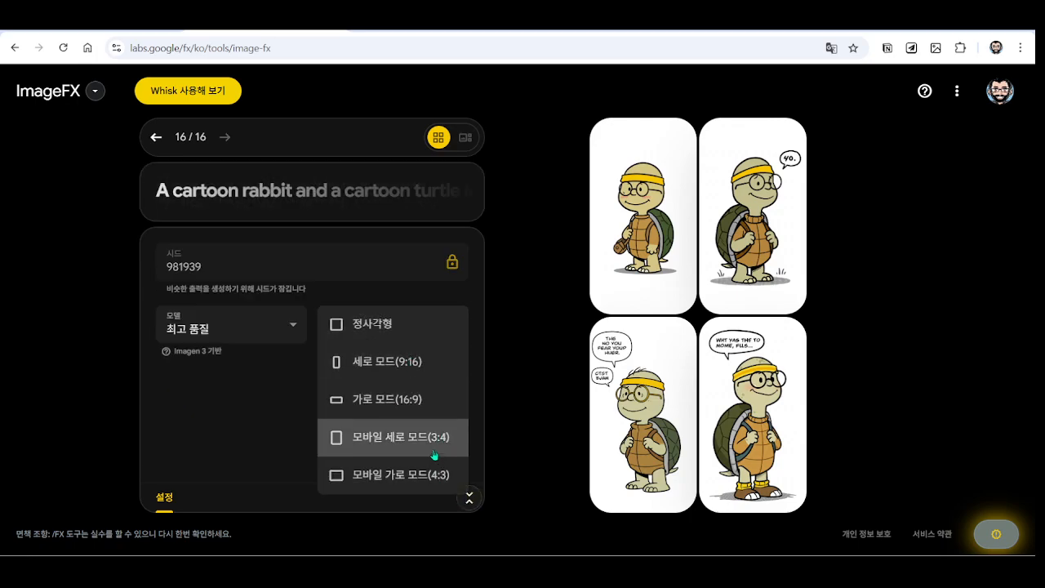
{"action": "left_click", "coordinate": [427, 406]}
{"action": "left_click", "coordinate": [469, 497]}
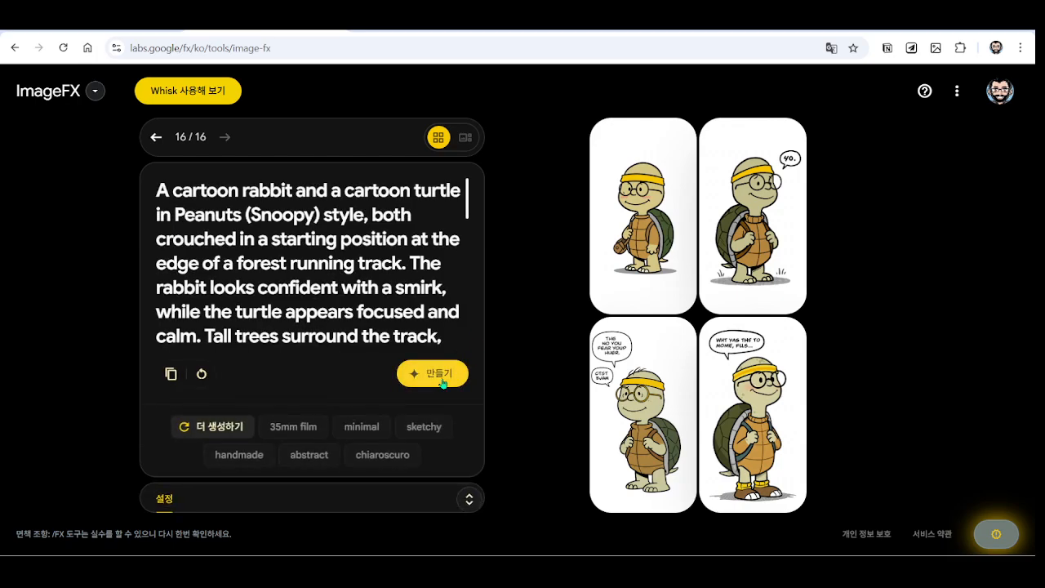
{"action": "left_click", "coordinate": [439, 377]}
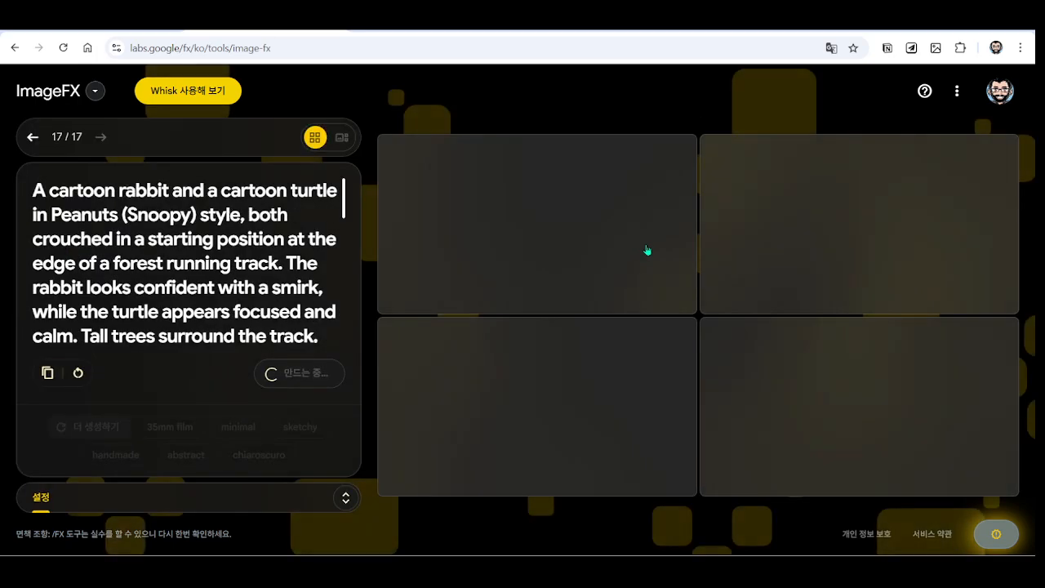
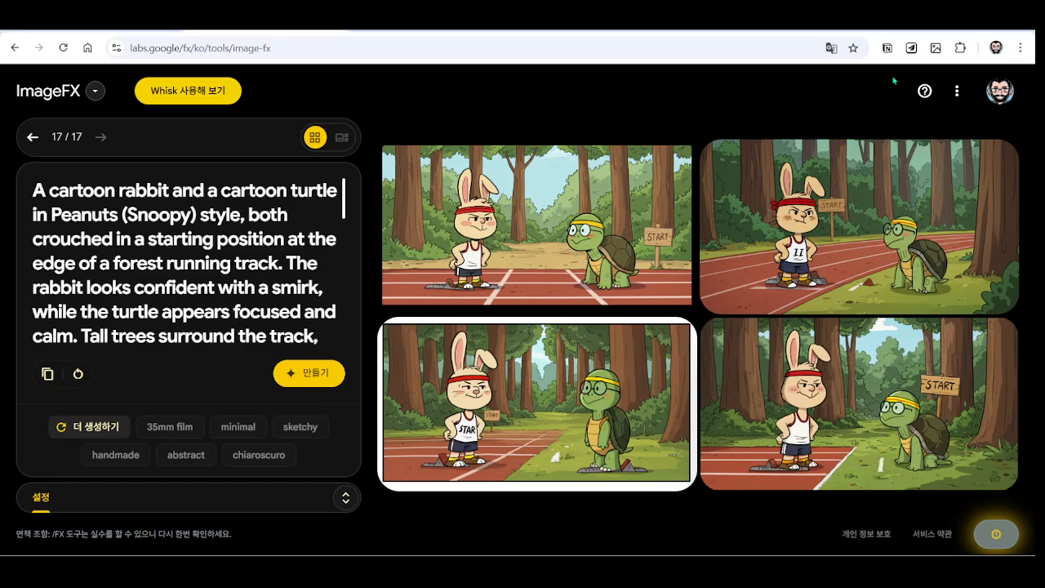
Compare the generated race scene images with the earlier turtle and rabbit character generations
{"action": "mouse_move", "coordinate": [580, 409]}
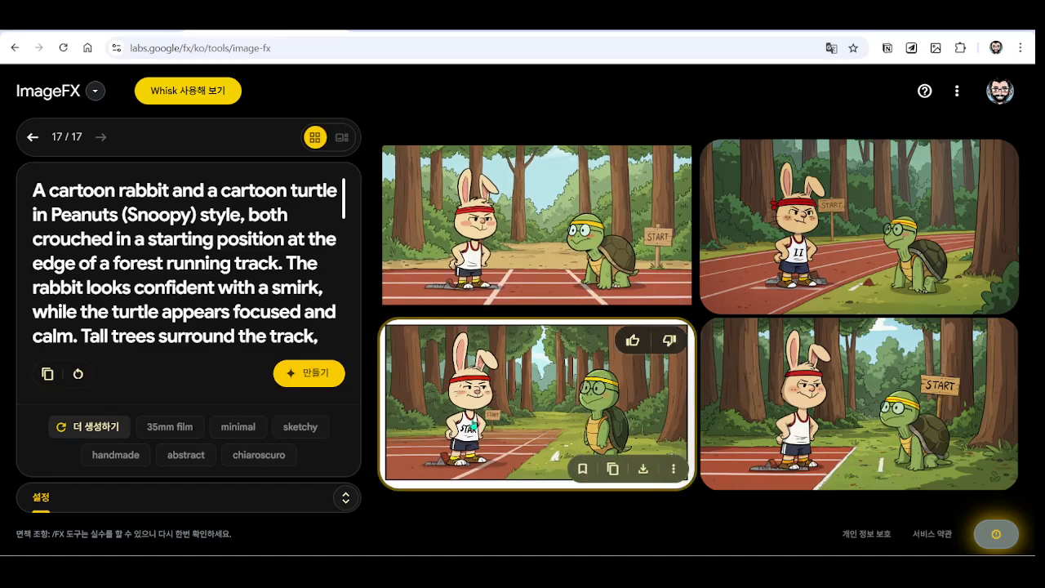
{"action": "key", "text": "ctrl+1"}
{"action": "left_click", "coordinate": [460, 427]}
{"action": "mouse_move", "coordinate": [572, 483]}
{"action": "left_mouse_down"}
{"action": "mouse_move", "coordinate": [515, 229]}
{"action": "mouse_move", "coordinate": [577, 415]}
{"action": "left_mouse_up"}
{"action": "mouse_move", "coordinate": [756, 472]}
{"action": "left_mouse_down"}
{"action": "mouse_move", "coordinate": [661, 474]}
{"action": "mouse_move", "coordinate": [807, 494]}
{"action": "left_mouse_up"}
{"action": "key", "text": "Escape"}
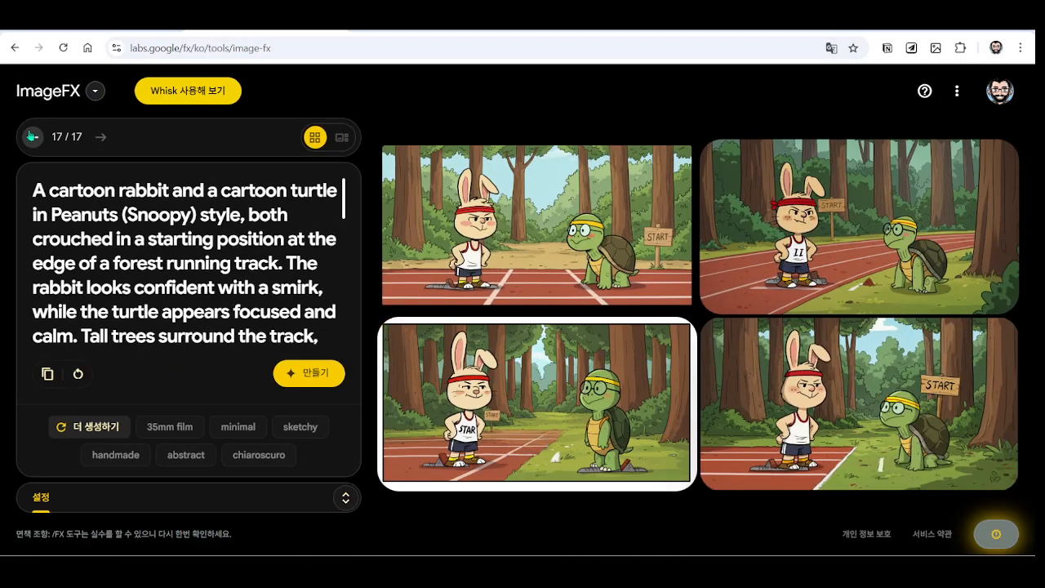
{"action": "left_click", "coordinate": [31, 136]}
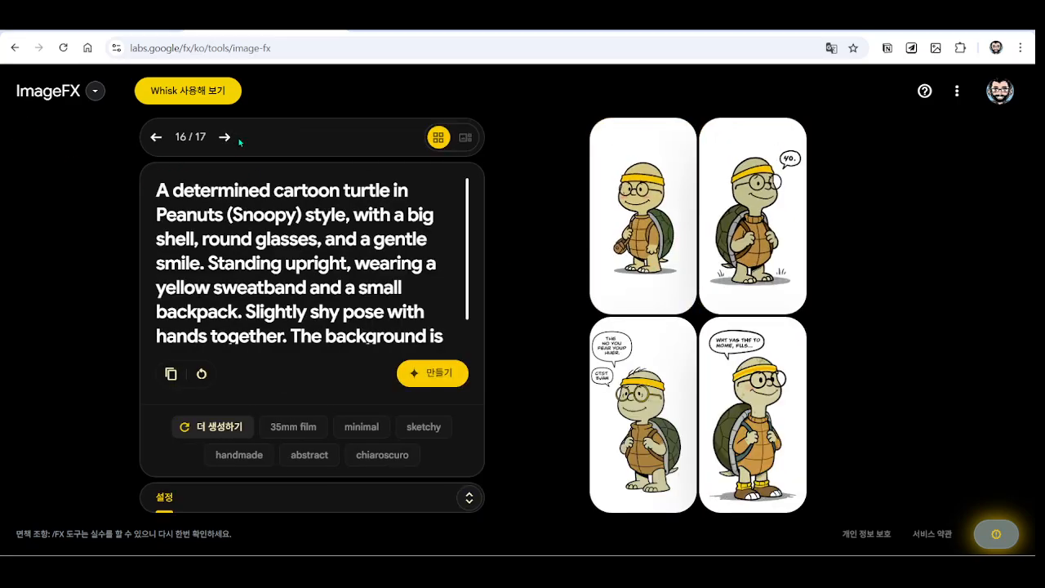
{"action": "left_click", "coordinate": [225, 138]}
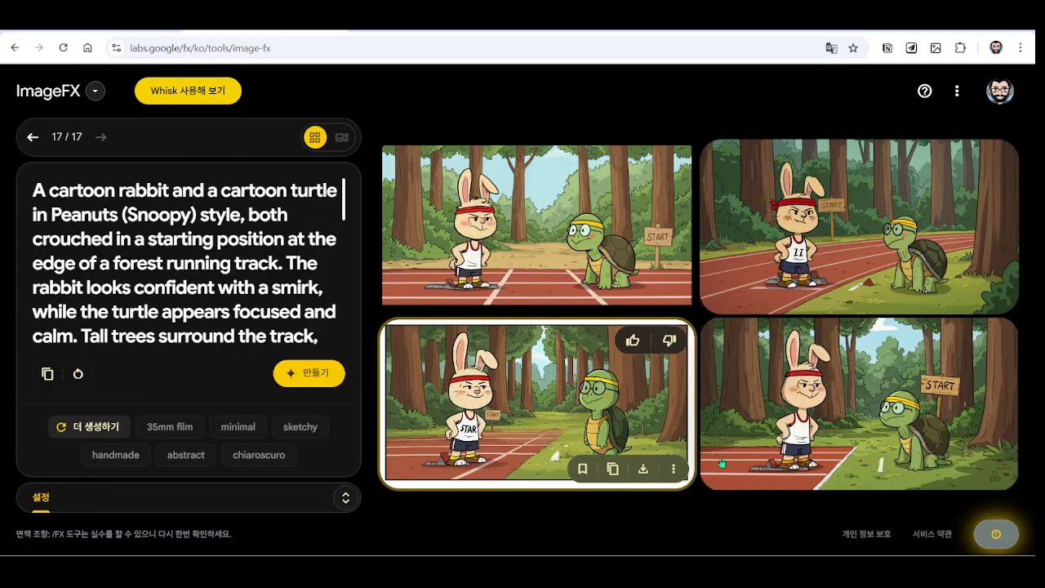
{"action": "left_click", "coordinate": [33, 137]}
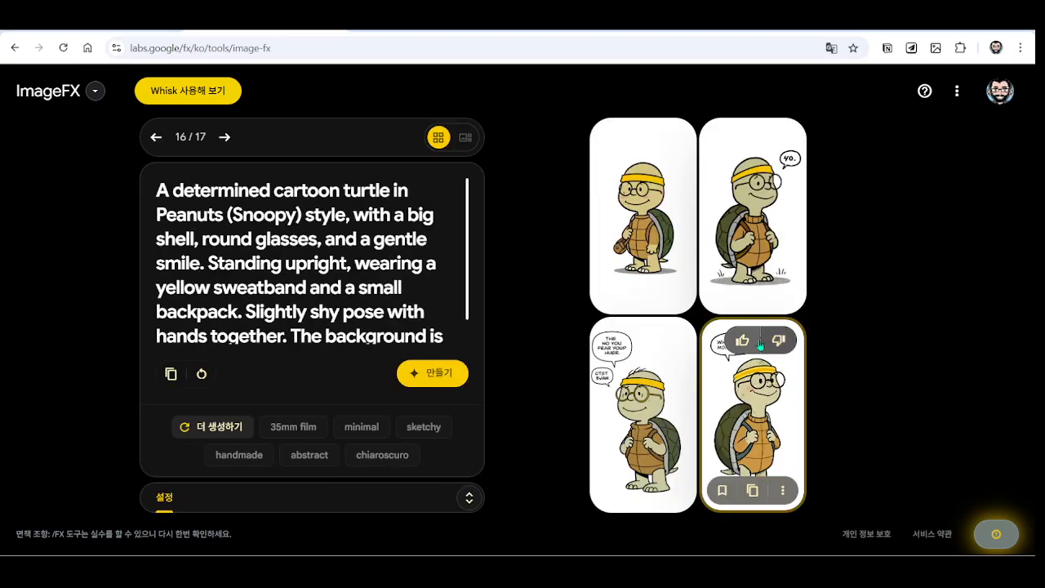
{"action": "left_click", "coordinate": [156, 137]}
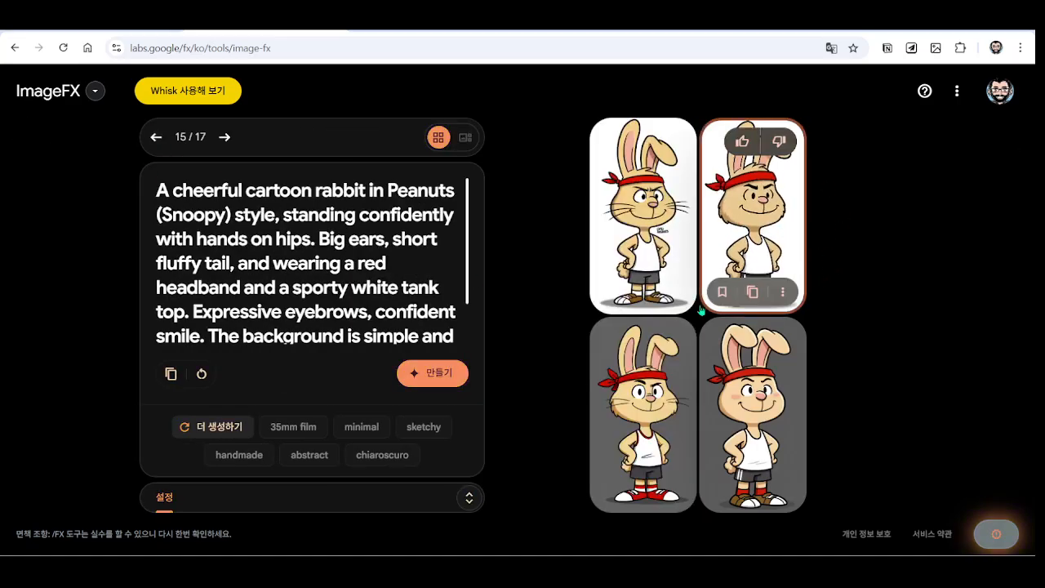
{"action": "left_click", "coordinate": [224, 137]}
{"action": "left_click", "coordinate": [223, 137]}
Switch to ChatGPT and send "토끼와 거북이 경기를 끝내고 바닷가에서 음료수를 마시면서 서로 웃고 있는 장면을 생성해줘 역시 화풍은 유지해줘"
{"action": "mouse_move", "coordinate": [573, 460]}
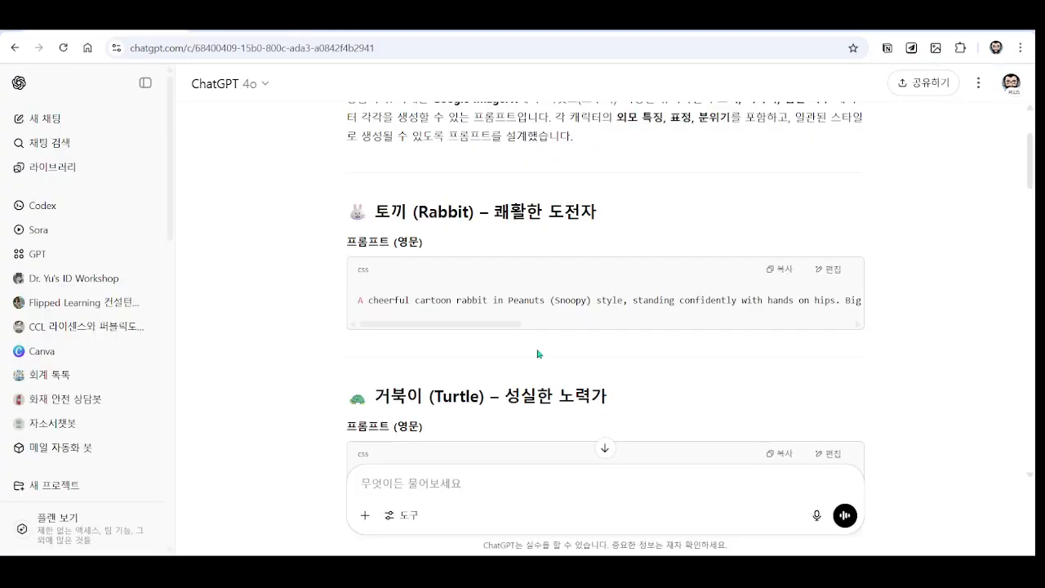
{"action": "scroll", "coordinate": [584, 449], "scroll_direction": "down", "scroll_amount": 15}
{"action": "scroll", "coordinate": [584, 450], "scroll_direction": "down", "scroll_amount": 5}
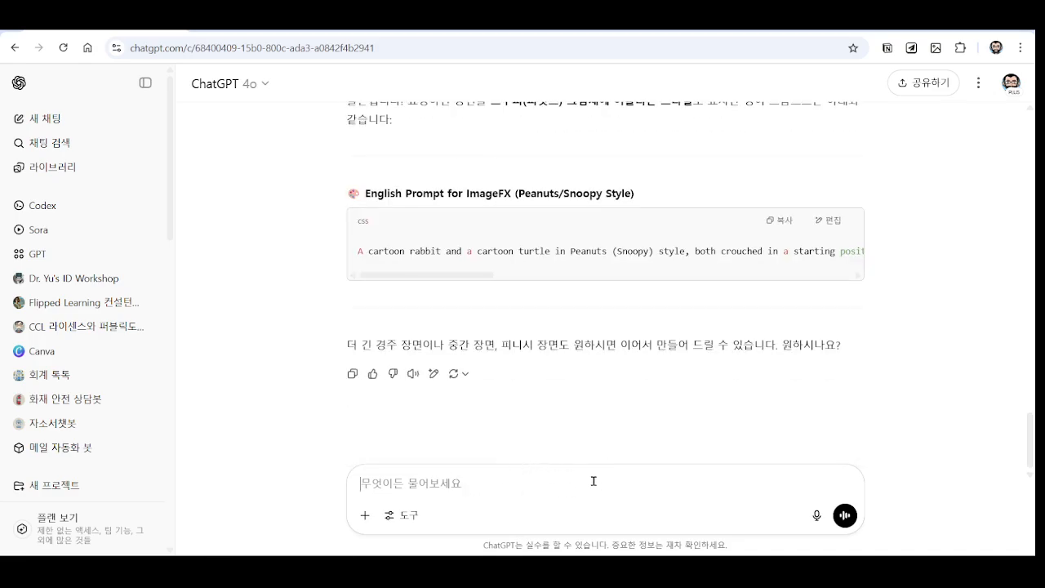
{"action": "type", "text": "토"}
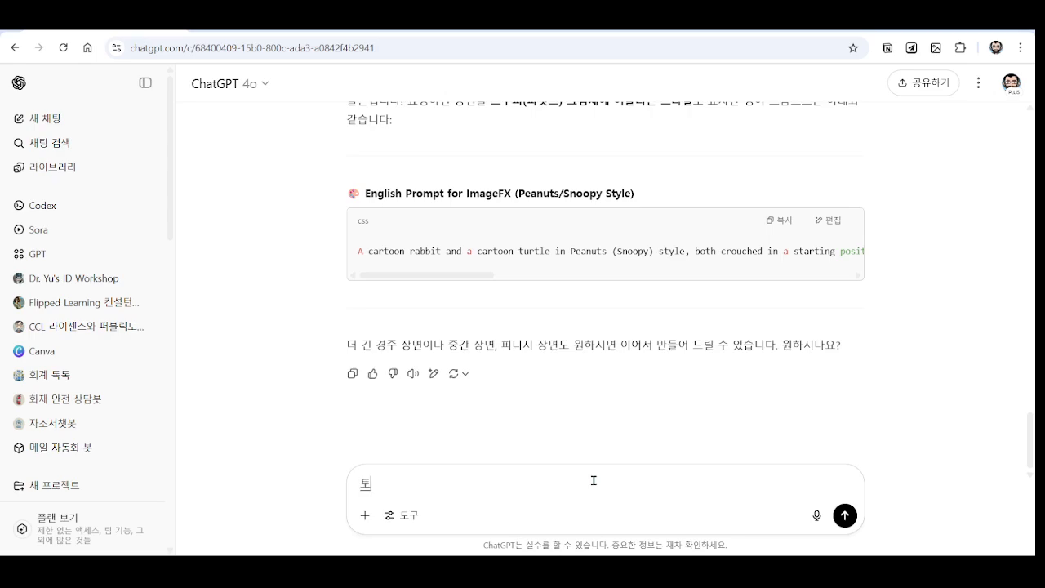
{"action": "type", "text": "끼와 거북이 경기를 끝내고 "}
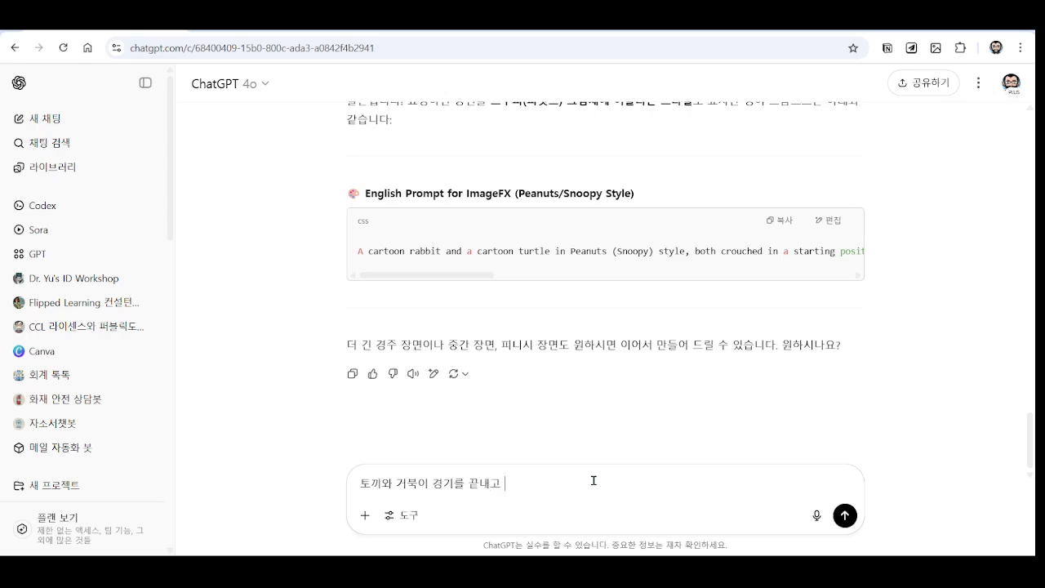
{"action": "type", "text": "바닷가에서 "}
{"action": "type", "text": "음ㄹ"}
{"action": "type", "text": "수를 마시면서"}
{"action": "type", "text": " 서로 웃고"}
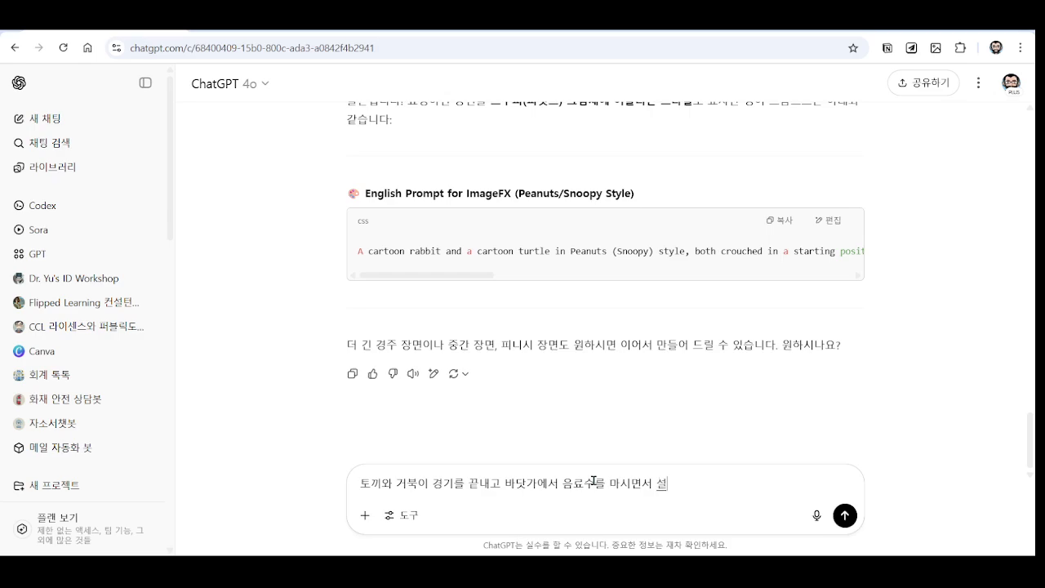
{"action": "type", "text": "는 장면ㅇ"}
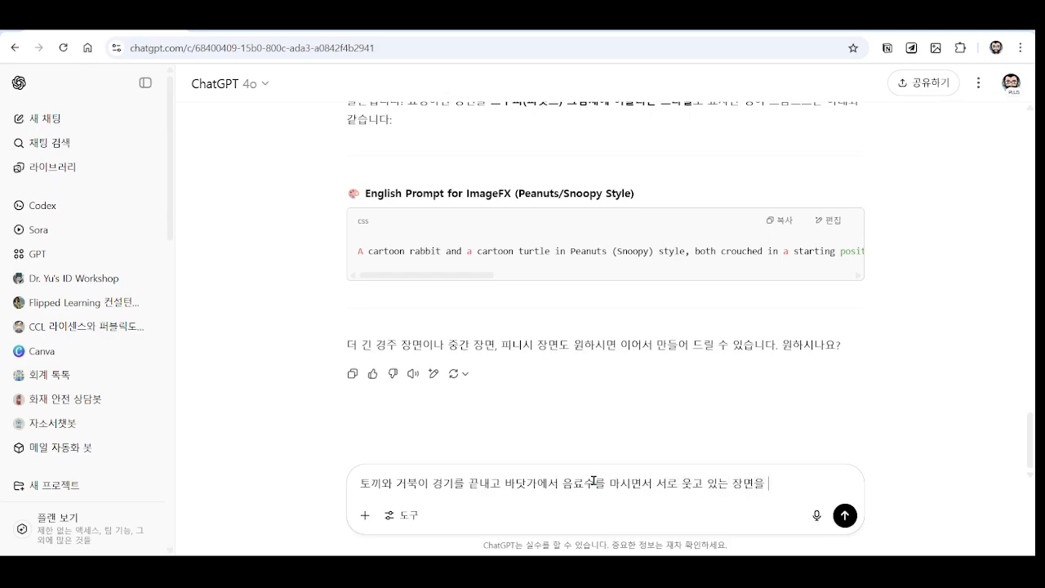
{"action": "type", "text": " 생성해줘 역시 화풍을"}
{"action": "key", "text": "BackSpace"}
{"action": "type", "text": "유"}
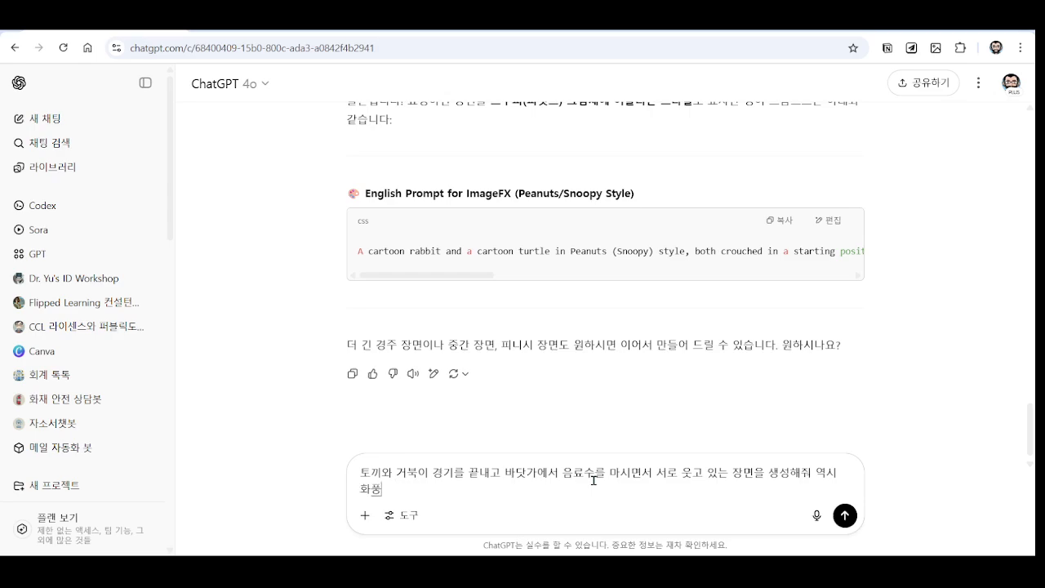
{"action": "type", "text": "은 유지해줘"}
{"action": "key", "text": "Return"}
Review the request, the beach scene prompt in the reply, and the earlier rabbit and turtle character prompts
{"action": "scroll", "coordinate": [512, 362], "scroll_direction": "up", "scroll_amount": 2}
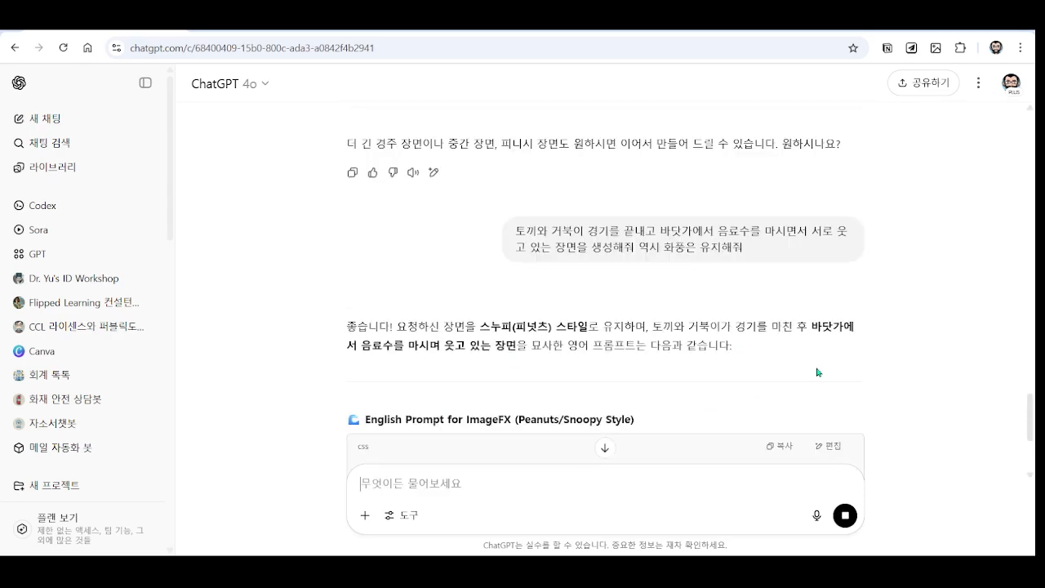
{"action": "scroll", "coordinate": [813, 375], "scroll_direction": "down", "scroll_amount": 3}
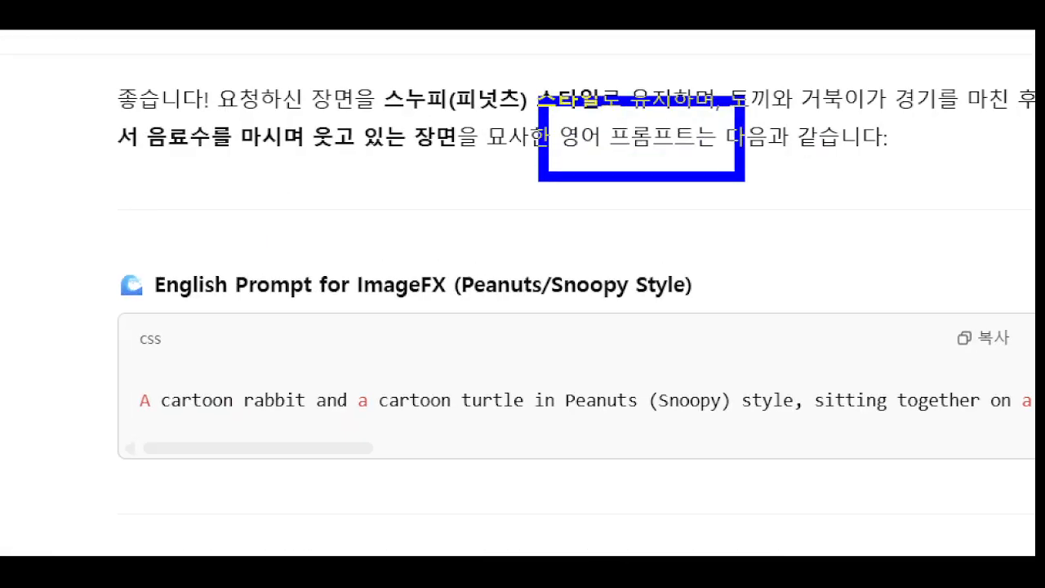
{"action": "scroll", "coordinate": [695, 319], "scroll_direction": "up", "scroll_amount": 3}
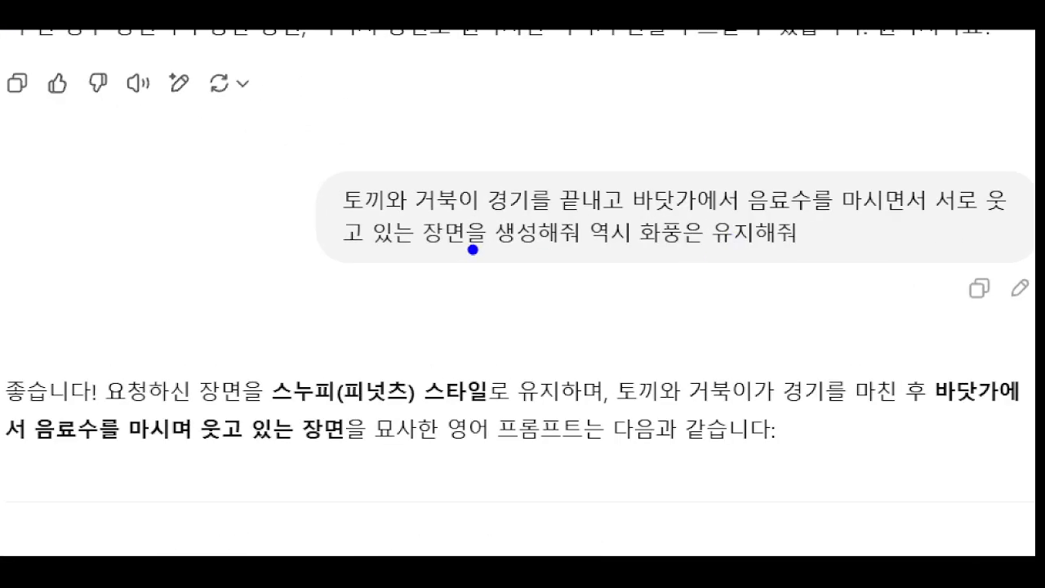
{"action": "mouse_move", "coordinate": [426, 250]}
{"action": "left_mouse_down"}
{"action": "mouse_move", "coordinate": [384, 193]}
{"action": "mouse_move", "coordinate": [394, 270]}
{"action": "left_mouse_up"}
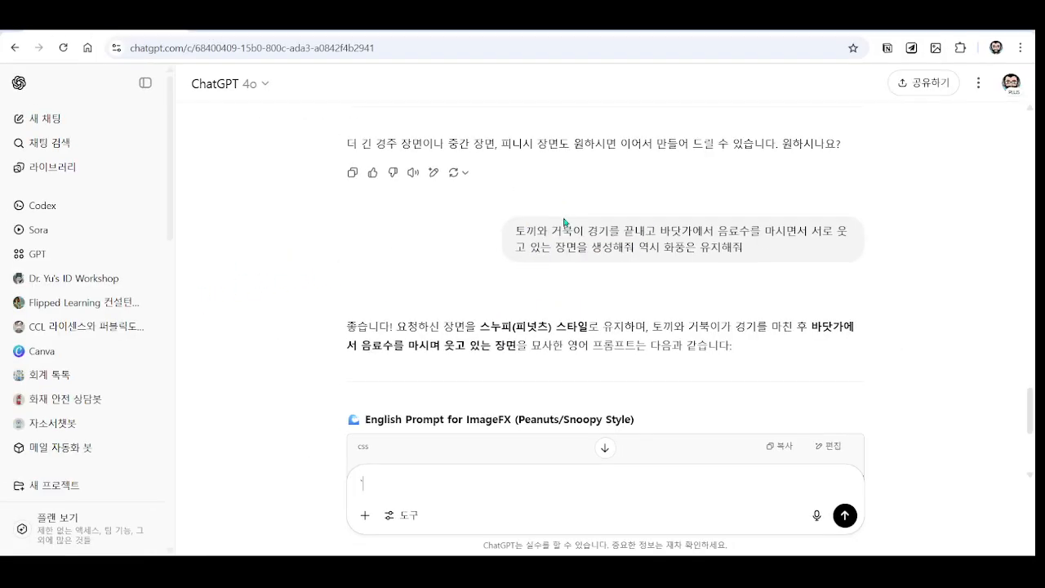
{"action": "scroll", "coordinate": [563, 222], "scroll_direction": "up", "scroll_amount": 20}
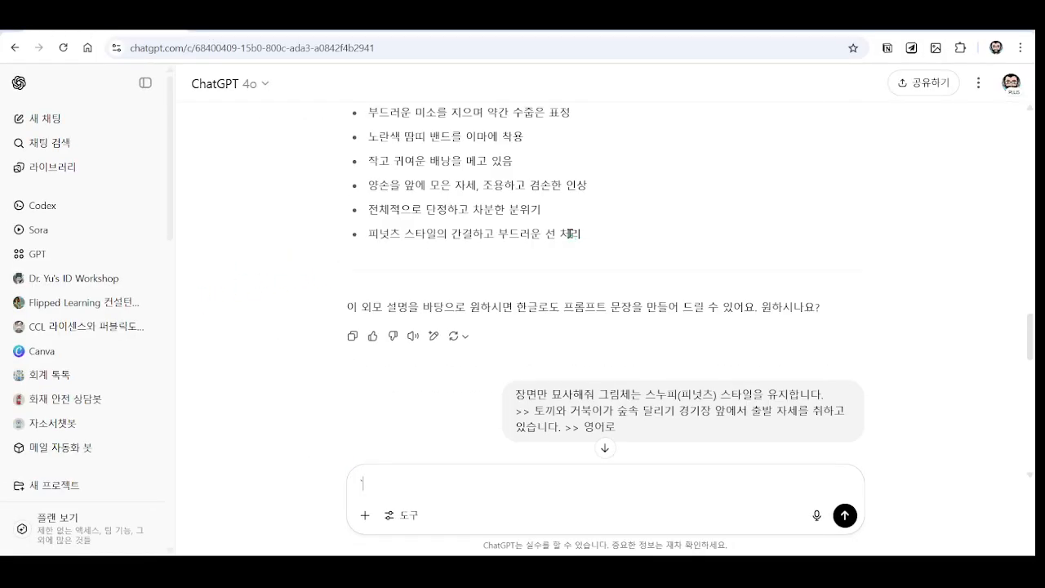
{"action": "scroll", "coordinate": [606, 242], "scroll_direction": "up", "scroll_amount": 14}
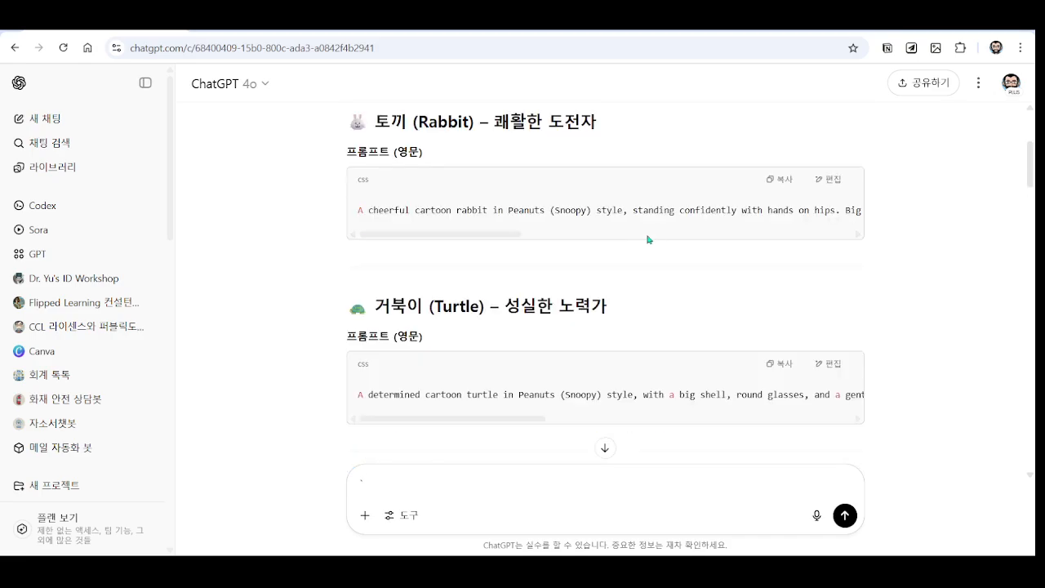
{"action": "scroll", "coordinate": [658, 240], "scroll_direction": "down", "scroll_amount": 20}
{"action": "scroll", "coordinate": [661, 253], "scroll_direction": "up", "scroll_amount": 3}
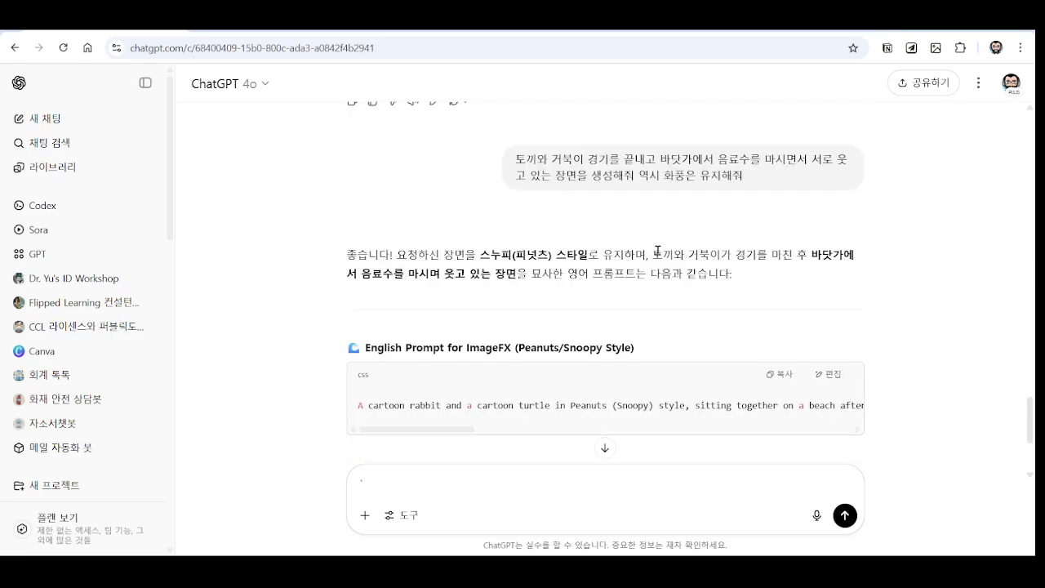
{"action": "scroll", "coordinate": [662, 255], "scroll_direction": "down", "scroll_amount": 1}
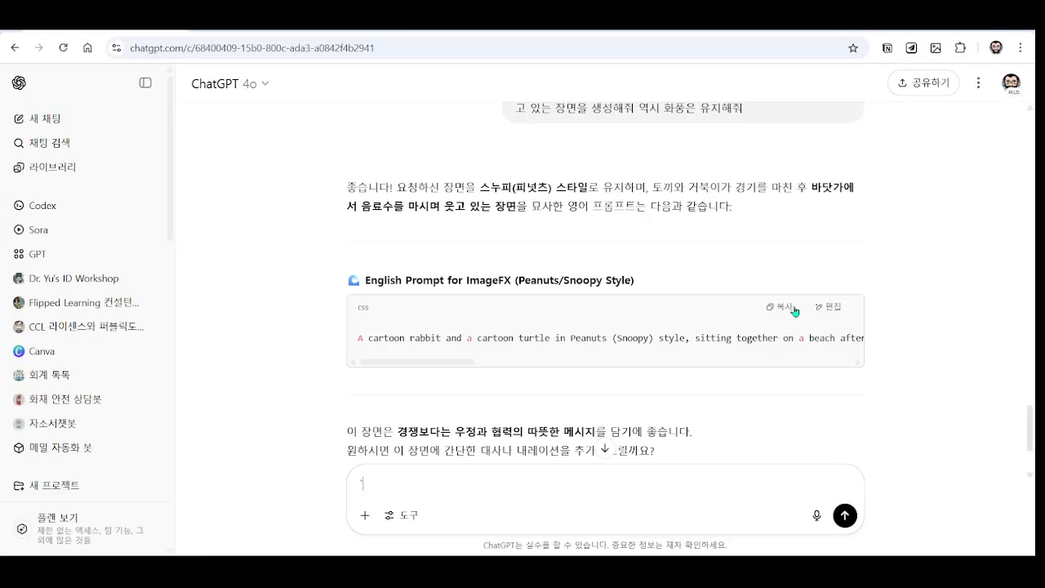
Copy the English beach scene prompt and replace the whole existing prompt in ImageFX with it
{"action": "left_click", "coordinate": [793, 309]}
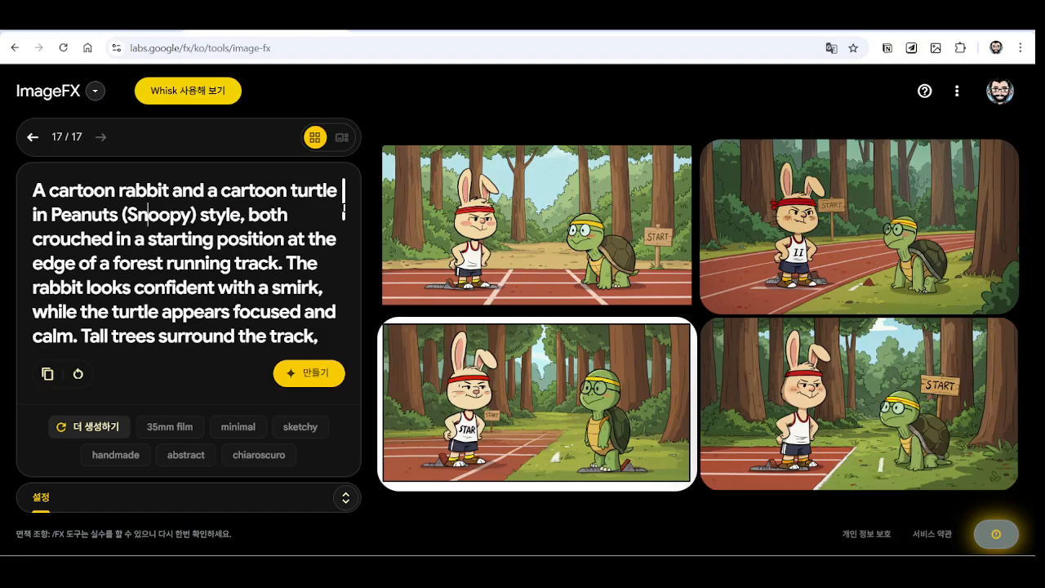
{"action": "scroll", "coordinate": [253, 219], "scroll_direction": "down", "scroll_amount": 1}
{"action": "scroll", "coordinate": [261, 220], "scroll_direction": "down", "scroll_amount": 1}
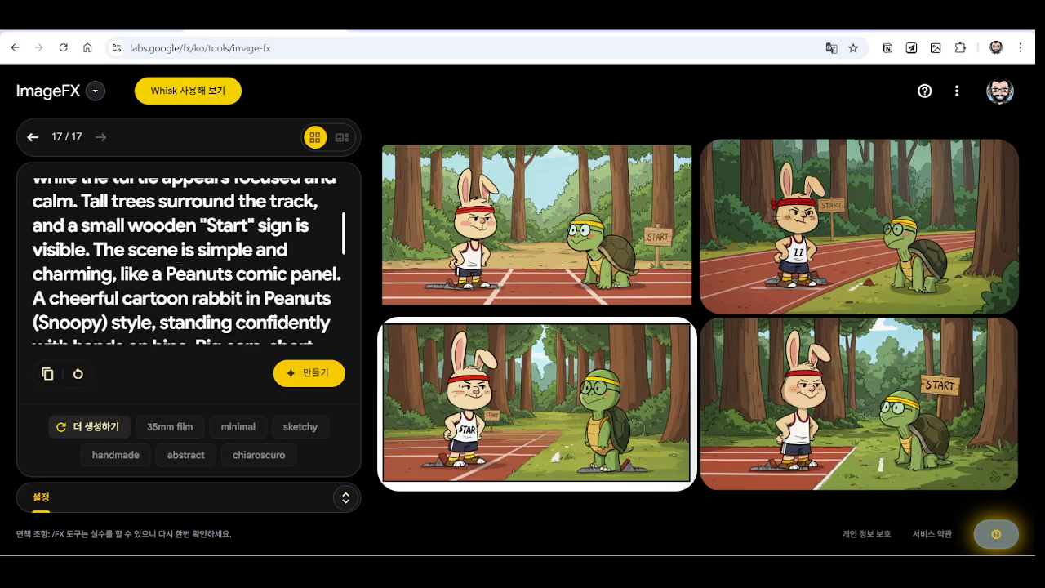
{"action": "scroll", "coordinate": [152, 260], "scroll_direction": "down", "scroll_amount": 2}
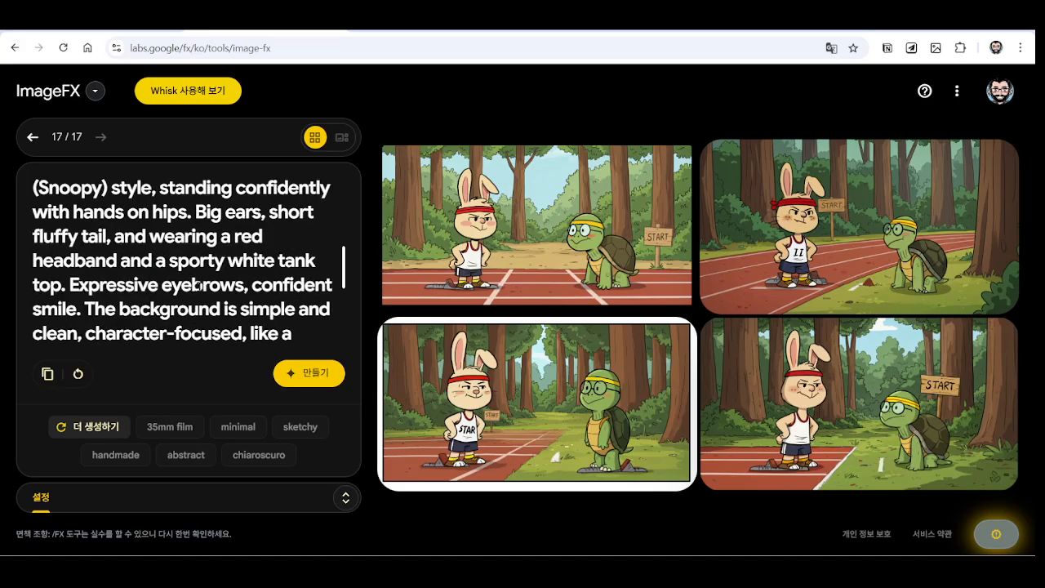
{"action": "key", "text": "ctrl+a"}
{"action": "key", "text": "ctrl+v"}
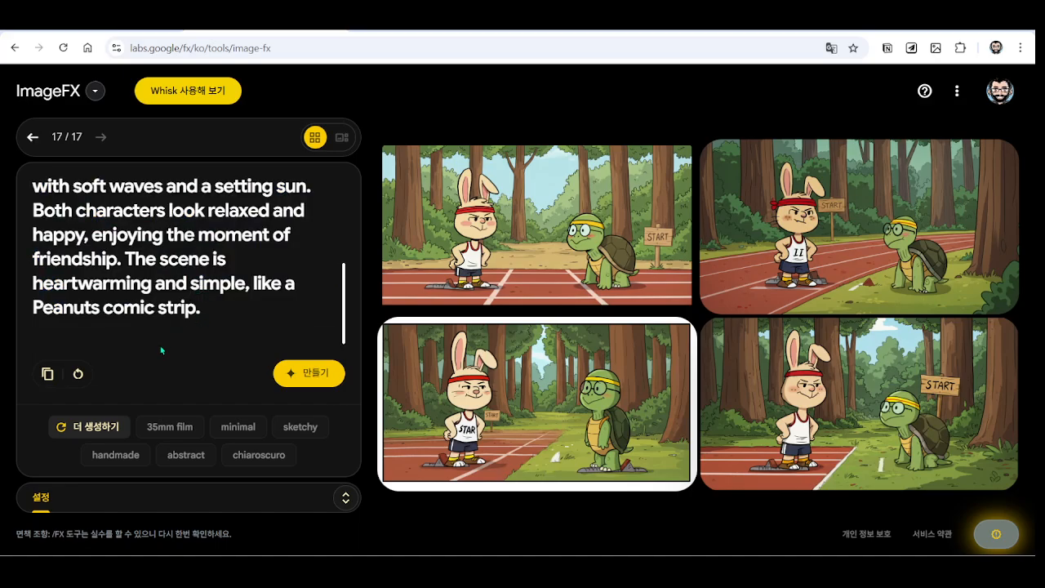
Copy the English rabbit and turtle character prompts from ChatGPT and append them to the beach scene prompt in ImageFX
{"action": "left_click", "coordinate": [129, 31]}
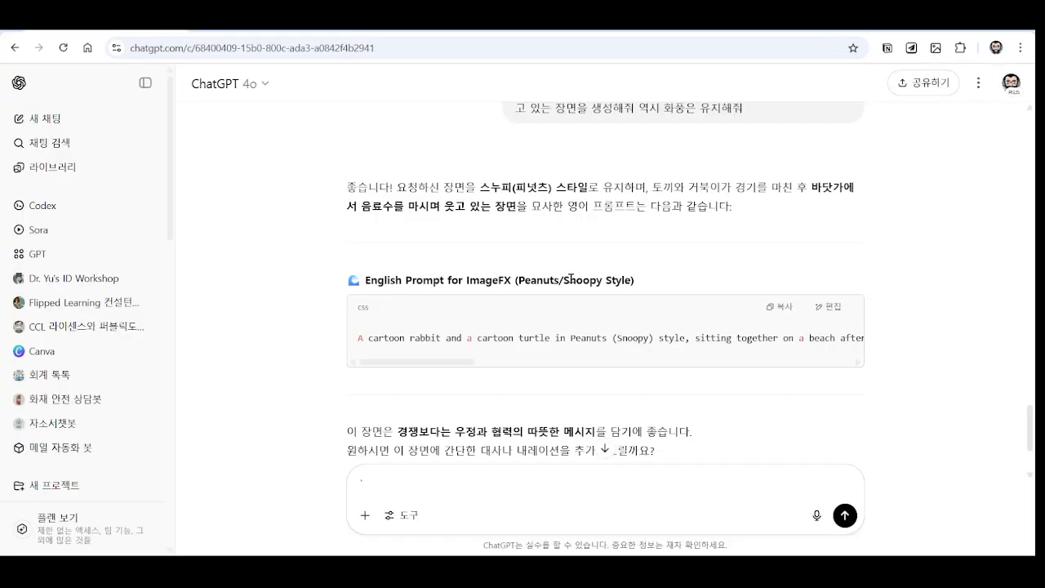
{"action": "scroll", "coordinate": [525, 303], "scroll_direction": "up", "scroll_amount": 5}
{"action": "scroll", "coordinate": [529, 302], "scroll_direction": "up", "scroll_amount": 5}
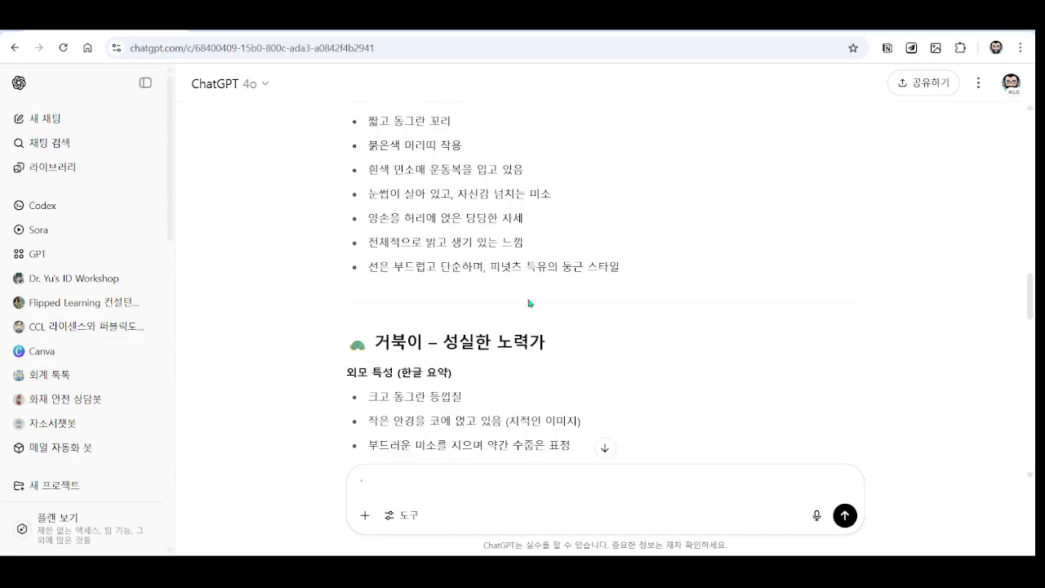
{"action": "scroll", "coordinate": [529, 304], "scroll_direction": "down", "scroll_amount": 4}
{"action": "scroll", "coordinate": [548, 294], "scroll_direction": "down", "scroll_amount": 3}
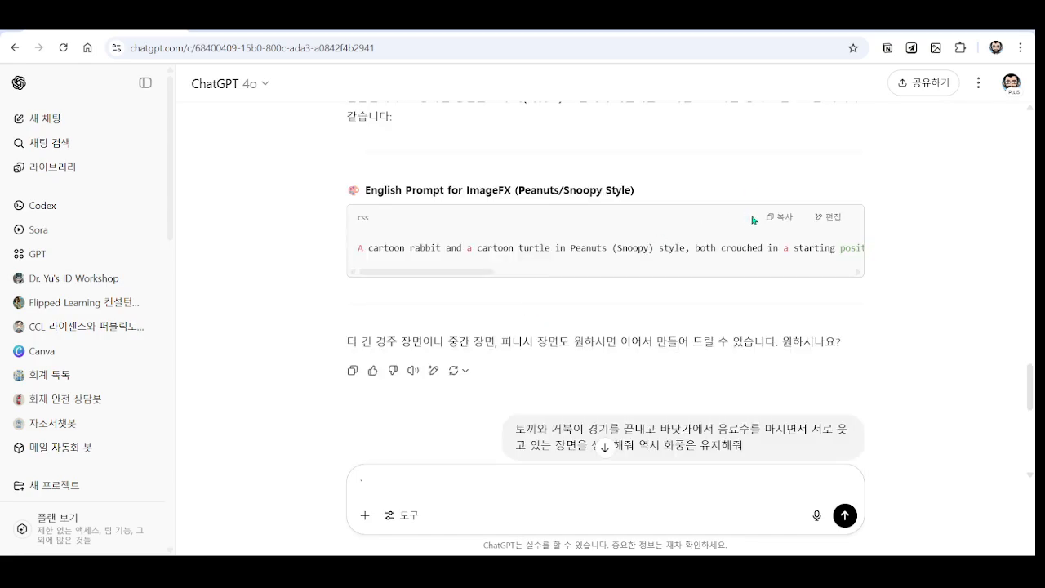
{"action": "scroll", "coordinate": [752, 213], "scroll_direction": "down", "scroll_amount": 3}
{"action": "scroll", "coordinate": [728, 242], "scroll_direction": "up", "scroll_amount": 10}
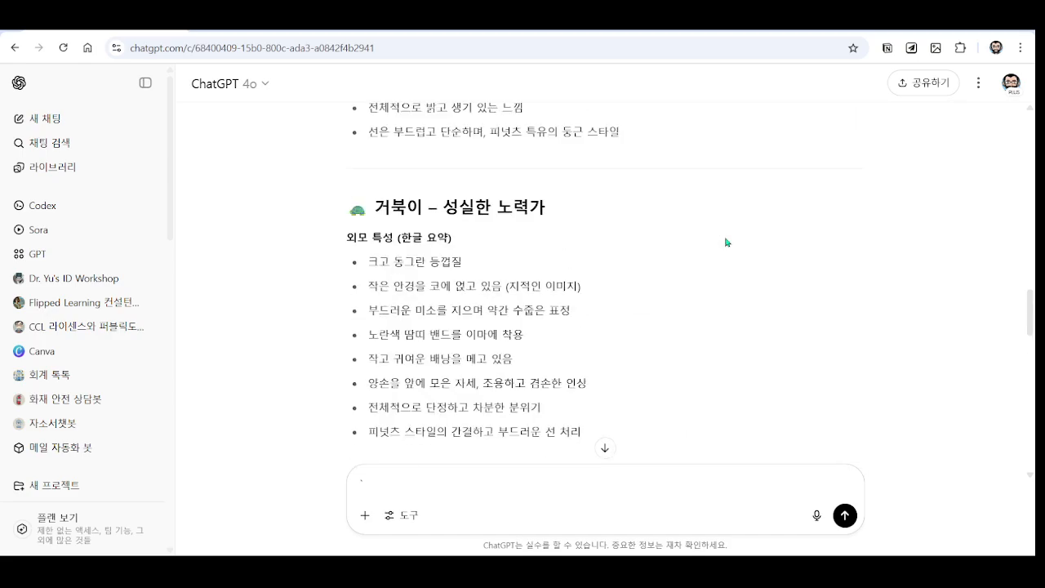
{"action": "scroll", "coordinate": [726, 242], "scroll_direction": "down", "scroll_amount": 5}
{"action": "scroll", "coordinate": [726, 241], "scroll_direction": "up", "scroll_amount": 8}
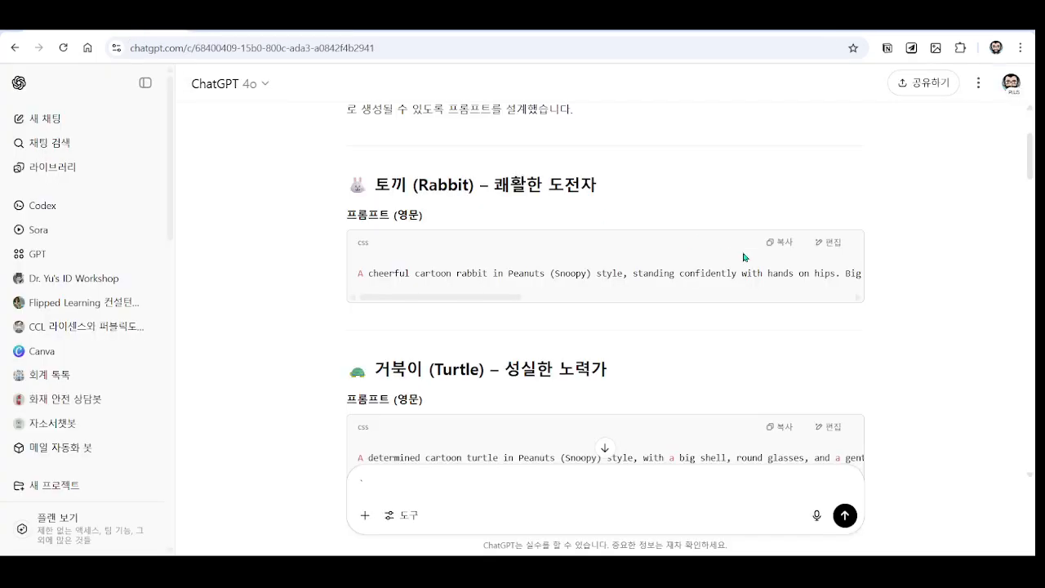
{"action": "scroll", "coordinate": [807, 309], "scroll_direction": "down", "scroll_amount": 2}
{"action": "left_click", "coordinate": [785, 292]}
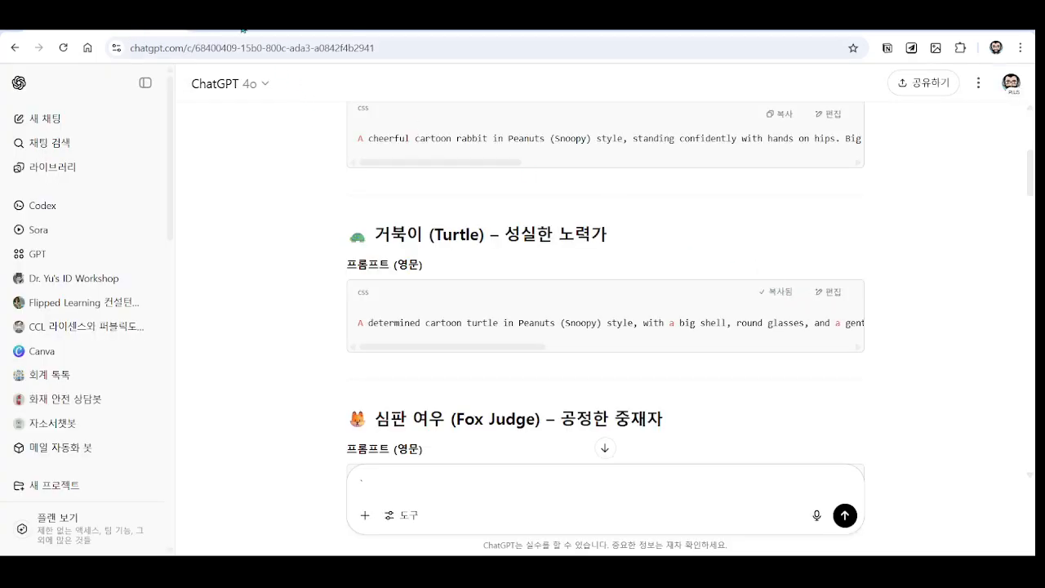
{"action": "left_click", "coordinate": [252, 31]}
{"action": "left_click", "coordinate": [245, 337]}
{"action": "key", "text": "ctrl+a"}
{"action": "key", "text": "ctrl+v"}
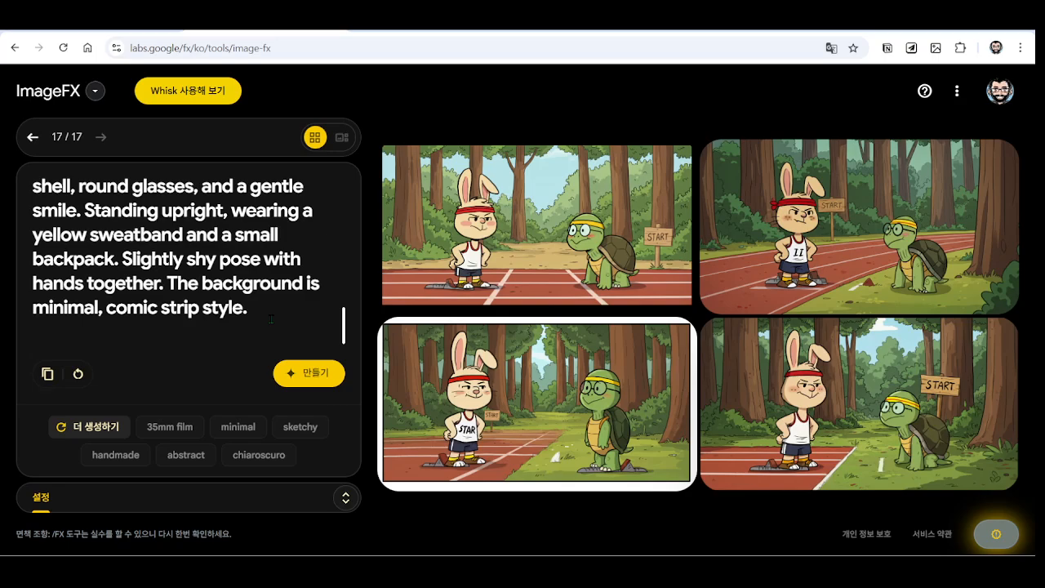
Generate the beach scene images and compare them with the previous race scene generation
{"action": "left_click", "coordinate": [306, 373]}
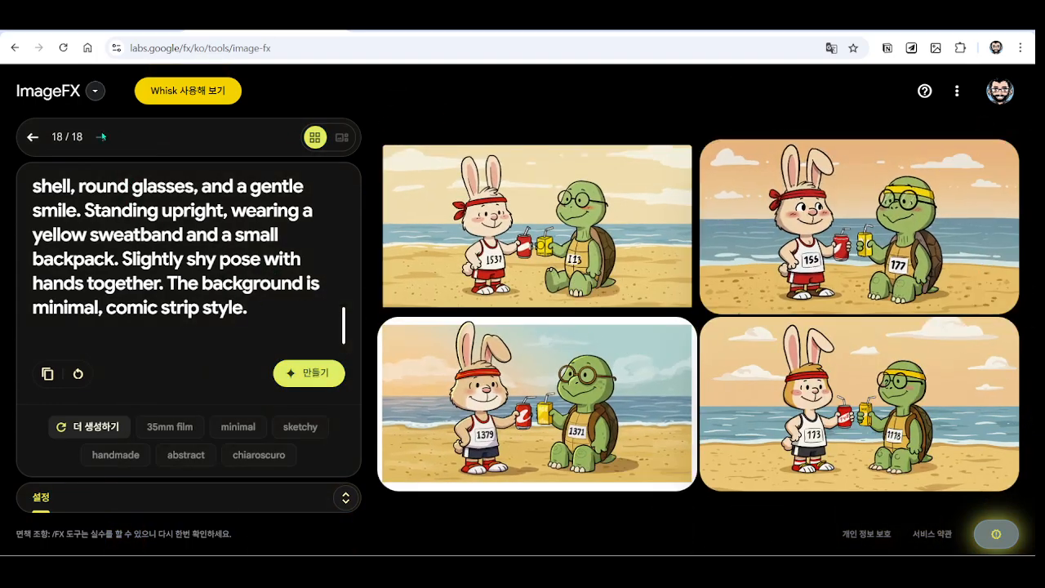
{"action": "left_click", "coordinate": [32, 137]}
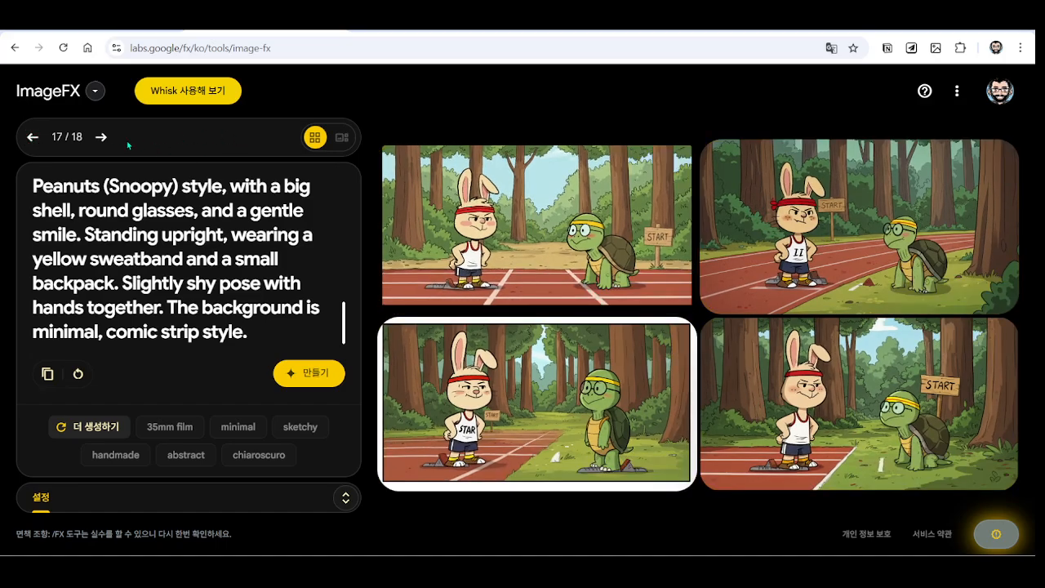
{"action": "left_click", "coordinate": [101, 137]}
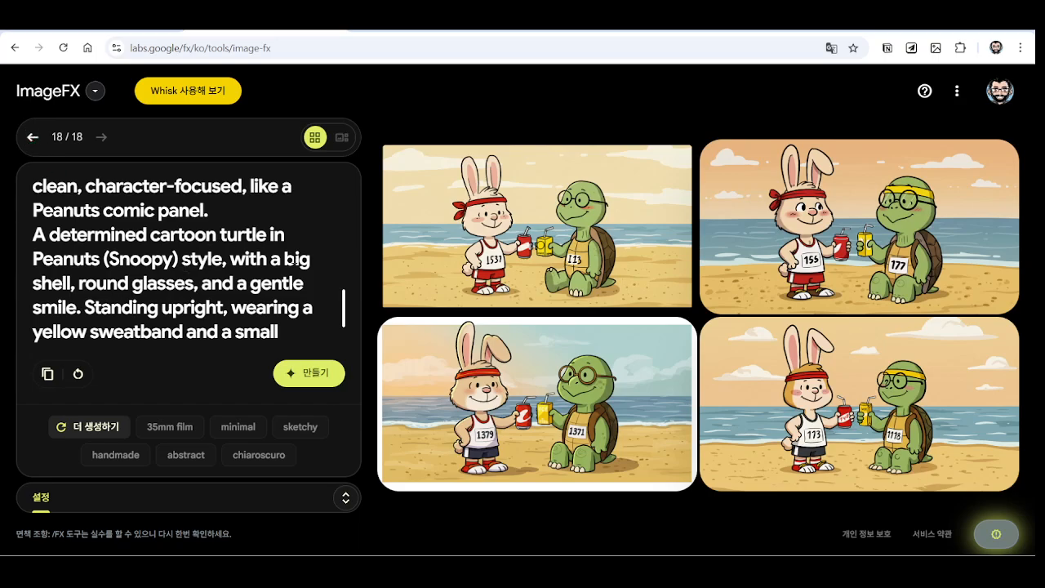
Switch to ChatGPT and send "토끼의 외모는 그대로 유지하되 옷만 프롬(졸업파티)입니다. 연미복으로 변경한 프롬프트를 작성해줘"
{"action": "left_click", "coordinate": [109, 29]}
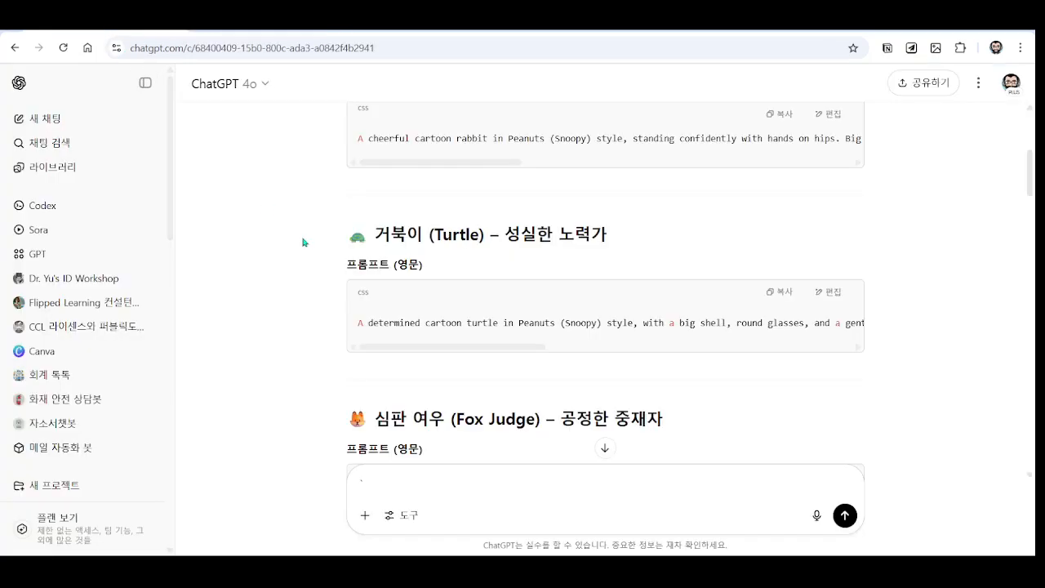
{"action": "scroll", "coordinate": [457, 315], "scroll_direction": "down", "scroll_amount": 5}
{"action": "scroll", "coordinate": [460, 384], "scroll_direction": "up", "scroll_amount": 2}
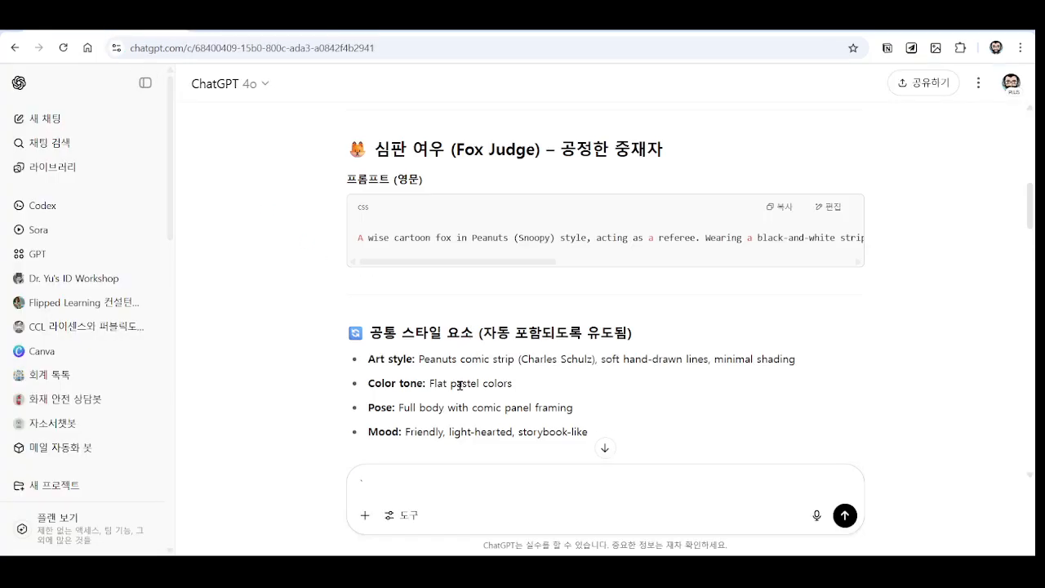
{"action": "type", "text": "토끼의 외"}
{"action": "key", "text": "BackSpace"}
{"action": "type", "text": "의 ㅁ"}
{"action": "key", "text": "BackSpace"}
{"action": "type", "text": "외모는 그렇대로 유지하"}
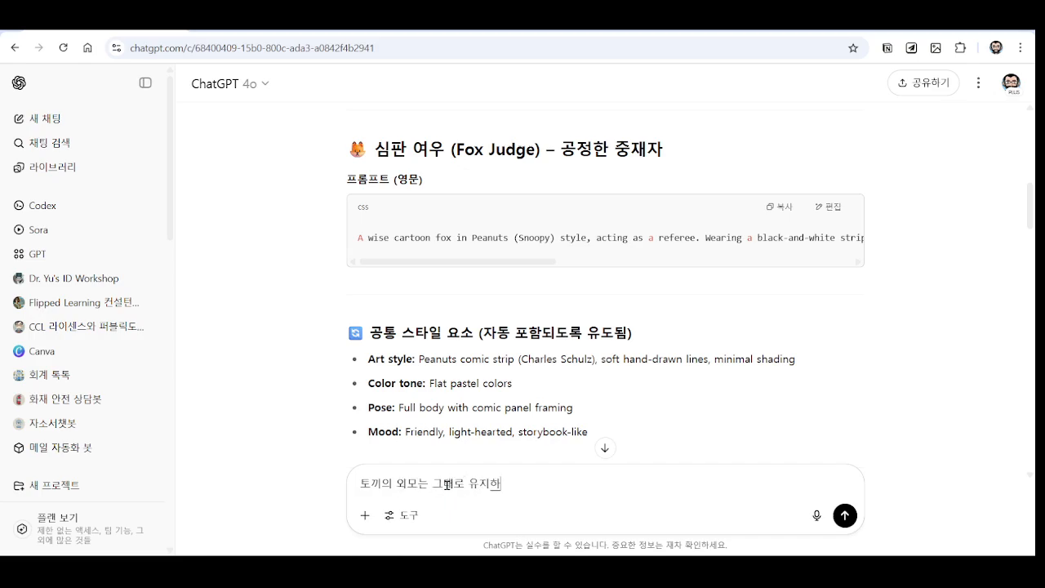
{"action": "type", "text": "되 웃만"}
{"action": "type", "text": "파티"}
{"action": "type", "text": "에서 입는"}
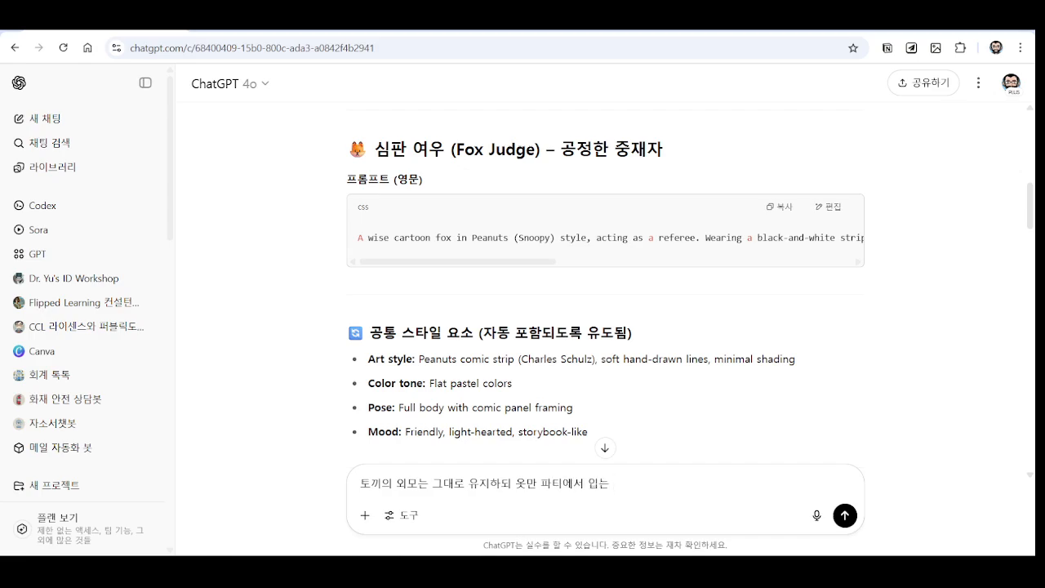
{"action": "key", "text": "BackSpace"}
{"action": "key", "text": "BackSpace"}
{"action": "key", "text": "BackSpace"}
{"action": "key", "text": "BackSpace"}
{"action": "key", "text": "BackSpace"}
{"action": "key", "text": "BackSpace"}
{"action": "type", "text": "프로(졸ㅇ파티)입니다"}
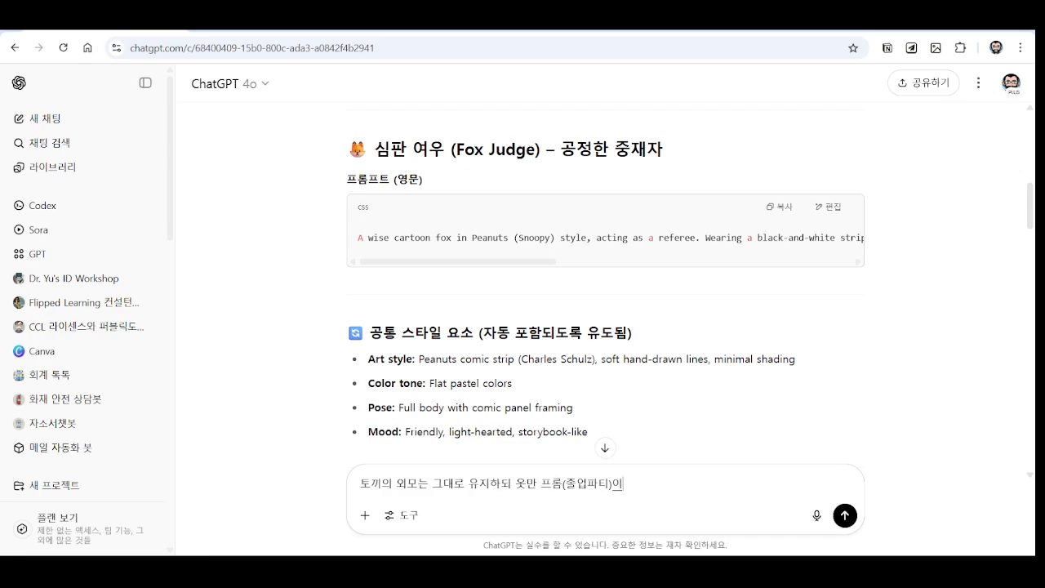
{"action": "type", "text": ". 연미복으로 변경한 "}
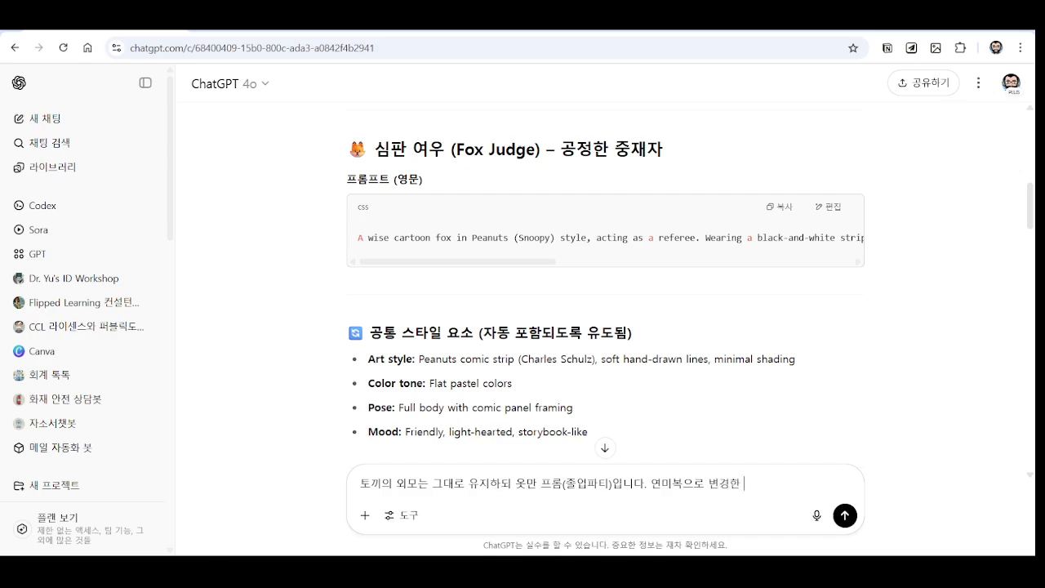
{"action": "type", "text": "프롬프트를 작성ㅎ"}
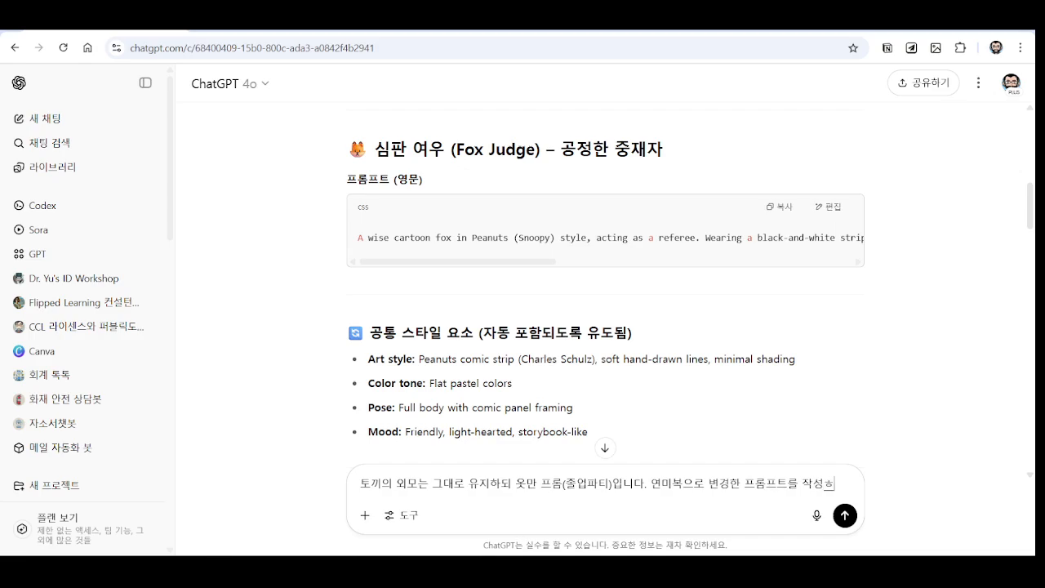
{"action": "type", "text": "해줘"}
{"action": "key", "text": "Return"}
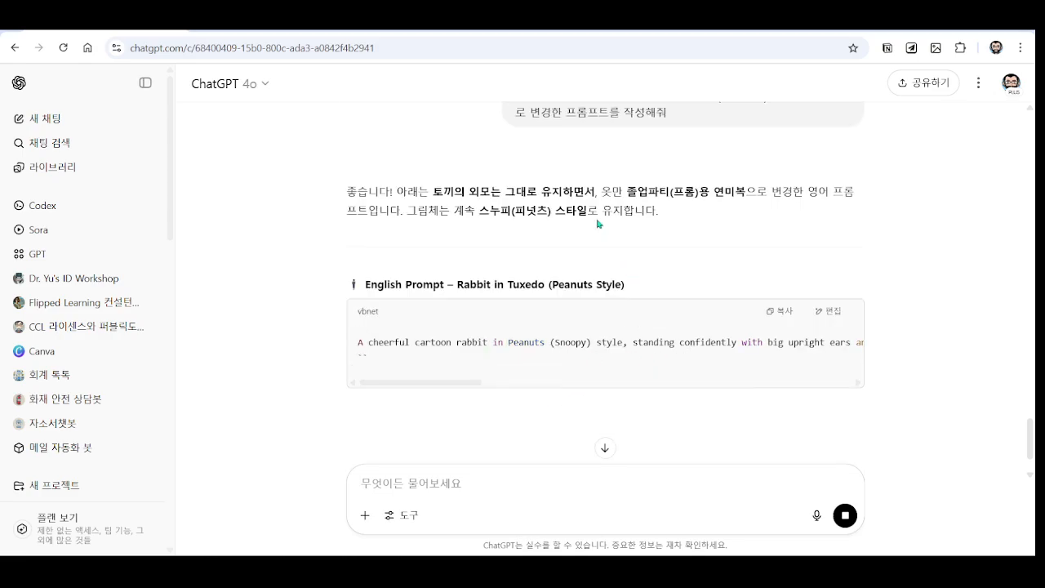
Review the tuxedo rabbit prompt in the reply, and the scene and character parts of the existing prompt in ImageFX
{"action": "scroll", "coordinate": [598, 226], "scroll_direction": "up", "scroll_amount": 1}
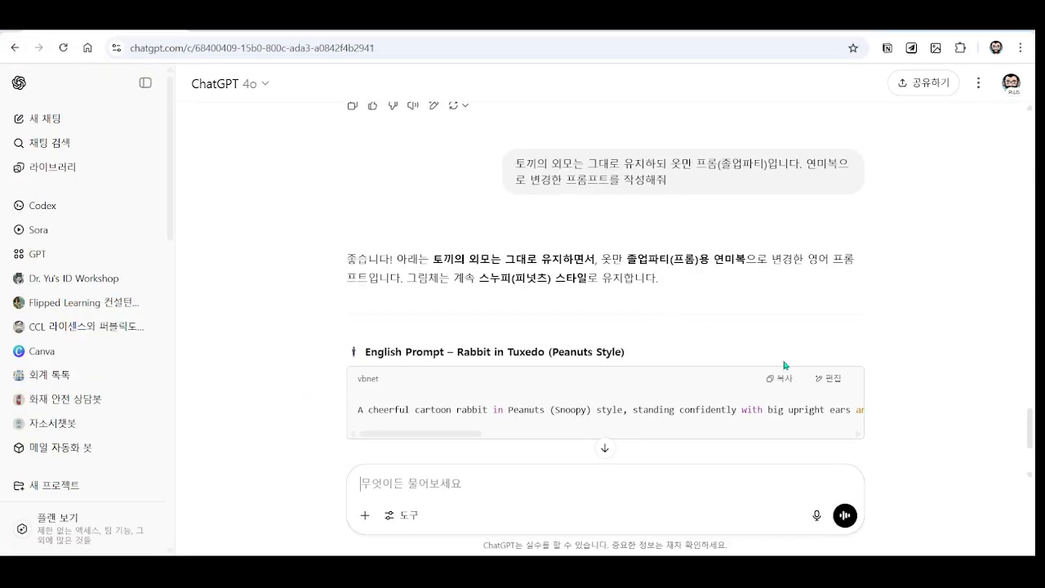
{"action": "left_click", "coordinate": [988, 540]}
{"action": "key", "text": "ctrl+Tab"}
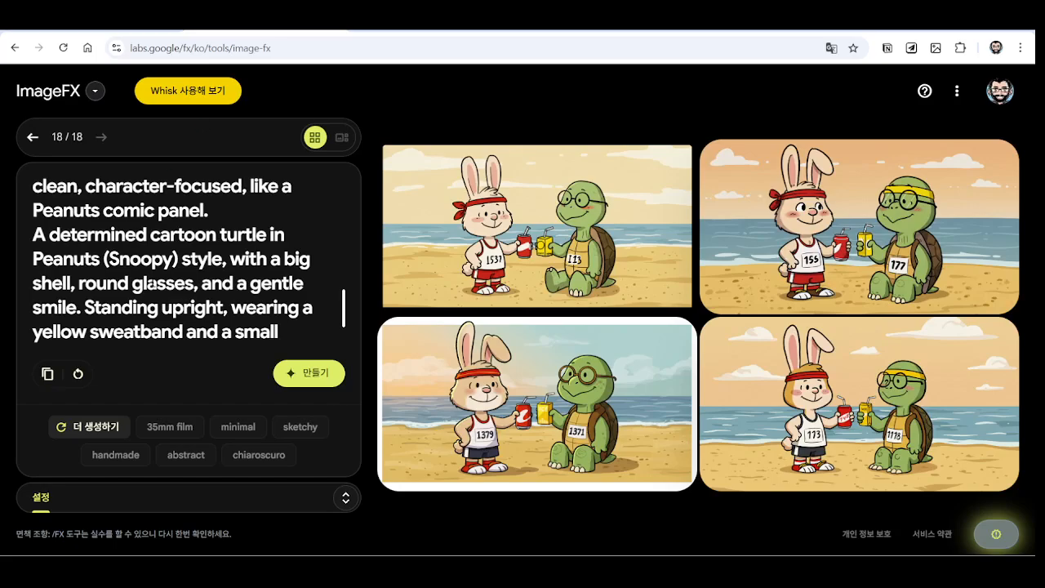
{"action": "scroll", "coordinate": [151, 258], "scroll_direction": "down", "scroll_amount": 1}
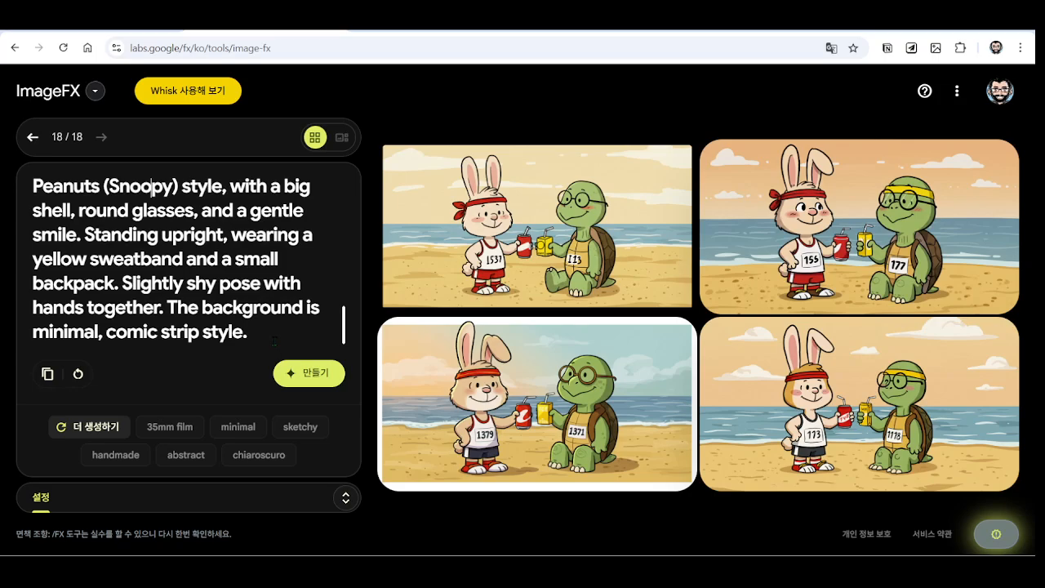
{"action": "key", "text": "ctrl+a"}
{"action": "key", "text": "ctrl+v"}
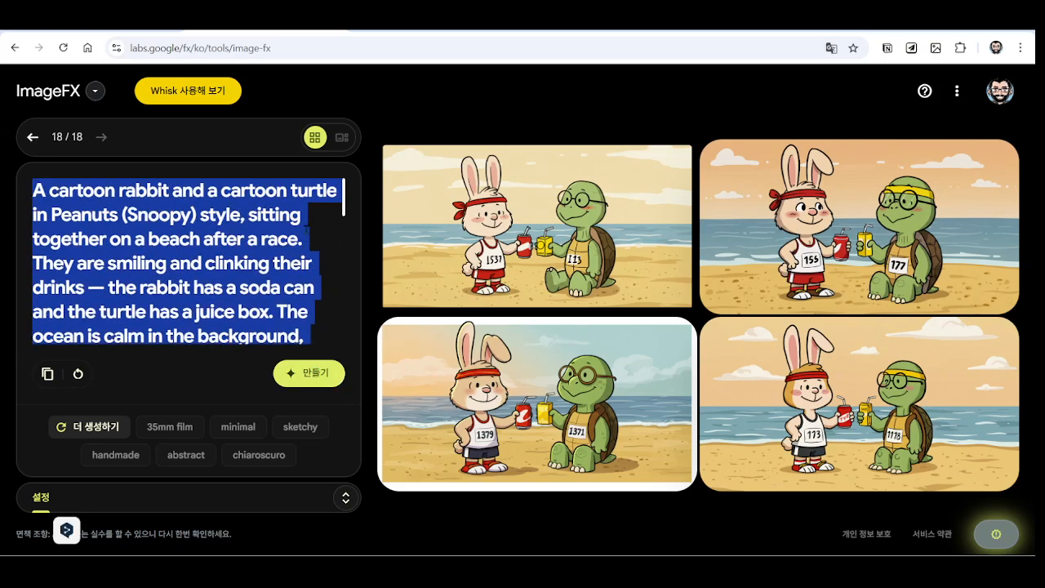
{"action": "scroll", "coordinate": [206, 270], "scroll_direction": "down", "scroll_amount": 2}
{"action": "left_click", "coordinate": [173, 273]}
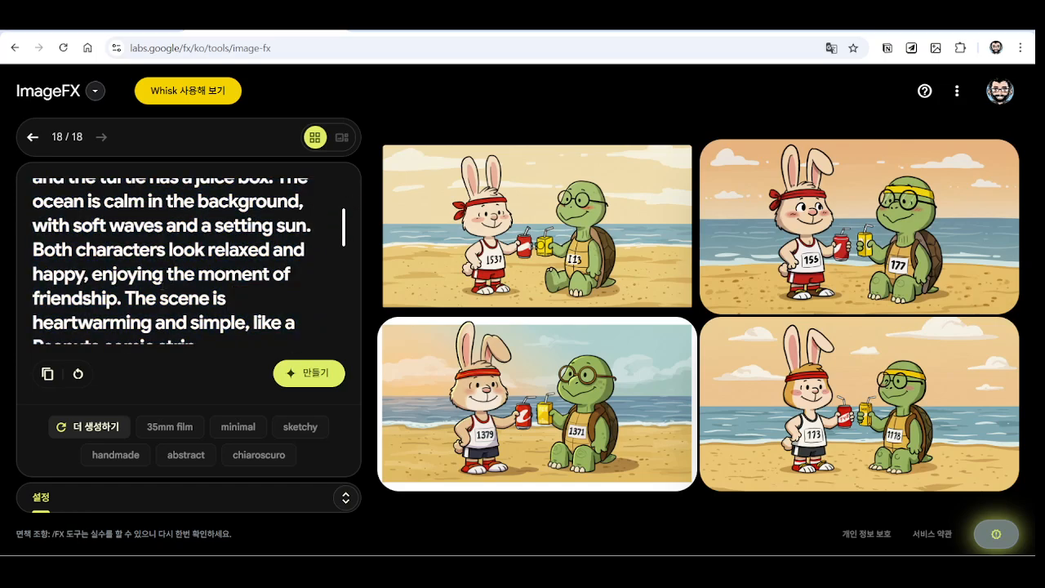
{"action": "scroll", "coordinate": [146, 297], "scroll_direction": "down", "scroll_amount": 1}
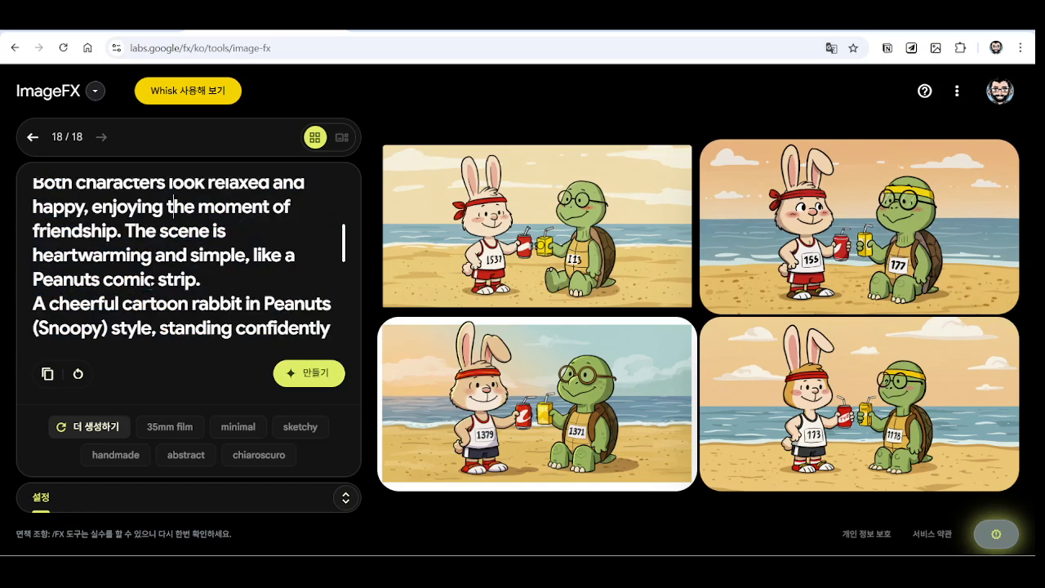
{"action": "left_click_drag", "start_coordinate": [34, 301], "coordinate": [310, 364]}
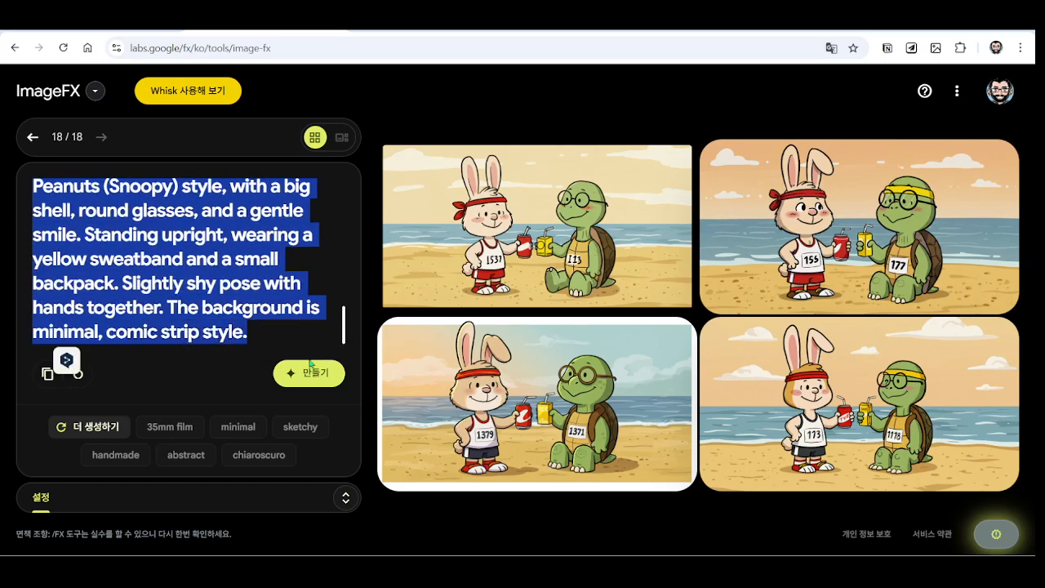
Copy the English beach scene prompt from ChatGPT again and replace the entire ImageFX prompt with it
{"action": "left_click", "coordinate": [117, 31]}
{"action": "scroll", "coordinate": [553, 350], "scroll_direction": "up", "scroll_amount": 10}
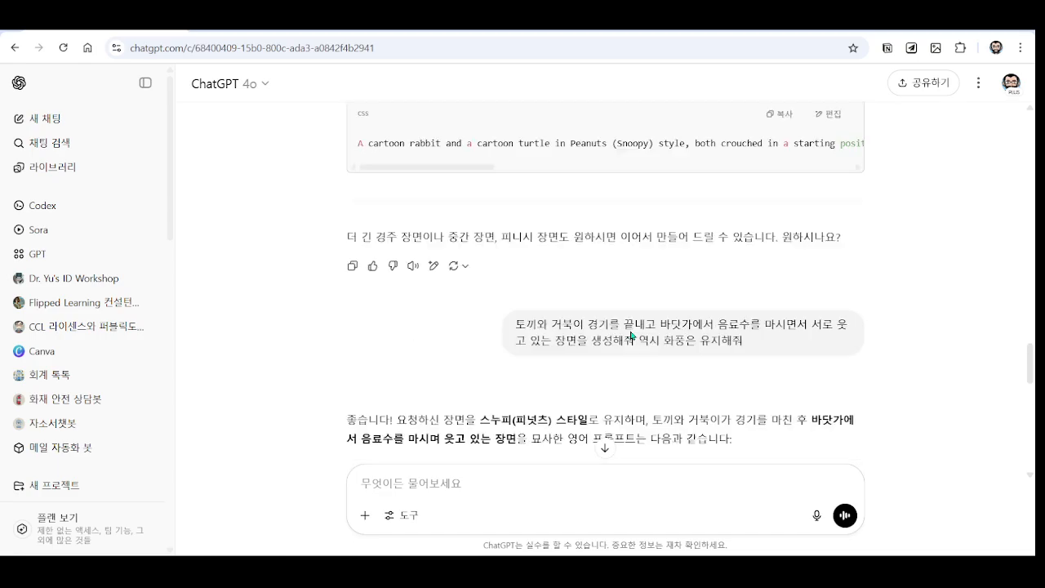
{"action": "scroll", "coordinate": [632, 334], "scroll_direction": "down", "scroll_amount": 3}
{"action": "scroll", "coordinate": [690, 326], "scroll_direction": "up", "scroll_amount": 2}
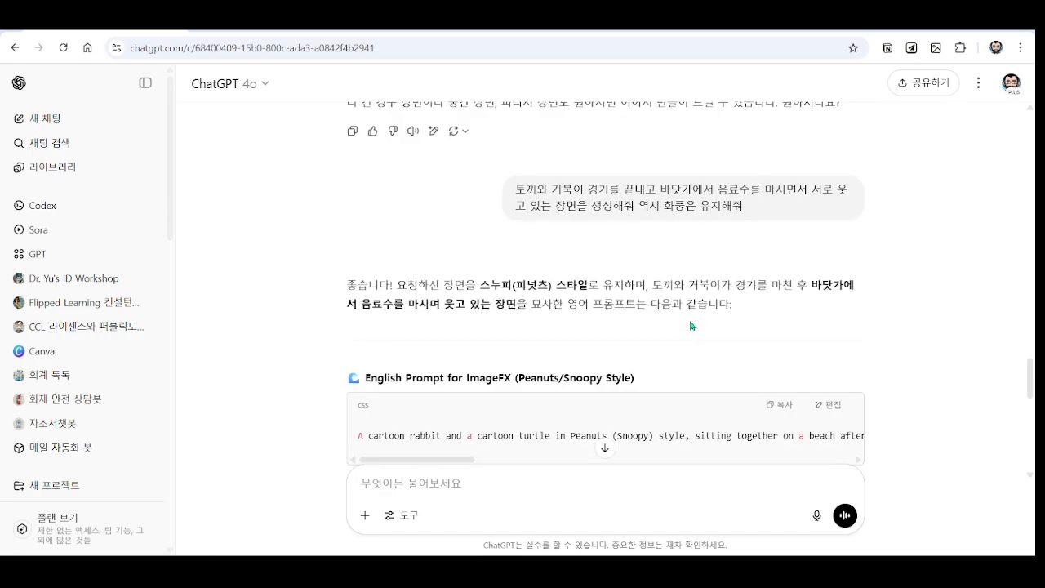
{"action": "scroll", "coordinate": [690, 326], "scroll_direction": "up", "scroll_amount": 3}
{"action": "scroll", "coordinate": [690, 309], "scroll_direction": "down", "scroll_amount": 2}
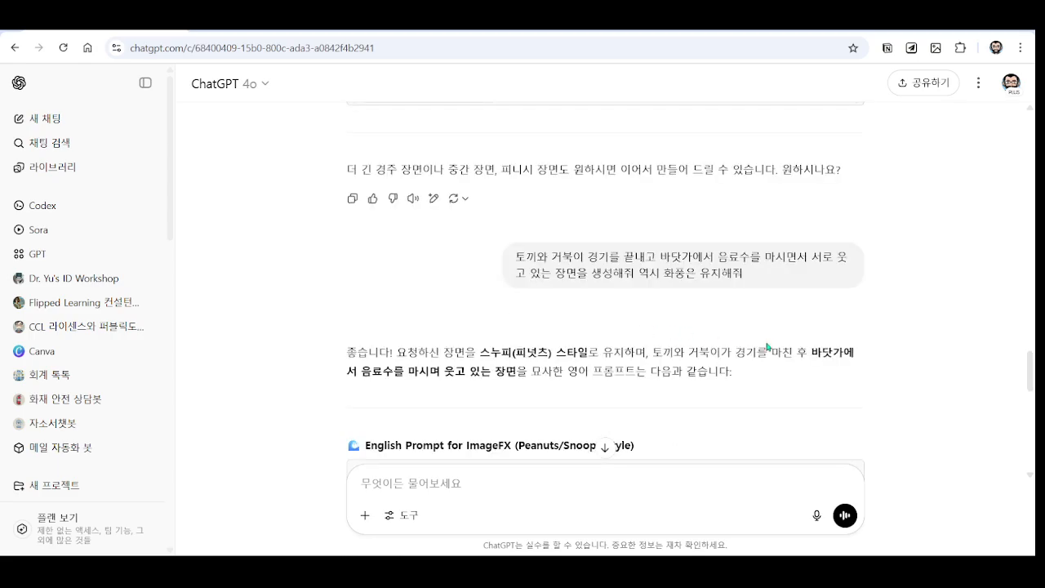
{"action": "scroll", "coordinate": [768, 347], "scroll_direction": "down", "scroll_amount": 1}
{"action": "left_click", "coordinate": [780, 404]}
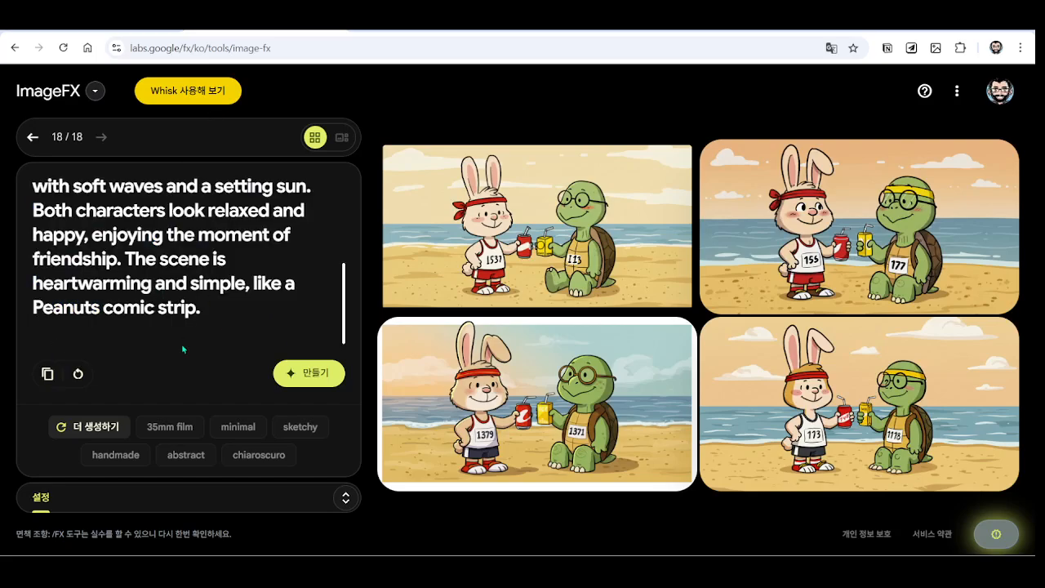
Copy the English tuxedo rabbit prompt from ChatGPT and append it below the beach scene prompt in ImageFX
{"action": "left_click", "coordinate": [128, 34]}
{"action": "scroll", "coordinate": [474, 215], "scroll_direction": "down", "scroll_amount": 8}
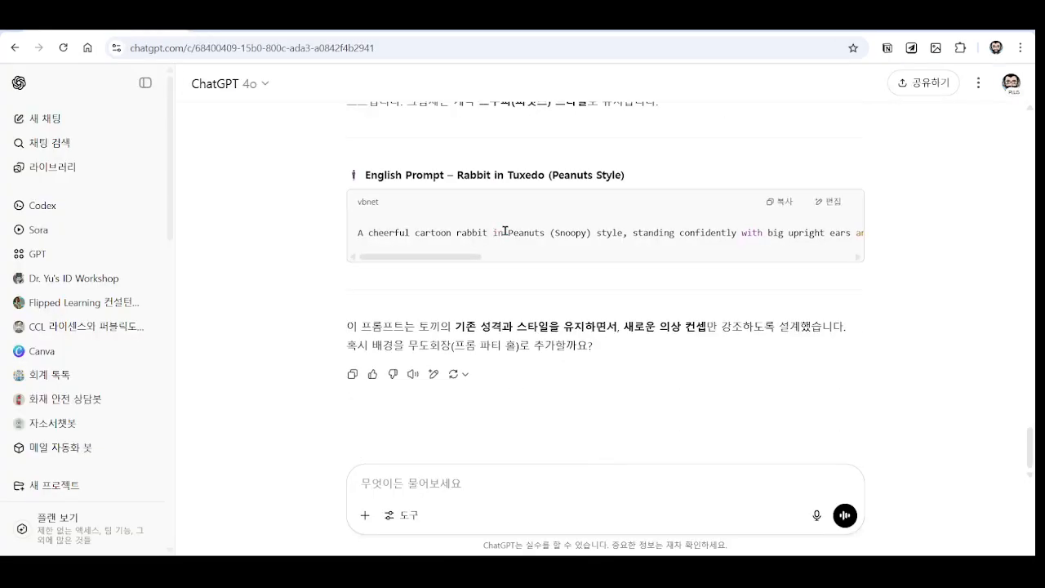
{"action": "left_click", "coordinate": [767, 201]}
{"action": "scroll", "coordinate": [789, 232], "scroll_direction": "up", "scroll_amount": 1}
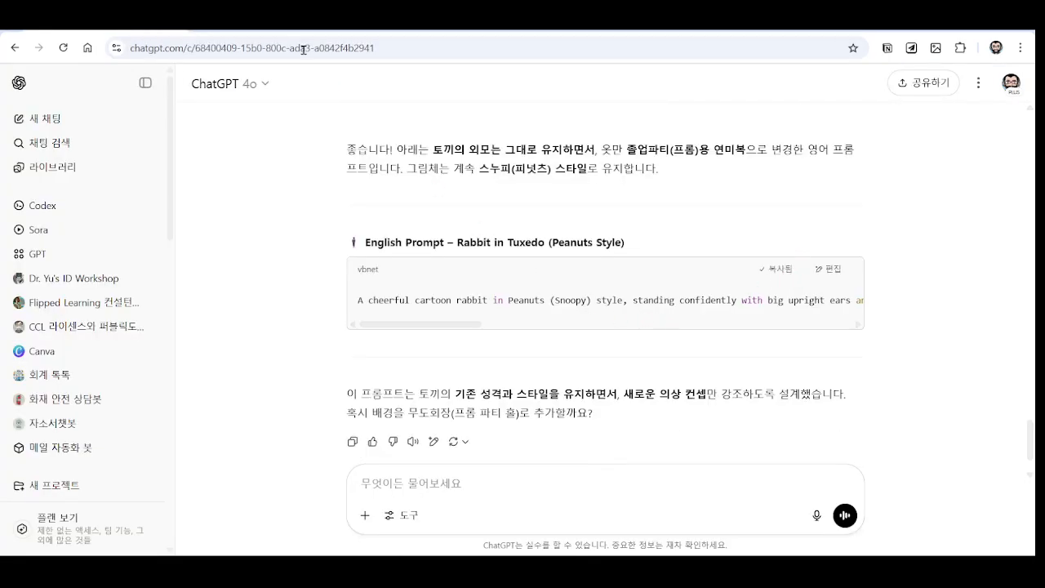
{"action": "left_click", "coordinate": [253, 34]}
{"action": "key", "text": "ctrl+v"}
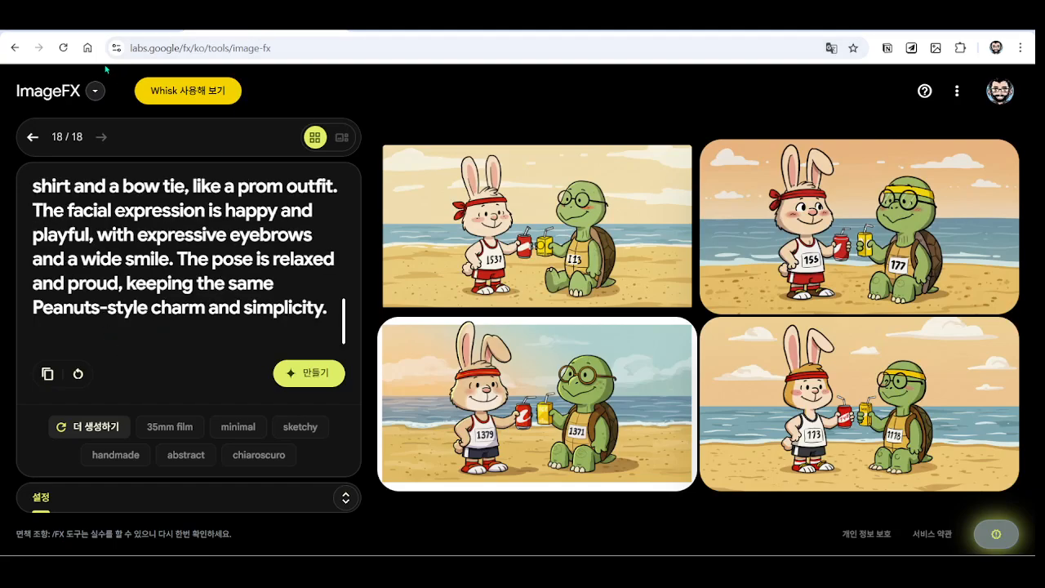
Switch to ChatGPT and send "거북이는 모두 그래도 두고 sf 스타트렉이서 나오는 우주복으로 변경해줘 복장만"
{"action": "left_click", "coordinate": [128, 34]}
{"action": "scroll", "coordinate": [601, 237], "scroll_direction": "up", "scroll_amount": 10}
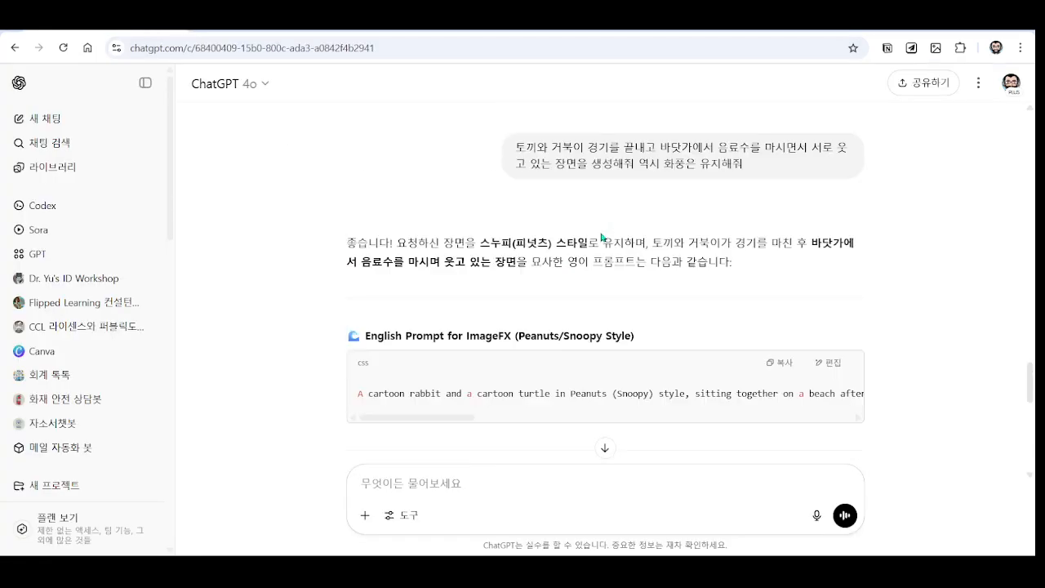
{"action": "scroll", "coordinate": [602, 237], "scroll_direction": "up", "scroll_amount": 1}
{"action": "scroll", "coordinate": [602, 232], "scroll_direction": "up", "scroll_amount": 5}
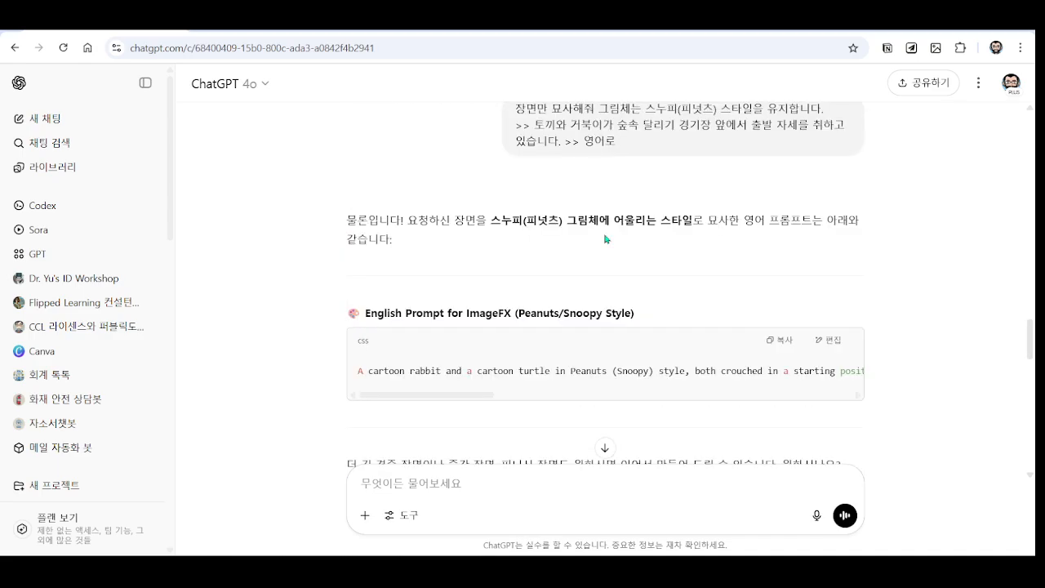
{"action": "scroll", "coordinate": [525, 388], "scroll_direction": "down", "scroll_amount": 10}
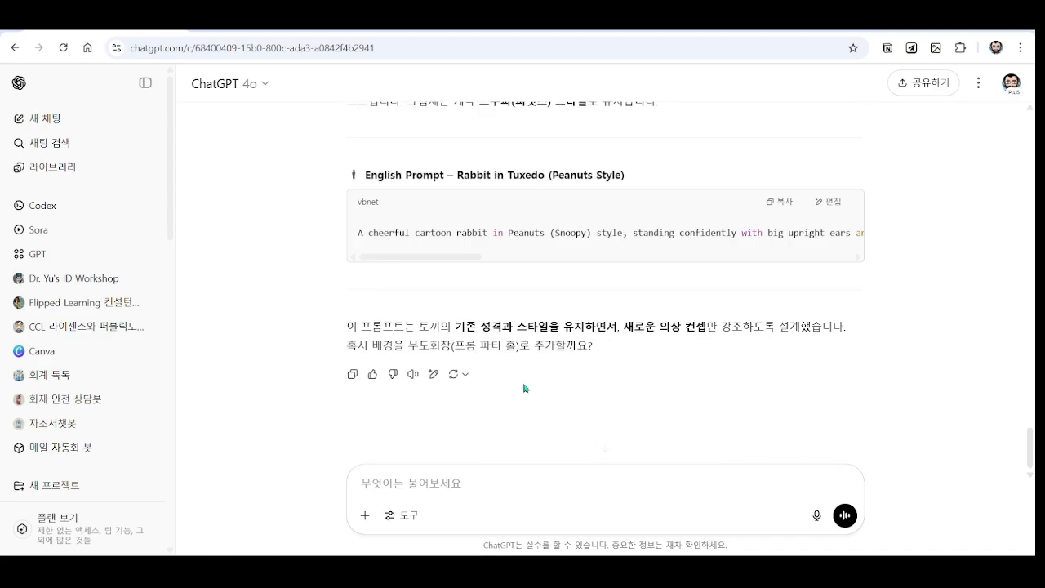
{"action": "type", "text": "거북이느"}
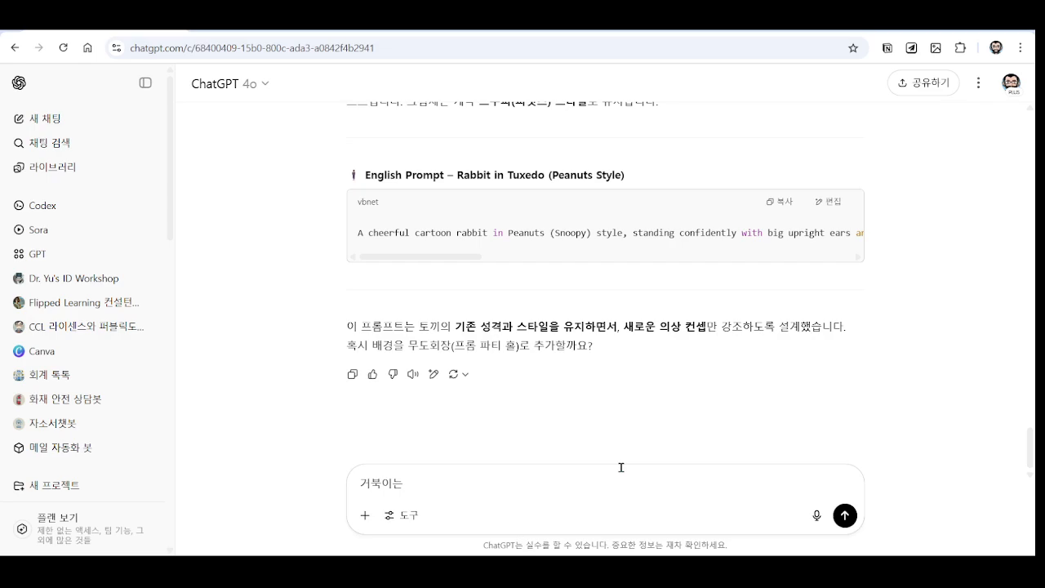
{"action": "type", "text": "그래돌"}
{"action": "type", "text": "두고 "}
{"action": "type", "text": "sf 스트"}
{"action": "type", "text": "트렉에서 나오는 우"}
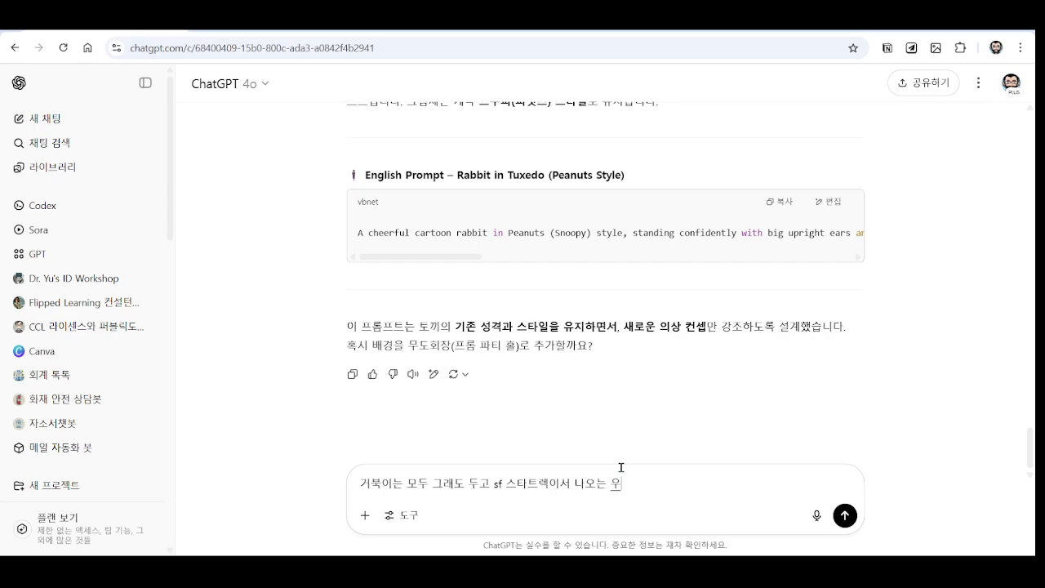
{"action": "type", "text": "스"}
{"action": "type", "text": "주복으로 변경해줘 복장만"}
{"action": "key", "text": "Return"}
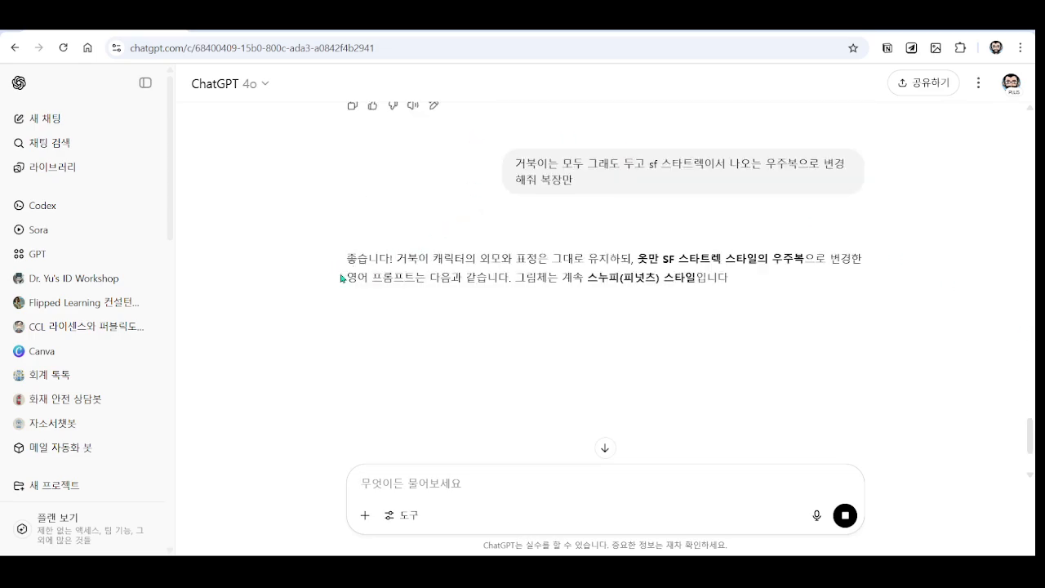
Copy the English Star Trek spacesuit turtle prompt from ChatGPT and append it below the tuxedo rabbit prompt in ImageFX
{"action": "scroll", "coordinate": [693, 313], "scroll_direction": "down", "scroll_amount": 2}
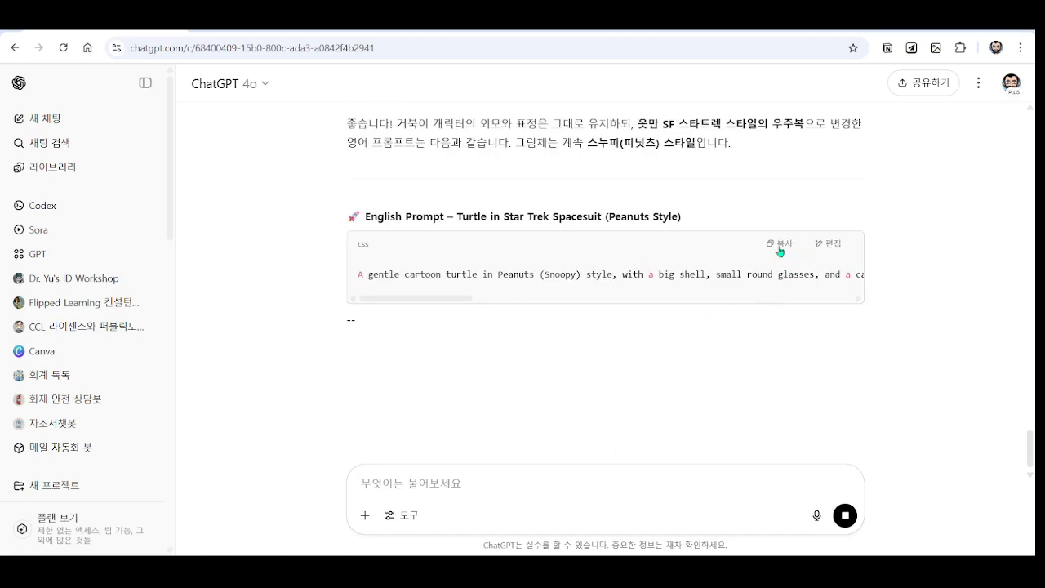
{"action": "left_click", "coordinate": [780, 249]}
{"action": "left_click", "coordinate": [254, 33]}
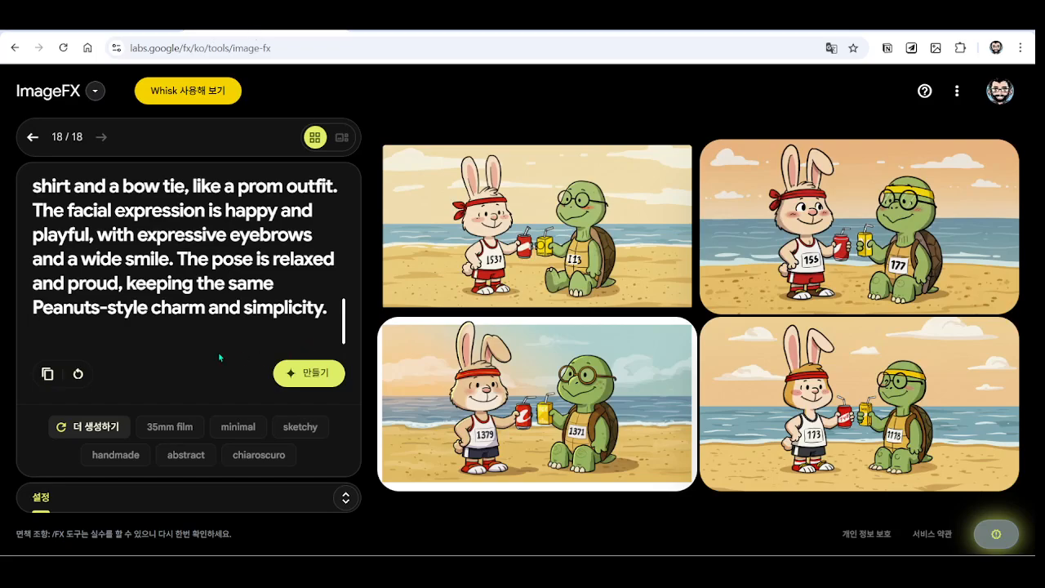
{"action": "key", "text": "ctrl+a"}
{"action": "key", "text": "ctrl+v"}
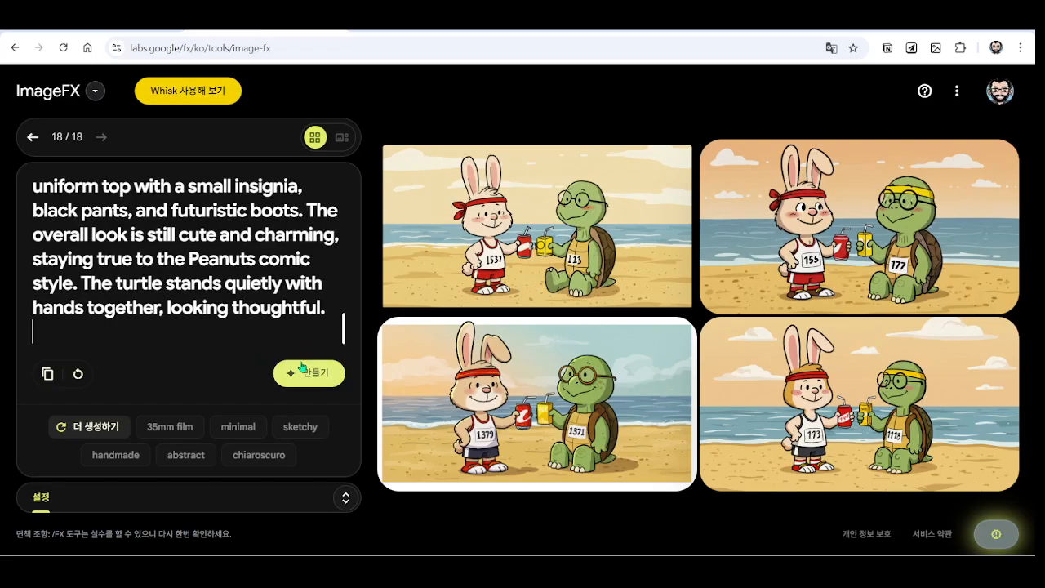
Check the generation settings and generate beach images from the combined scene, tuxedo rabbit and Star Trek turtle prompt
{"action": "left_click", "coordinate": [345, 498]}
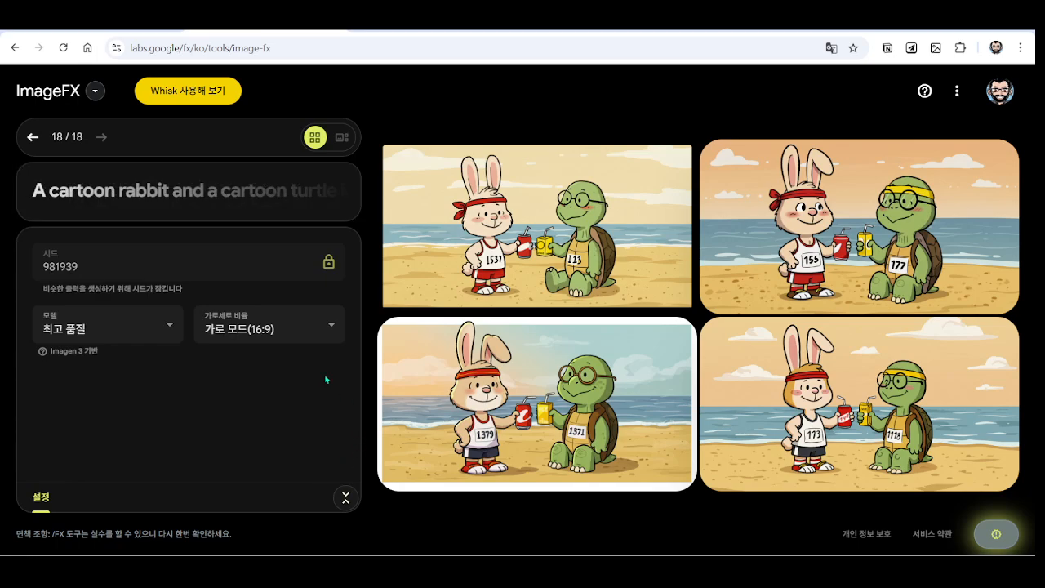
{"action": "left_click", "coordinate": [345, 497]}
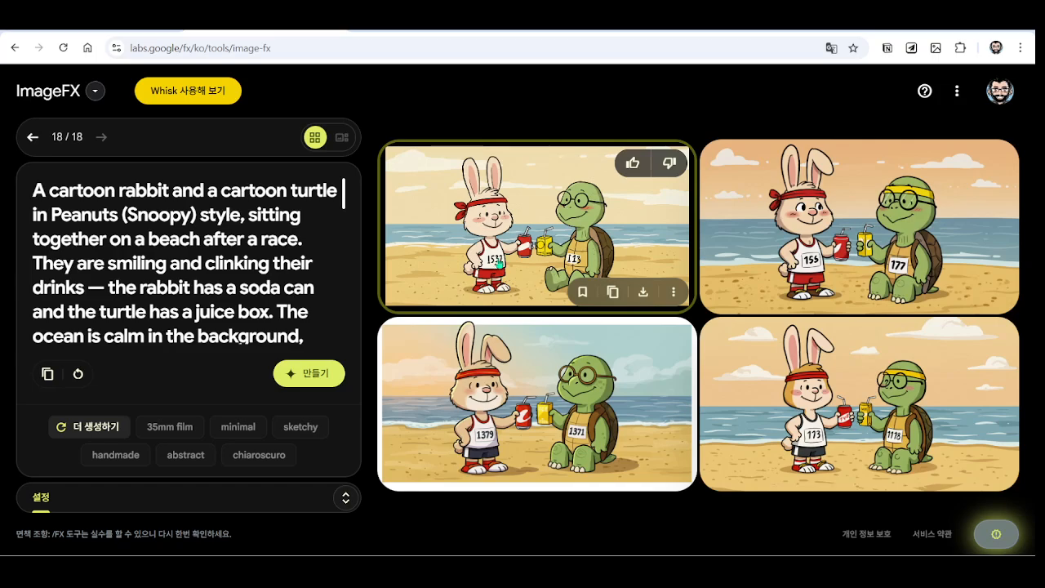
{"action": "left_click", "coordinate": [310, 376]}
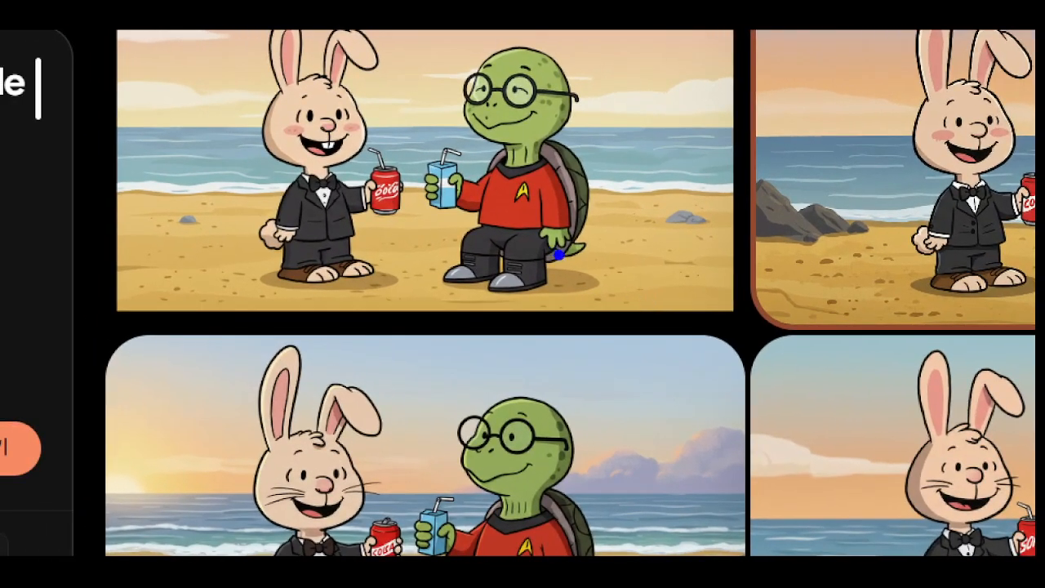
{"action": "left_click_drag", "start_coordinate": [539, 288], "coordinate": [623, 299]}
{"action": "key", "text": "Escape"}
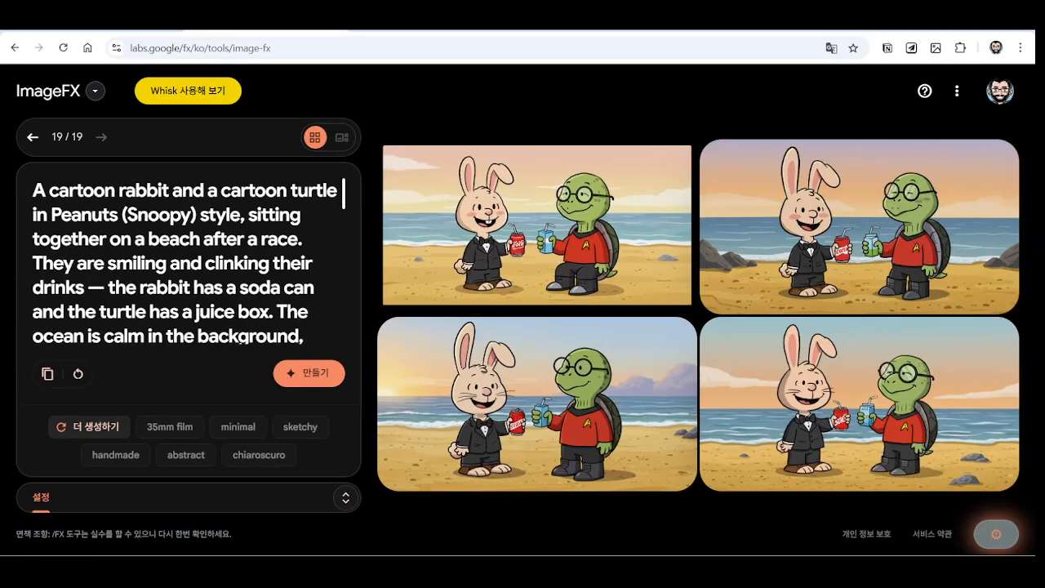
Switch to the Google image results for the Star Trek captain and examine the uniform's chest badge and colour division
{"action": "key", "text": "ctrl+Tab"}
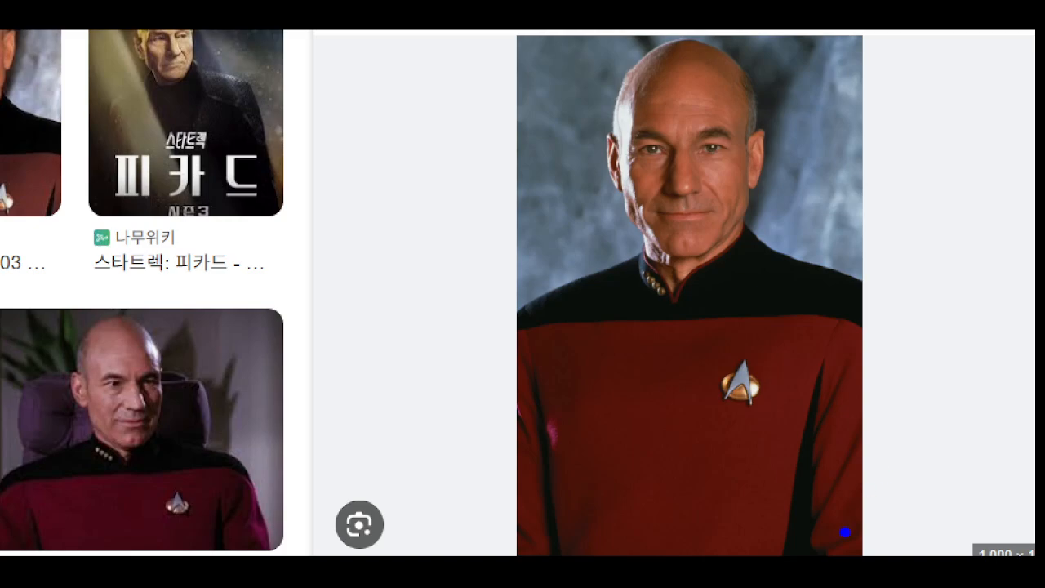
{"action": "mouse_move", "coordinate": [890, 492]}
{"action": "left_mouse_down"}
{"action": "mouse_move", "coordinate": [957, 482]}
{"action": "mouse_move", "coordinate": [919, 542]}
{"action": "left_mouse_up"}
{"action": "left_click_drag", "start_coordinate": [809, 384], "coordinate": [1031, 323]}
{"action": "mouse_move", "coordinate": [728, 511]}
{"action": "left_mouse_down"}
{"action": "mouse_move", "coordinate": [698, 517]}
{"action": "mouse_move", "coordinate": [940, 556]}
{"action": "left_mouse_up"}
{"action": "mouse_move", "coordinate": [384, 373]}
{"action": "left_mouse_down"}
{"action": "mouse_move", "coordinate": [466, 238]}
{"action": "mouse_move", "coordinate": [474, 343]}
{"action": "left_mouse_up"}
{"action": "left_click_drag", "start_coordinate": [403, 308], "coordinate": [515, 320]}
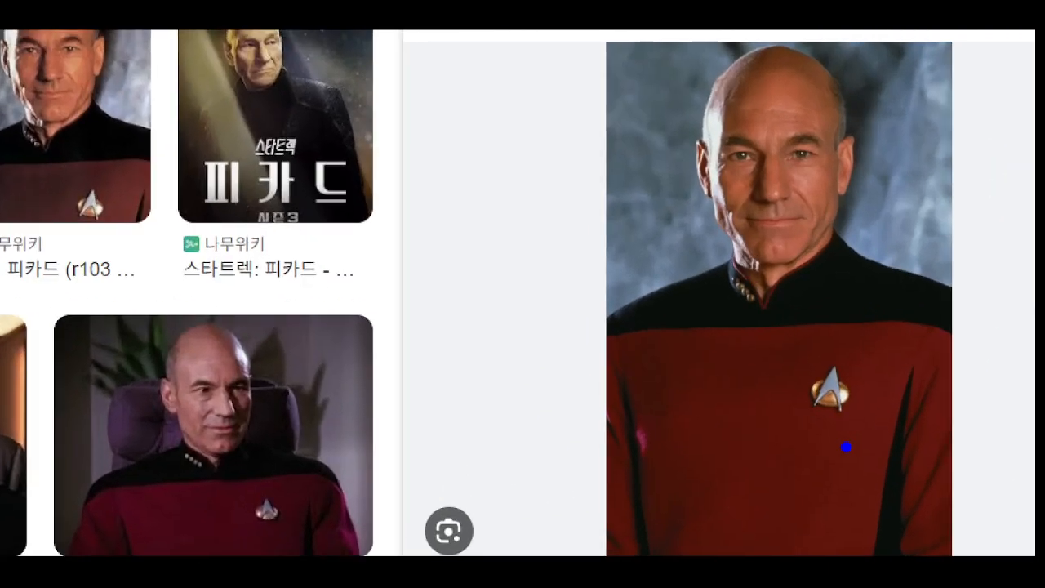
{"action": "mouse_move", "coordinate": [846, 446]}
{"action": "left_mouse_down"}
{"action": "mouse_move", "coordinate": [874, 410]}
{"action": "mouse_move", "coordinate": [851, 446]}
{"action": "left_mouse_up"}
{"action": "left_click_drag", "start_coordinate": [840, 438], "coordinate": [842, 502]}
{"action": "left_click_drag", "start_coordinate": [836, 554], "coordinate": [835, 553]}
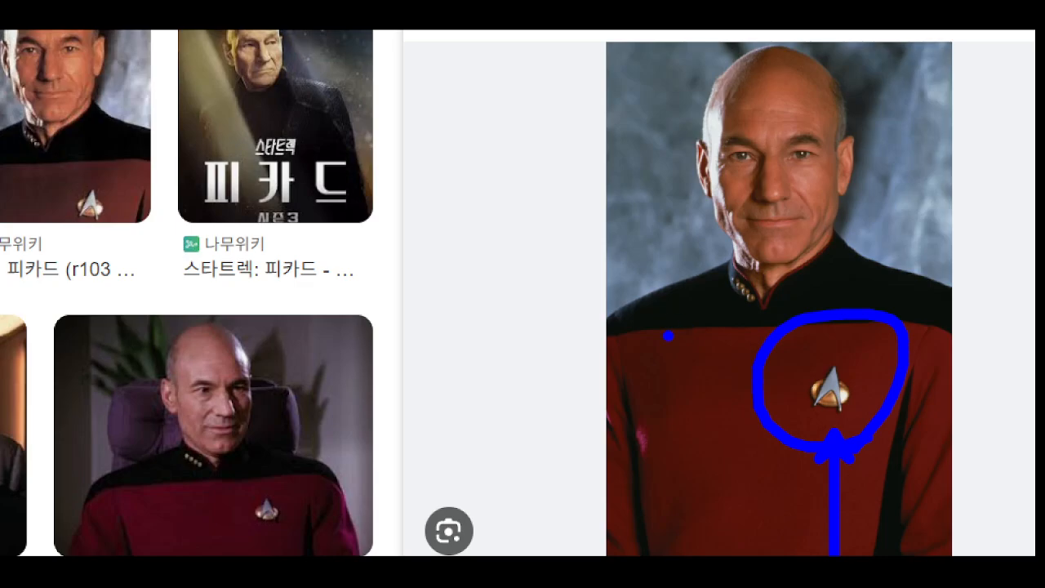
{"action": "left_click_drag", "start_coordinate": [669, 335], "coordinate": [518, 218]}
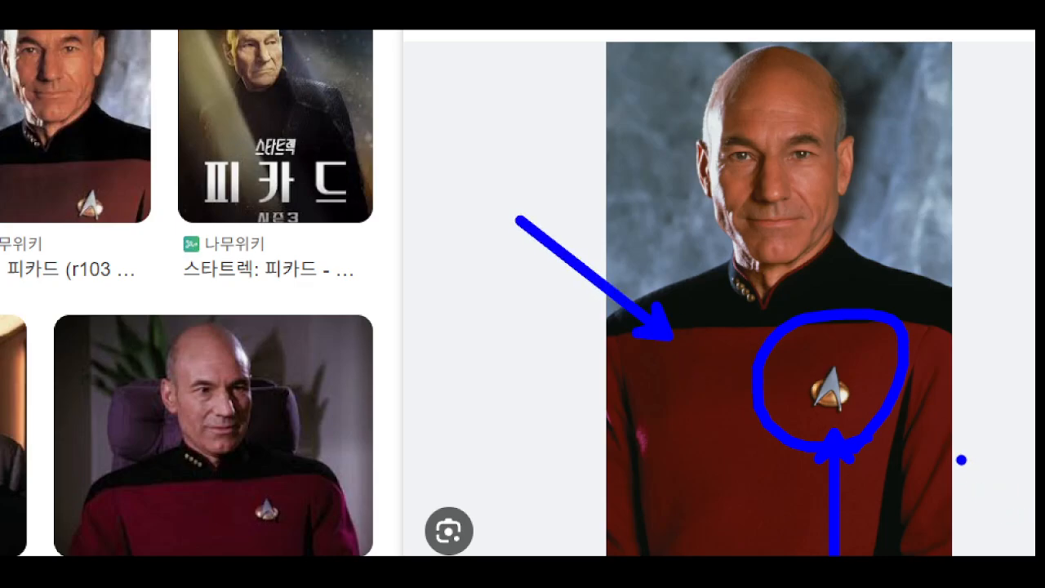
{"action": "key", "text": "Escape"}
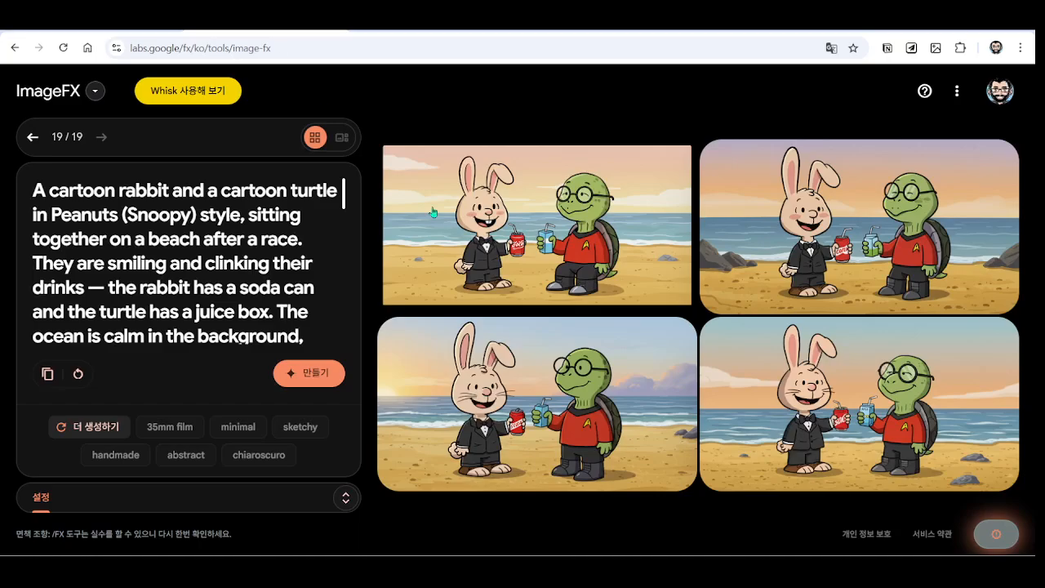
Return to ImageFX and examine the turtle's uniform and insignia in the first generated beach image
{"action": "mouse_move", "coordinate": [625, 269]}
{"action": "key", "text": "ctrl+1"}
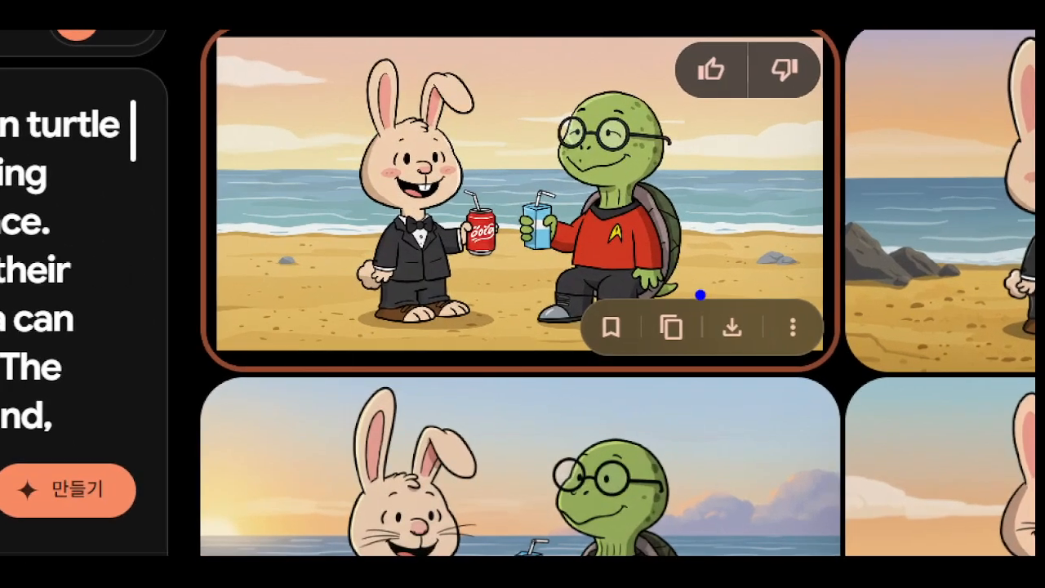
{"action": "left_click_drag", "start_coordinate": [700, 295], "coordinate": [677, 330]}
{"action": "left_click_drag", "start_coordinate": [638, 266], "coordinate": [841, 397]}
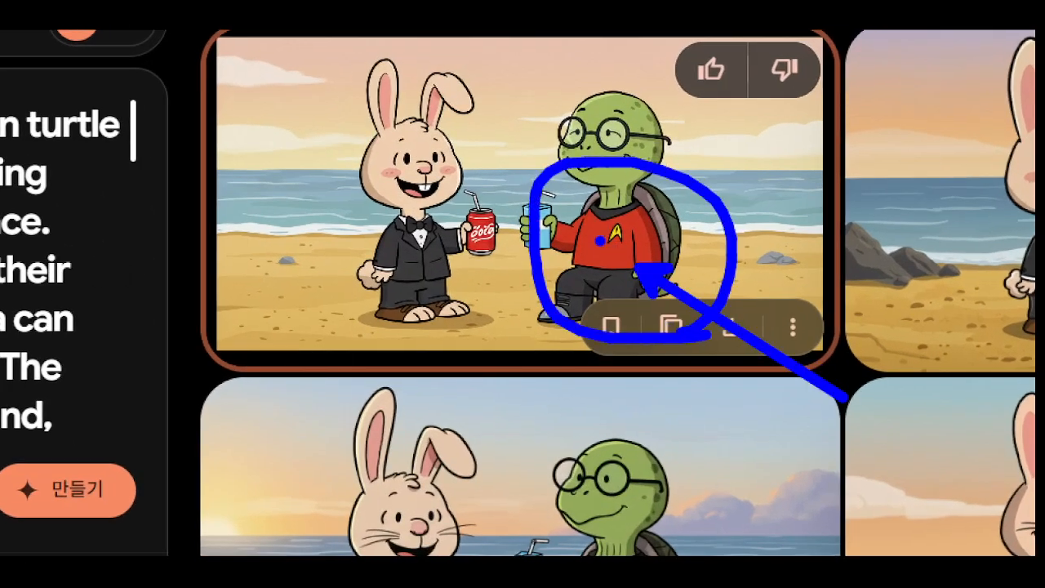
{"action": "key", "text": "Escape"}
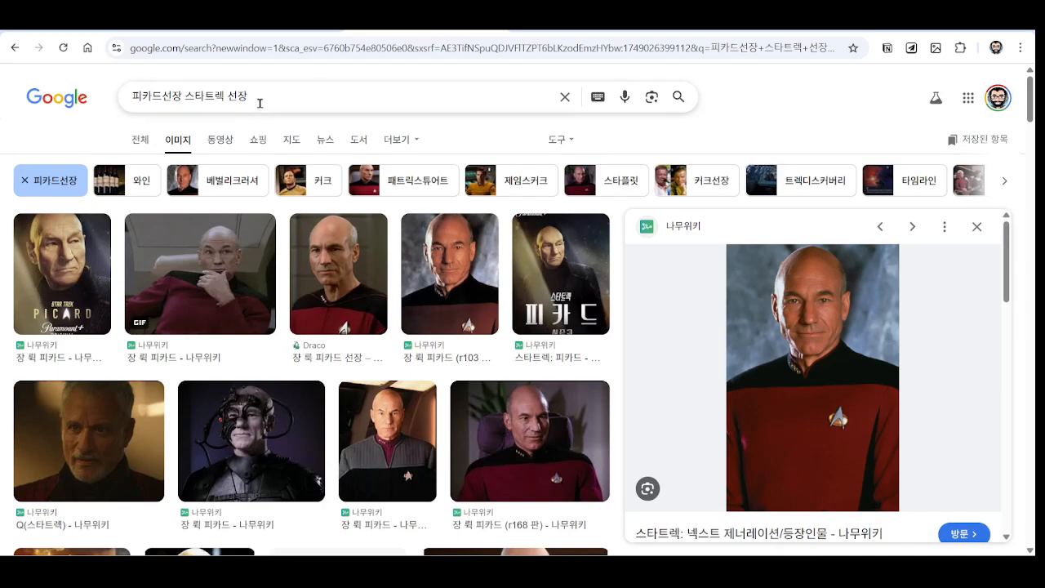
Switch to Google Images and search for "스타트렉 선장 옷"
{"action": "double_click", "coordinate": [185, 95]}
{"action": "key", "text": "BackSpace"}
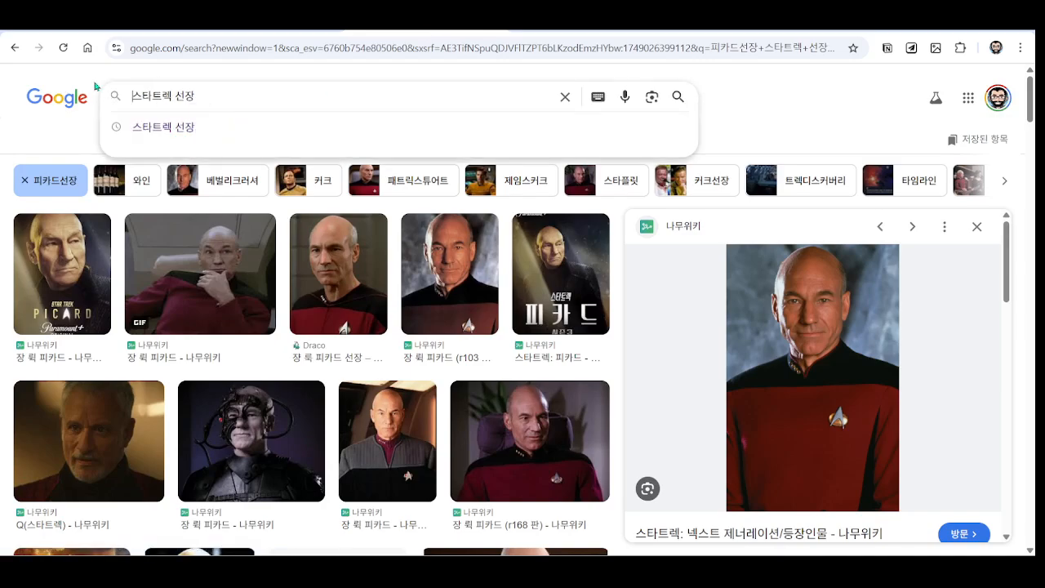
{"action": "type", "text": "옷"}
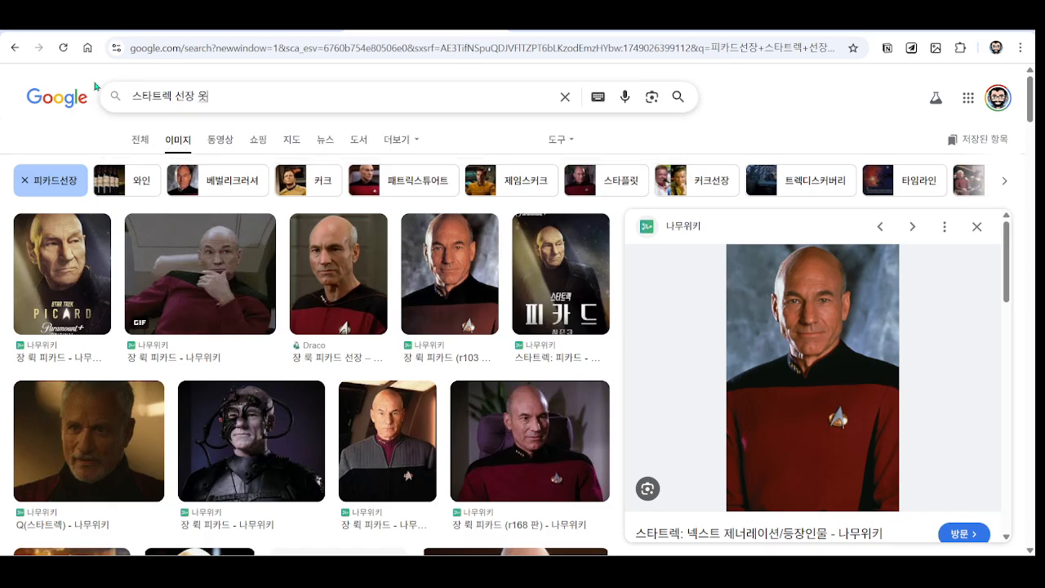
{"action": "key", "text": "Return"}
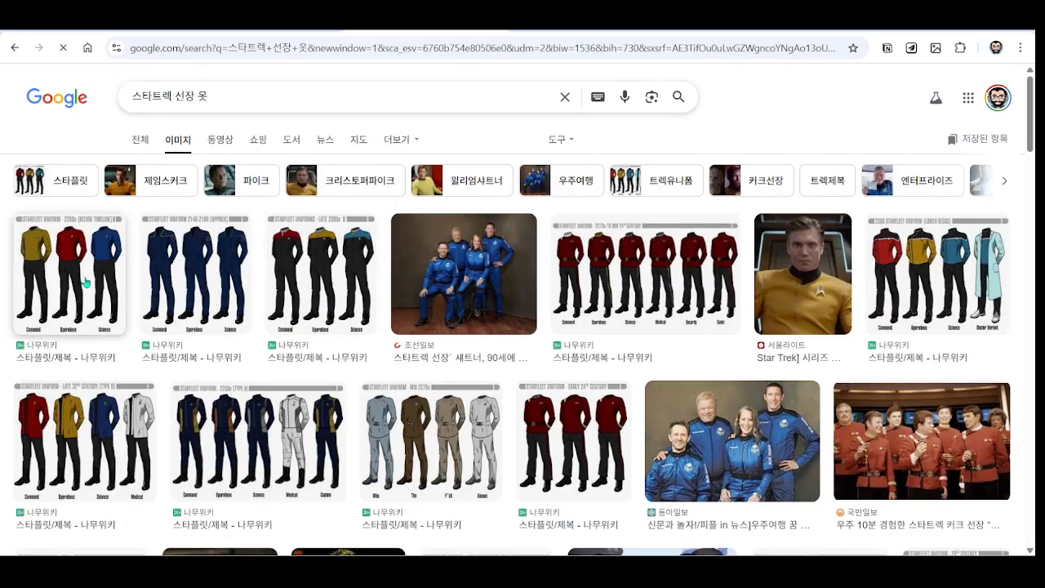
Examine the Starfleet uniform chart in the first result and browse the other Star Trek uniform images for comparison
{"action": "key", "text": "ctrl+1"}
{"action": "left_click", "coordinate": [128, 282]}
{"action": "right_click", "coordinate": [129, 282]}
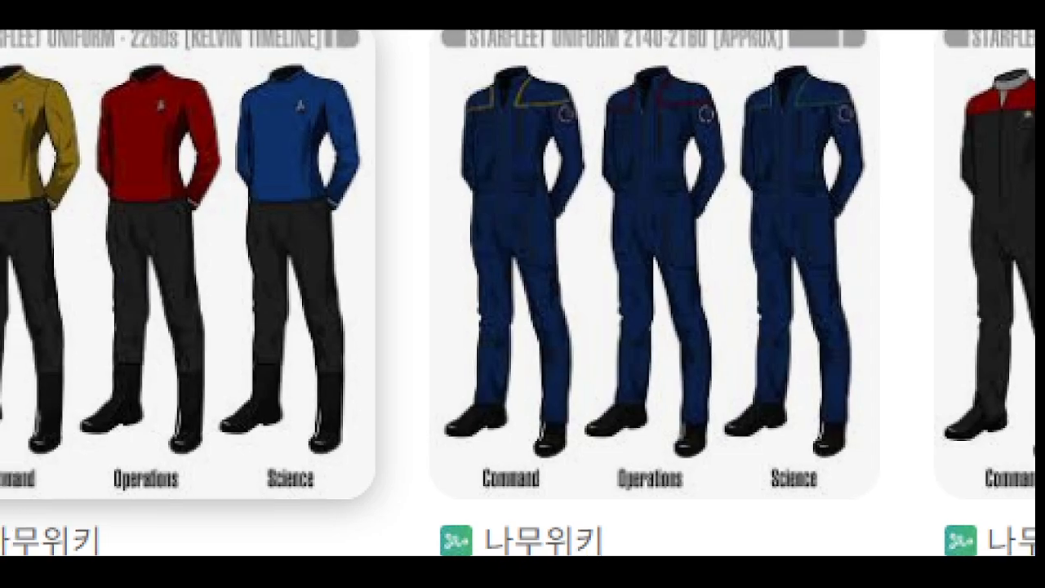
{"action": "left_click", "coordinate": [90, 278]}
{"action": "mouse_move", "coordinate": [207, 32]}
{"action": "left_mouse_down"}
{"action": "mouse_move", "coordinate": [315, 324]}
{"action": "mouse_move", "coordinate": [360, 544]}
{"action": "left_mouse_up"}
{"action": "key", "text": "Escape"}
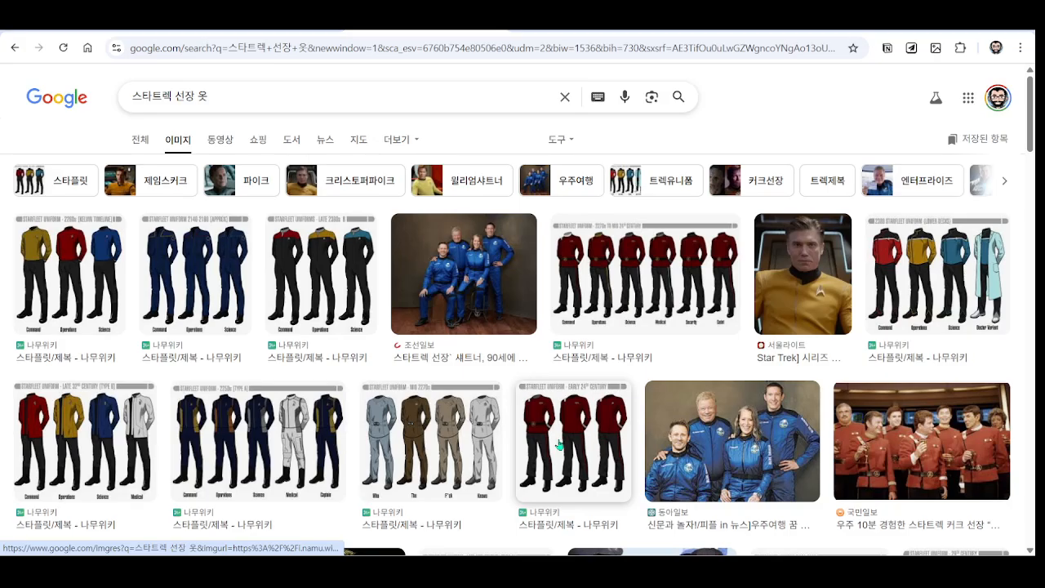
{"action": "scroll", "coordinate": [424, 337], "scroll_direction": "down", "scroll_amount": 4}
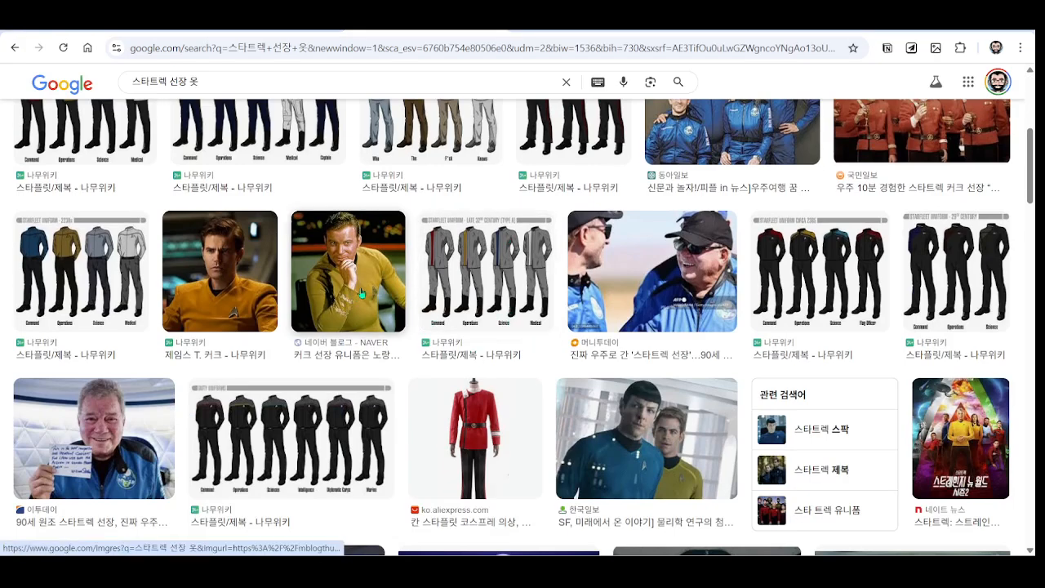
{"action": "scroll", "coordinate": [358, 296], "scroll_direction": "down", "scroll_amount": 3}
{"action": "scroll", "coordinate": [268, 337], "scroll_direction": "down", "scroll_amount": 1}
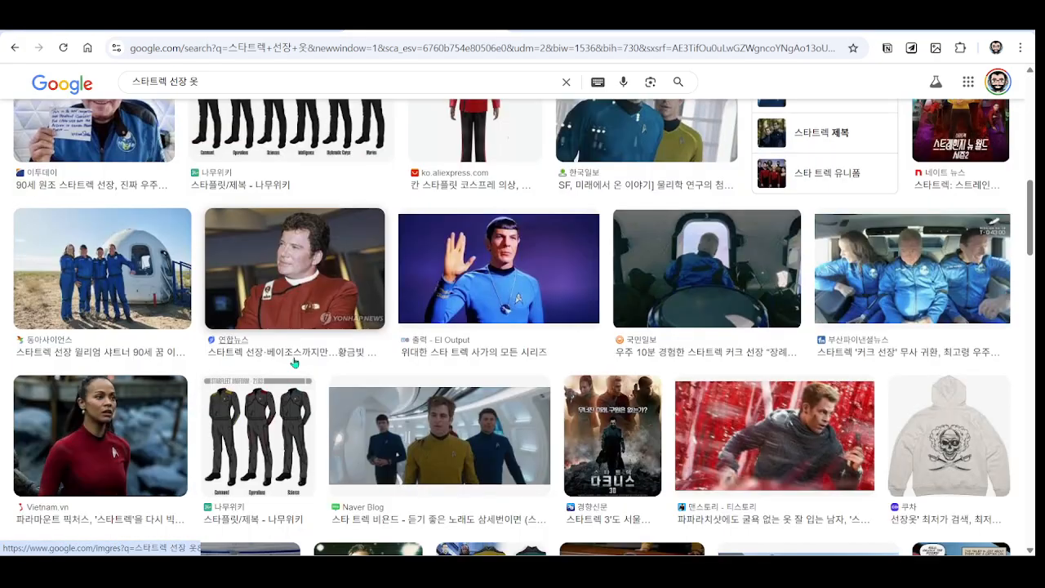
{"action": "scroll", "coordinate": [98, 433], "scroll_direction": "up", "scroll_amount": 3}
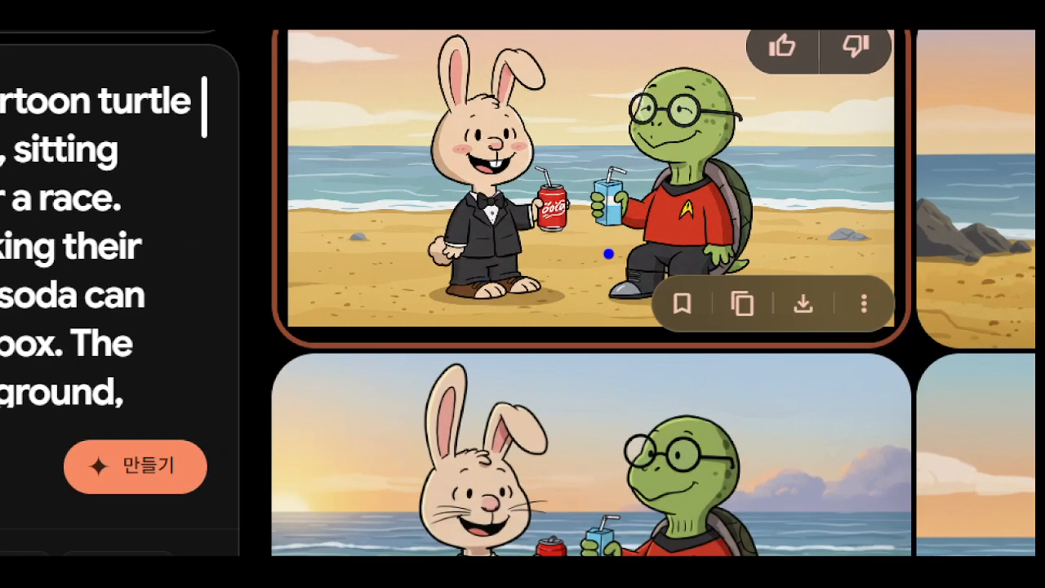
Go back to ImageFX and examine the rabbit and turtle up close in the first generated image
{"action": "left_click_drag", "start_coordinate": [525, 180], "coordinate": [586, 180]}
{"action": "mouse_move", "coordinate": [548, 300]}
{"action": "left_mouse_down"}
{"action": "mouse_move", "coordinate": [532, 325]}
{"action": "mouse_move", "coordinate": [578, 382]}
{"action": "left_mouse_up"}
{"action": "key", "text": "Escape"}
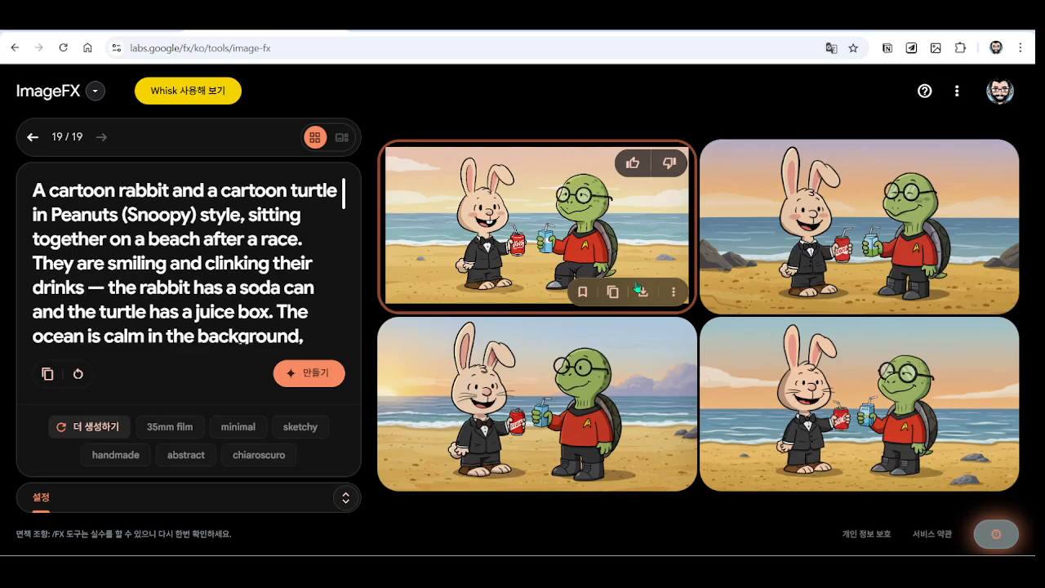
Compare the tuxedo and Star Trek generation with the preceding running-outfit generation in the ImageFX history
{"action": "left_click", "coordinate": [32, 138]}
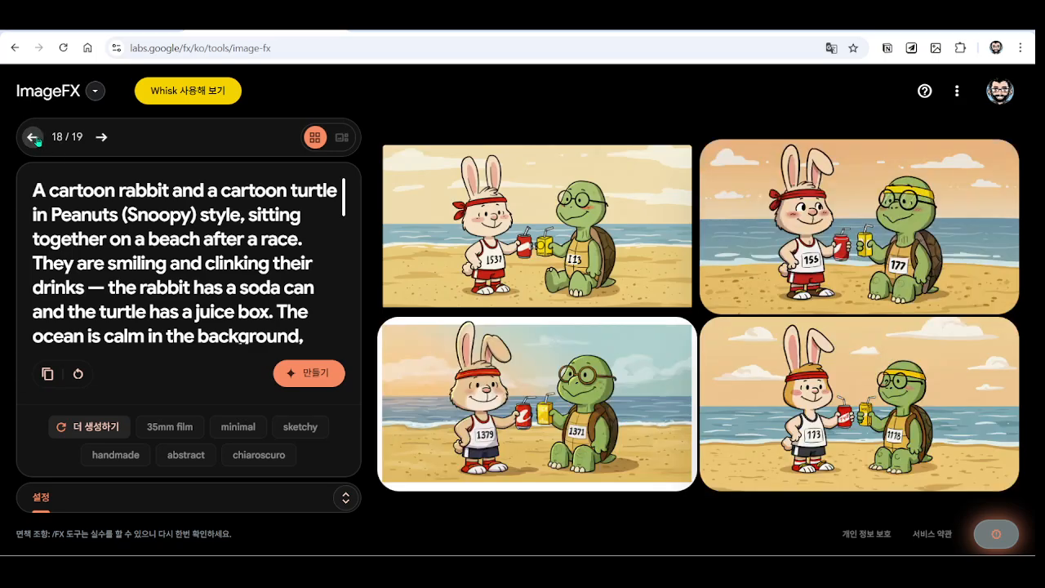
{"action": "left_click", "coordinate": [102, 137]}
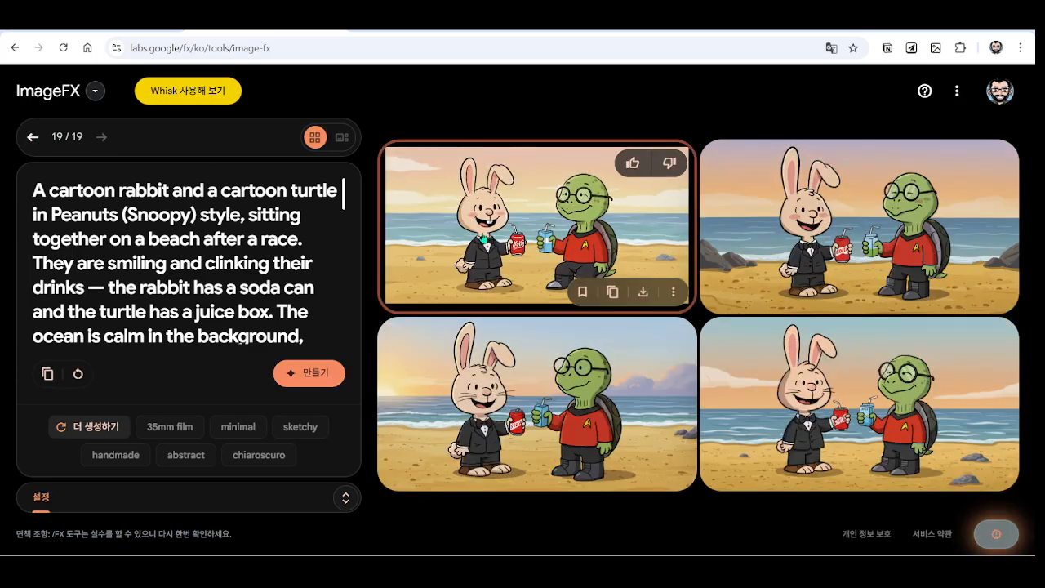
{"action": "left_click", "coordinate": [32, 137]}
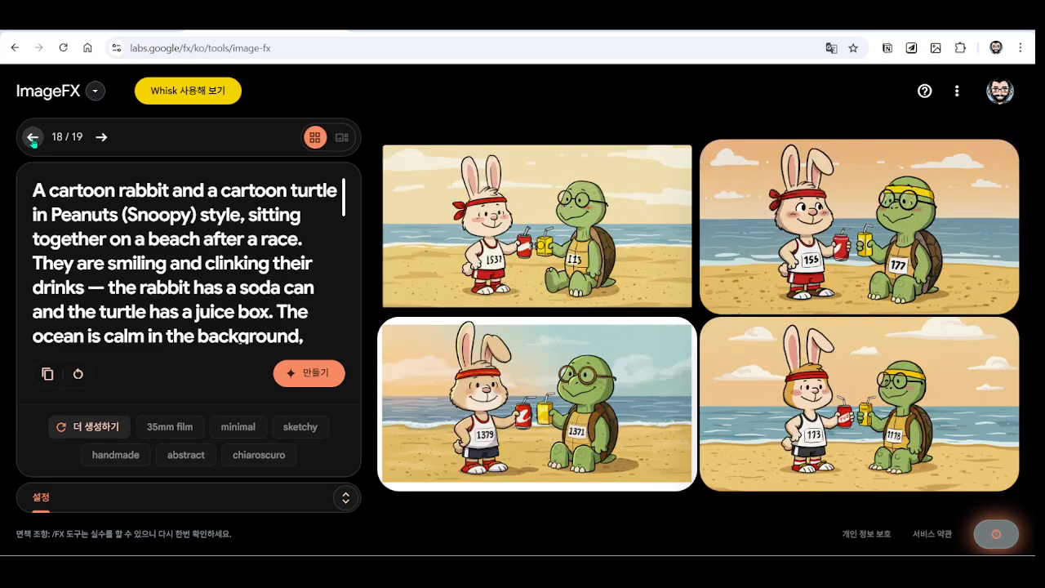
{"action": "left_click", "coordinate": [102, 137]}
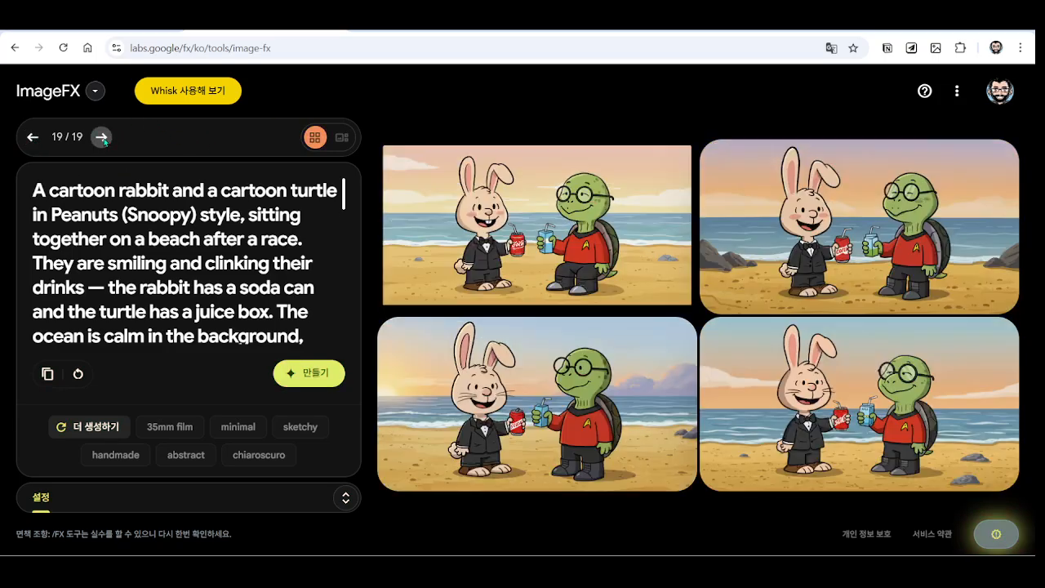
{"action": "left_click", "coordinate": [33, 137]}
{"action": "left_click", "coordinate": [33, 137]}
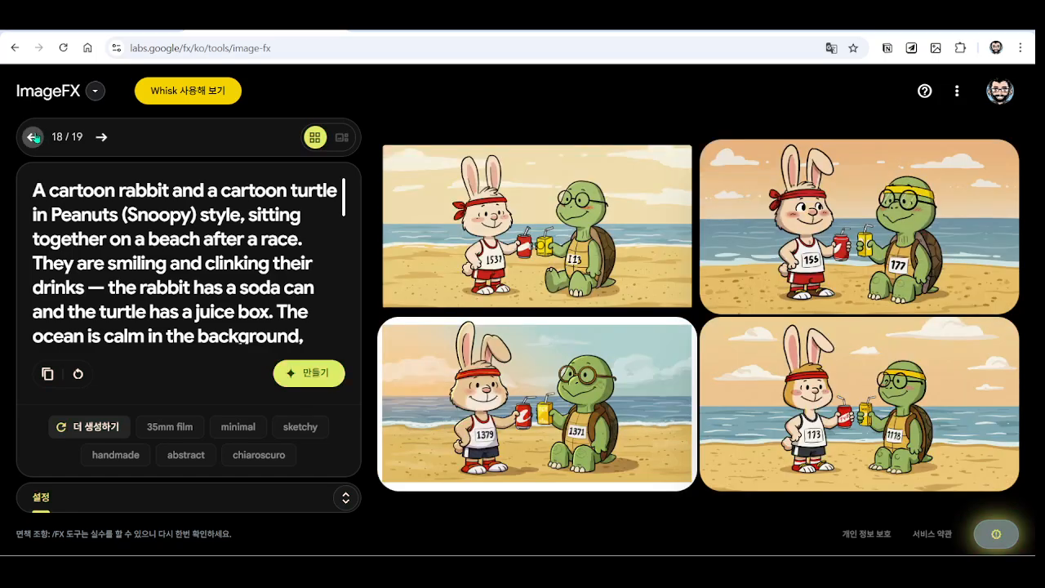
Browse the ImageFX history back to the single-turtle and forest race-start generations, and return to the latest tuxedo and Star Trek generation
{"action": "left_click", "coordinate": [32, 137]}
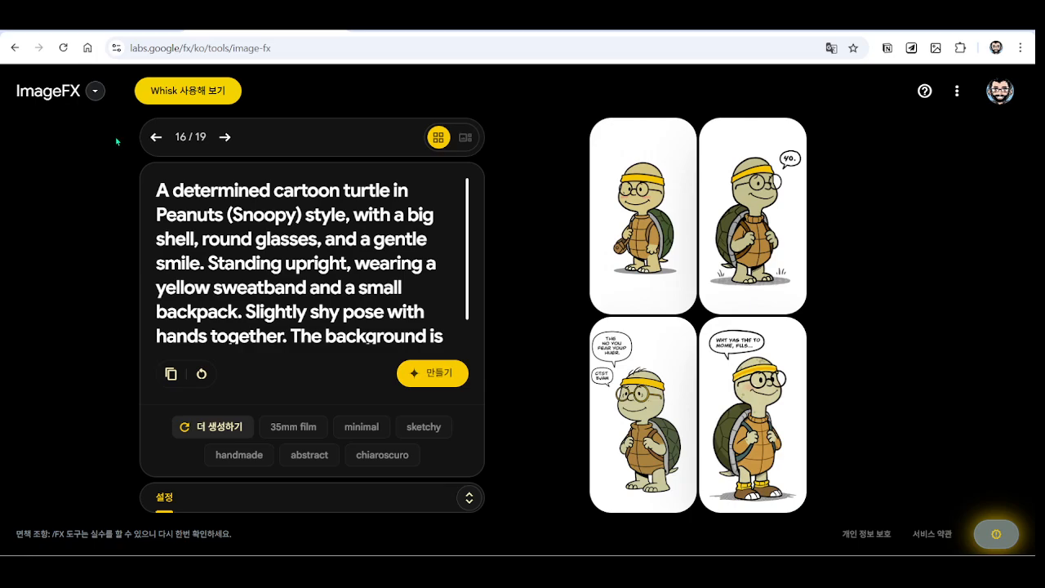
{"action": "left_click", "coordinate": [225, 137]}
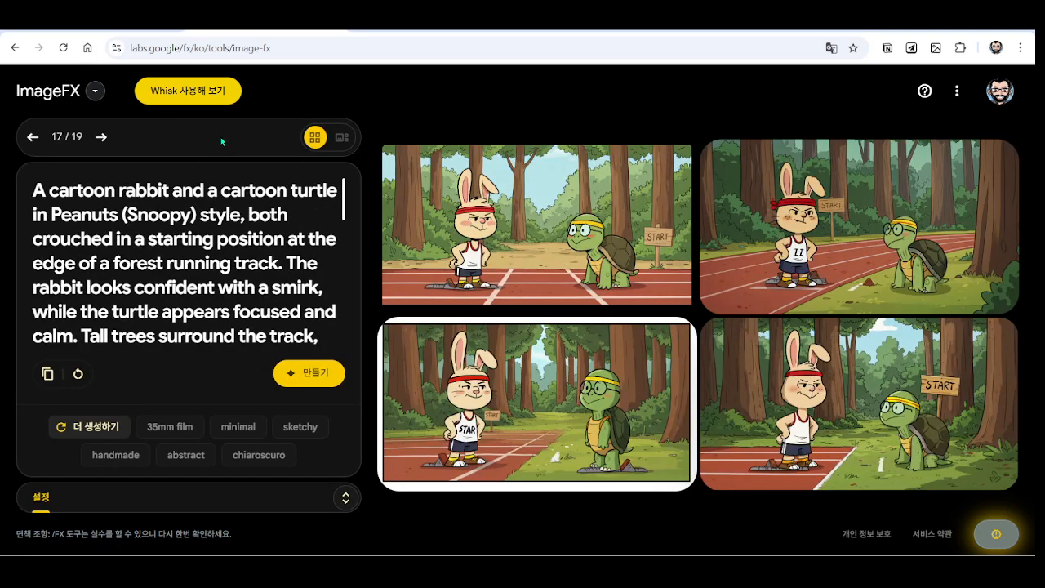
{"action": "left_click", "coordinate": [102, 138]}
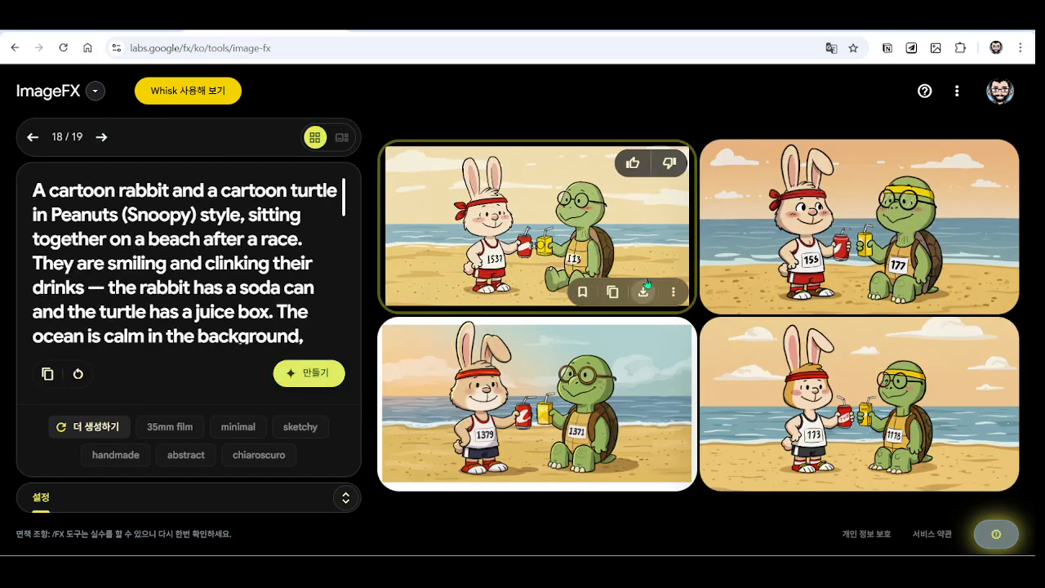
{"action": "left_click", "coordinate": [101, 137]}
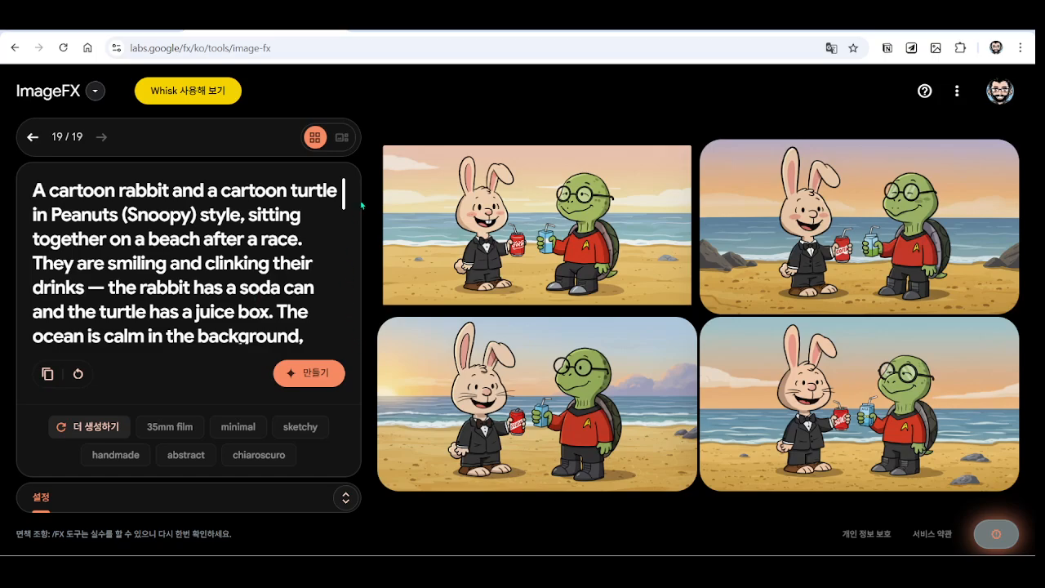
Remove the beach scene description from the start of the prompt, keeping the tuxedo rabbit and Star Trek turtle descriptions
{"action": "left_click_drag", "start_coordinate": [38, 191], "coordinate": [247, 288]}
{"action": "scroll", "coordinate": [188, 262], "scroll_direction": "down", "scroll_amount": 1}
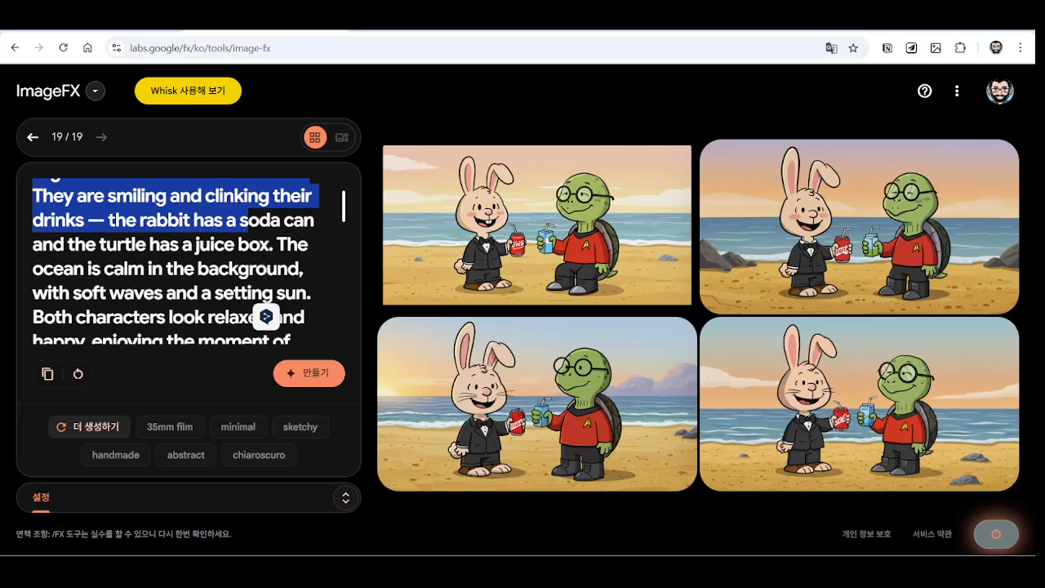
{"action": "left_click", "coordinate": [279, 245]}
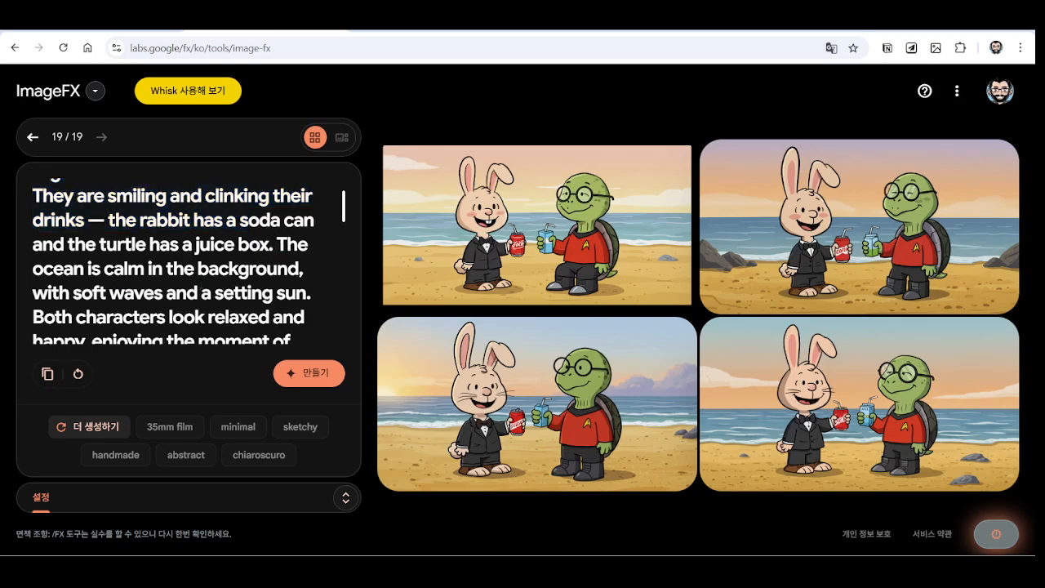
{"action": "scroll", "coordinate": [178, 290], "scroll_direction": "down", "scroll_amount": 1}
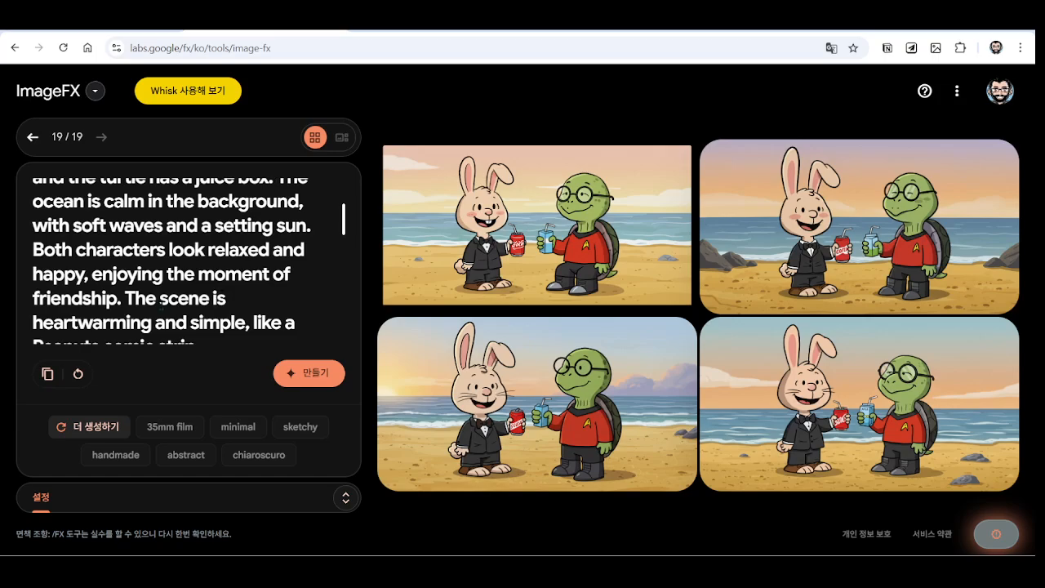
{"action": "scroll", "coordinate": [188, 299], "scroll_direction": "down", "scroll_amount": 1}
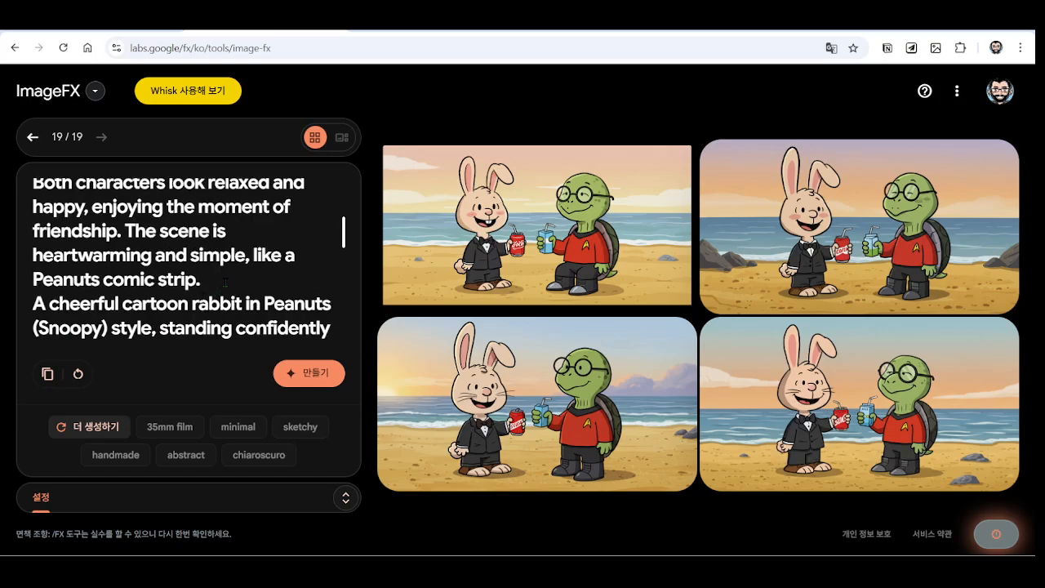
{"action": "key", "text": "ctrl+a"}
{"action": "key", "text": "ctrl+v"}
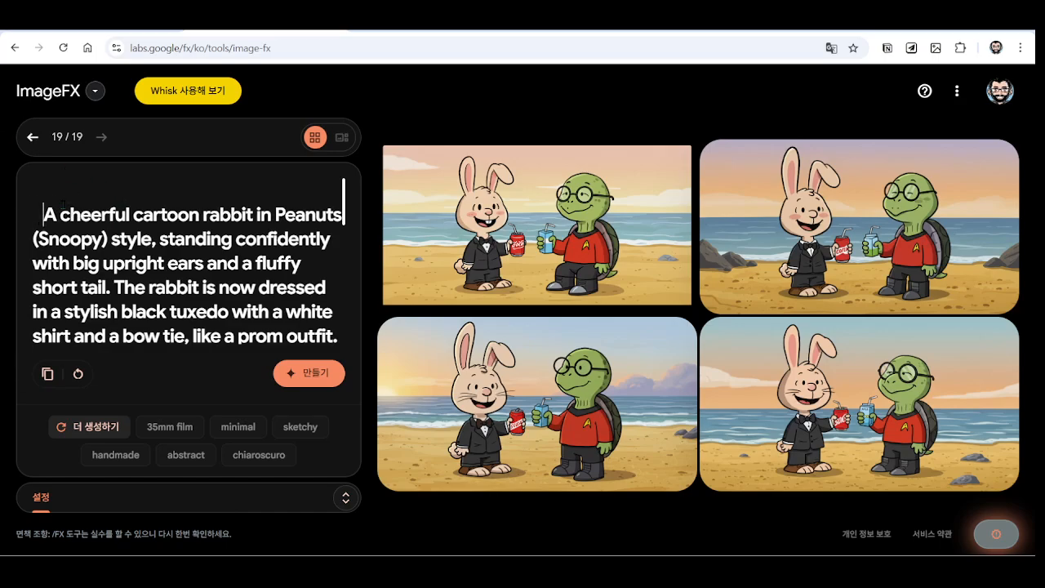
{"action": "left_click", "coordinate": [42, 187]}
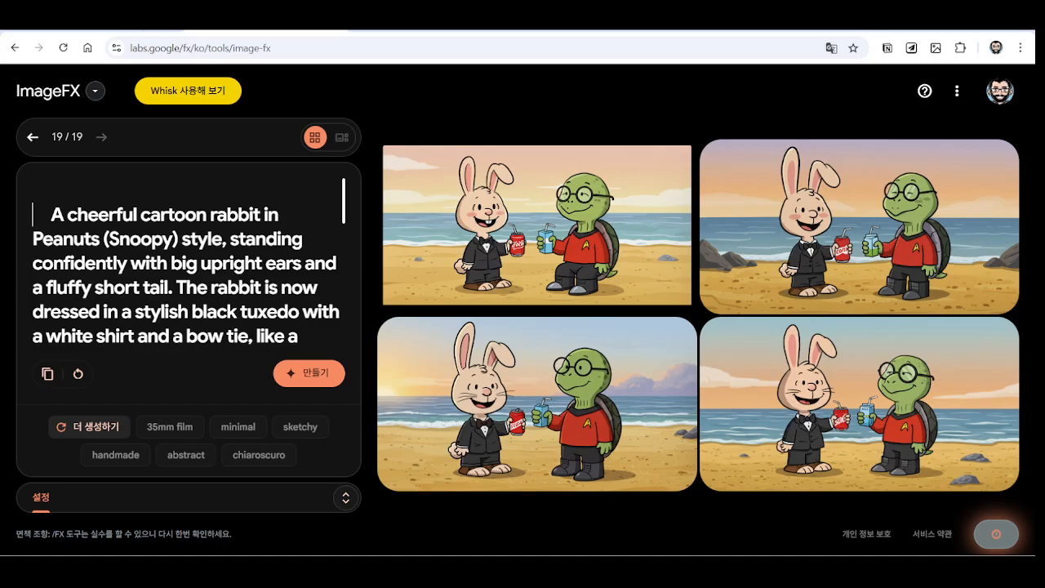
Copy the "Rabbit in Tuxedo" prompt from ChatGPT, insert it at the start of the ImageFX prompt, and generate images
{"action": "key", "text": "ctrl+Tab"}
{"action": "scroll", "coordinate": [548, 250], "scroll_direction": "up", "scroll_amount": 5}
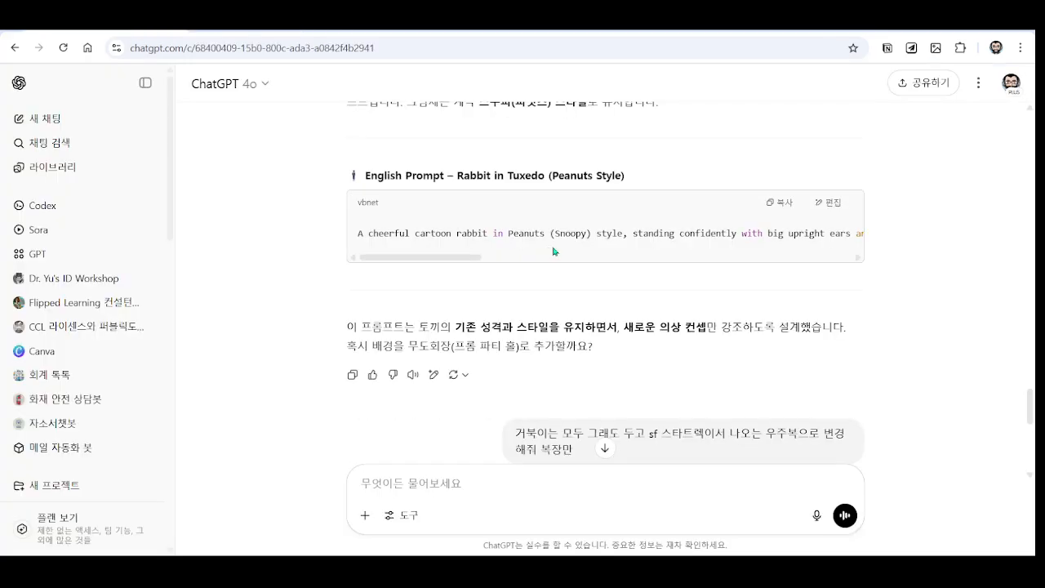
{"action": "left_click", "coordinate": [772, 201]}
{"action": "key", "text": "ctrl+Tab"}
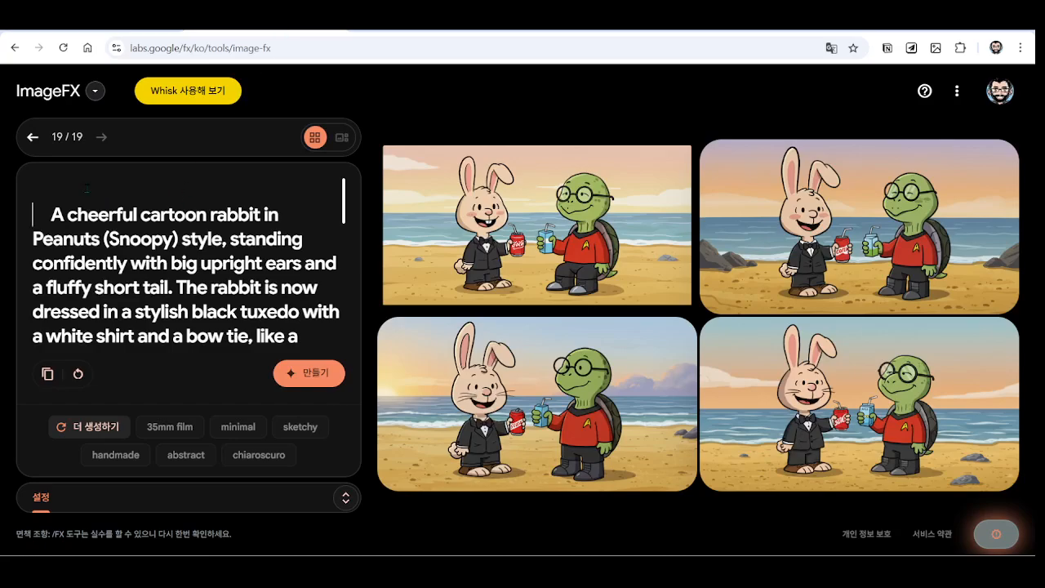
{"action": "key", "text": "ctrl+v"}
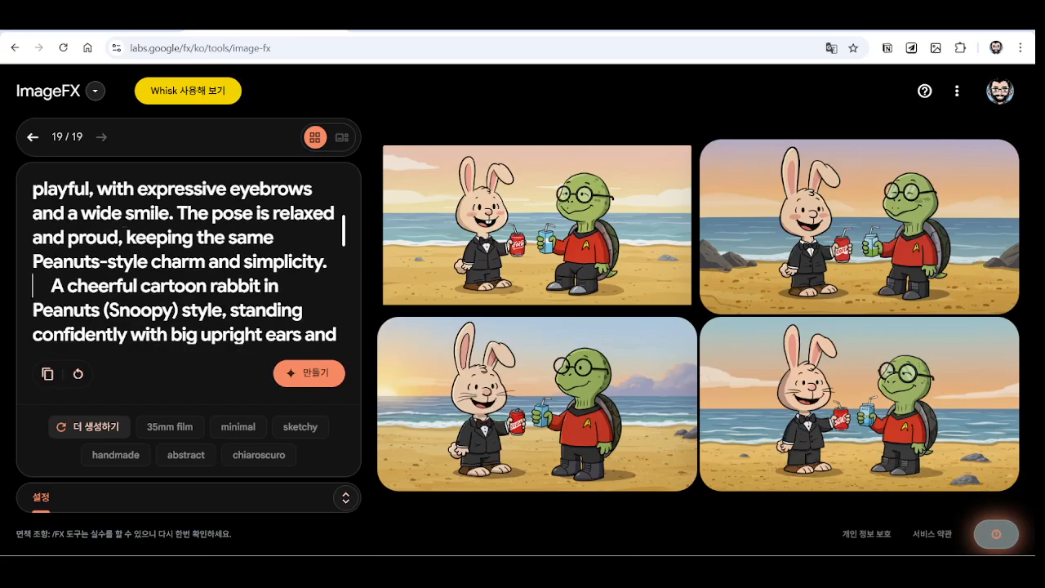
{"action": "left_click", "coordinate": [323, 380]}
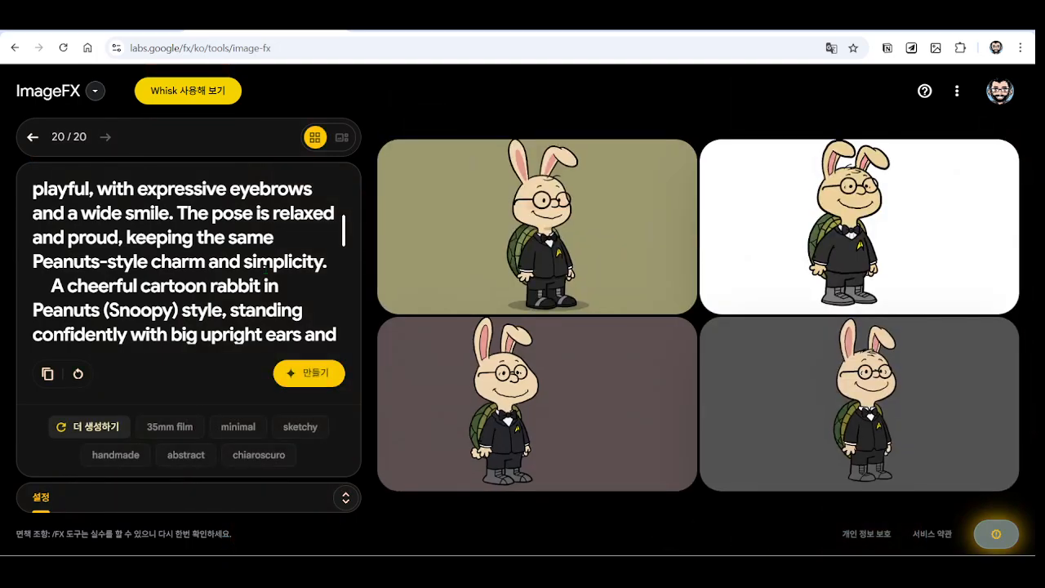
Copy ChatGPT's forest track starting-position prompt and replace the whole ImageFX prompt with it
{"action": "scroll", "coordinate": [245, 262], "scroll_direction": "up", "scroll_amount": 5}
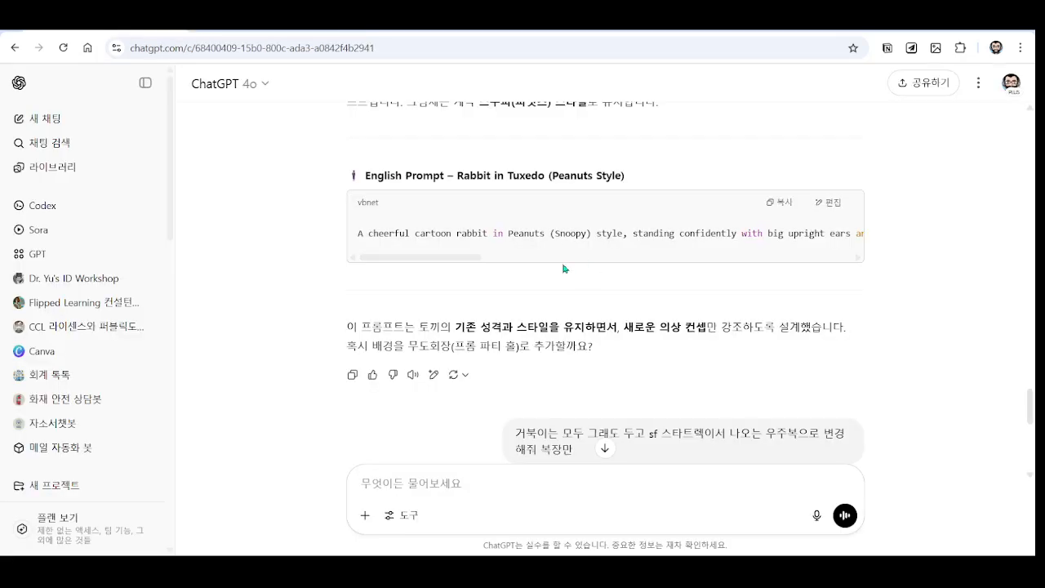
{"action": "scroll", "coordinate": [565, 269], "scroll_direction": "down", "scroll_amount": 3}
{"action": "scroll", "coordinate": [562, 273], "scroll_direction": "up", "scroll_amount": 10}
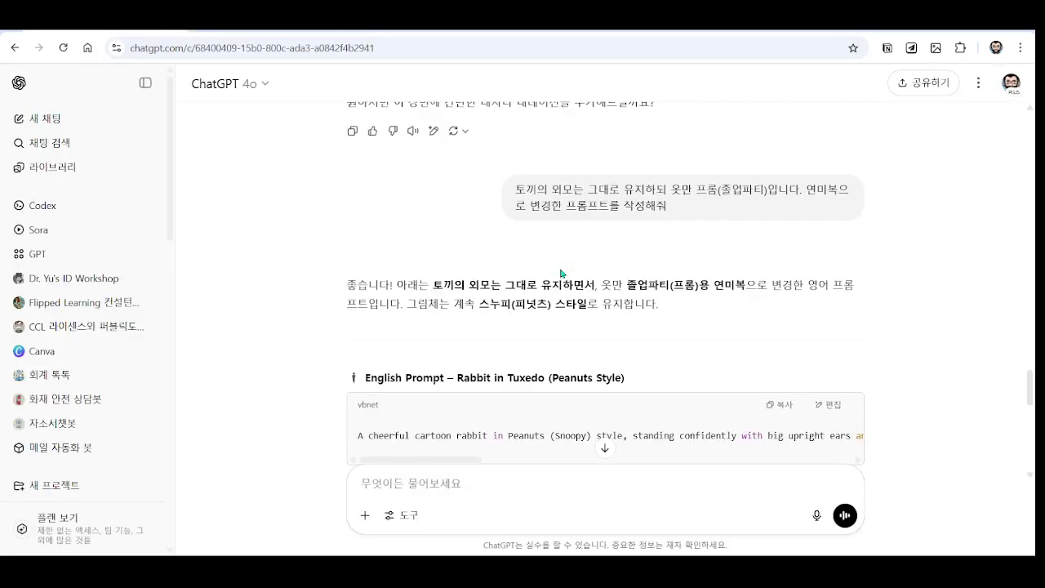
{"action": "scroll", "coordinate": [786, 307], "scroll_direction": "up", "scroll_amount": 5}
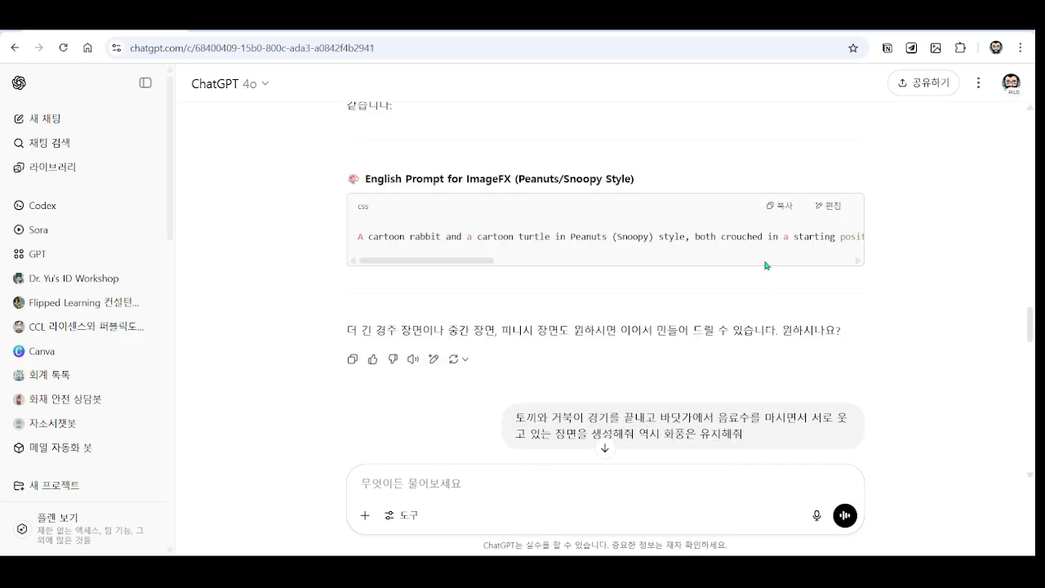
{"action": "left_click", "coordinate": [780, 206]}
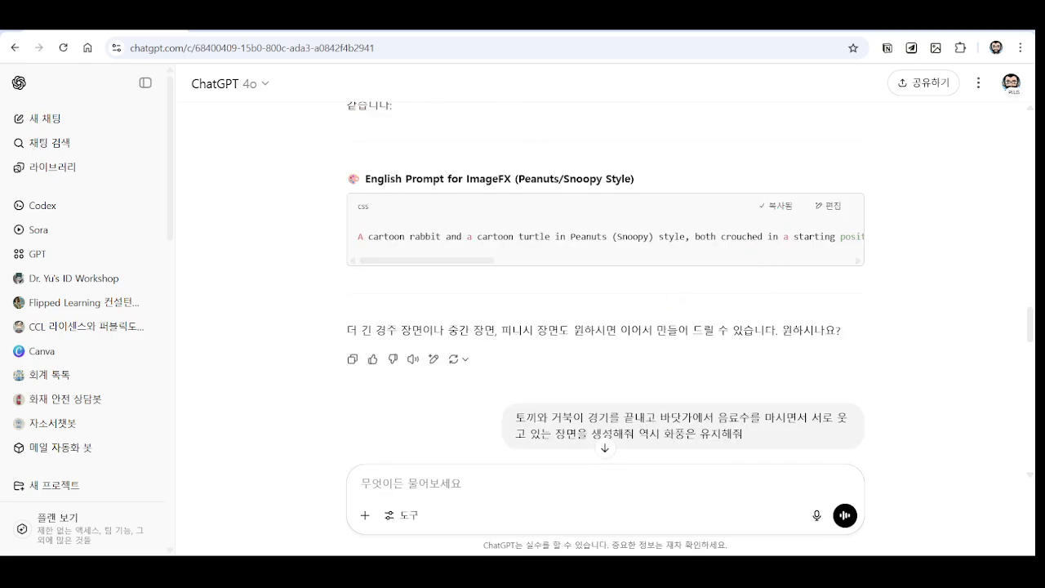
{"action": "left_click", "coordinate": [266, 33]}
{"action": "left_click", "coordinate": [49, 215]}
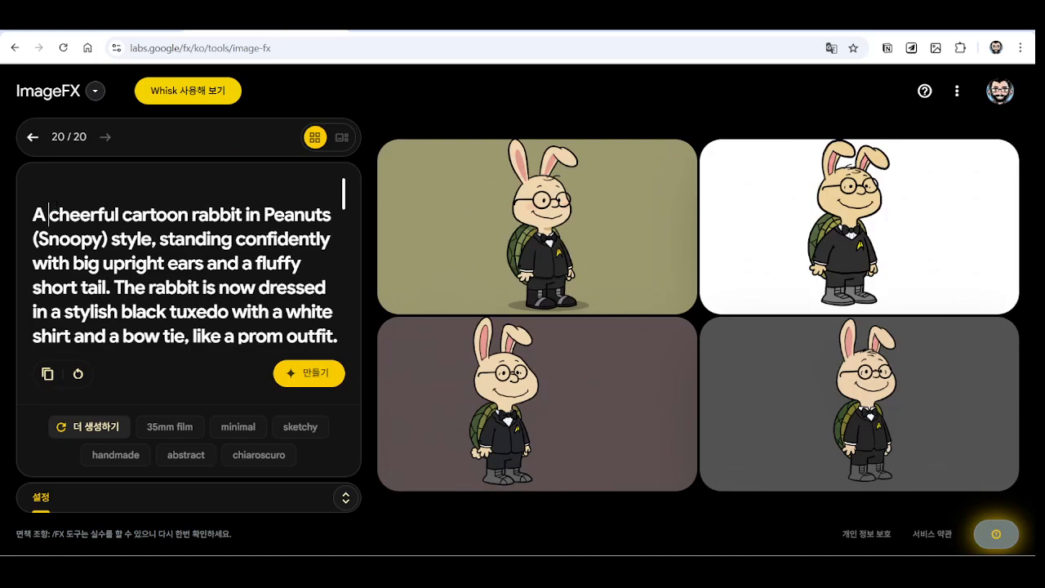
{"action": "scroll", "coordinate": [73, 227], "scroll_direction": "down", "scroll_amount": 3}
{"action": "scroll", "coordinate": [82, 234], "scroll_direction": "up", "scroll_amount": 3}
{"action": "key", "text": "ctrl+a"}
{"action": "key", "text": "ctrl+v"}
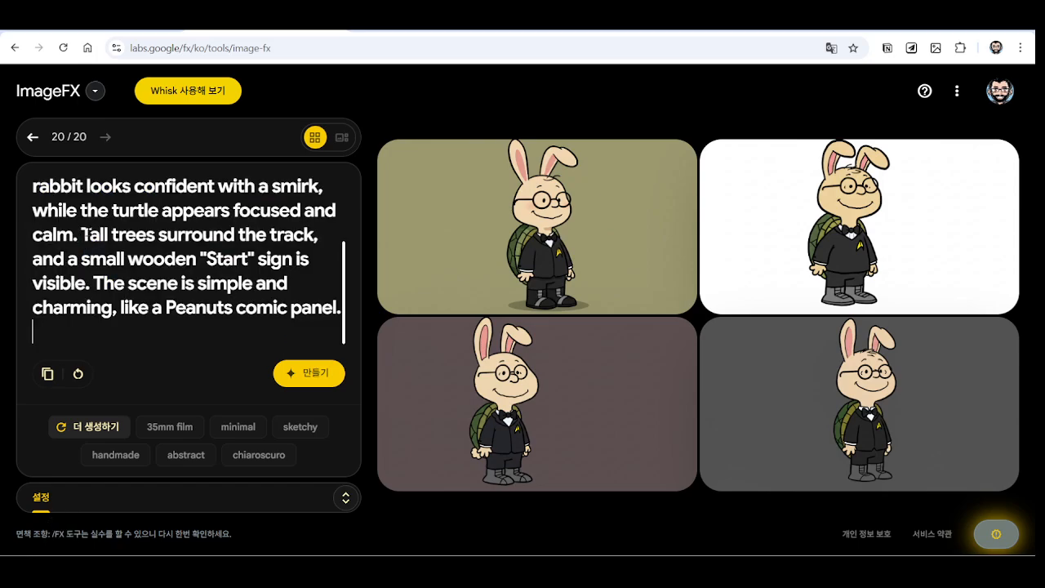
Copy the "Rabbit in Tuxedo" prompt from ChatGPT and append it below the starting-position scene in the ImageFX prompt
{"action": "left_click", "coordinate": [125, 36]}
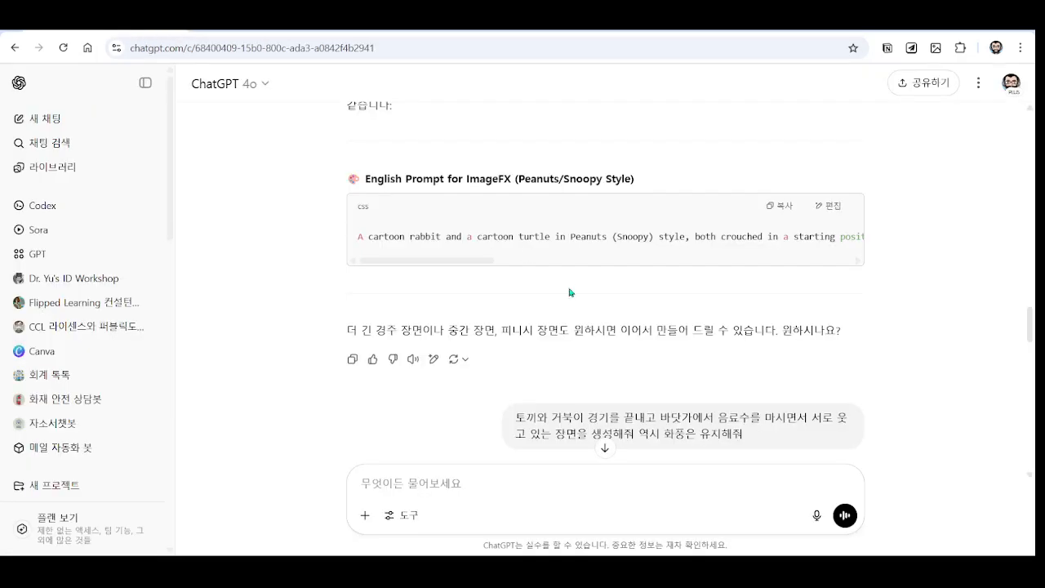
{"action": "scroll", "coordinate": [570, 292], "scroll_direction": "down", "scroll_amount": 7}
{"action": "scroll", "coordinate": [570, 293], "scroll_direction": "down", "scroll_amount": 3}
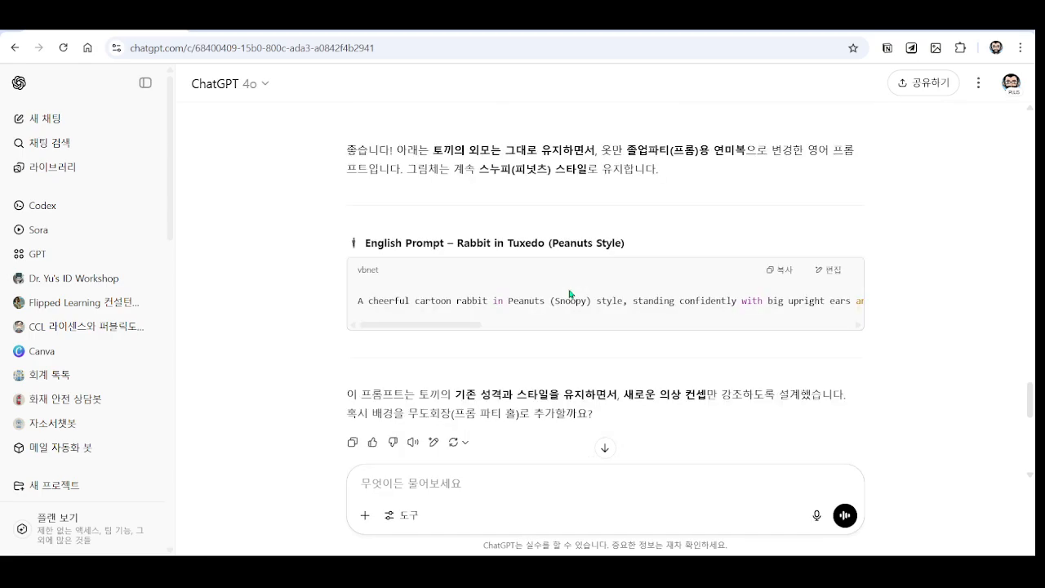
{"action": "left_click", "coordinate": [304, 38]}
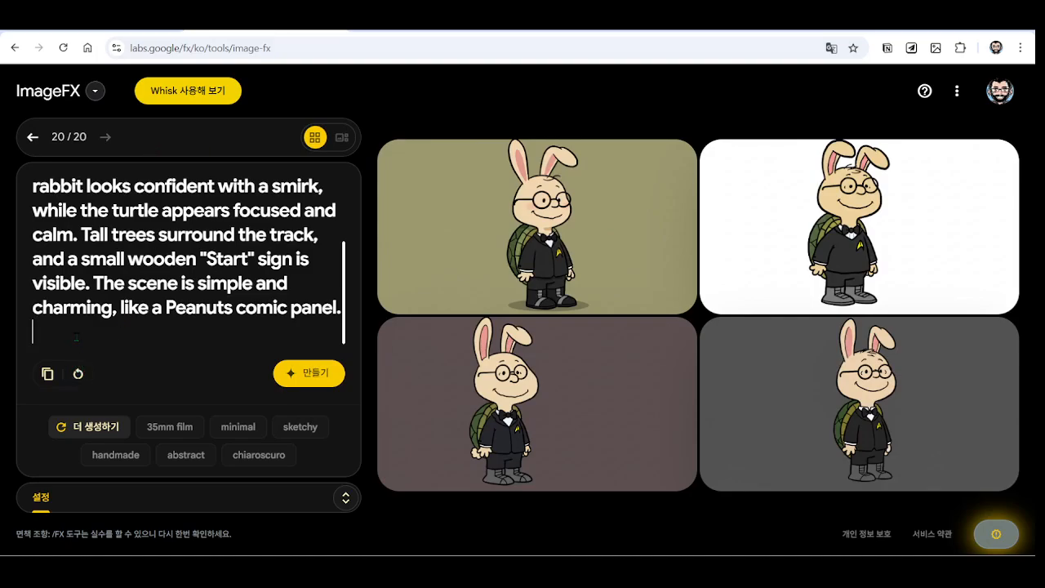
{"action": "scroll", "coordinate": [131, 322], "scroll_direction": "up", "scroll_amount": 2}
{"action": "scroll", "coordinate": [135, 324], "scroll_direction": "down", "scroll_amount": 2}
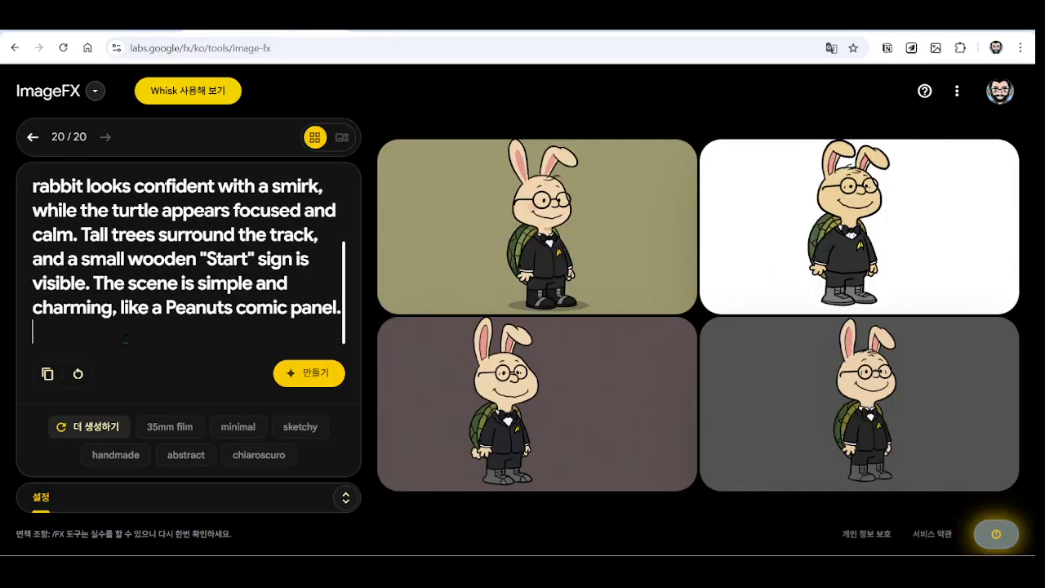
{"action": "key", "text": "ctrl+a"}
{"action": "key", "text": "ctrl+v"}
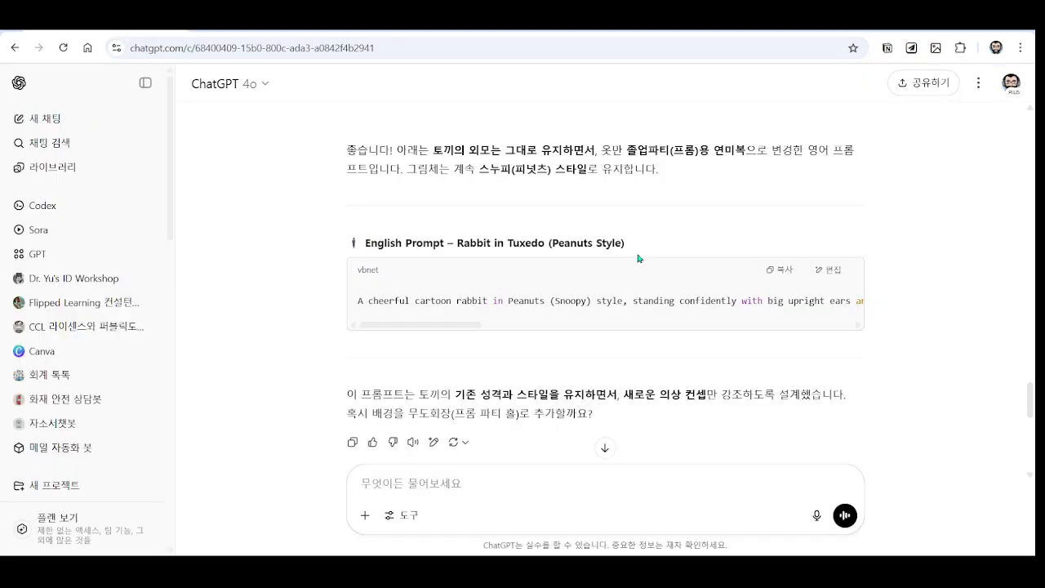
Append ChatGPT's "Turtle in Star Trek Spacesuit" prompt to the end of the ImageFX prompt and generate the images
{"action": "scroll", "coordinate": [639, 258], "scroll_direction": "down", "scroll_amount": 6}
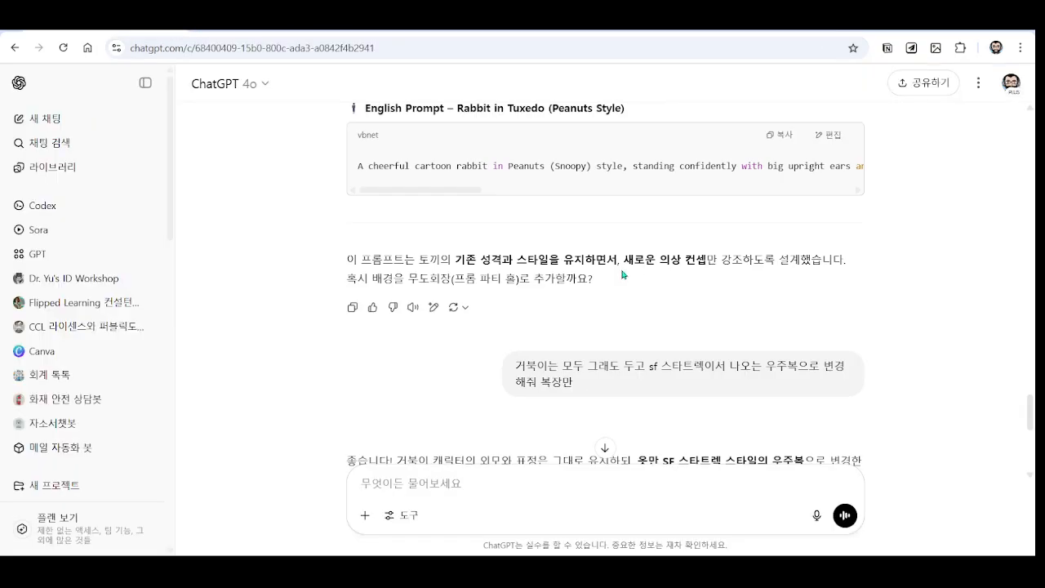
{"action": "left_click", "coordinate": [782, 311]}
{"action": "left_click", "coordinate": [269, 33]}
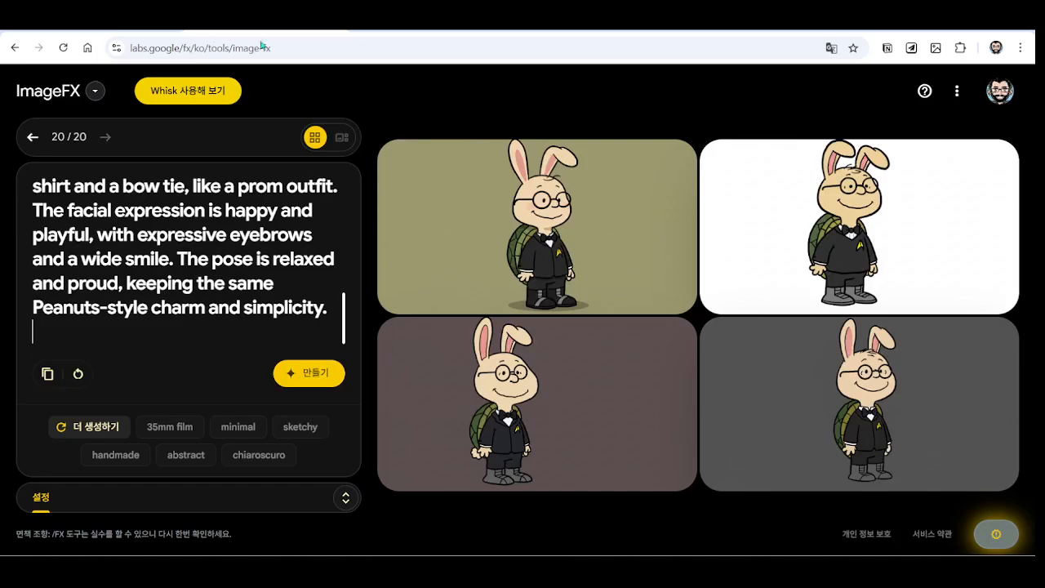
{"action": "key", "text": "ctrl+a"}
{"action": "key", "text": "ctrl+v"}
{"action": "left_click", "coordinate": [309, 373]}
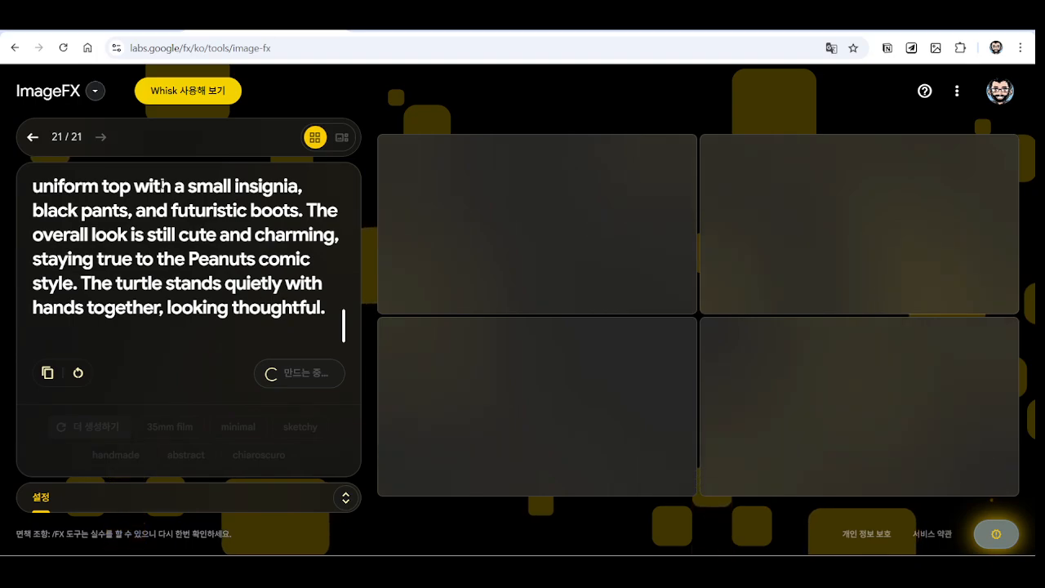
{"action": "left_click", "coordinate": [32, 140]}
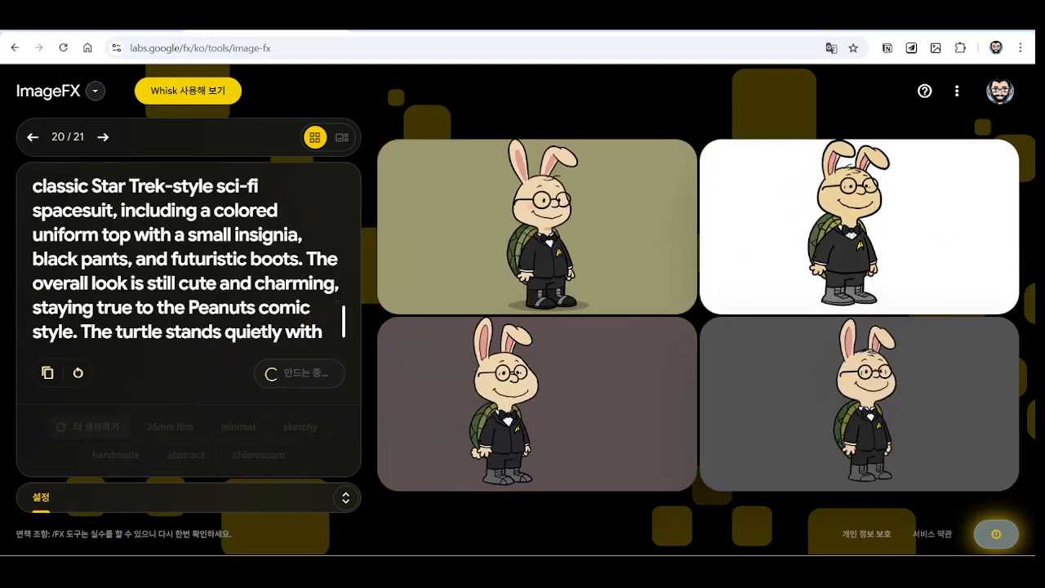
{"action": "left_click", "coordinate": [102, 137]}
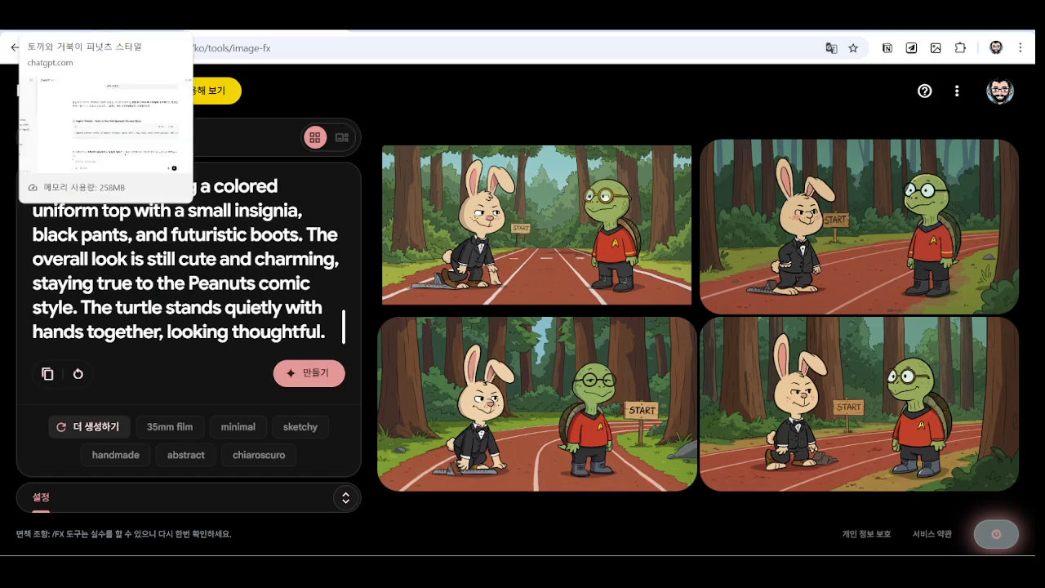
Switch to ChatGPT and send the request "여우심판이 토끼와 거북이 모두 손을 올려주고 승자라고 알려주는 장면을 만들어줘 프롬프트로"
{"action": "left_click", "coordinate": [106, 32]}
{"action": "type", "text": "여우신판이"}
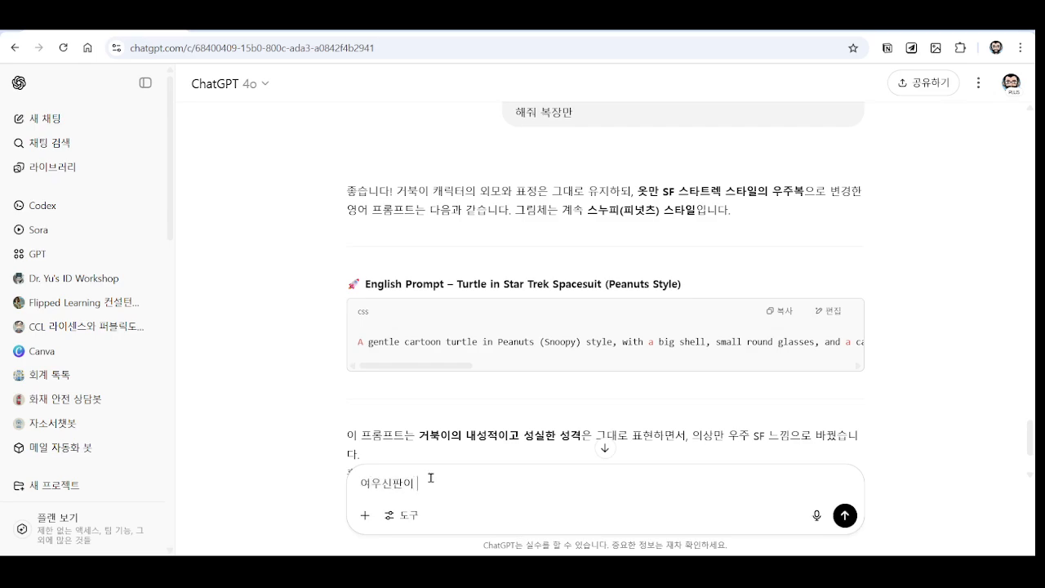
{"action": "key", "text": "BackSpace"}
{"action": "key", "text": "BackSpace"}
{"action": "type", "text": "심판이 "}
{"action": "type", "text": "거북와"}
{"action": "key", "text": "ctrl+a"}
{"action": "key", "text": "BackSpace"}
{"action": "type", "text": "여우심파ㄴ이 토끼와 겁ㅜㄱ이 모두 ㅅㅗㄴ을 열ㅗㄹㄹㅕㅈ"}
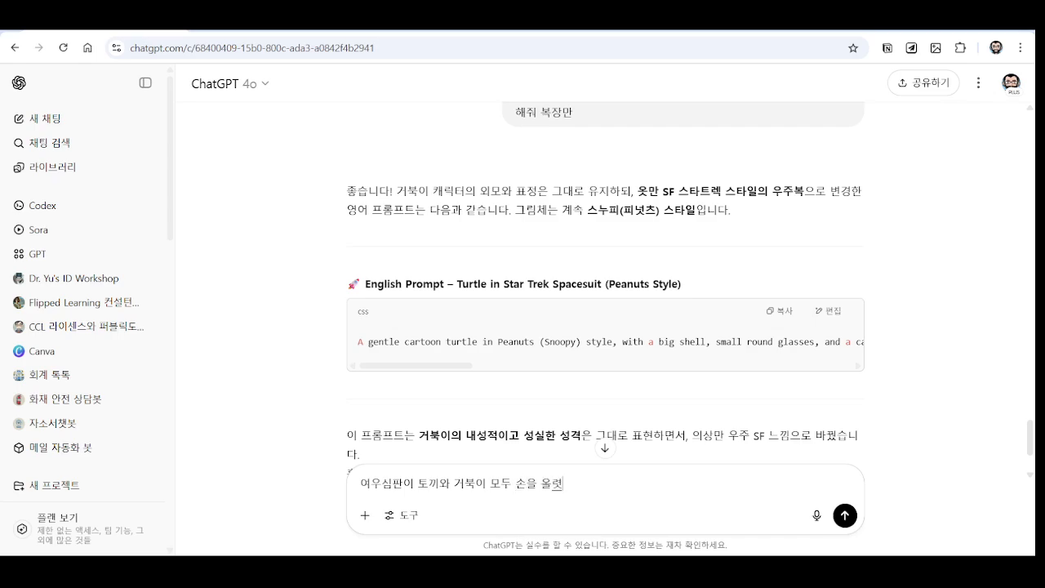
{"action": "type", "text": "ㅜㄱㅗ ㅅㅡㅇㅈㅣㄹㅏㄱㅗ ㅍㅛㅅㅣㄴㅡㄴ "}
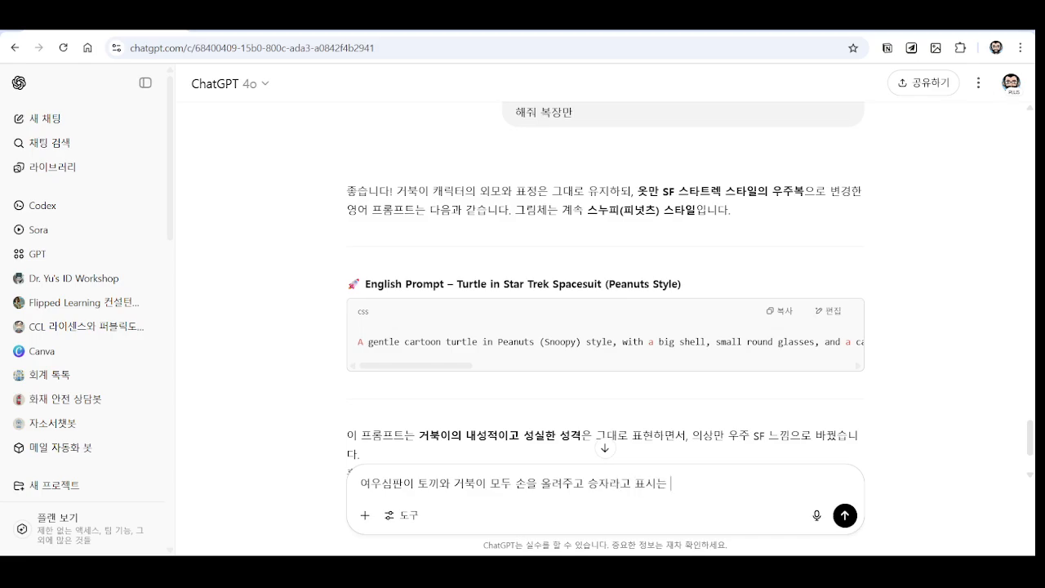
{"action": "type", "text": "ㅇㅏㄹㄹㅕㅈㅜㄴㅡㄴ ㅈㅏㅇㅁㅕㄴㅇㅡㄹ ㅁㅏㄴㄷㅡㄹㅇㅓㅈㅜㅓ ㅍㅡㄹㅗㅁ"}
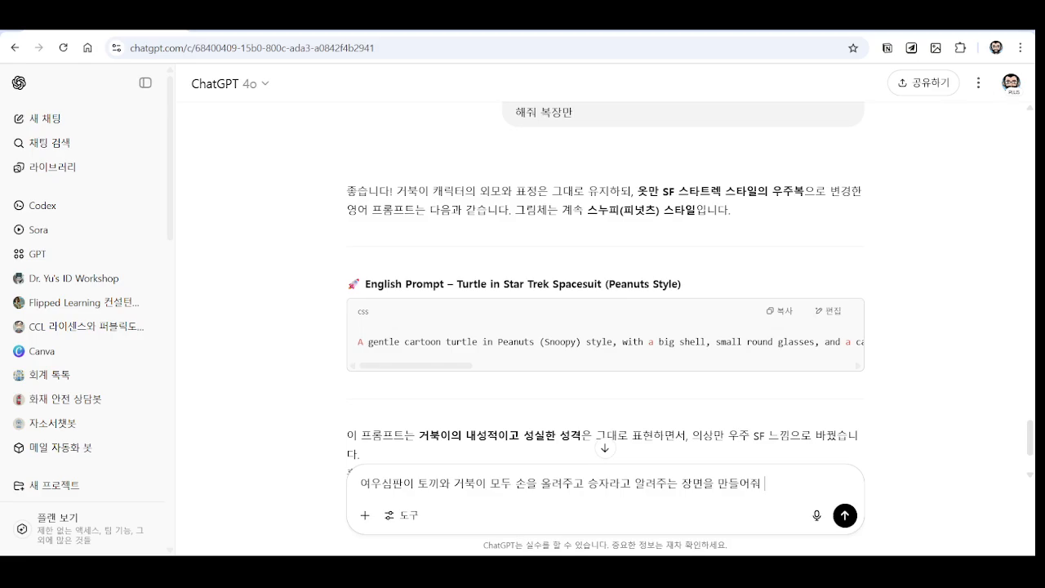
{"action": "type", "text": "ㅍㅡㅌㅡㄹㅗ"}
{"action": "key", "text": "Return"}
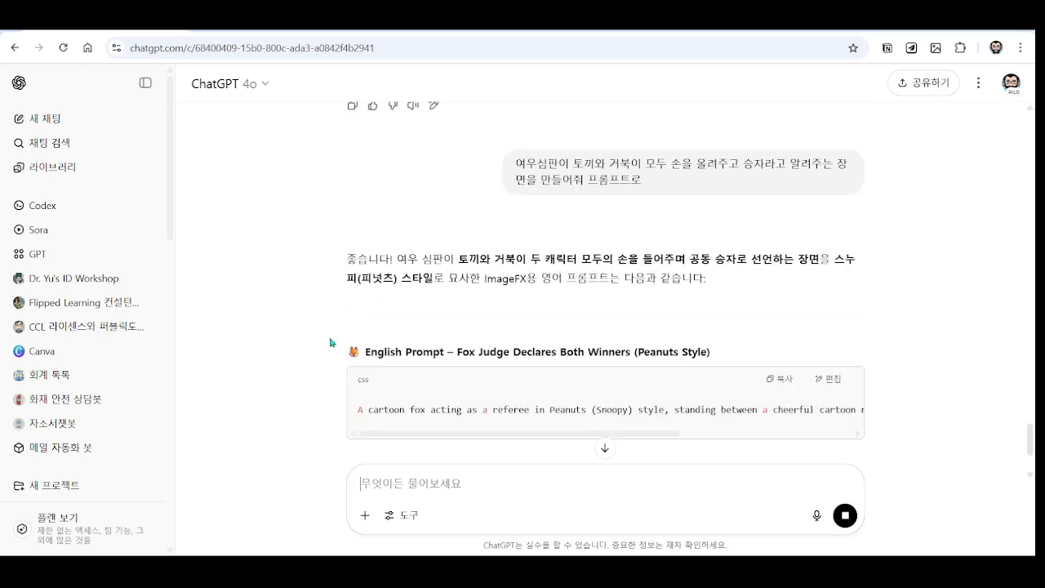
Copy ChatGPT's "Fox Judge Declares Both Winners" prompt and replace the whole ImageFX prompt with it
{"action": "left_click", "coordinate": [781, 311]}
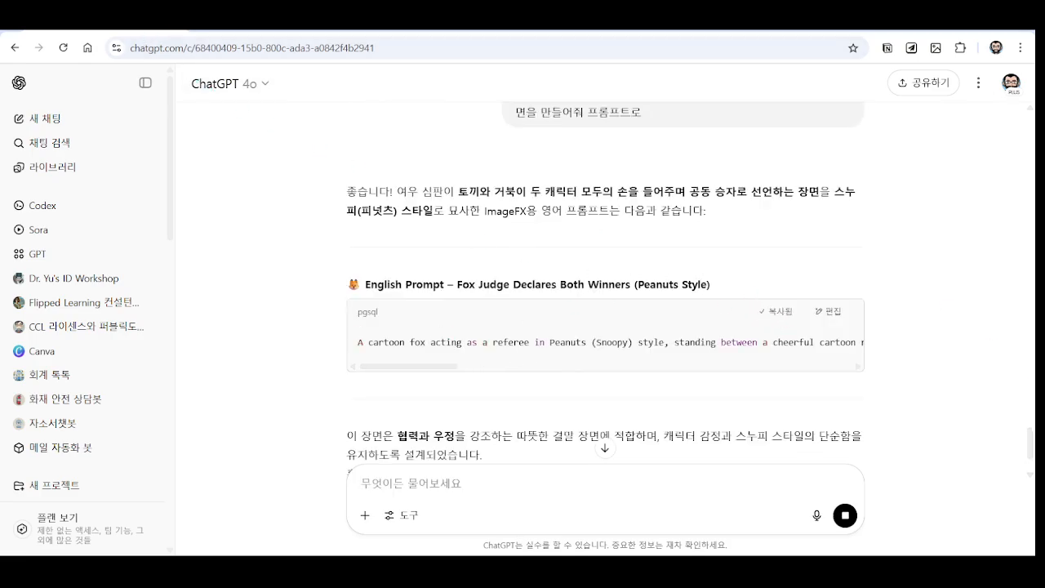
{"action": "left_click", "coordinate": [285, 31]}
{"action": "key", "text": "ctrl+a"}
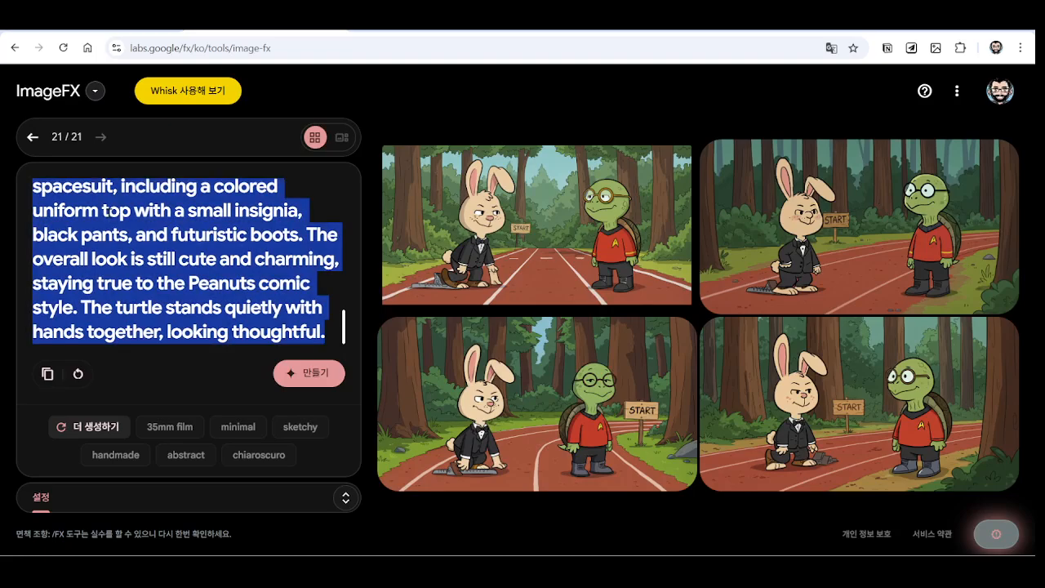
{"action": "key", "text": "ctrl+v"}
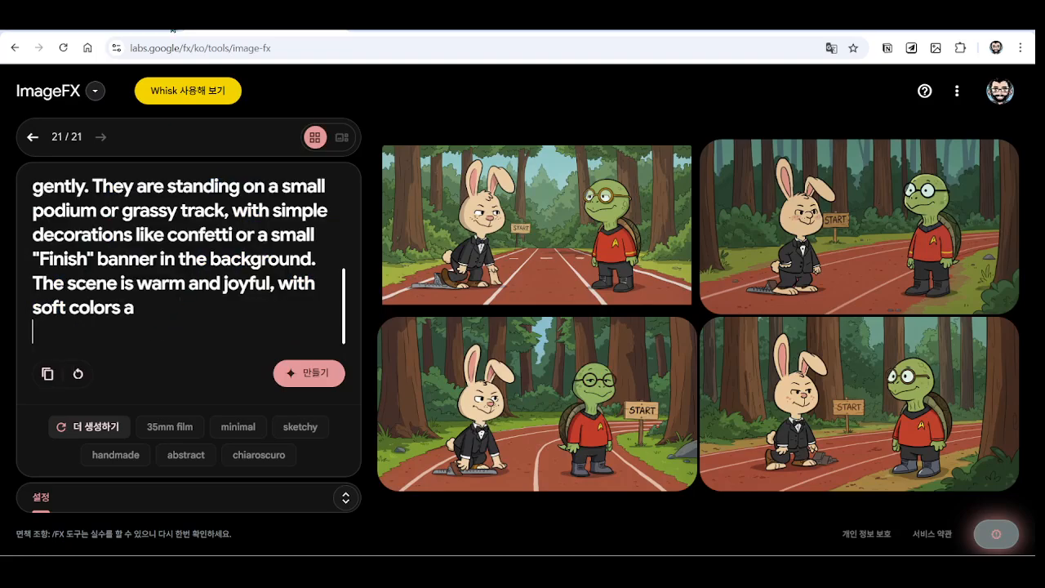
Copy the original "Fox Judge" character prompt from the ChatGPT conversation and append it below the winners scene in the ImageFX prompt
{"action": "left_click", "coordinate": [172, 30]}
{"action": "scroll", "coordinate": [487, 261], "scroll_direction": "up", "scroll_amount": 10}
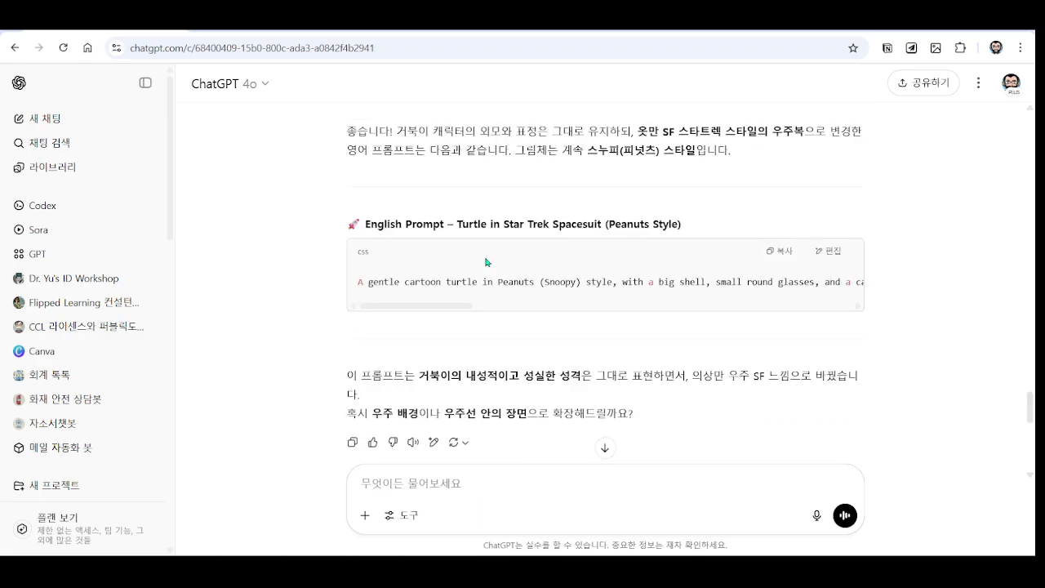
{"action": "scroll", "coordinate": [482, 269], "scroll_direction": "up", "scroll_amount": 10}
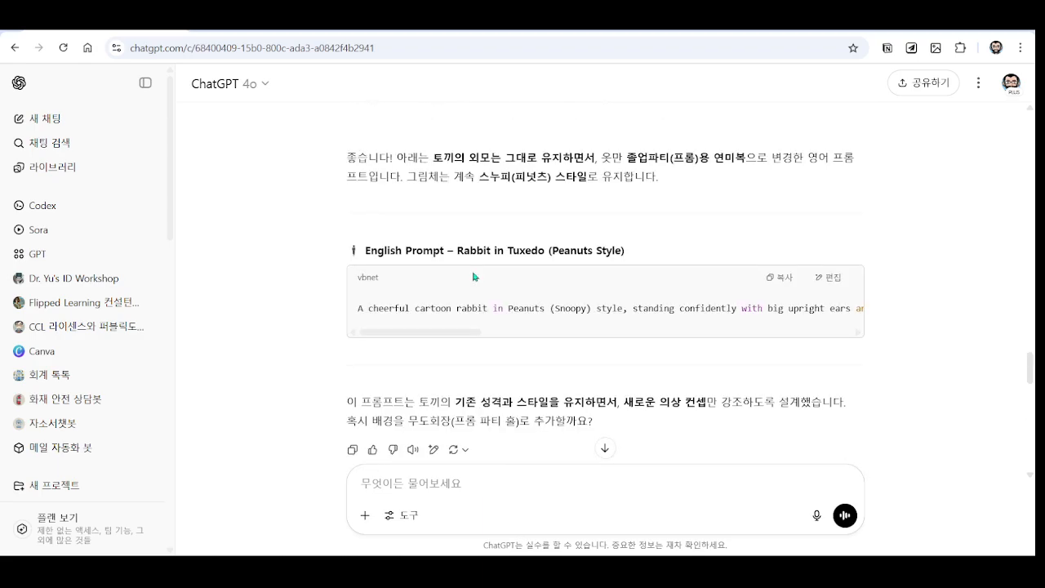
{"action": "scroll", "coordinate": [473, 275], "scroll_direction": "up", "scroll_amount": 10}
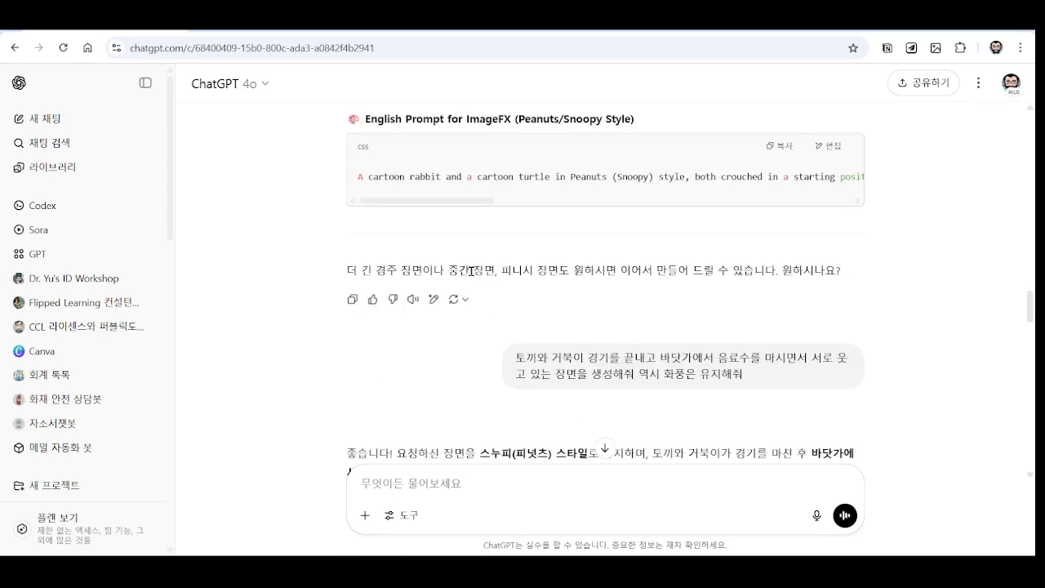
{"action": "scroll", "coordinate": [472, 271], "scroll_direction": "up", "scroll_amount": 10}
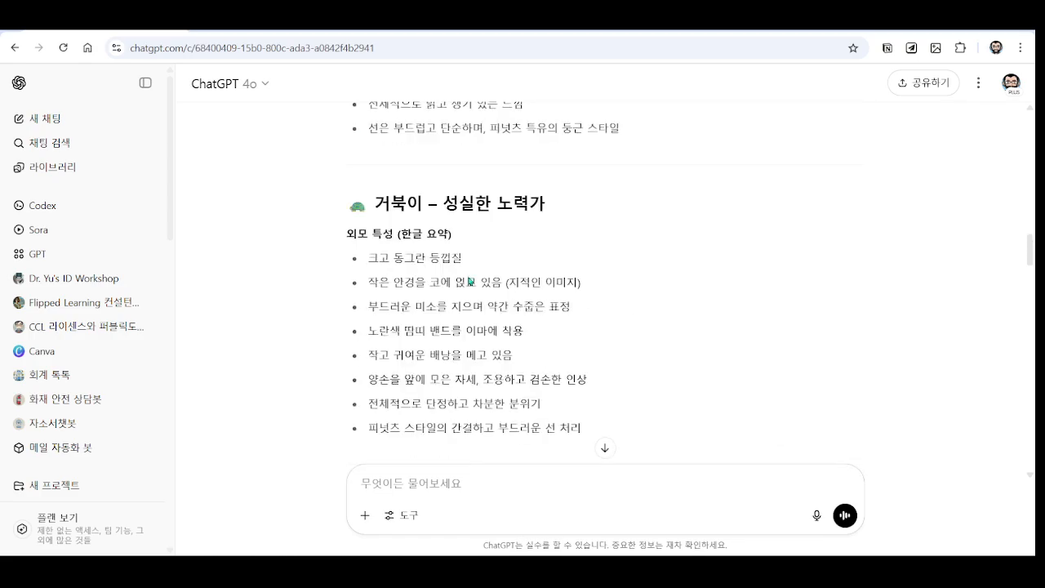
{"action": "scroll", "coordinate": [471, 278], "scroll_direction": "up", "scroll_amount": 10}
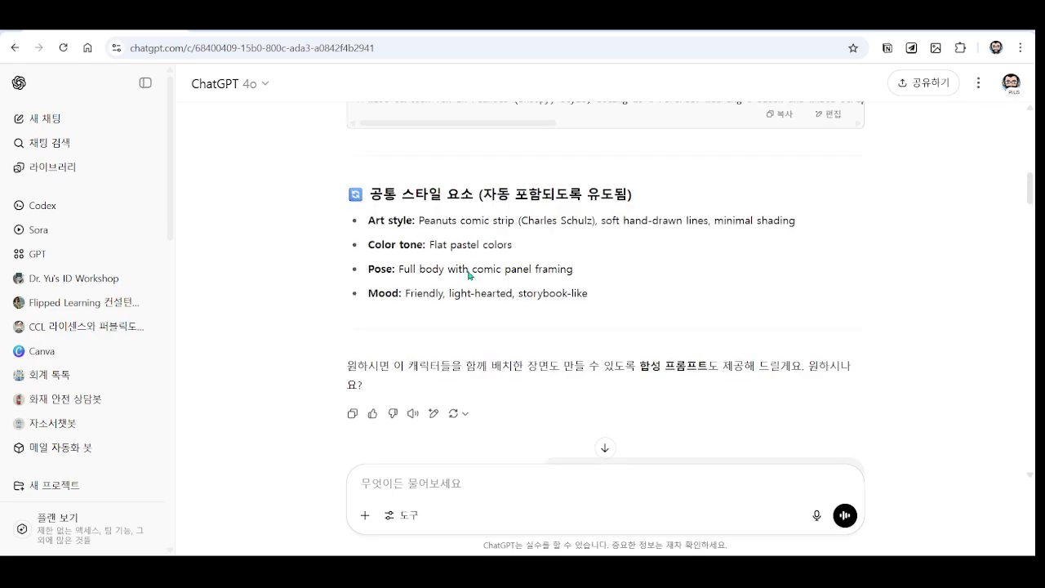
{"action": "scroll", "coordinate": [471, 275], "scroll_direction": "up", "scroll_amount": 3}
{"action": "left_click", "coordinate": [786, 338]}
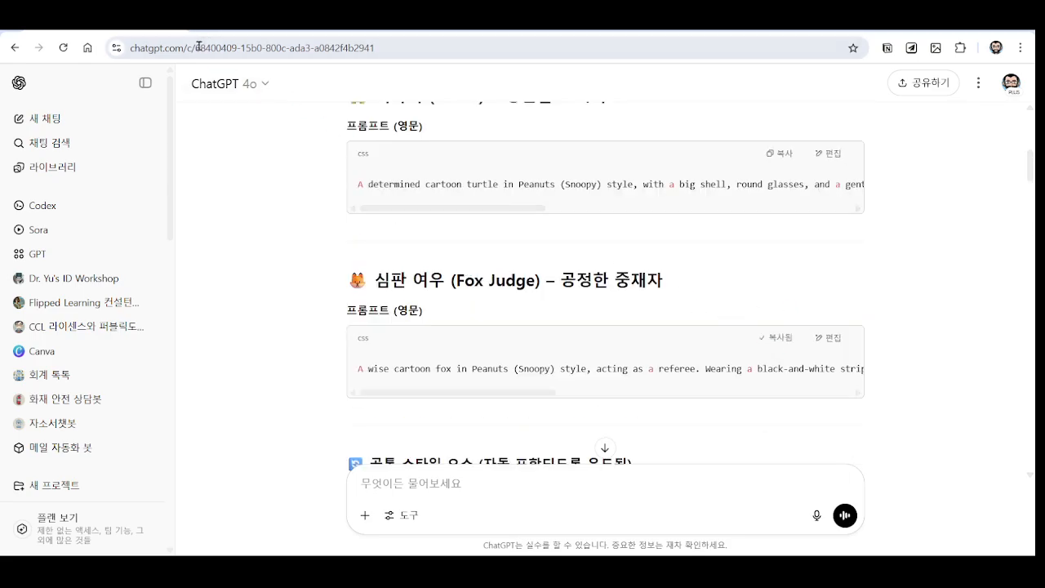
{"action": "left_click", "coordinate": [226, 34]}
{"action": "key", "text": "ctrl+v"}
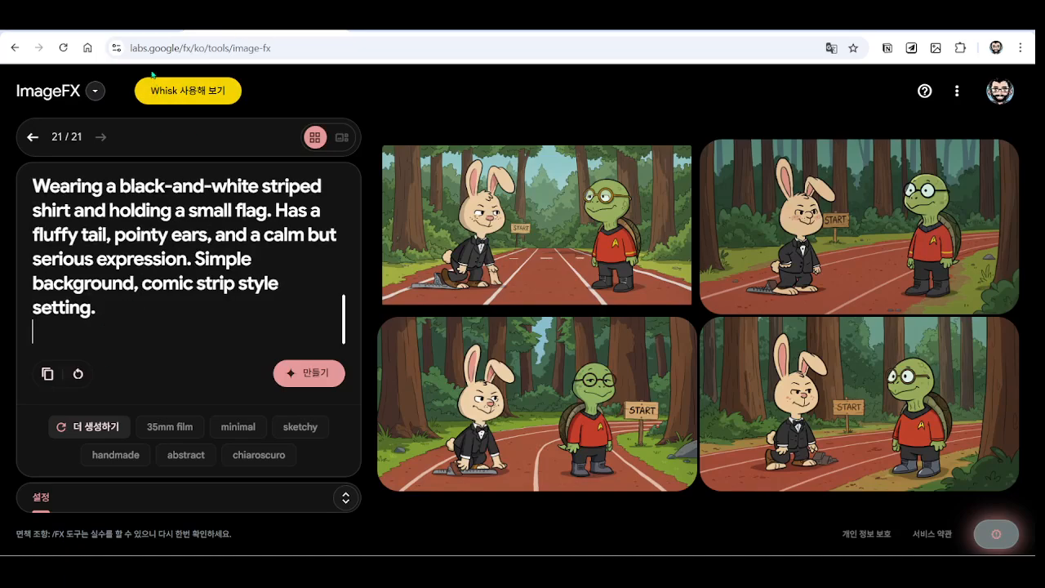
Switch to ChatGPT and copy the original "Rabbit" character prompt
{"action": "left_click", "coordinate": [141, 34]}
{"action": "scroll", "coordinate": [649, 285], "scroll_direction": "up", "scroll_amount": 1}
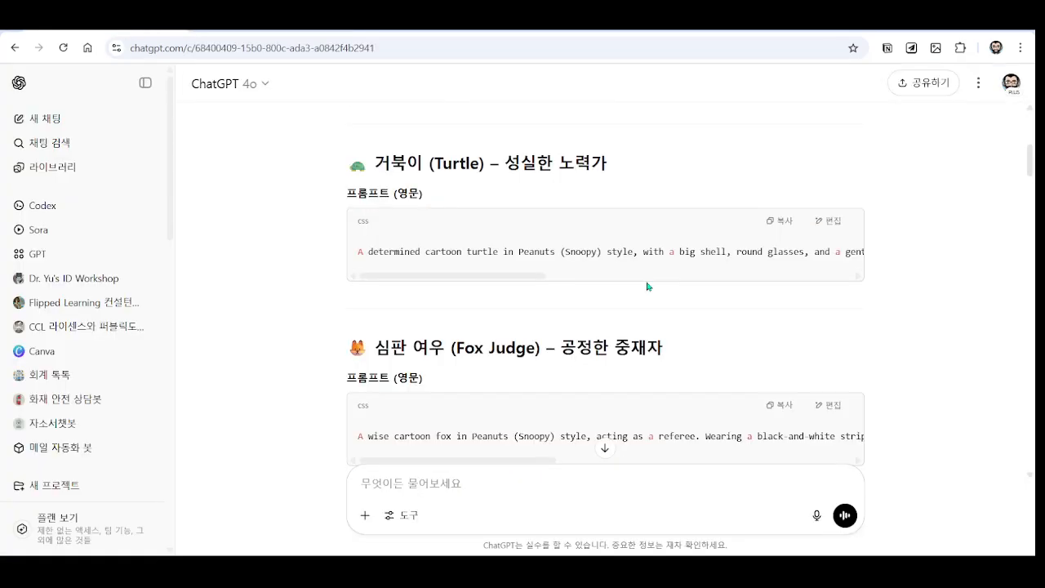
{"action": "scroll", "coordinate": [663, 204], "scroll_direction": "up", "scroll_amount": 3}
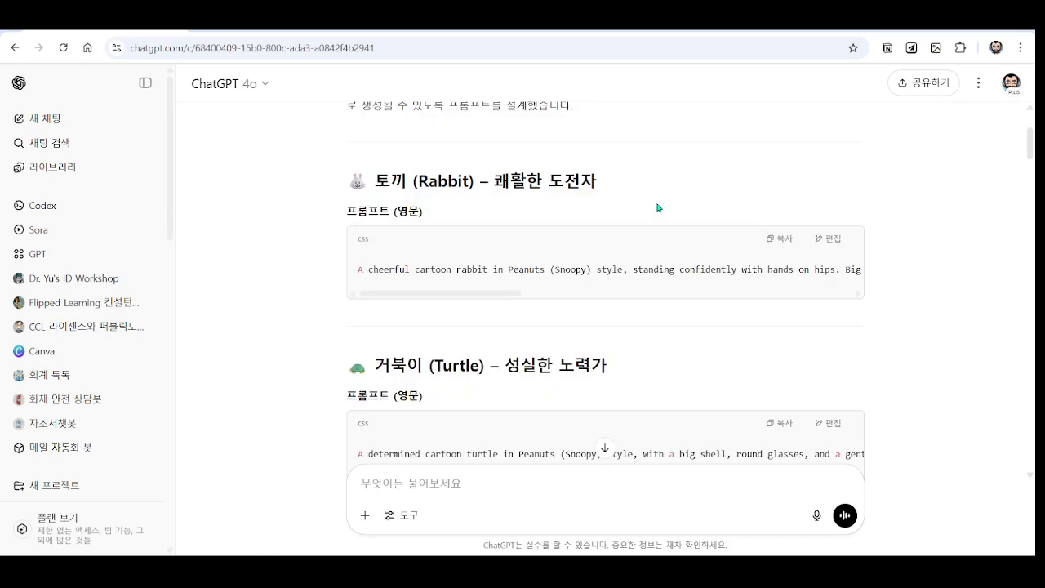
{"action": "left_click", "coordinate": [784, 240]}
Send ChatGPT the request "토끼 복장을 스타트랙 선장 복장로만 변경해줘 나머지는 그대로 유지"
{"action": "scroll", "coordinate": [686, 261], "scroll_direction": "down", "scroll_amount": 10}
{"action": "scroll", "coordinate": [684, 266], "scroll_direction": "down", "scroll_amount": 15}
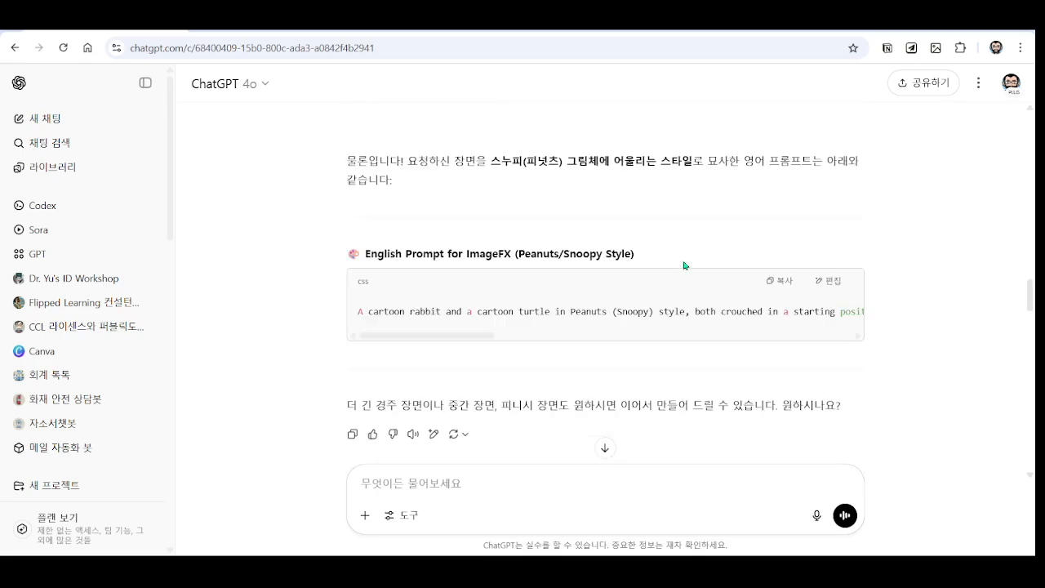
{"action": "scroll", "coordinate": [608, 398], "scroll_direction": "down", "scroll_amount": 3}
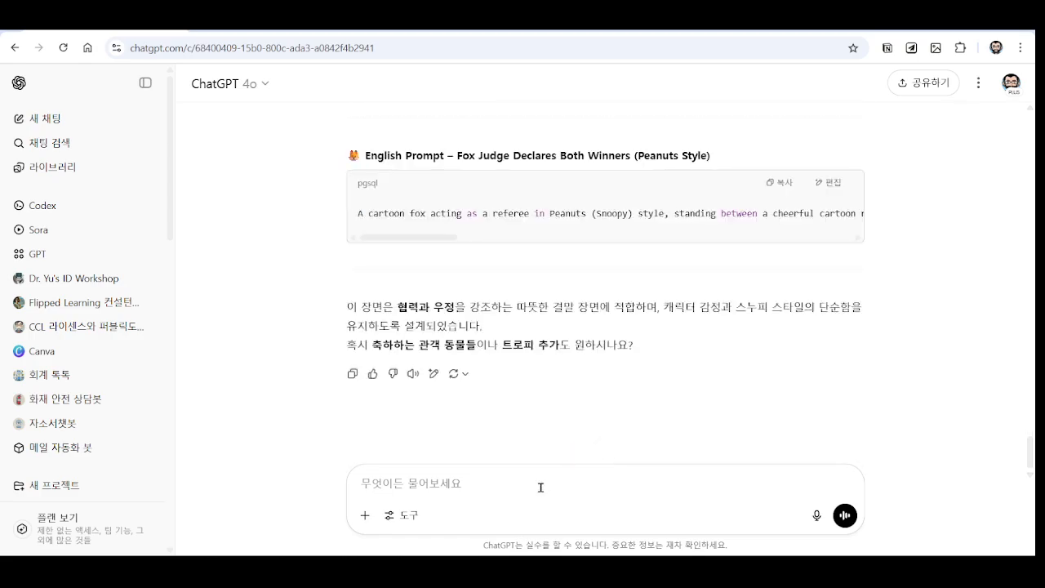
{"action": "left_click", "coordinate": [606, 481]}
{"action": "type", "text": "토"}
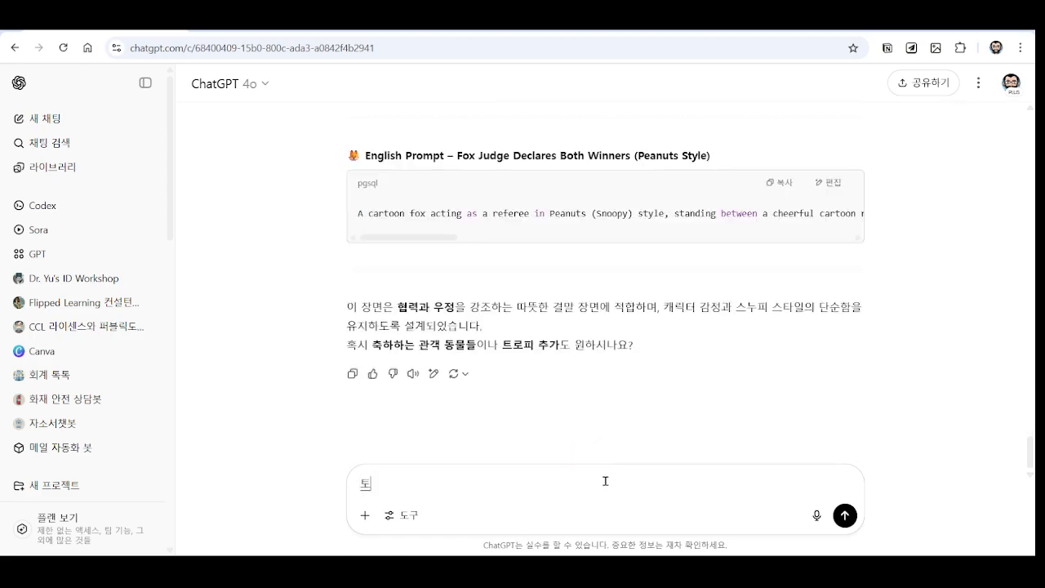
{"action": "type", "text": "끼 복재을 스테"}
{"action": "type", "text": "트"}
{"action": "type", "text": "렉 "}
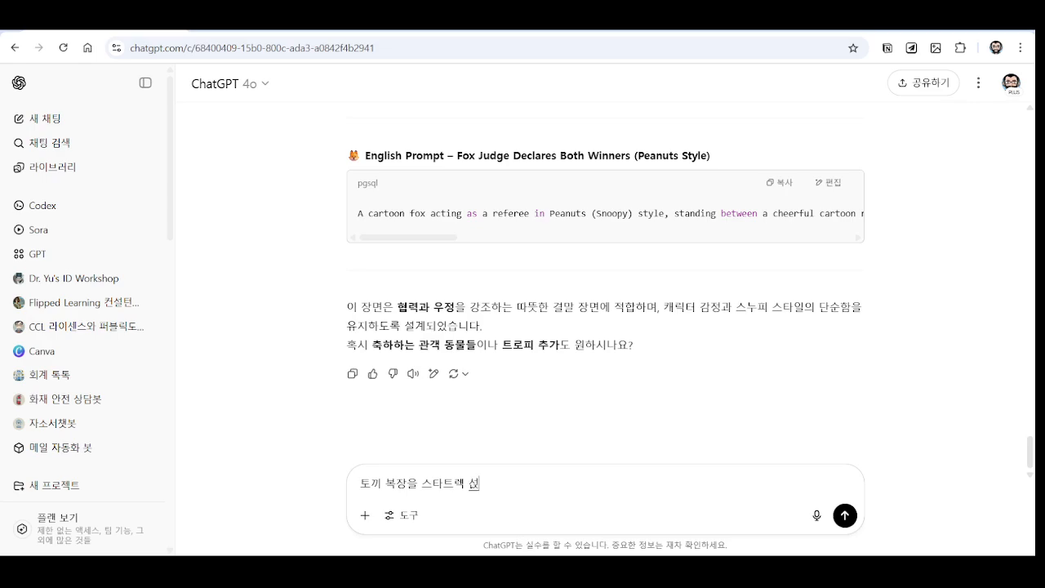
{"action": "type", "text": "선장 복장으로 "}
{"action": "type", "text": "장 복장"}
{"action": "type", "text": "로만 변경해주서"}
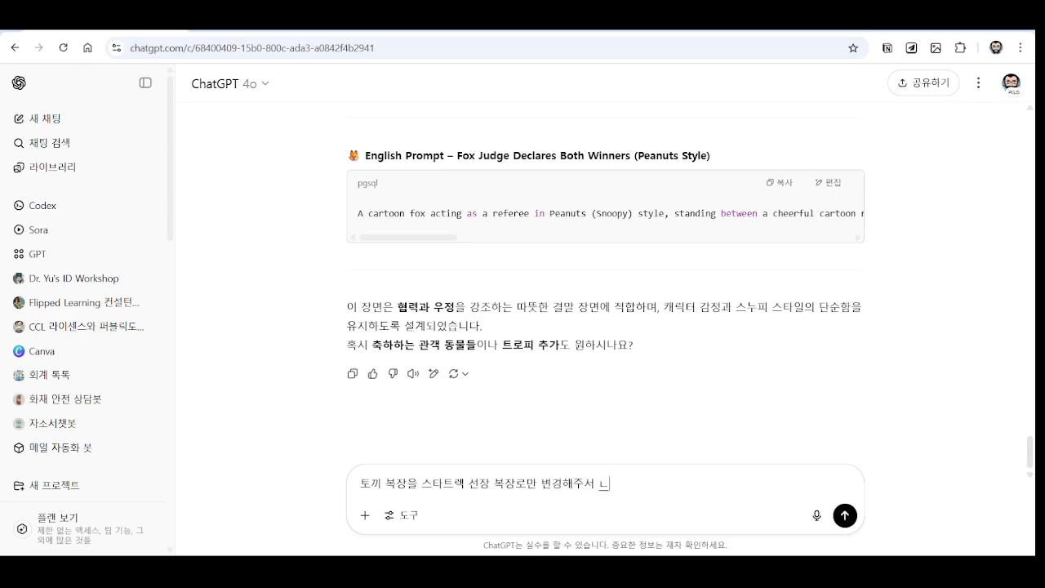
{"action": "key", "text": "BackSpace"}
{"action": "type", "text": "ㅈ"}
{"action": "type", "text": "줘 나머지는 그대로 "}
{"action": "type", "text": "유지"}
{"action": "key", "text": "Return"}
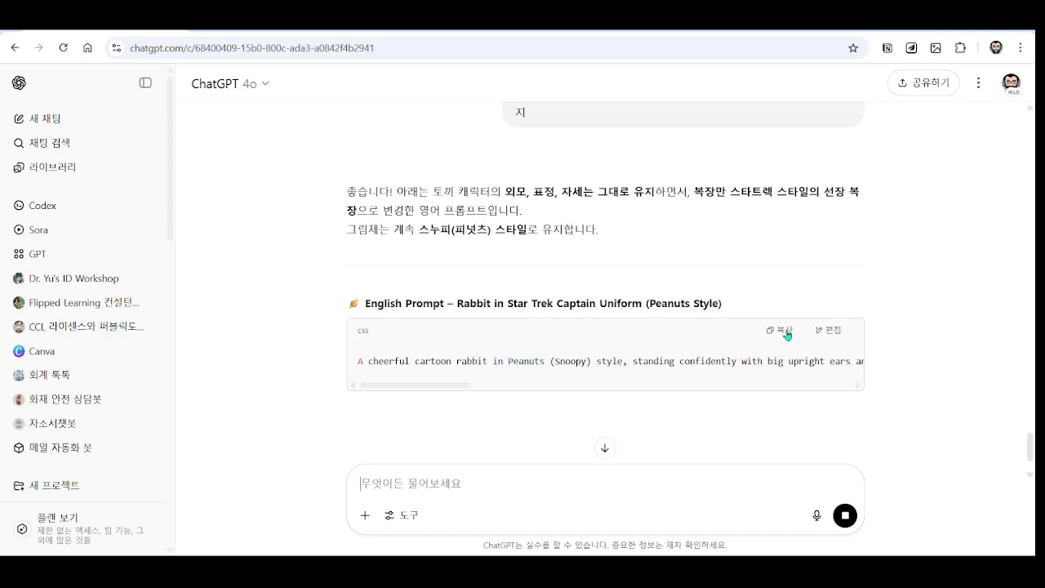
Copy the "Rabbit in Star Trek Captain Uniform" prompt and append it to the end of the ImageFX prompt
{"action": "left_click", "coordinate": [787, 334]}
{"action": "left_click", "coordinate": [299, 33]}
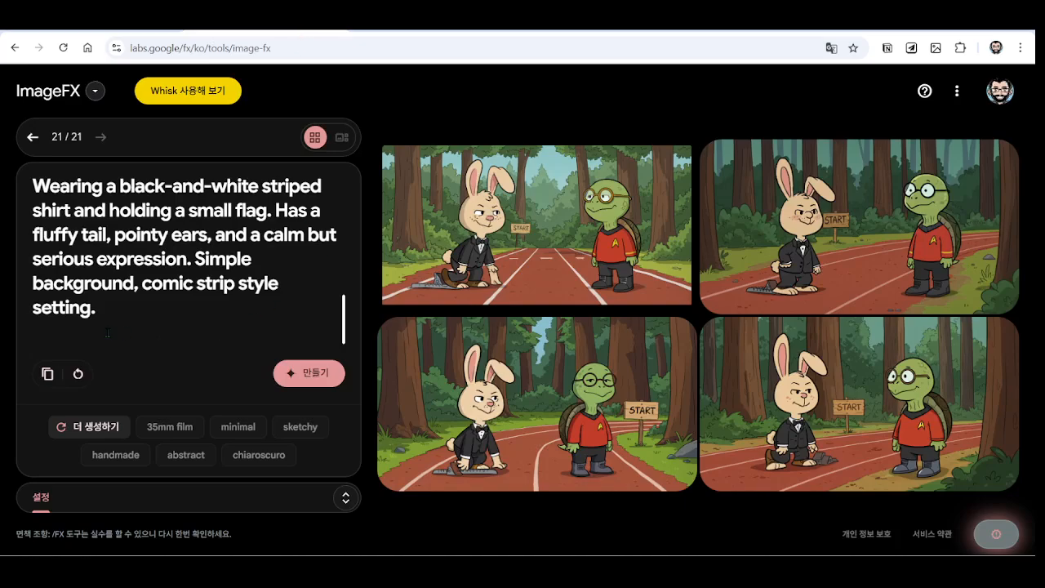
{"action": "key", "text": "ctrl+v"}
Switch to ChatGPT and send the request "거북이는 이소룡 모습으로 노란색 운동복과 쌍절권을 가지고 있는 모습으로 단 나머지는 그대로 유지"
{"action": "left_click", "coordinate": [107, 34]}
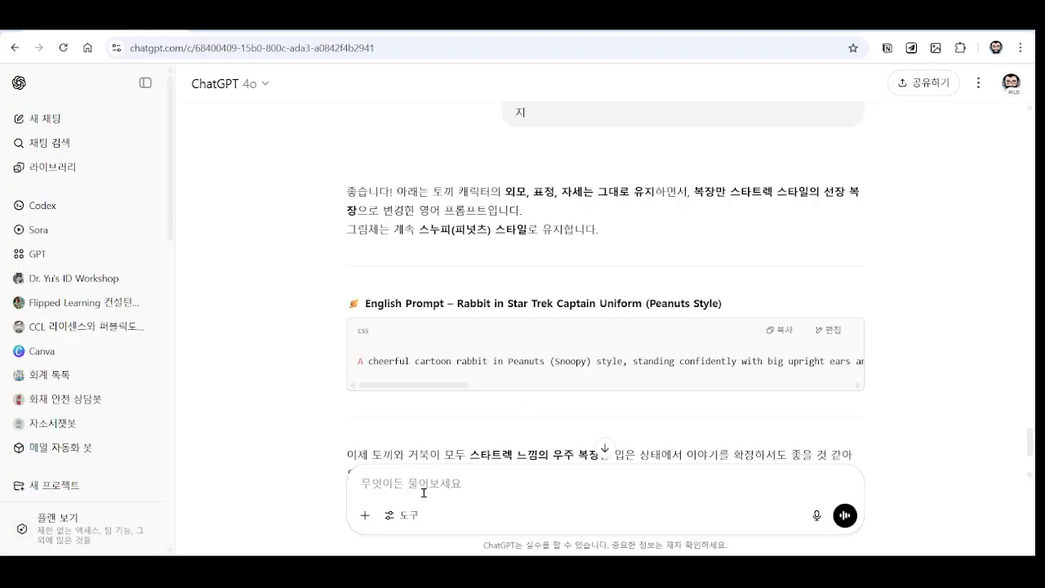
{"action": "scroll", "coordinate": [553, 432], "scroll_direction": "down", "scroll_amount": 2}
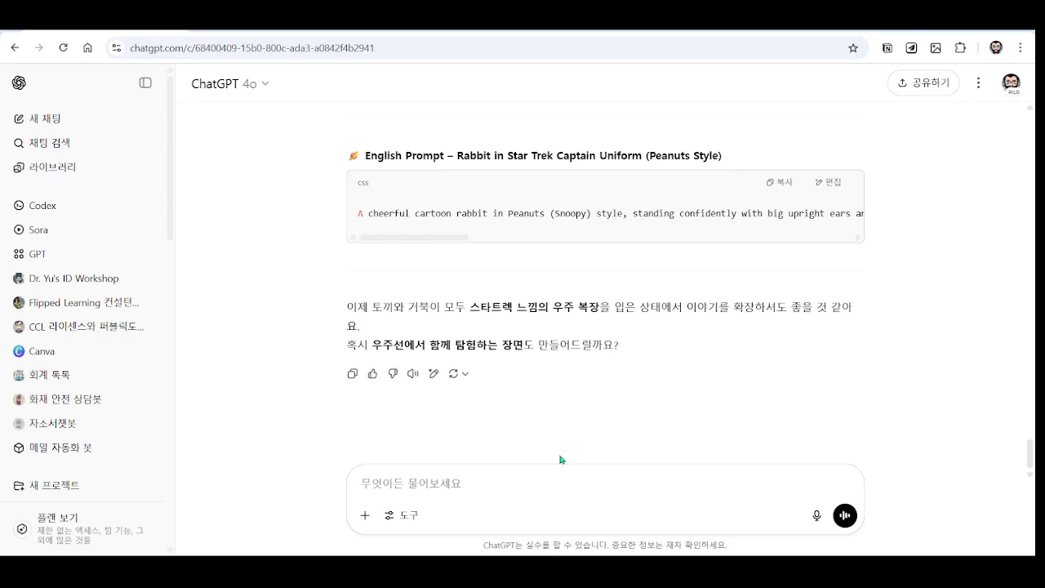
{"action": "type", "text": "거북이는 이"}
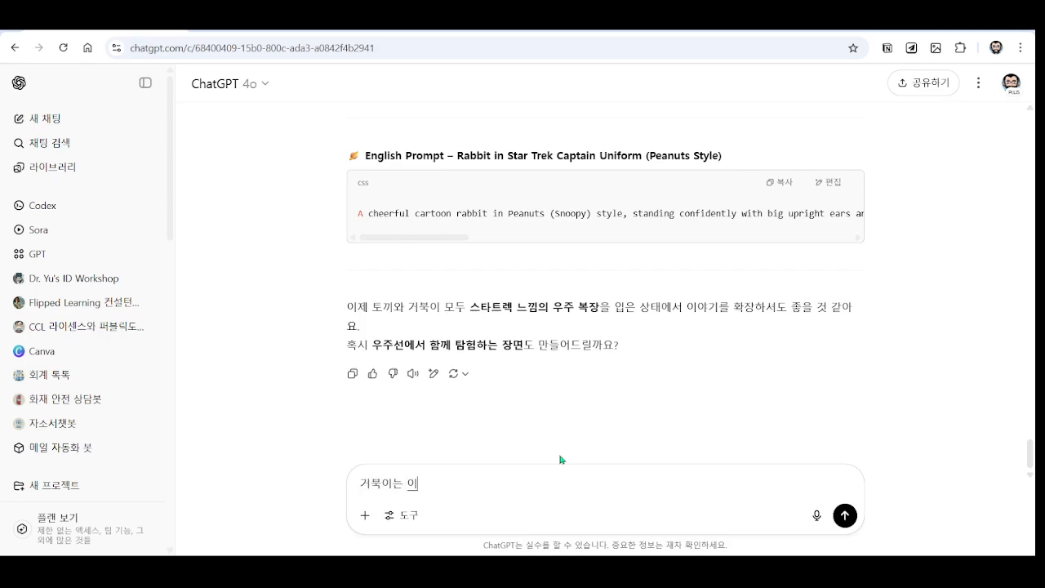
{"action": "type", "text": "소룡 보"}
{"action": "key", "text": "BackSpace"}
{"action": "type", "text": "모습으로 노란새"}
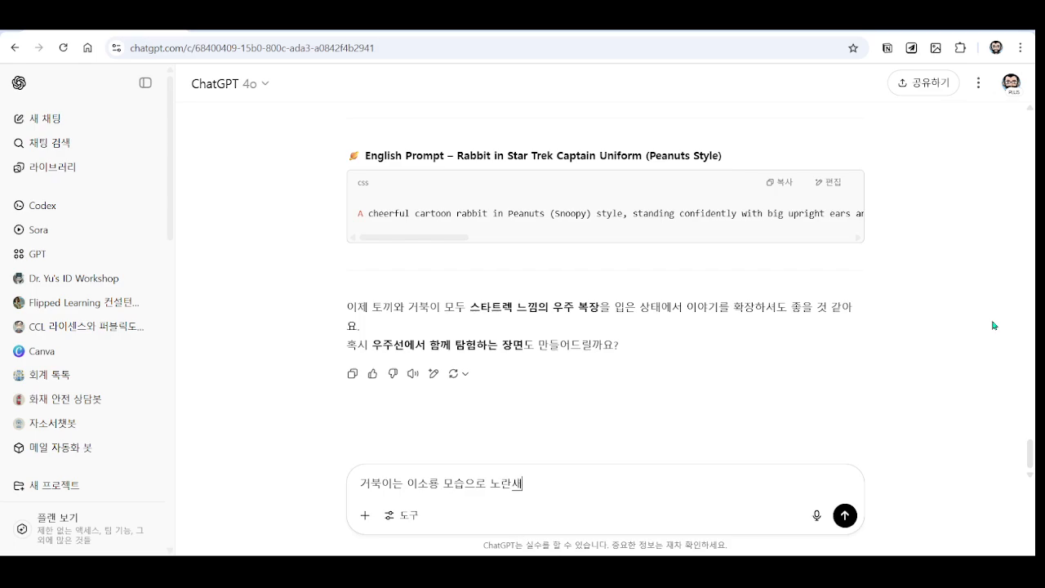
{"action": "type", "text": " 운동ㅂ"}
{"action": "type", "text": "복고"}
{"action": "type", "text": " 쌍저"}
{"action": "type", "text": "권을"}
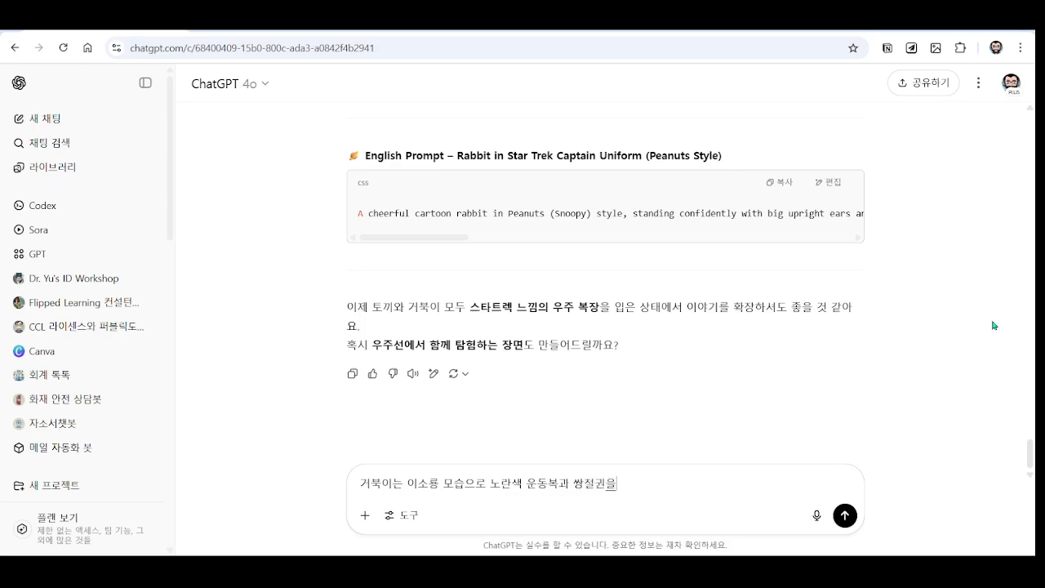
{"action": "type", "text": " 가지고 이있는 모습으로 단 나머지느"}
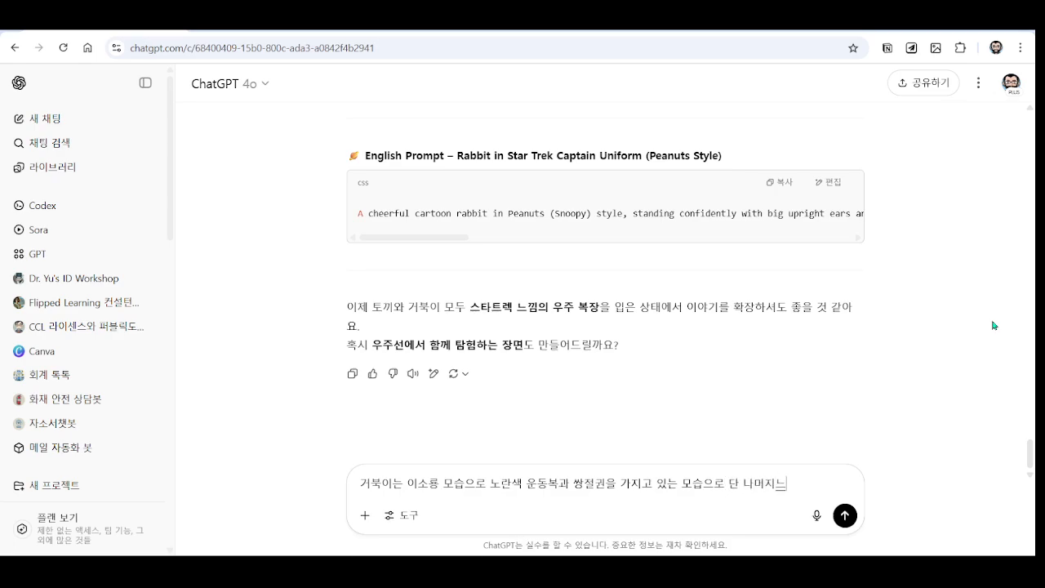
{"action": "type", "text": "그대로 유지"}
{"action": "key", "text": "Return"}
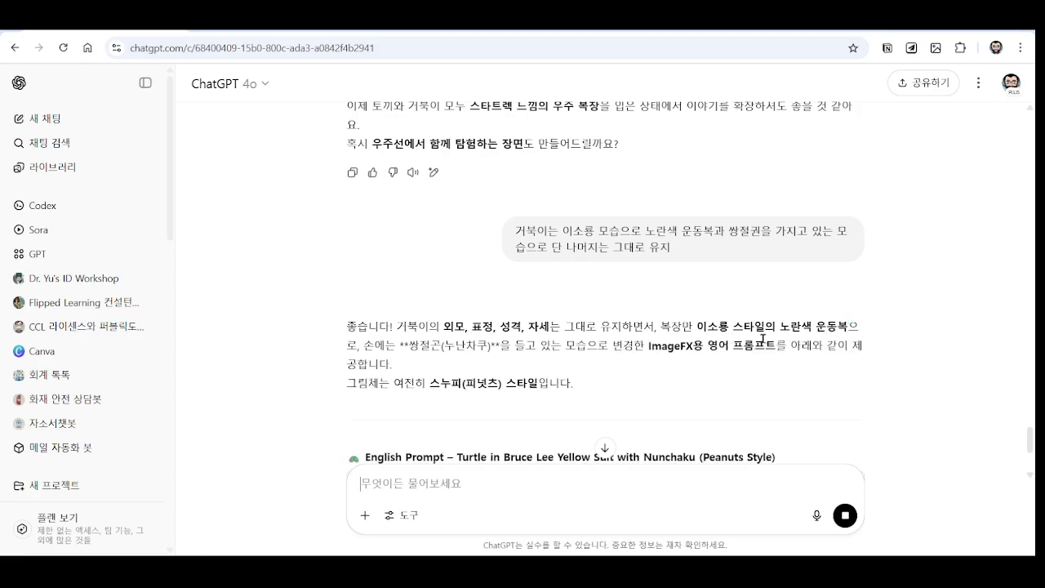
Append ChatGPT's "Turtle in Bruce Lee Yellow Suit with Nunchaku" prompt to the end of the ImageFX prompt and generate the images
{"action": "scroll", "coordinate": [764, 347], "scroll_direction": "down", "scroll_amount": 1}
{"action": "scroll", "coordinate": [717, 361], "scroll_direction": "down", "scroll_amount": 1}
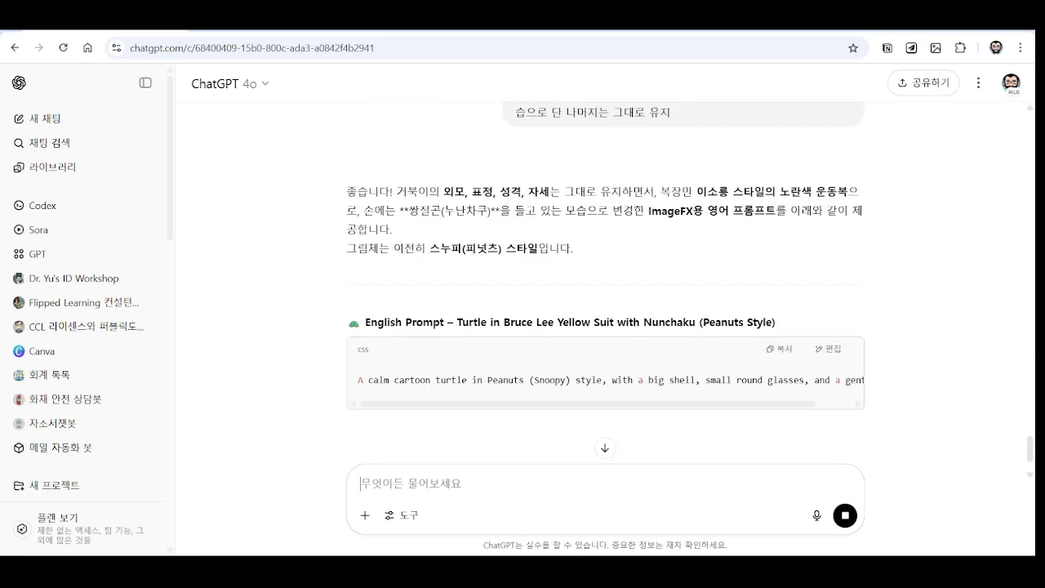
{"action": "left_click", "coordinate": [772, 351]}
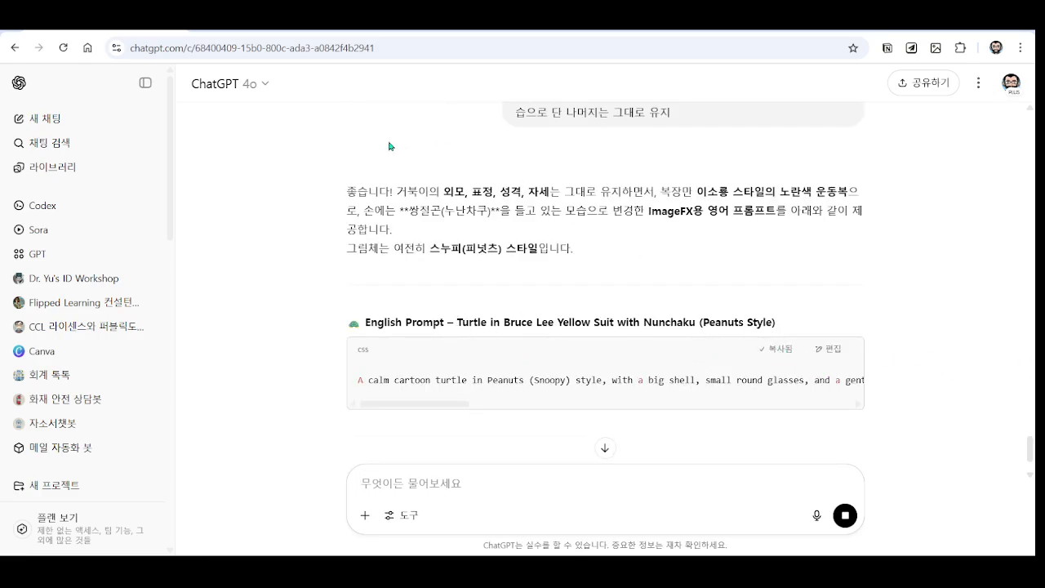
{"action": "left_click", "coordinate": [266, 29]}
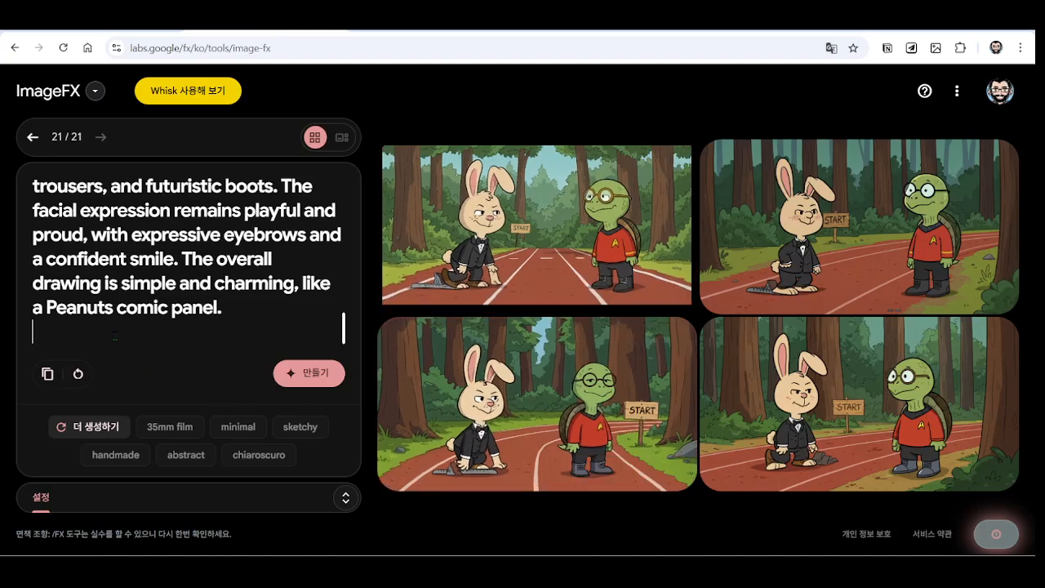
{"action": "key", "text": "ctrl+a"}
{"action": "key", "text": "ctrl+v"}
{"action": "left_click", "coordinate": [309, 373]}
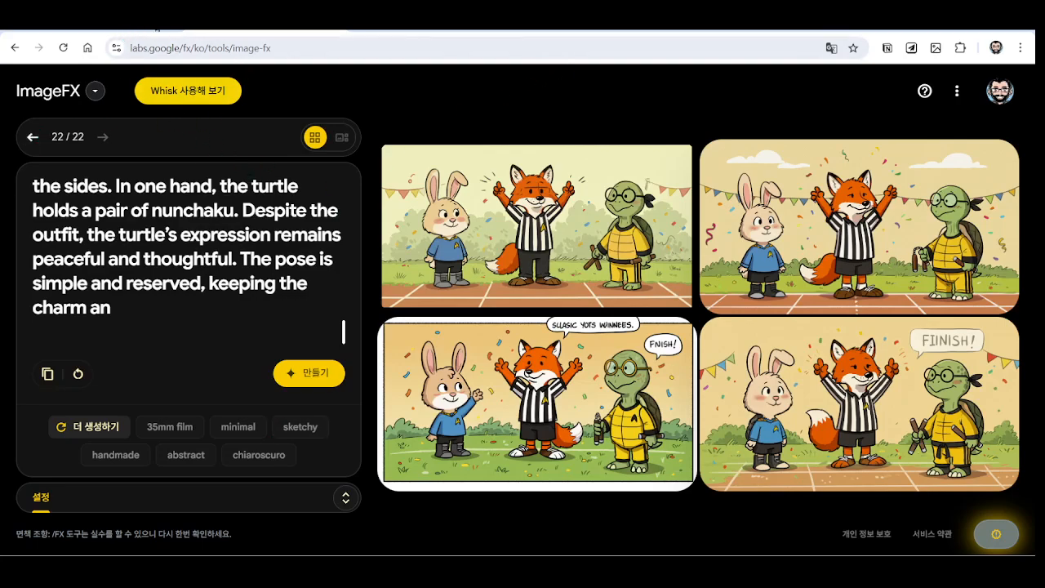
Switch to ChatGPT and reuse the conversation's first request, about the rabbit and turtle, as the draft message of a new chat
{"action": "left_click", "coordinate": [105, 31]}
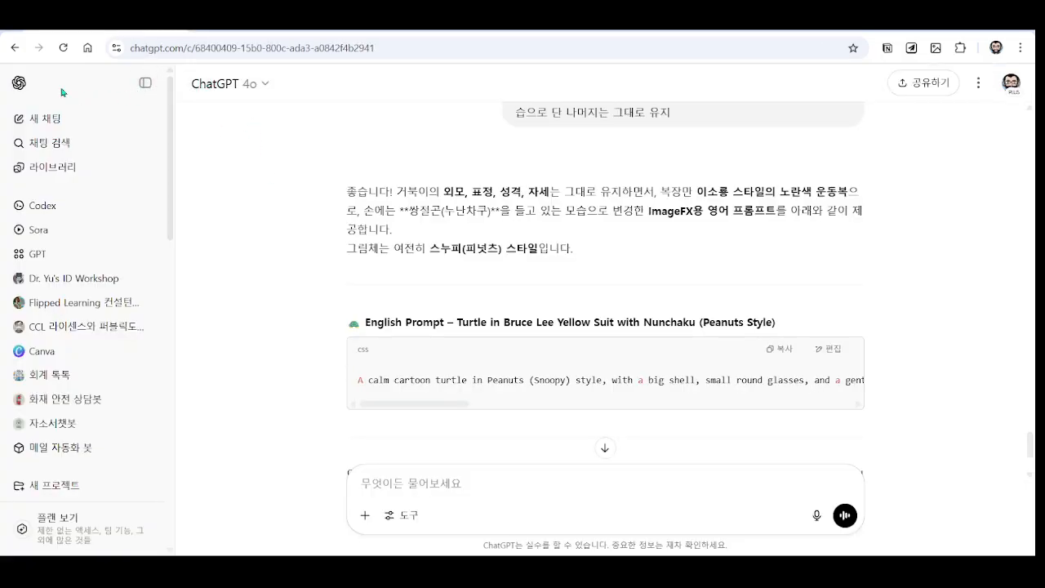
{"action": "scroll", "coordinate": [863, 301], "scroll_direction": "up", "scroll_amount": 5}
{"action": "scroll", "coordinate": [863, 301], "scroll_direction": "up", "scroll_amount": 10}
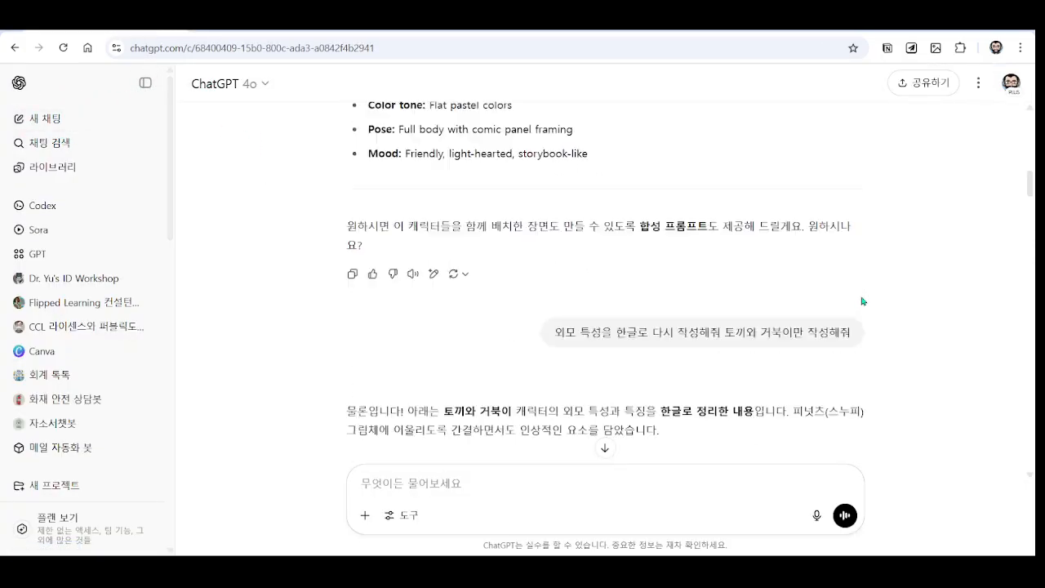
{"action": "mouse_move", "coordinate": [820, 153]}
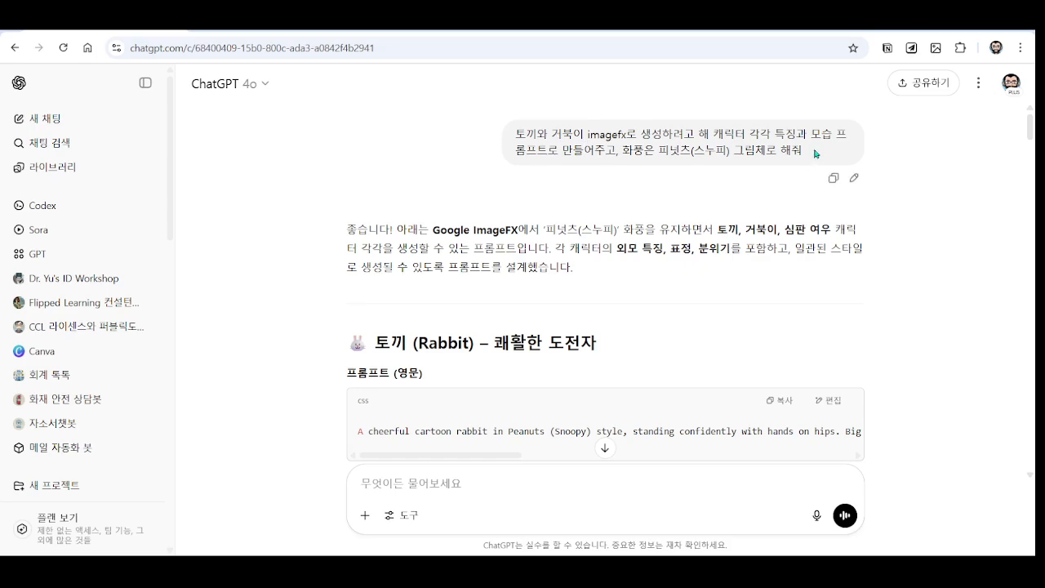
{"action": "left_click_drag", "start_coordinate": [815, 153], "coordinate": [495, 133]}
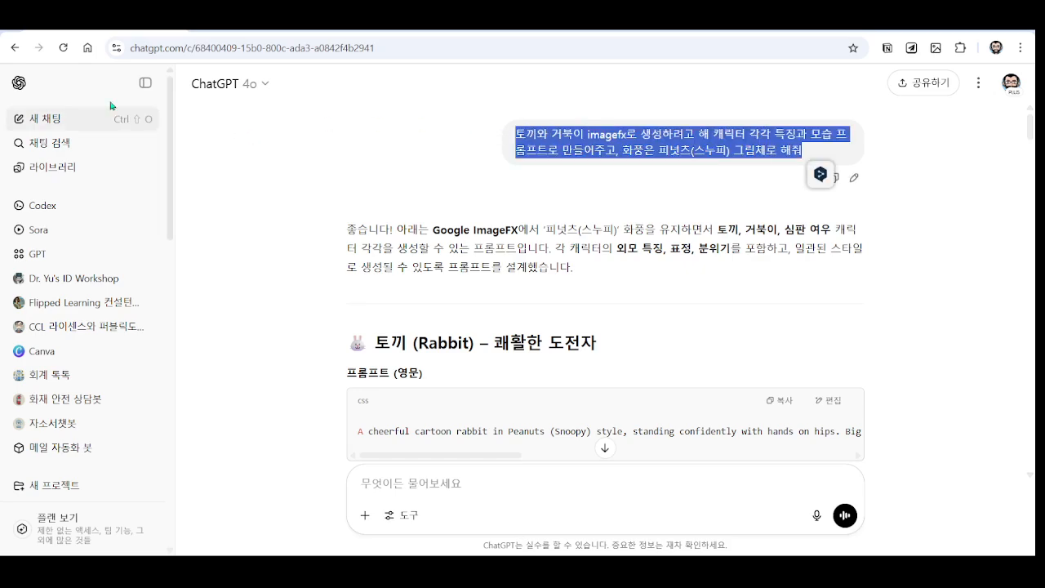
{"action": "left_click", "coordinate": [46, 119]}
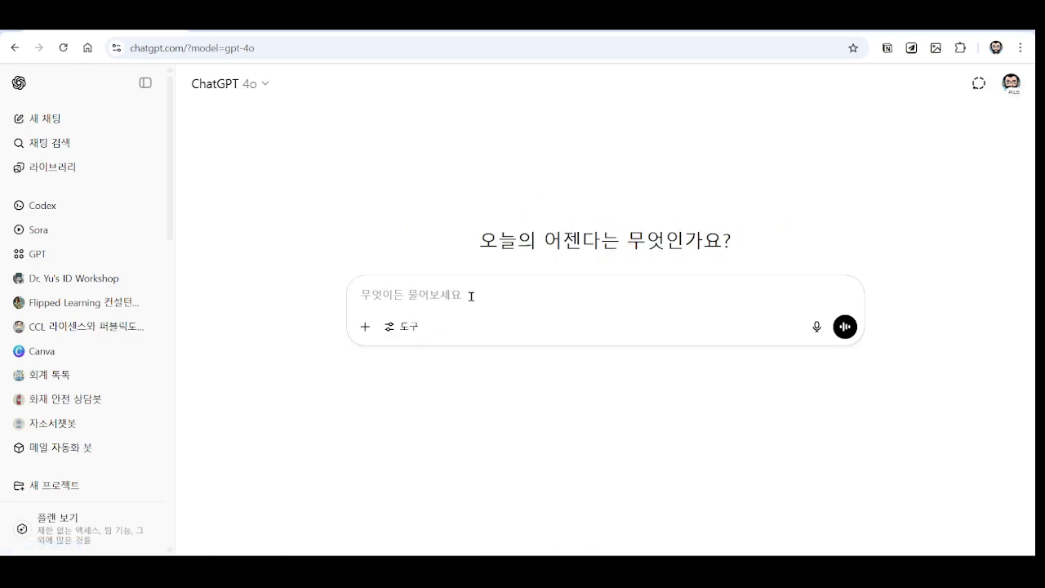
{"action": "key", "text": "ctrl+v"}
Replace the draft's opening subject with "ai 모델을" and remove everything after "imagefx로 생성하려고 해"
{"action": "left_click_drag", "start_coordinate": [418, 287], "coordinate": [346, 289]}
{"action": "type", "text": "ai 모델을"}
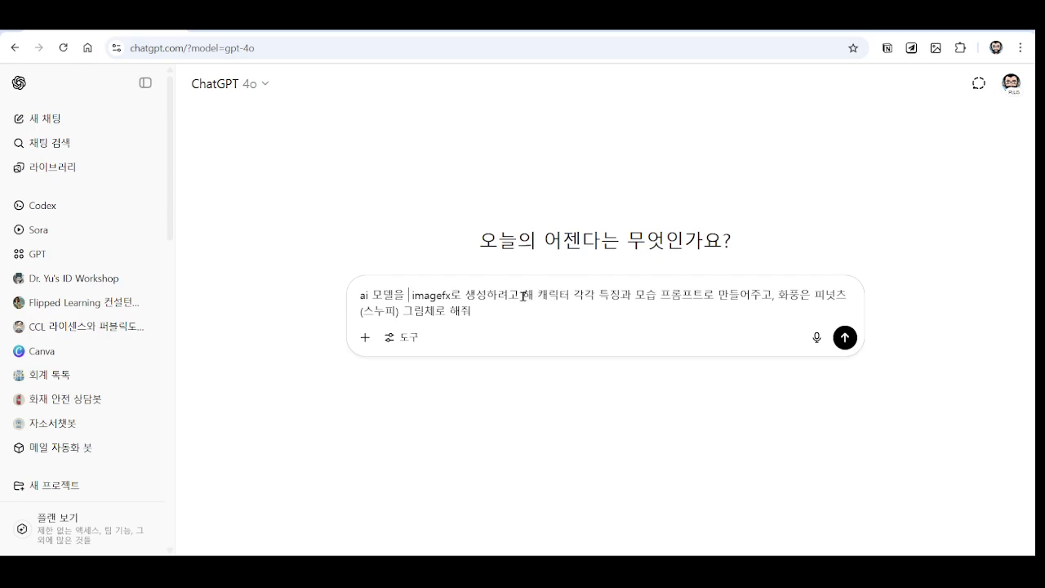
{"action": "left_click_drag", "start_coordinate": [523, 295], "coordinate": [649, 351]}
Complete the request with "남자 캐릭터도 30대 운동을 많이한 한국 이탈리아 혼혈 남자 프롬프트 바스트샷으로 만들어줘" and send it
{"action": "type", "text": "남자"}
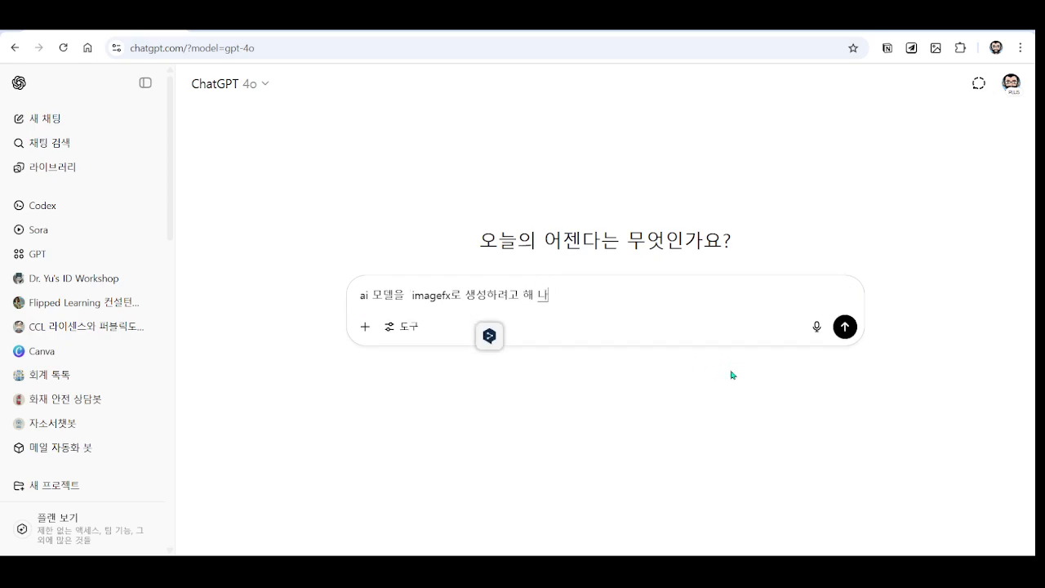
{"action": "type", "text": " 캐릭터도 "}
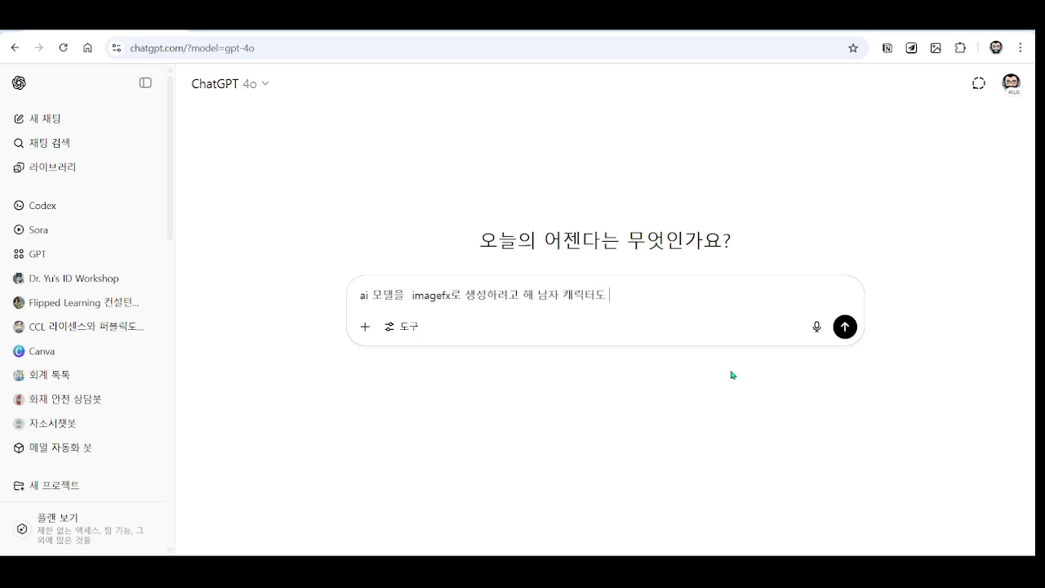
{"action": "type", "text": "30ㄷ"}
{"action": "type", "text": " 운동을"}
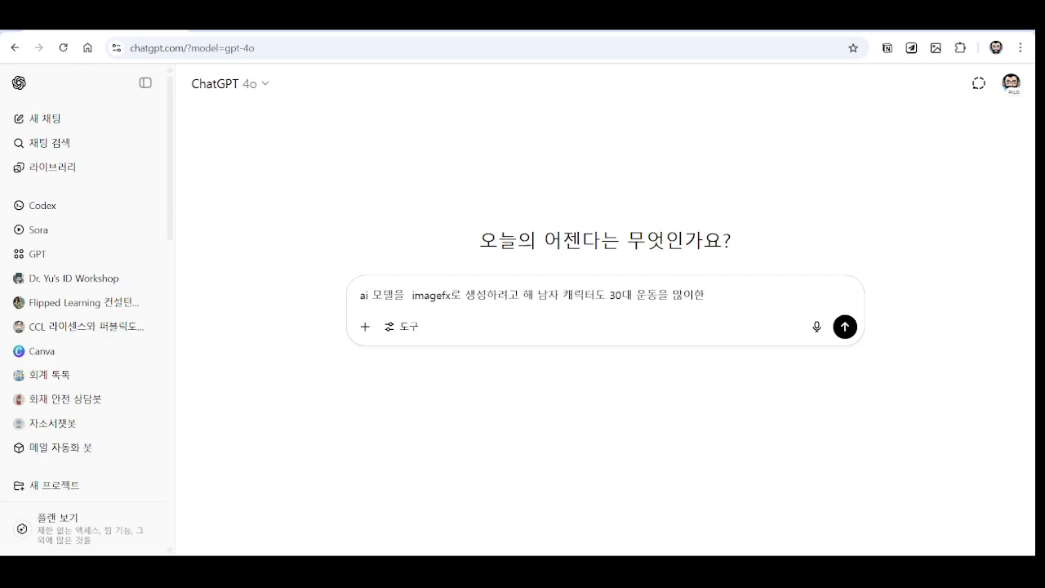
{"action": "type", "text": "많이한 한국 미국"}
{"action": "type", "text": "탈ㄹ"}
{"action": "type", "text": "리아 혼혀"}
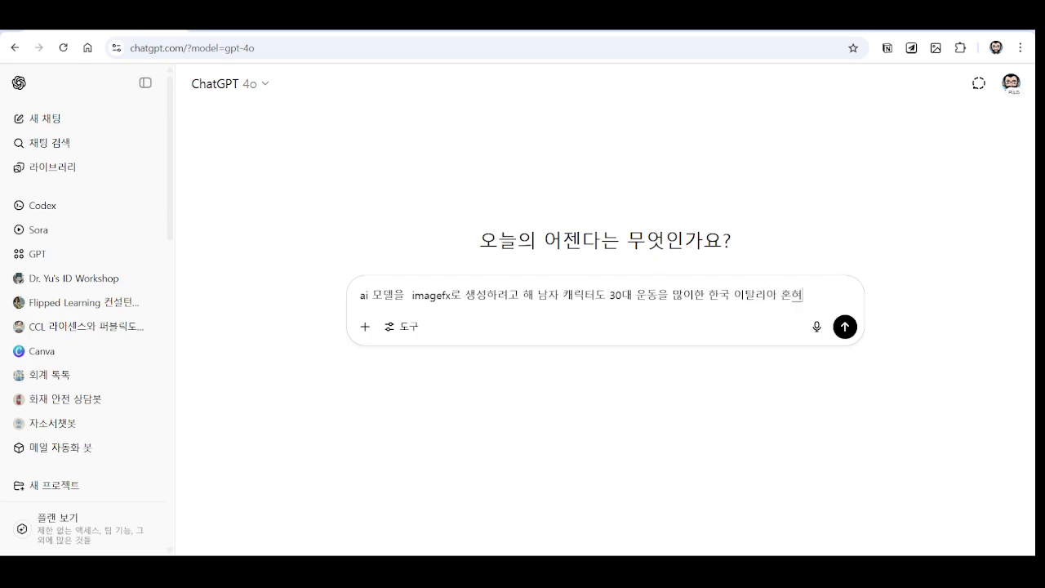
{"action": "type", "text": "ㄹ 남자"}
{"action": "type", "text": " 프롬프트 전시"}
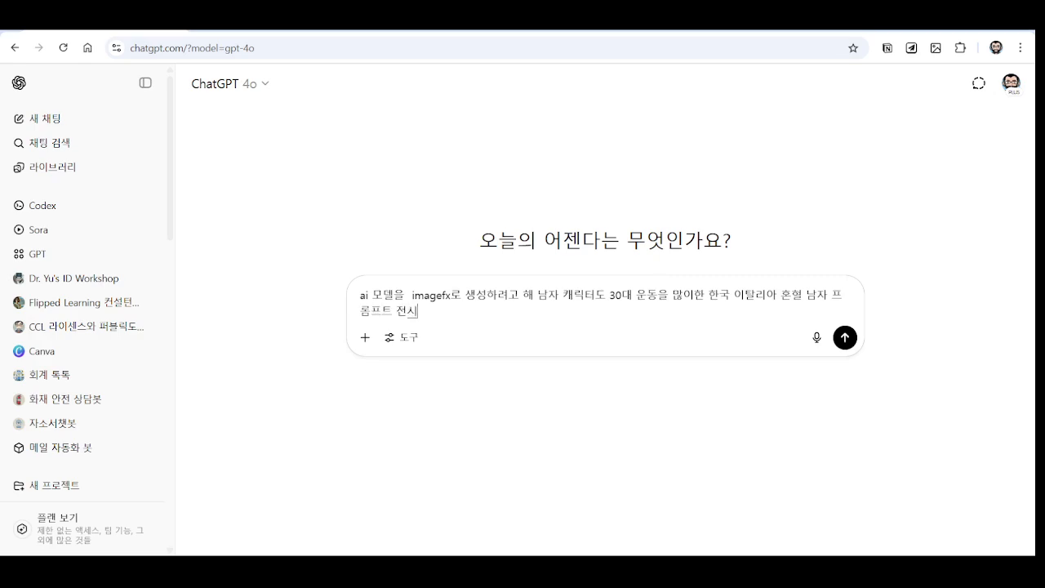
{"action": "type", "text": "트 전ㅅ"}
{"action": "key", "text": "BackSpace"}
{"action": "key", "text": "BackSpace"}
{"action": "type", "text": "배스트샷의"}
{"action": "key", "text": "BackSpace"}
{"action": "type", "text": "로 만들어주"}
{"action": "key", "text": "Return"}
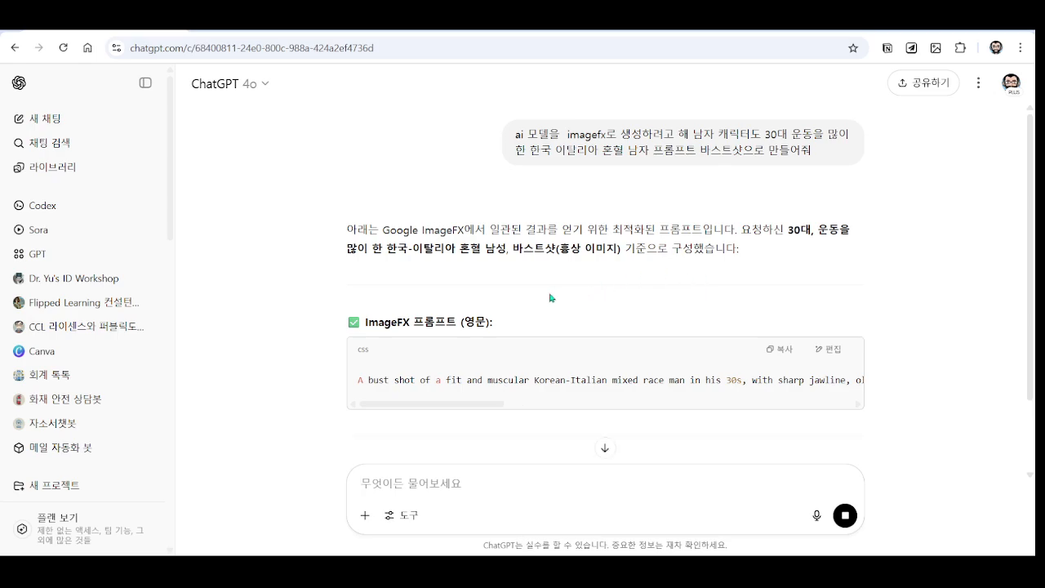
Read through ChatGPT's English bust-shot prompt, its consistency tips and the request above it
{"action": "scroll", "coordinate": [470, 294], "scroll_direction": "down", "scroll_amount": 1}
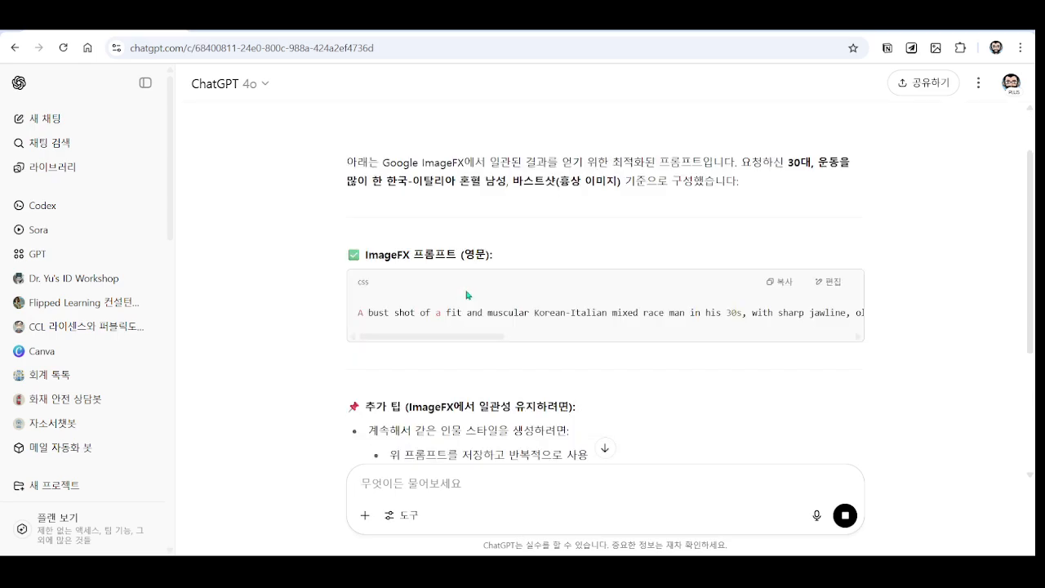
{"action": "scroll", "coordinate": [468, 294], "scroll_direction": "down", "scroll_amount": 2}
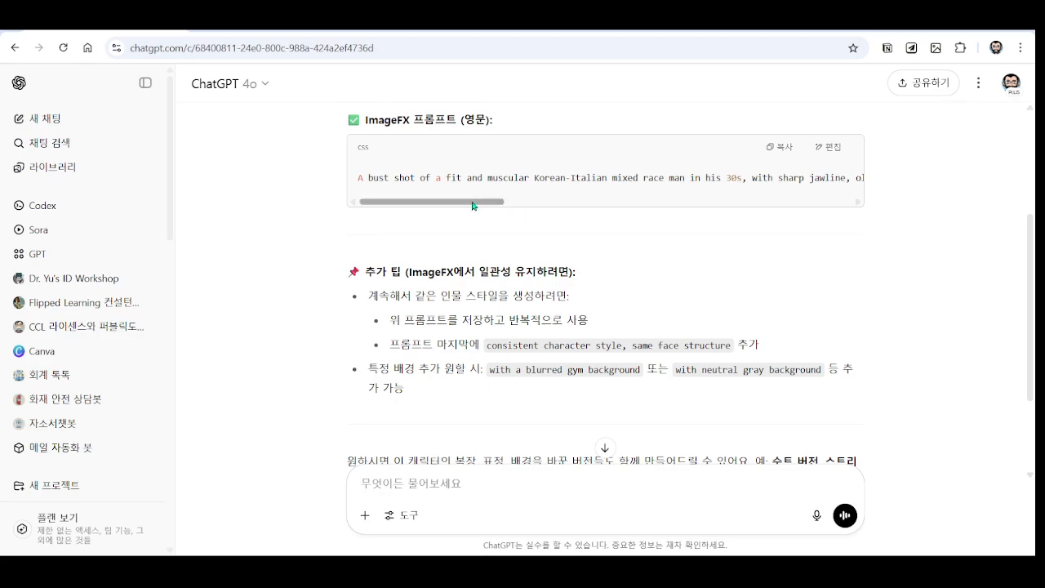
{"action": "left_click_drag", "start_coordinate": [485, 203], "coordinate": [388, 202]}
{"action": "scroll", "coordinate": [388, 202], "scroll_direction": "up", "scroll_amount": 3}
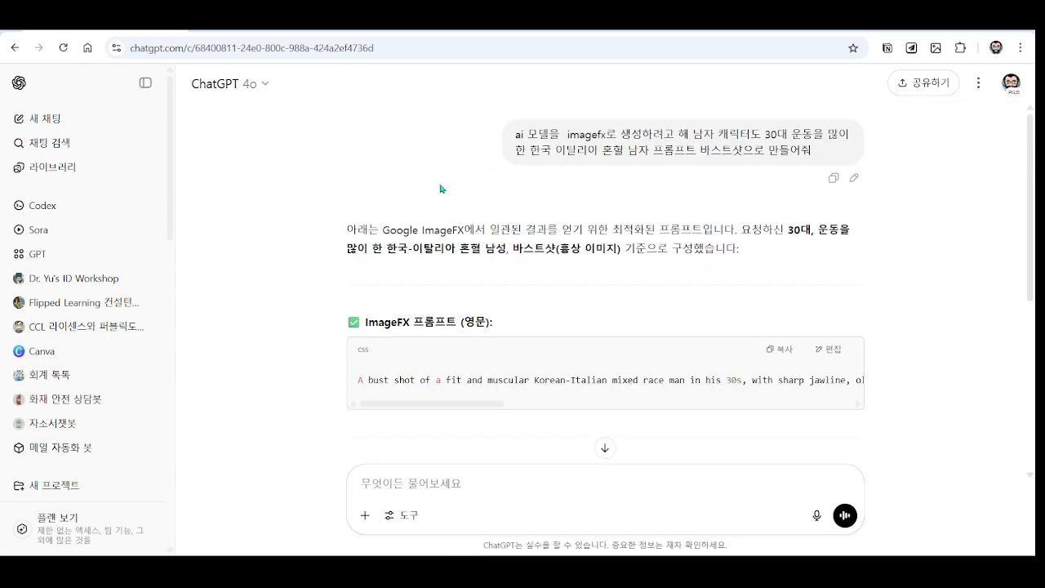
{"action": "mouse_move", "coordinate": [309, 97]}
{"action": "left_mouse_down"}
{"action": "mouse_move", "coordinate": [990, 289]}
{"action": "mouse_move", "coordinate": [967, 296]}
{"action": "left_mouse_up"}
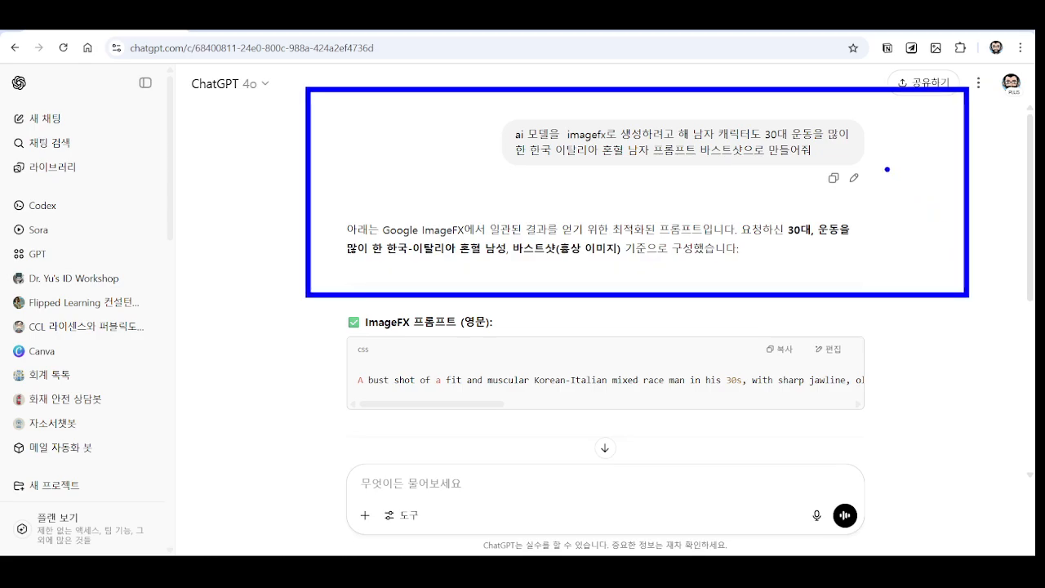
{"action": "mouse_move", "coordinate": [877, 150]}
{"action": "left_mouse_down"}
{"action": "mouse_move", "coordinate": [969, 66]}
{"action": "mouse_move", "coordinate": [958, 109]}
{"action": "left_mouse_up"}
{"action": "key", "text": "Escape"}
Check the memory options in ChatGPT's personalization settings, then close the settings
{"action": "left_click", "coordinate": [1011, 82]}
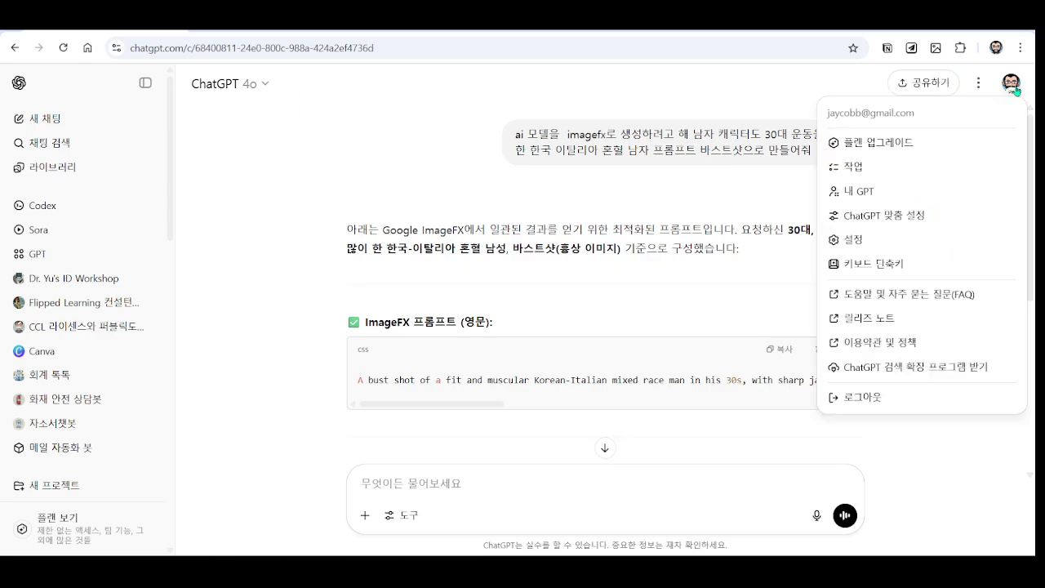
{"action": "left_click", "coordinate": [898, 239]}
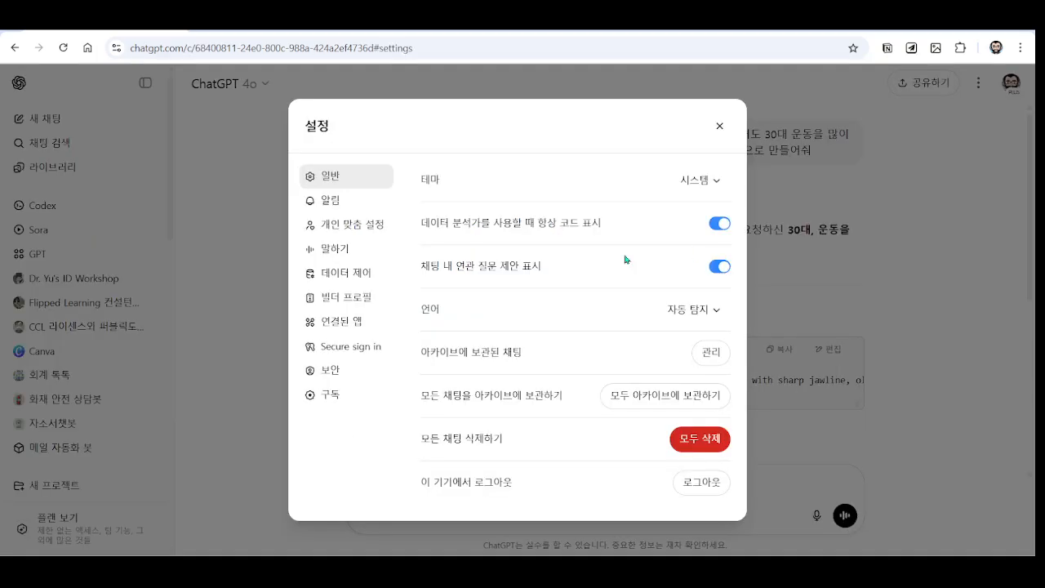
{"action": "left_click", "coordinate": [369, 227]}
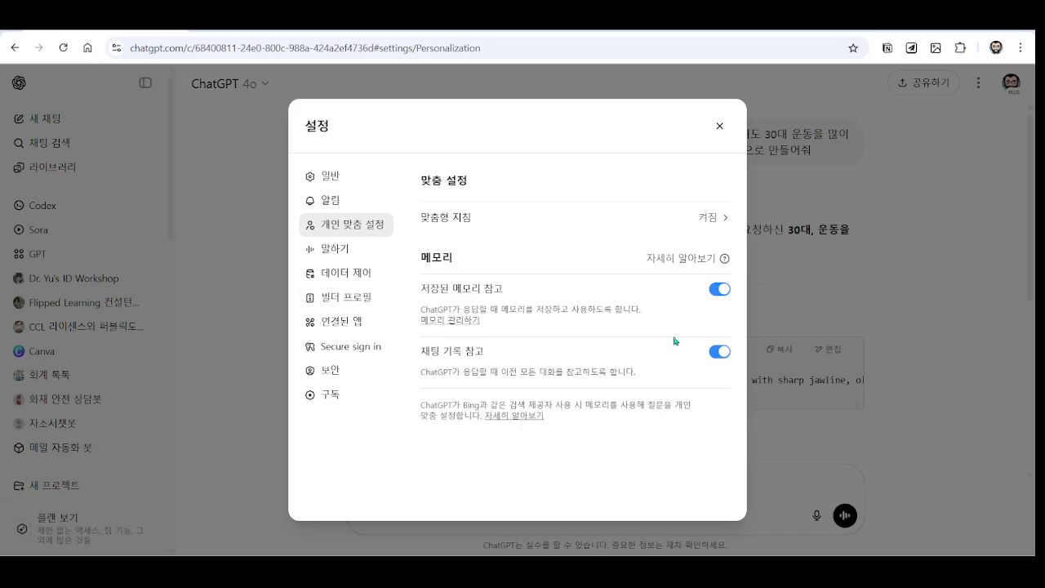
{"action": "left_click", "coordinate": [720, 126]}
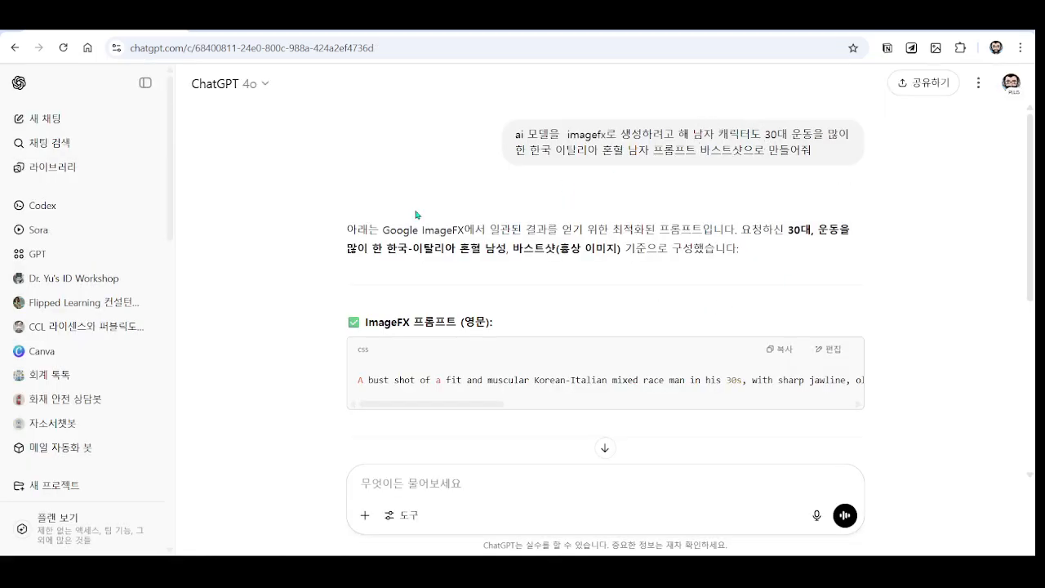
Copy the English bust-shot prompt of the Korean-Italian man and switch to ImageFX
{"action": "scroll", "coordinate": [713, 293], "scroll_direction": "down", "scroll_amount": 2}
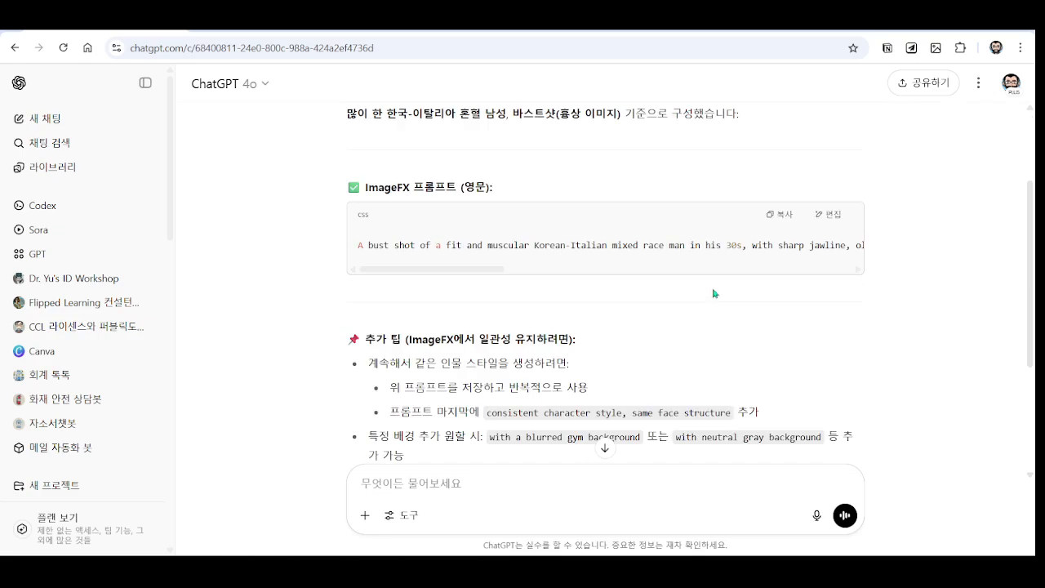
{"action": "scroll", "coordinate": [693, 307], "scroll_direction": "down", "scroll_amount": 3}
{"action": "scroll", "coordinate": [746, 275], "scroll_direction": "up", "scroll_amount": 4}
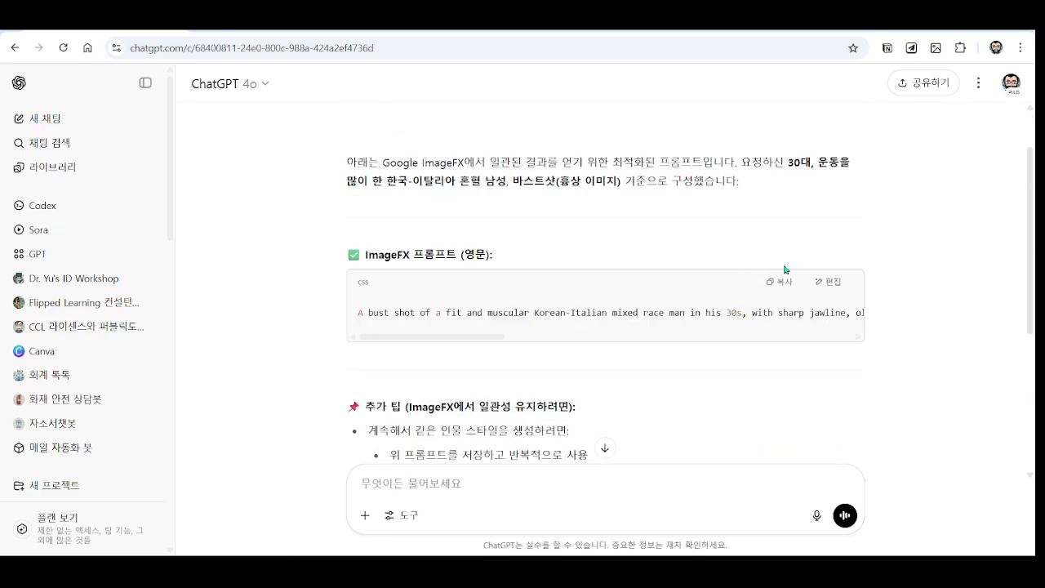
{"action": "left_click", "coordinate": [768, 282]}
{"action": "left_click", "coordinate": [251, 25]}
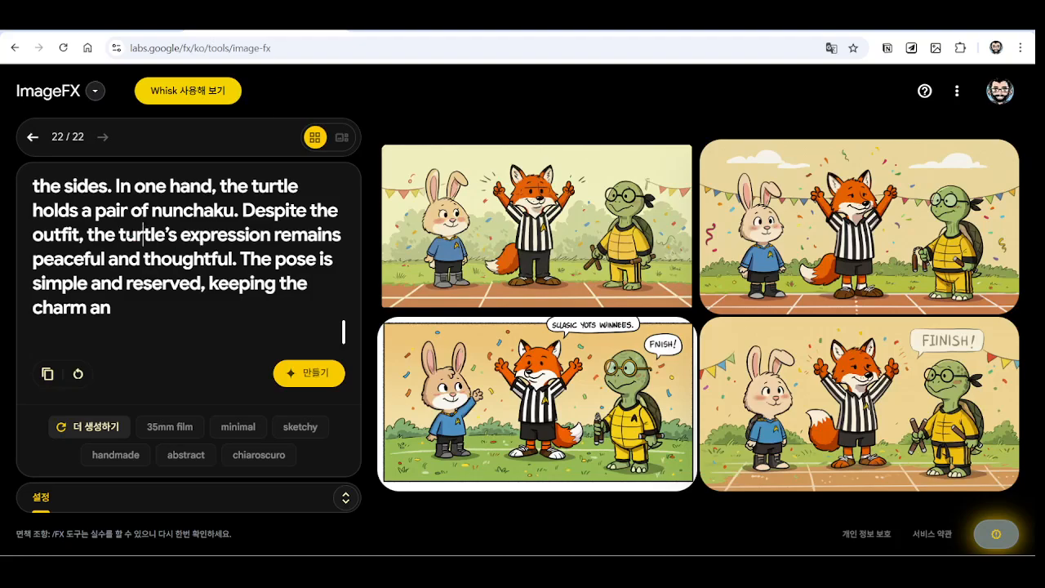
Unlock the seed and reload ImageFX to start over with an empty prompt
{"action": "left_click", "coordinate": [346, 498]}
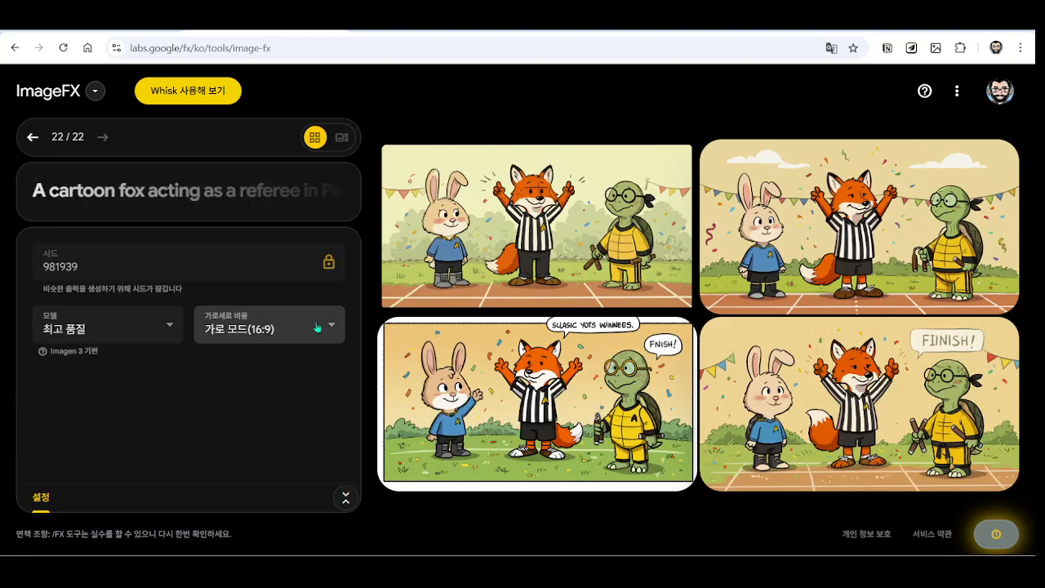
{"action": "left_click", "coordinate": [328, 261]}
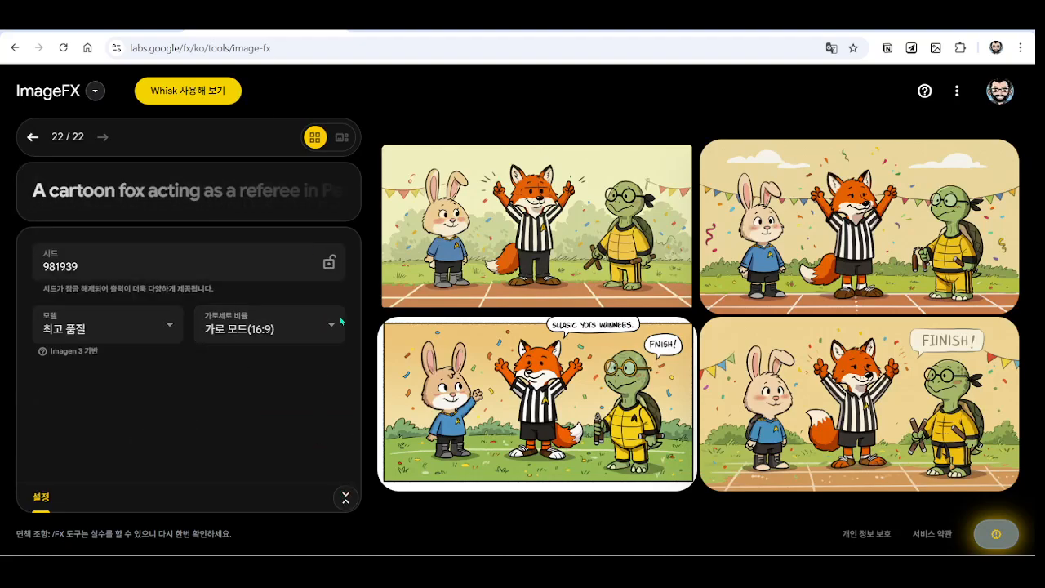
{"action": "left_click", "coordinate": [113, 192]}
{"action": "key", "text": "ctrl+a"}
{"action": "left_click", "coordinate": [96, 90]}
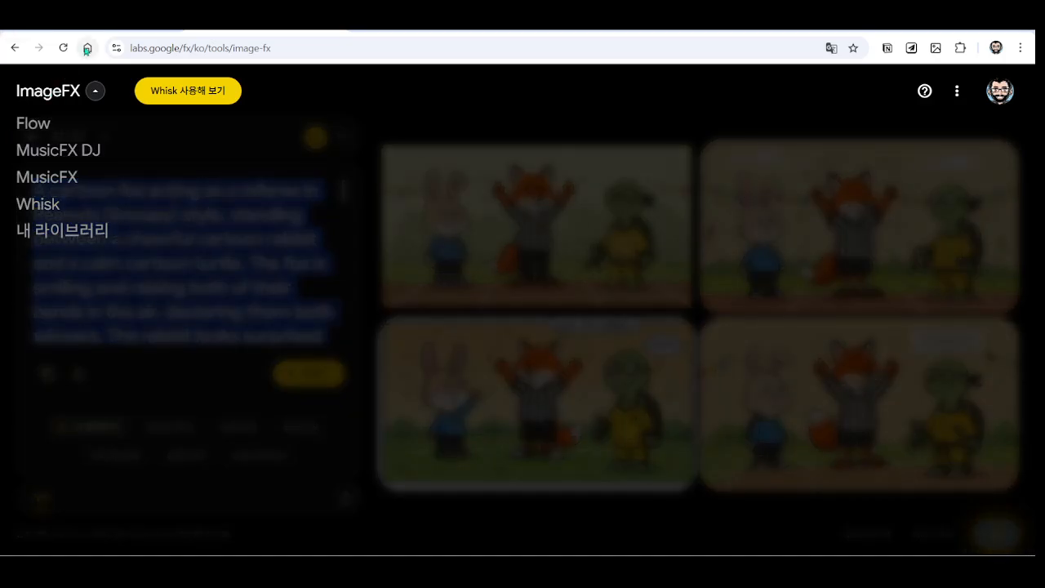
{"action": "left_click", "coordinate": [60, 48]}
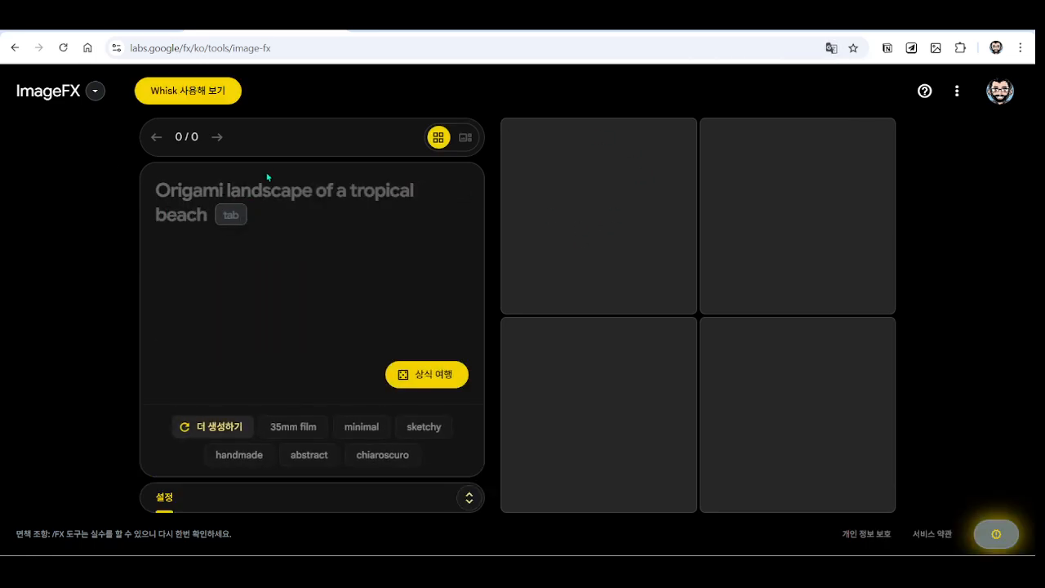
Paste the copied bust-shot prompt of the Korean-Italian man into ImageFX and generate the images
{"action": "key", "text": "ctrl+v"}
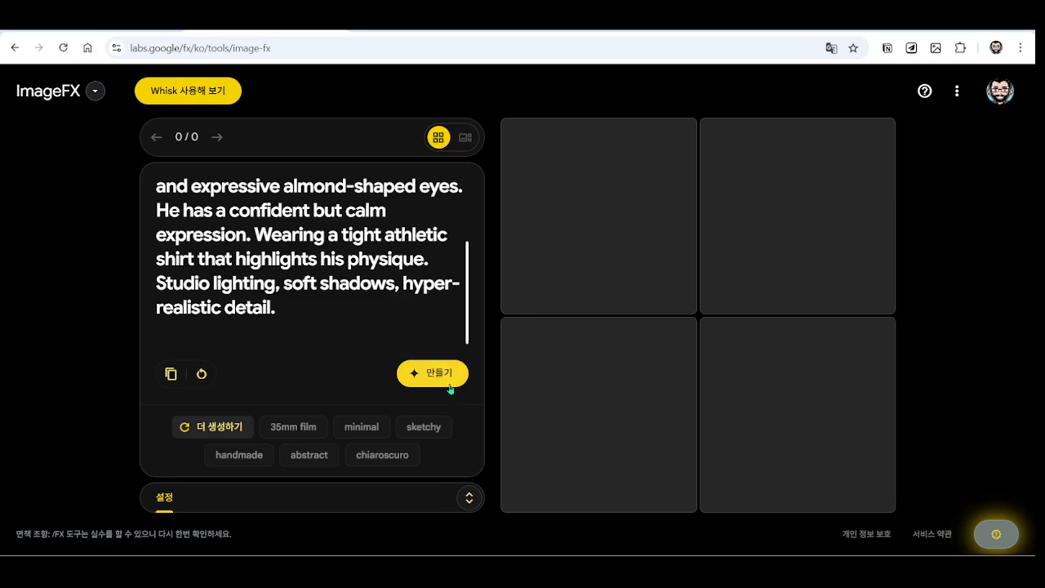
{"action": "left_click", "coordinate": [469, 498]}
{"action": "left_click", "coordinate": [469, 500]}
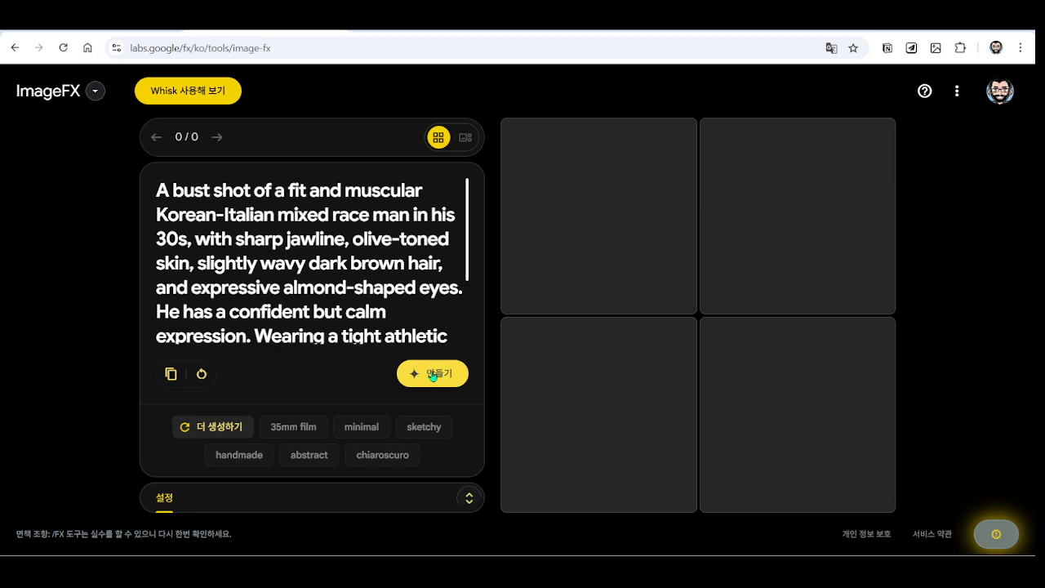
{"action": "left_click", "coordinate": [429, 373]}
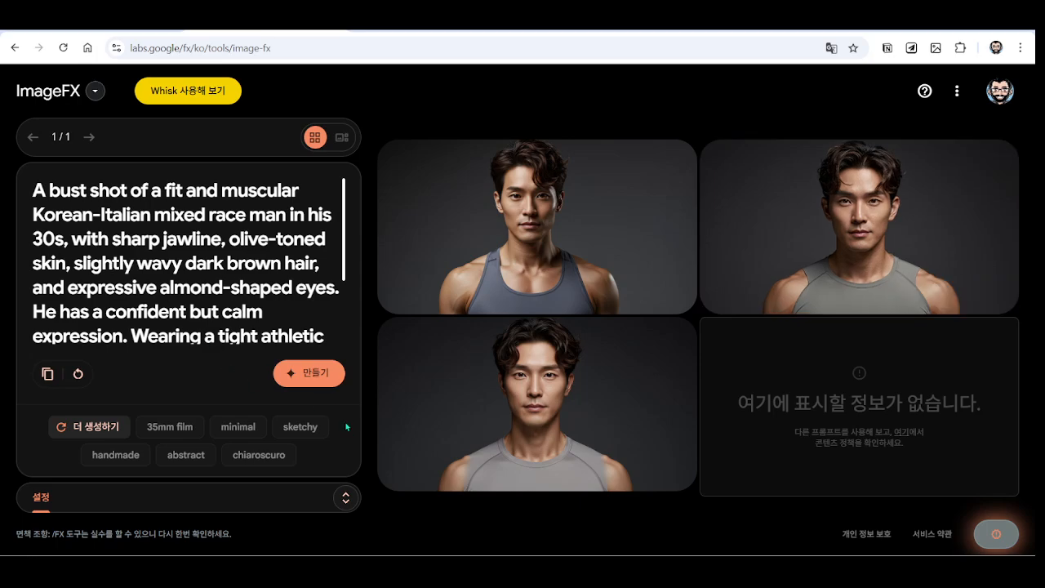
Set the aspect ratio to mobile portrait (3:4) and generate the bust-shot images again
{"action": "left_click", "coordinate": [345, 497]}
{"action": "left_click", "coordinate": [281, 339]}
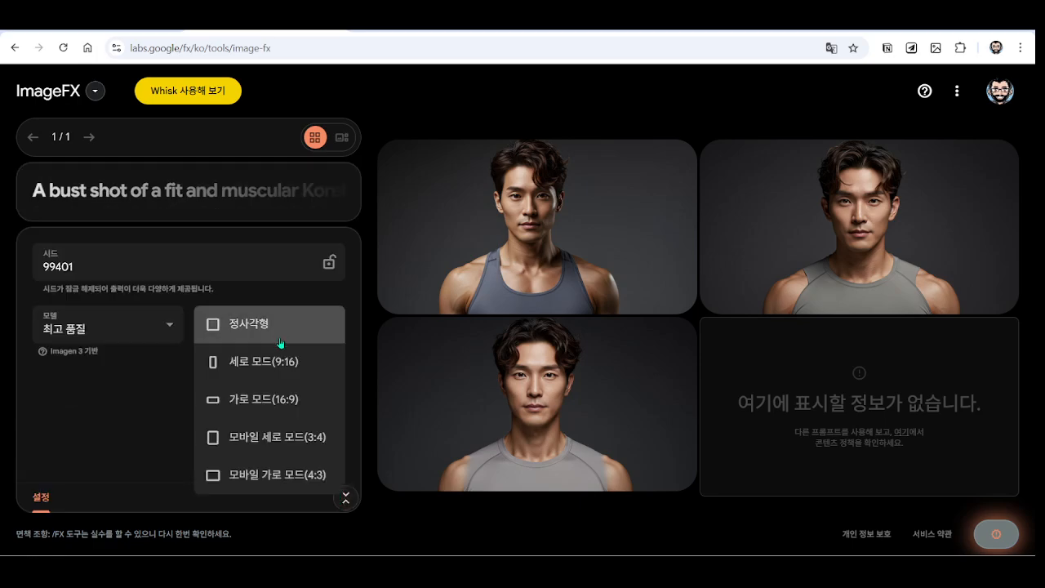
{"action": "left_click", "coordinate": [265, 437]}
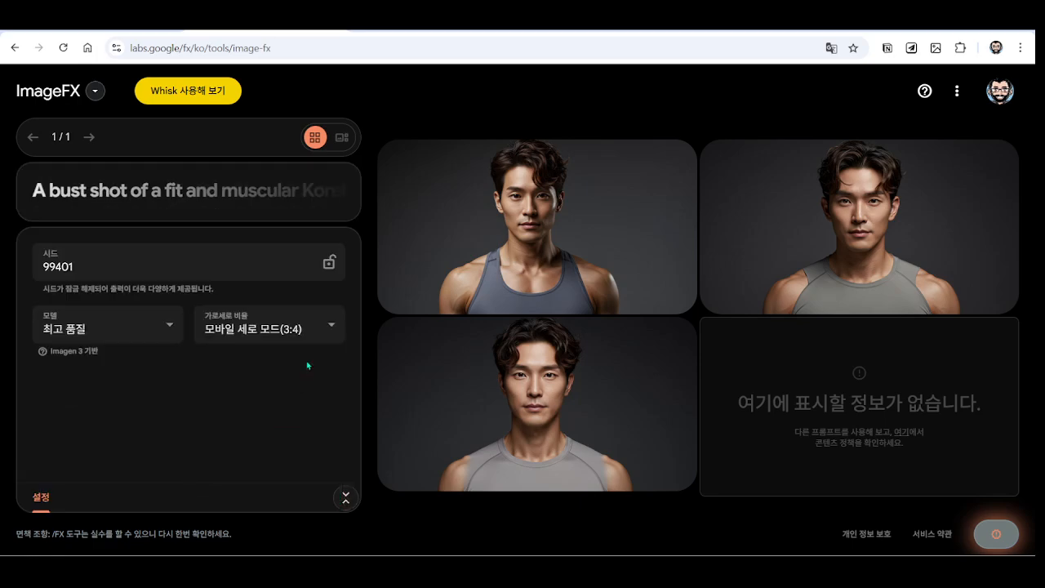
{"action": "left_click", "coordinate": [346, 496]}
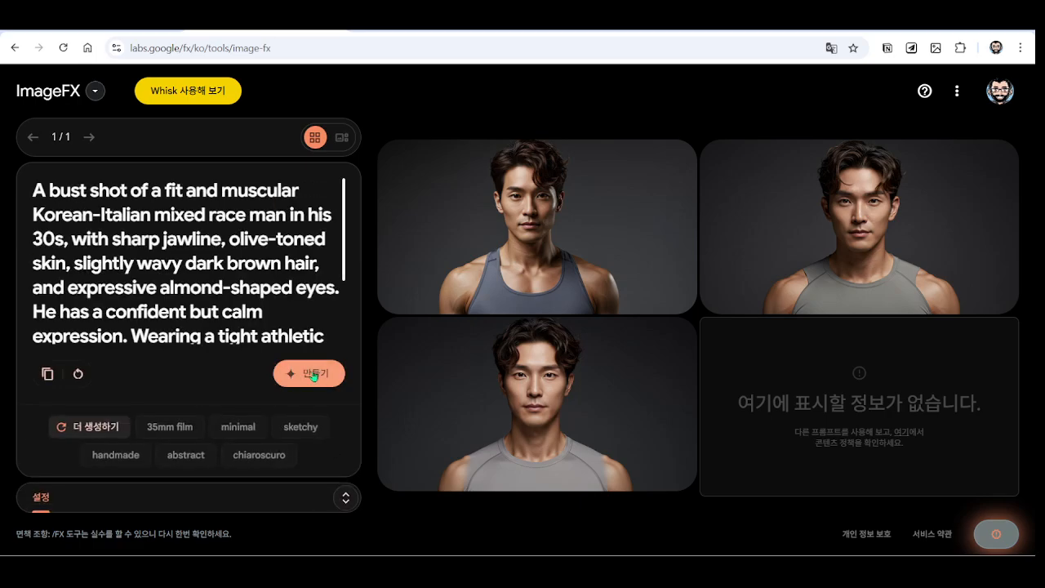
{"action": "left_click", "coordinate": [309, 373]}
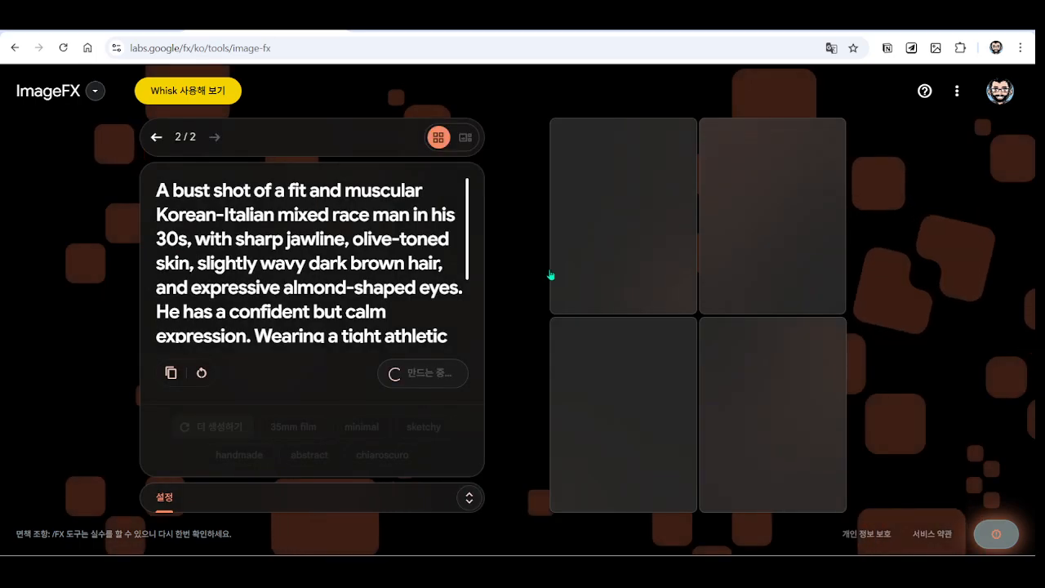
{"action": "scroll", "coordinate": [269, 233], "scroll_direction": "down", "scroll_amount": 2}
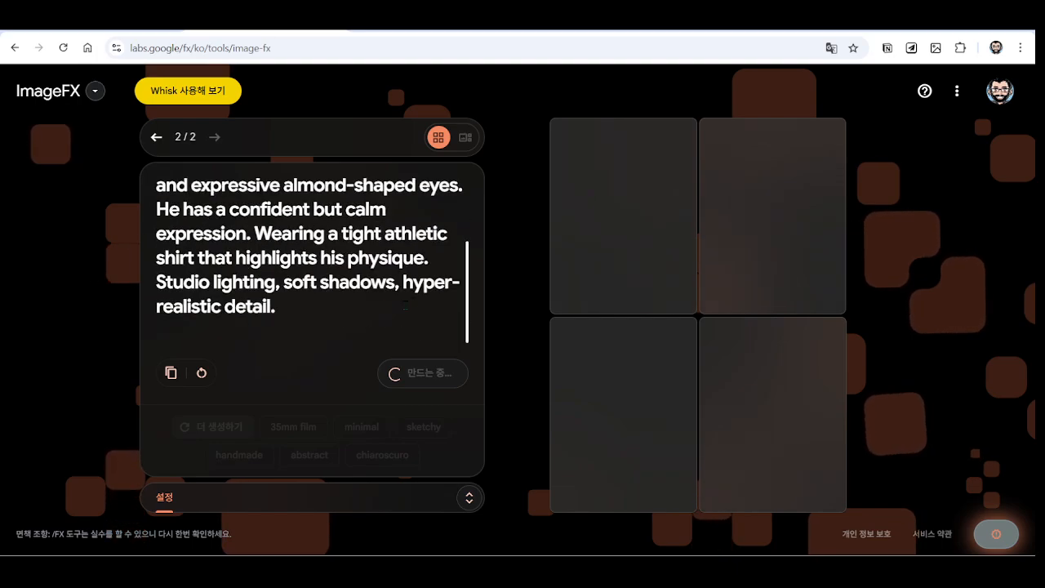
Review the clothing description and the first two result sets, and generate the bust-shot images two more times with the same prompt
{"action": "left_click_drag", "start_coordinate": [269, 234], "coordinate": [286, 323]}
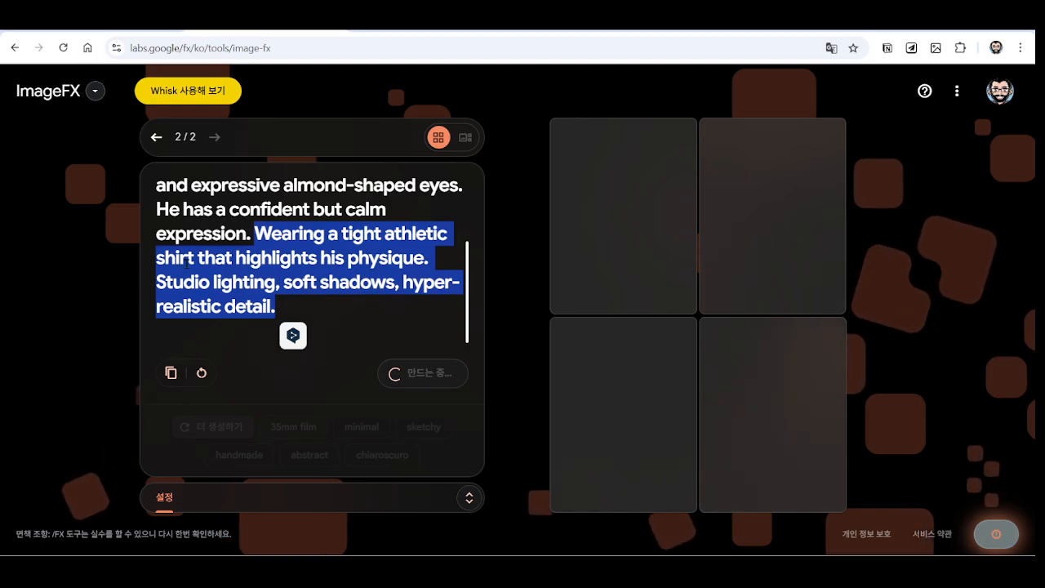
{"action": "scroll", "coordinate": [191, 266], "scroll_direction": "up", "scroll_amount": 3}
{"action": "scroll", "coordinate": [191, 266], "scroll_direction": "down", "scroll_amount": 3}
{"action": "left_click", "coordinate": [343, 308]}
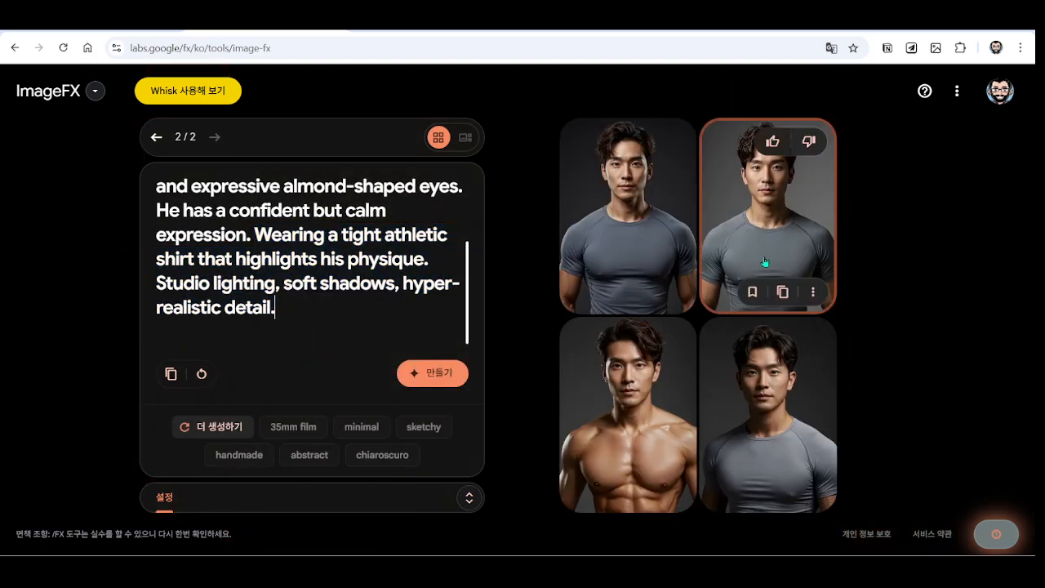
{"action": "left_click", "coordinate": [156, 136]}
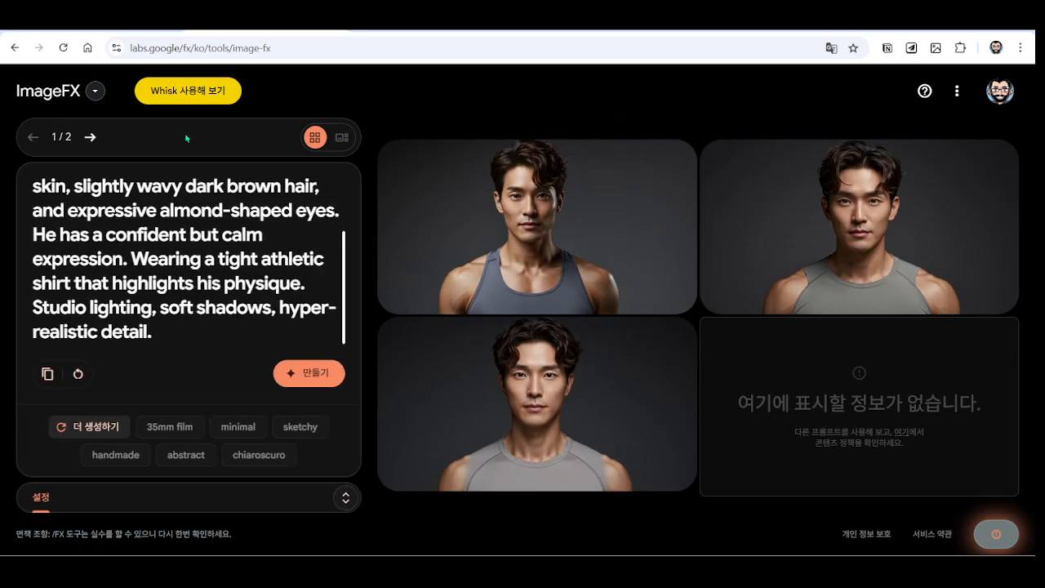
{"action": "left_click", "coordinate": [92, 137]}
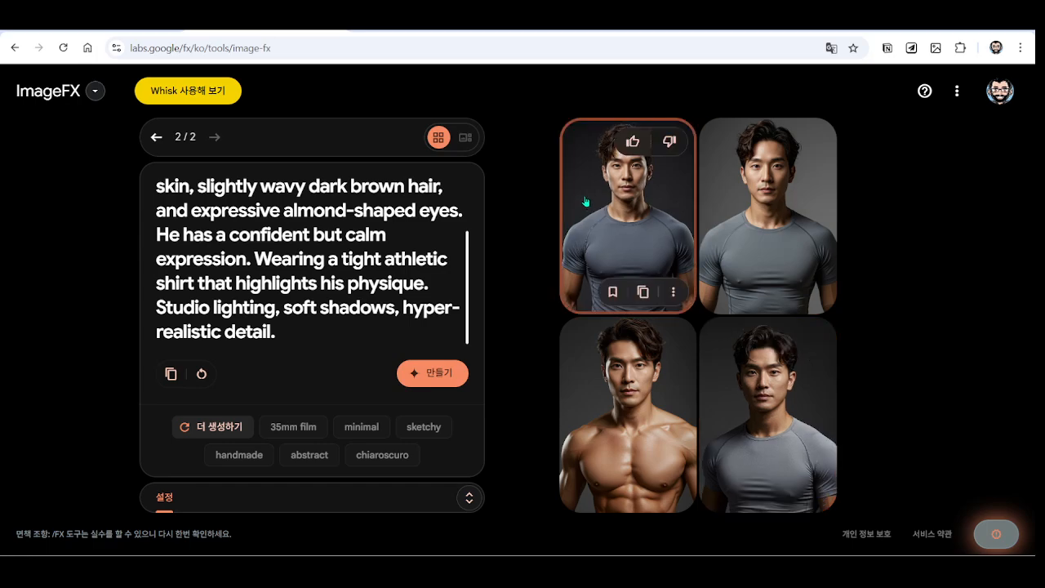
{"action": "left_click", "coordinate": [433, 373]}
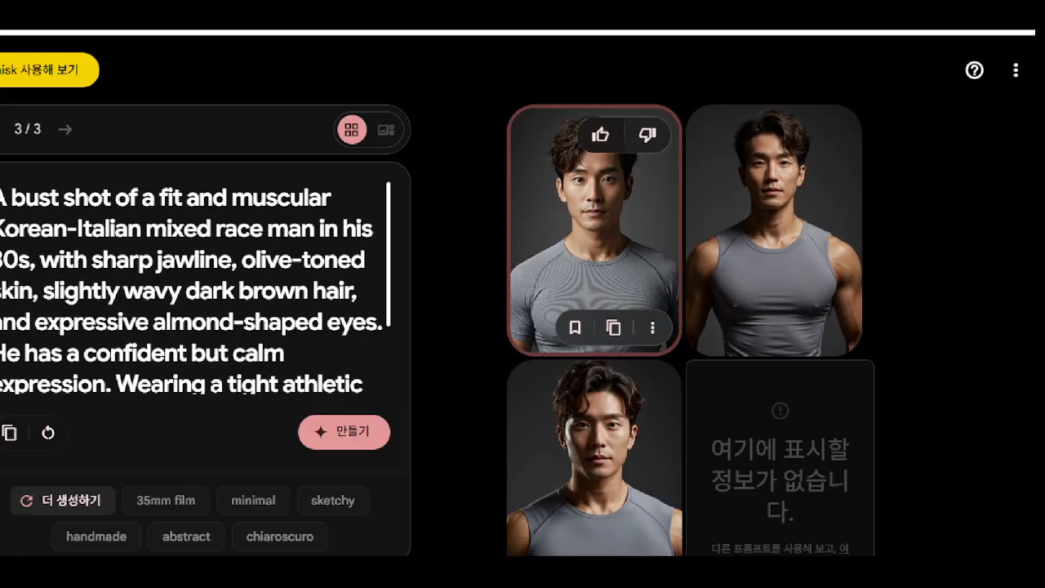
{"action": "left_click", "coordinate": [344, 432]}
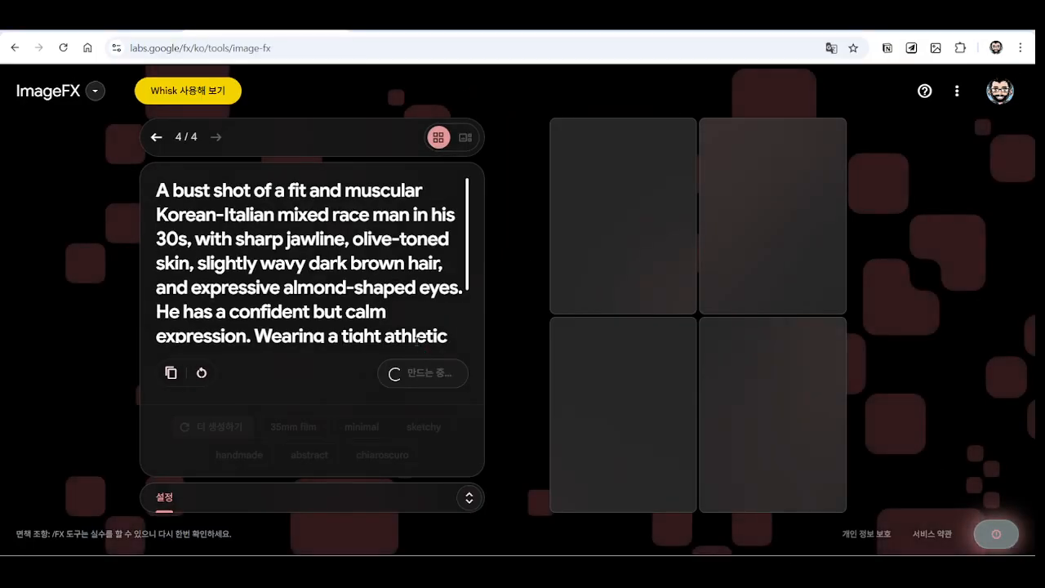
Reread the bust-shot prompt and compare the newest result set with the earlier portrait sets for facial consistency
{"action": "scroll", "coordinate": [475, 260], "scroll_direction": "down", "scroll_amount": 3}
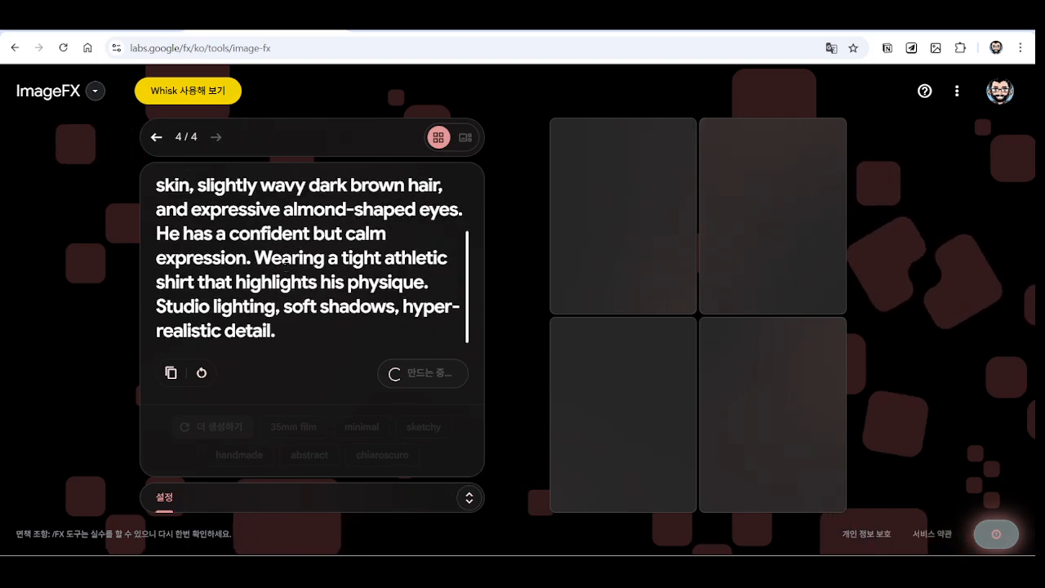
{"action": "scroll", "coordinate": [449, 181], "scroll_direction": "up", "scroll_amount": 3}
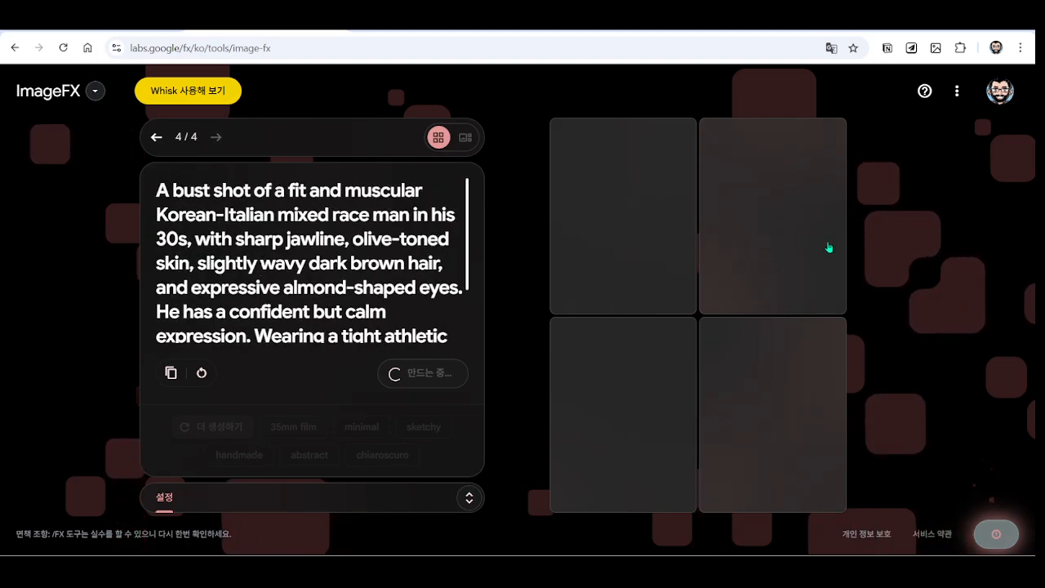
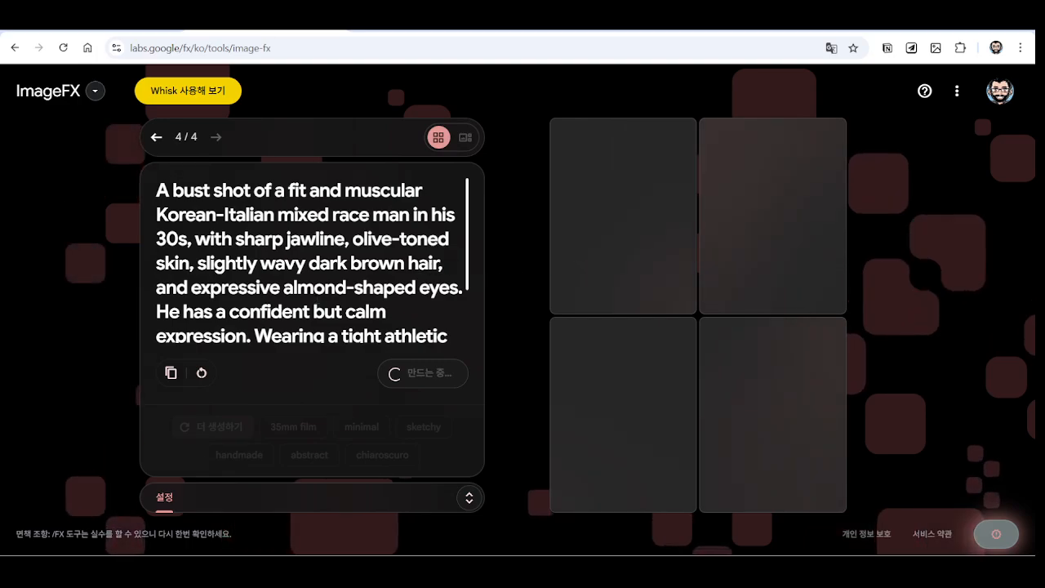
{"action": "scroll", "coordinate": [315, 310], "scroll_direction": "down", "scroll_amount": 3}
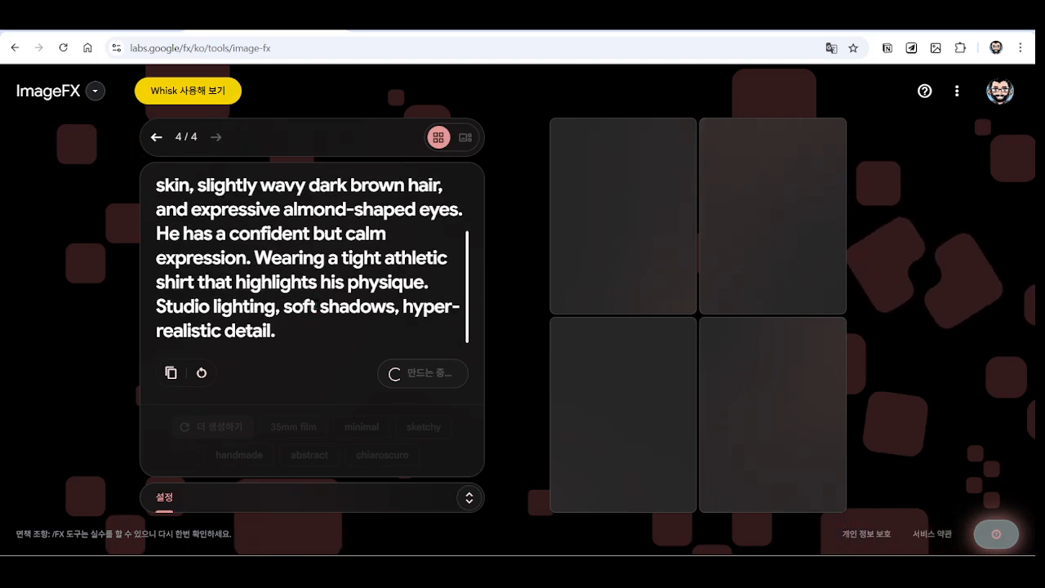
{"action": "scroll", "coordinate": [314, 310], "scroll_direction": "up", "scroll_amount": 3}
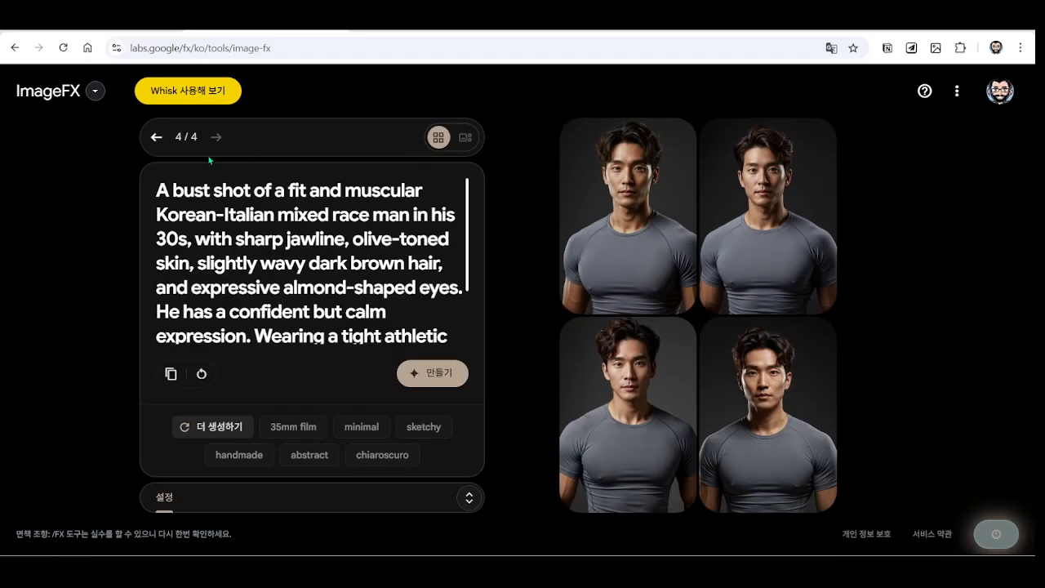
{"action": "left_click", "coordinate": [156, 137]}
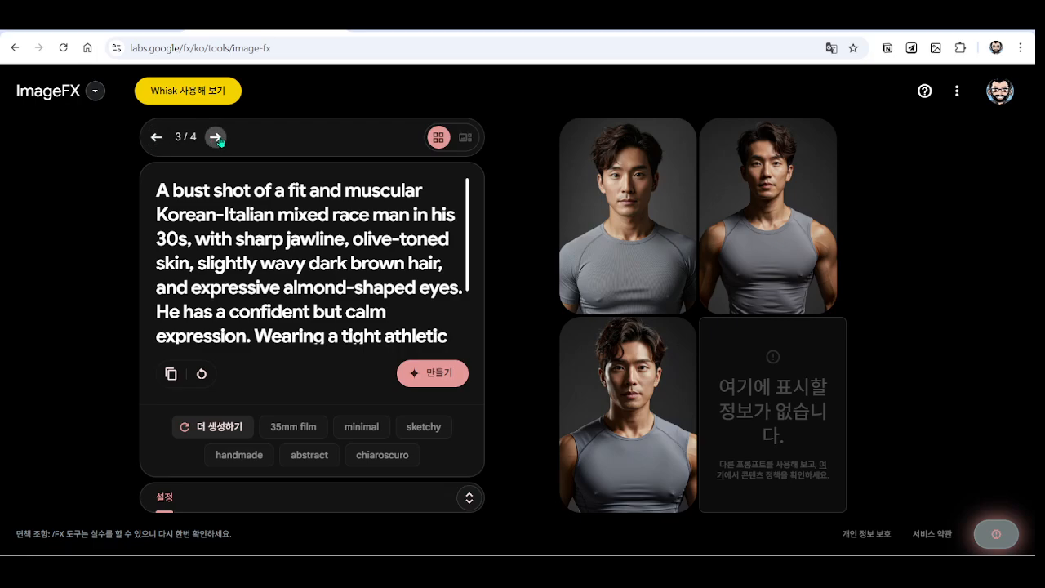
{"action": "left_click", "coordinate": [216, 138]}
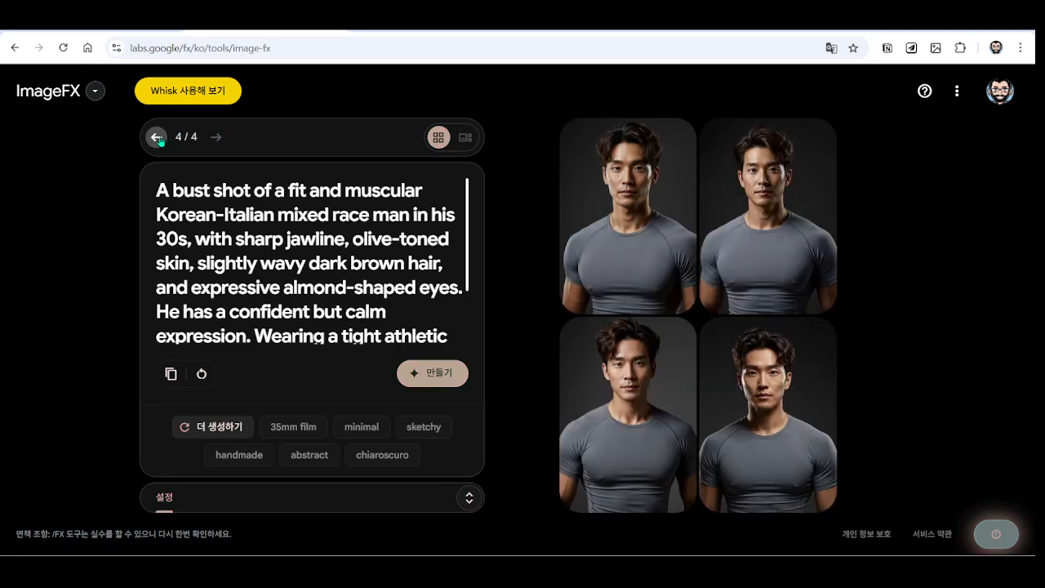
{"action": "left_click", "coordinate": [157, 138]}
{"action": "left_click", "coordinate": [157, 138]}
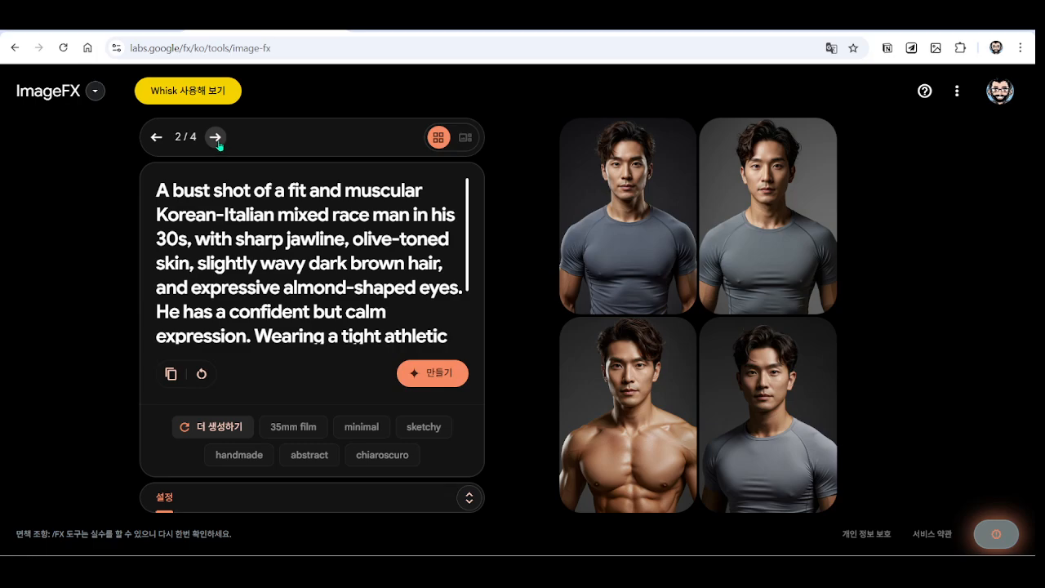
{"action": "left_click", "coordinate": [216, 138]}
{"action": "left_click", "coordinate": [216, 138]}
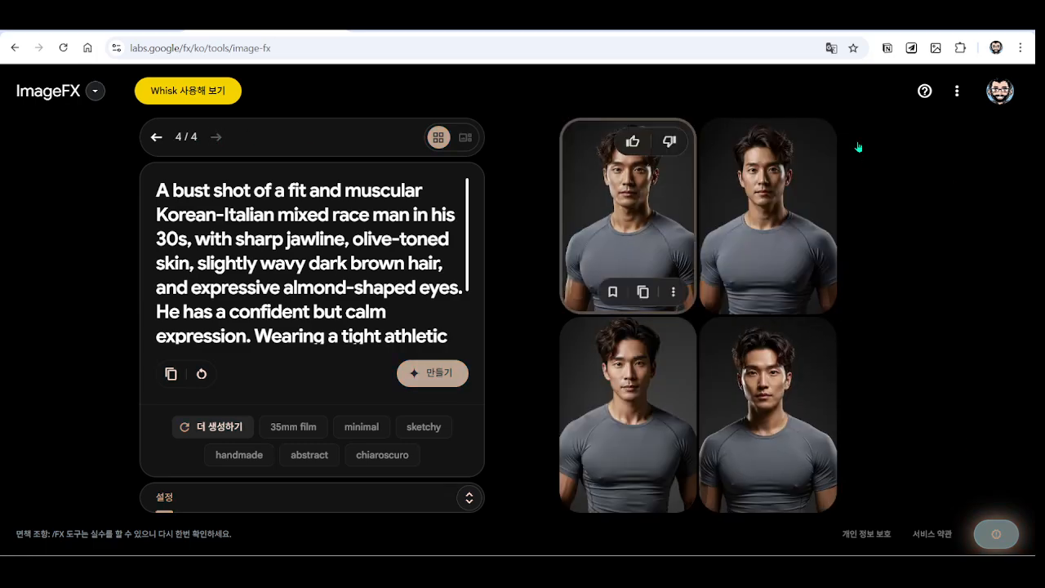
Lock the seed at 469261 and set the aspect ratio to landscape (16:9)
{"action": "left_click", "coordinate": [469, 498]}
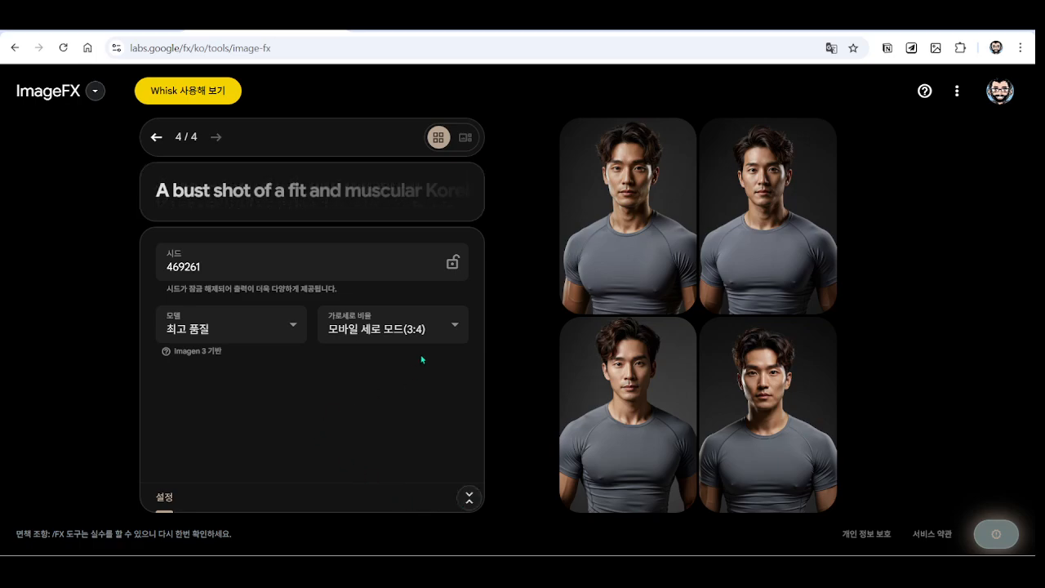
{"action": "left_click", "coordinate": [452, 263]}
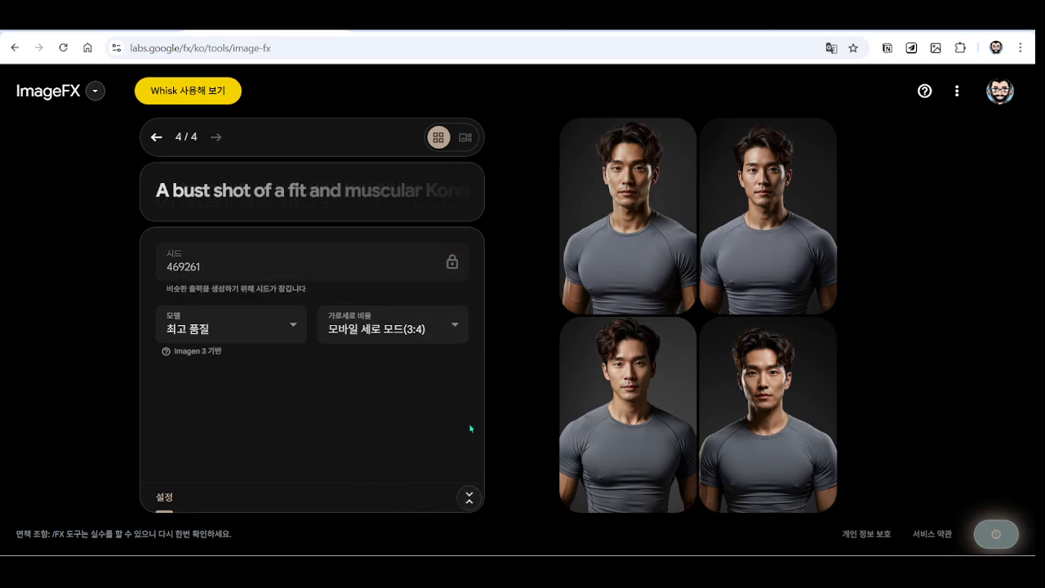
{"action": "left_click", "coordinate": [469, 497]}
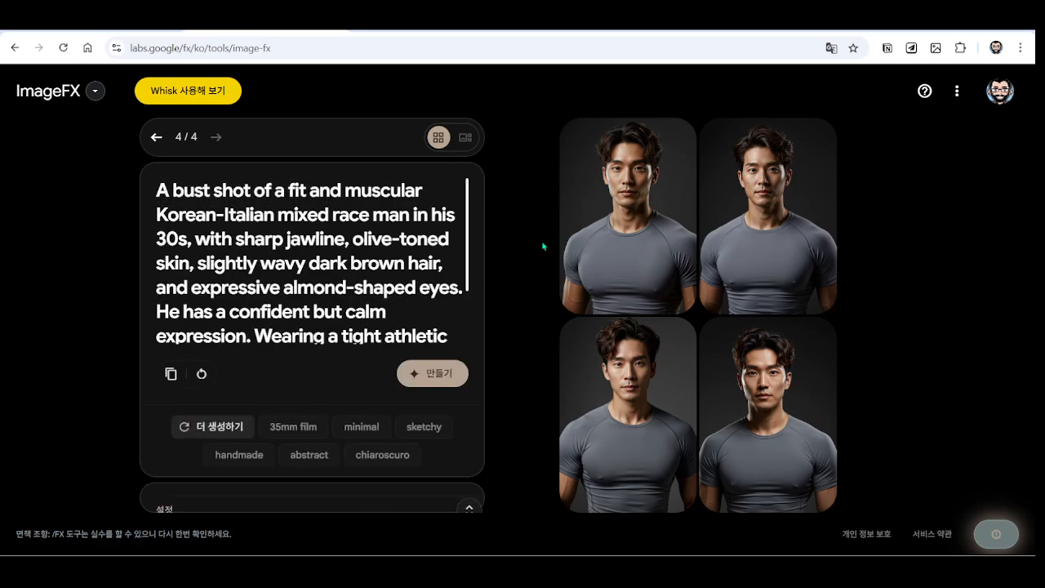
{"action": "left_click", "coordinate": [469, 497]}
{"action": "left_click", "coordinate": [413, 337]}
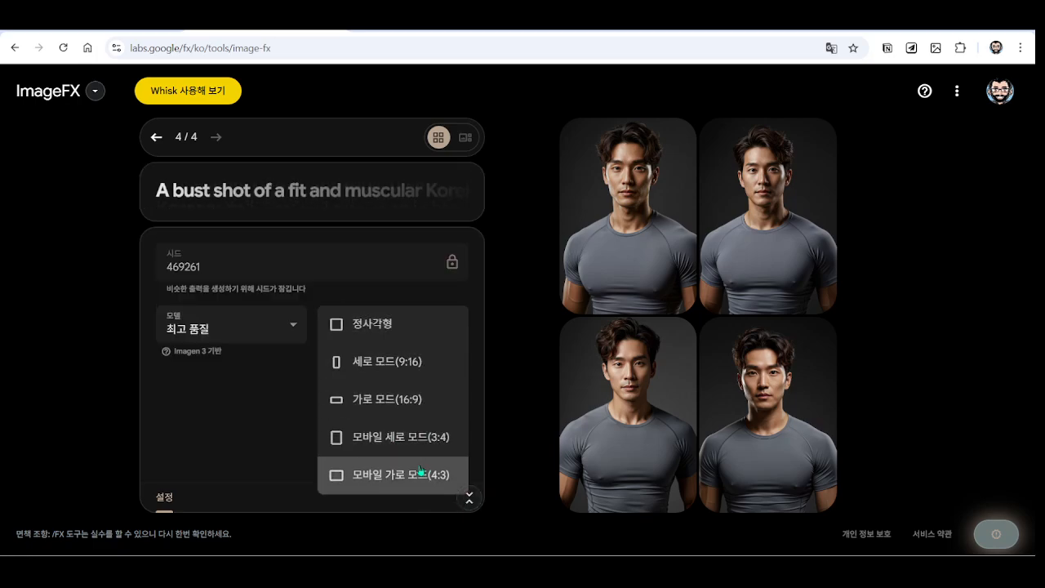
{"action": "left_click", "coordinate": [419, 399]}
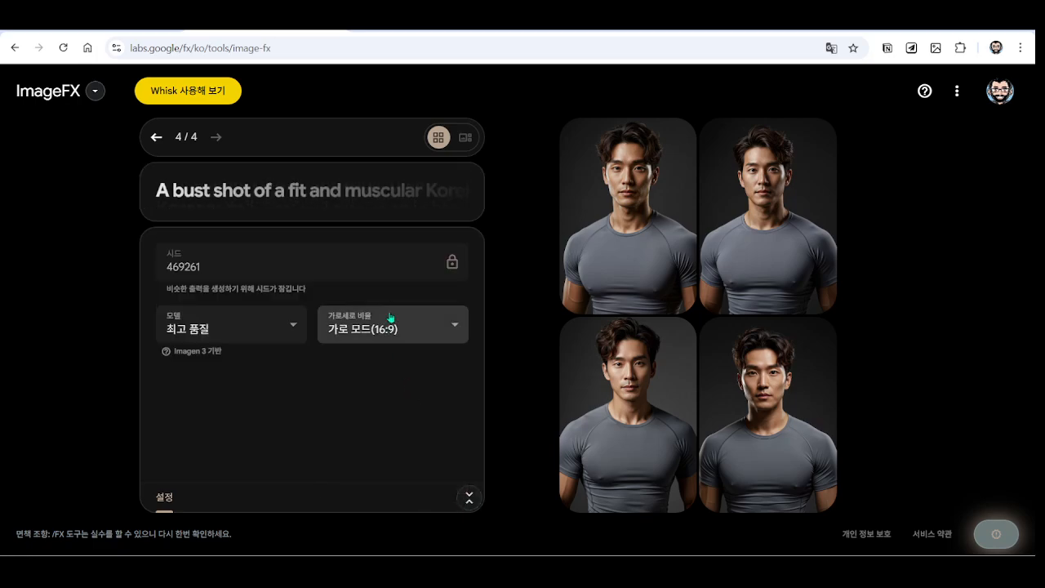
{"action": "left_click", "coordinate": [472, 499]}
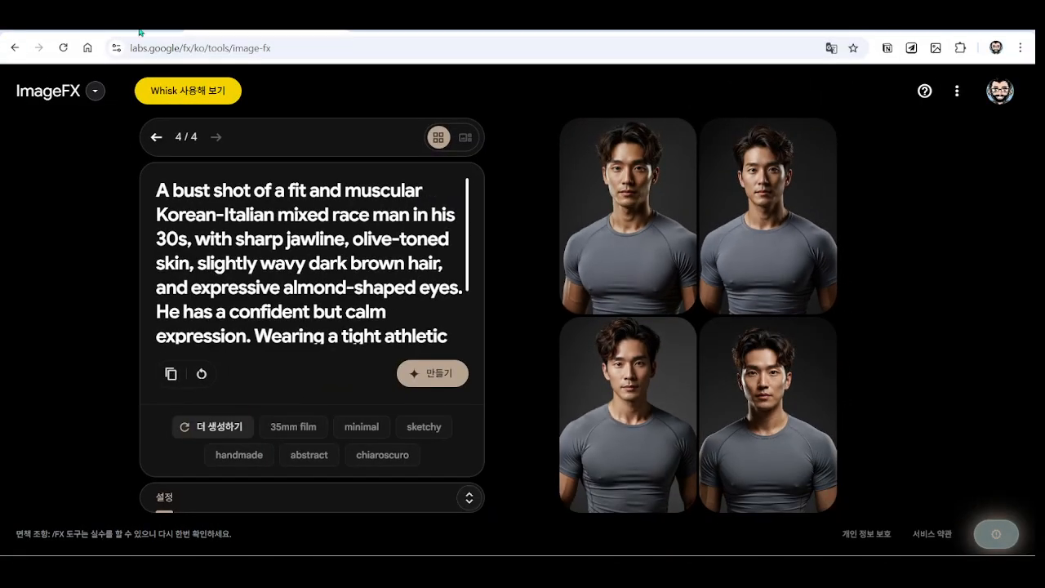
Ask ChatGPT in Korean to keep the prompt and the man's features but change his outfit to an Italian suit and the background to the Eiffel Tower
{"action": "left_click", "coordinate": [140, 24]}
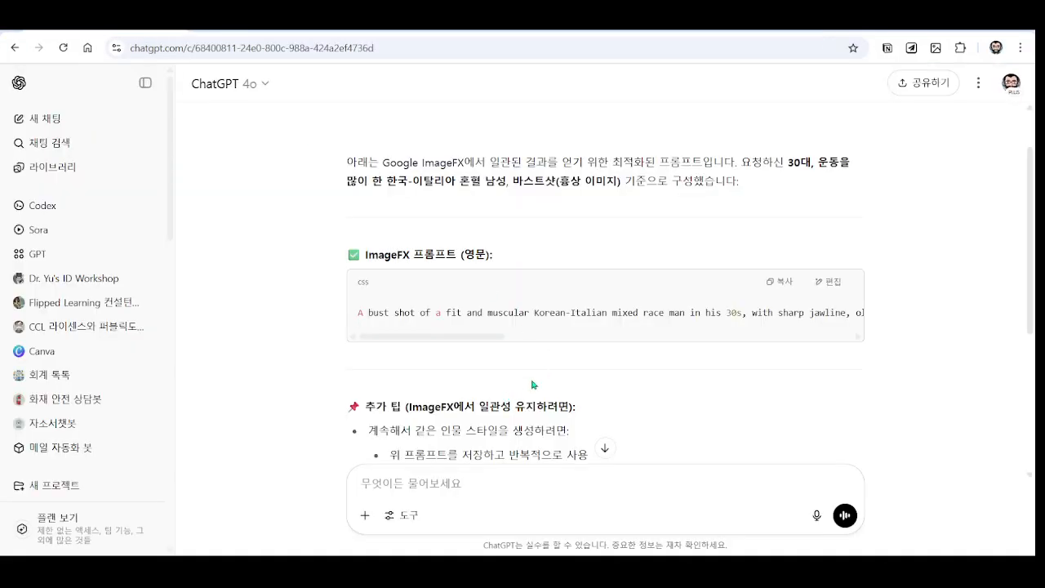
{"action": "scroll", "coordinate": [531, 384], "scroll_direction": "down", "scroll_amount": 4}
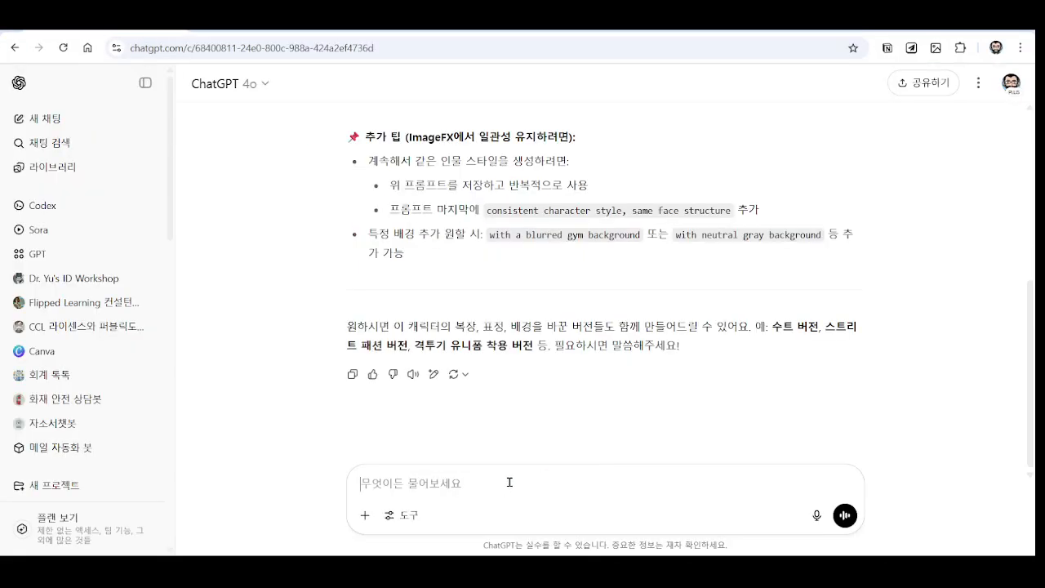
{"action": "type", "text": "ㅇ"}
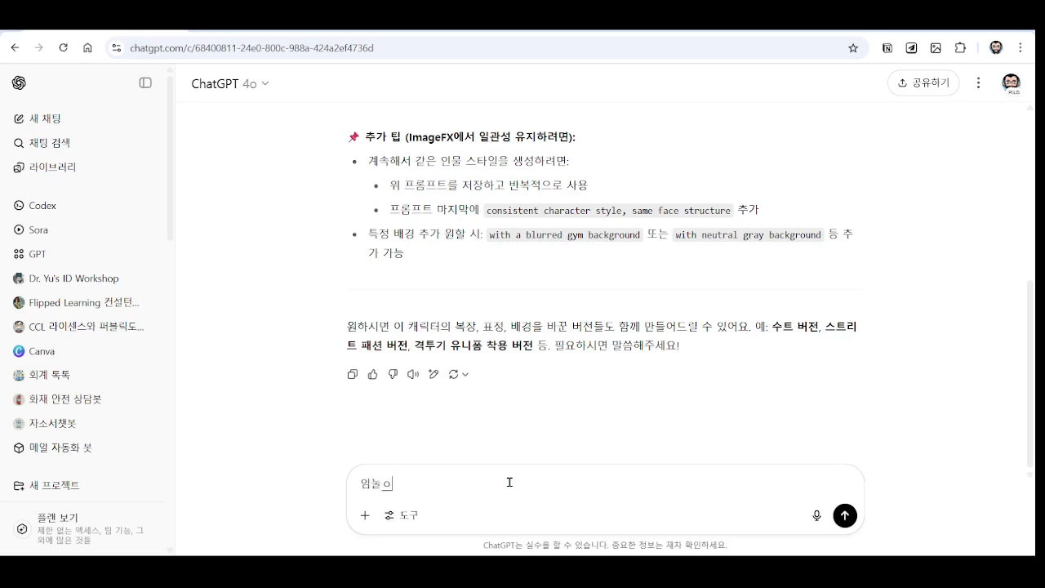
{"action": "key", "text": "BackSpace"}
{"action": "key", "text": "BackSpace"}
{"action": "type", "text": "위에 프"}
{"action": "type", "text": "롬프트엣"}
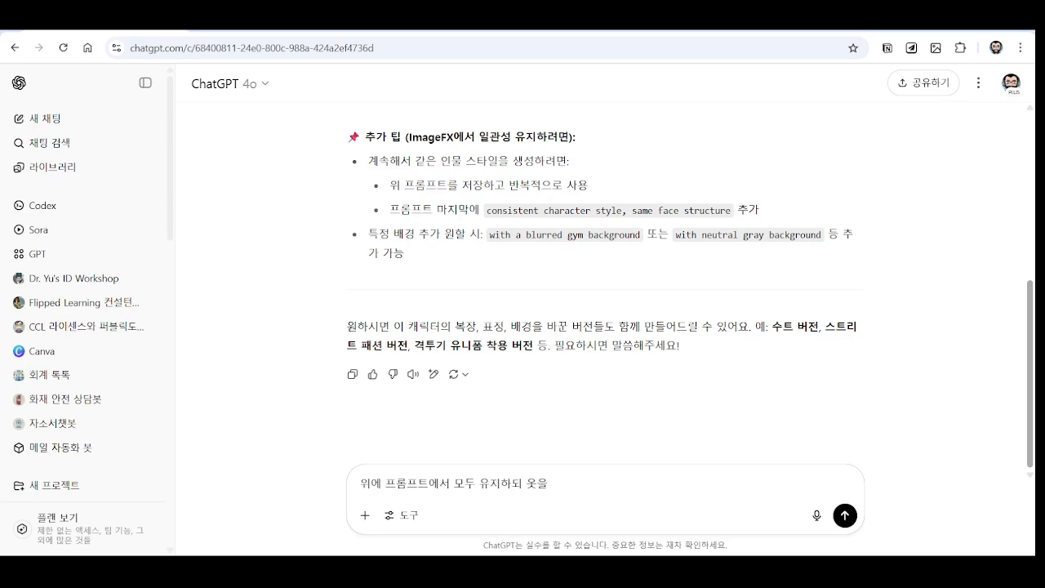
{"action": "type", "text": "탈리안 "}
{"action": "type", "text": "양ㅂ"}
{"action": "type", "text": "ㅗㄱ으로 바꾸"}
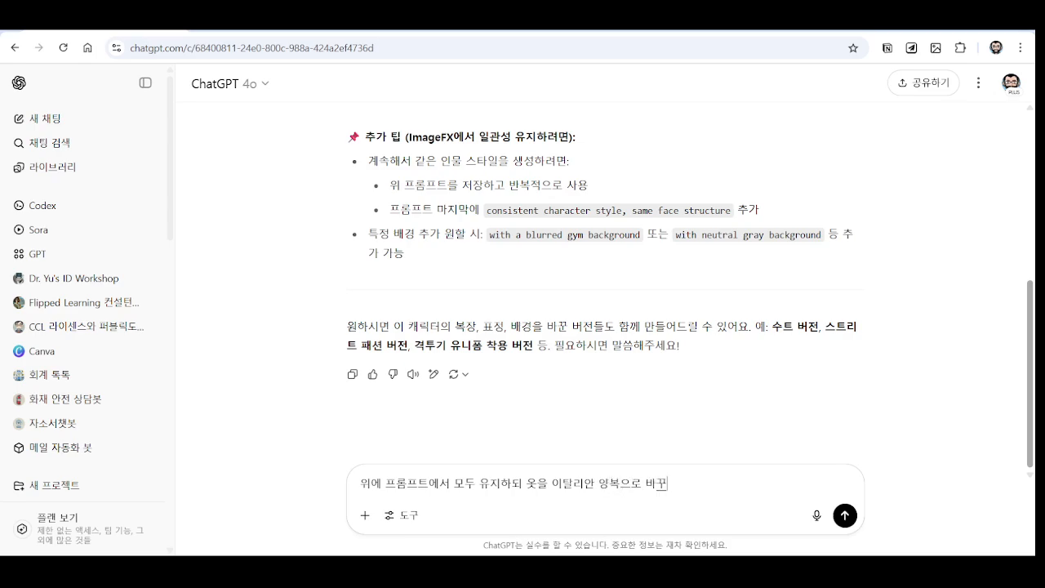
{"action": "type", "text": "ㅓ주"}
{"action": "type", "text": "고 배경ㅇ"}
{"action": "type", "text": "ㅡㄴ 에ㅍㅔㄹ탑 "}
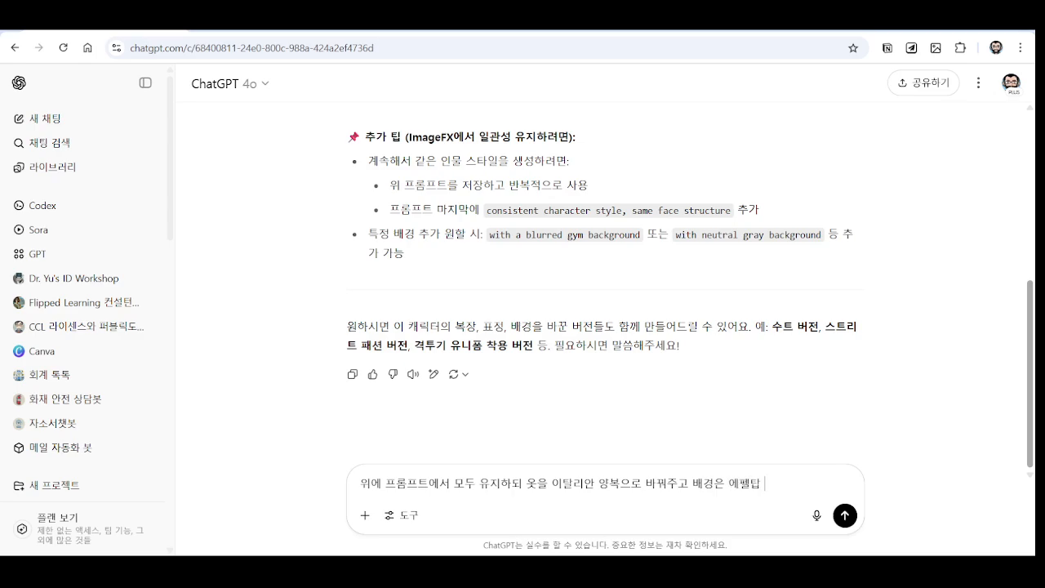
{"action": "type", "text": "아ㅍ을"}
{"action": "type", "text": "ㅗ 바꾸ㅓ주 인물의 특징은 그대로"}
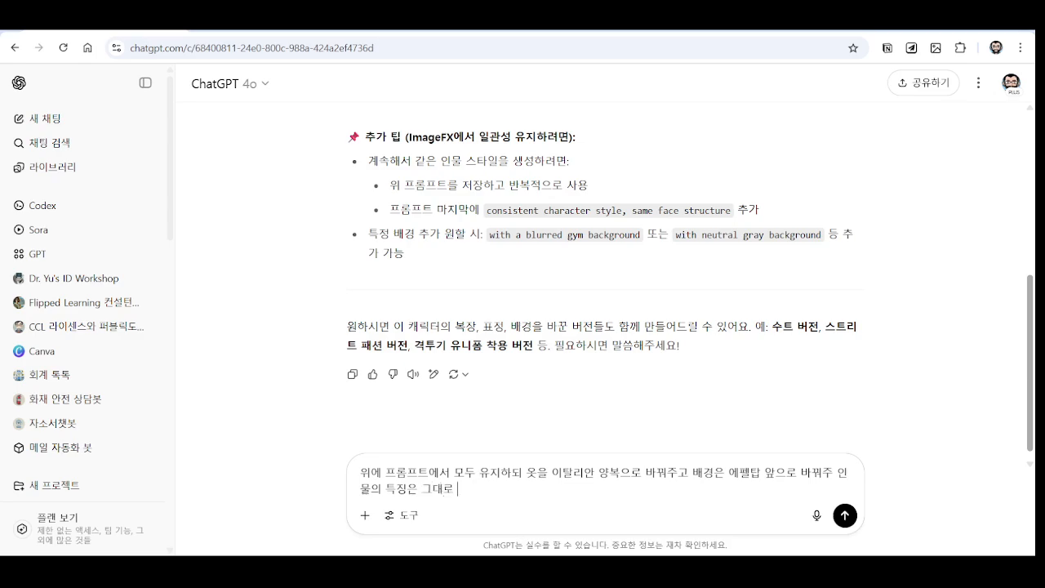
{"action": "type", "text": "해야해"}
{"action": "left_click", "coordinate": [845, 515]}
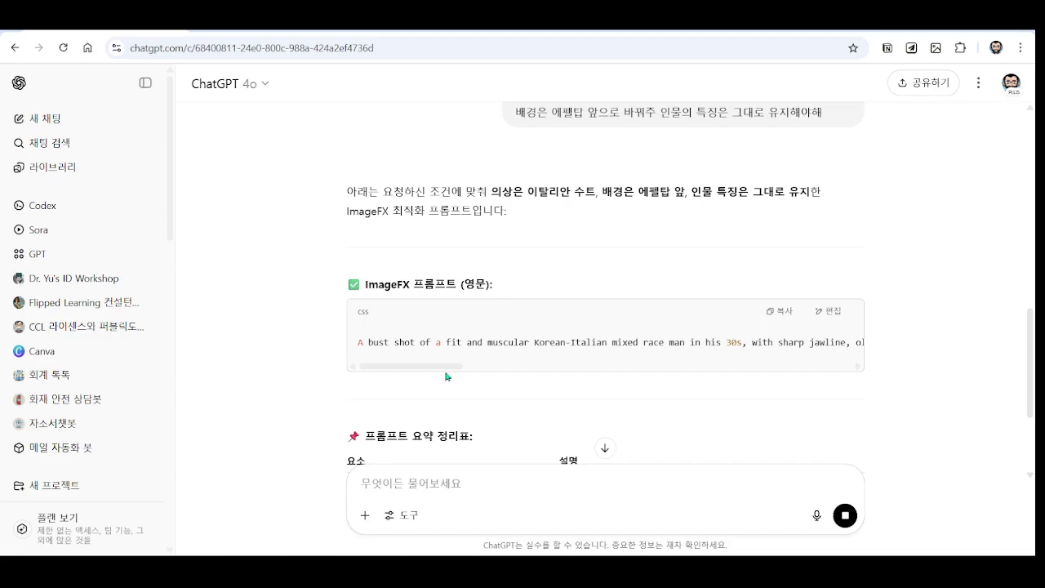
Check the end of the new English Eiffel Tower prompt, copy it and switch to ImageFX
{"action": "left_click_drag", "start_coordinate": [447, 366], "coordinate": [862, 356]}
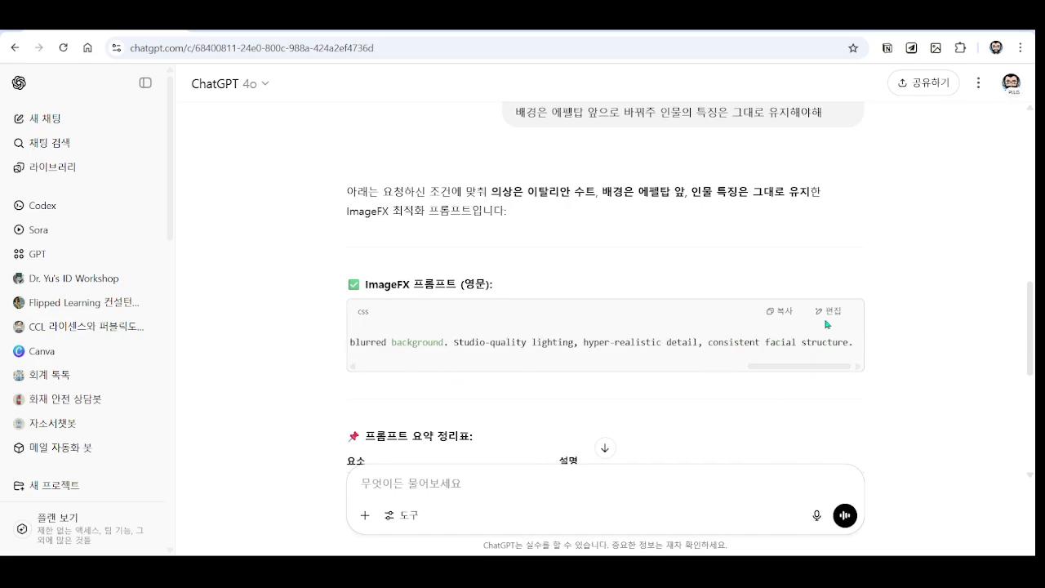
{"action": "left_click", "coordinate": [782, 311]}
{"action": "left_click", "coordinate": [312, 29]}
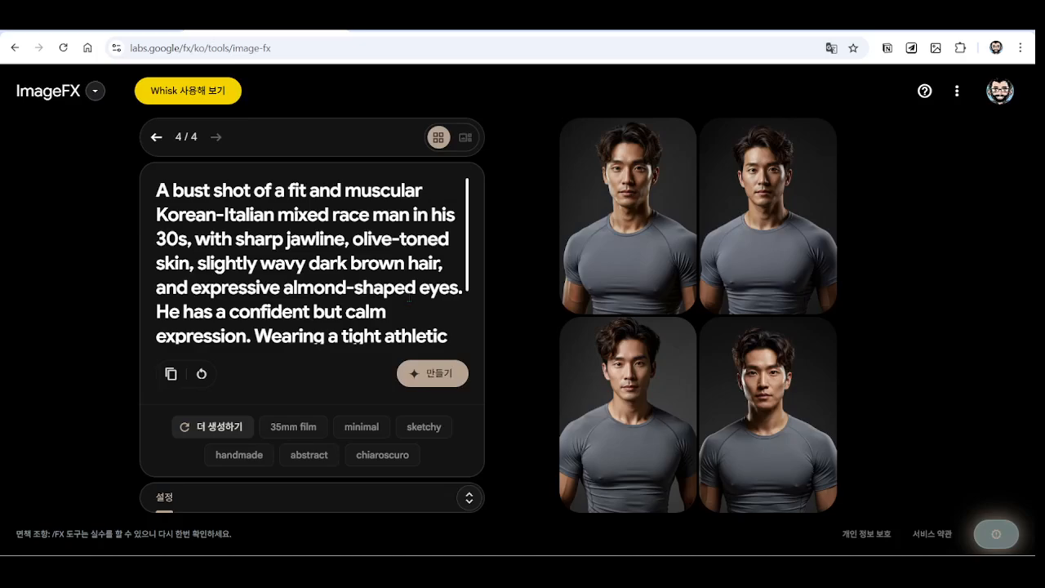
Check the locked seed and 16:9 ratio, and replace the whole ImageFX prompt with the copied Eiffel Tower version
{"action": "scroll", "coordinate": [379, 261], "scroll_direction": "down", "scroll_amount": 2}
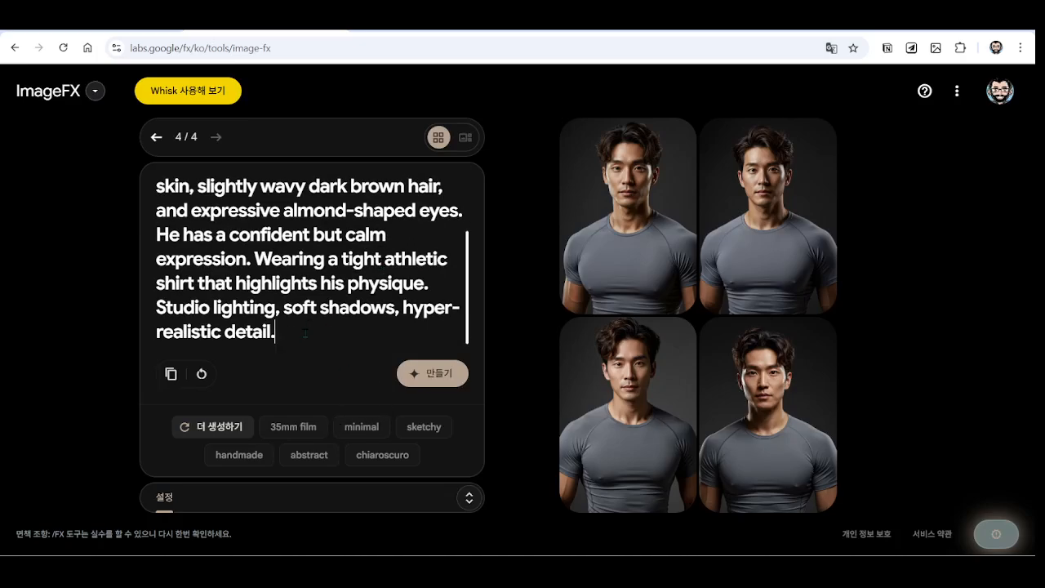
{"action": "left_click", "coordinate": [468, 498]}
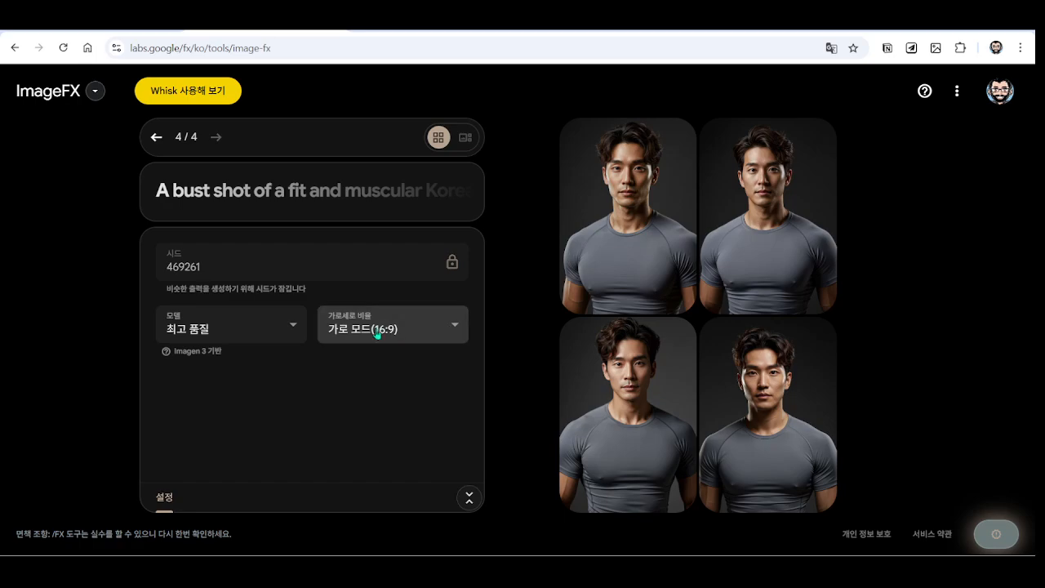
{"action": "left_click", "coordinate": [469, 497]}
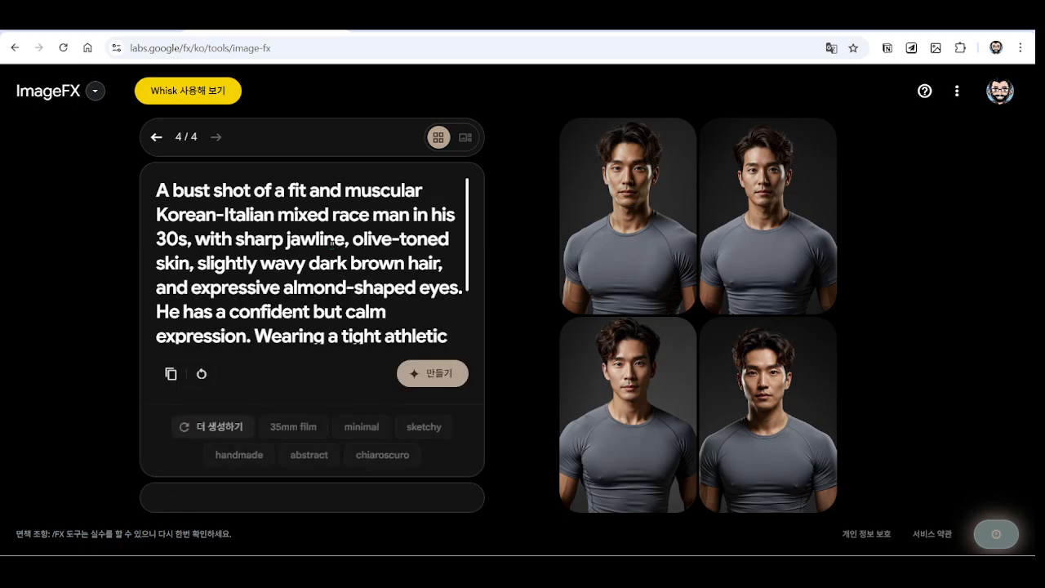
{"action": "key", "text": "ctrl+a"}
{"action": "type", "text": "A bust shot of a fit and muscular Korean-Italian mixed race man in his 30s, with sharp jawline, olive-toned skin, slightly wavy dark brown hair, and expressive almond-shaped eyes. He has a confident but calm expression. Wearing a luxurious Italian tailored suit with a slim fit, detailed fabric texture. Standing in front of the Eiffel Tower with soft daylight and slightly blurred background. Studio-quality lighting, hyper-realistic detail, consistent facial structure."}
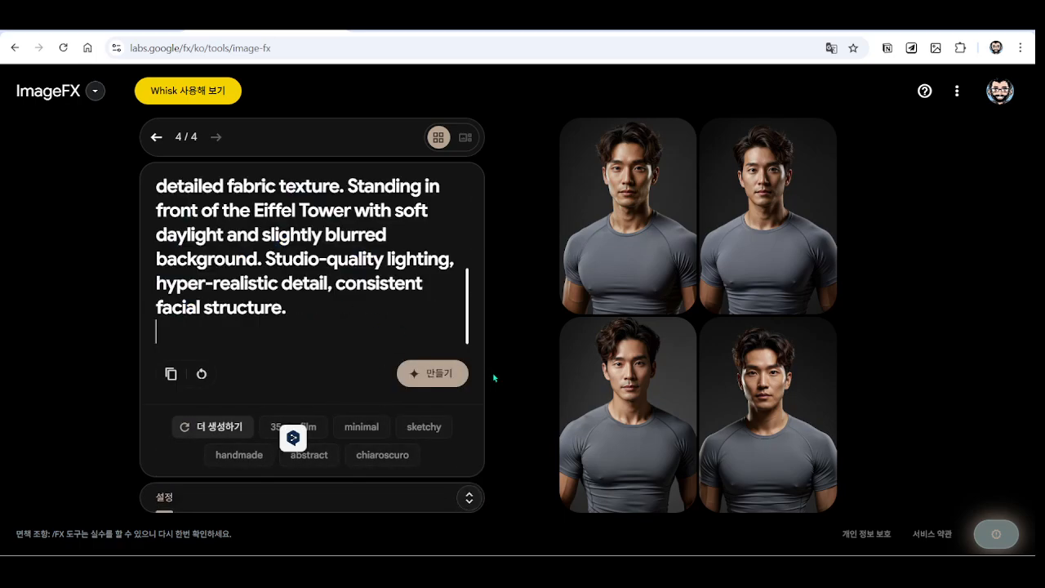
Generate the Eiffel Tower suit images and compare them with the previous athletic-shirt set
{"action": "scroll", "coordinate": [448, 380], "scroll_direction": "up", "scroll_amount": 5}
{"action": "left_click", "coordinate": [447, 381]}
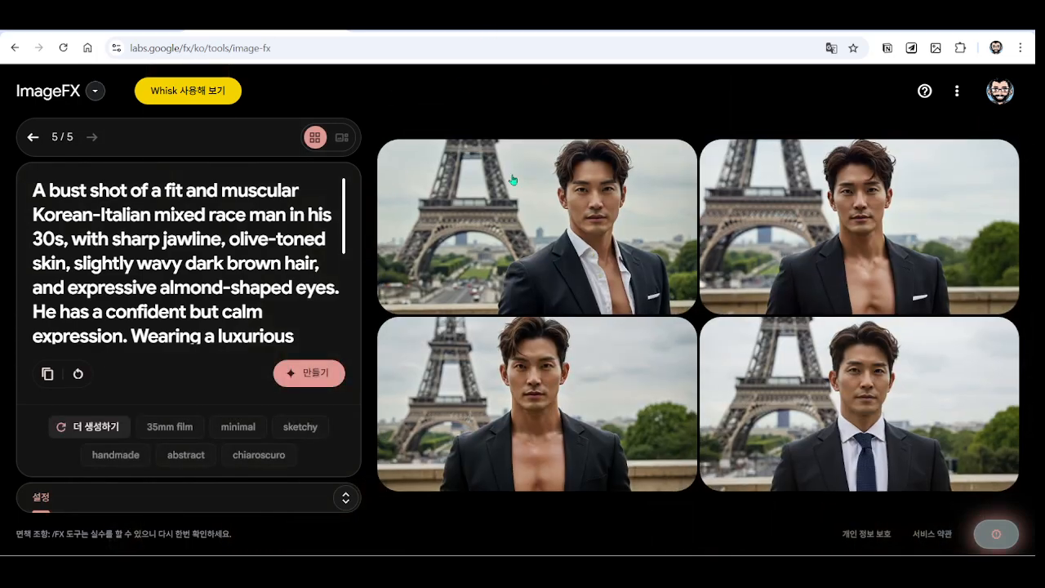
{"action": "left_click", "coordinate": [32, 137]}
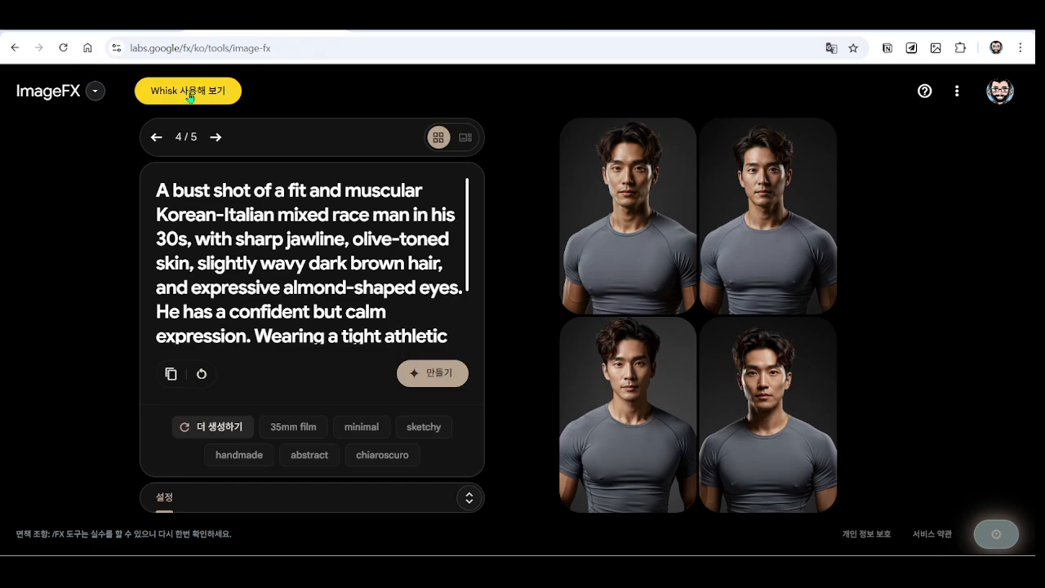
{"action": "left_click", "coordinate": [214, 138]}
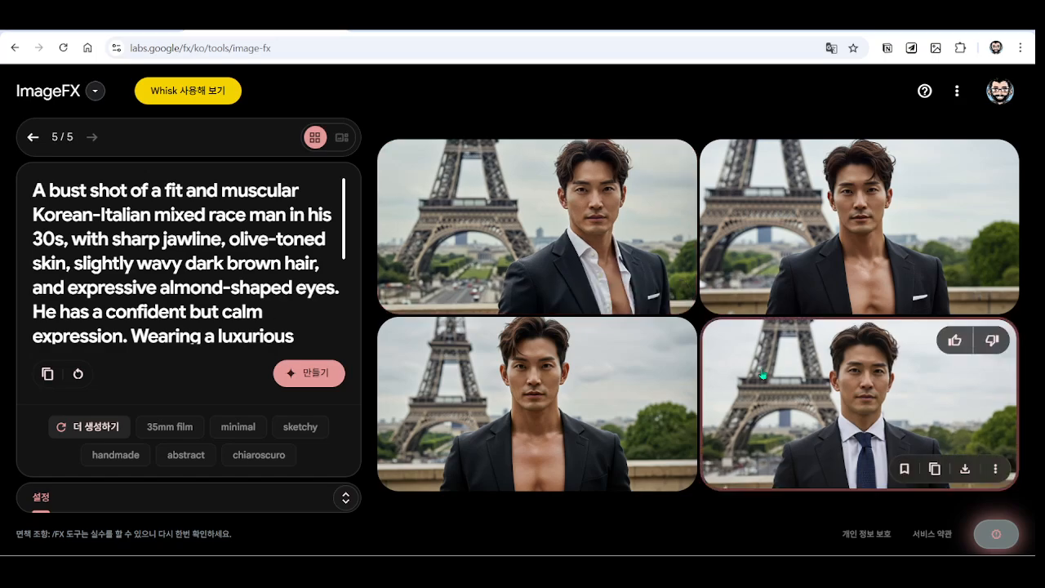
{"action": "left_click", "coordinate": [34, 138]}
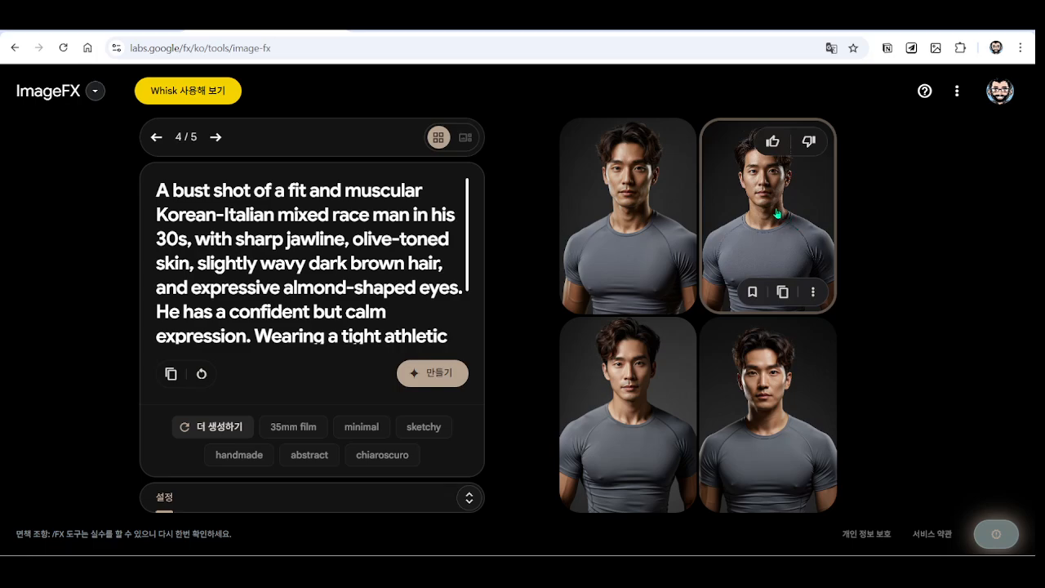
Enlarge the second athletic-shirt portrait and view the four Eiffel Tower images one by one at full size
{"action": "left_click", "coordinate": [747, 204]}
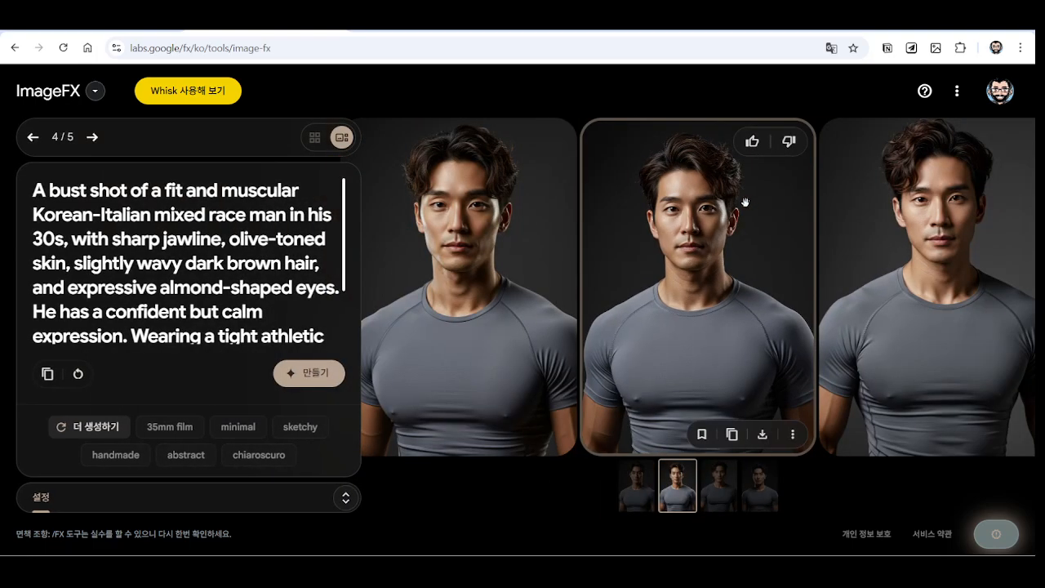
{"action": "right_click", "coordinate": [676, 237]}
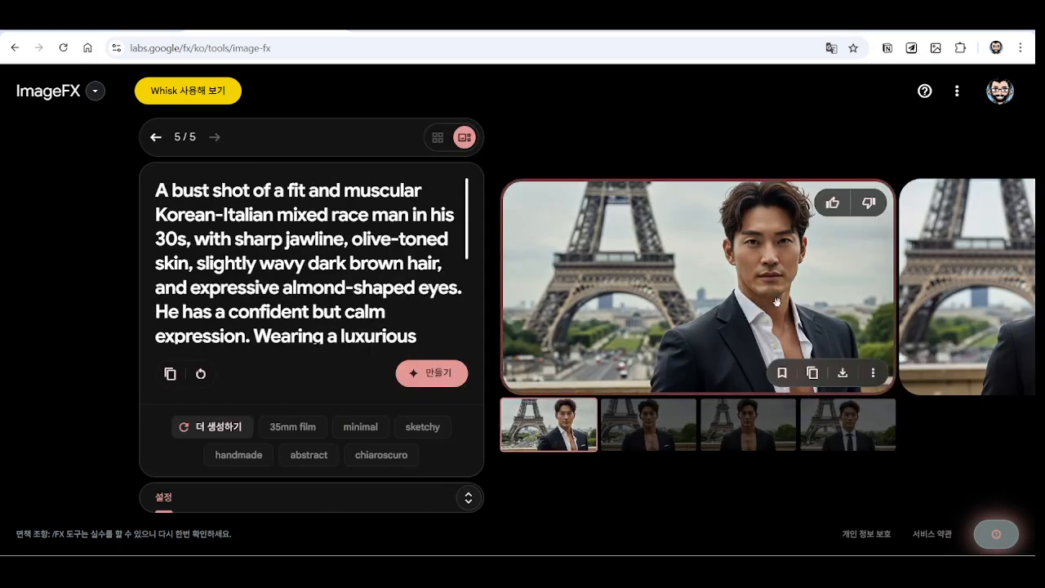
{"action": "left_click", "coordinate": [633, 425]}
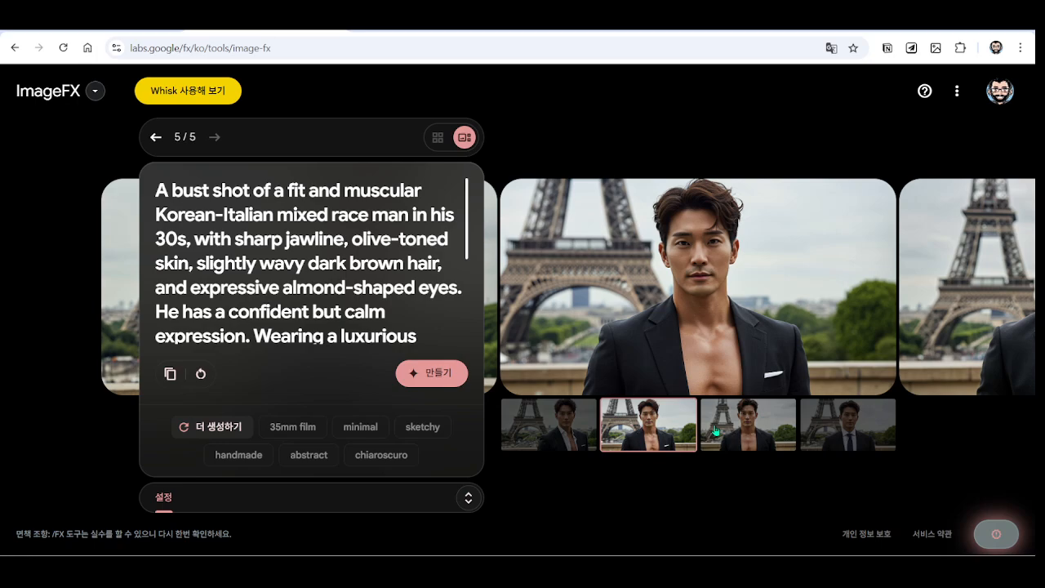
{"action": "left_click", "coordinate": [716, 431]}
{"action": "left_click", "coordinate": [845, 425]}
{"action": "left_click", "coordinate": [621, 433]}
{"action": "left_click", "coordinate": [553, 433]}
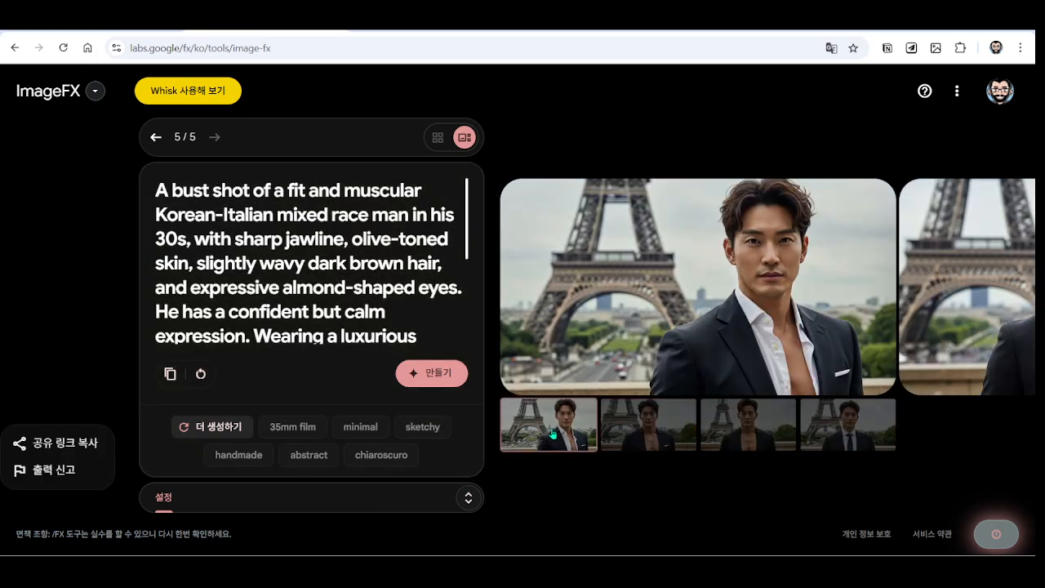
Download the second portrait of the athletic-shirt set and place the opened image side by side with the browser
{"action": "left_click", "coordinate": [155, 136]}
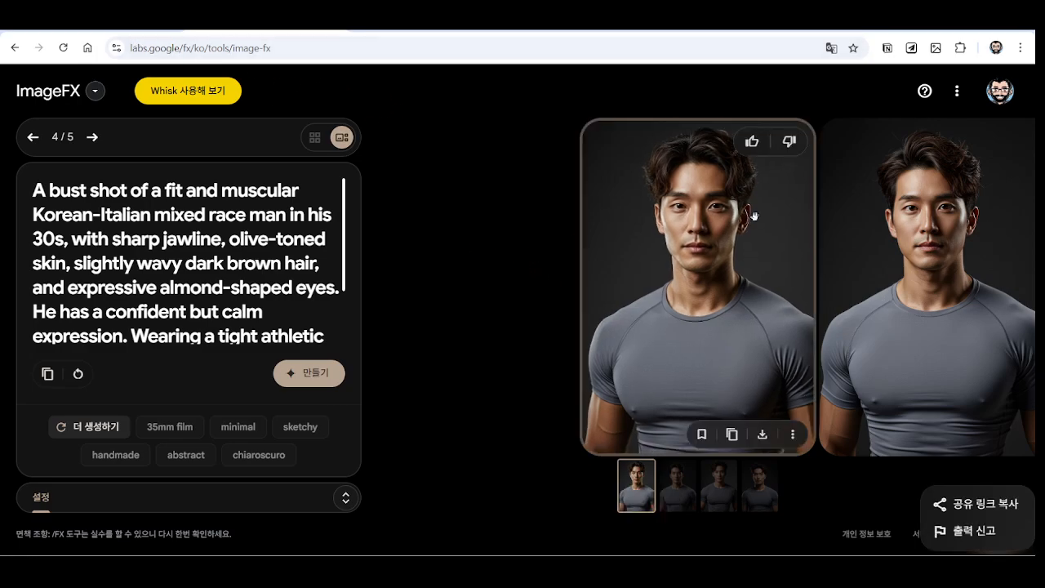
{"action": "left_click", "coordinate": [890, 236]}
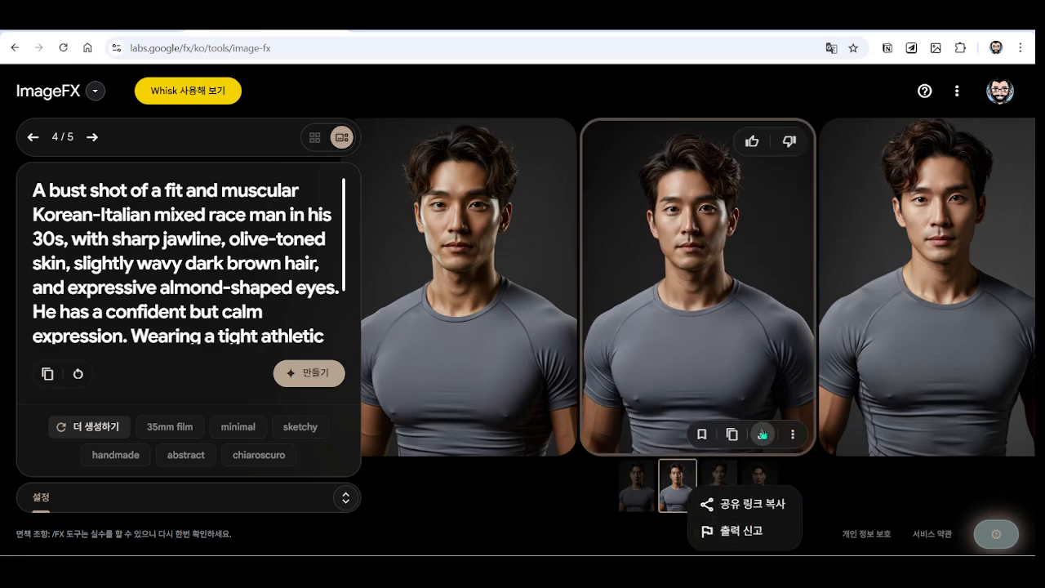
{"action": "left_click", "coordinate": [763, 436]}
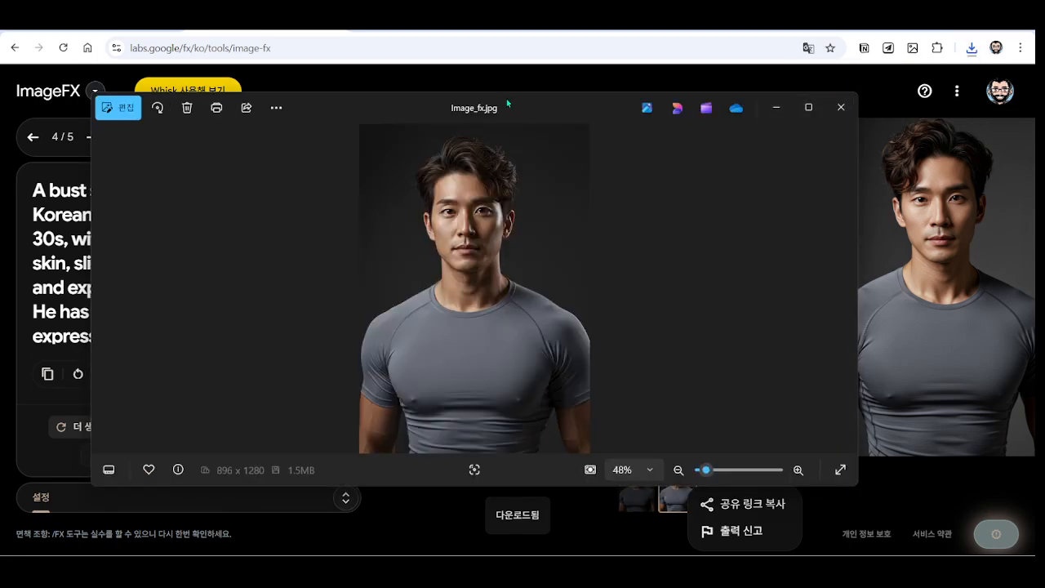
{"action": "key", "text": "super+Left"}
{"action": "left_click", "coordinate": [668, 115]}
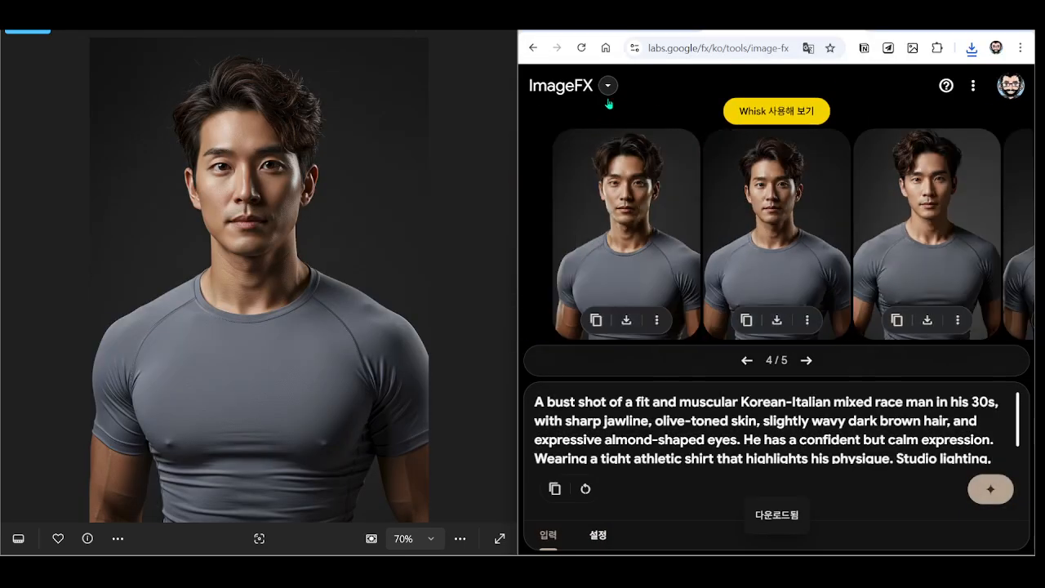
Compare the downloaded portrait with the Eiffel Tower set and its prompt in the side-by-side view
{"action": "left_click", "coordinate": [806, 360]}
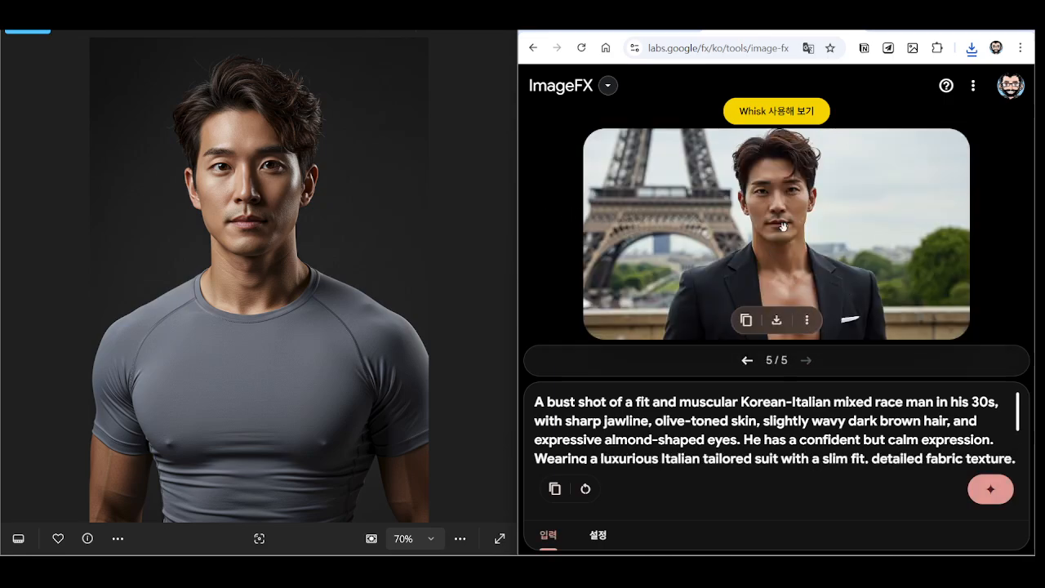
{"action": "key", "text": "super+Up"}
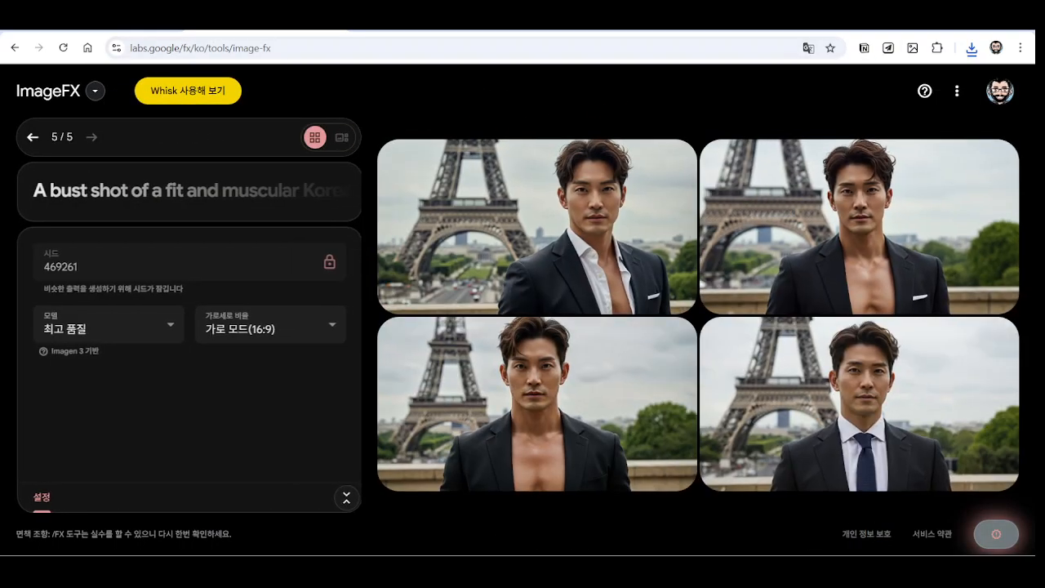
{"action": "left_click_drag", "start_coordinate": [598, 31], "coordinate": [265, 139]}
{"action": "left_click_drag", "start_coordinate": [431, 143], "coordinate": [1034, 176]}
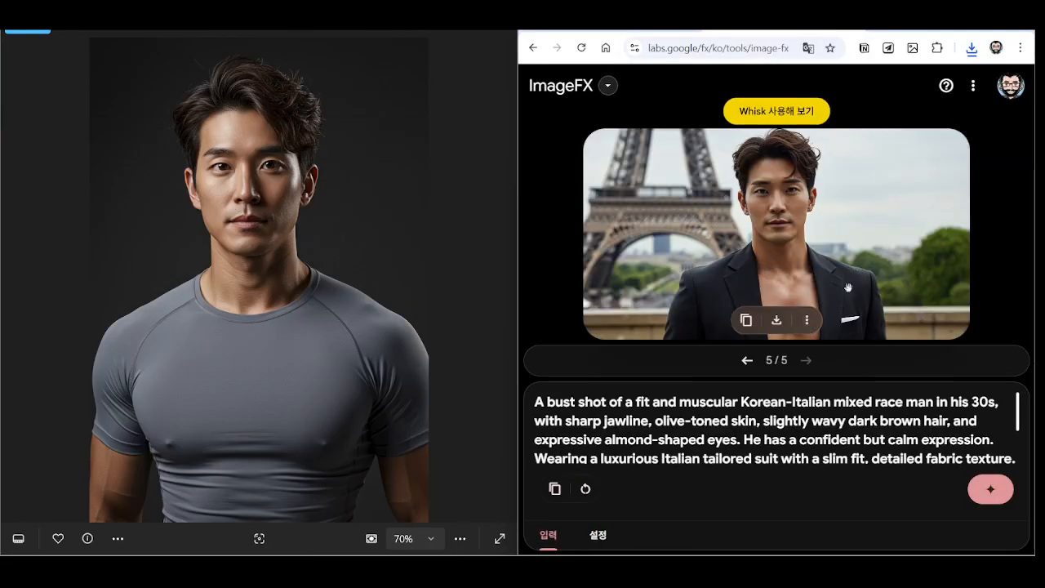
{"action": "scroll", "coordinate": [924, 477], "scroll_direction": "down", "scroll_amount": 2}
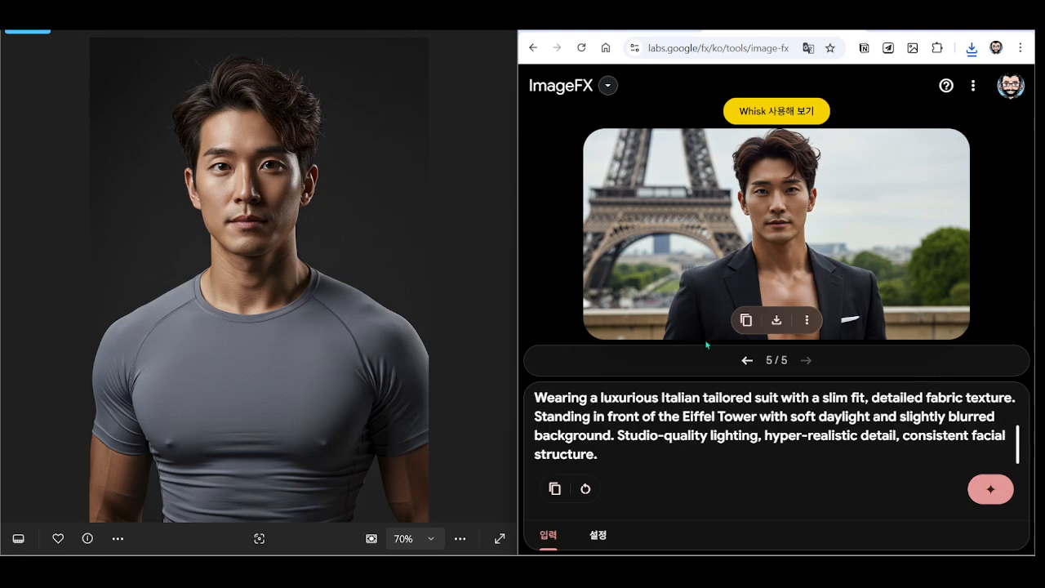
Widen the browser beside the portrait and bring up the Eiffel Tower image with the navy tie for comparison
{"action": "left_click_drag", "start_coordinate": [520, 136], "coordinate": [357, 139]}
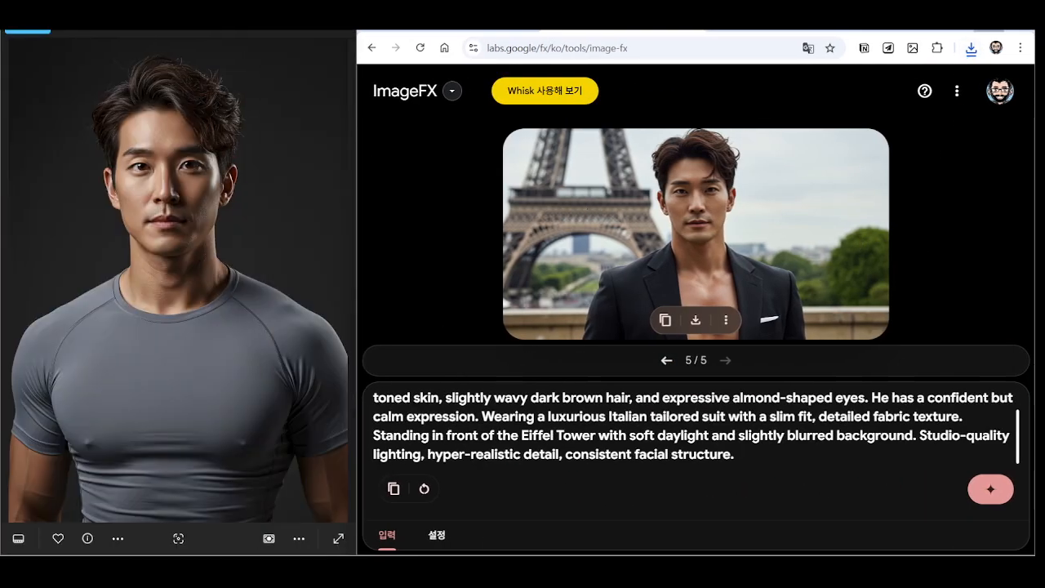
{"action": "left_click", "coordinate": [989, 30]}
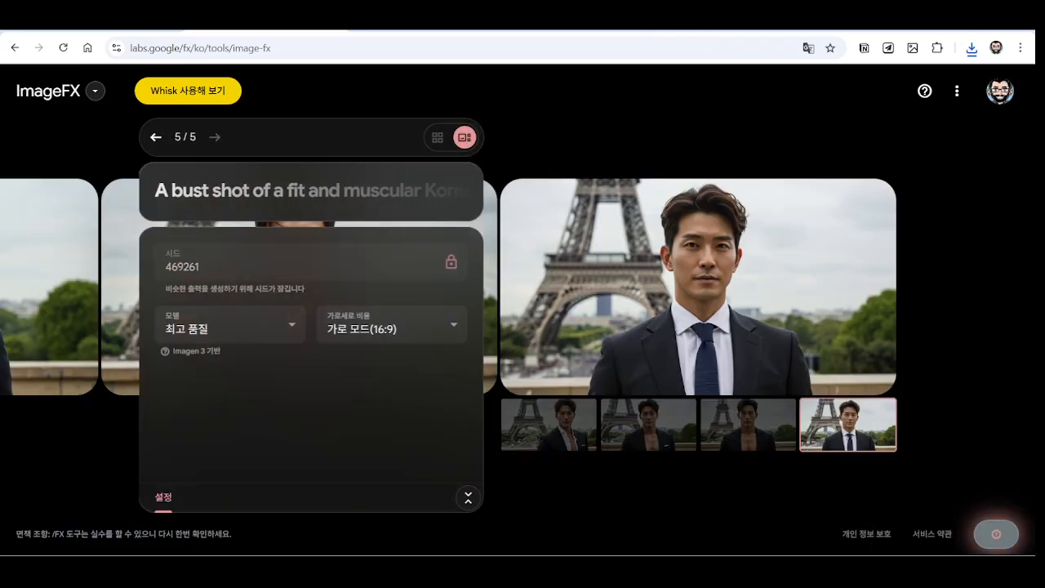
{"action": "left_click_drag", "start_coordinate": [656, 30], "coordinate": [327, 143]}
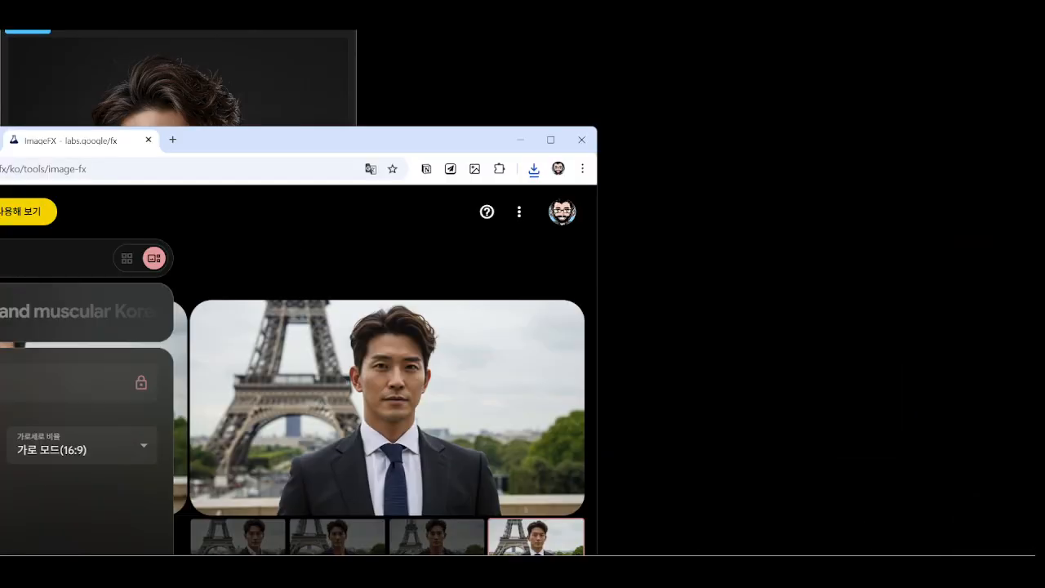
{"action": "left_click_drag", "start_coordinate": [433, 146], "coordinate": [1037, 181]}
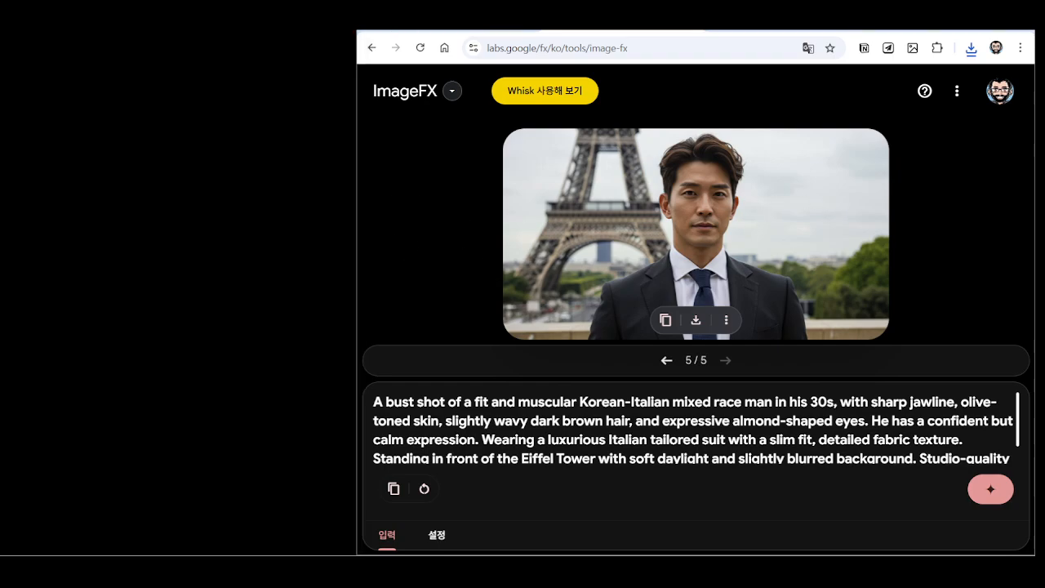
Switch to ChatGPT, close the downloaded portrait's viewer and maximize the browser window
{"action": "key", "text": "ctrl+Tab"}
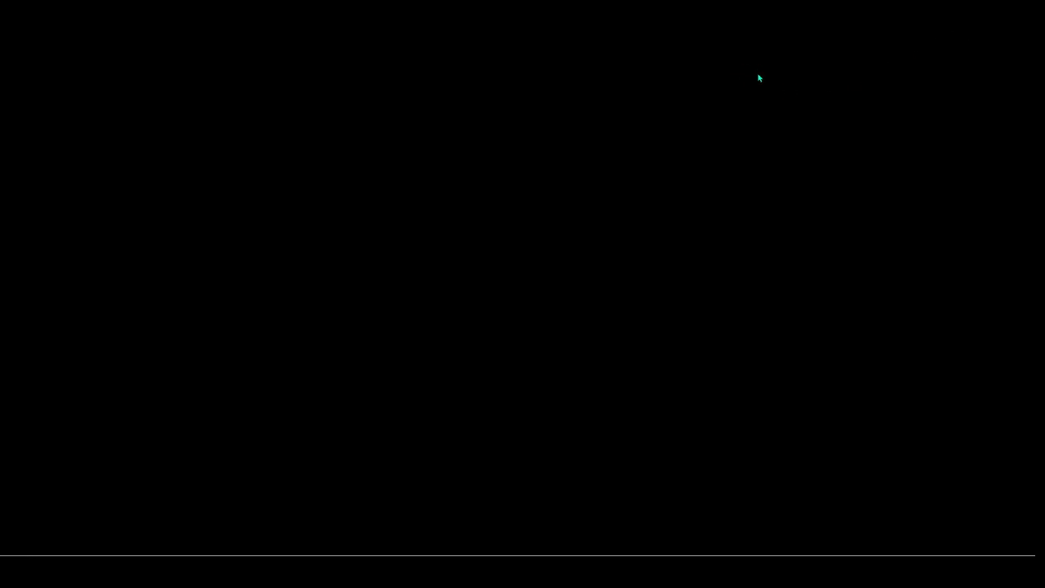
{"action": "mouse_move", "coordinate": [411, 572]}
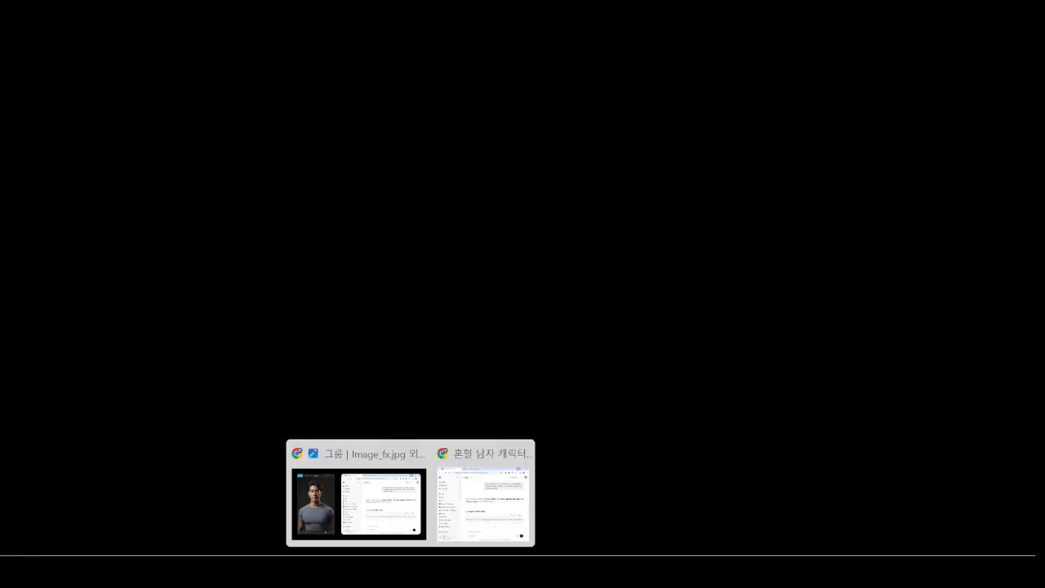
{"action": "left_click", "coordinate": [378, 480]}
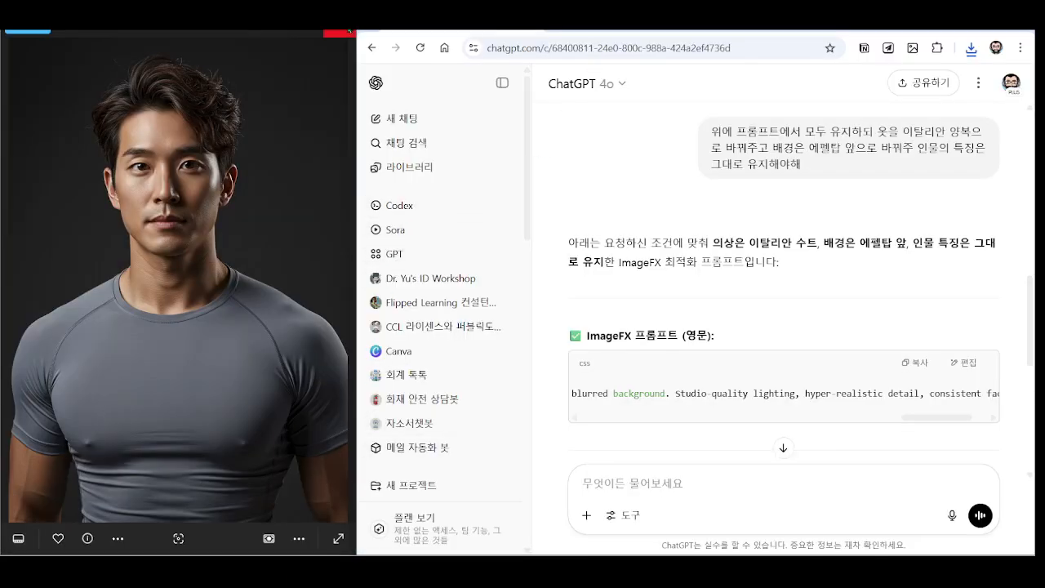
{"action": "left_click", "coordinate": [339, 33]}
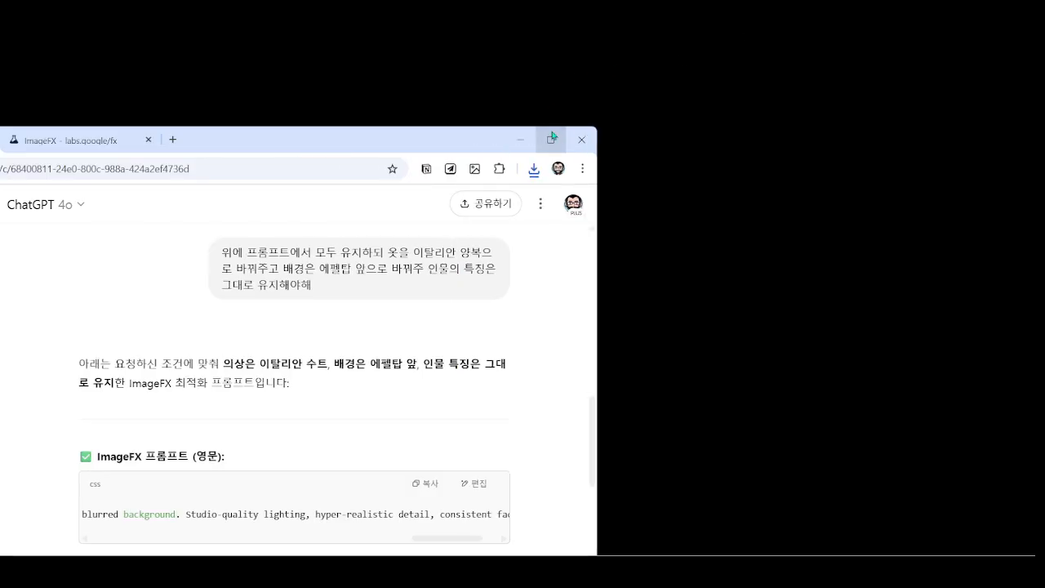
{"action": "left_click", "coordinate": [552, 135]}
Ask ChatGPT for a prompt with only the character description and no clothes: "캐릭터 묘사만 해주고 옷등은 빼줘"
{"action": "scroll", "coordinate": [485, 468], "scroll_direction": "down", "scroll_amount": 5}
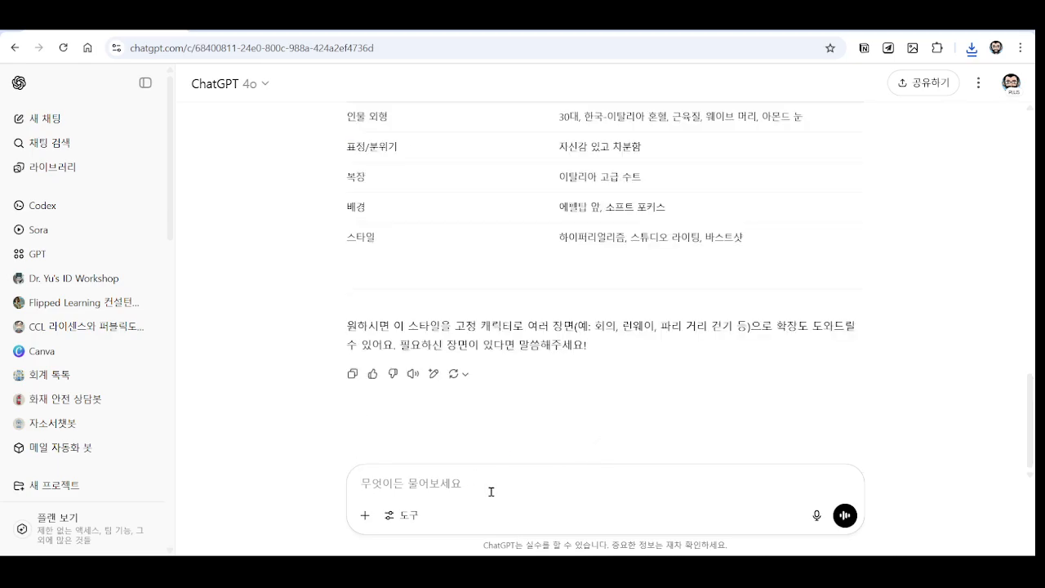
{"action": "type", "text": "캐릭터"}
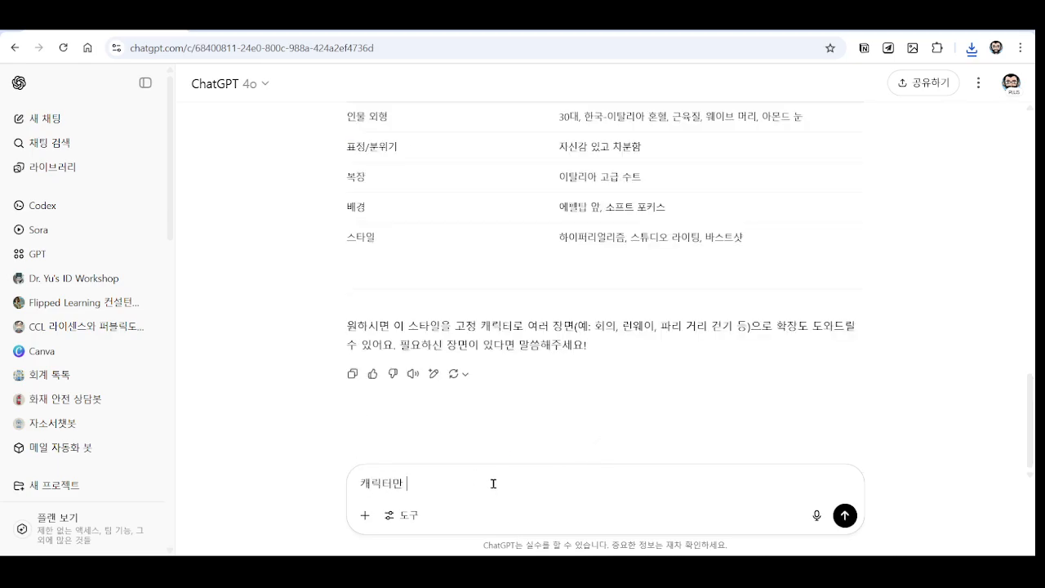
{"action": "type", "text": " 묘사만 해줘"}
{"action": "type", "text": "고 옷등은 빼주"}
{"action": "key", "text": "Return"}
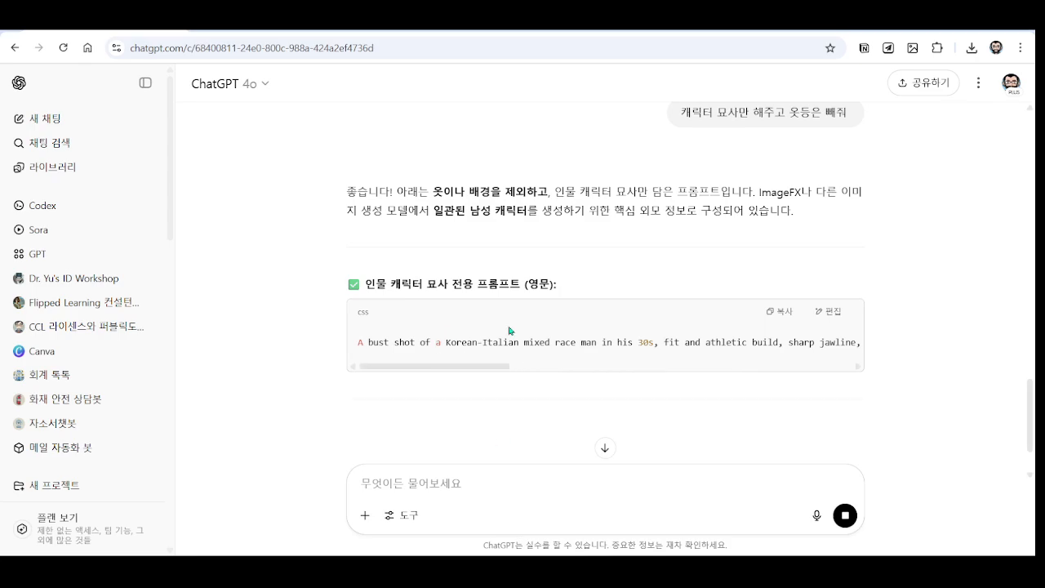
Copy the English character-only prompt from the reply and switch to ImageFX
{"action": "left_click_drag", "start_coordinate": [486, 366], "coordinate": [346, 355]}
{"action": "left_click", "coordinate": [780, 311]}
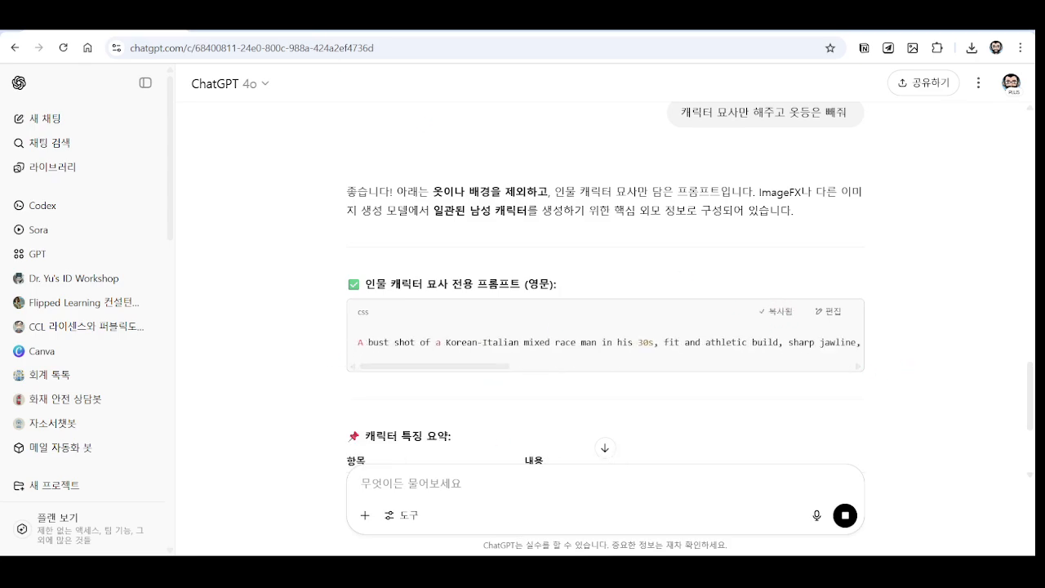
{"action": "left_click", "coordinate": [266, 31]}
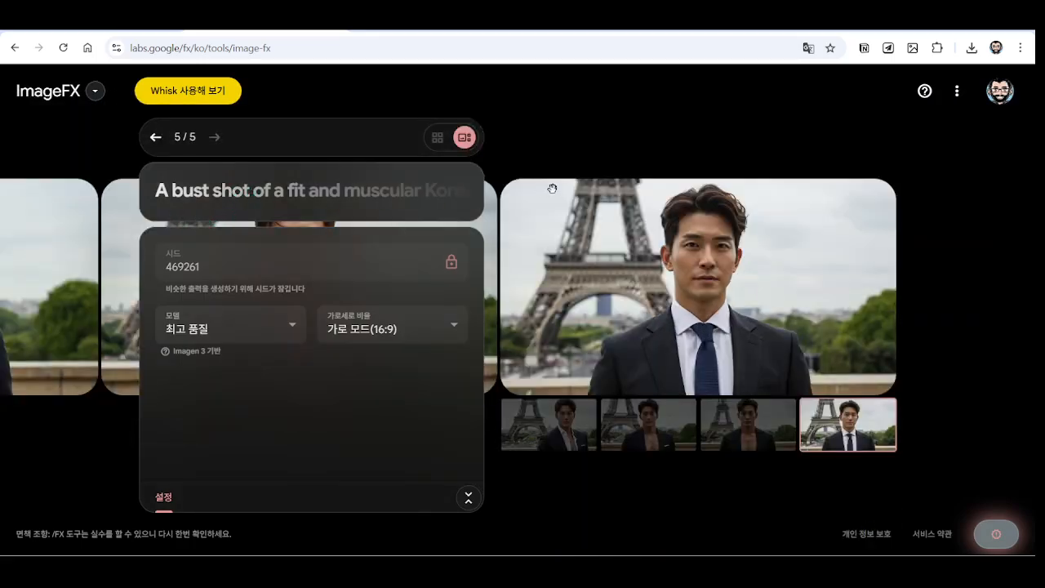
Return to the grid view, replace the whole ImageFX prompt with the copied character-only description and generate the images
{"action": "left_click", "coordinate": [440, 137]}
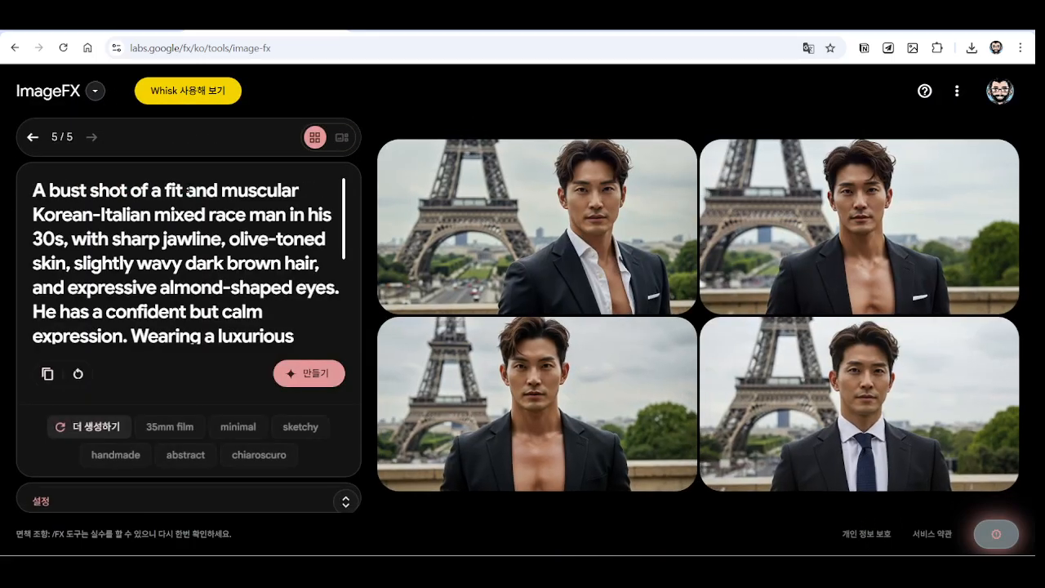
{"action": "key", "text": "ctrl+a"}
{"action": "left_click", "coordinate": [154, 243]}
{"action": "key", "text": "ctrl+a"}
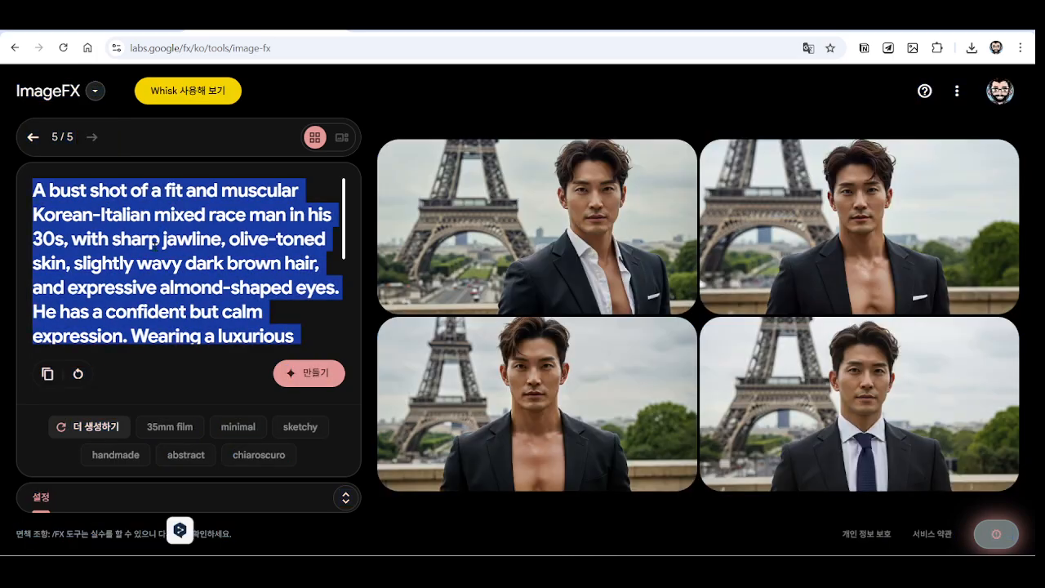
{"action": "key", "text": "ctrl+v"}
{"action": "left_click", "coordinate": [305, 378]}
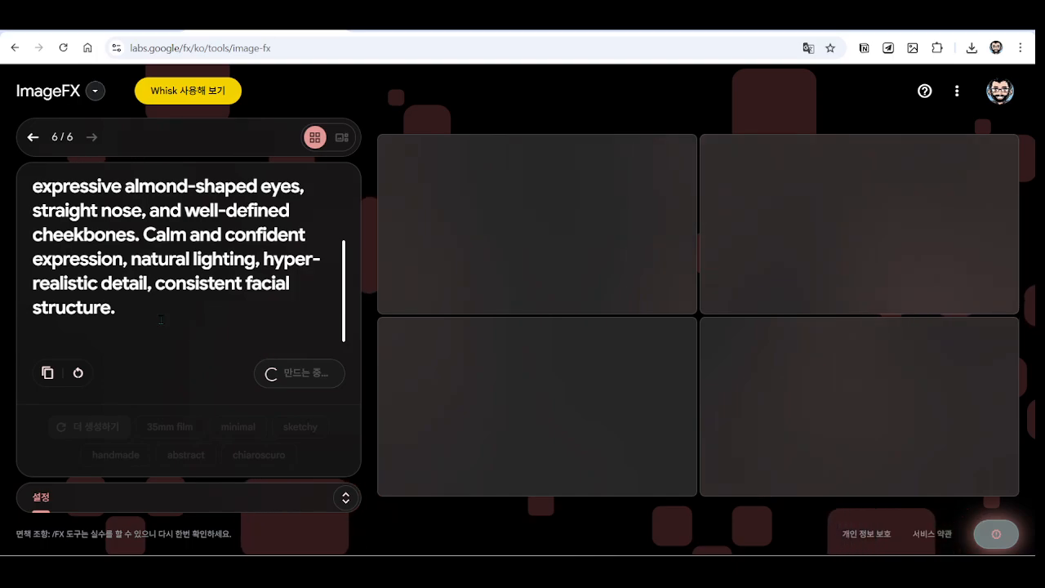
Check the seed lock and aspect ratio used for the running generation, and switch back to ChatGPT
{"action": "left_click", "coordinate": [345, 498]}
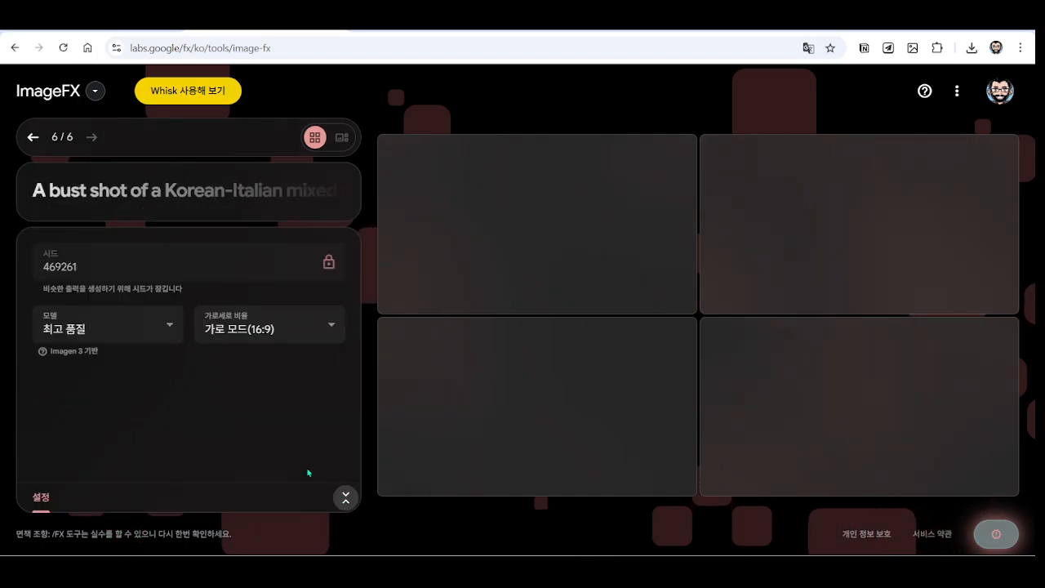
{"action": "left_click", "coordinate": [346, 497]}
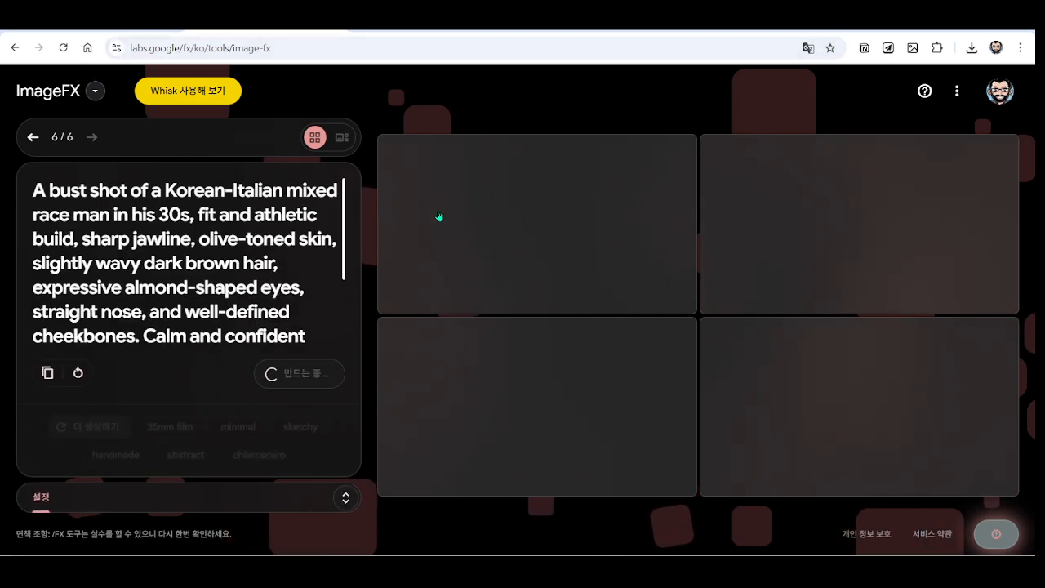
{"action": "key", "text": "ctrl+Tab"}
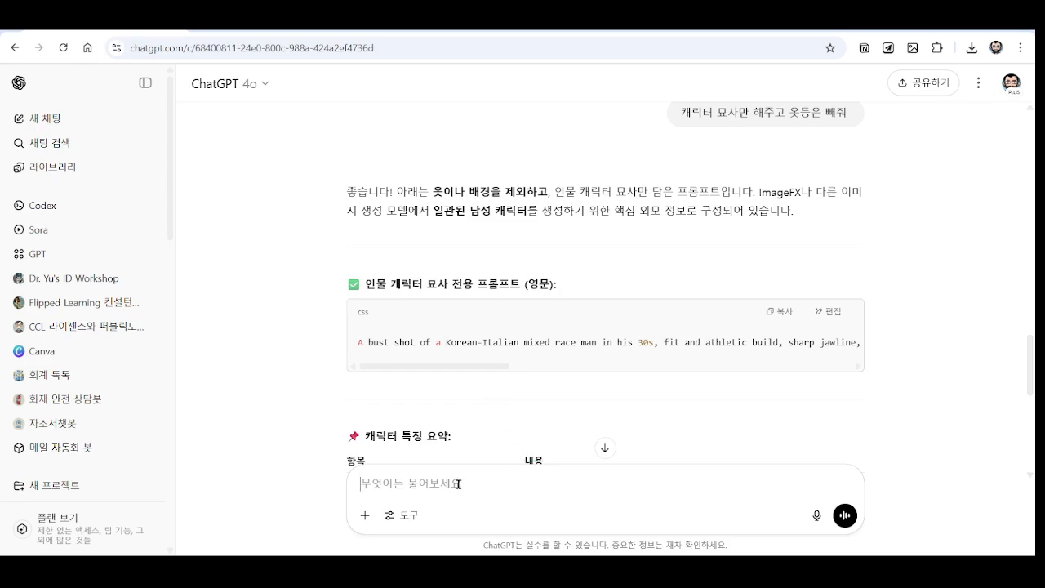
Ask ChatGPT for a background-and-action-only prompt: "배경과 동작만 프롬프트로 만들어줘 바닷가에서 책을 들고 있다. 옷은 비치패션 이다."
{"action": "type", "text": "웨"}
{"action": "key", "text": "BackSpace"}
{"action": "type", "text": "배게"}
{"action": "type", "text": "과 동작만 "}
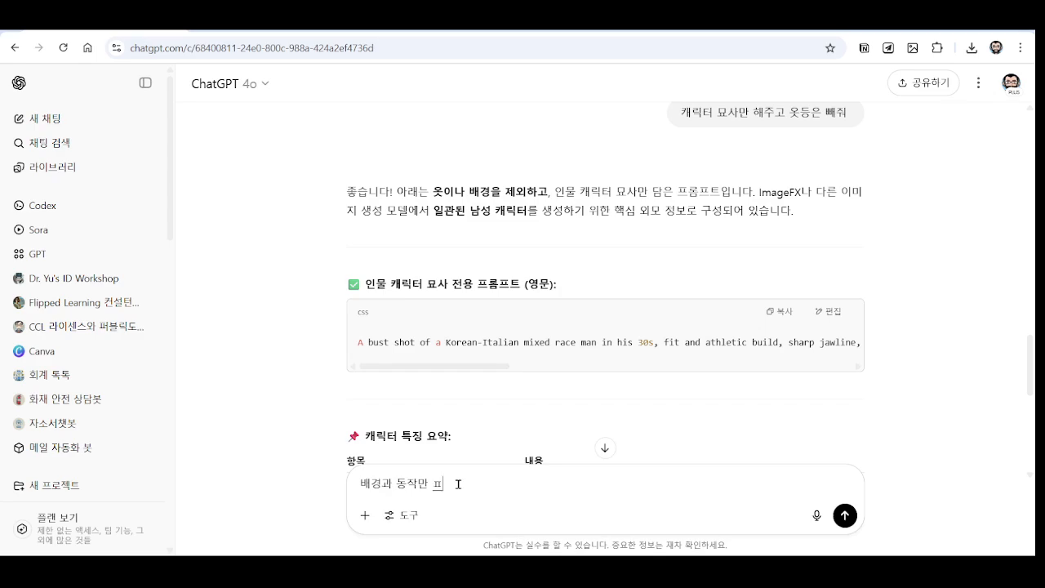
{"action": "type", "text": "프롬프트로 만들어주"}
{"action": "type", "text": "줘 비딧"}
{"action": "type", "text": "가에서 책을 들고 있다. 옷은 비"}
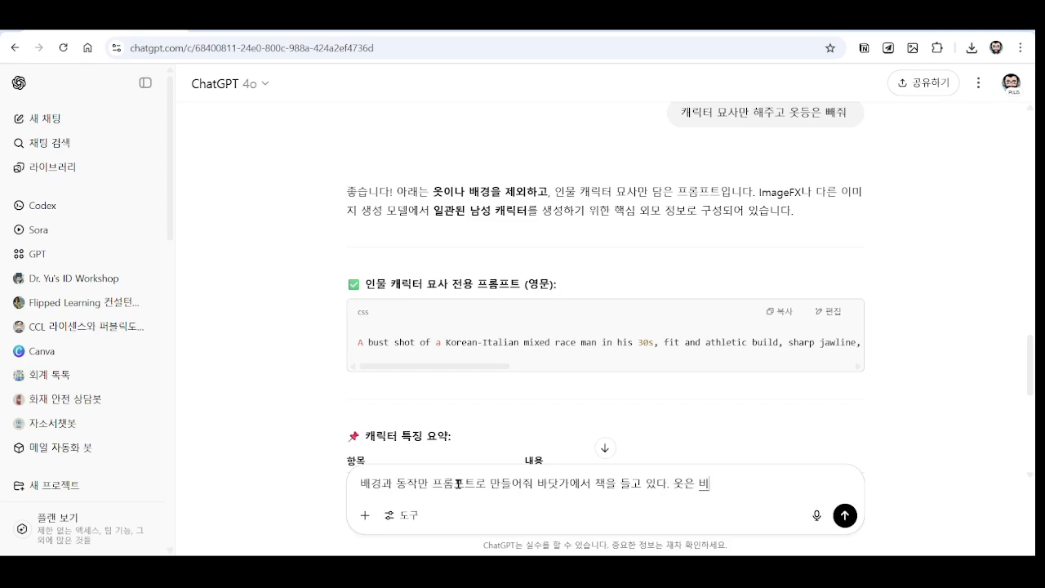
{"action": "type", "text": "치패션 이다."}
{"action": "key", "text": "Return"}
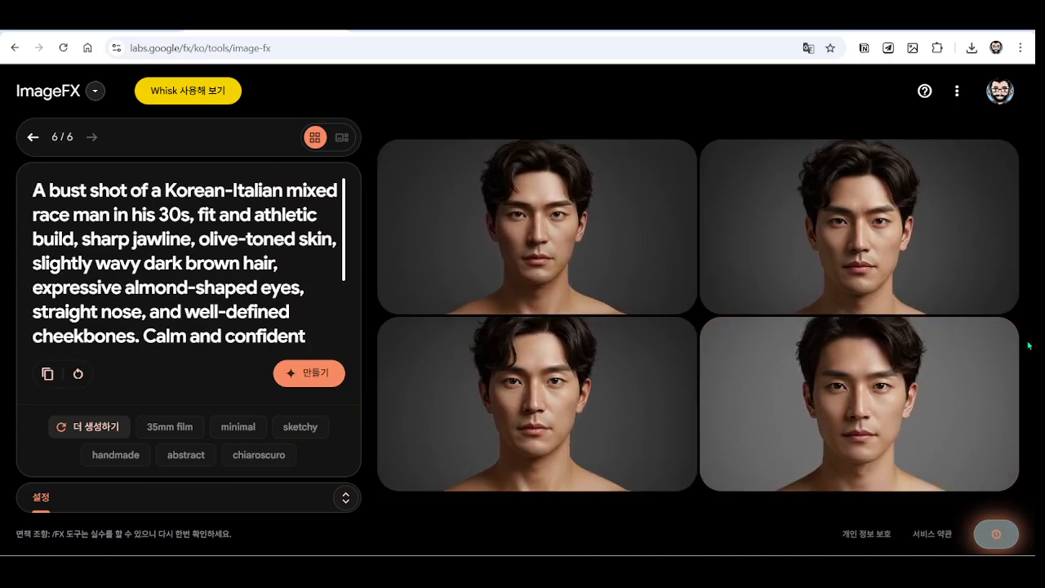
Copy ChatGPT's English beach scene prompt, append it after the character description in the ImageFX prompt and generate the images
{"action": "key", "text": "ctrl+shift+Tab"}
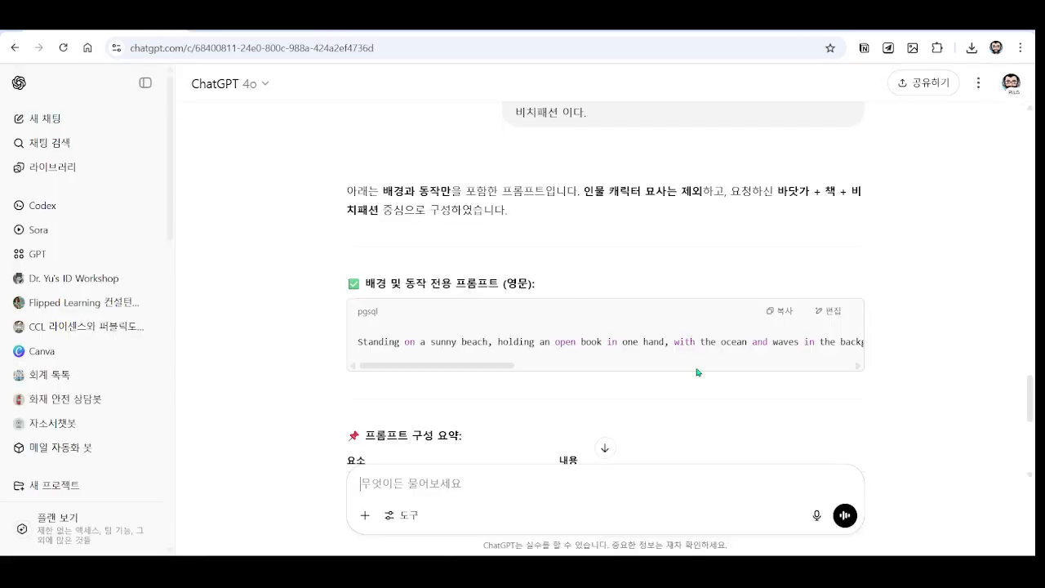
{"action": "left_click", "coordinate": [785, 311]}
{"action": "key", "text": "ctrl+Tab"}
{"action": "scroll", "coordinate": [281, 311], "scroll_direction": "down", "scroll_amount": 2}
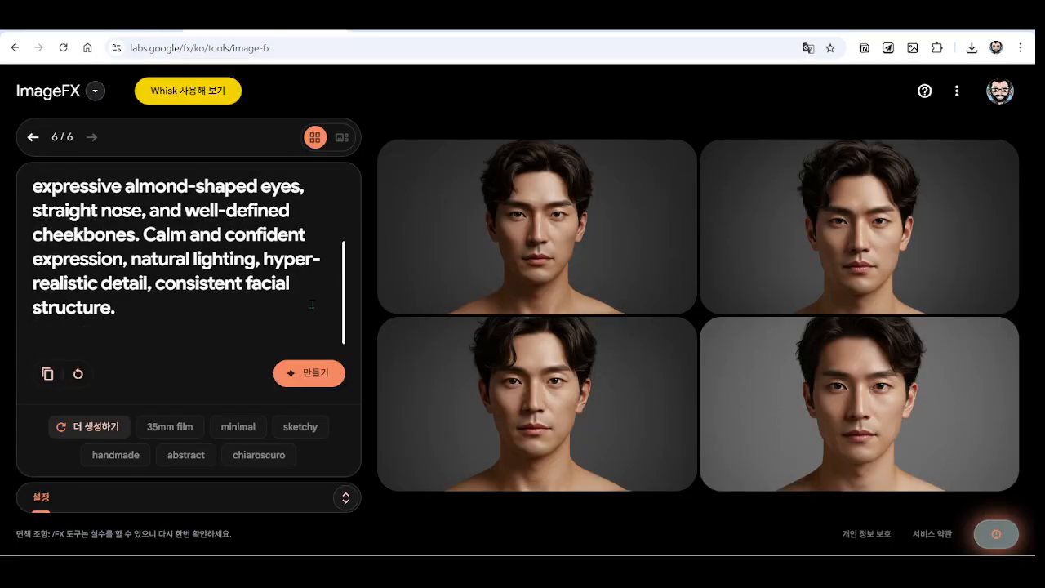
{"action": "key", "text": "ctrl+a"}
{"action": "key", "text": "ctrl+v"}
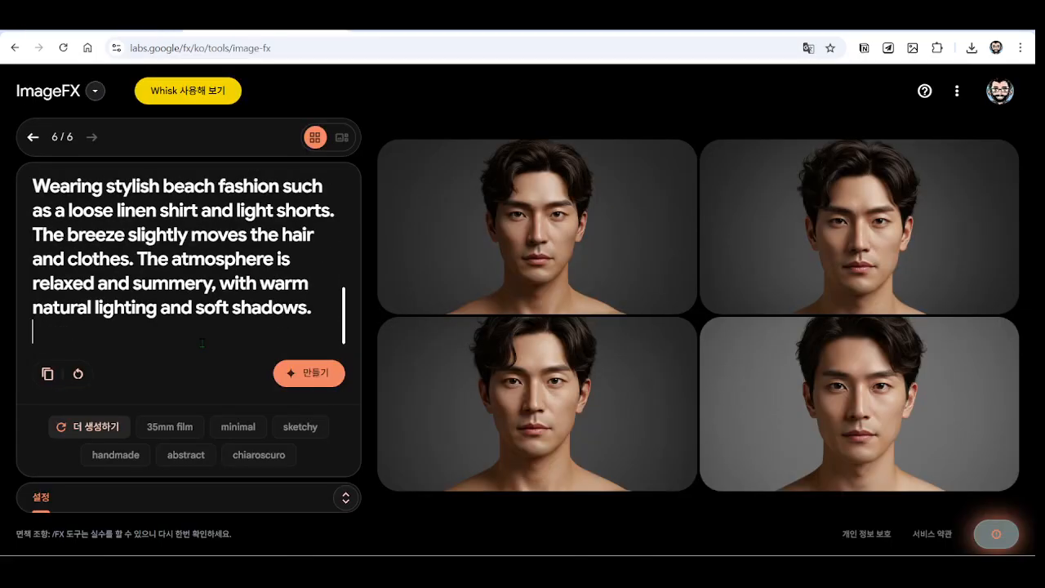
{"action": "left_click", "coordinate": [307, 374]}
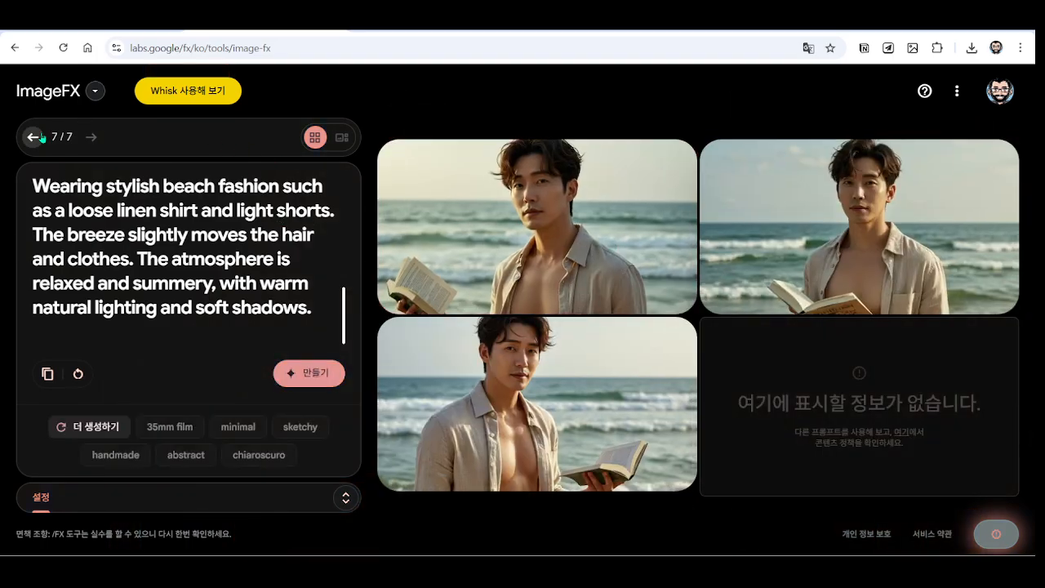
Download the first bare-shouldered portrait from the previous generation, open it and arrange it side by side with ImageFX
{"action": "left_click", "coordinate": [32, 138]}
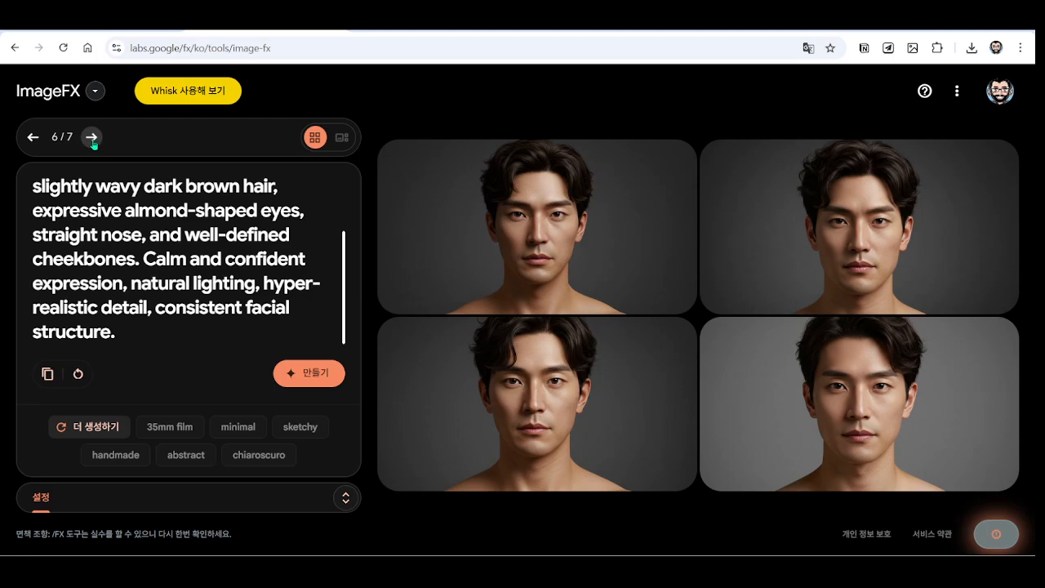
{"action": "left_click", "coordinate": [644, 292]}
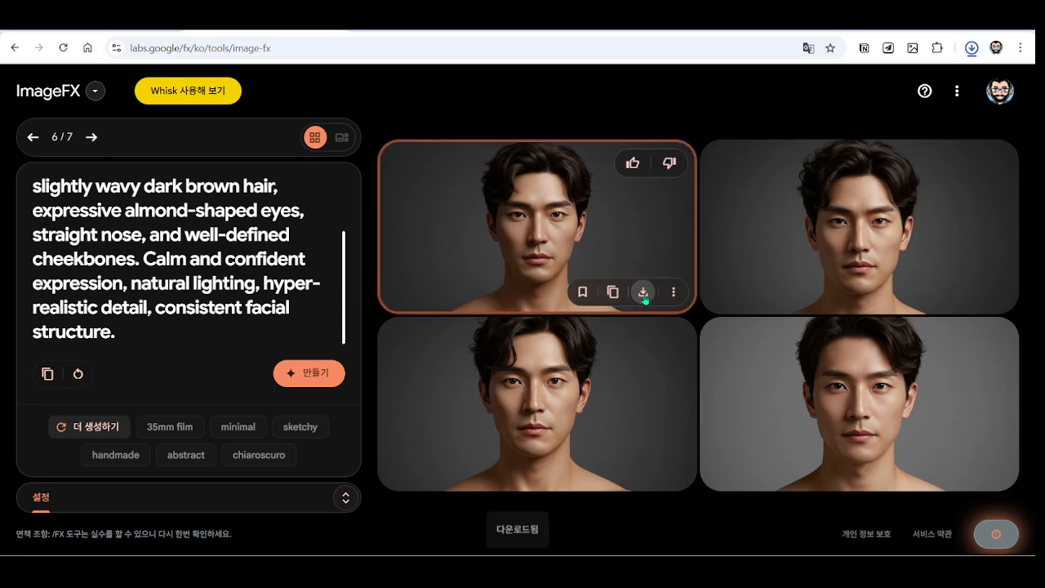
{"action": "left_click", "coordinate": [847, 85]}
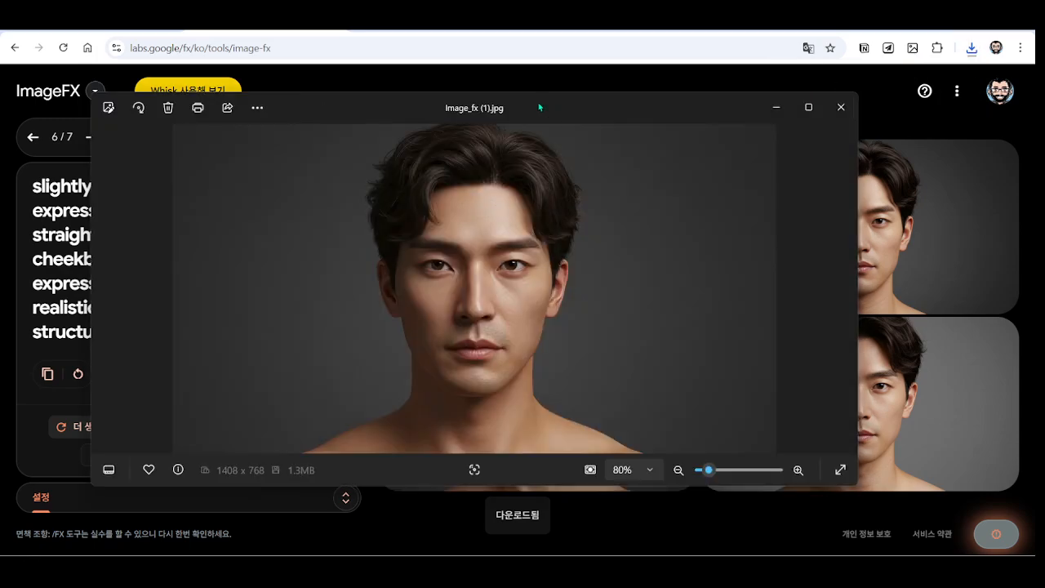
{"action": "left_click_drag", "start_coordinate": [539, 107], "coordinate": [2, 229]}
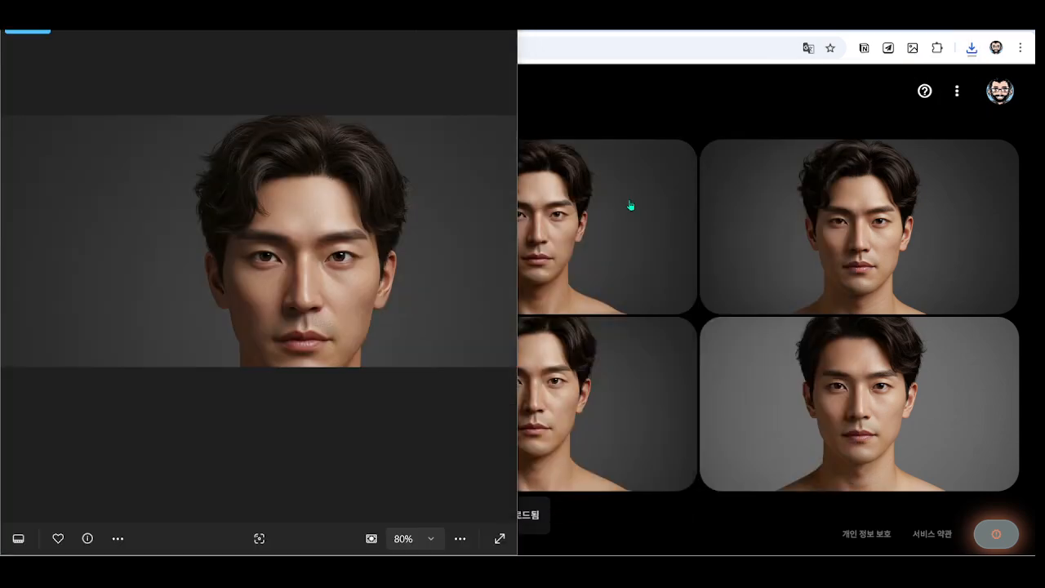
{"action": "left_click", "coordinate": [661, 113]}
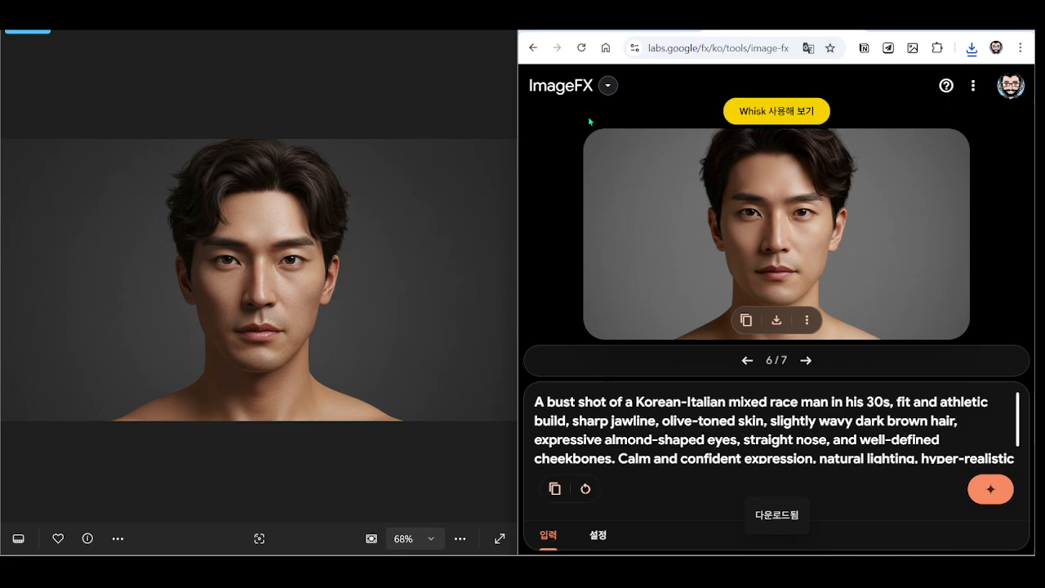
Show the newest beach generation beside the downloaded portrait, enlarge the first beach image and compare the faces
{"action": "left_click", "coordinate": [805, 360]}
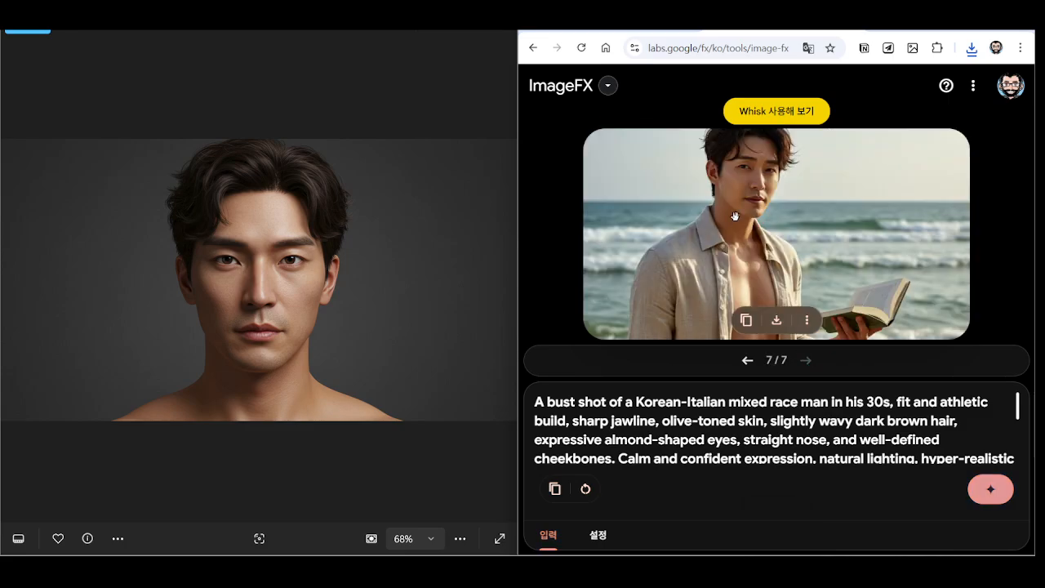
{"action": "left_click", "coordinate": [990, 31]}
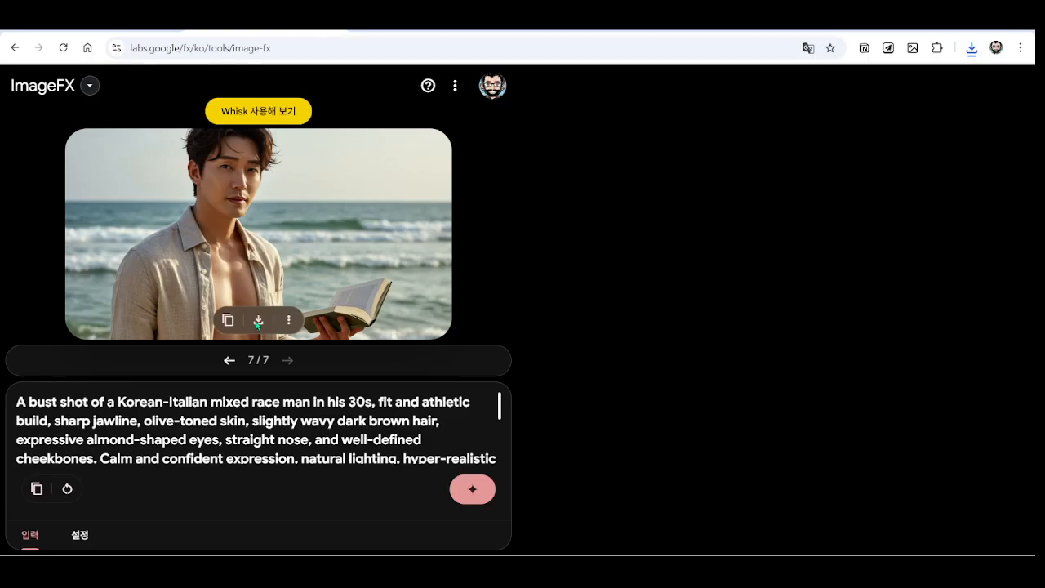
{"action": "left_click", "coordinate": [642, 168]}
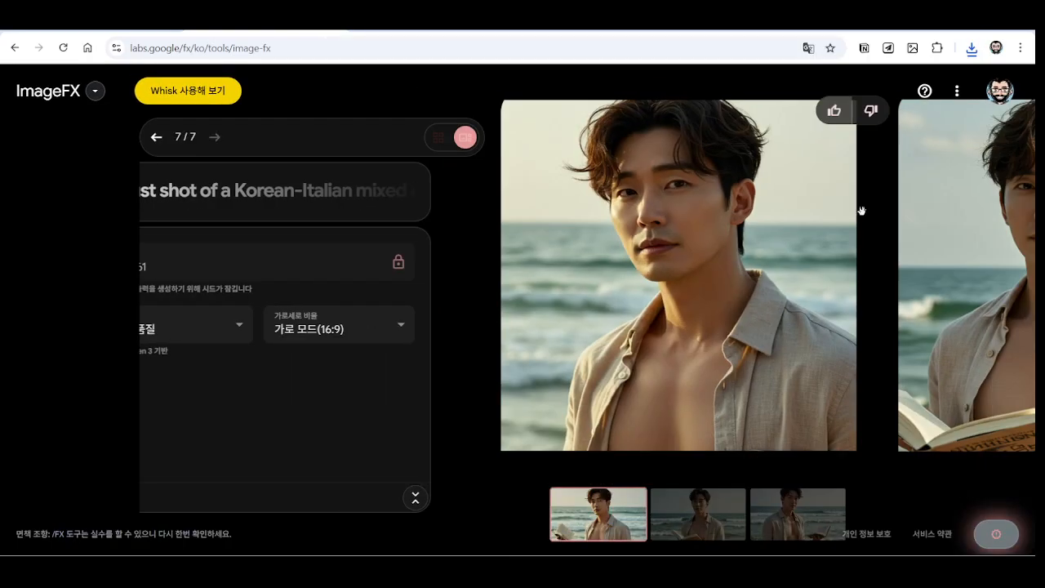
{"action": "left_click", "coordinate": [990, 31]}
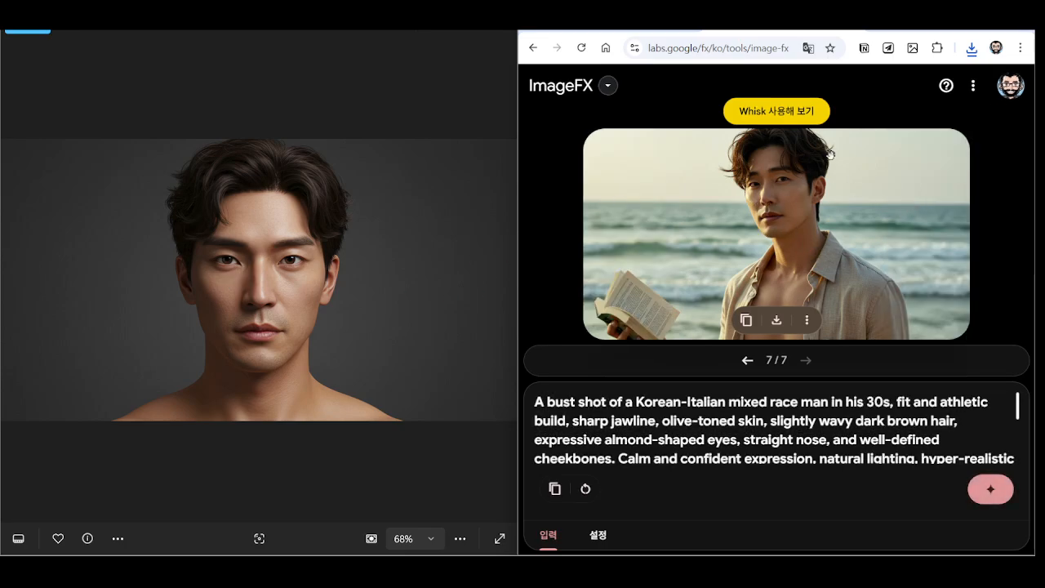
{"action": "mouse_move", "coordinate": [990, 31]}
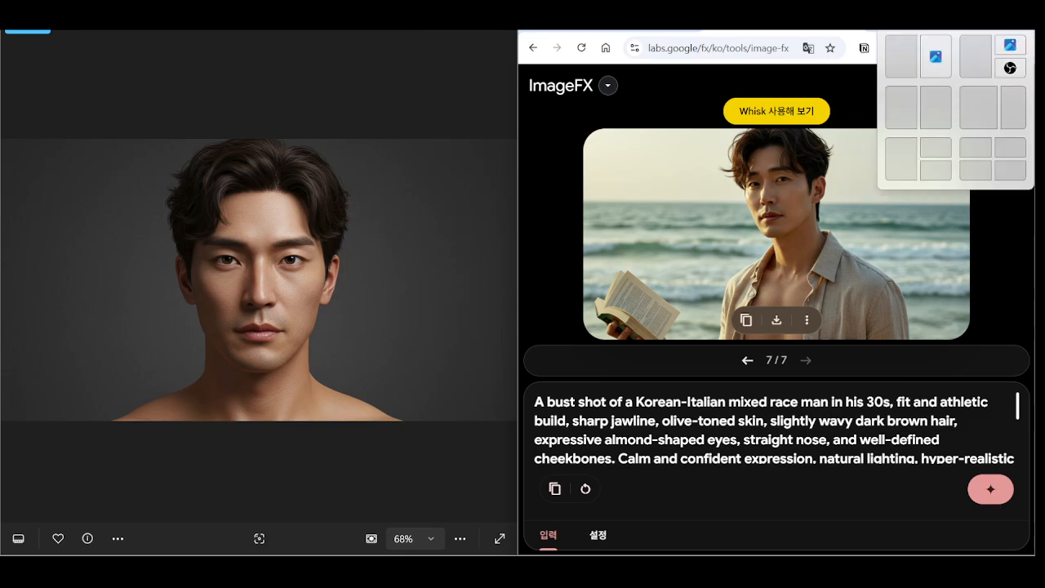
Switch to the ChatGPT conversation, maximize the window and draft a new scene request: "정중한 자리에서 양복을 입고 면접 대기를 하고 있다."
{"action": "left_click", "coordinate": [621, 31]}
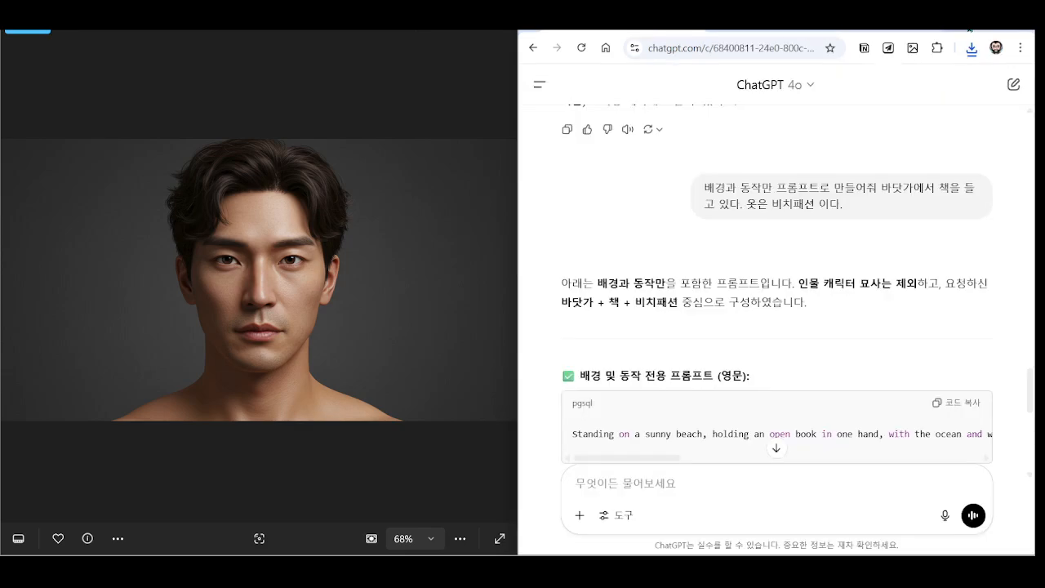
{"action": "left_click", "coordinate": [990, 31]}
{"action": "scroll", "coordinate": [398, 399], "scroll_direction": "down", "scroll_amount": 5}
{"action": "left_click", "coordinate": [481, 500]}
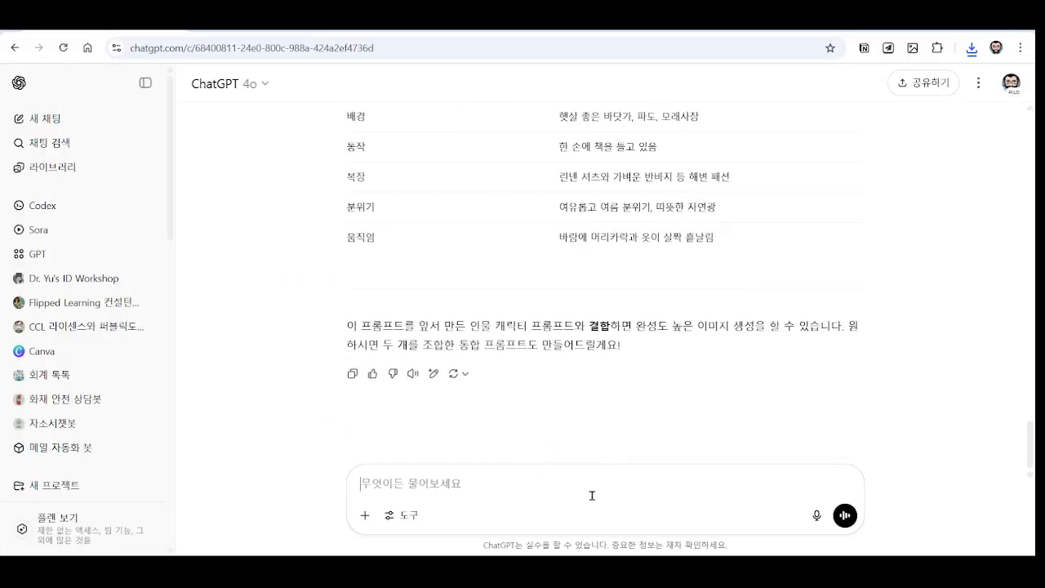
{"action": "type", "text": "지ㅣㅇ"}
{"action": "key", "text": "BackSpace"}
{"action": "key", "text": "BackSpace"}
{"action": "key", "text": "BackSpace"}
{"action": "type", "text": "주ㅡㅅ"}
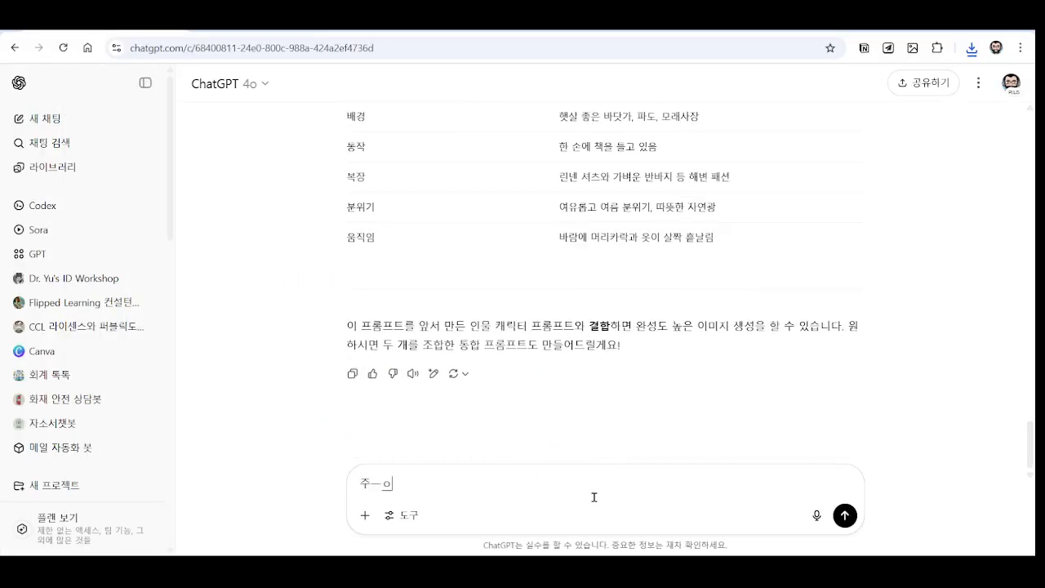
{"action": "key", "text": "BackSpace"}
{"action": "key", "text": "BackSpace"}
{"action": "key", "text": "BackSpace"}
{"action": "type", "text": "정중한 자리에"}
{"action": "type", "text": "서 "}
{"action": "type", "text": "한보"}
{"action": "type", "text": "양복을"}
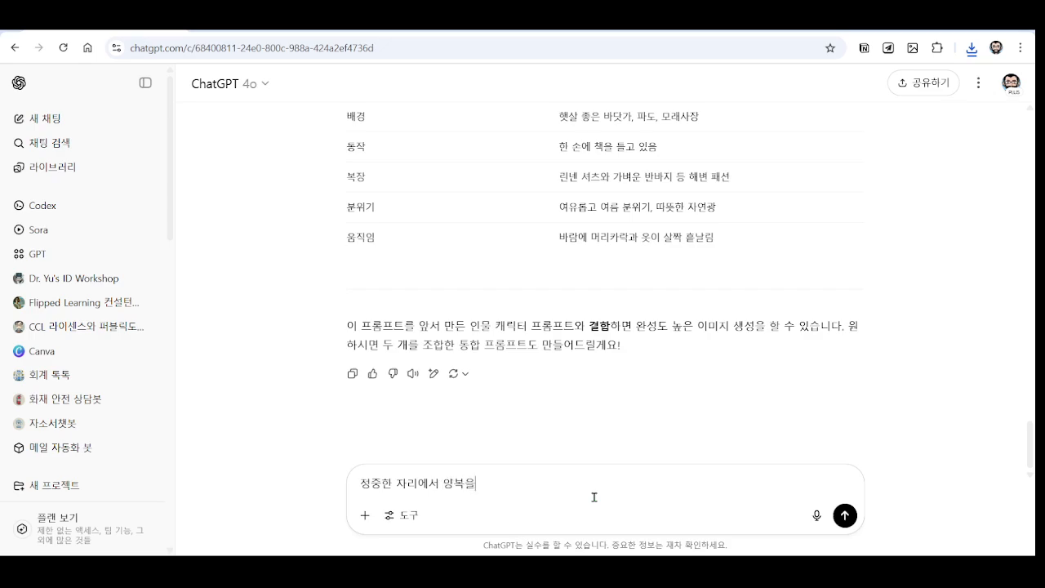
{"action": "type", "text": " 입ㄱ고 면지"}
{"action": "type", "text": "접 대기를 "}
{"action": "type", "text": "하고 있드"}
Replace the draft's opening location with "회사 복도에서", add "와이드샷" at the end and send the request
{"action": "left_click_drag", "start_coordinate": [454, 490], "coordinate": [338, 474]}
{"action": "key", "text": "BackSpace"}
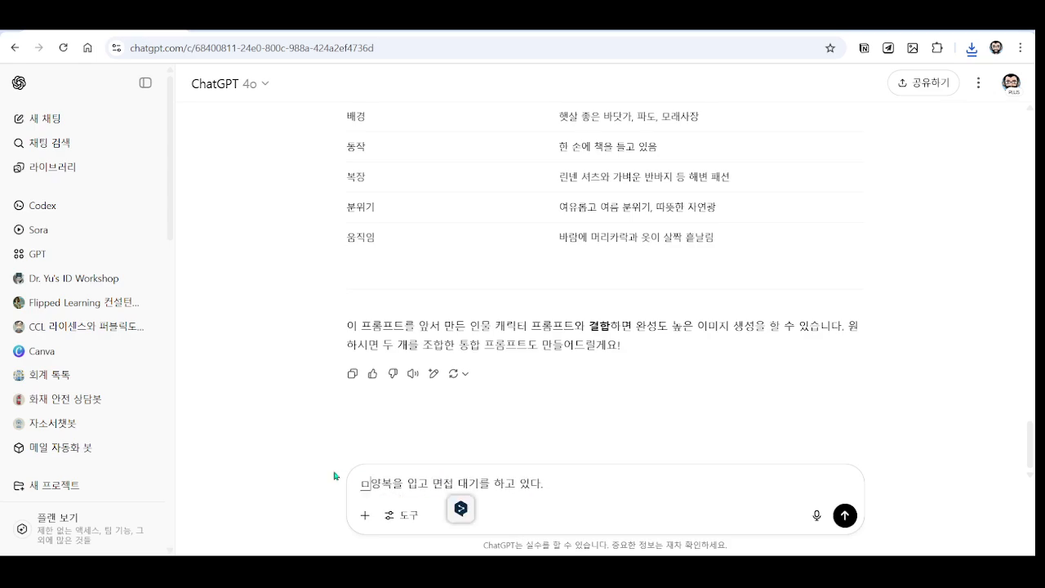
{"action": "type", "text": "면"}
{"action": "type", "text": "회사 복도에서"}
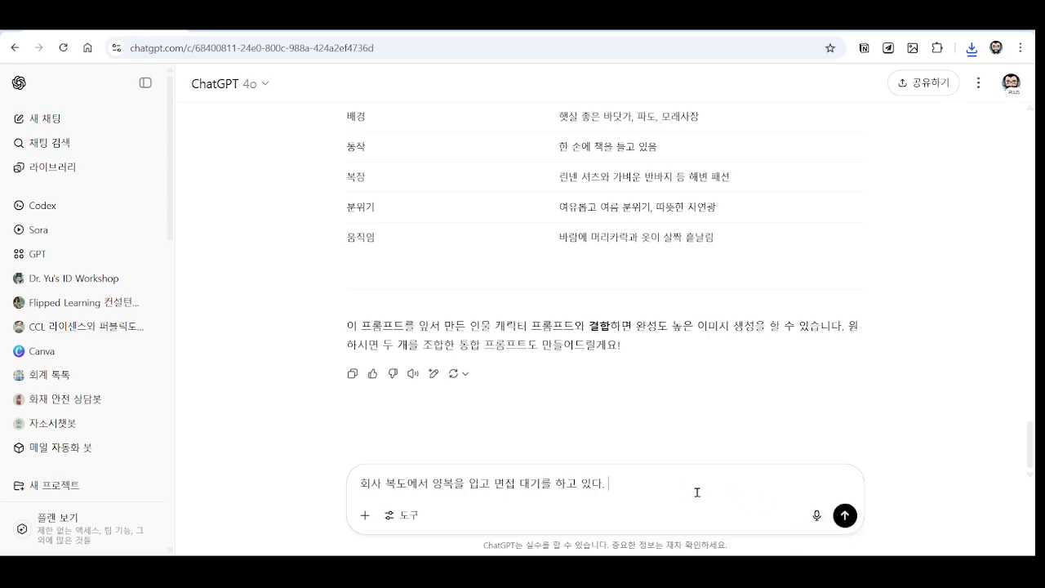
{"action": "type", "text": "샷"}
{"action": "left_click", "coordinate": [845, 515]}
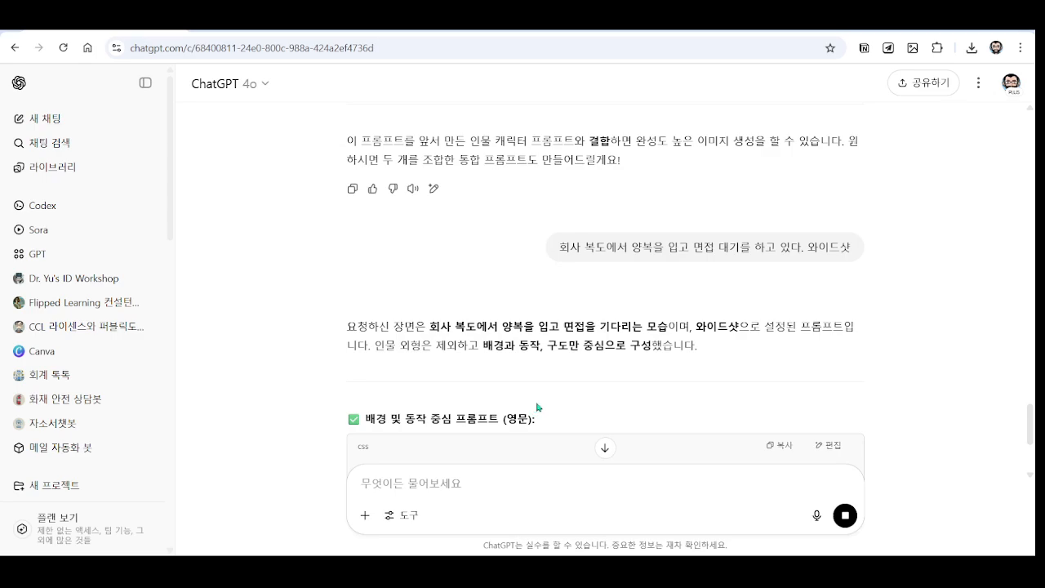
Copy ChatGPT's English interview hallway prompt and paste it over the beach scene part of the ImageFX prompt, keeping the character description
{"action": "left_click", "coordinate": [788, 319]}
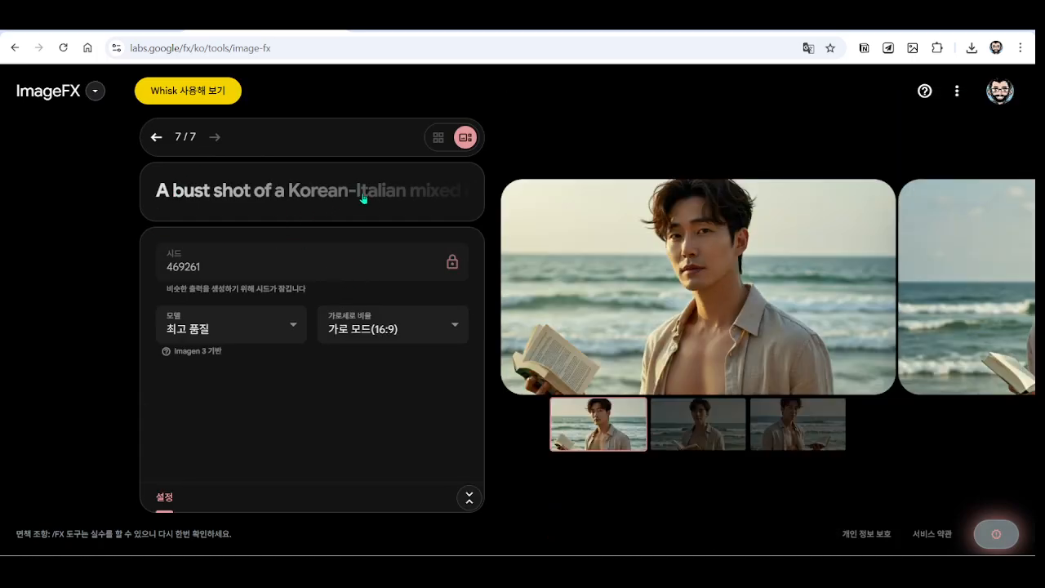
{"action": "left_click", "coordinate": [363, 199]}
{"action": "scroll", "coordinate": [313, 304], "scroll_direction": "down", "scroll_amount": 1}
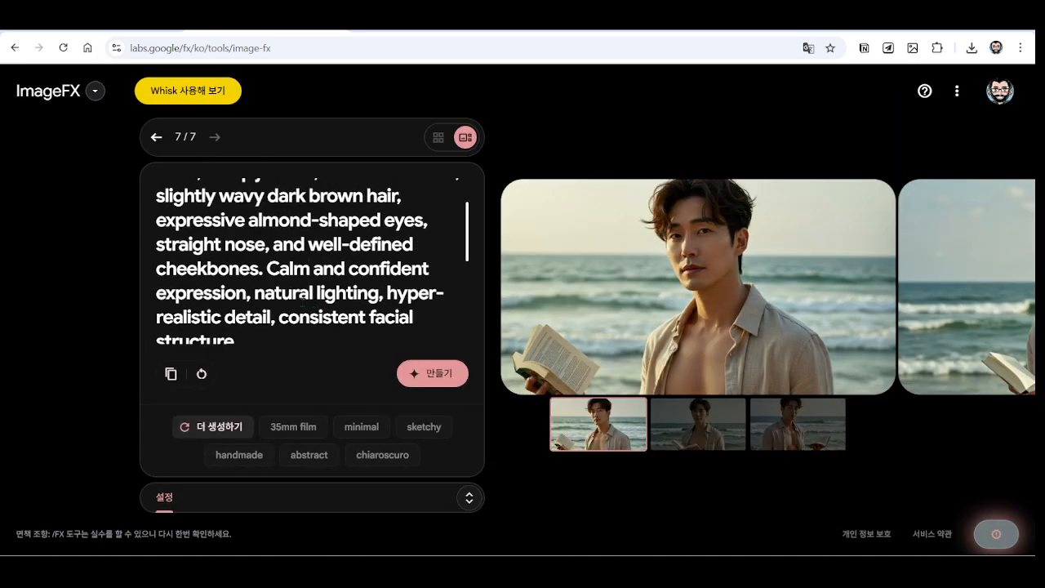
{"action": "scroll", "coordinate": [301, 300], "scroll_direction": "down", "scroll_amount": 2}
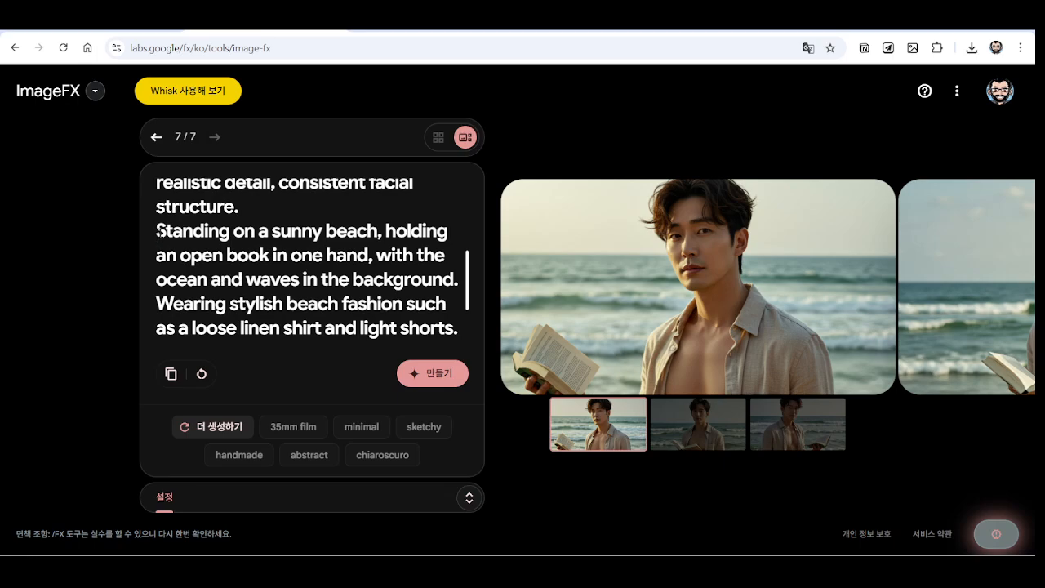
{"action": "left_click_drag", "start_coordinate": [158, 230], "coordinate": [477, 352]}
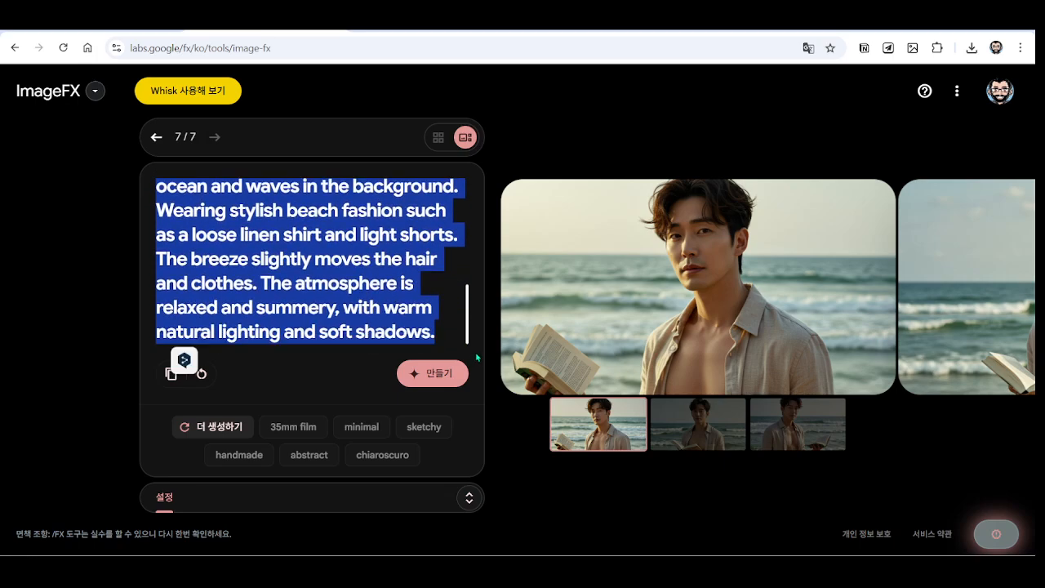
{"action": "key", "text": "ctrl+v"}
Generate the formal-suit hallway images and show the results in grid view
{"action": "scroll", "coordinate": [397, 302], "scroll_direction": "up", "scroll_amount": 2}
{"action": "scroll", "coordinate": [397, 302], "scroll_direction": "up", "scroll_amount": 1}
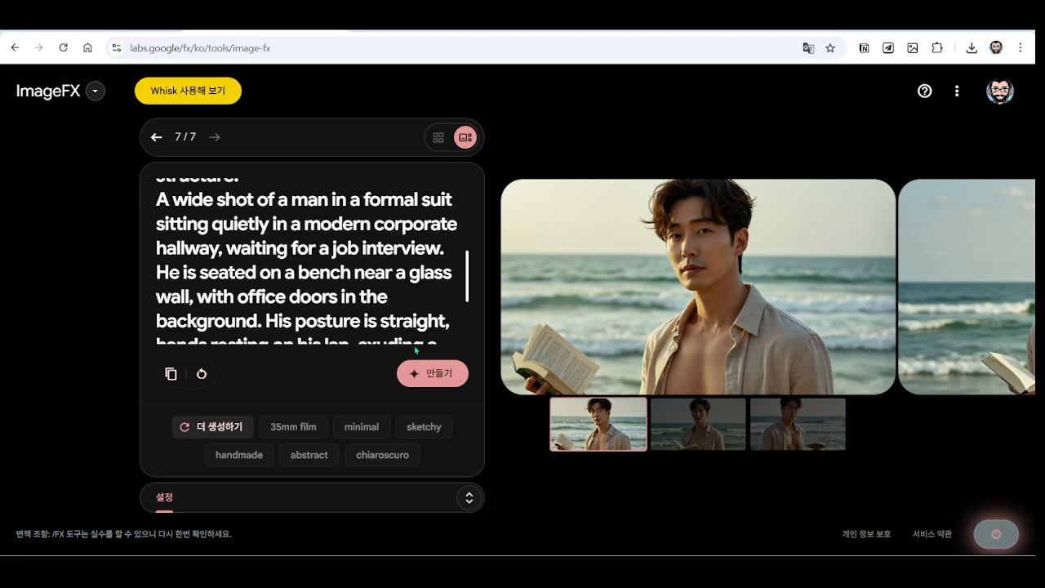
{"action": "left_click", "coordinate": [427, 374]}
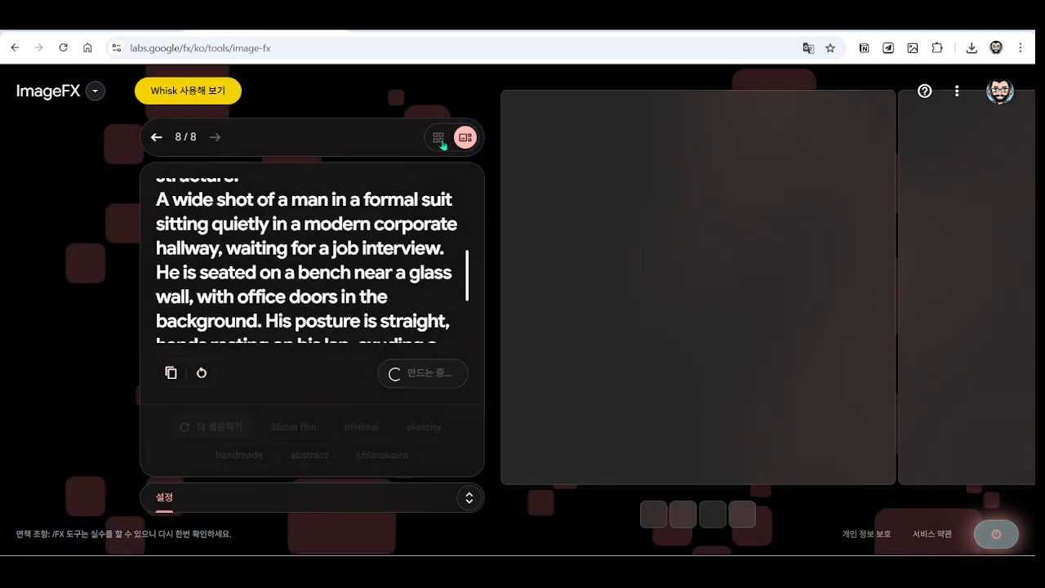
{"action": "left_click", "coordinate": [438, 137]}
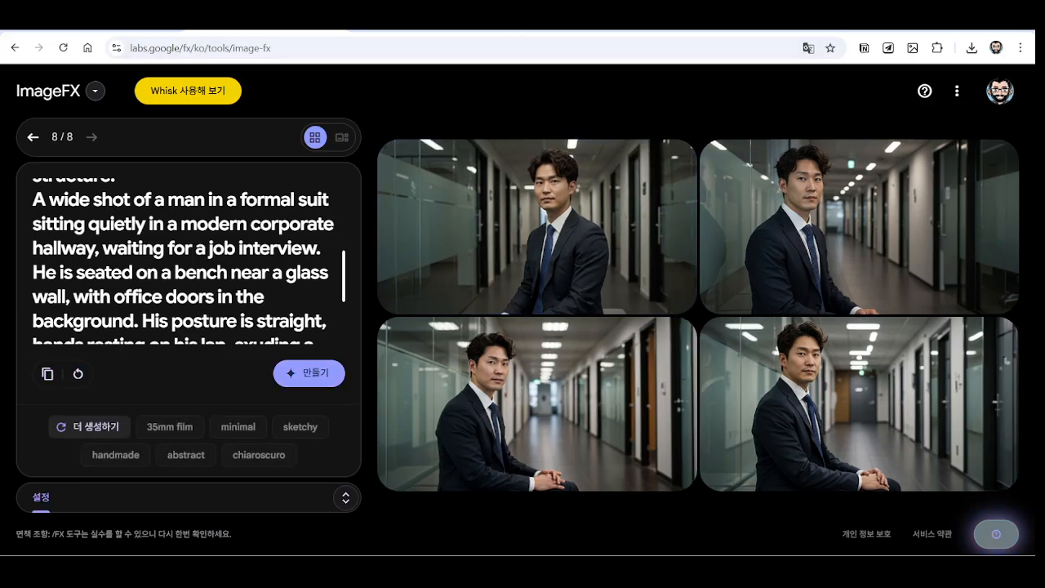
Place ImageFX beside the downloaded portrait, compare it with the hallway and beach images, and widen the ImageFX window
{"action": "left_click_drag", "start_coordinate": [470, 24], "coordinate": [1034, 131]}
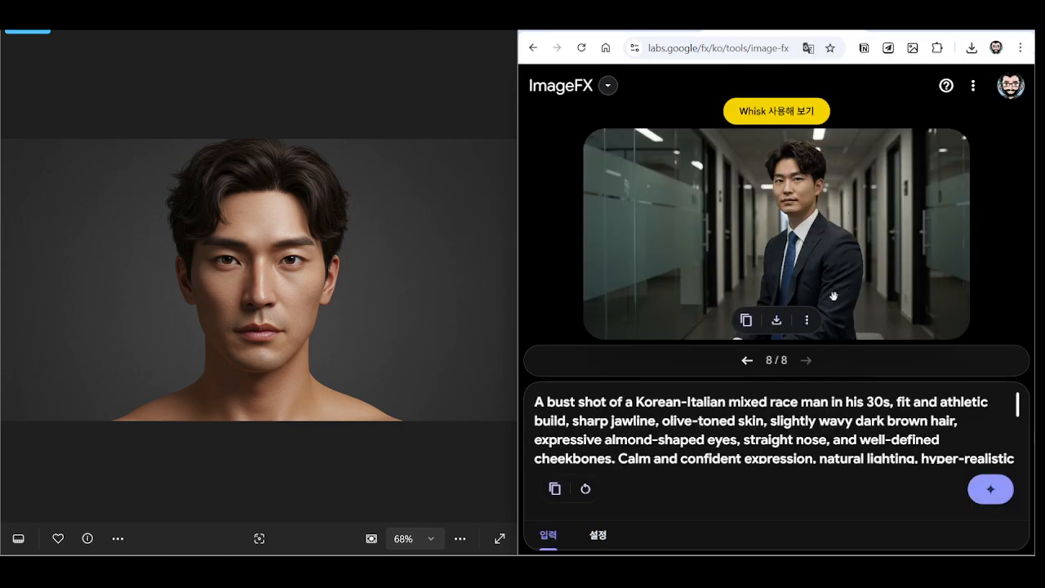
{"action": "left_click", "coordinate": [747, 361]}
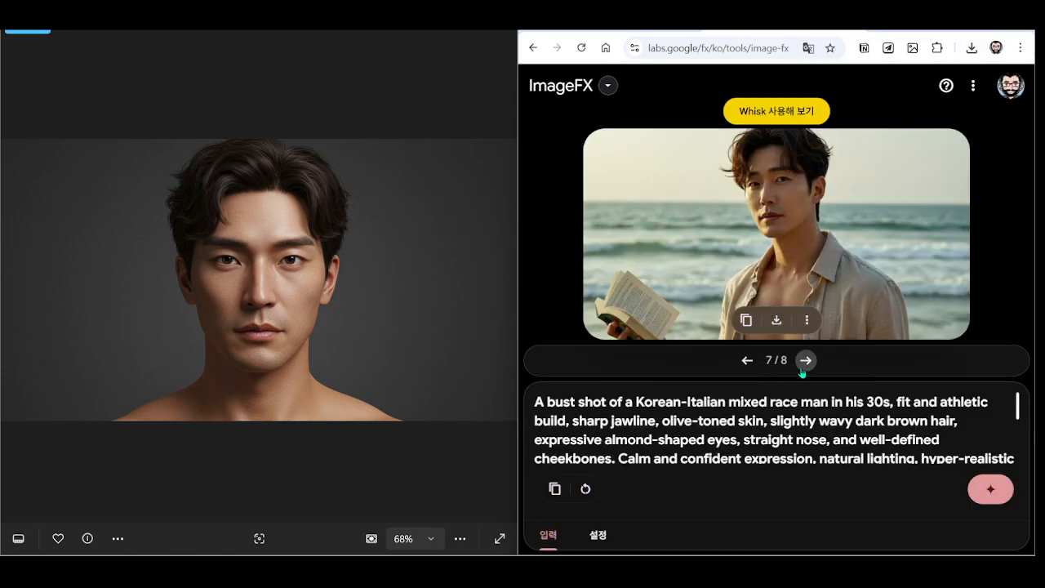
{"action": "left_click", "coordinate": [807, 361]}
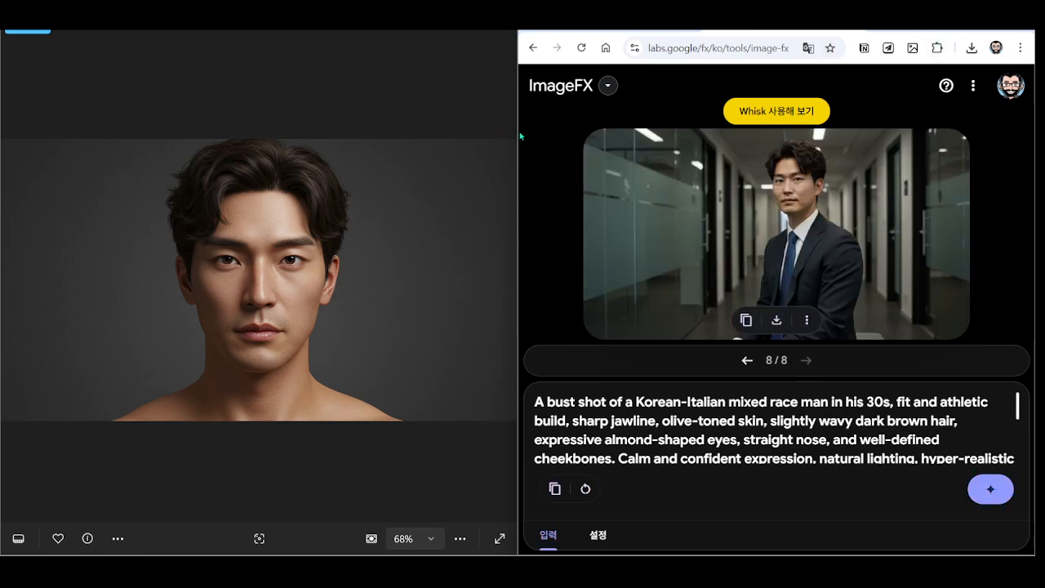
{"action": "left_click_drag", "start_coordinate": [520, 136], "coordinate": [171, 136]}
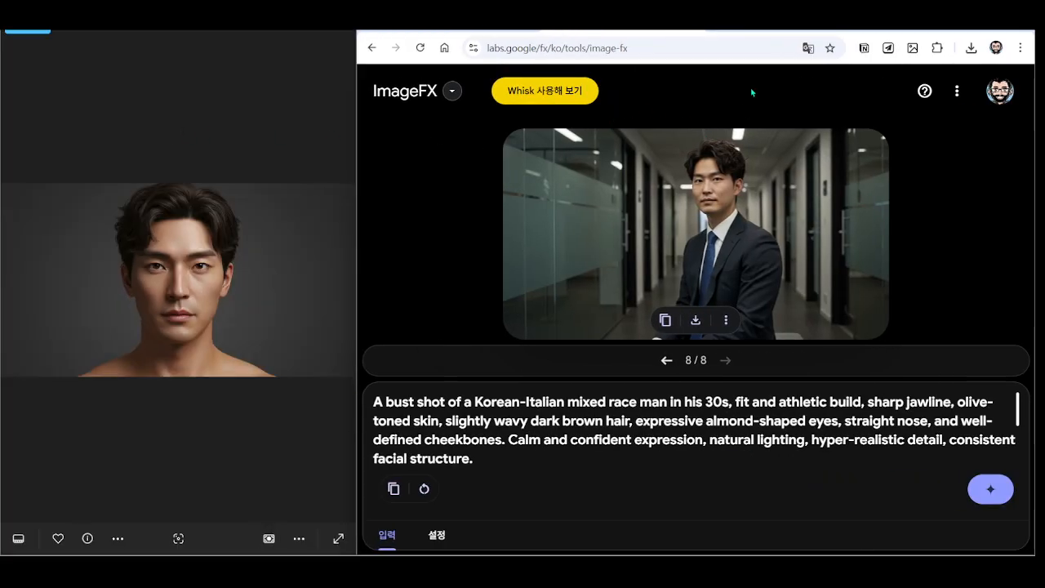
Open the fourth hallway image from the ImageFX result grid in single-image view and place the window beside the portrait for comparison
{"action": "key", "text": "super+Up"}
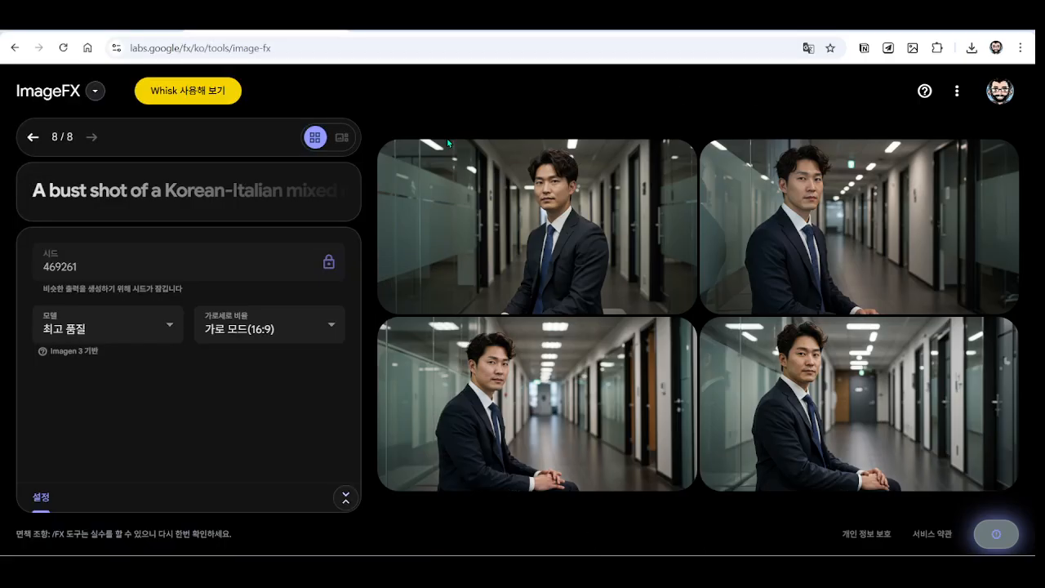
{"action": "mouse_move", "coordinate": [792, 374]}
{"action": "left_click", "coordinate": [795, 383]}
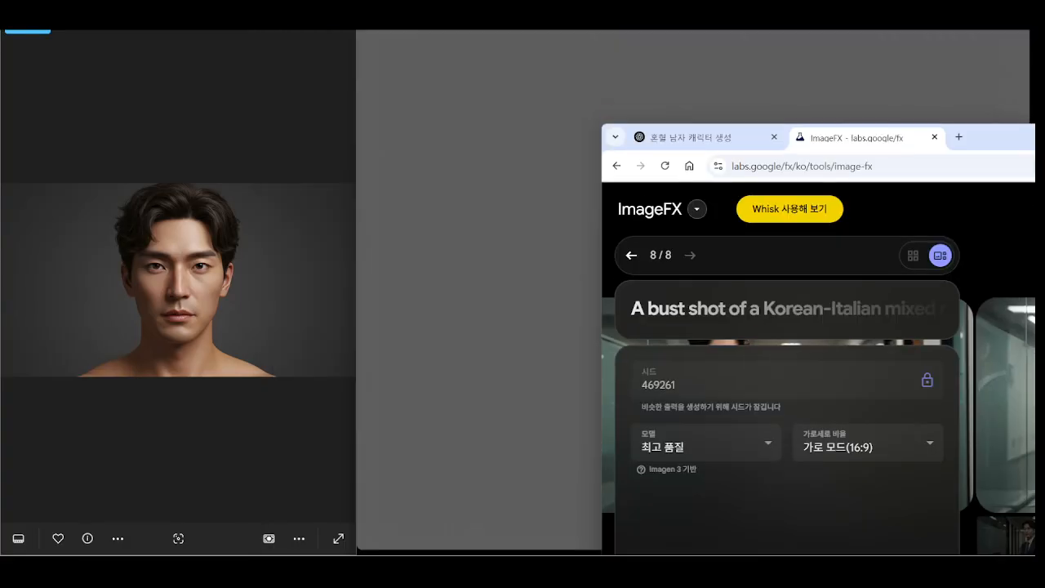
{"action": "left_click_drag", "start_coordinate": [1031, 137], "coordinate": [1035, 138]}
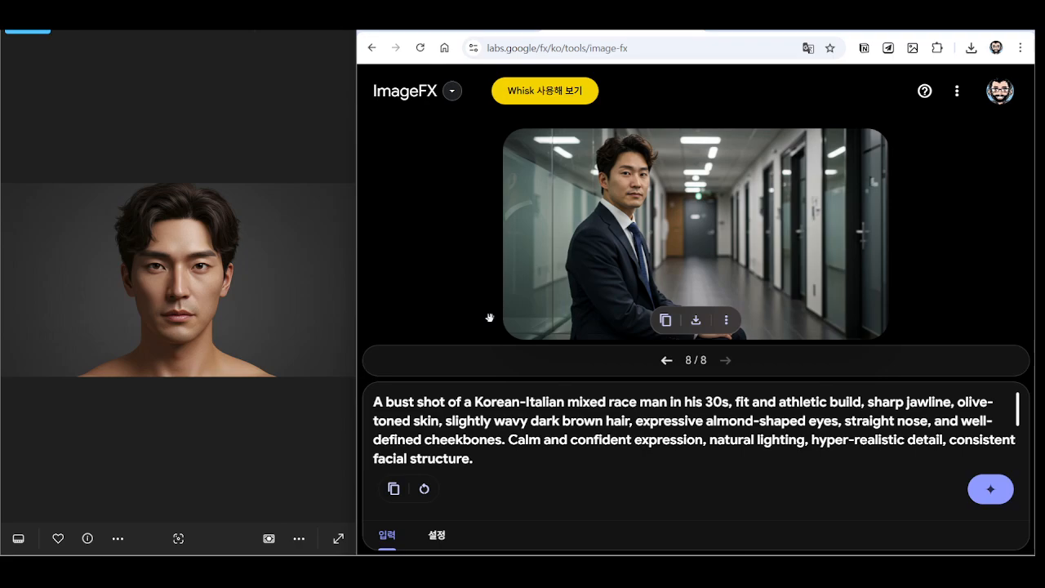
Switch to the full-size ChatGPT conversation about the mixed-race man and review its character prompts and feature summary
{"action": "left_click", "coordinate": [434, 33]}
{"action": "left_click", "coordinate": [991, 32]}
{"action": "scroll", "coordinate": [546, 221], "scroll_direction": "up", "scroll_amount": 10}
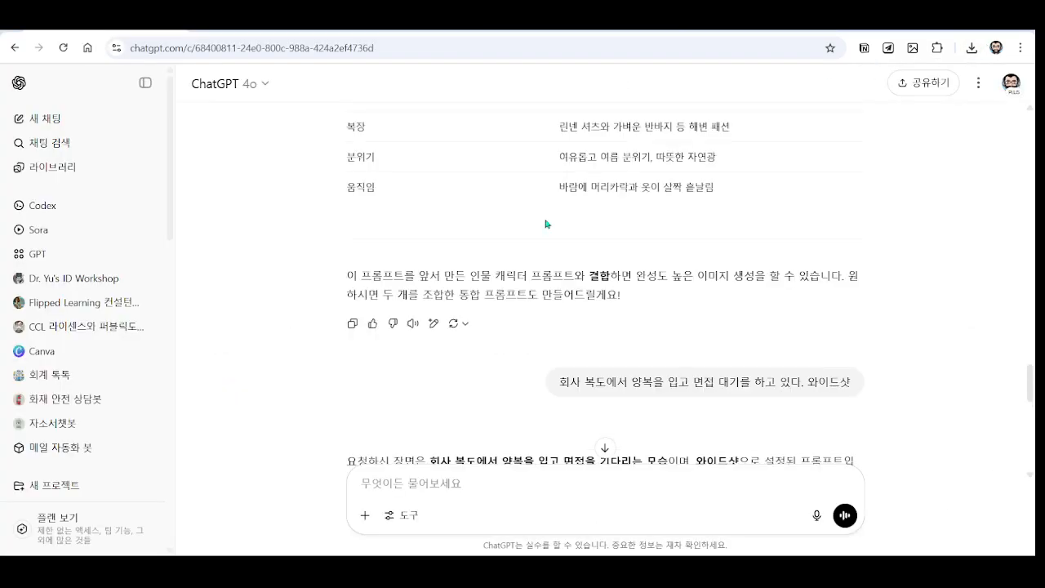
{"action": "scroll", "coordinate": [510, 246], "scroll_direction": "up", "scroll_amount": 15}
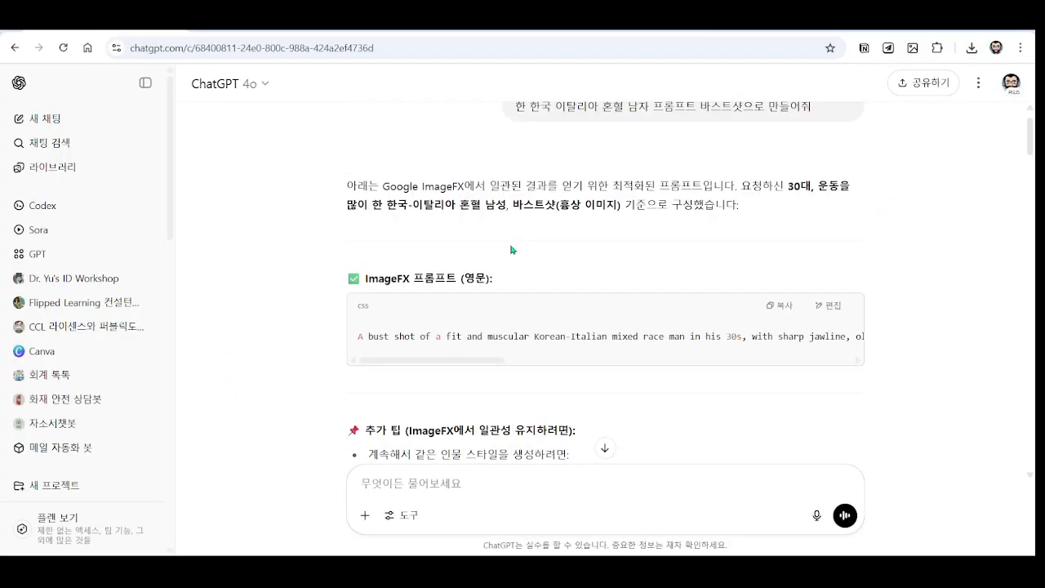
{"action": "scroll", "coordinate": [513, 250], "scroll_direction": "down", "scroll_amount": 20}
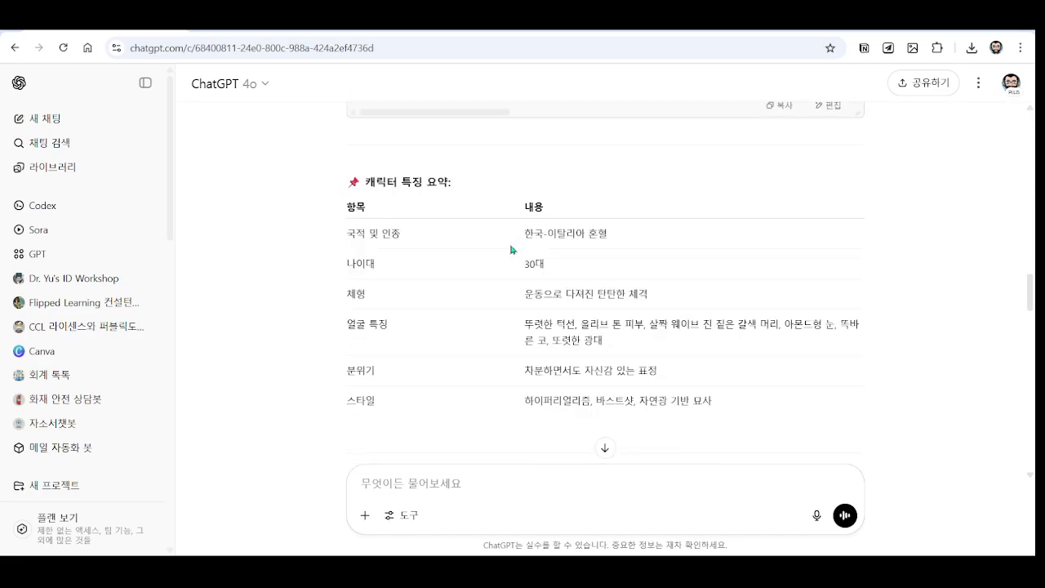
{"action": "scroll", "coordinate": [108, 299], "scroll_direction": "down", "scroll_amount": 5}
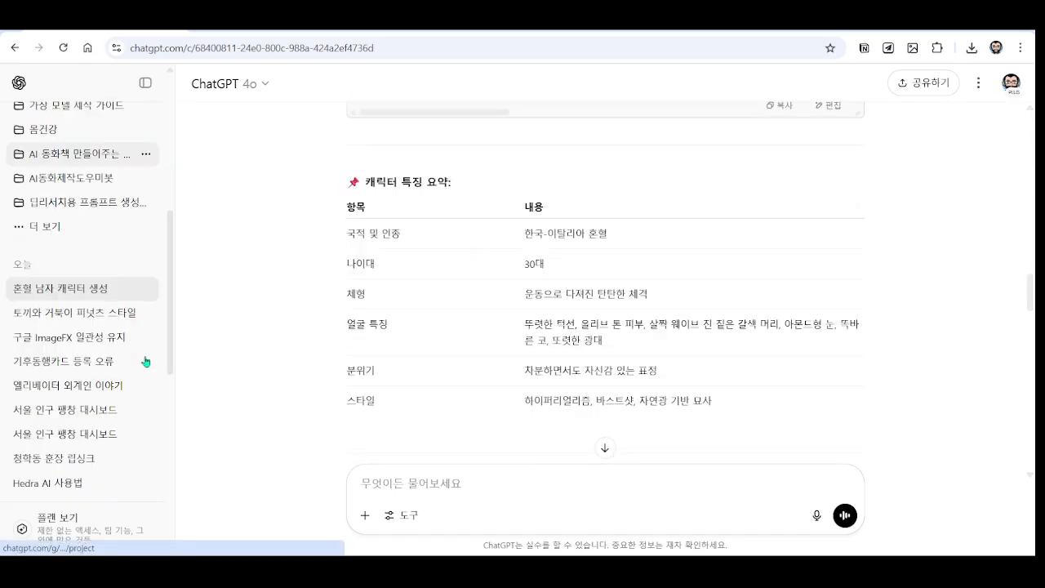
Open the "토끼와 거북이 피넛츠 스타일" conversation and look through its Peanuts-style character prompts back to the opening request
{"action": "left_click", "coordinate": [97, 325]}
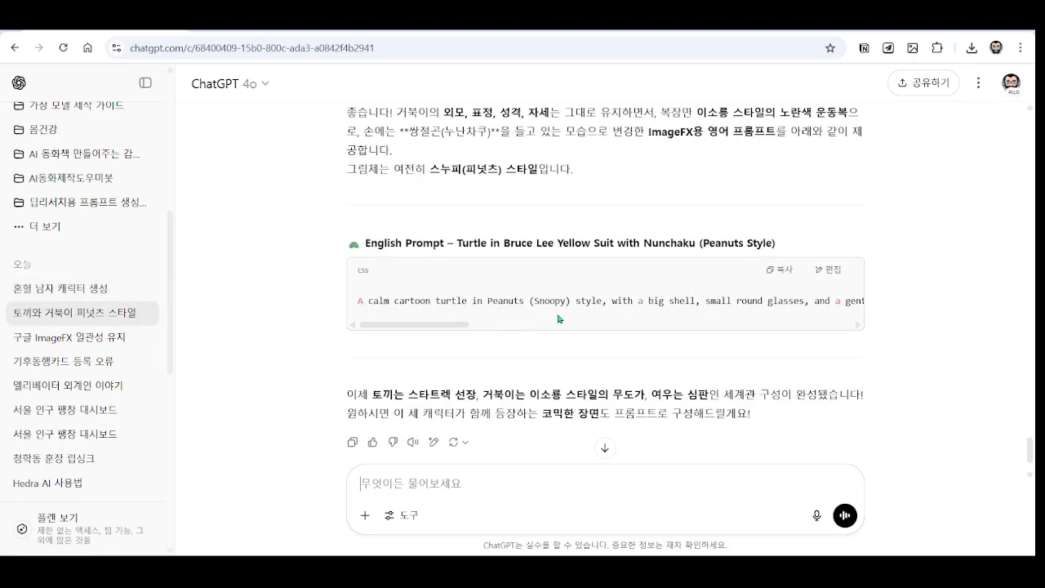
{"action": "scroll", "coordinate": [595, 317], "scroll_direction": "down", "scroll_amount": 15}
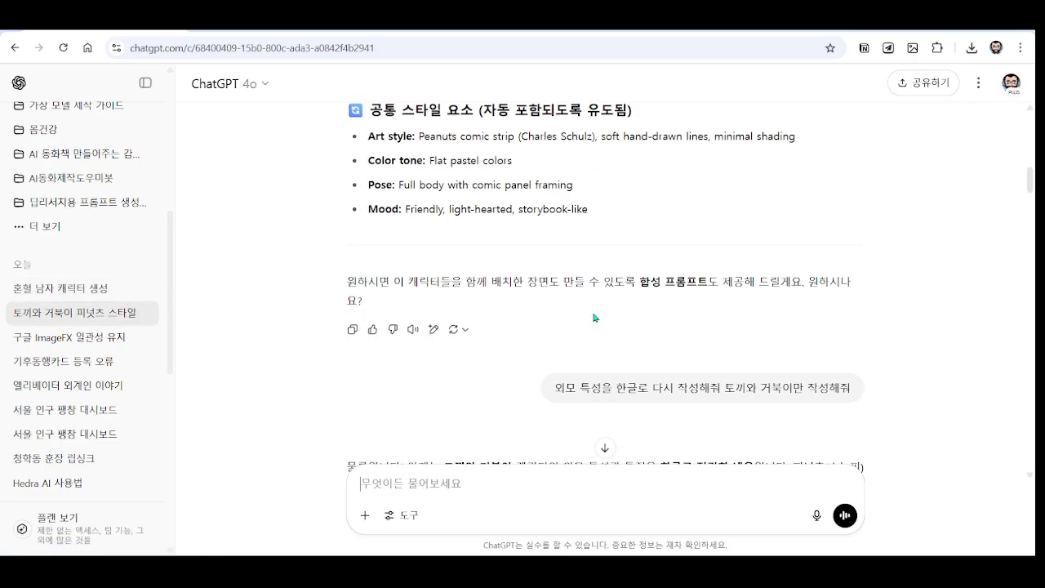
{"action": "scroll", "coordinate": [593, 318], "scroll_direction": "up", "scroll_amount": 3}
{"action": "scroll", "coordinate": [594, 318], "scroll_direction": "up", "scroll_amount": 15}
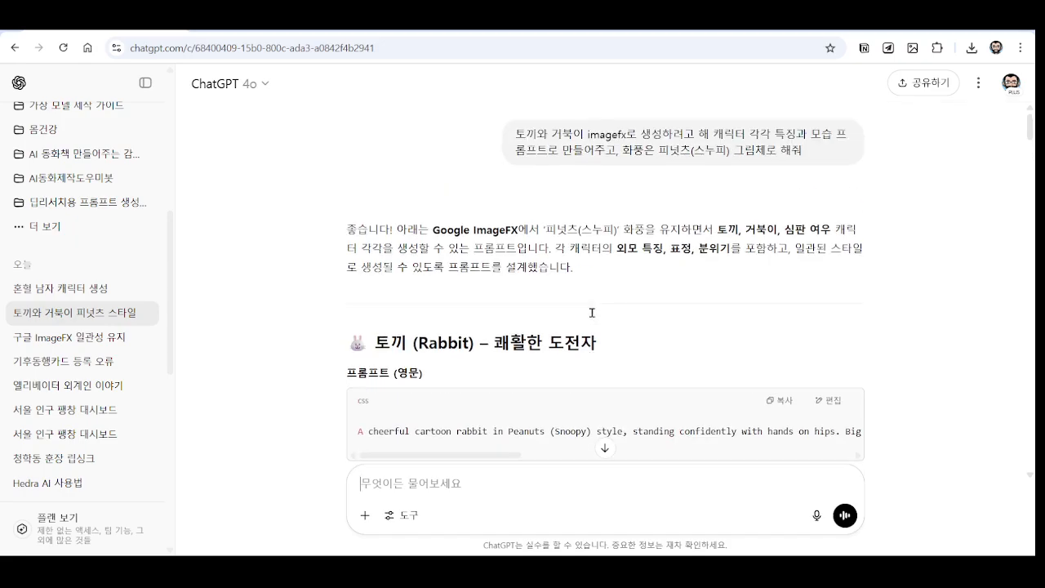
Open the "구글 ImageFX 일관성 유지" conversation and go back to the template example with character, background, camera, style and seed fields
{"action": "left_click", "coordinate": [69, 337]}
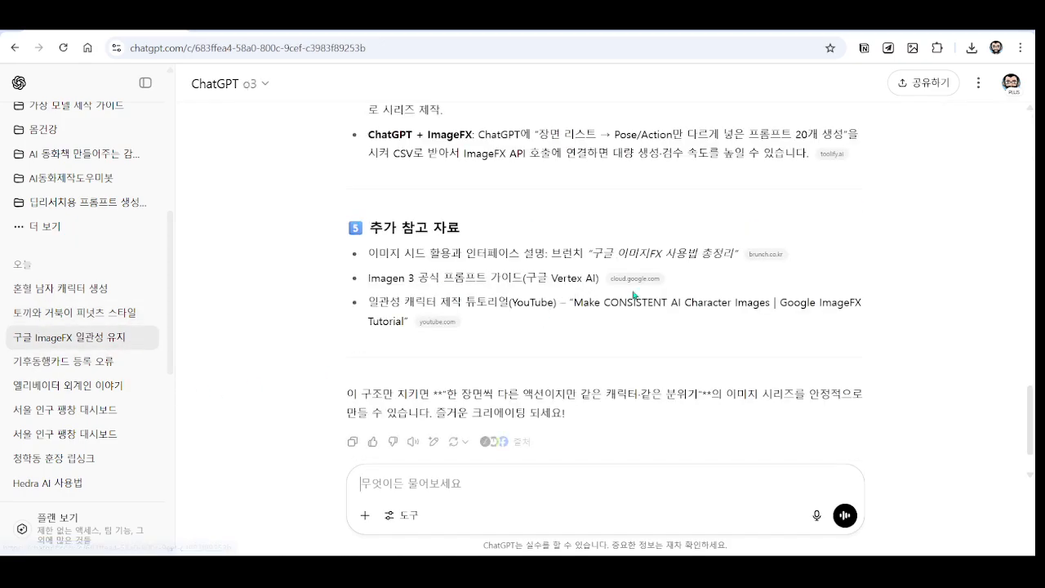
{"action": "scroll", "coordinate": [656, 288], "scroll_direction": "up", "scroll_amount": 3}
{"action": "scroll", "coordinate": [656, 288], "scroll_direction": "up", "scroll_amount": 10}
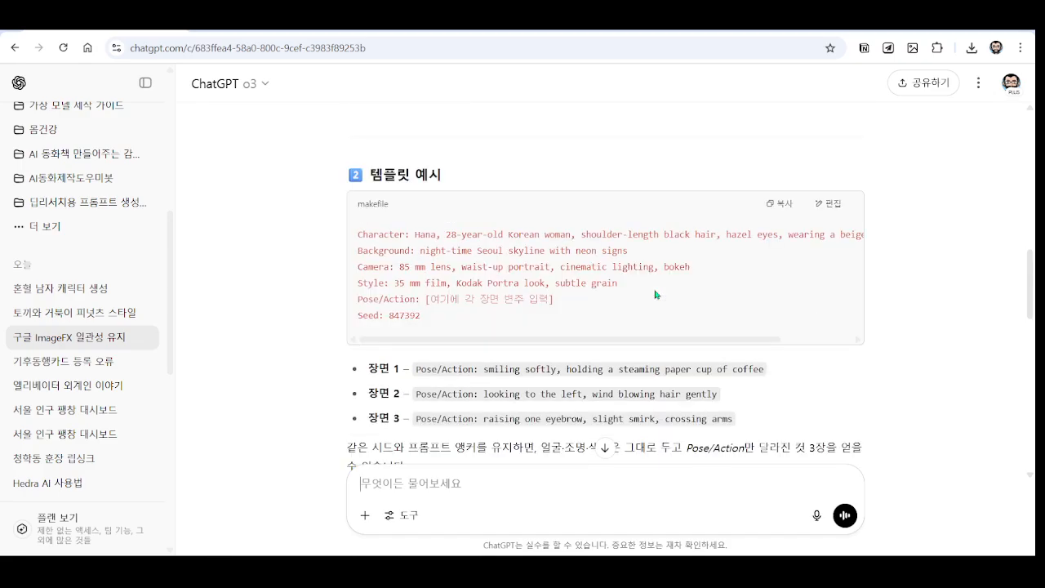